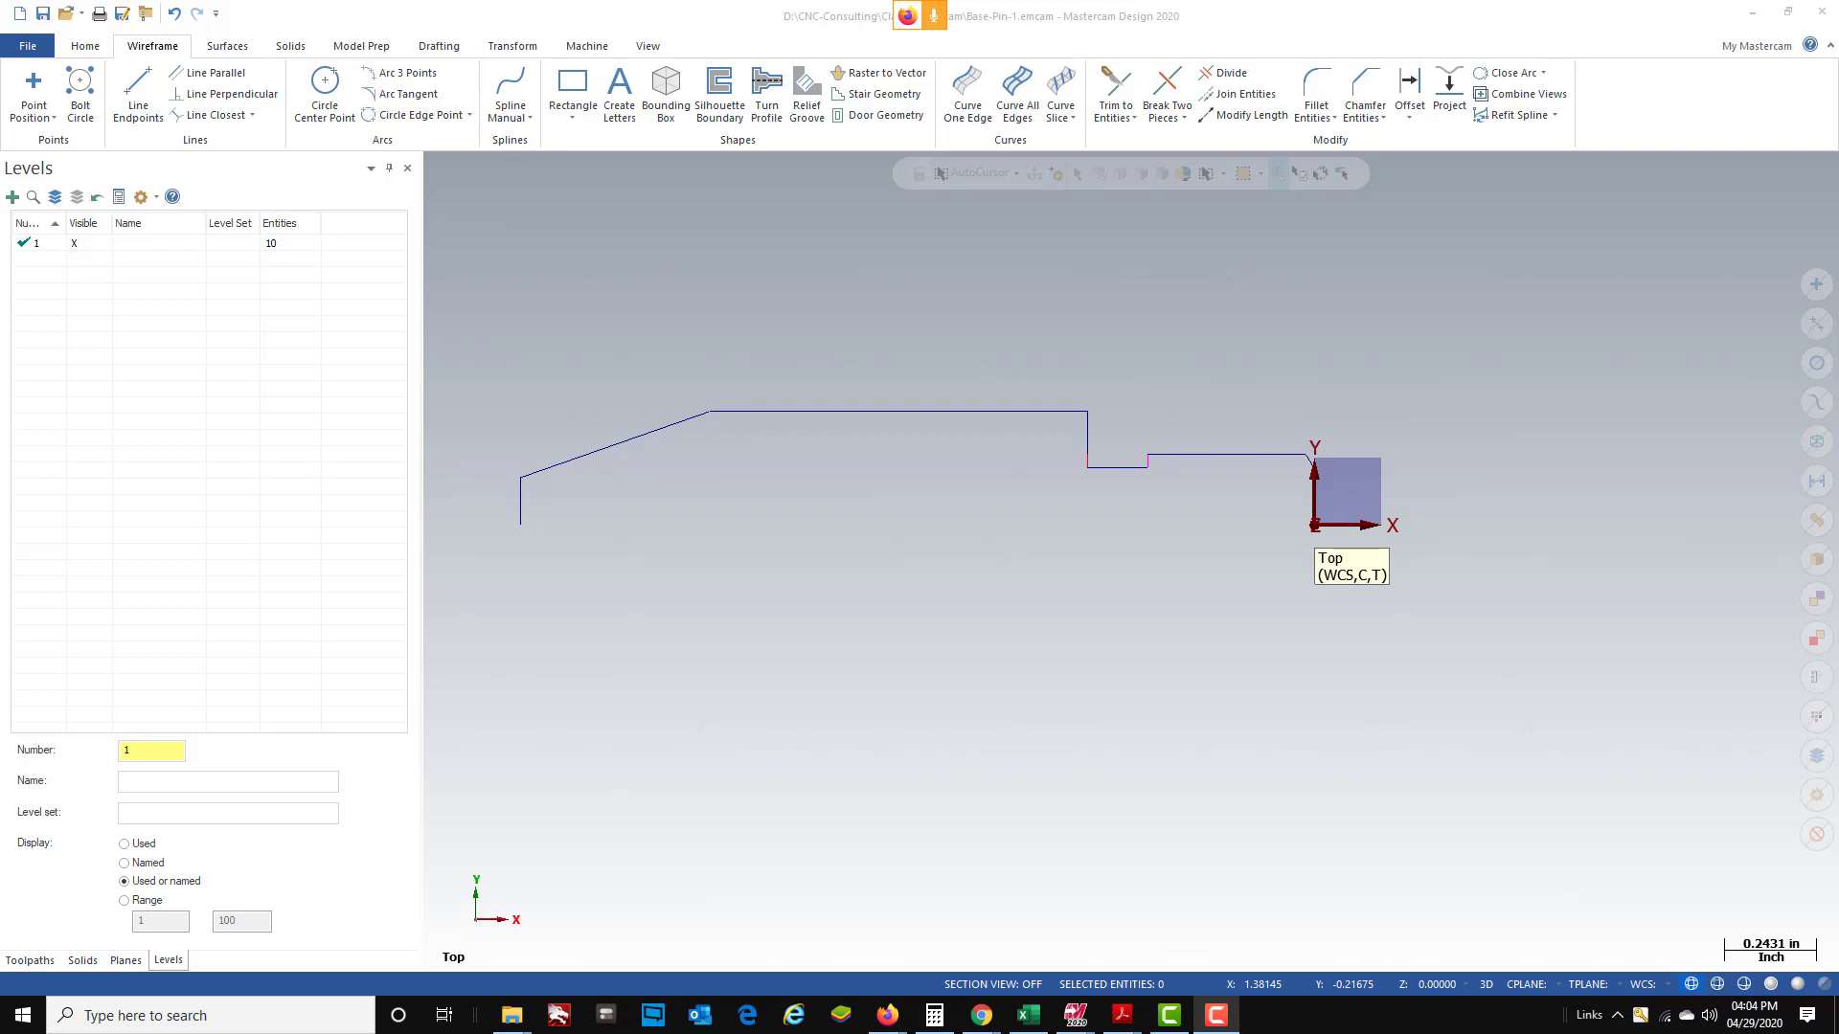
- Switch to File Explorer, review the tool library files in the MASTERCAM-LATHE-TOOLS folder, and close the folder window
click(512, 1016)
drag(1172, 246, 943, 163)
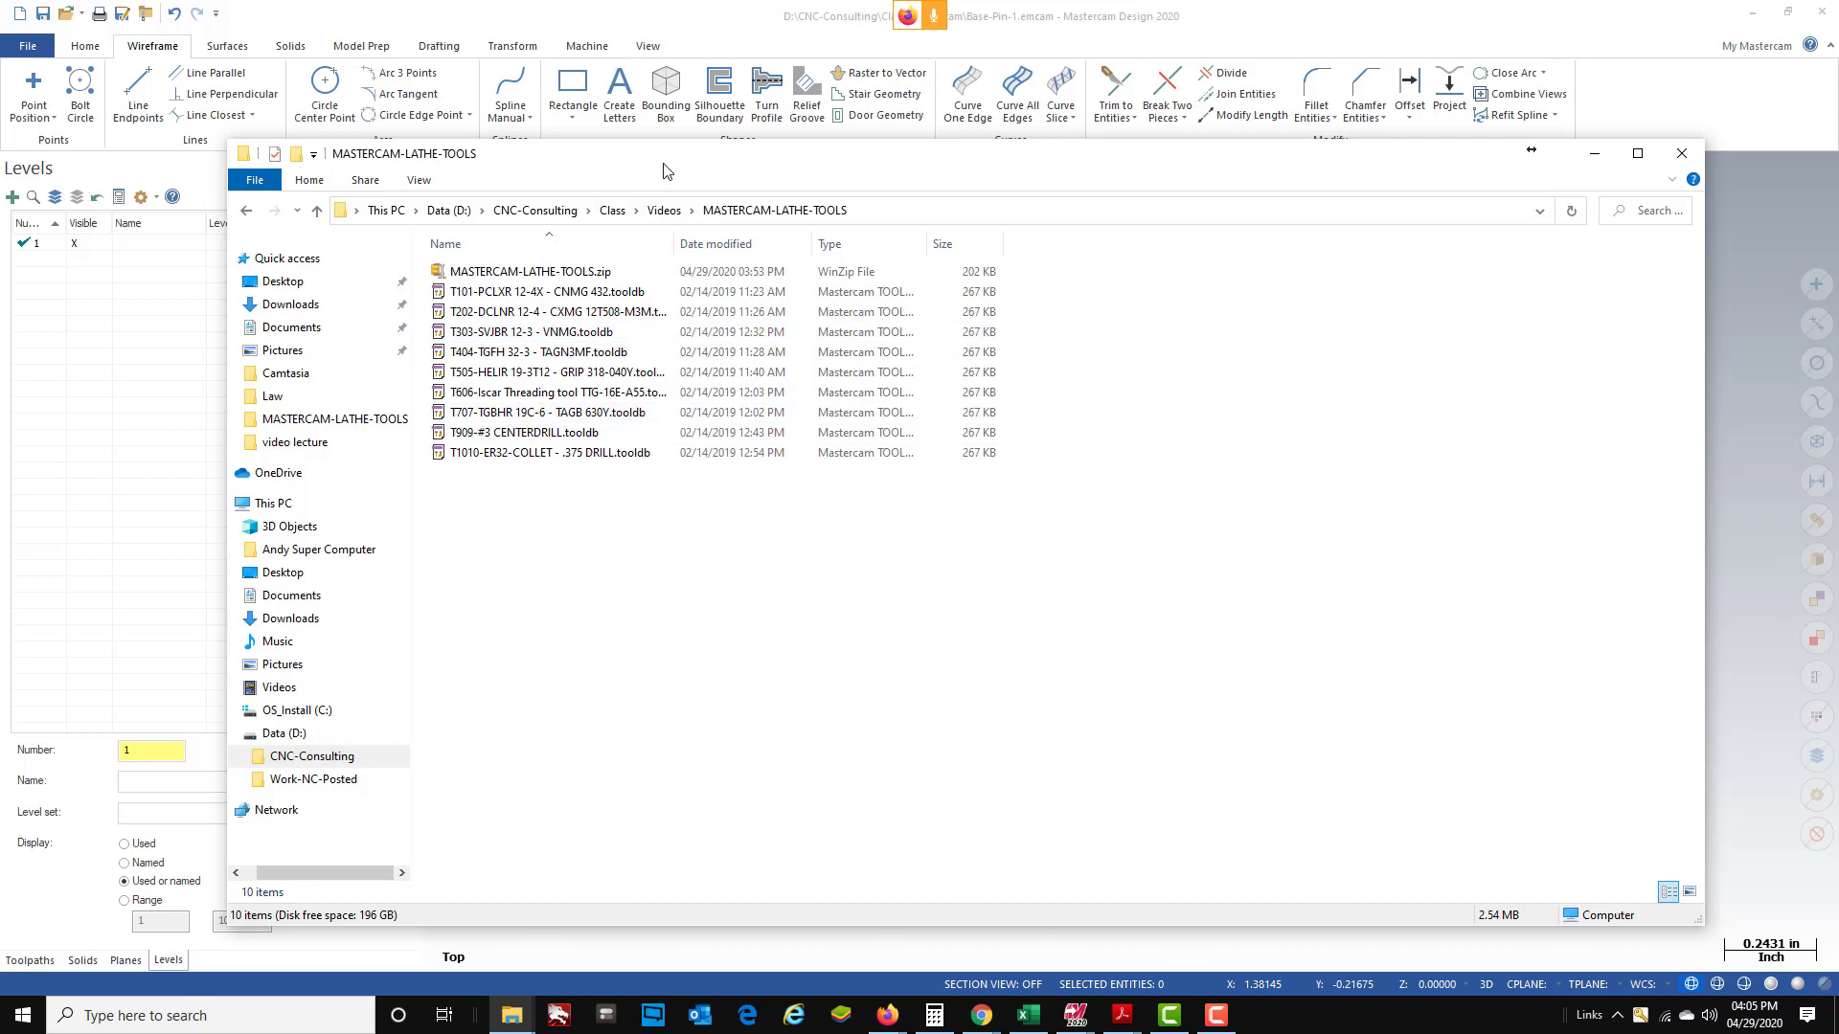
key(alt+F4)
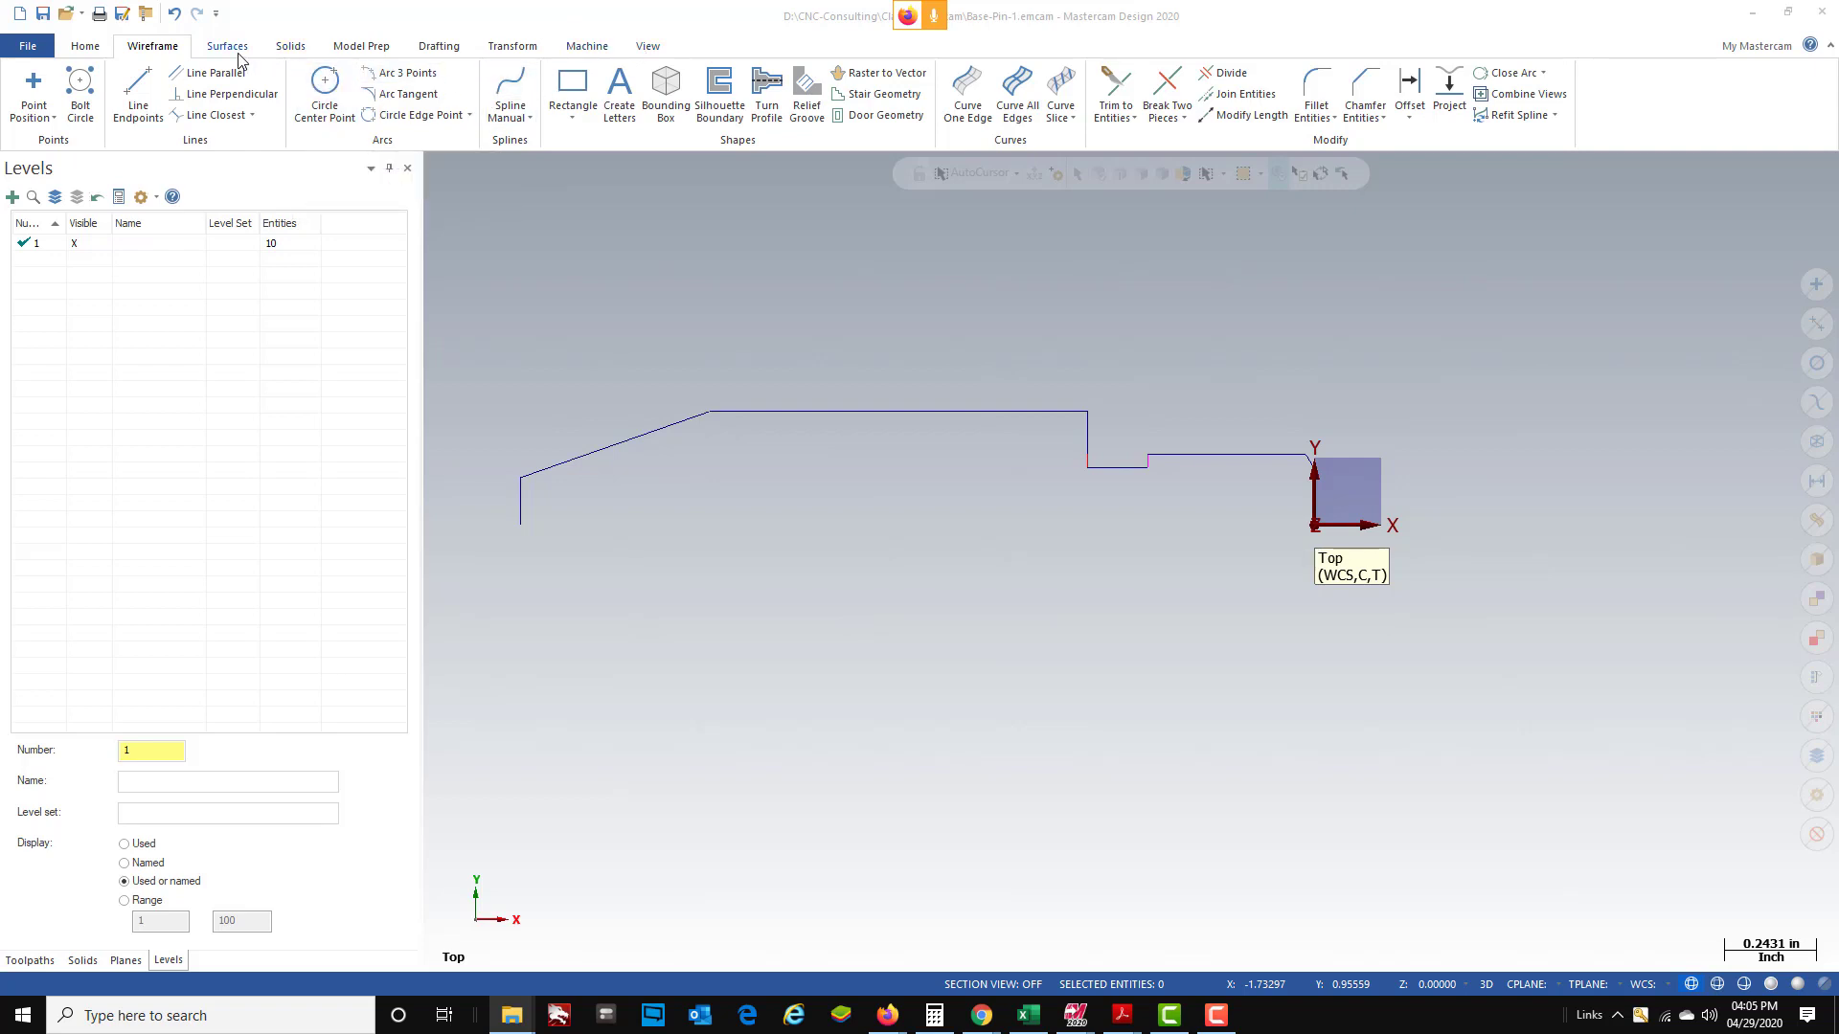
- Create a +D+Z lathe plane in the plane list
click(125, 960)
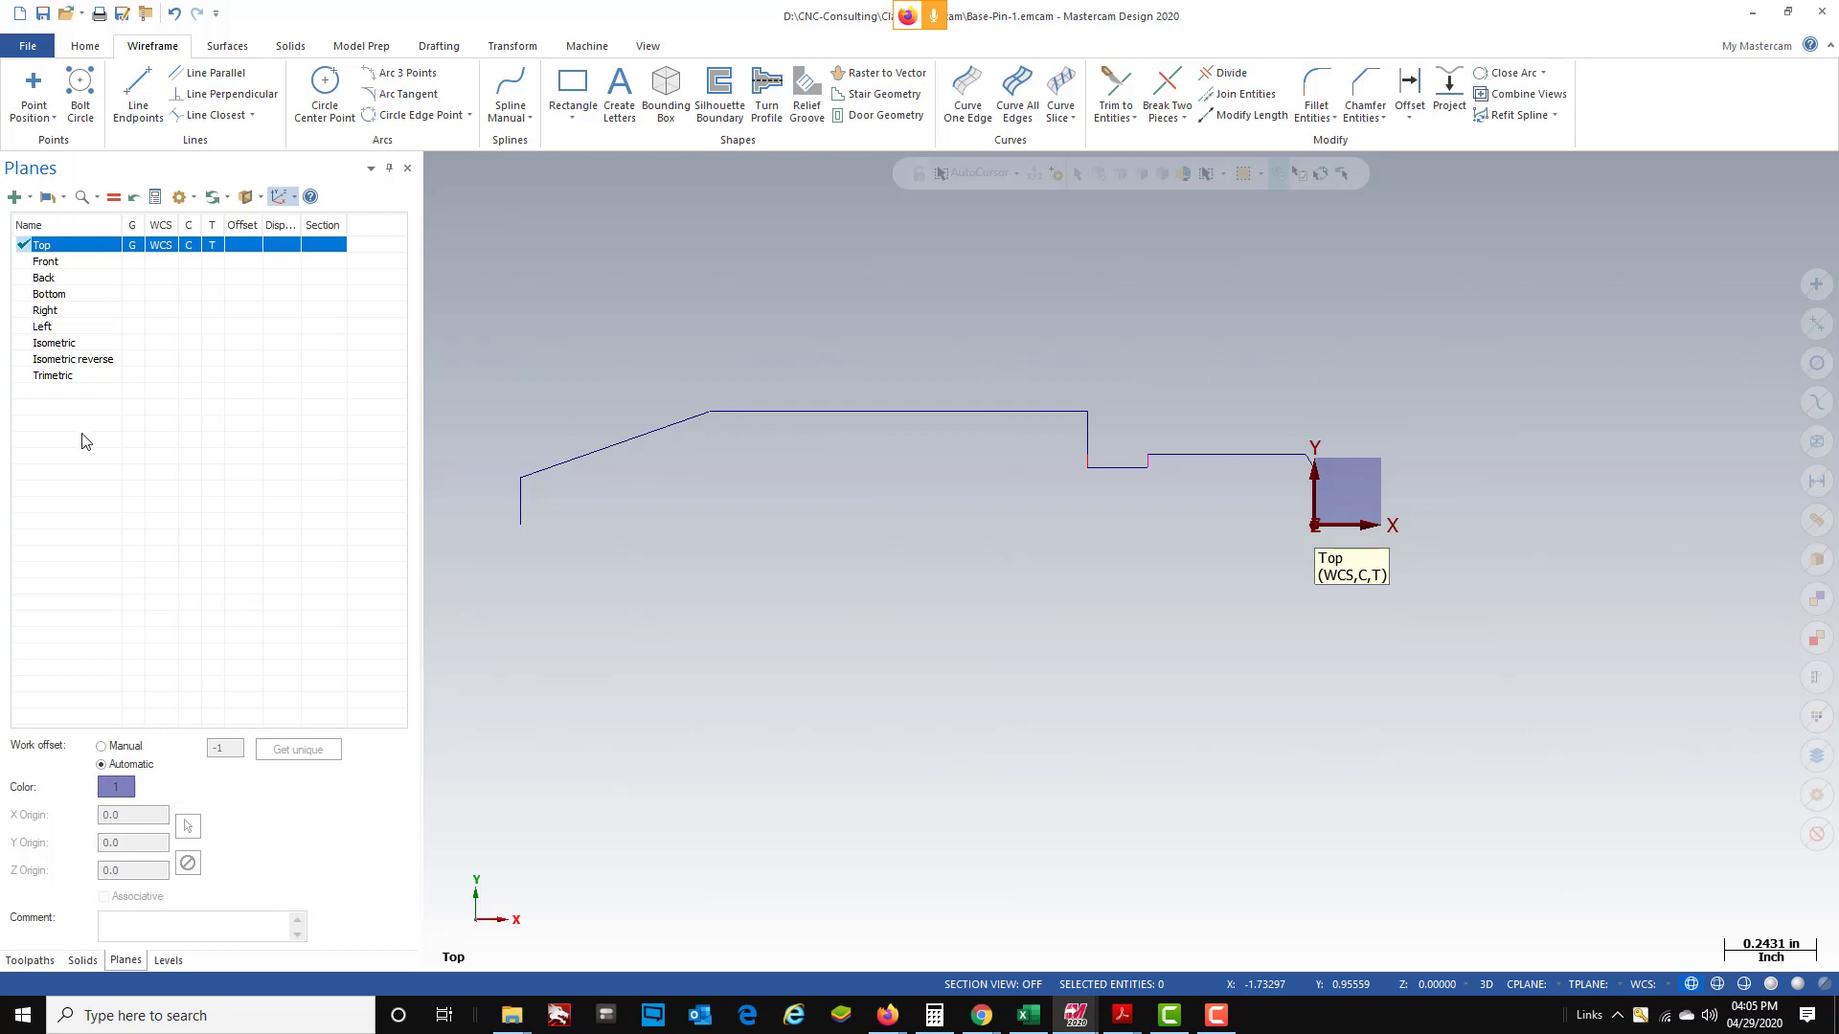
click(63, 198)
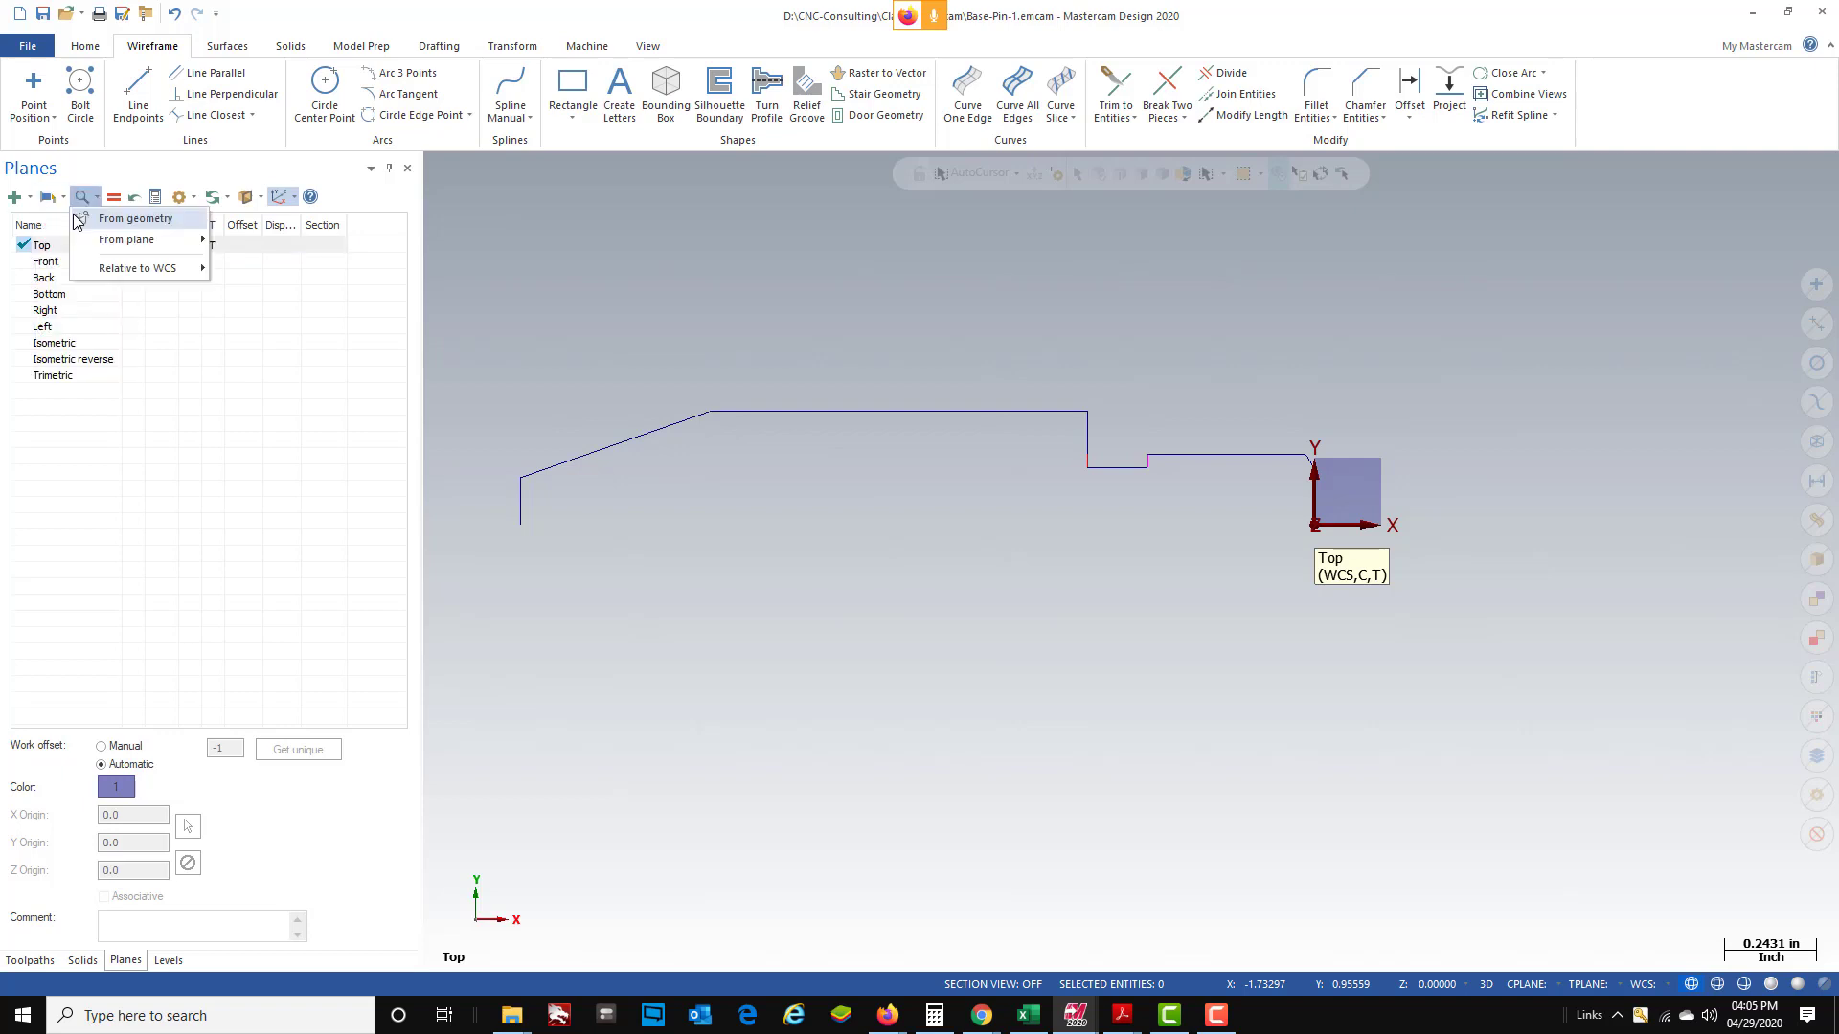
click(66, 217)
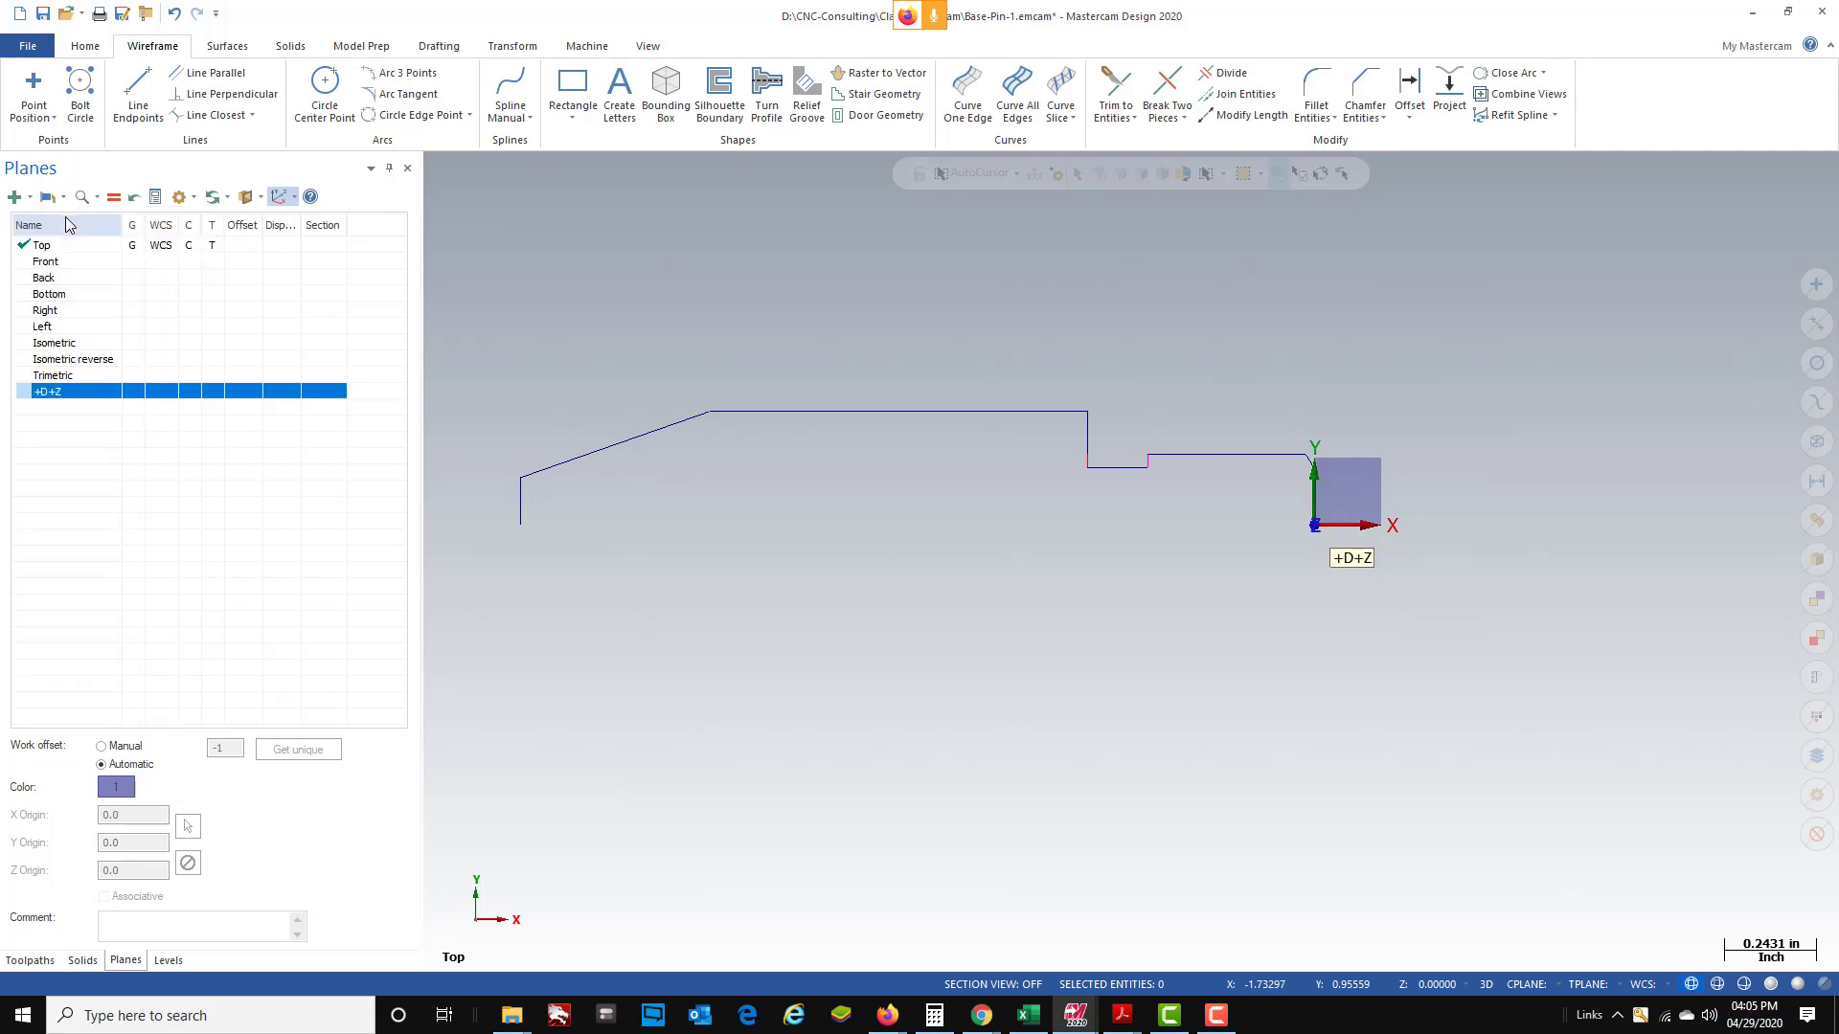
- Make the +D+Z plane the active graphics view, WCS, construction plane and tool plane
click(25, 394)
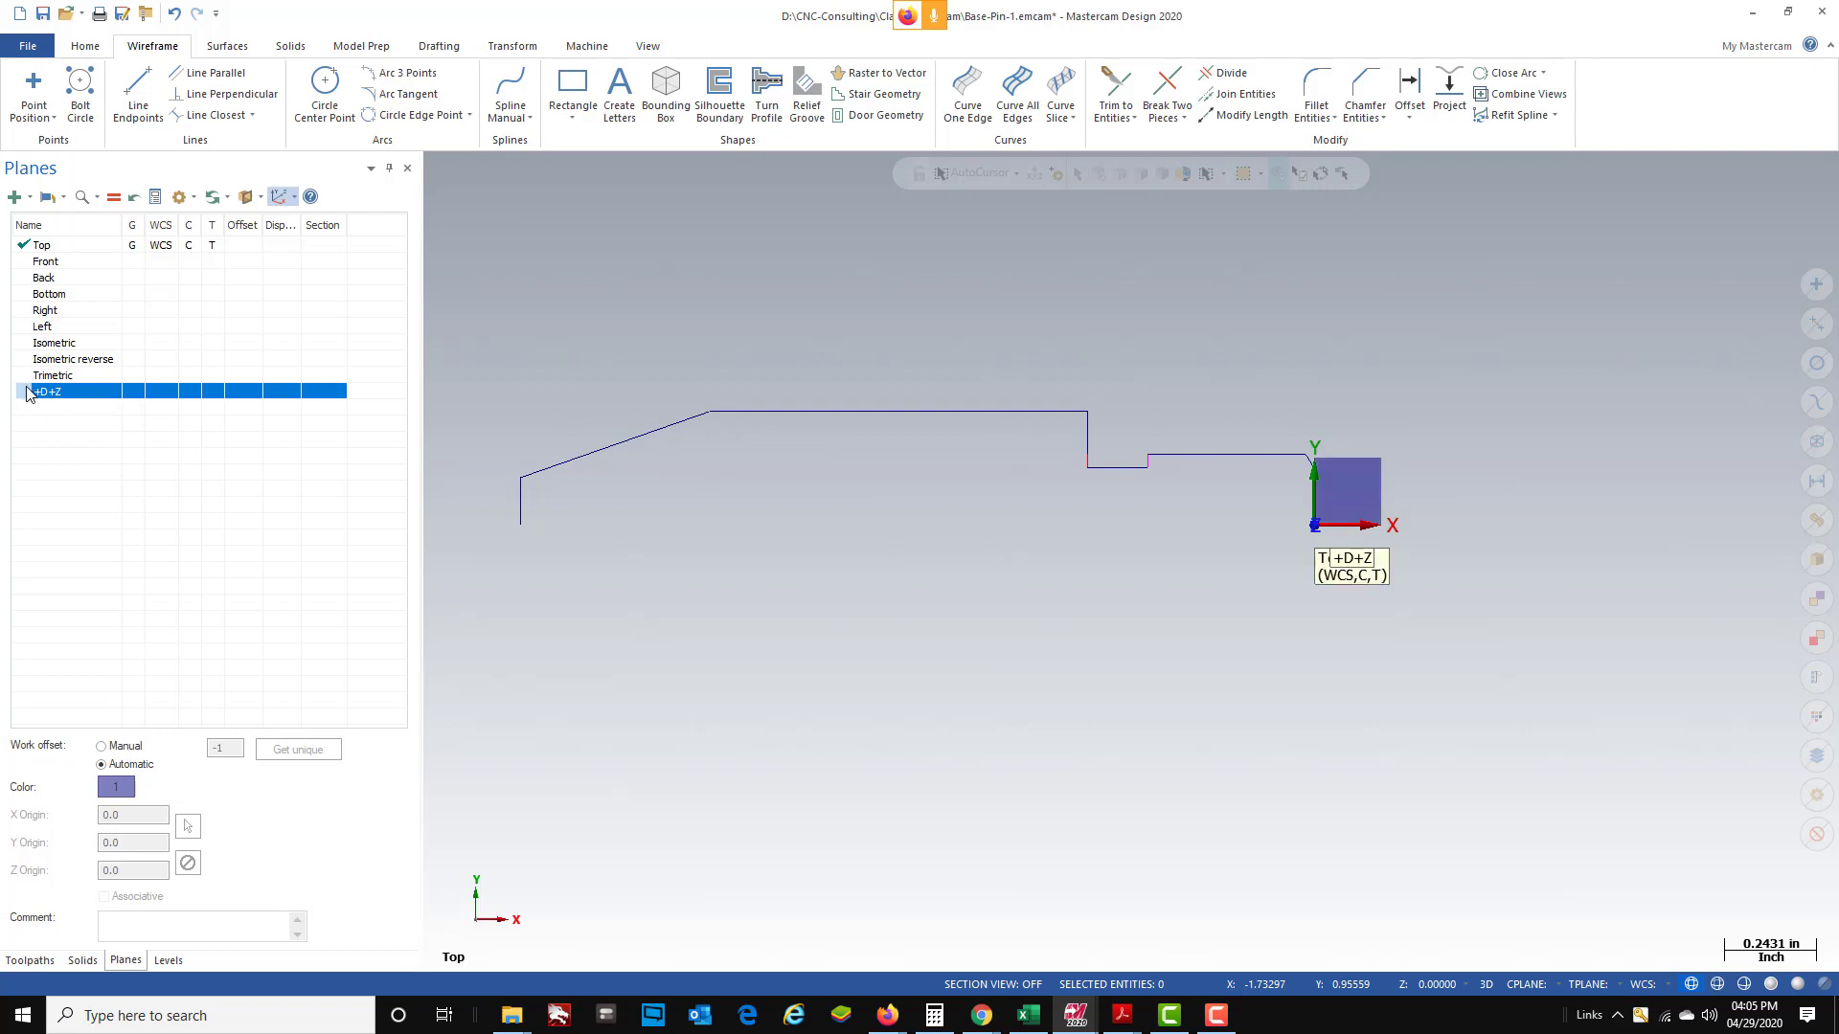
click(139, 393)
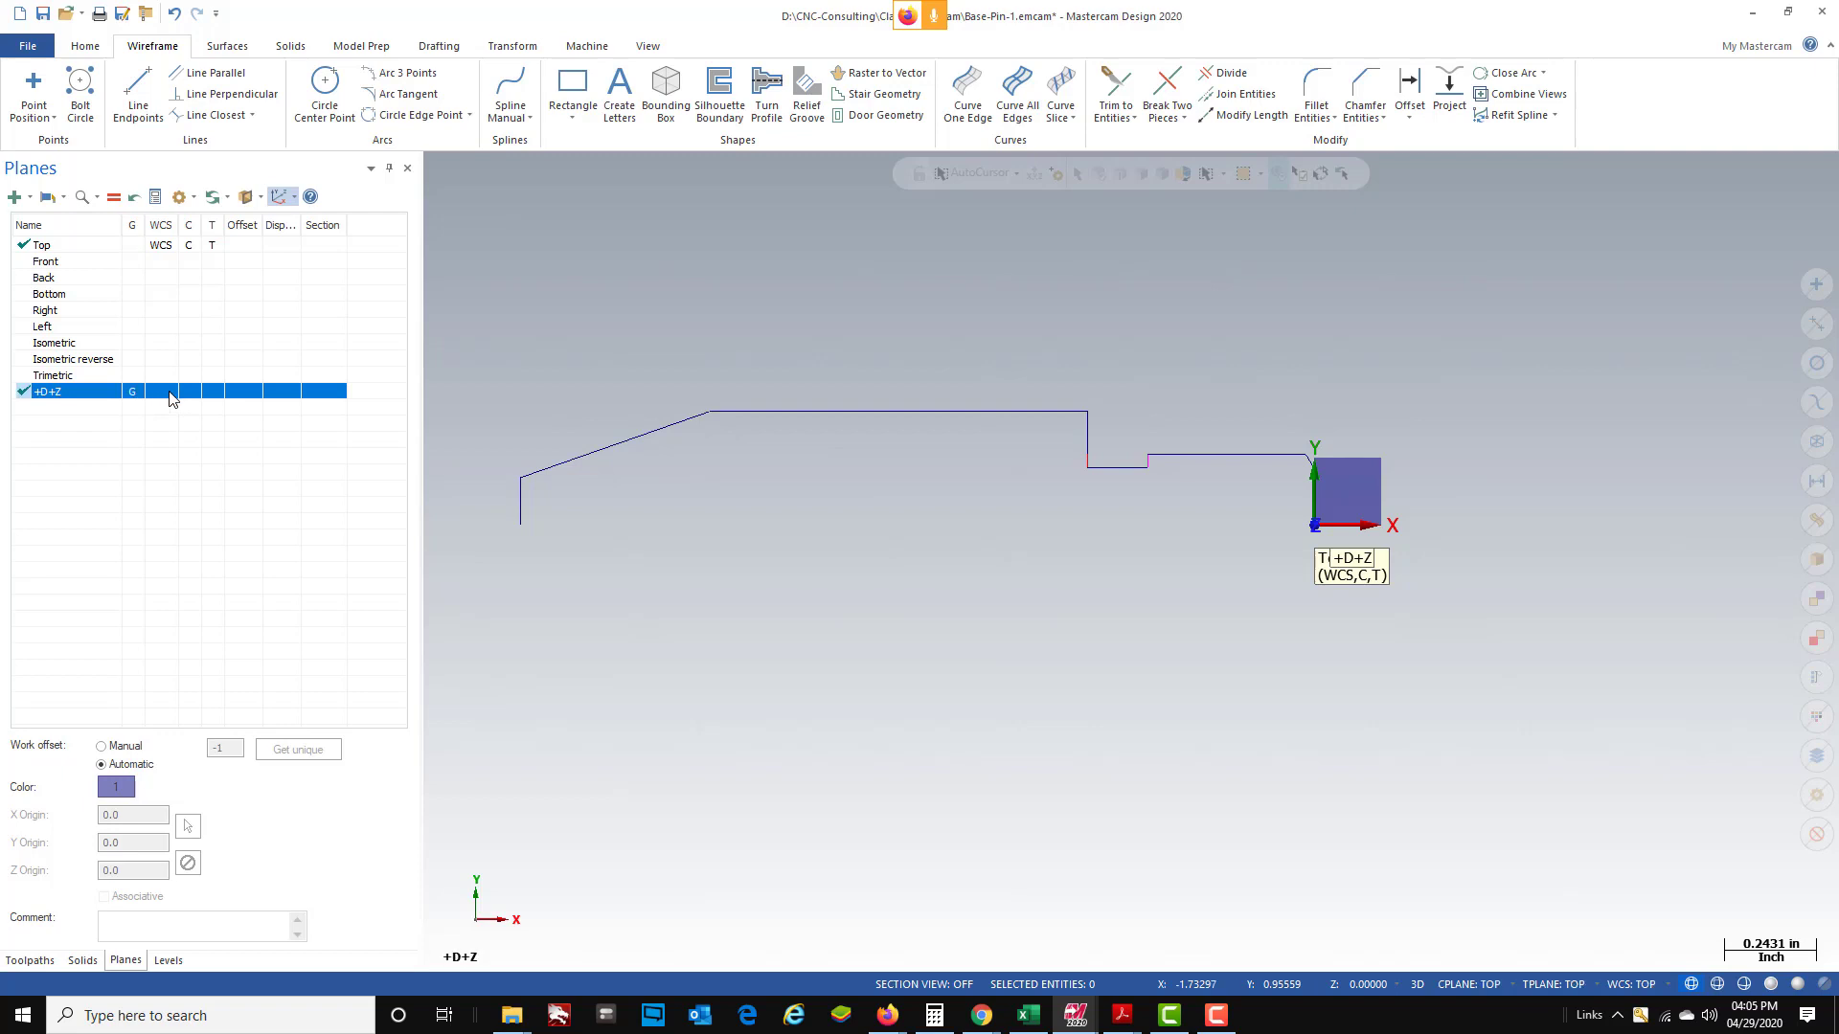
click(170, 393)
click(193, 394)
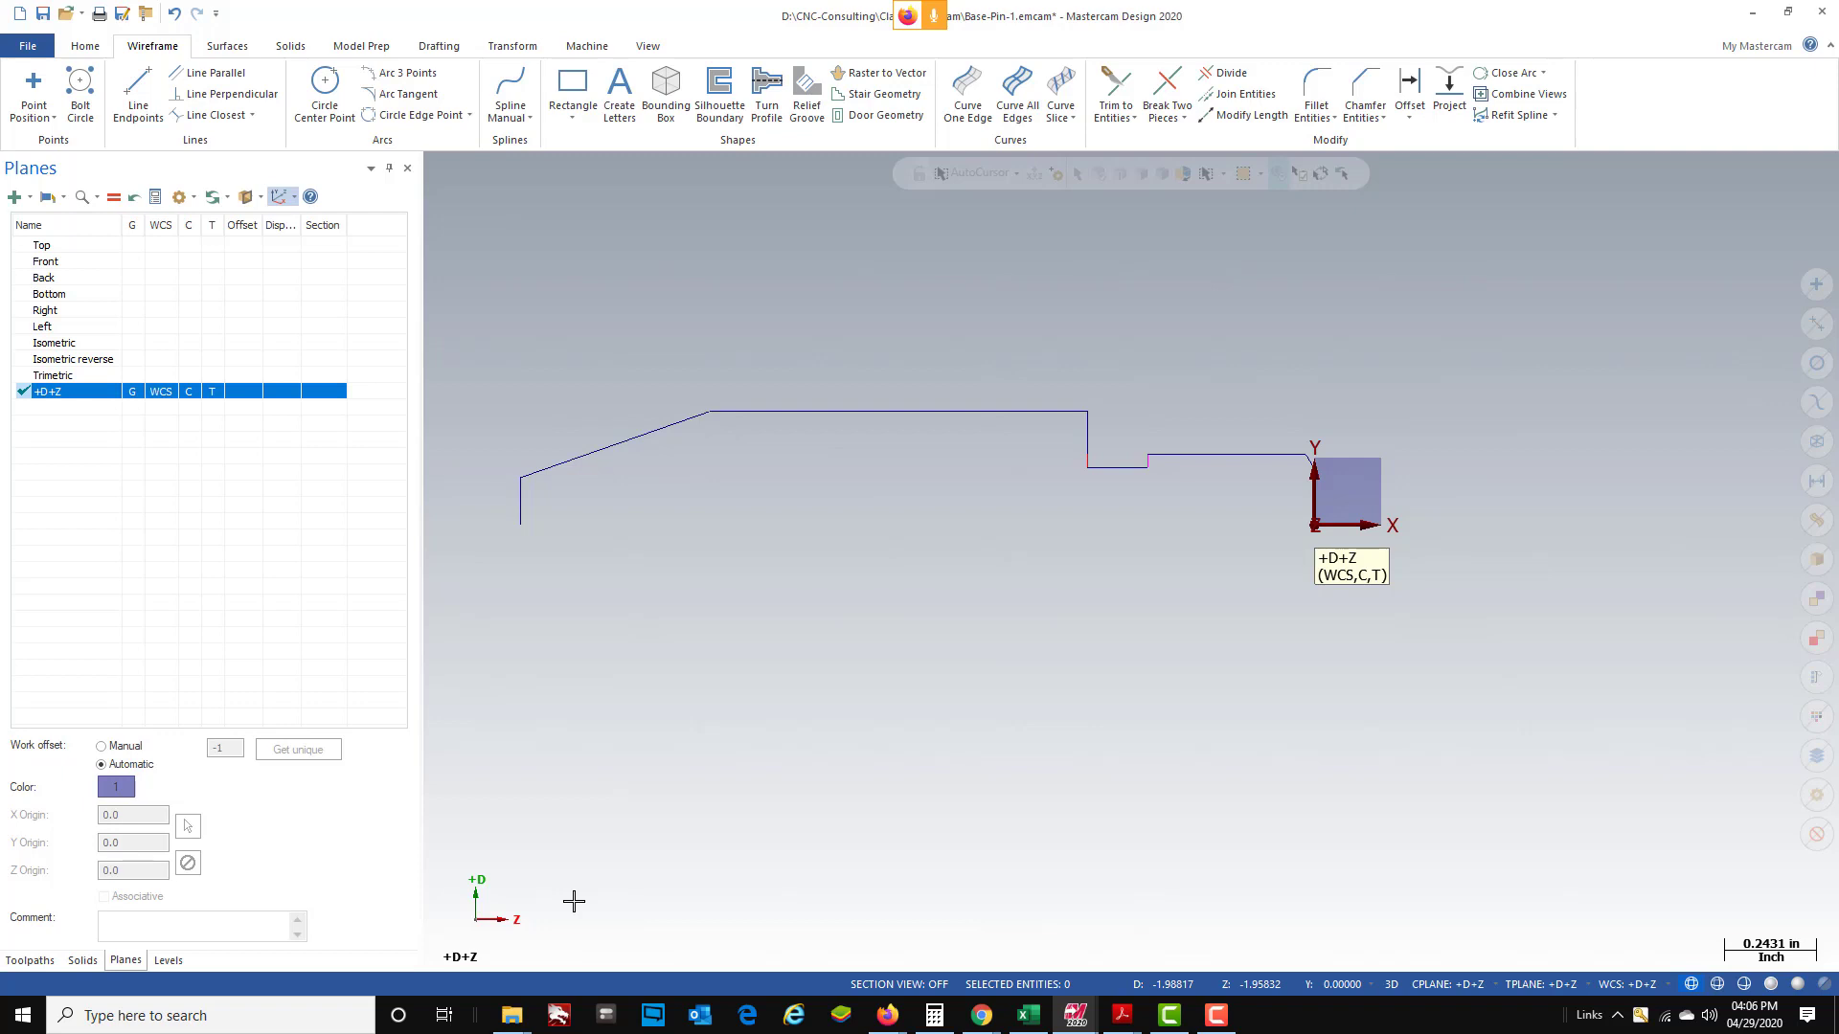
key(ctrl+s)
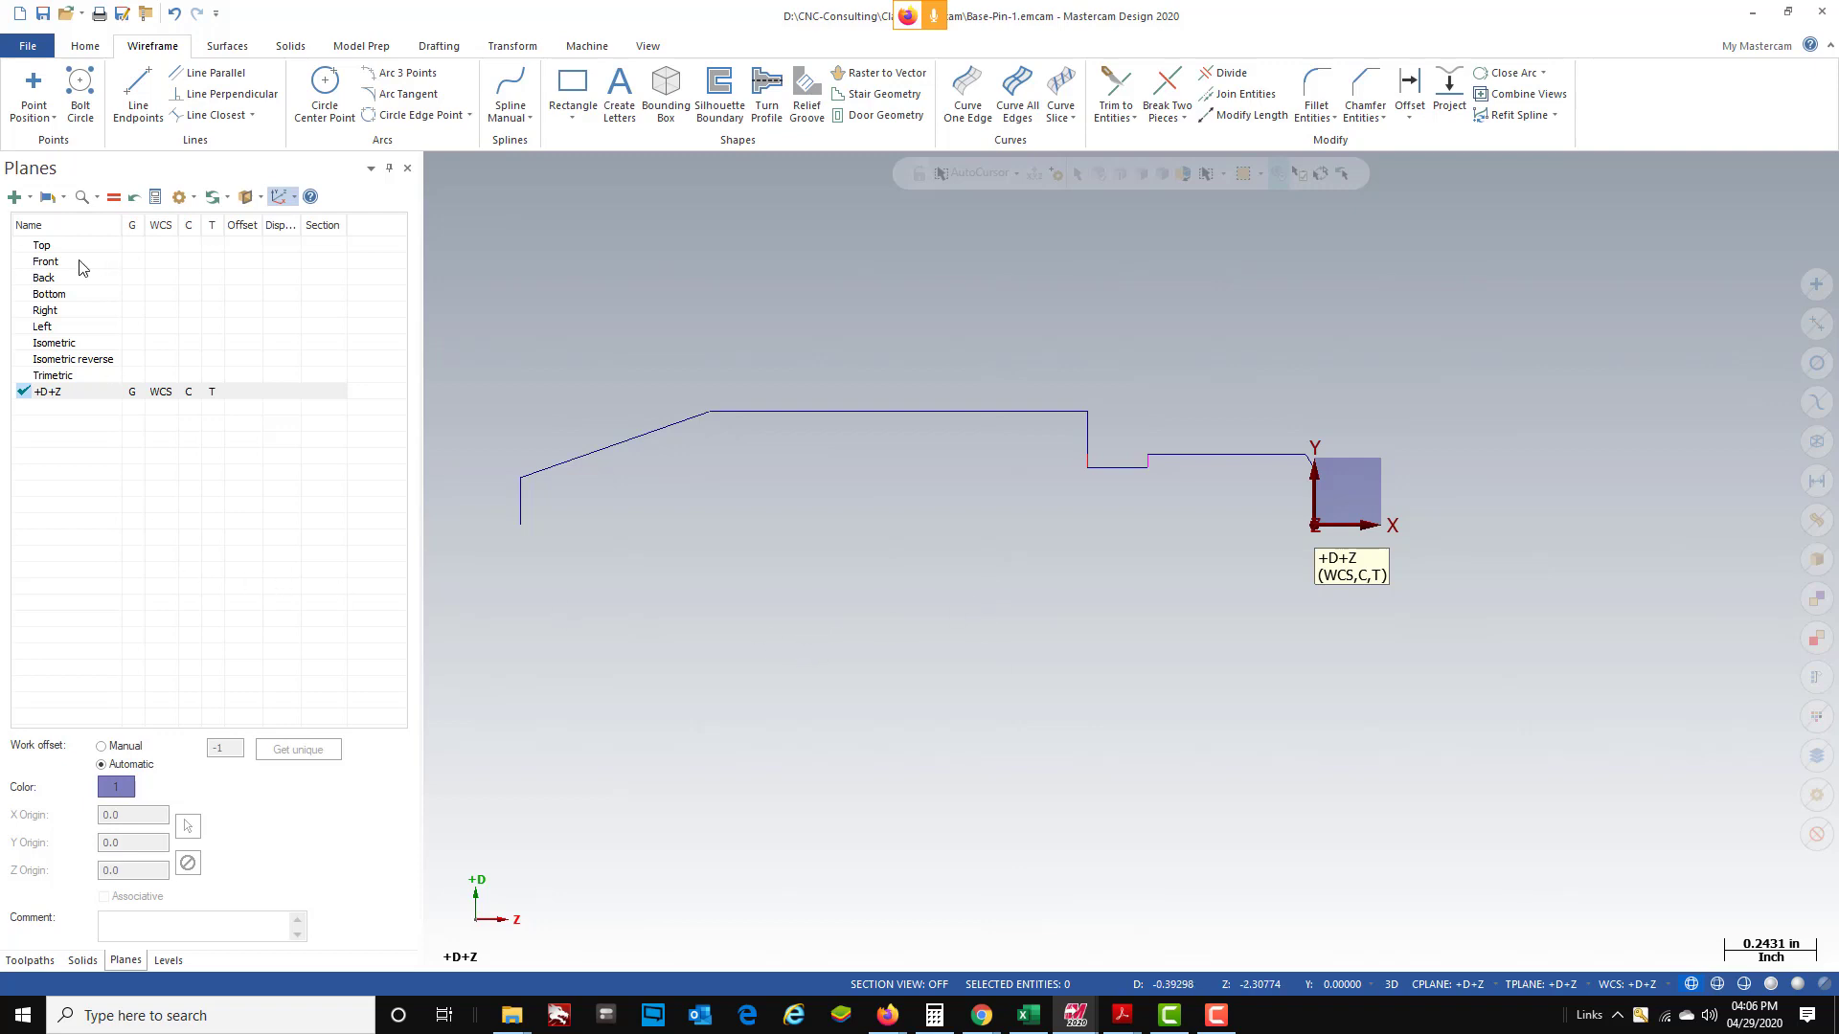
- Add a default lathe machine group and open its tool settings
click(589, 49)
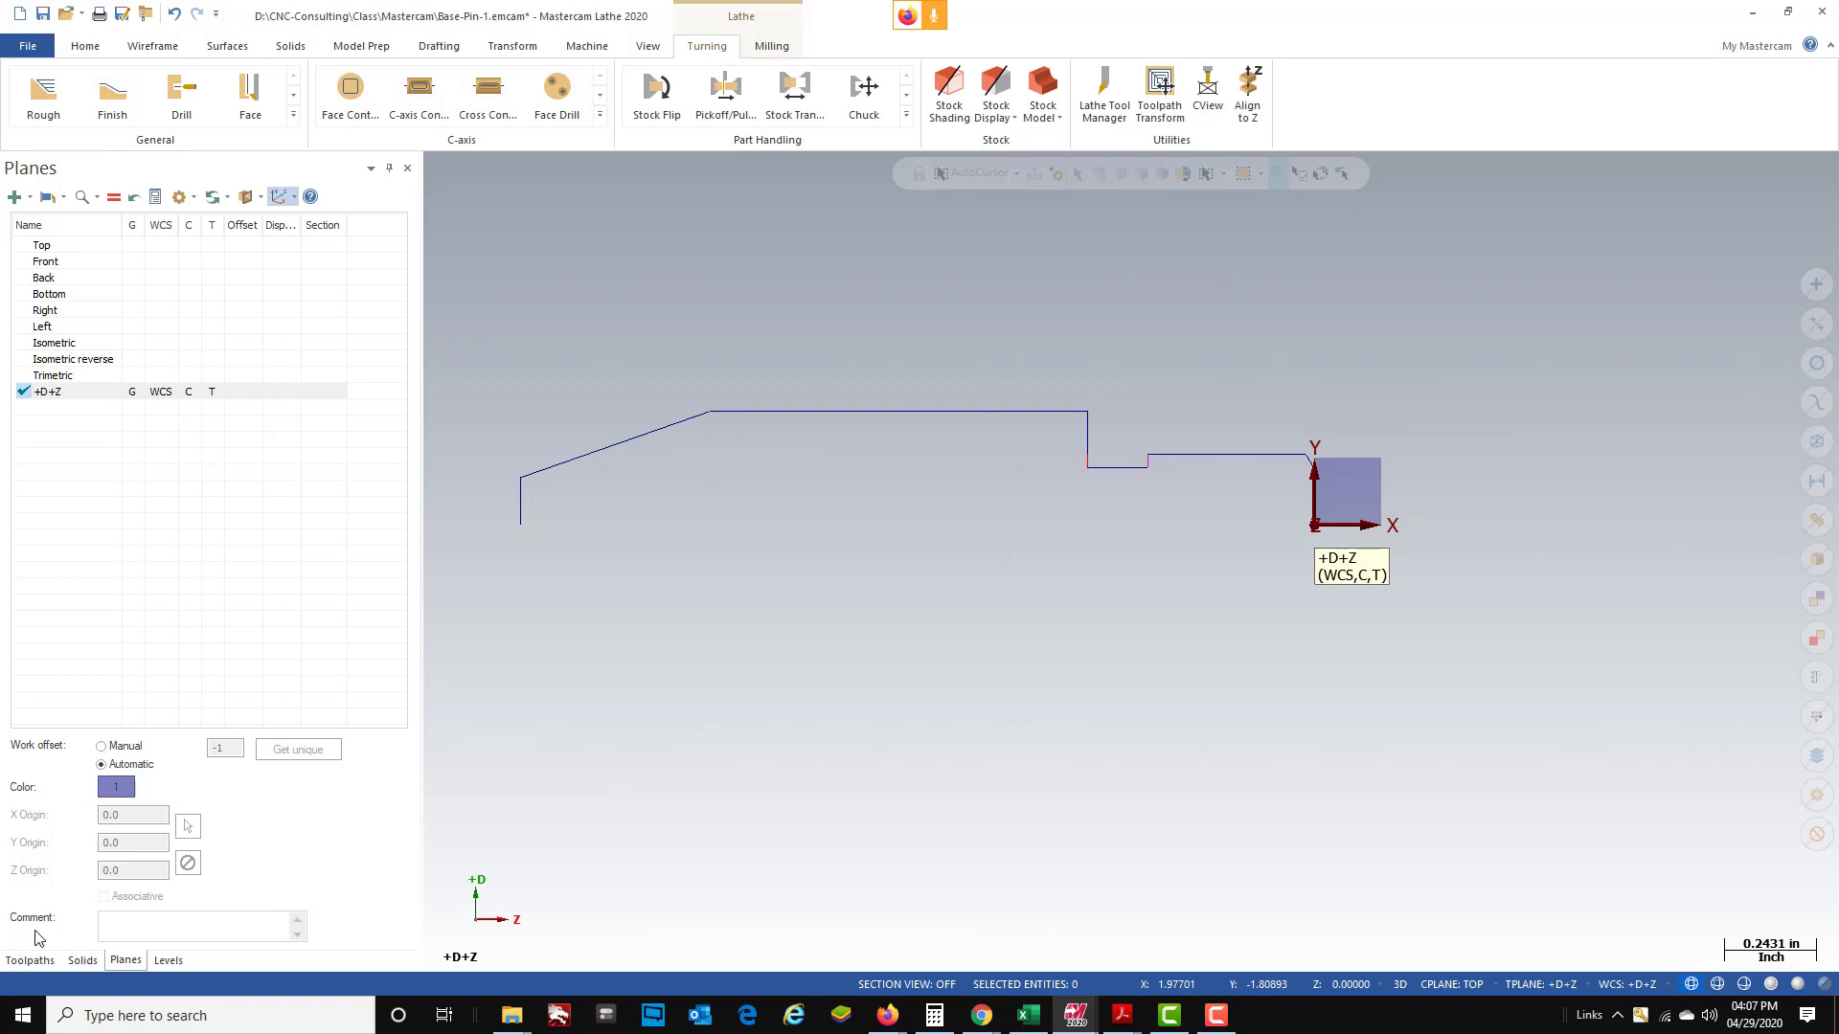
click(36, 961)
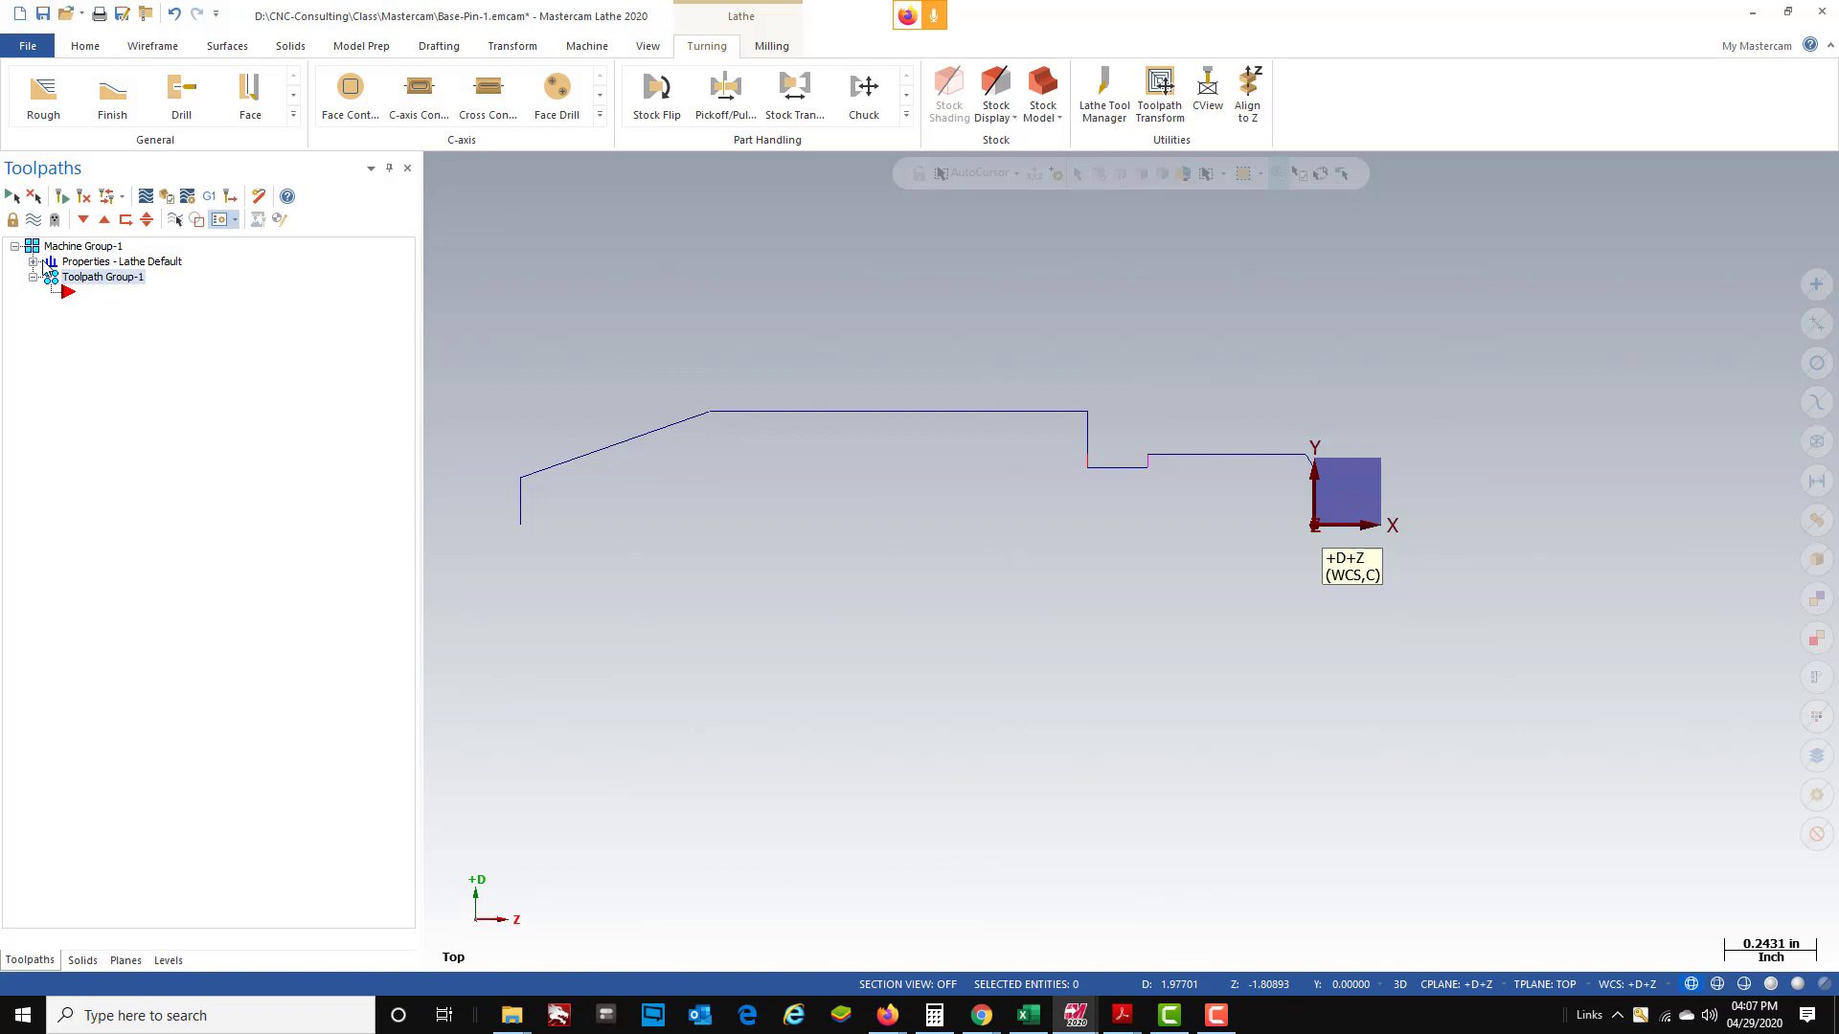
click(32, 261)
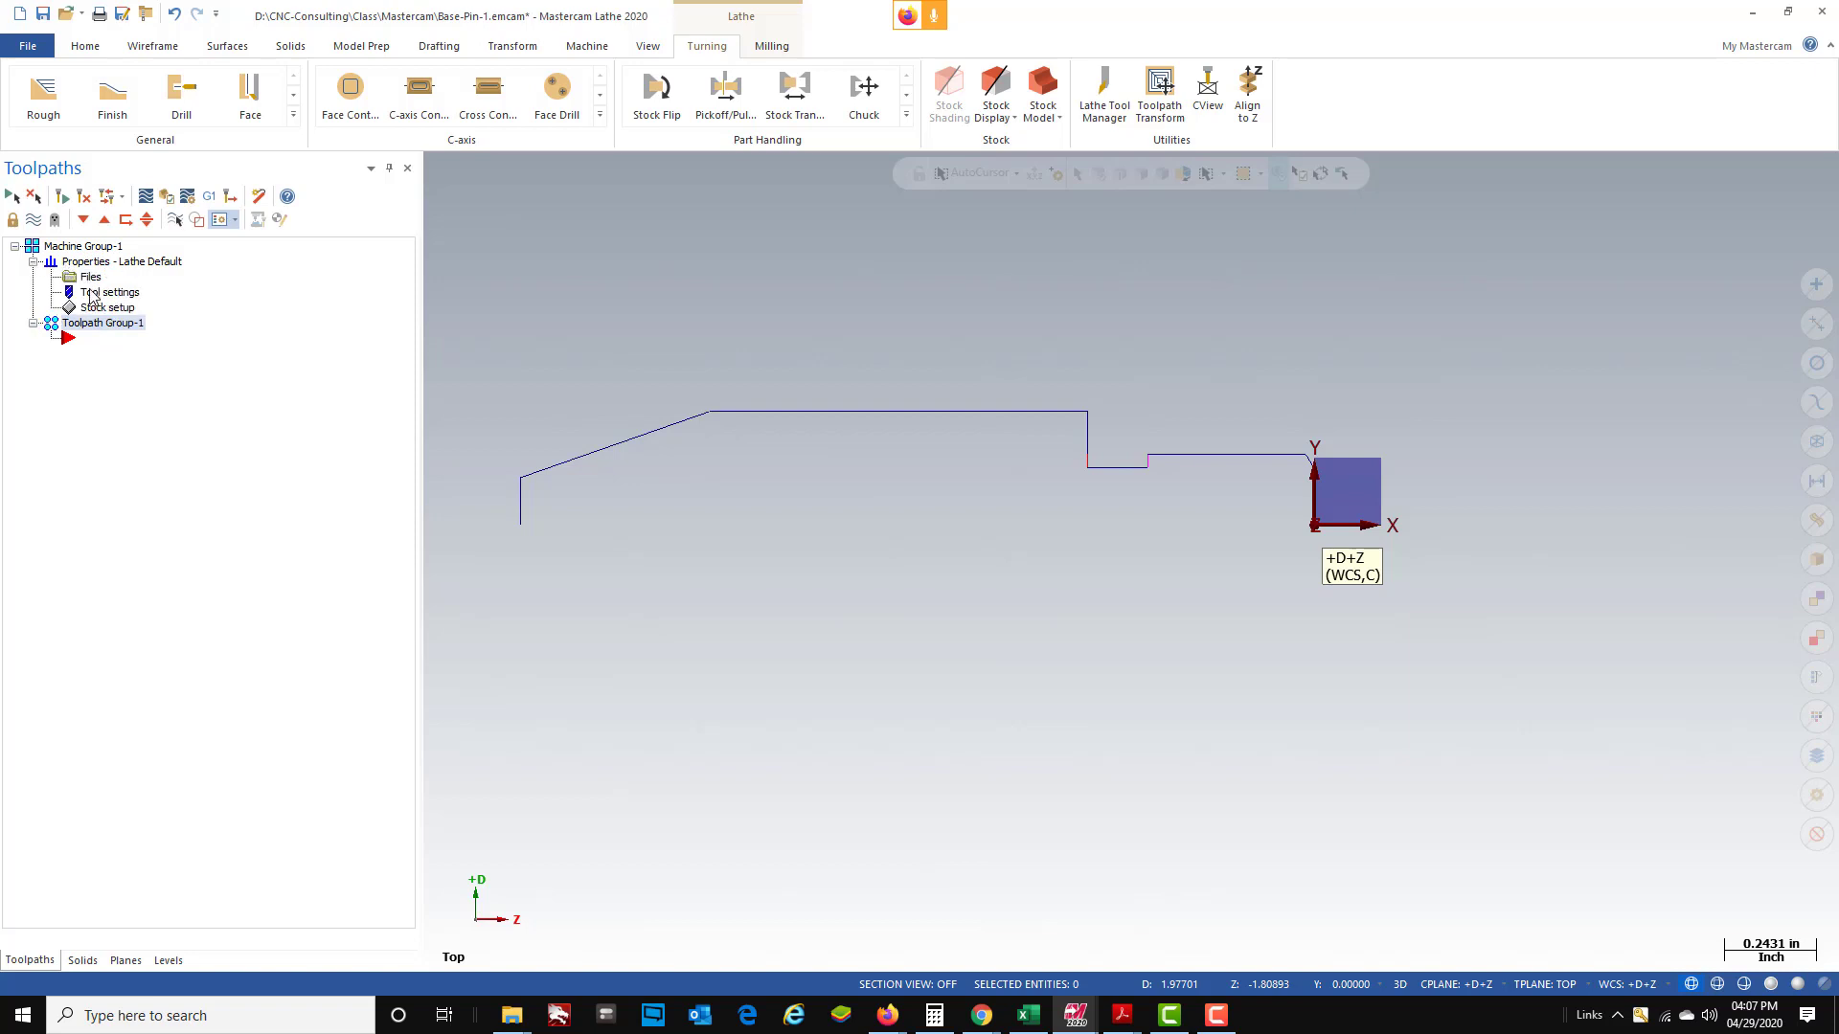
double_click(89, 295)
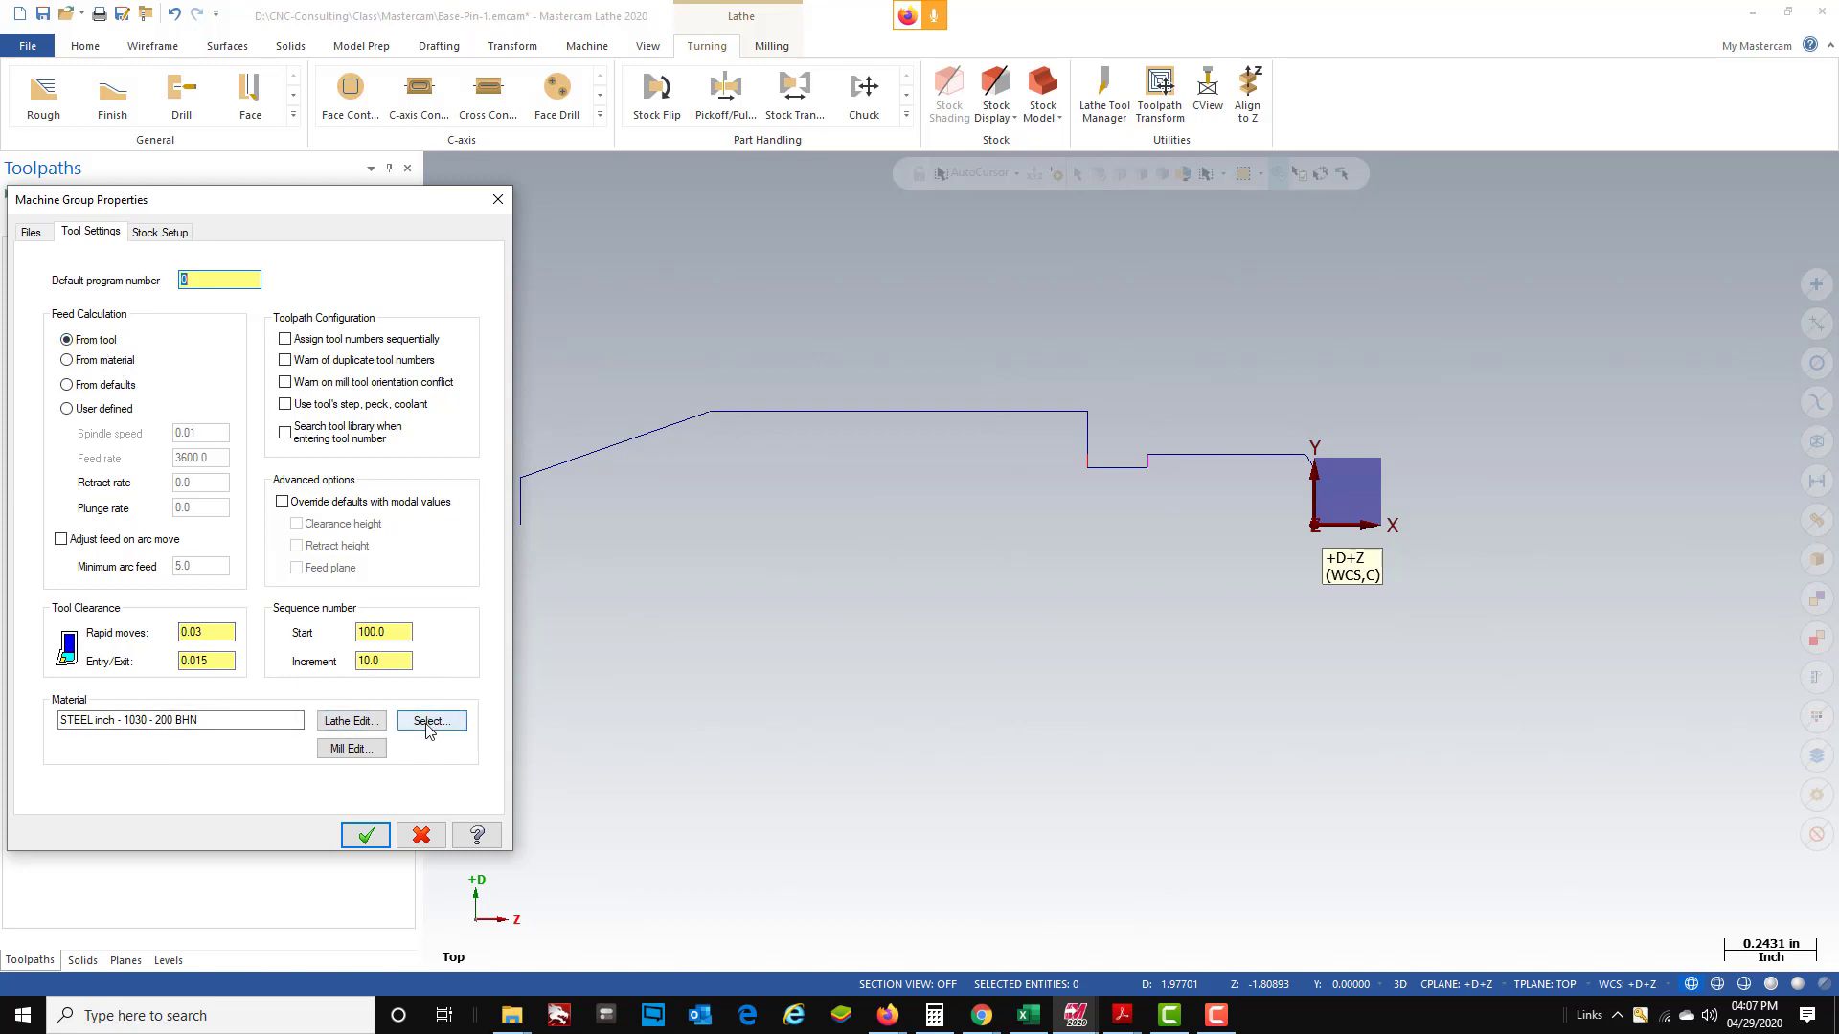
- Define the left spindle stock as a cylinder with an outside diameter of 0.75 and accept it
click(152, 232)
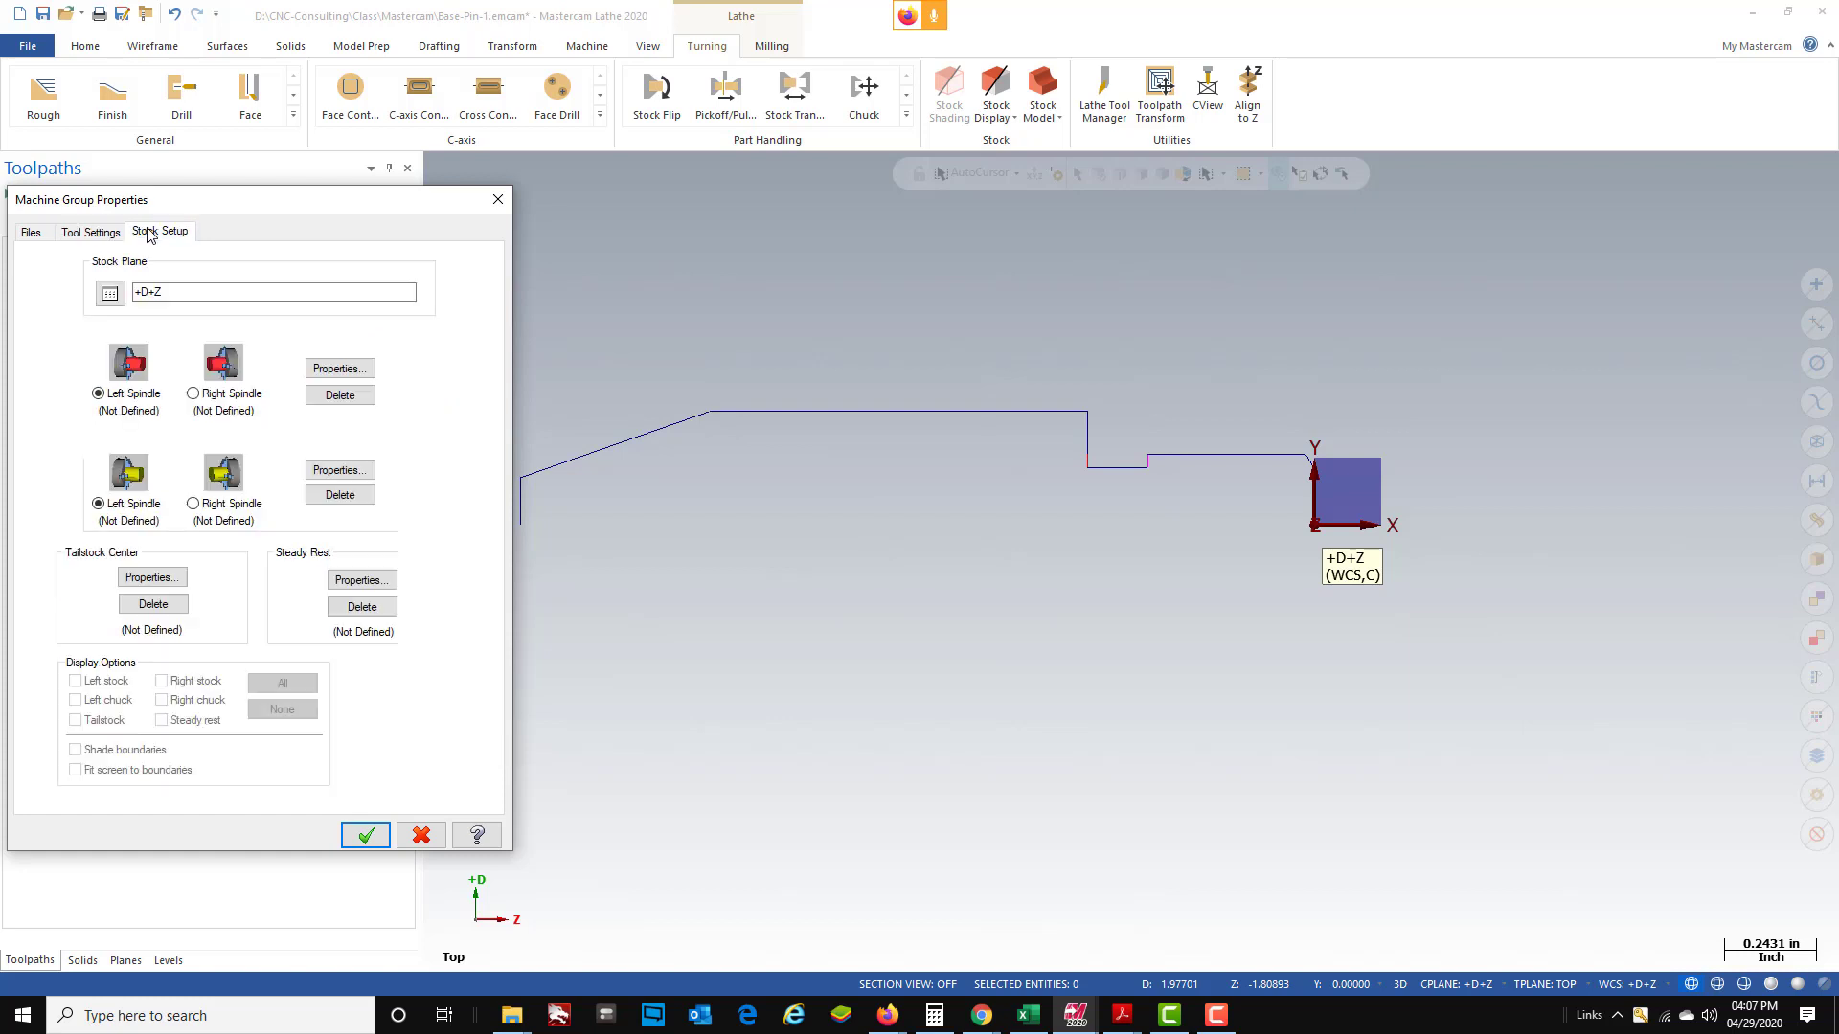
click(340, 369)
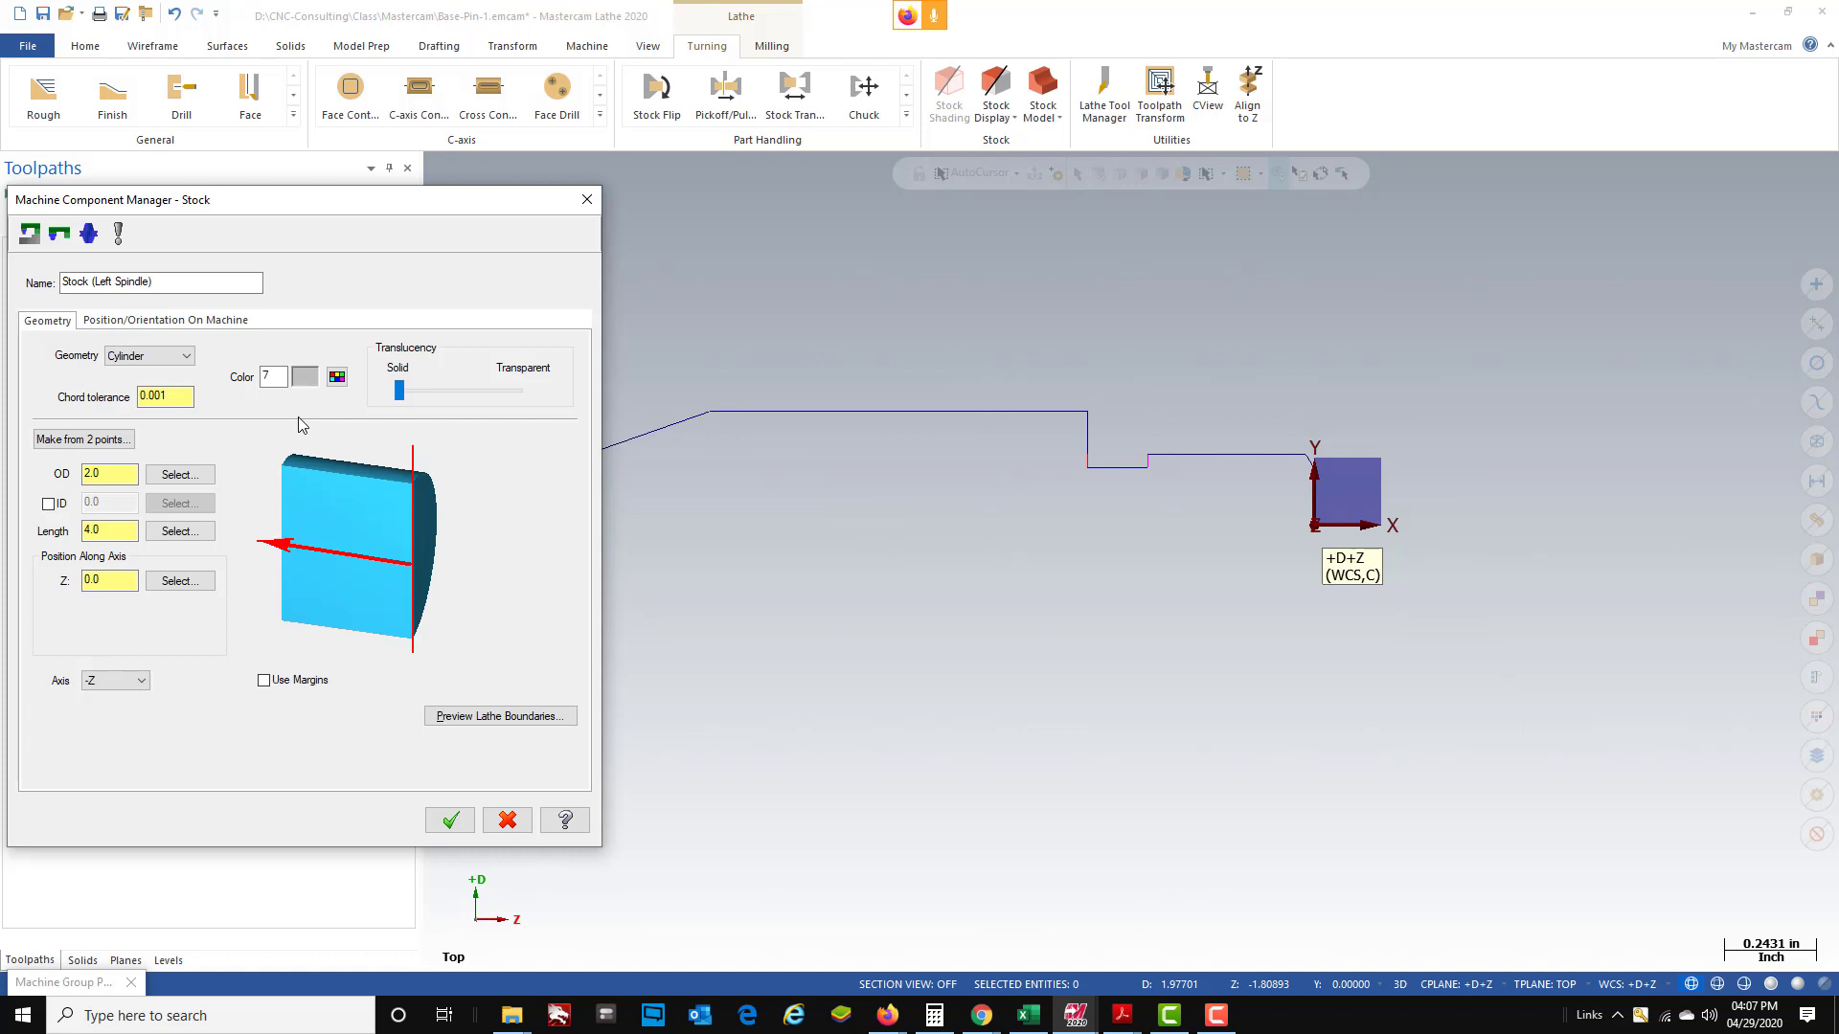
click(104, 475)
key(Return)
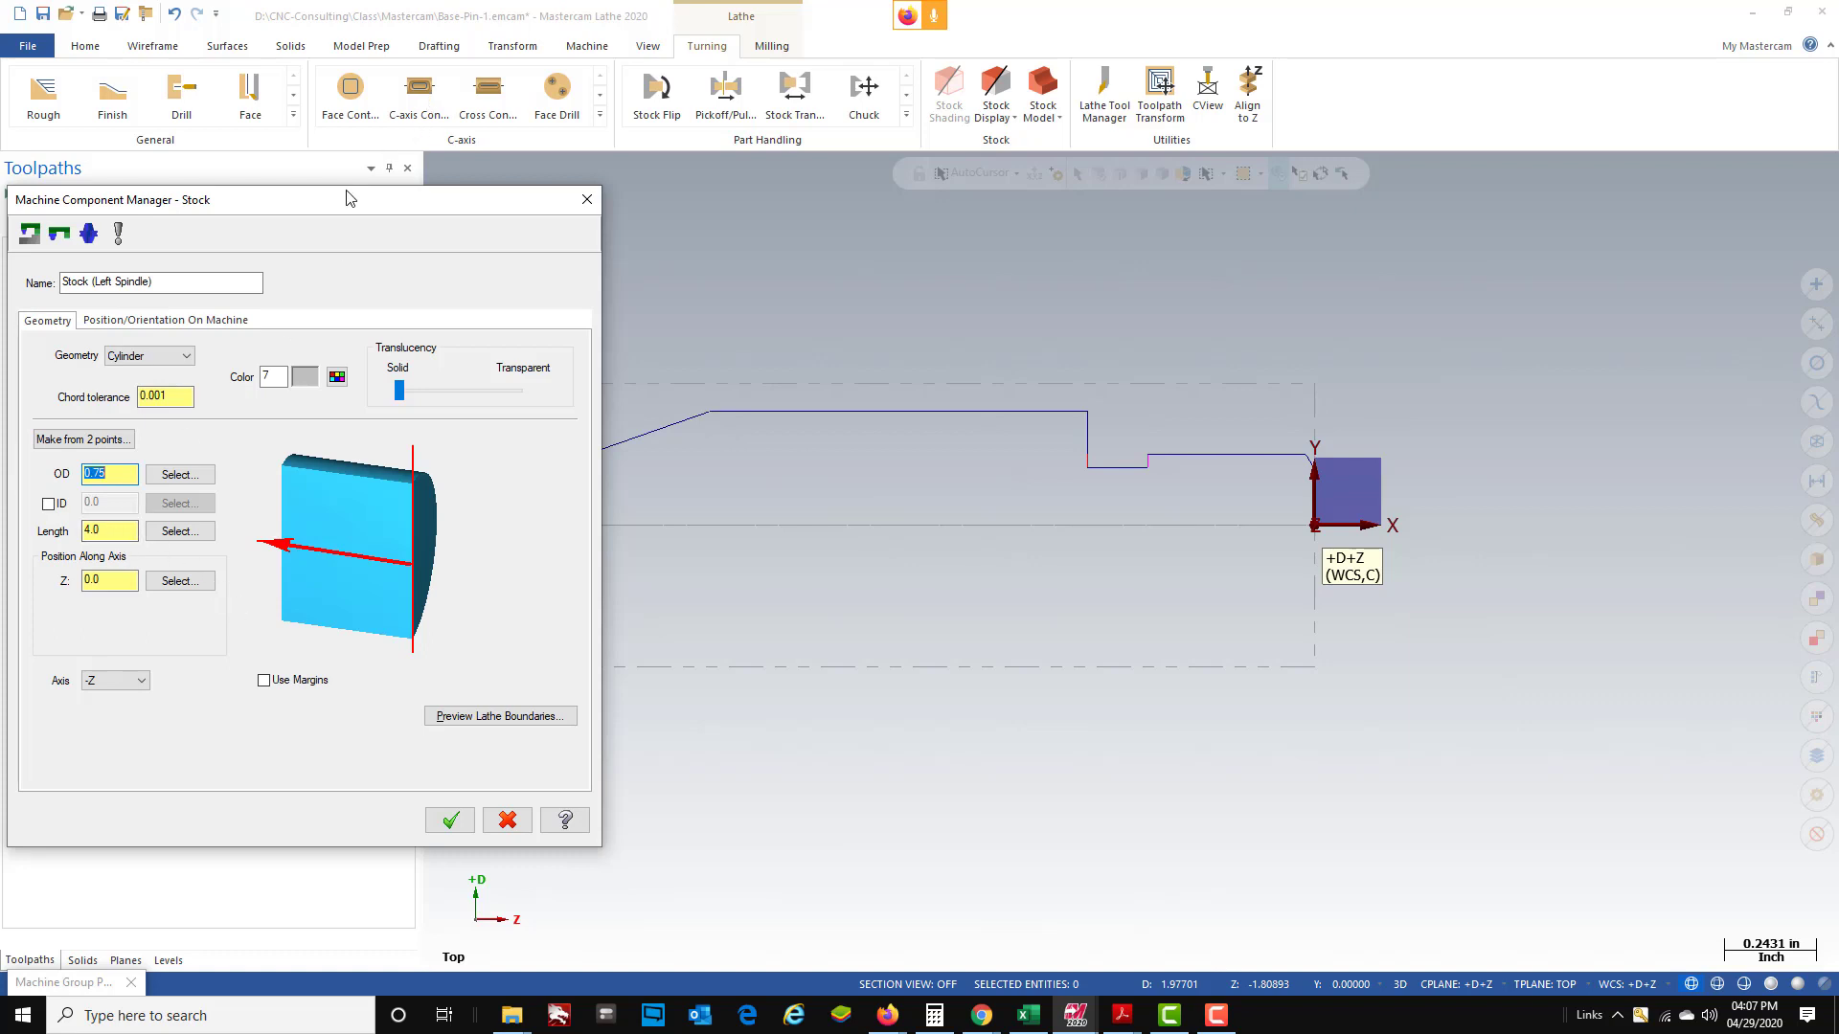
mouse_move(350, 199)
mouse_down()
mouse_move(418, 482)
mouse_move(350, 221)
mouse_up()
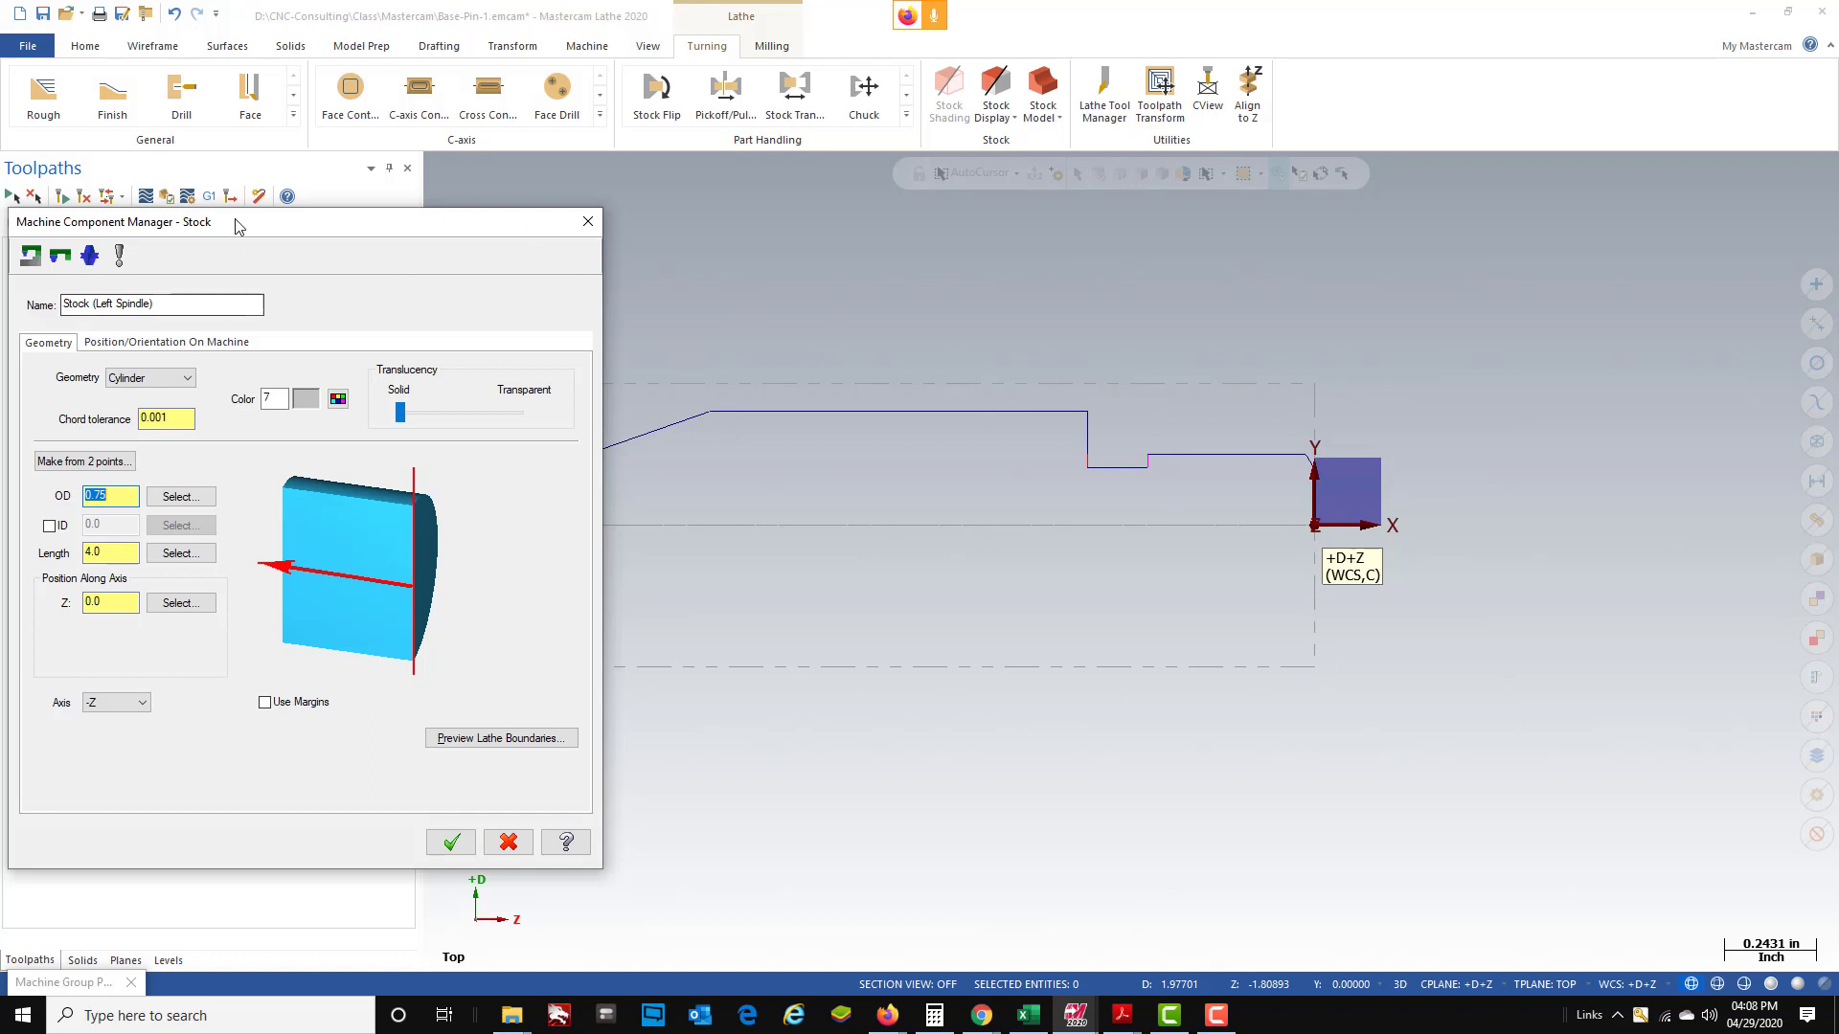
drag(288, 222, 461, 204)
click(611, 807)
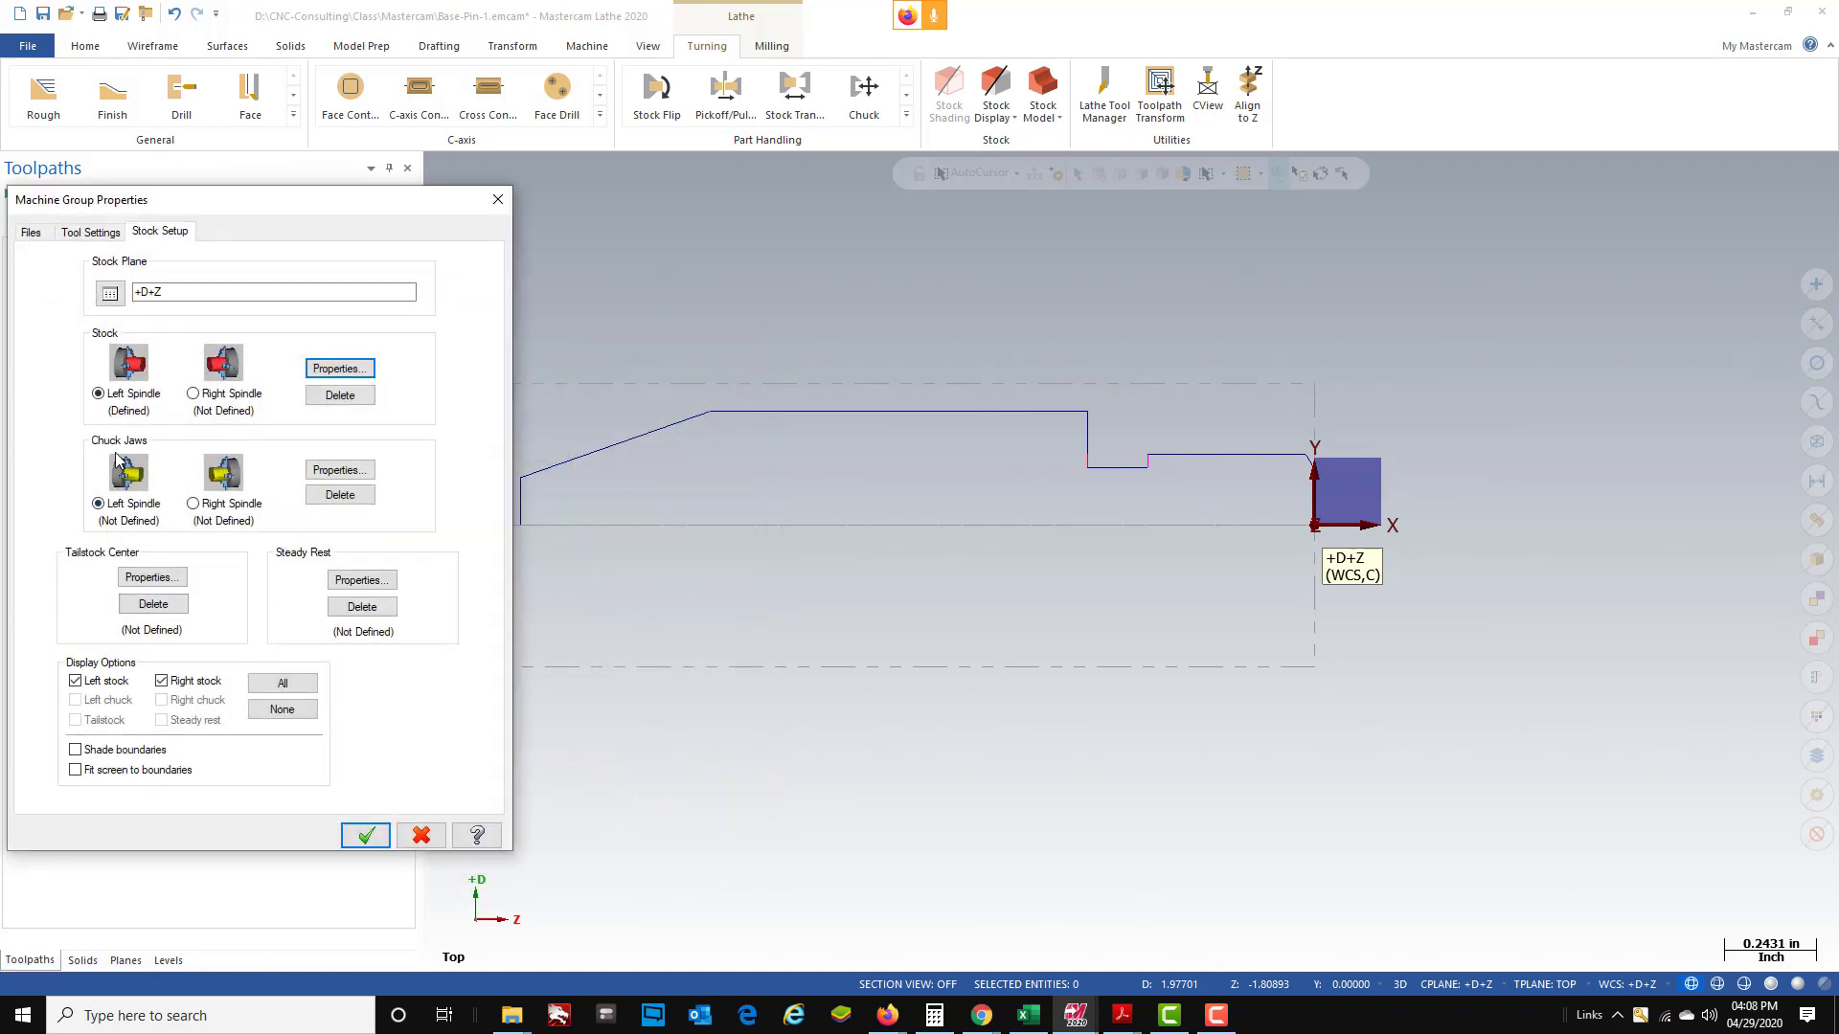
- Position the left spindle chuck jaws at diameter 0.75 and Z -3.5, and accept the machine group properties
click(329, 473)
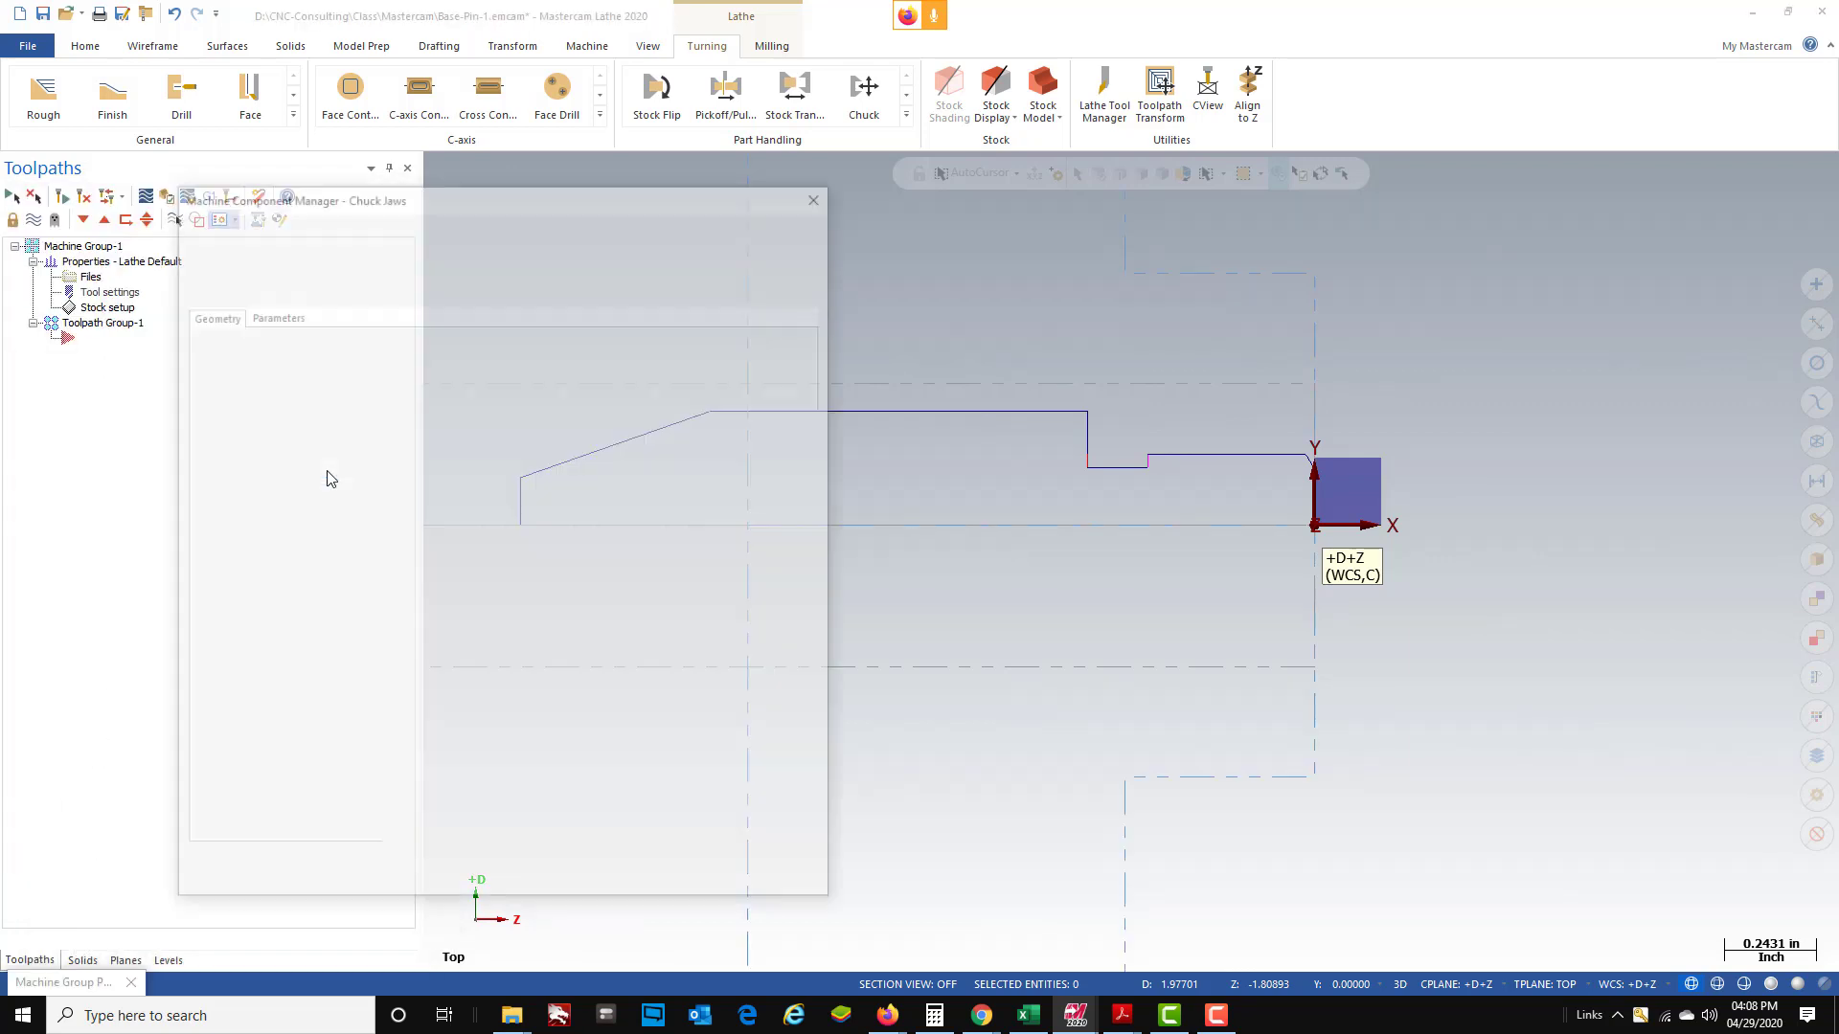
click(272, 316)
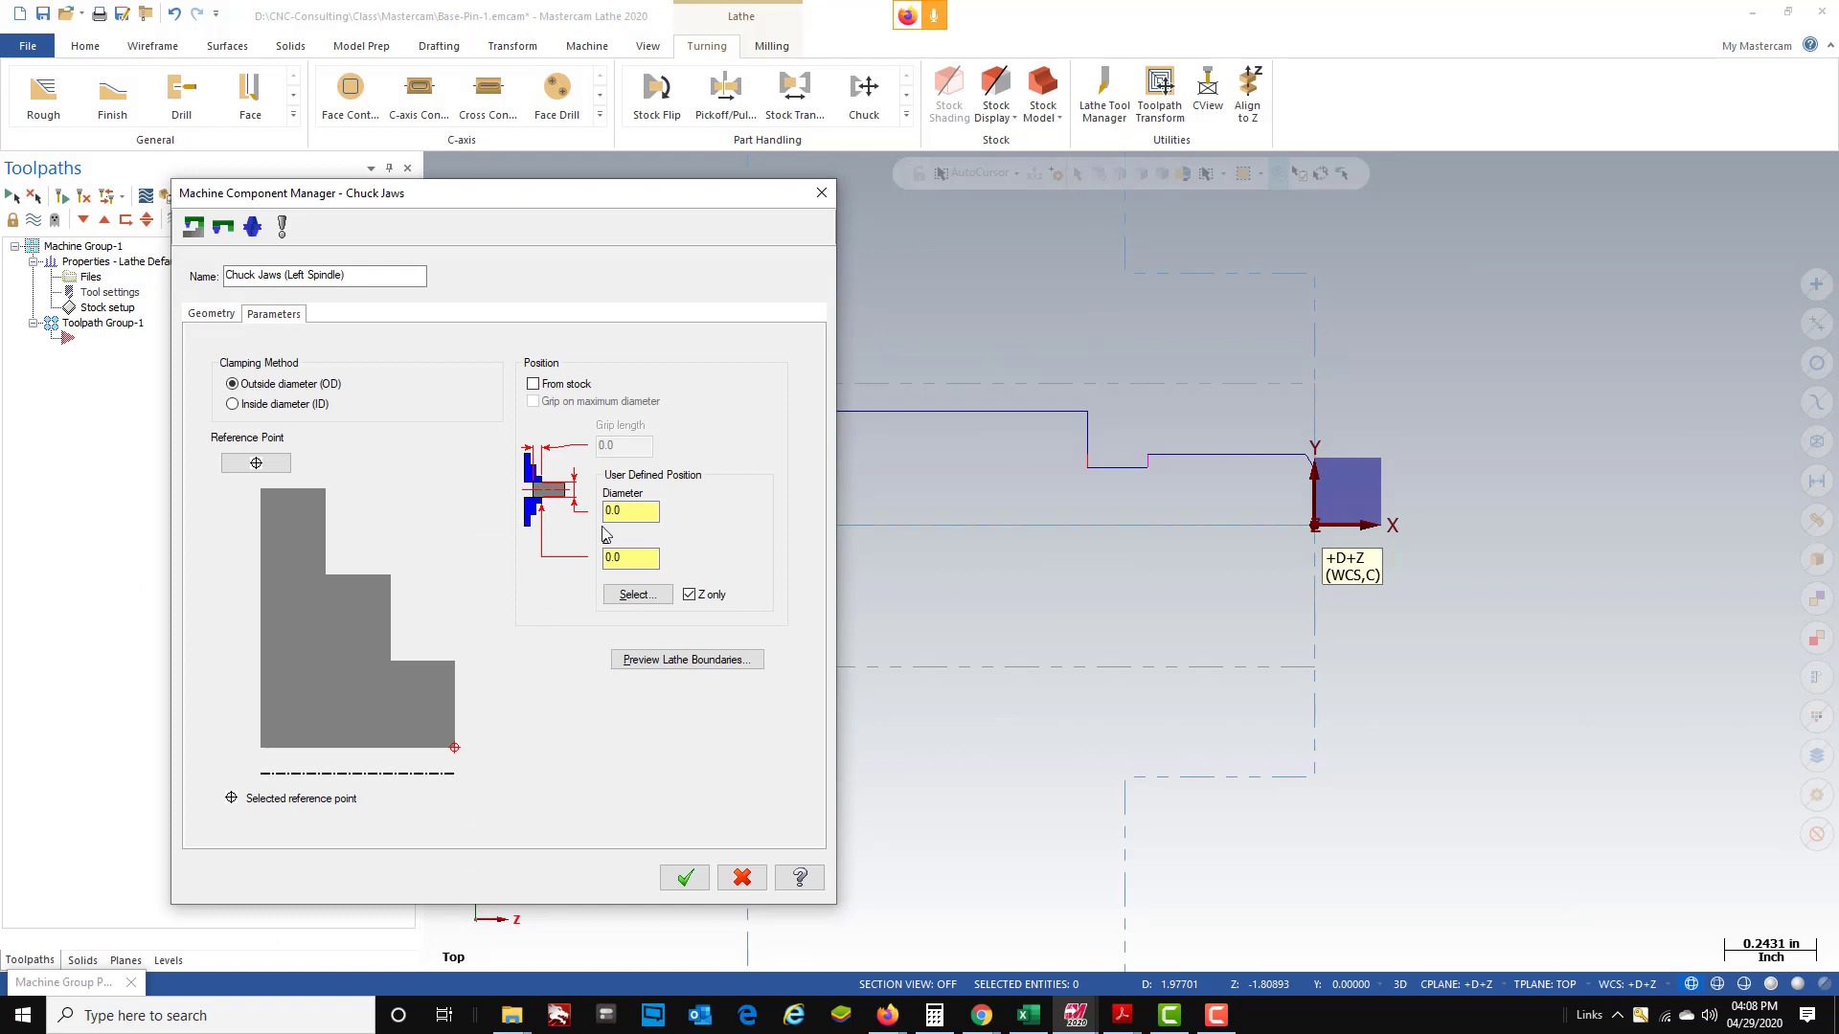
click(627, 513)
text(.75)
key(Return)
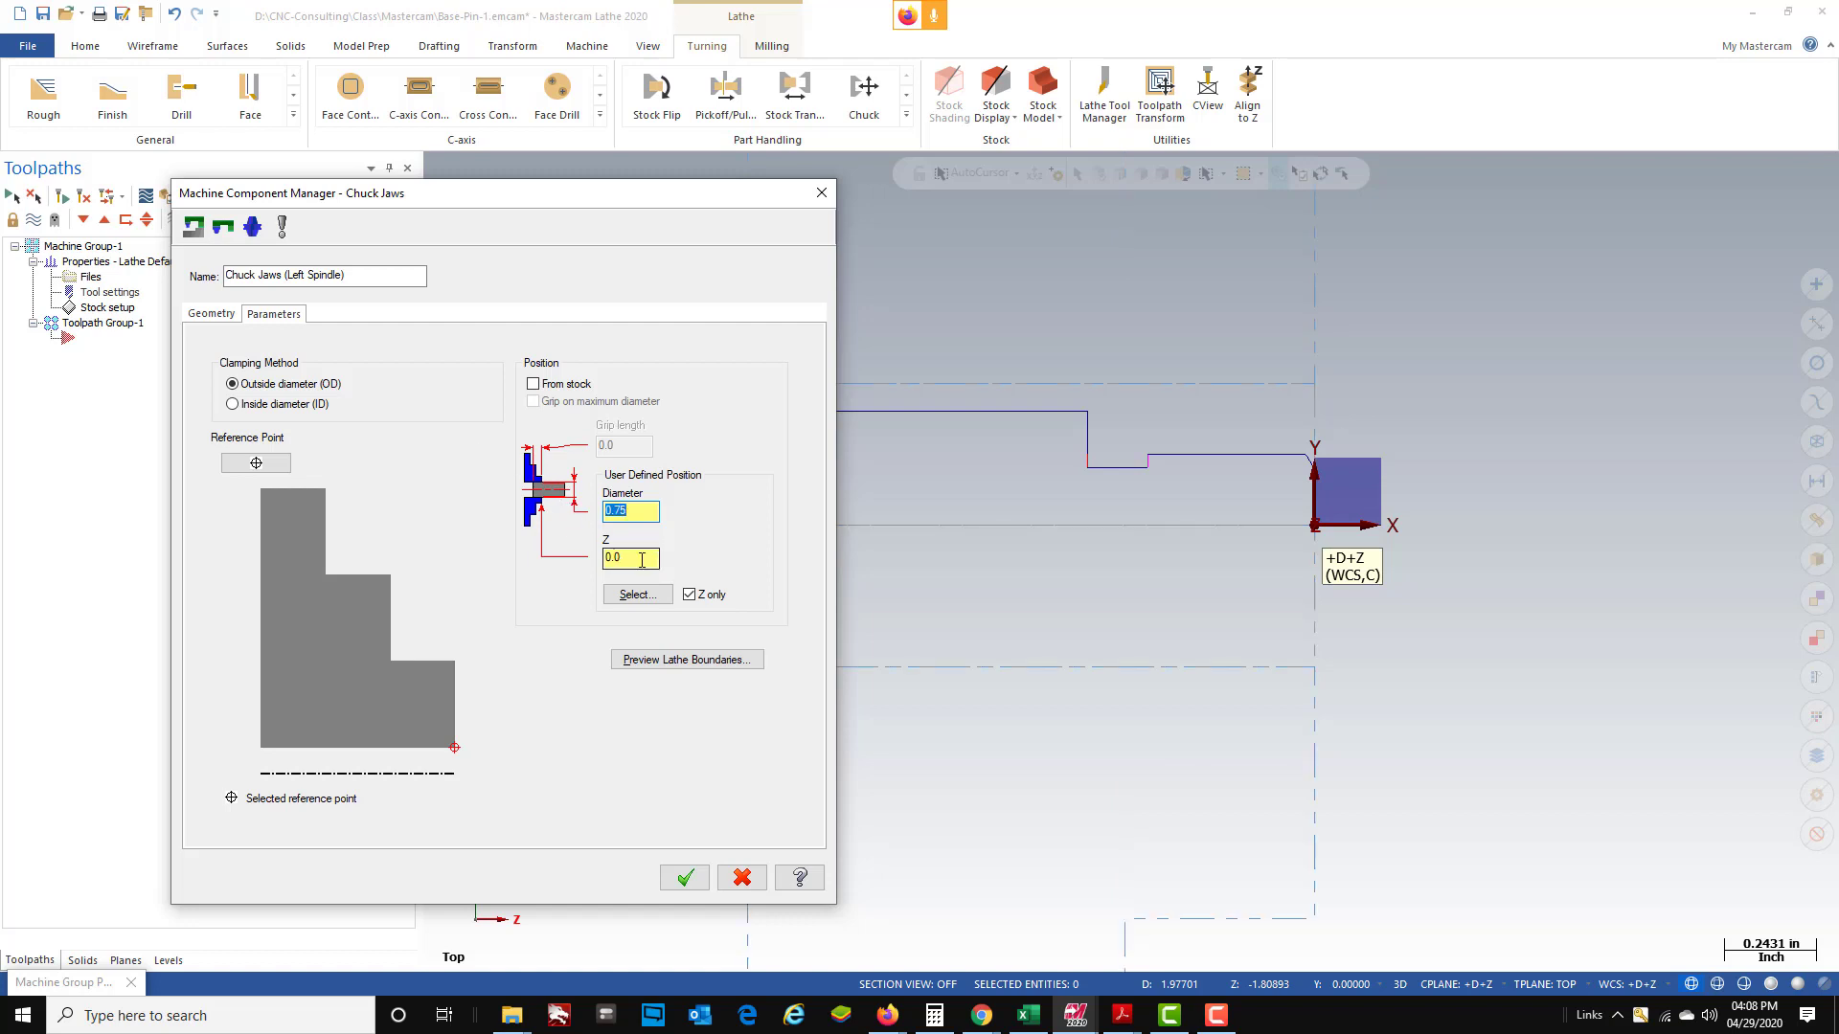
key(Tab)
key(Return)
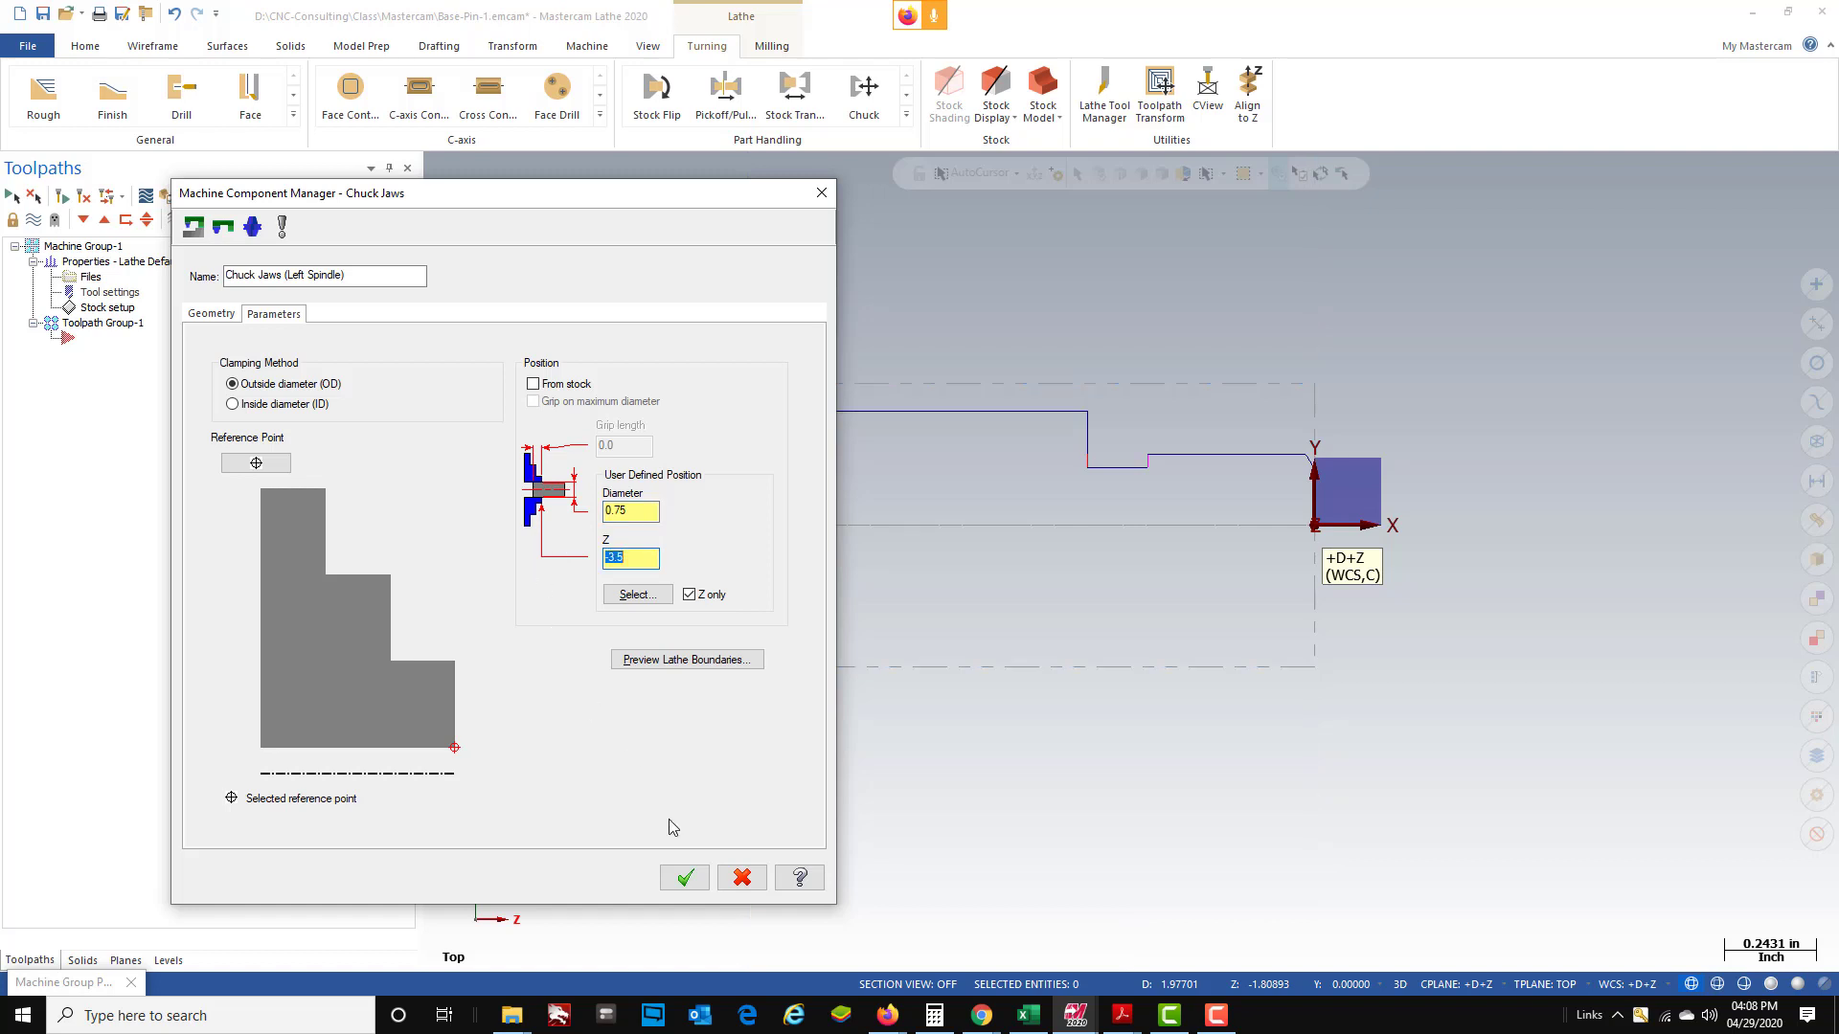
click(683, 875)
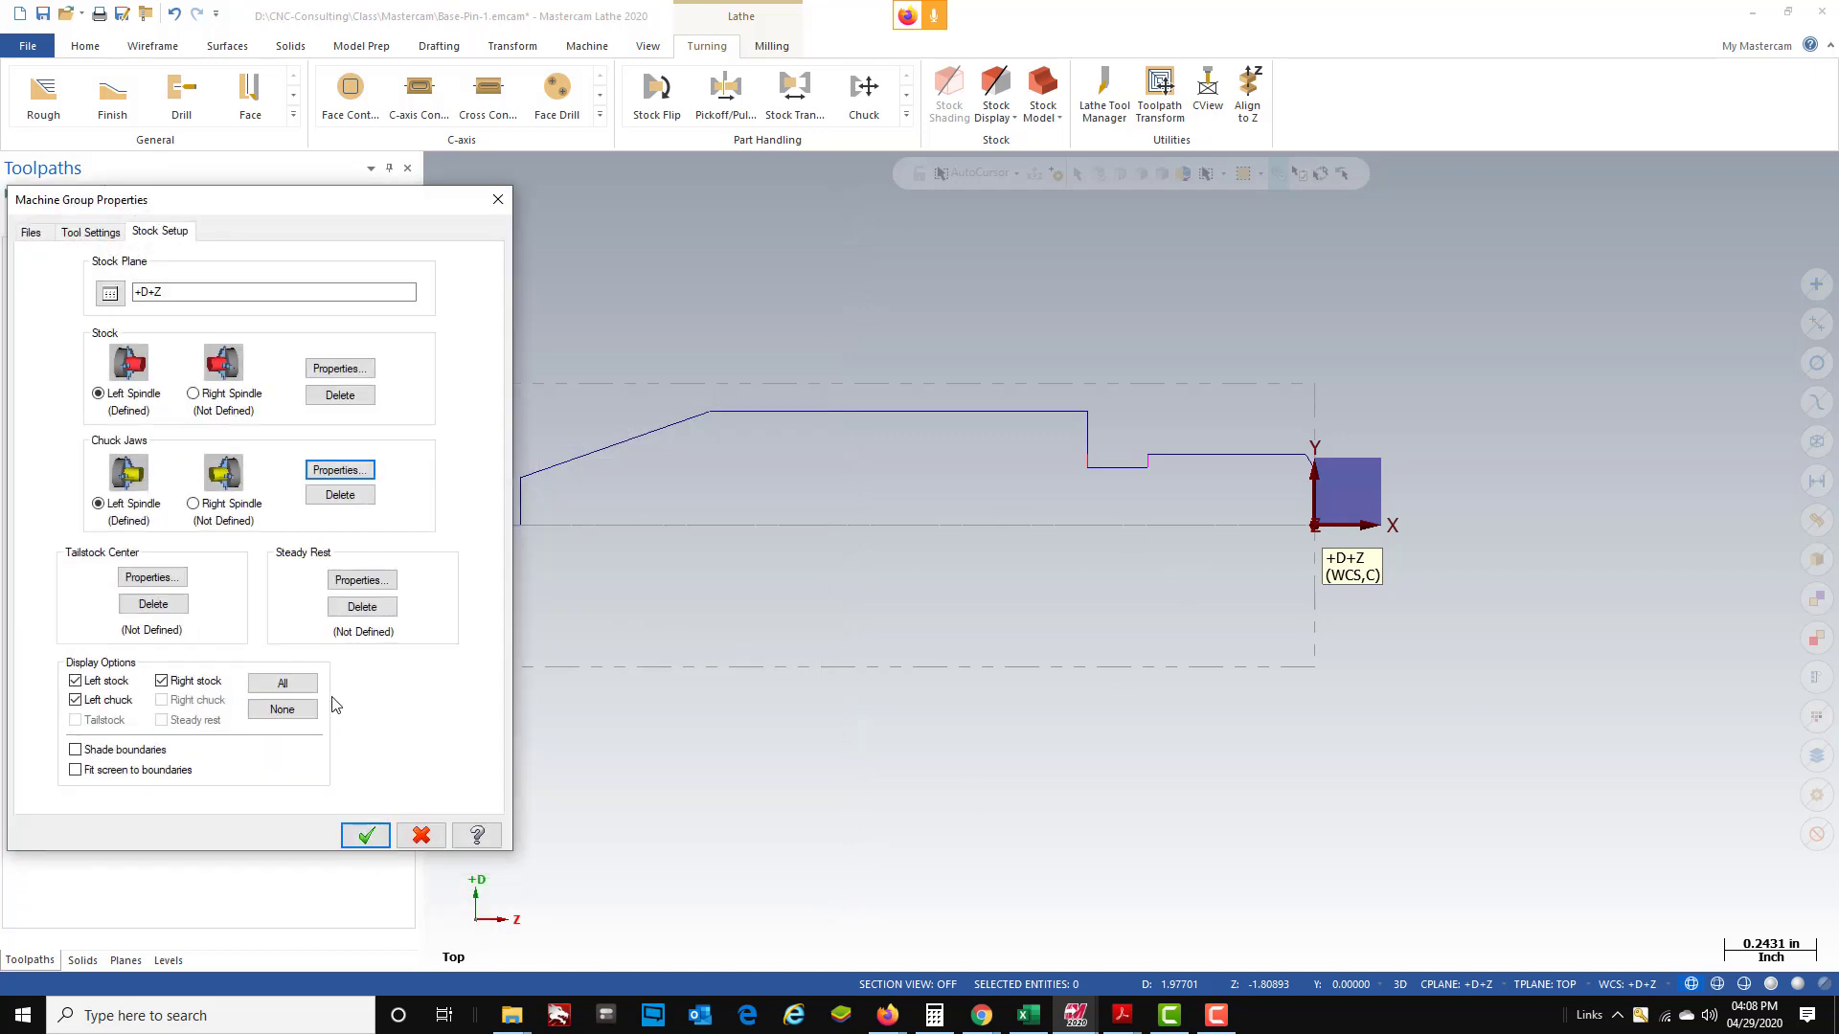
click(365, 836)
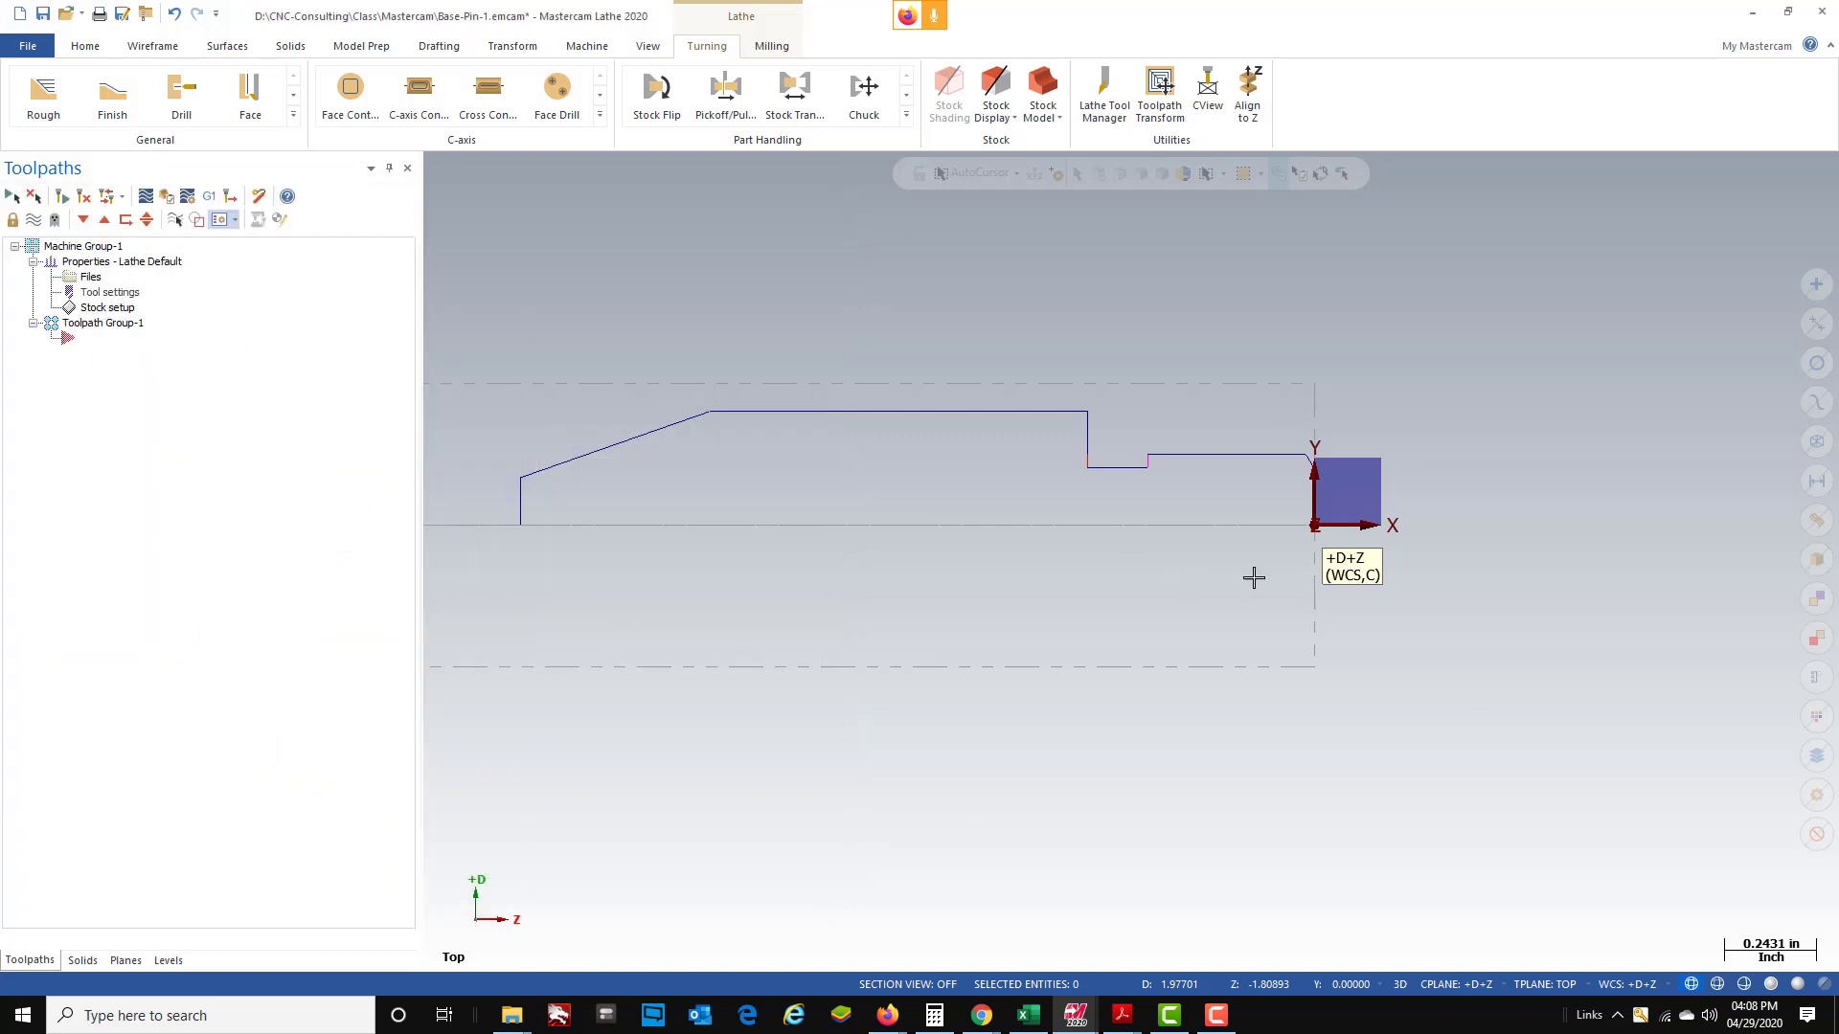
- Start a Lathe Face toolpath and look through the tools offered for it
scroll(1114, 533, down, 2)
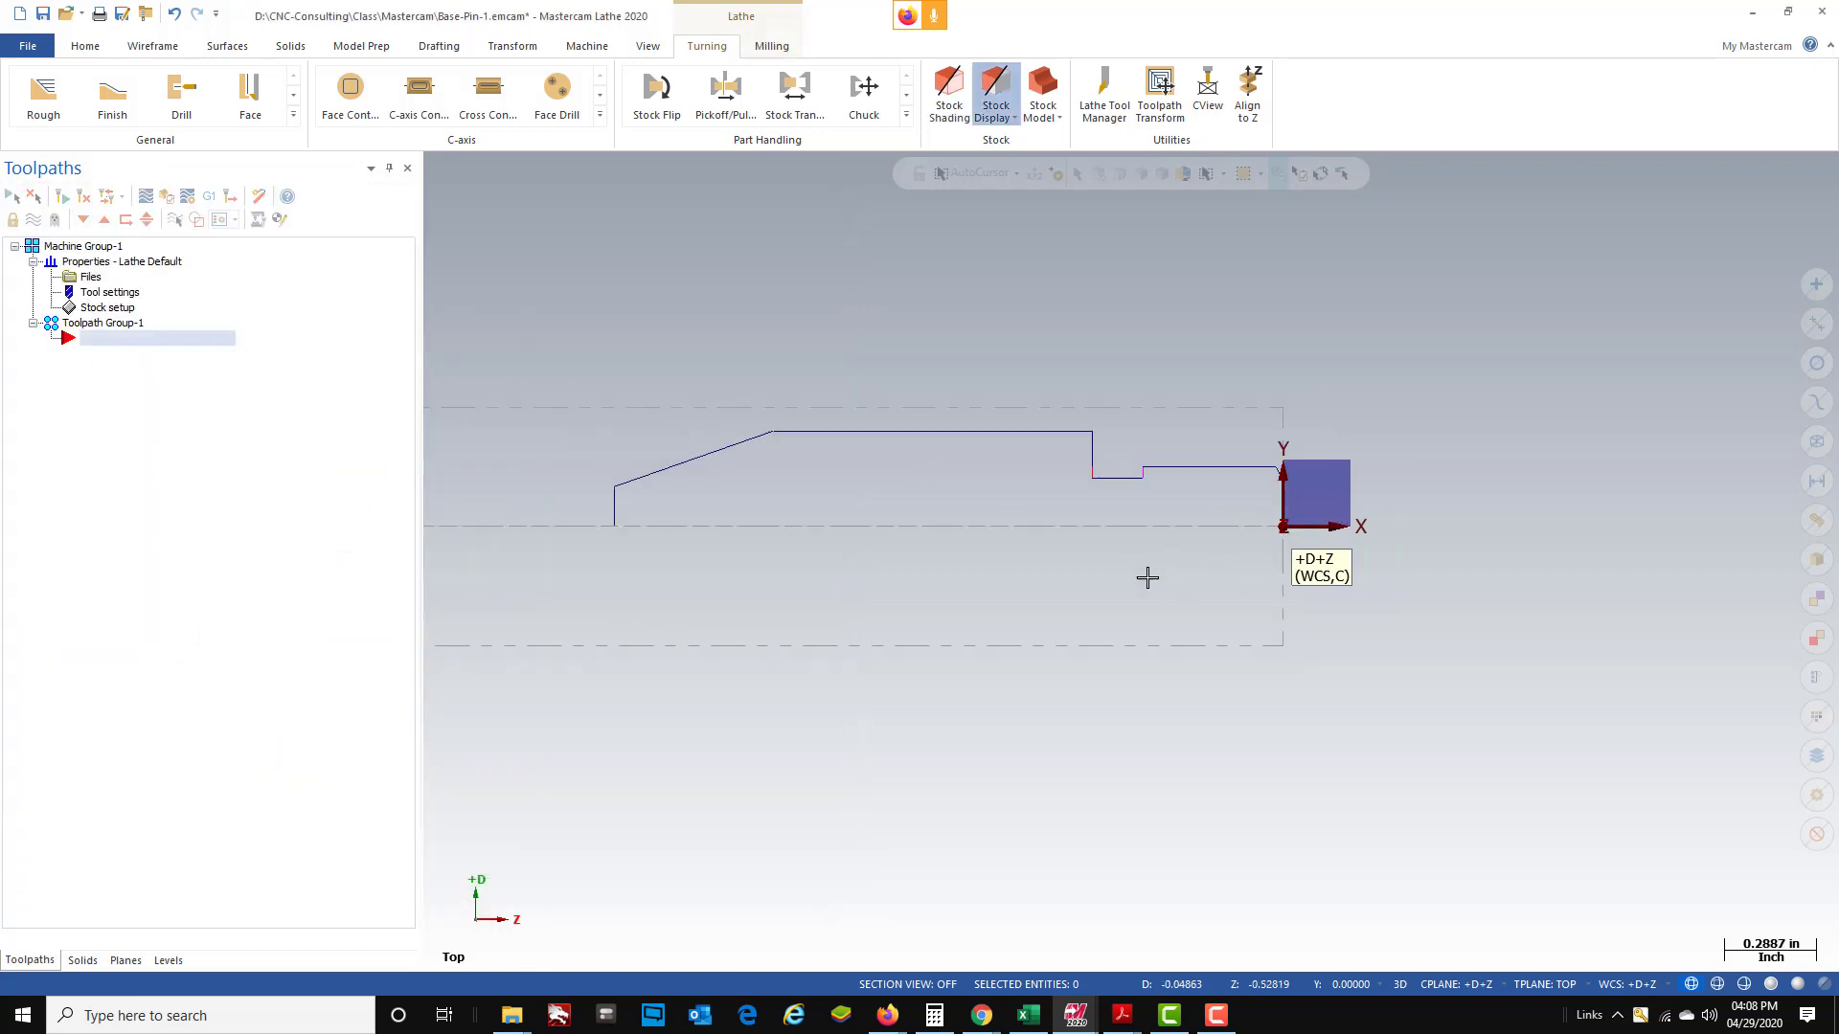
scroll(1351, 565, down, 5)
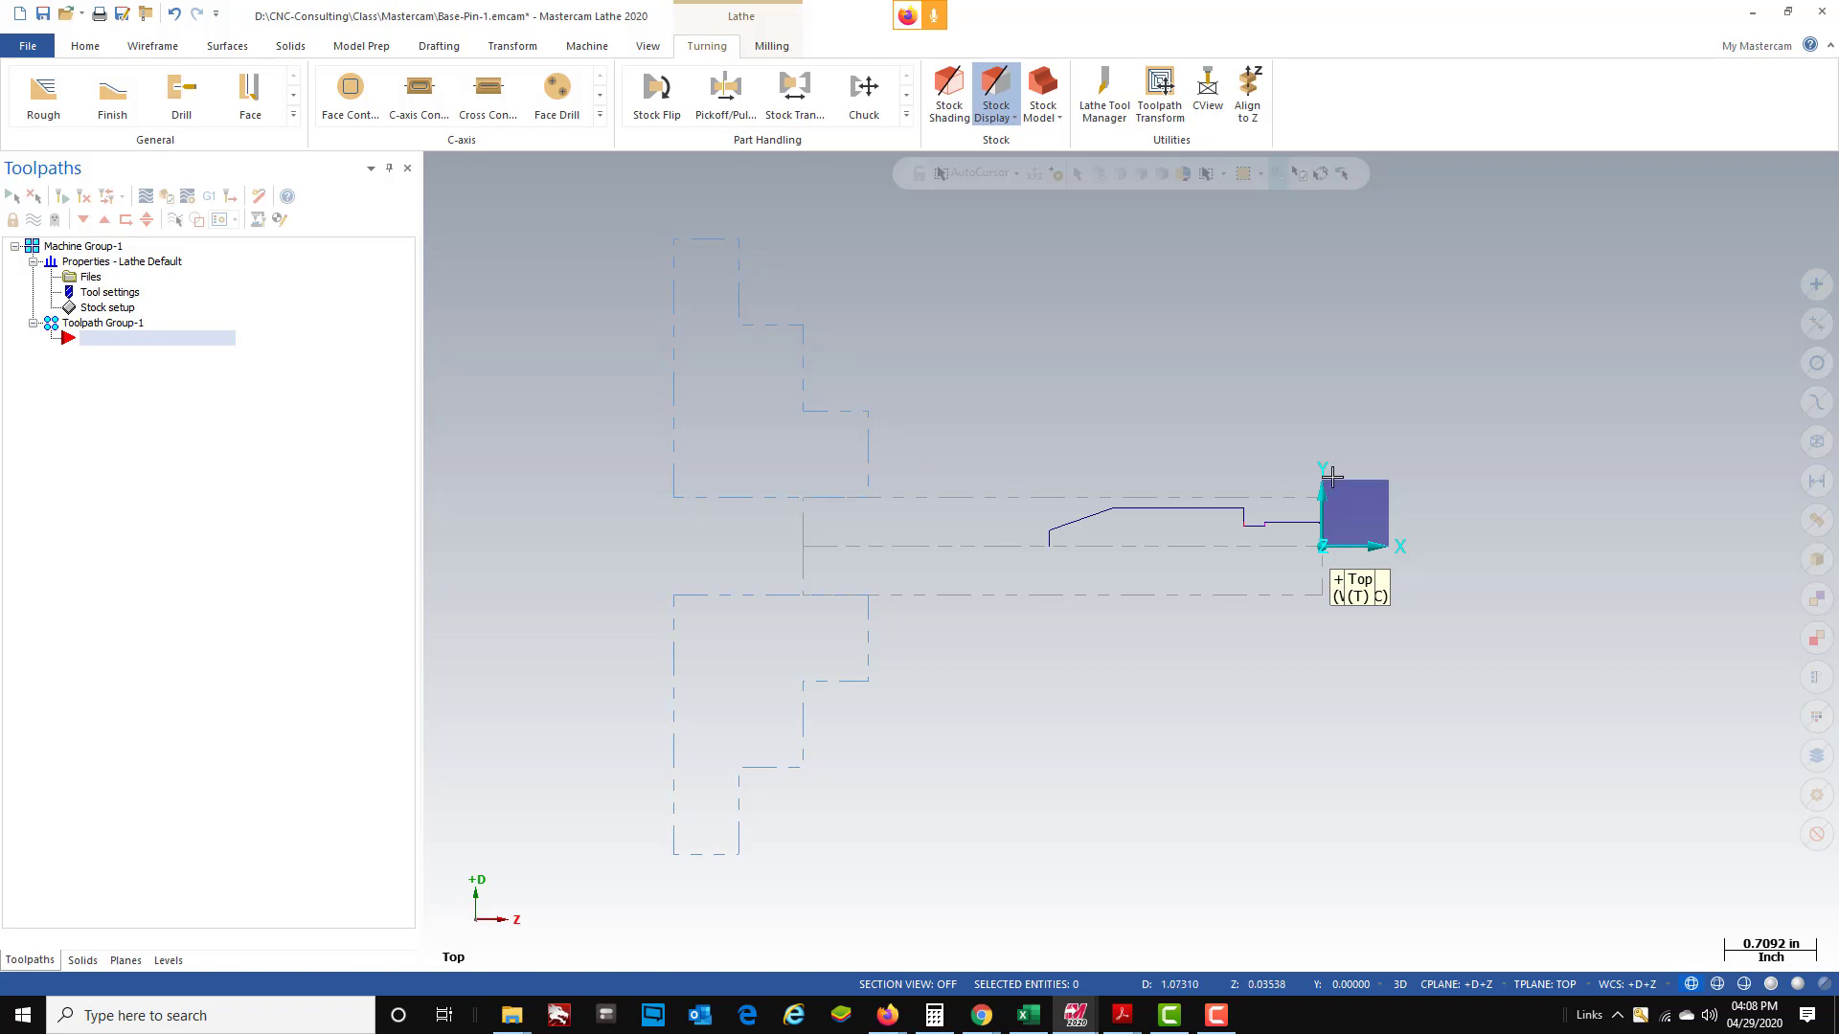
scroll(1551, 613, up, 3)
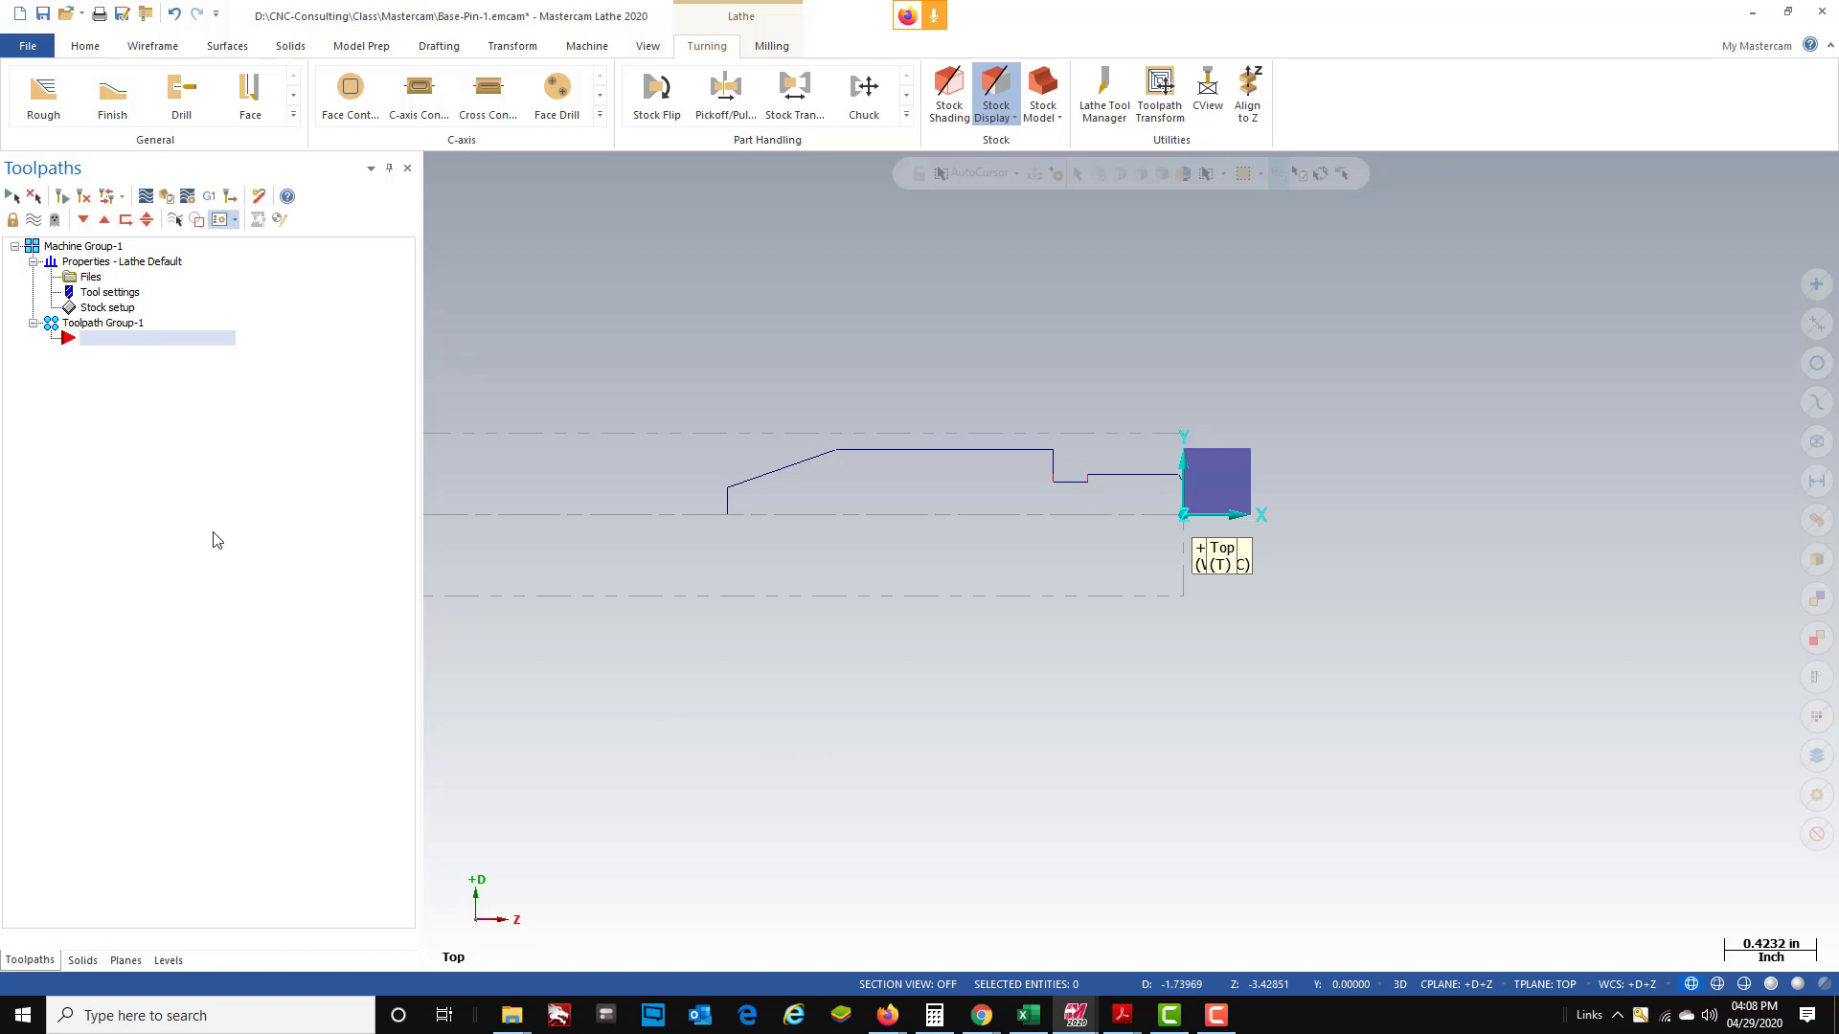
click(249, 100)
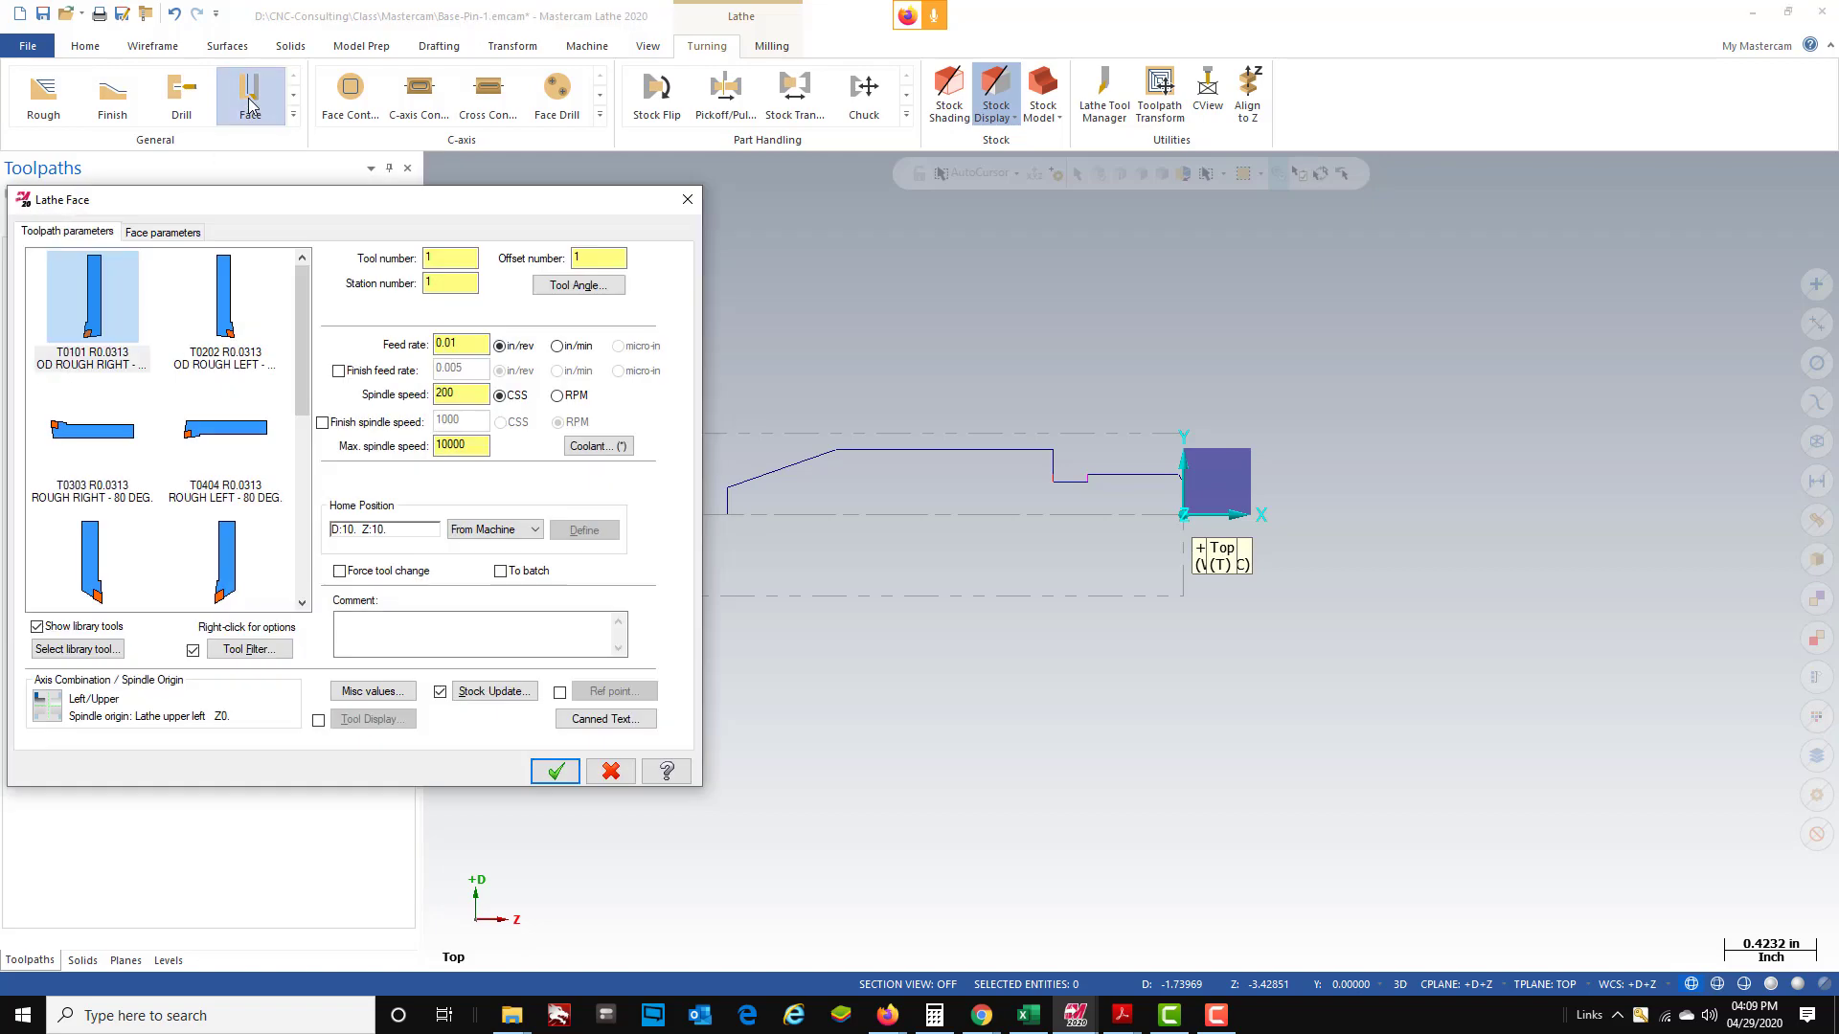
drag(276, 208, 446, 167)
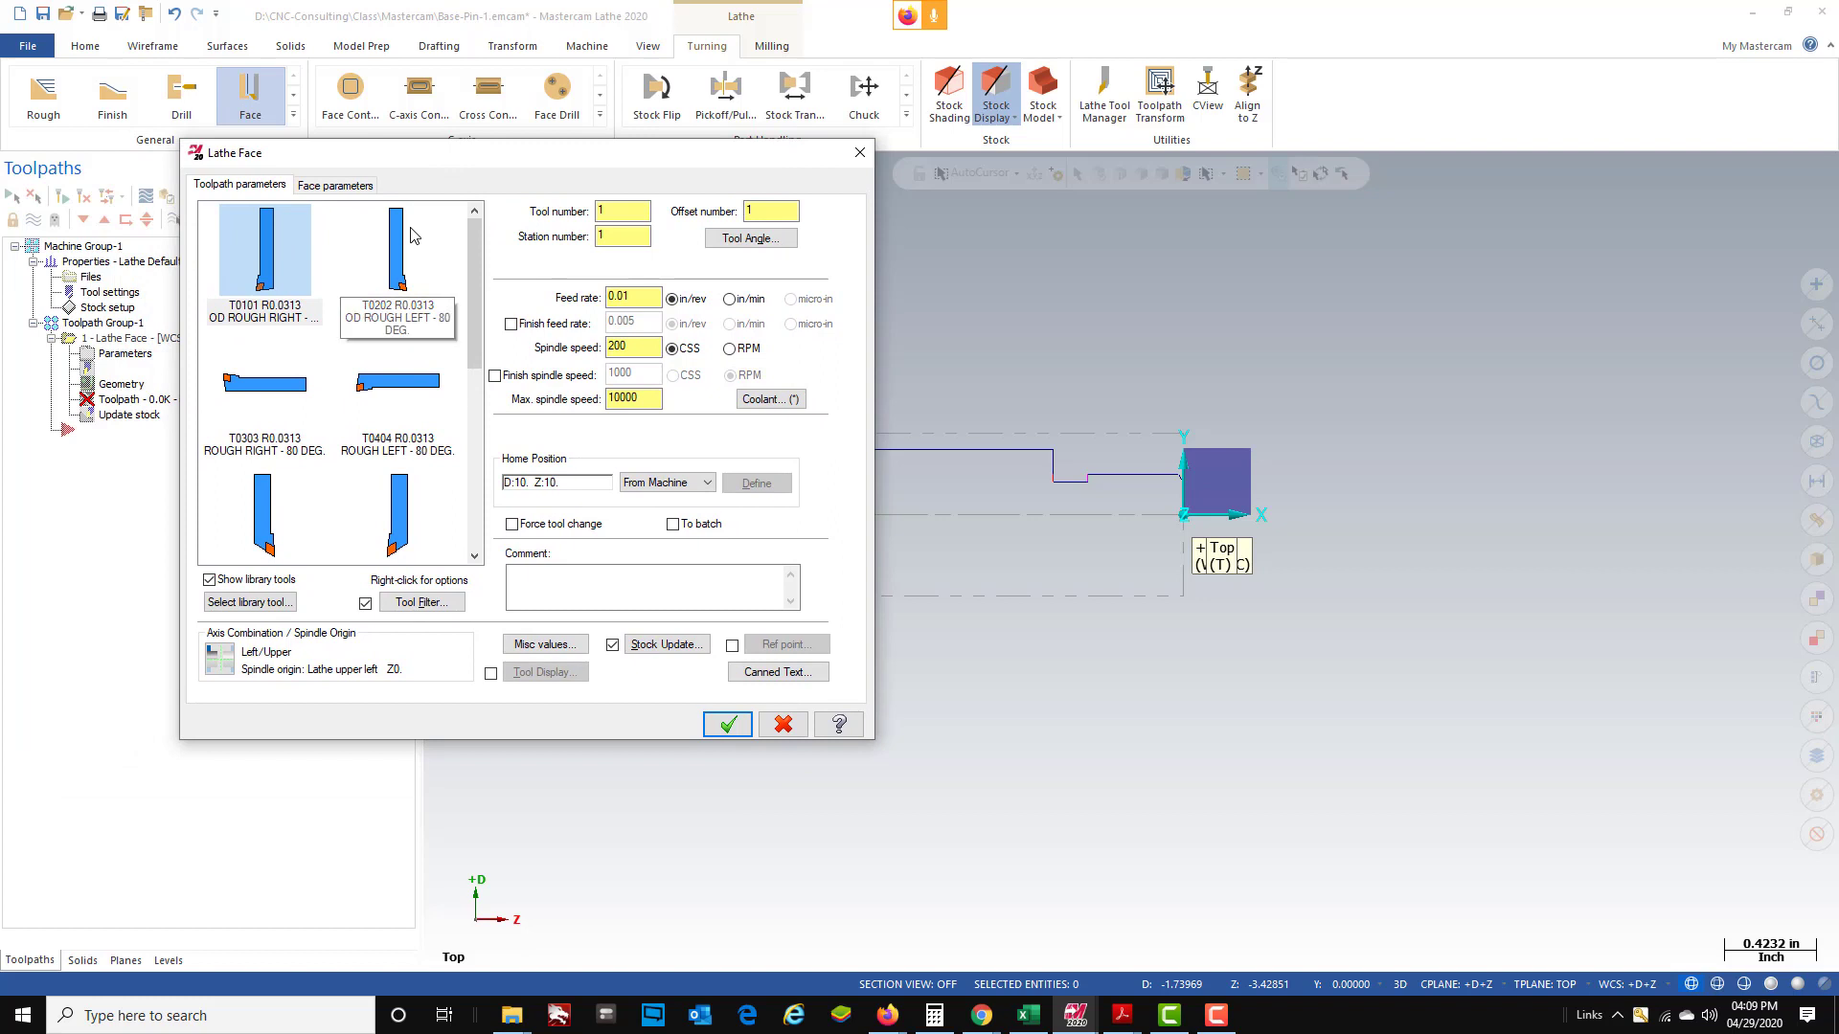
mouse_move(414, 236)
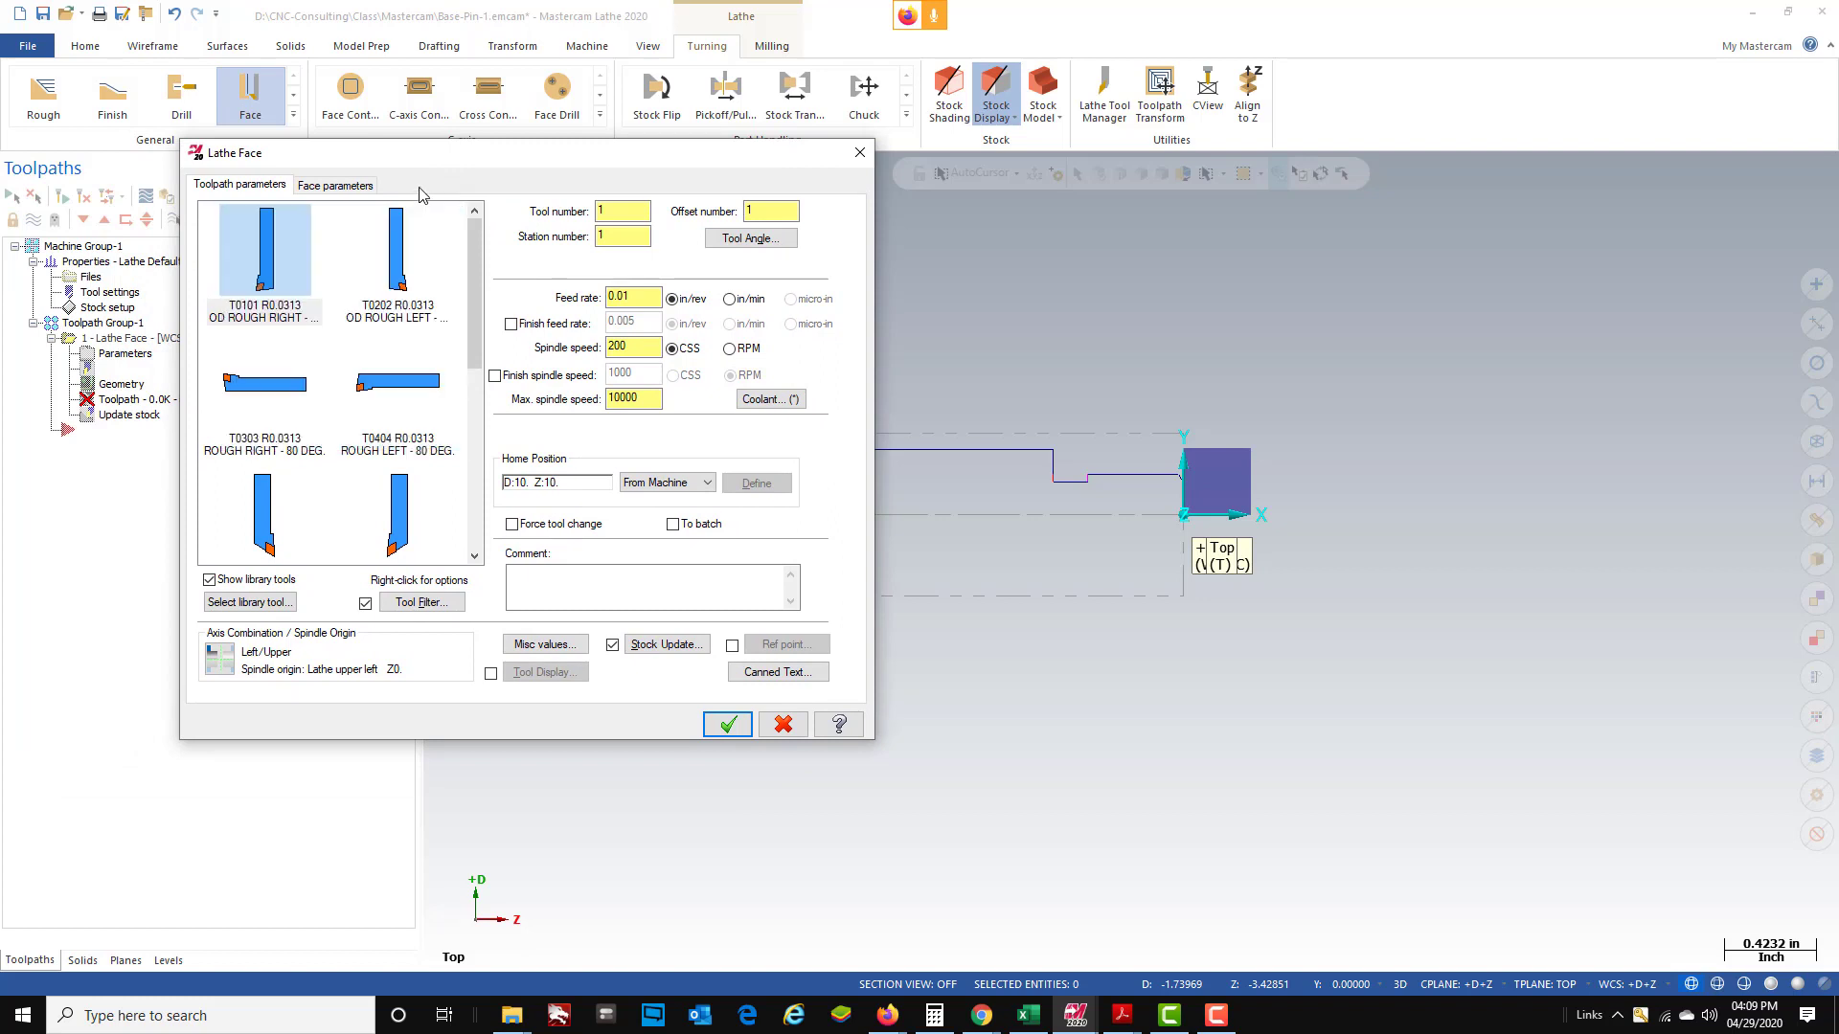
scroll(387, 421, down, 4)
scroll(381, 431, up, 4)
- Browse for another tool library and open the MASTERCAM-LATHE-TOOLS folder on the C: drive
click(266, 603)
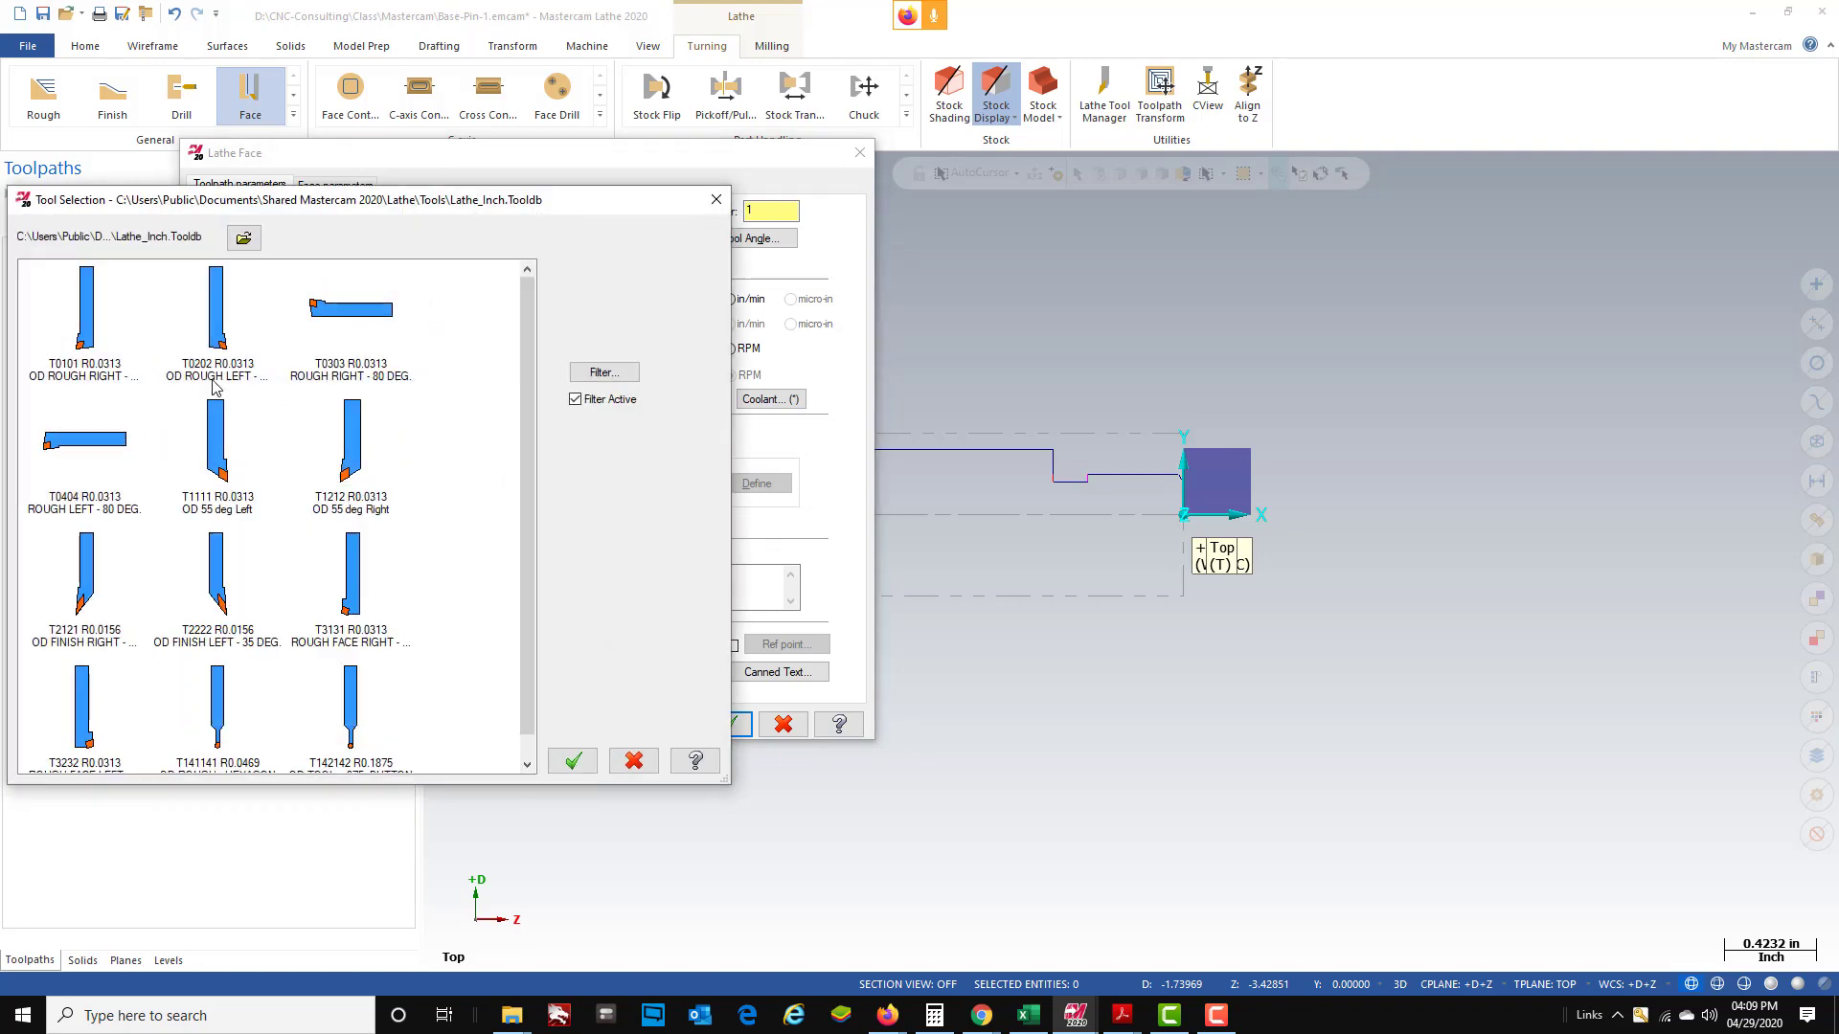
click(245, 239)
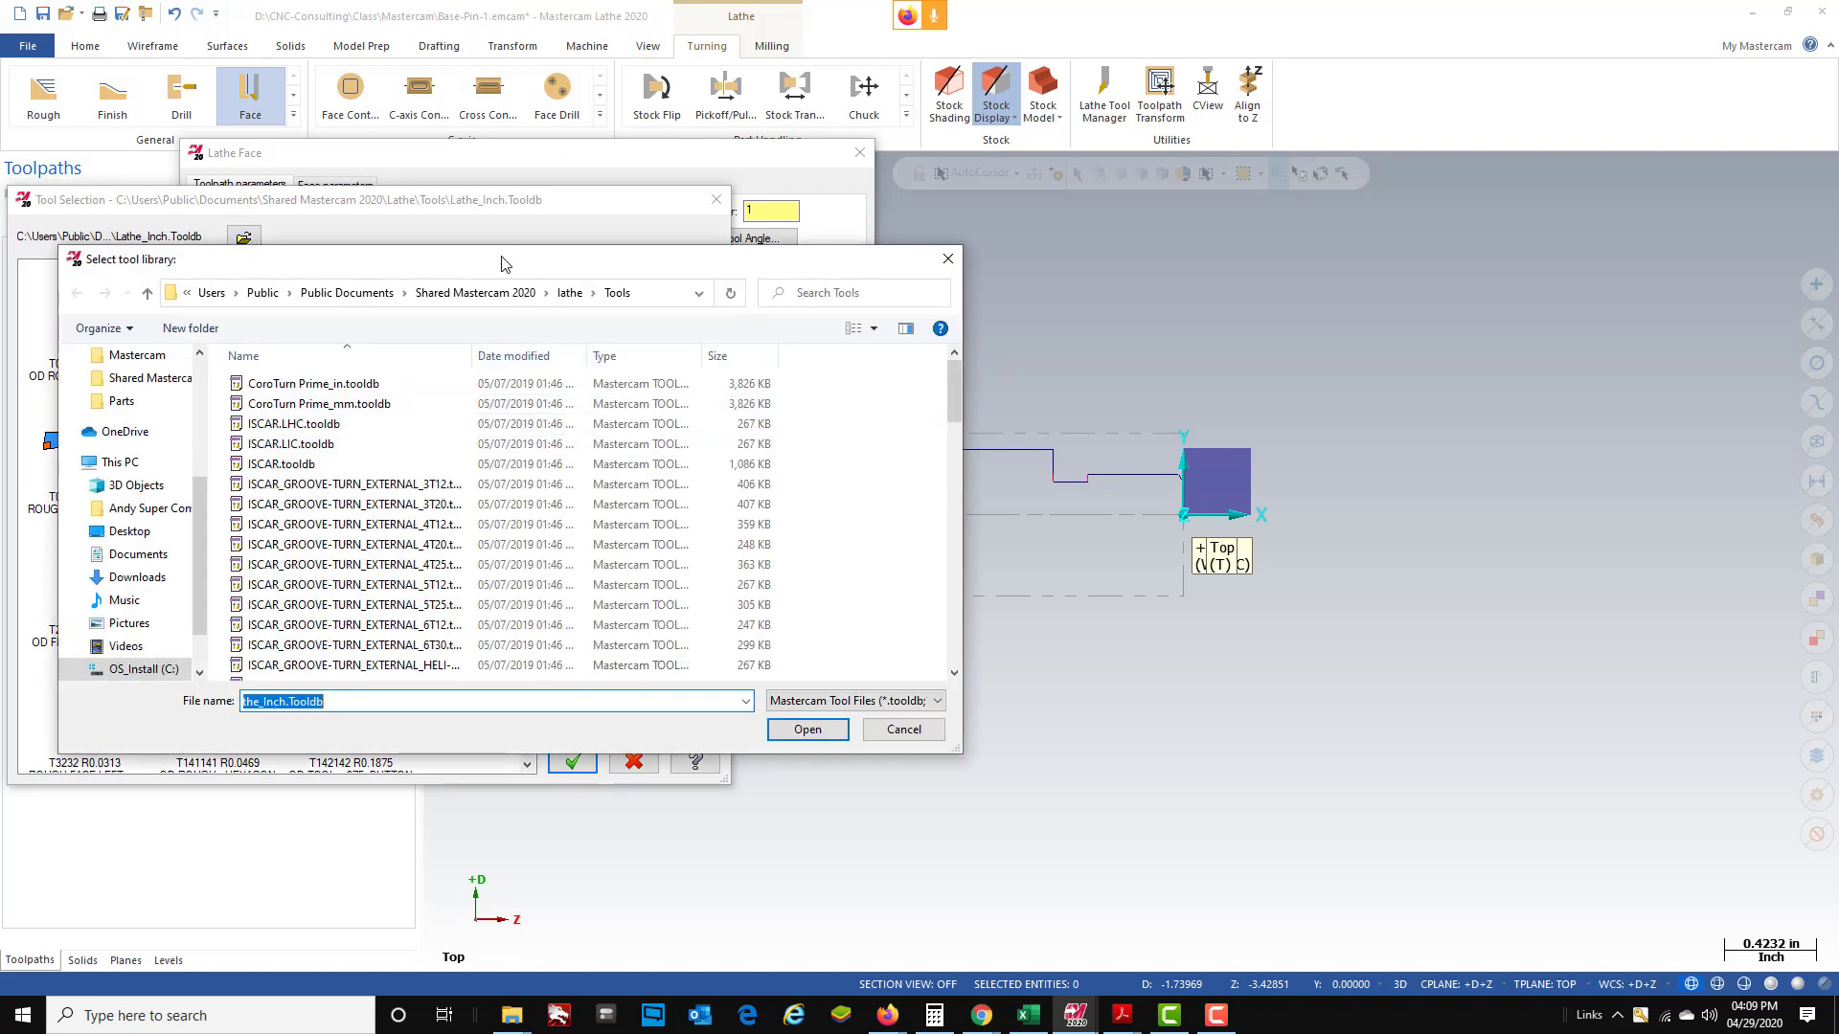
drag(500, 264, 597, 195)
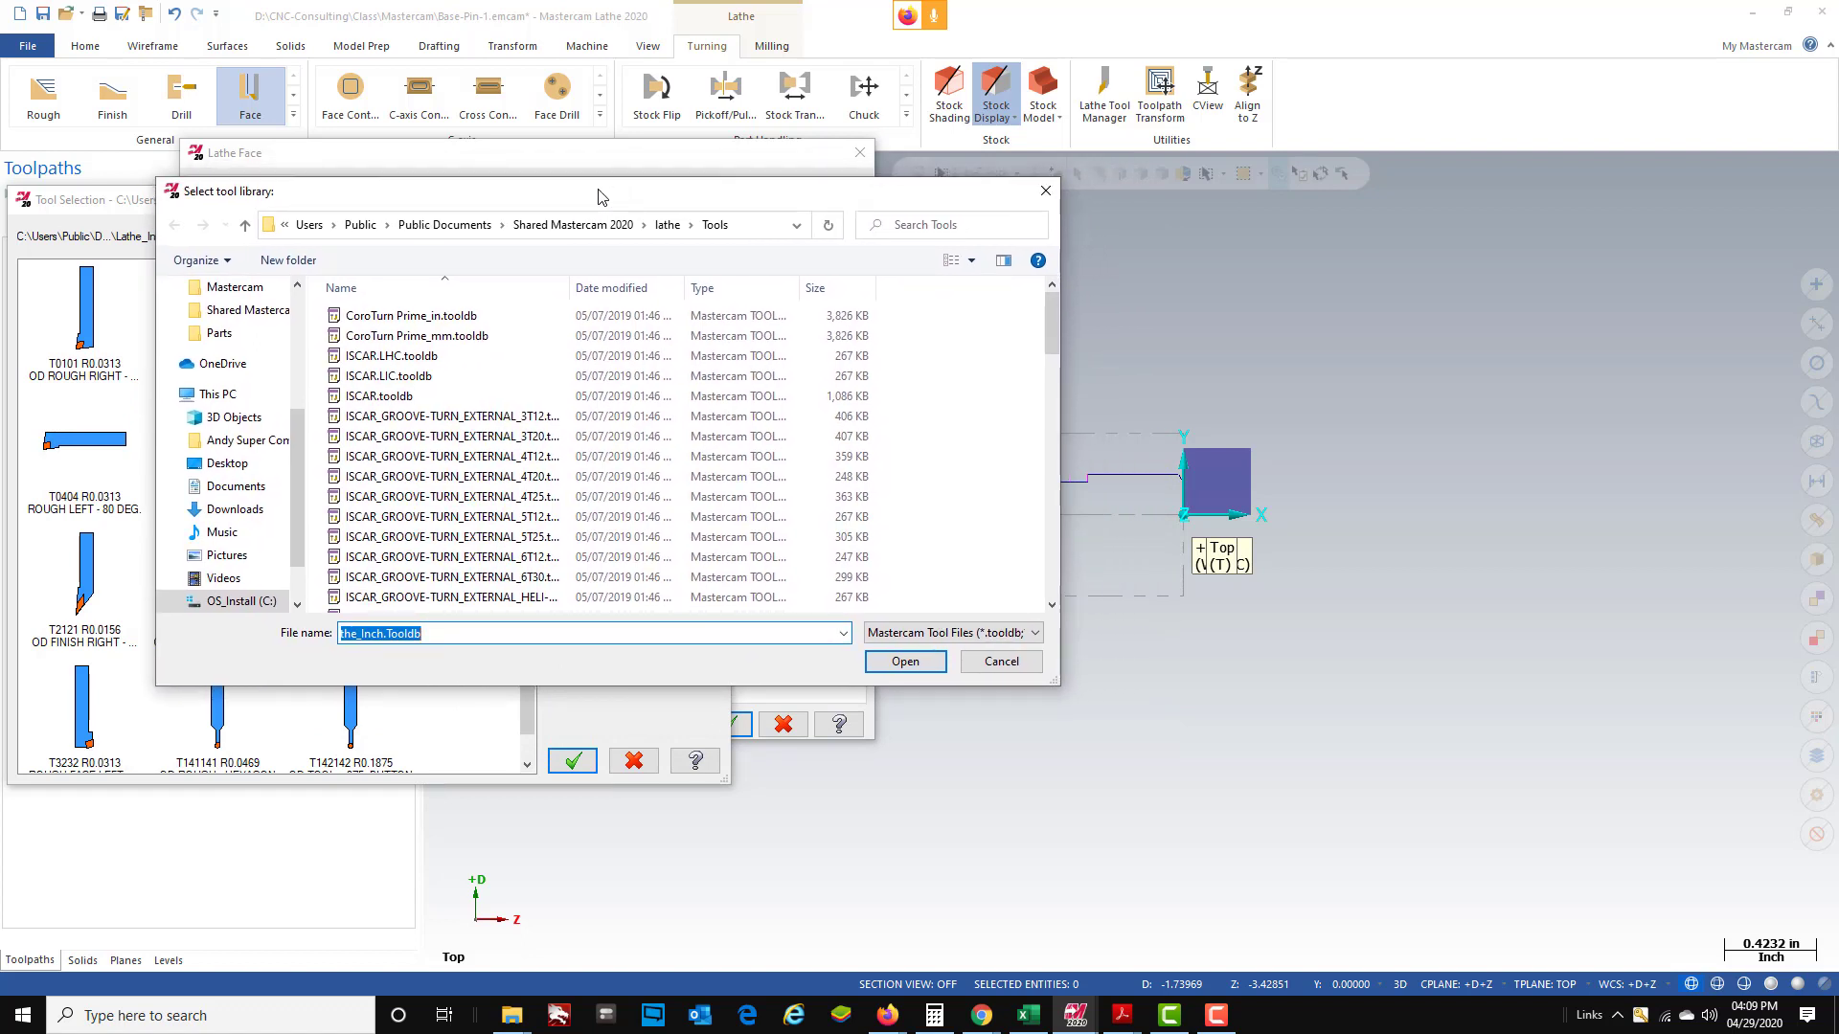
click(247, 602)
scroll(450, 493, down, 2)
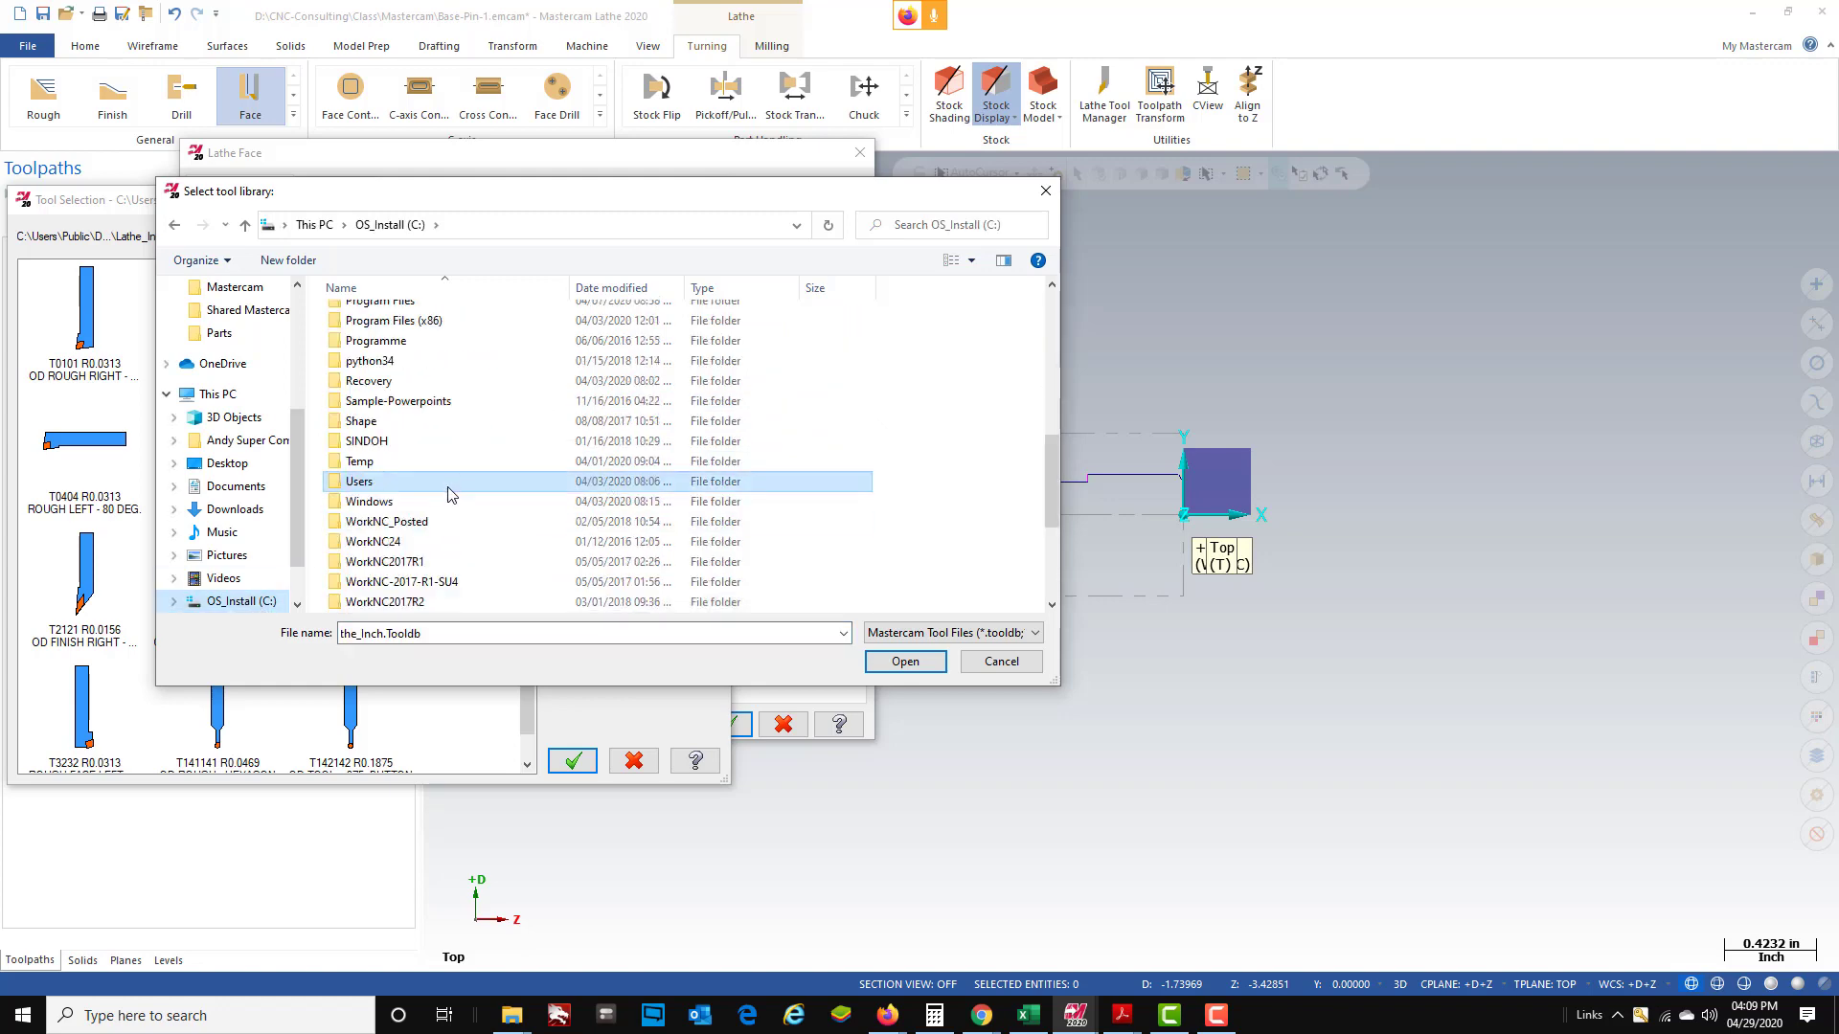
scroll(450, 490, up, 1)
scroll(421, 416, up, 1)
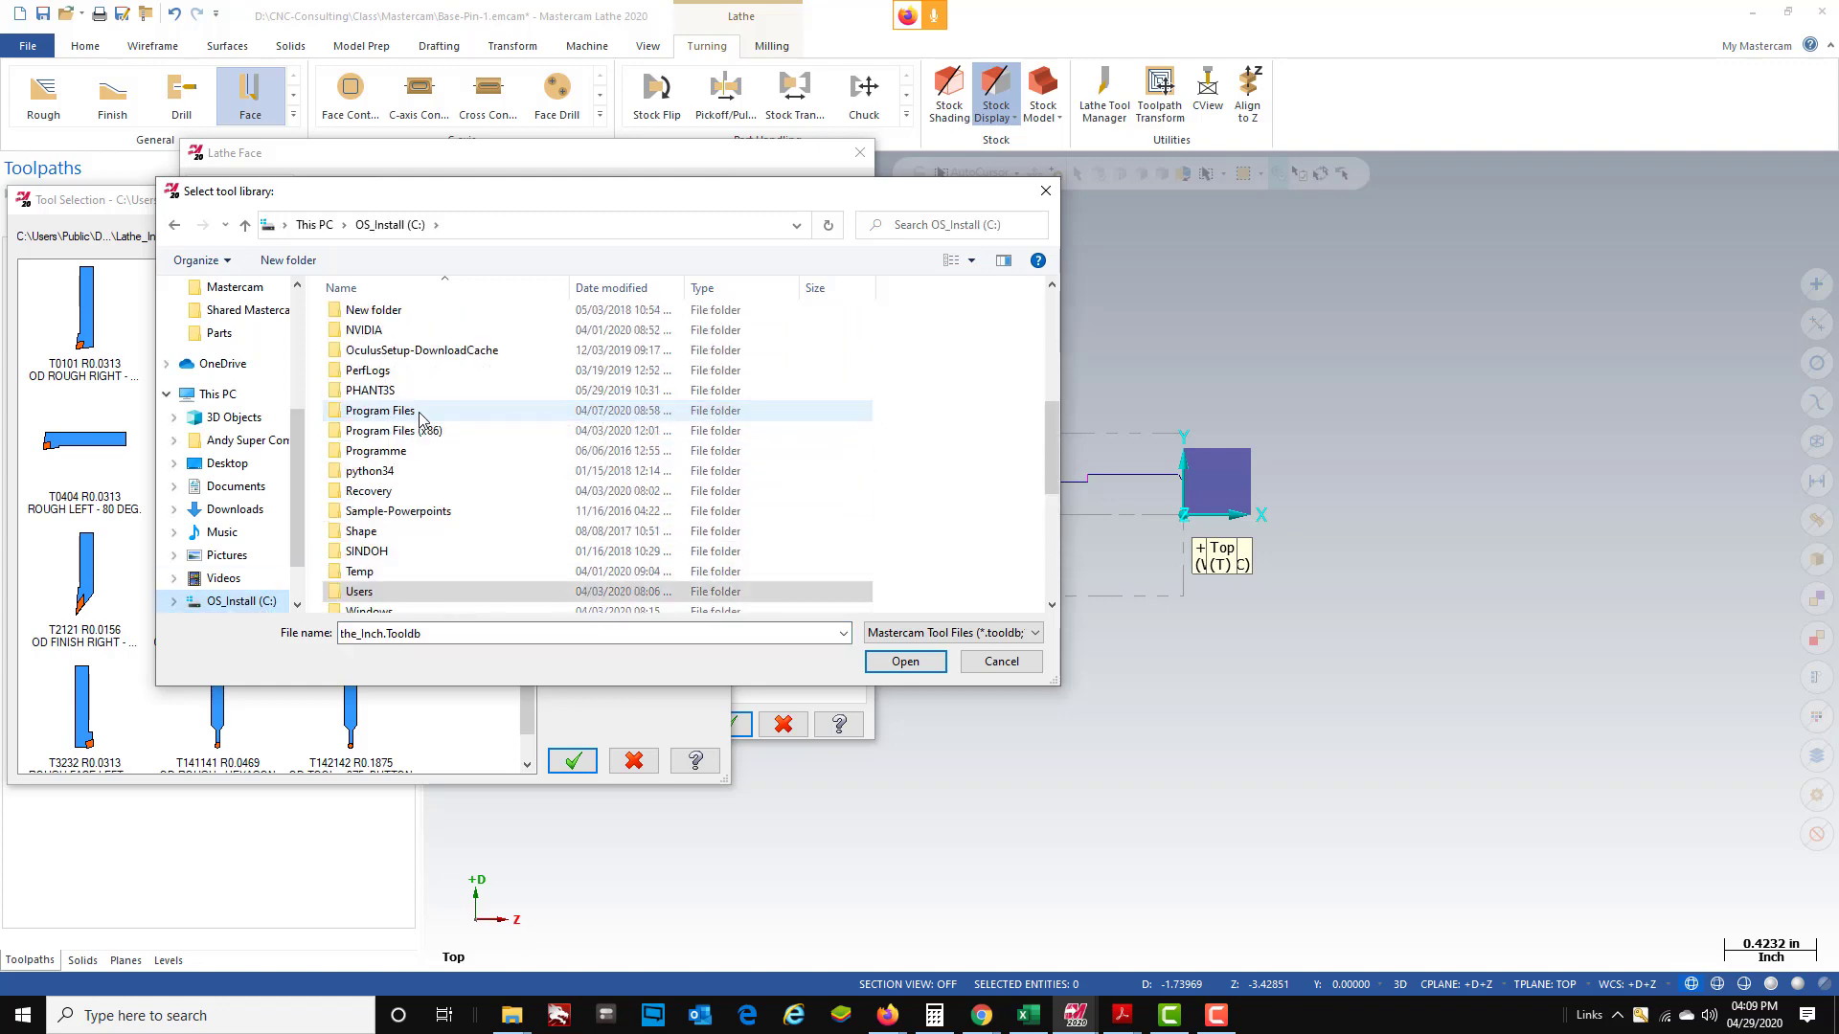
scroll(426, 426, up, 2)
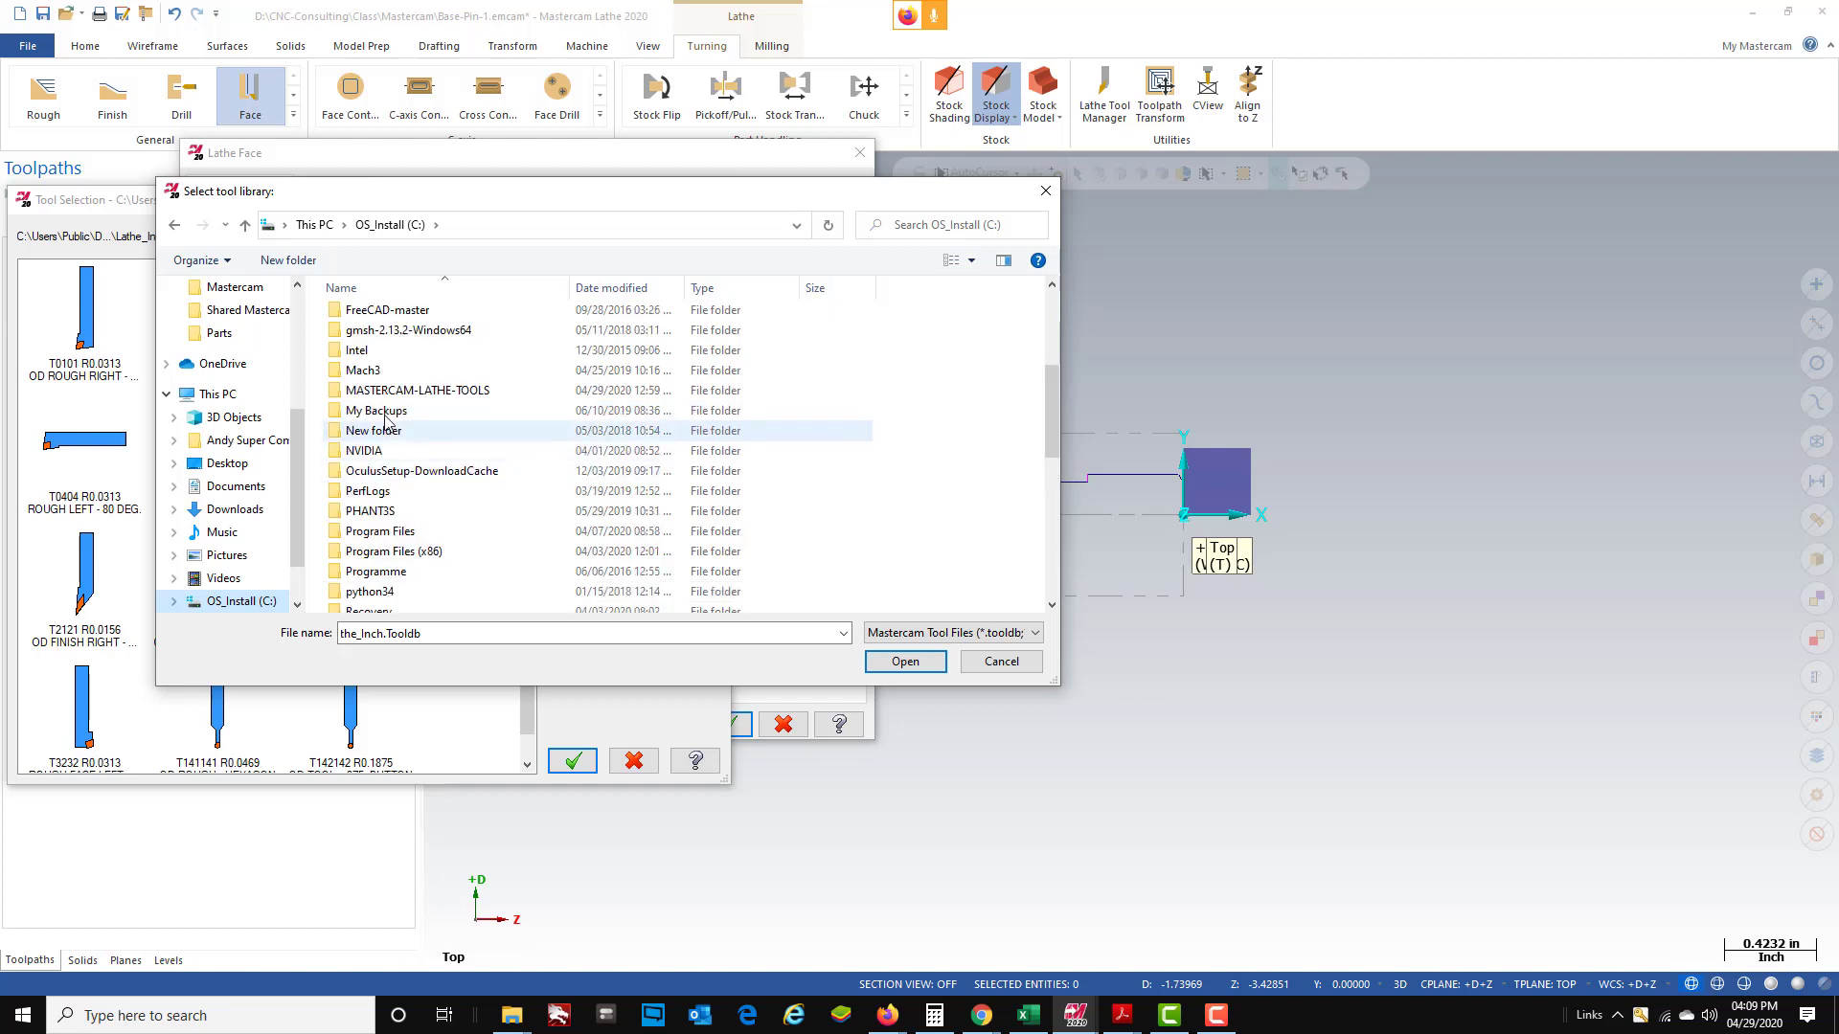
double_click(424, 391)
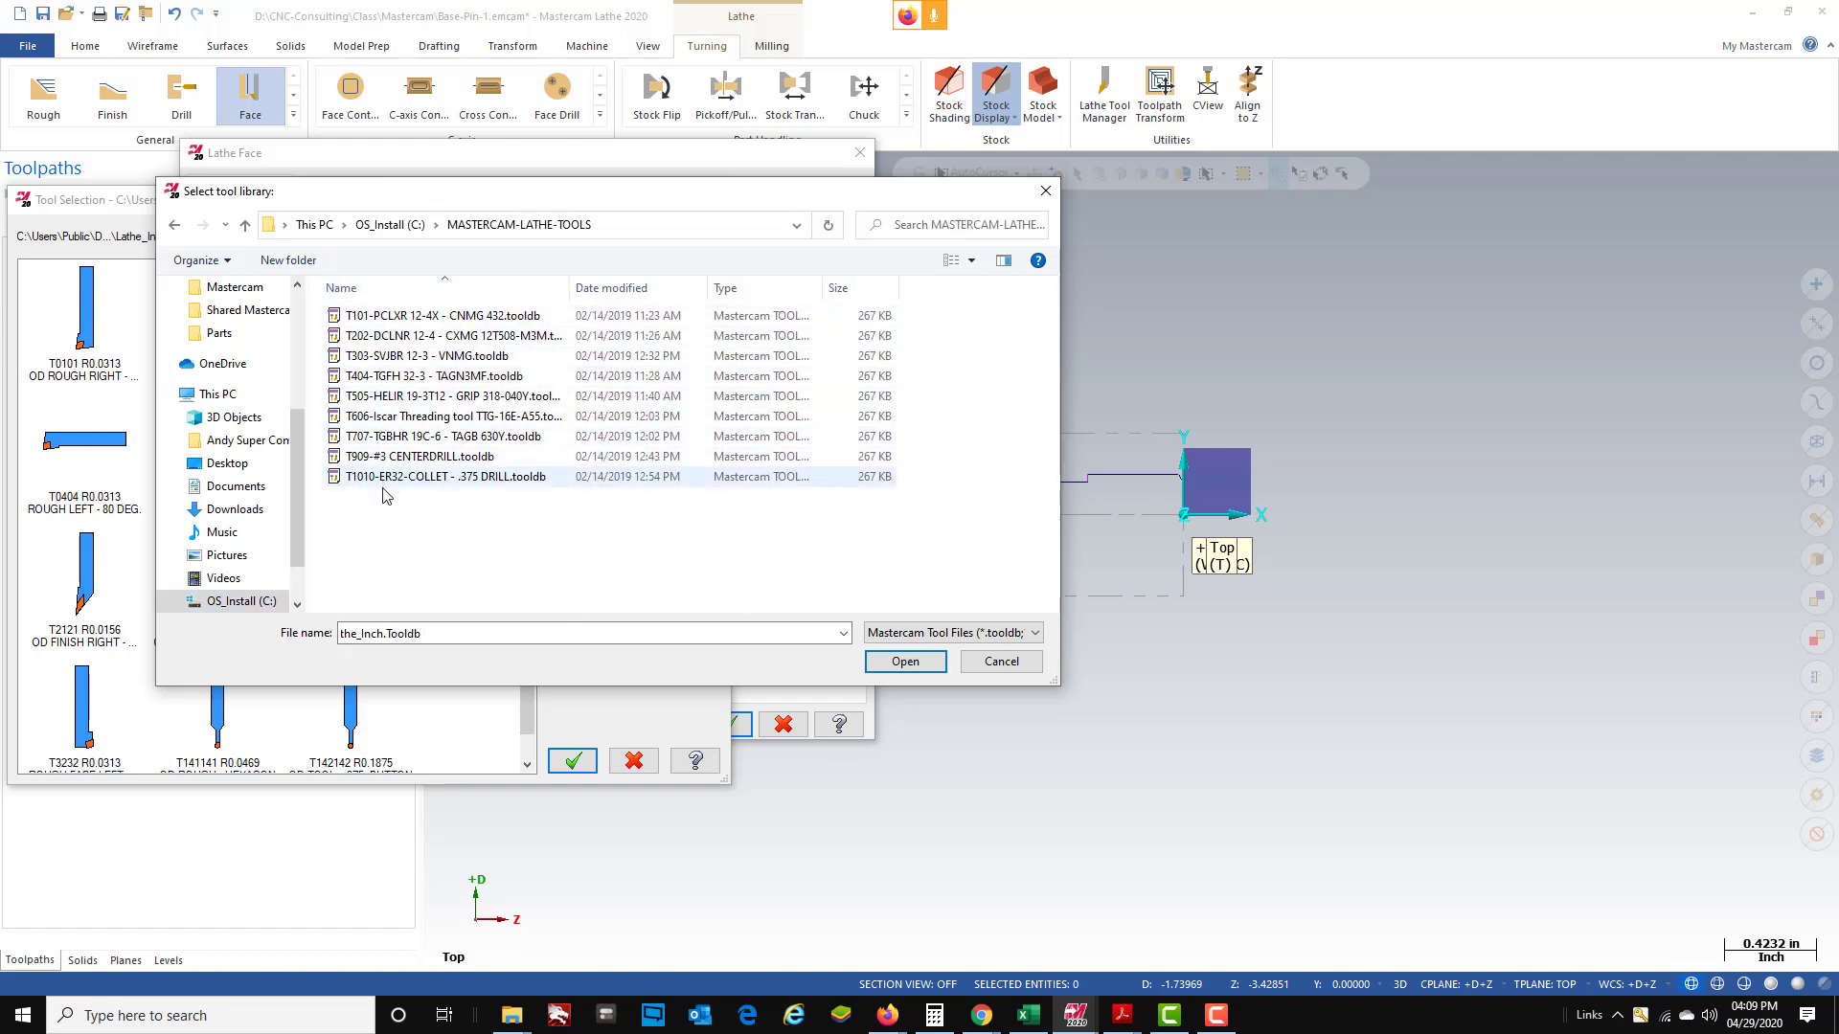
- Load the T101-PCLXR 12-4X - CNMG 432.tooldb library and choose its PCLXR 12-4X - CNMG 432 turning tool for the face toolpath
click(410, 317)
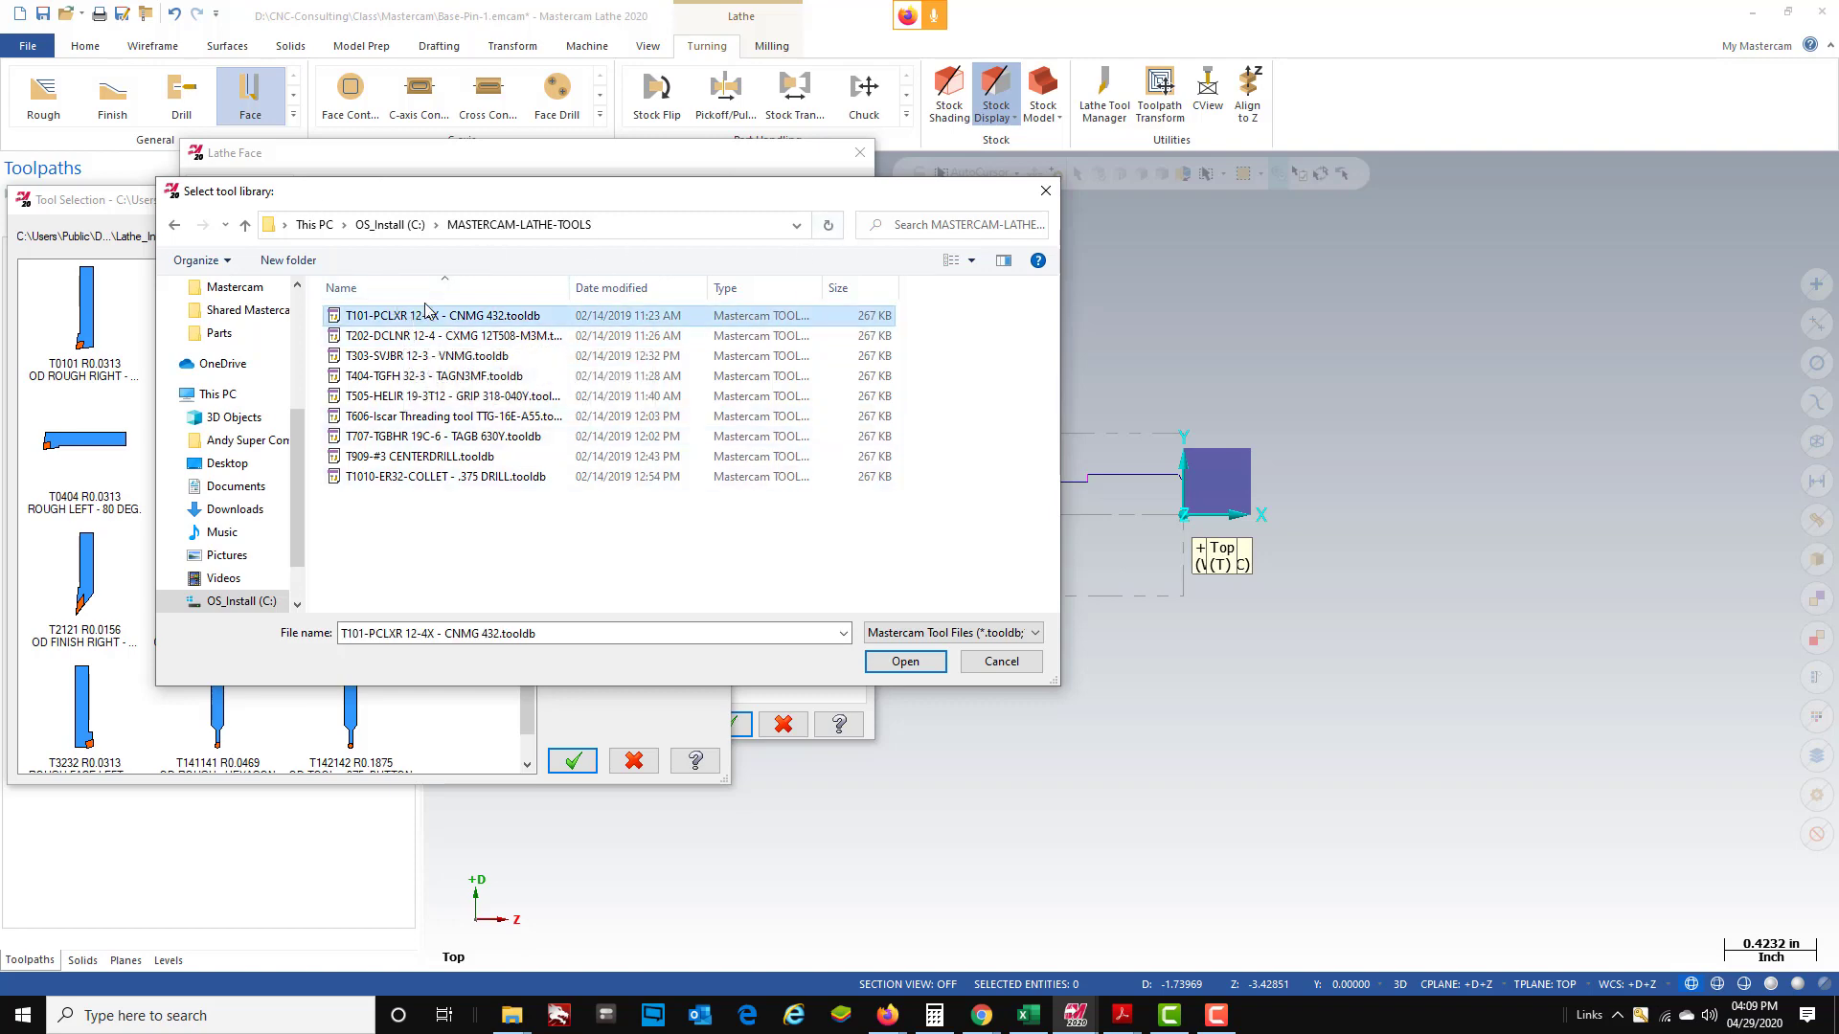
click(896, 663)
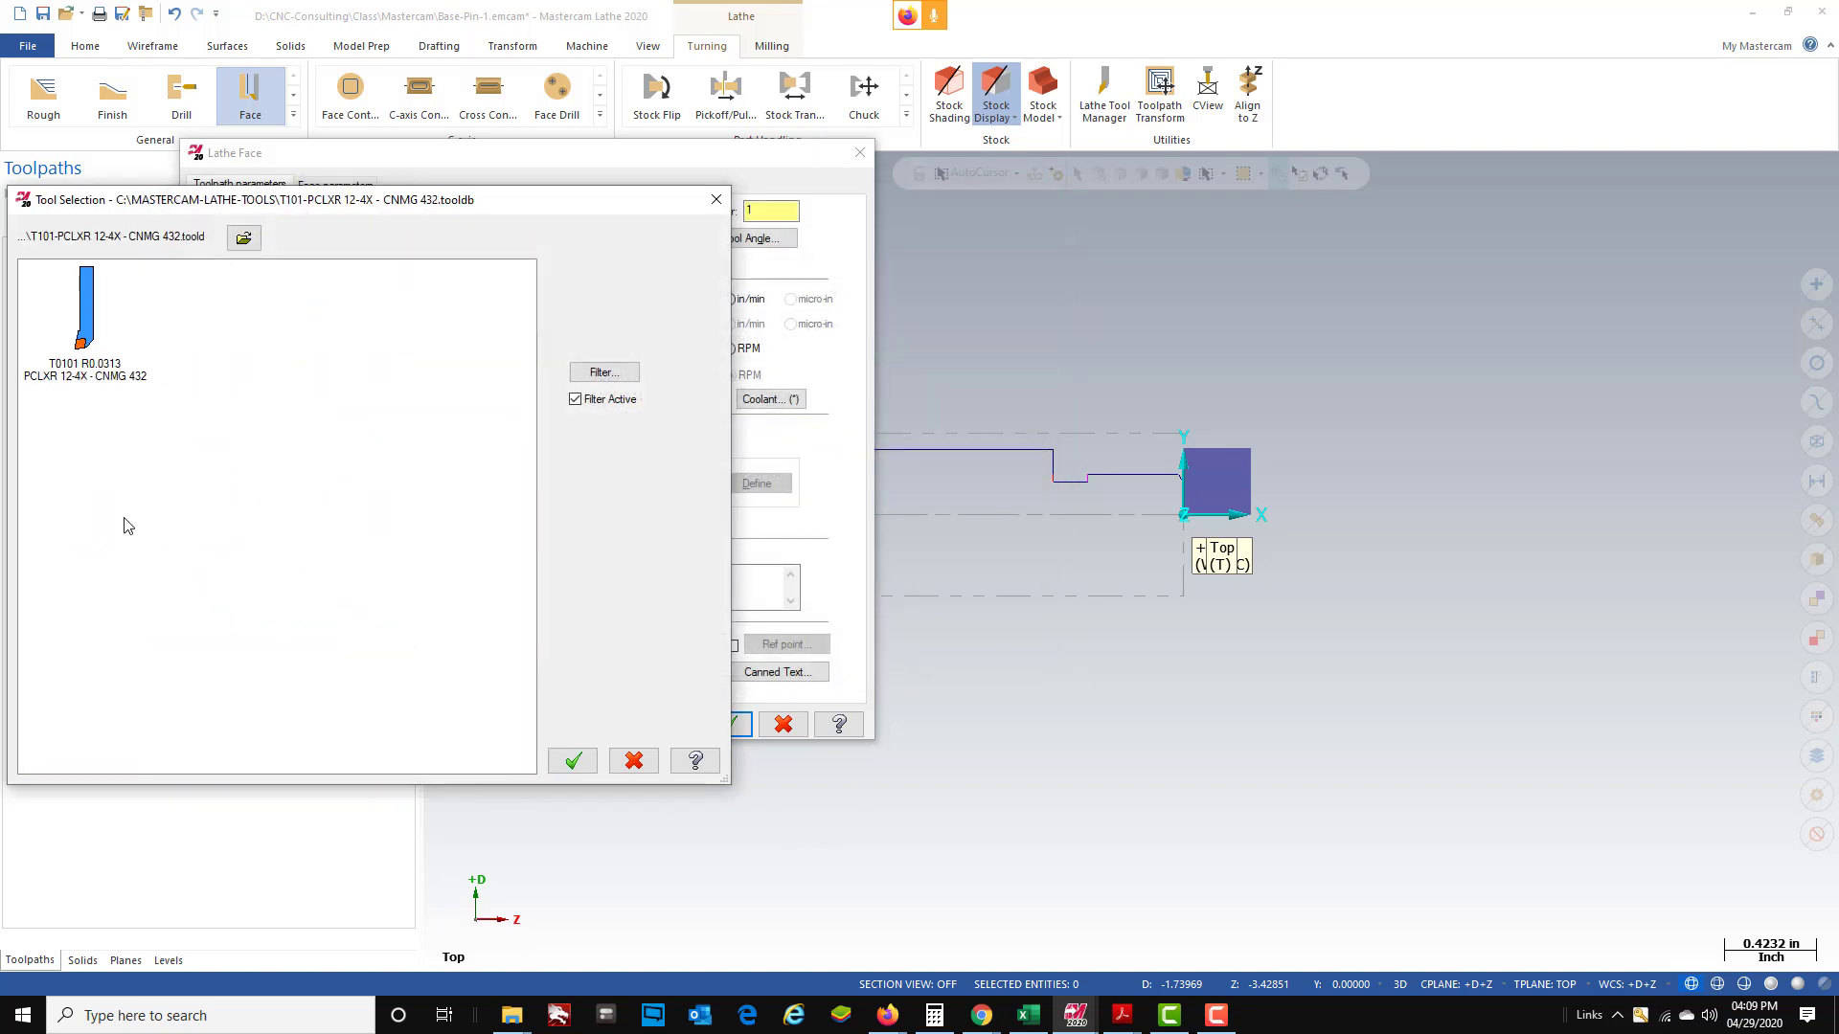
click(88, 337)
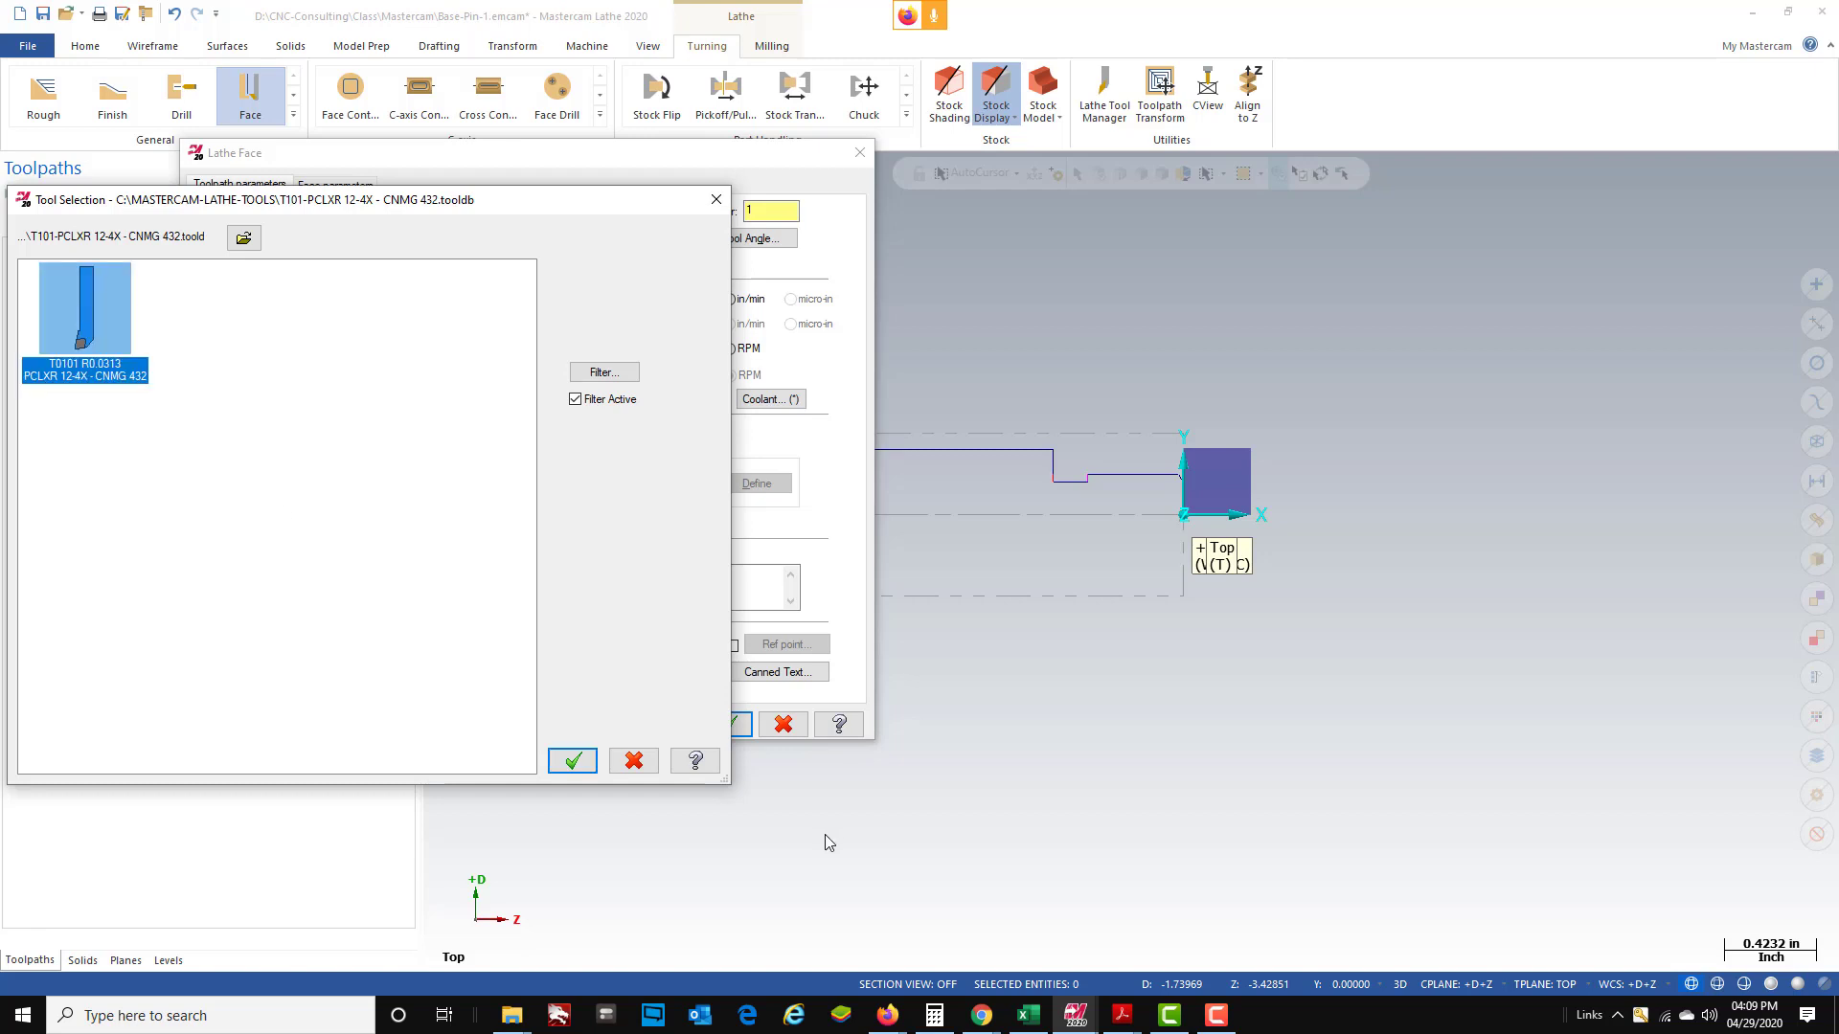
click(572, 758)
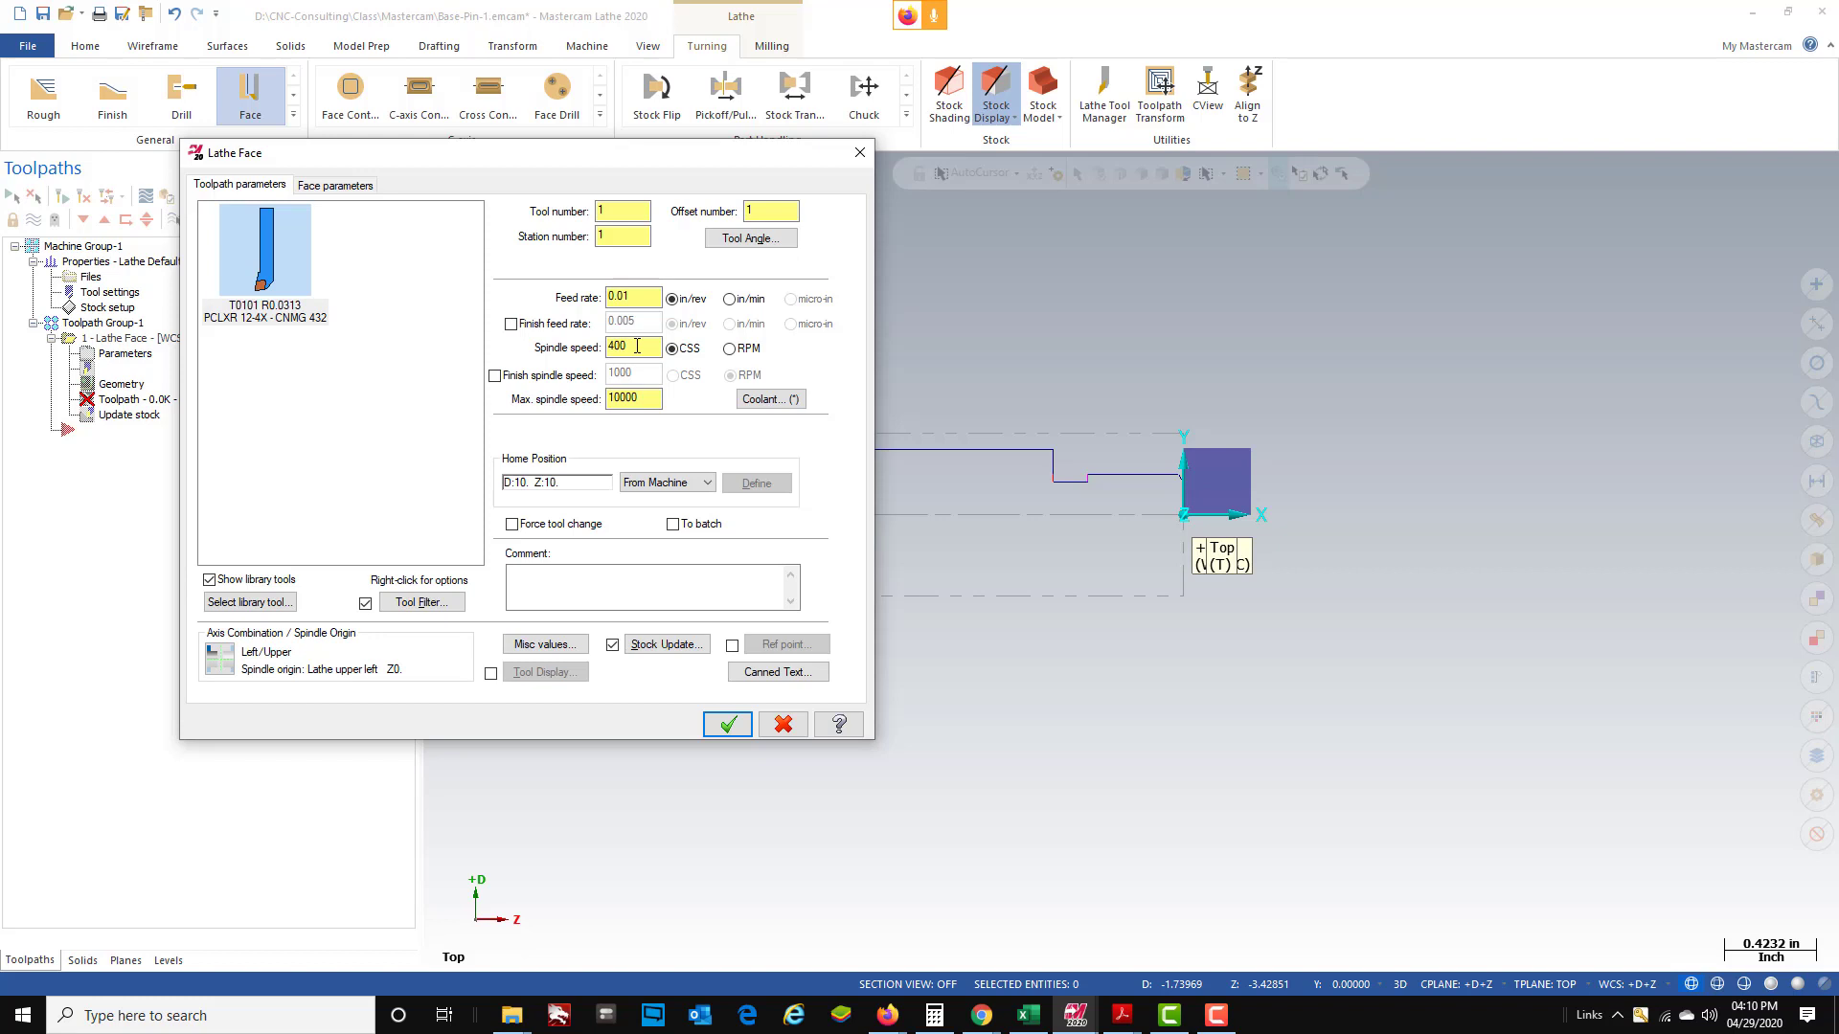
- Limit the maximum spindle speed of the face toolpath, keep the default face parameters and generate the toolpath
key(Tab)
text(300)
click(333, 185)
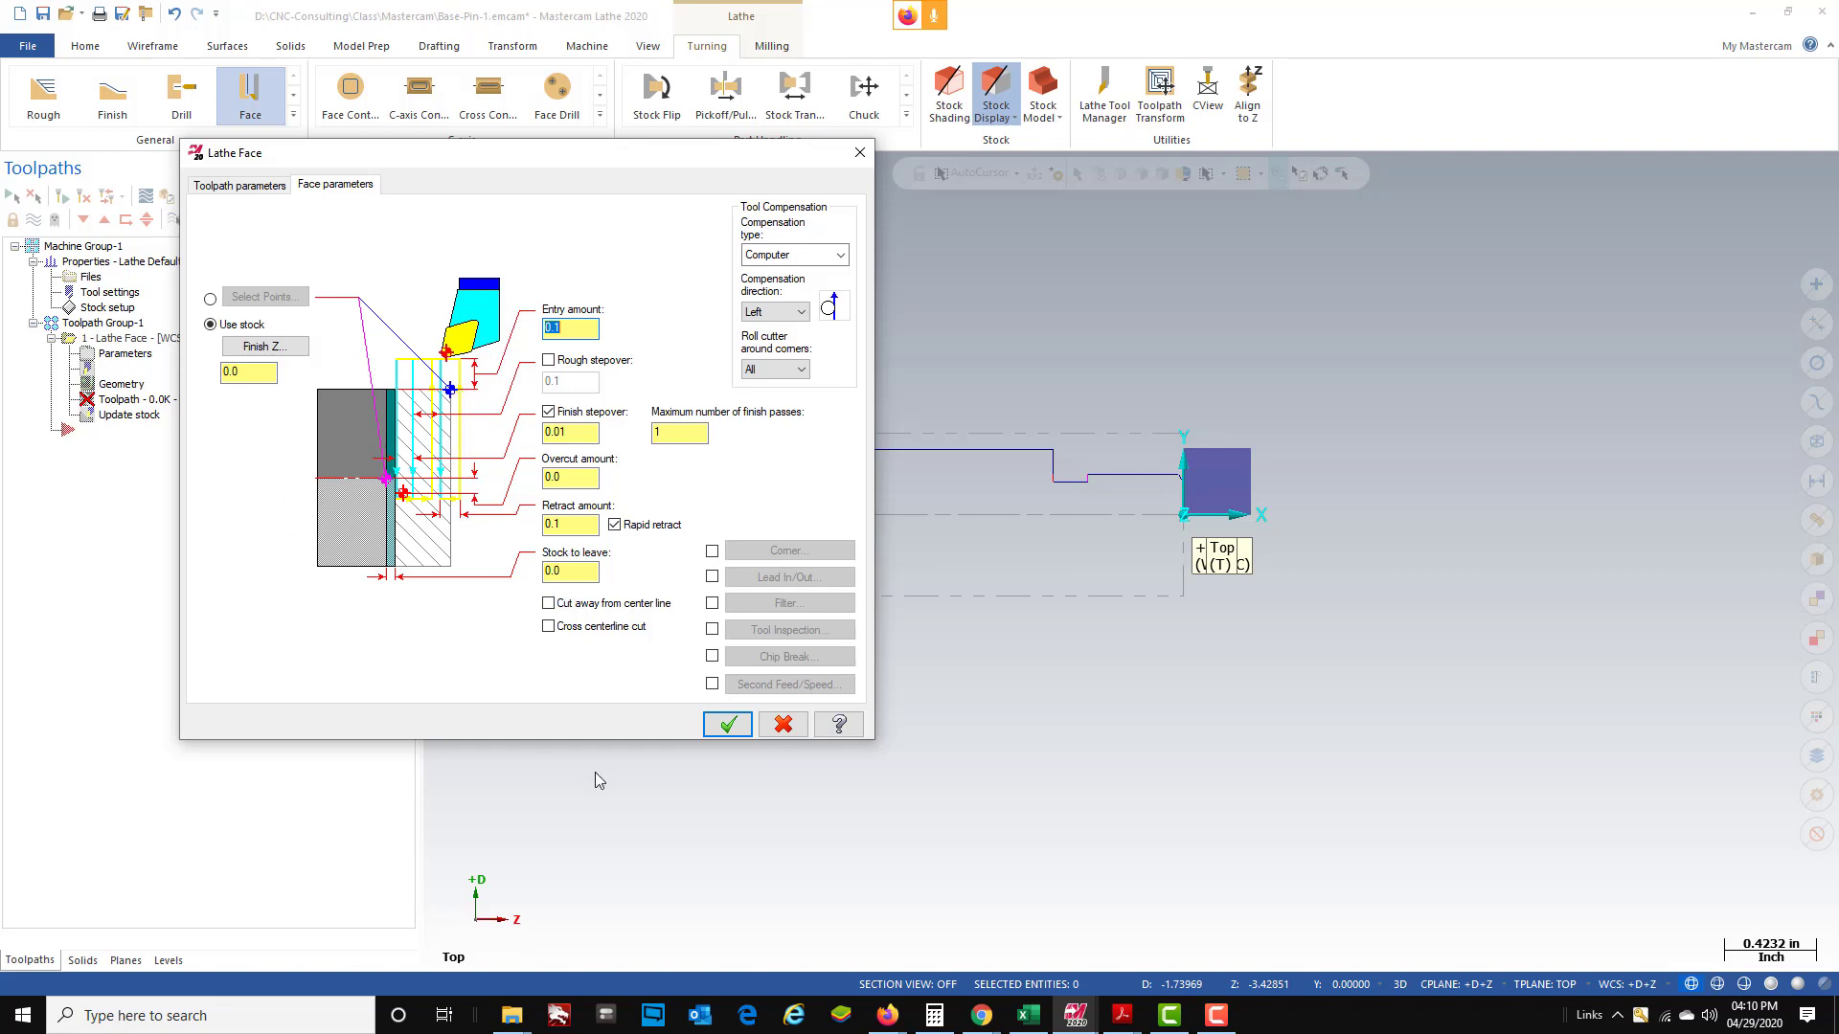
click(725, 726)
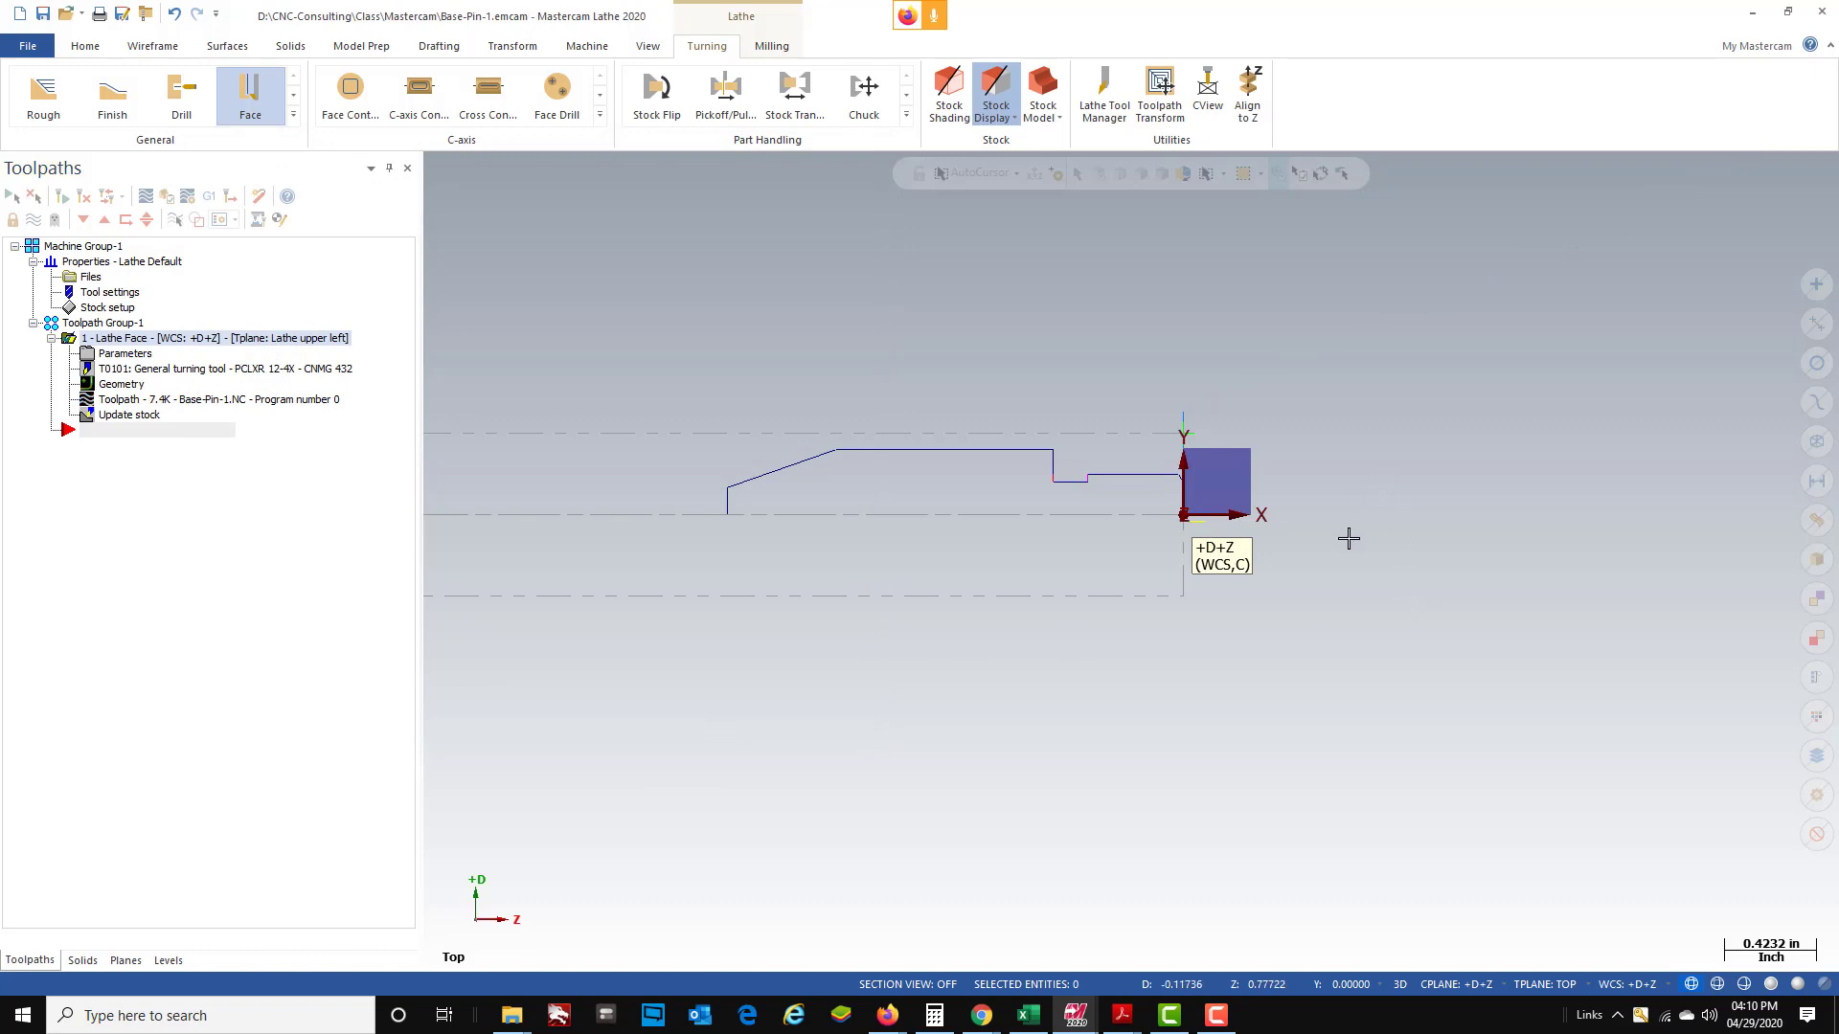
- Draw a vertical line about 0.075 in long from the shoulder's upper corner up to the stock outline
scroll(1350, 543, up, 2)
scroll(1350, 543, up, 1)
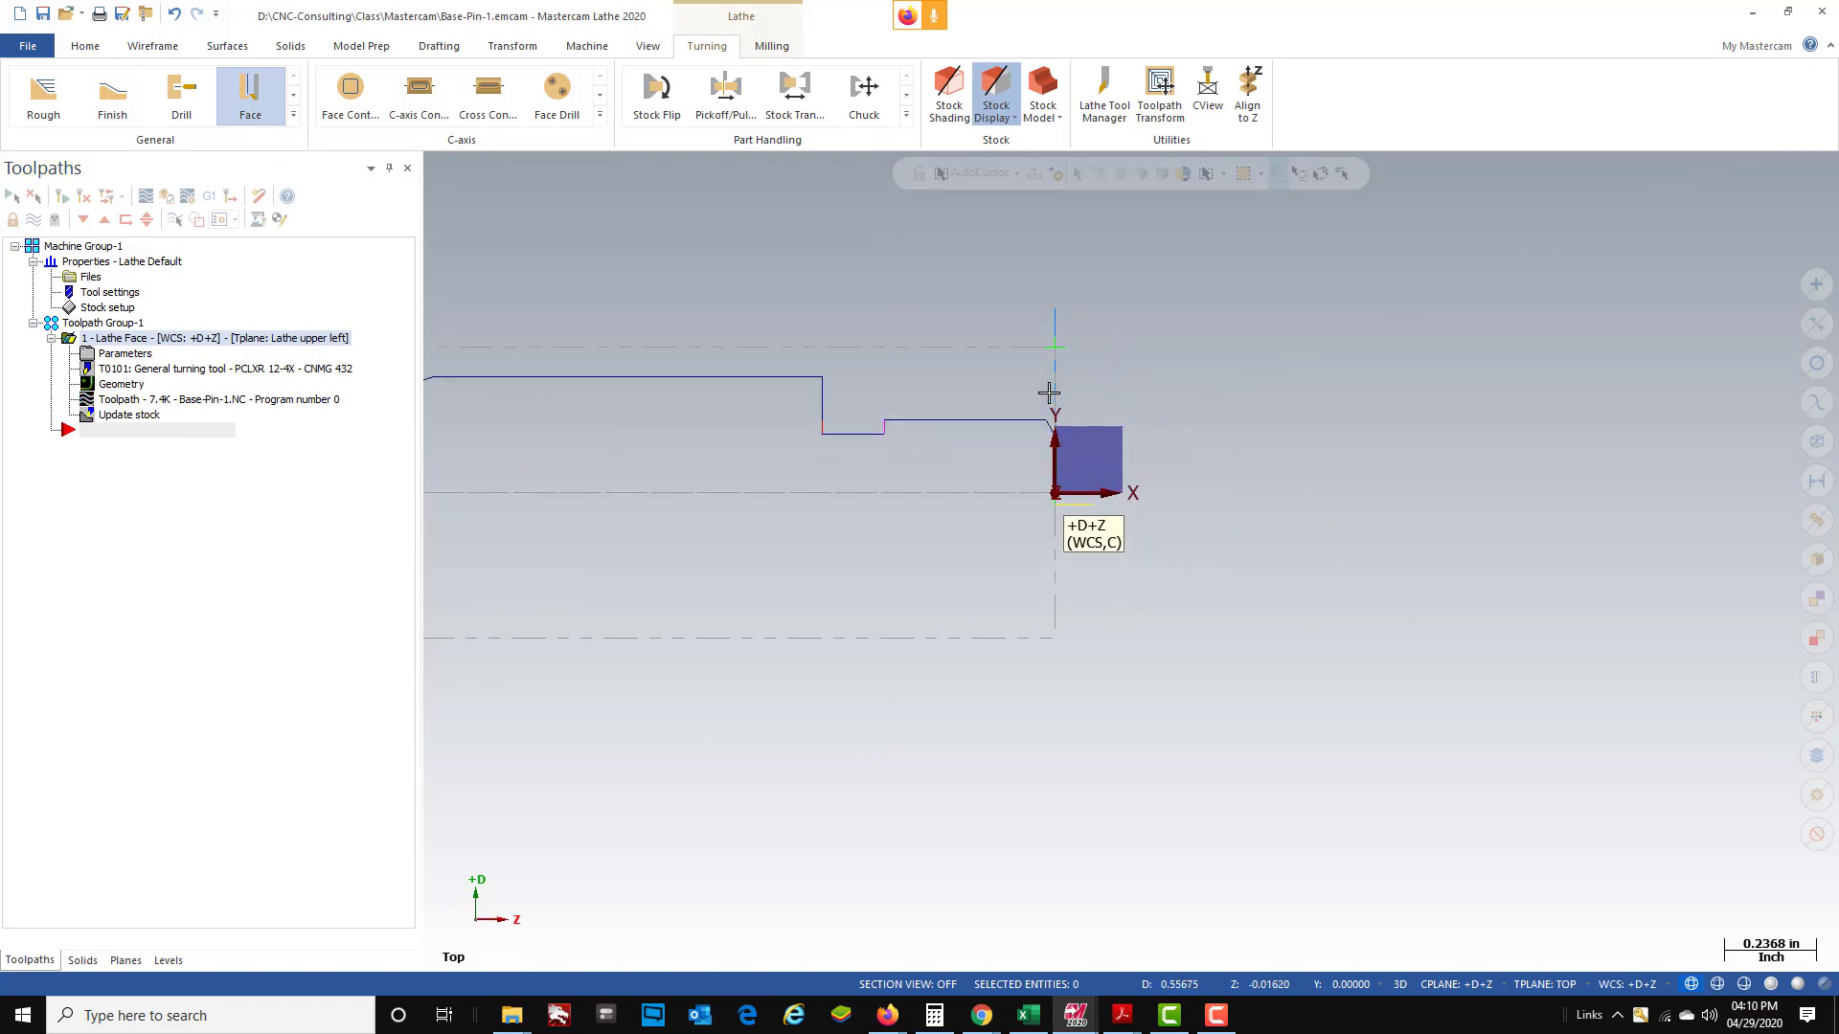
scroll(1164, 508, down, 2)
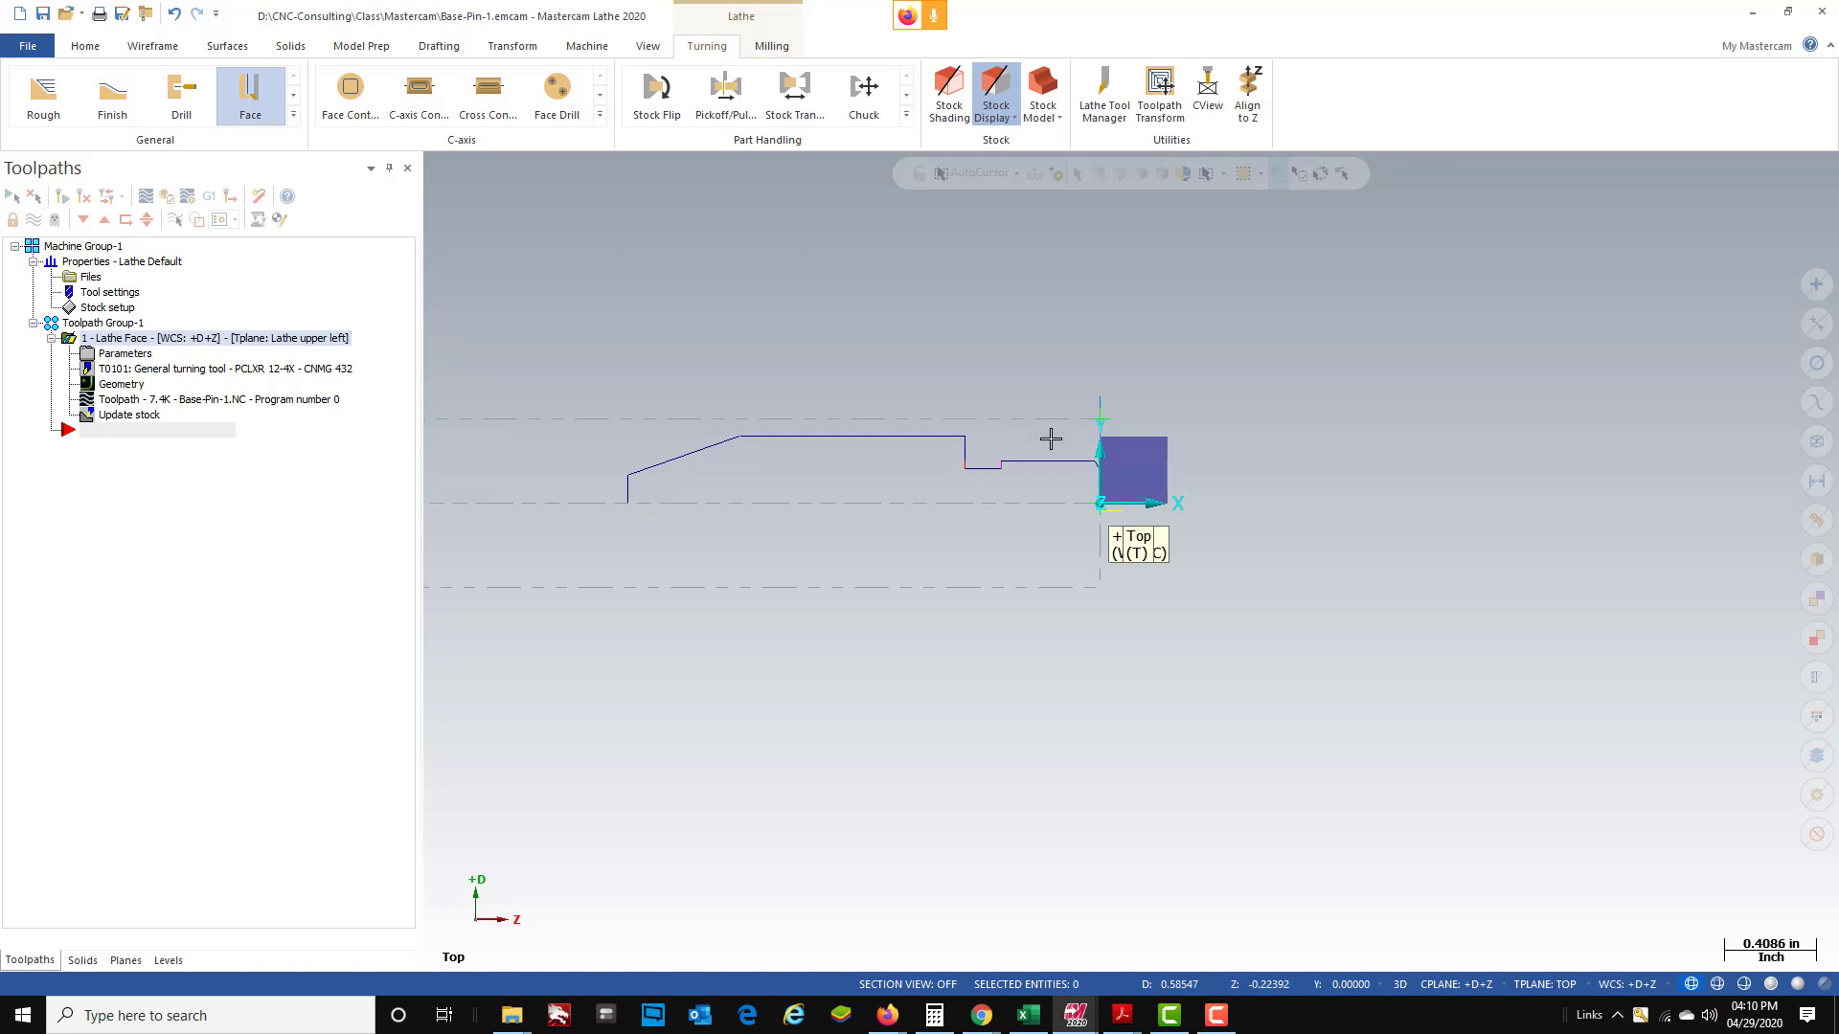
scroll(1047, 450, up, 6)
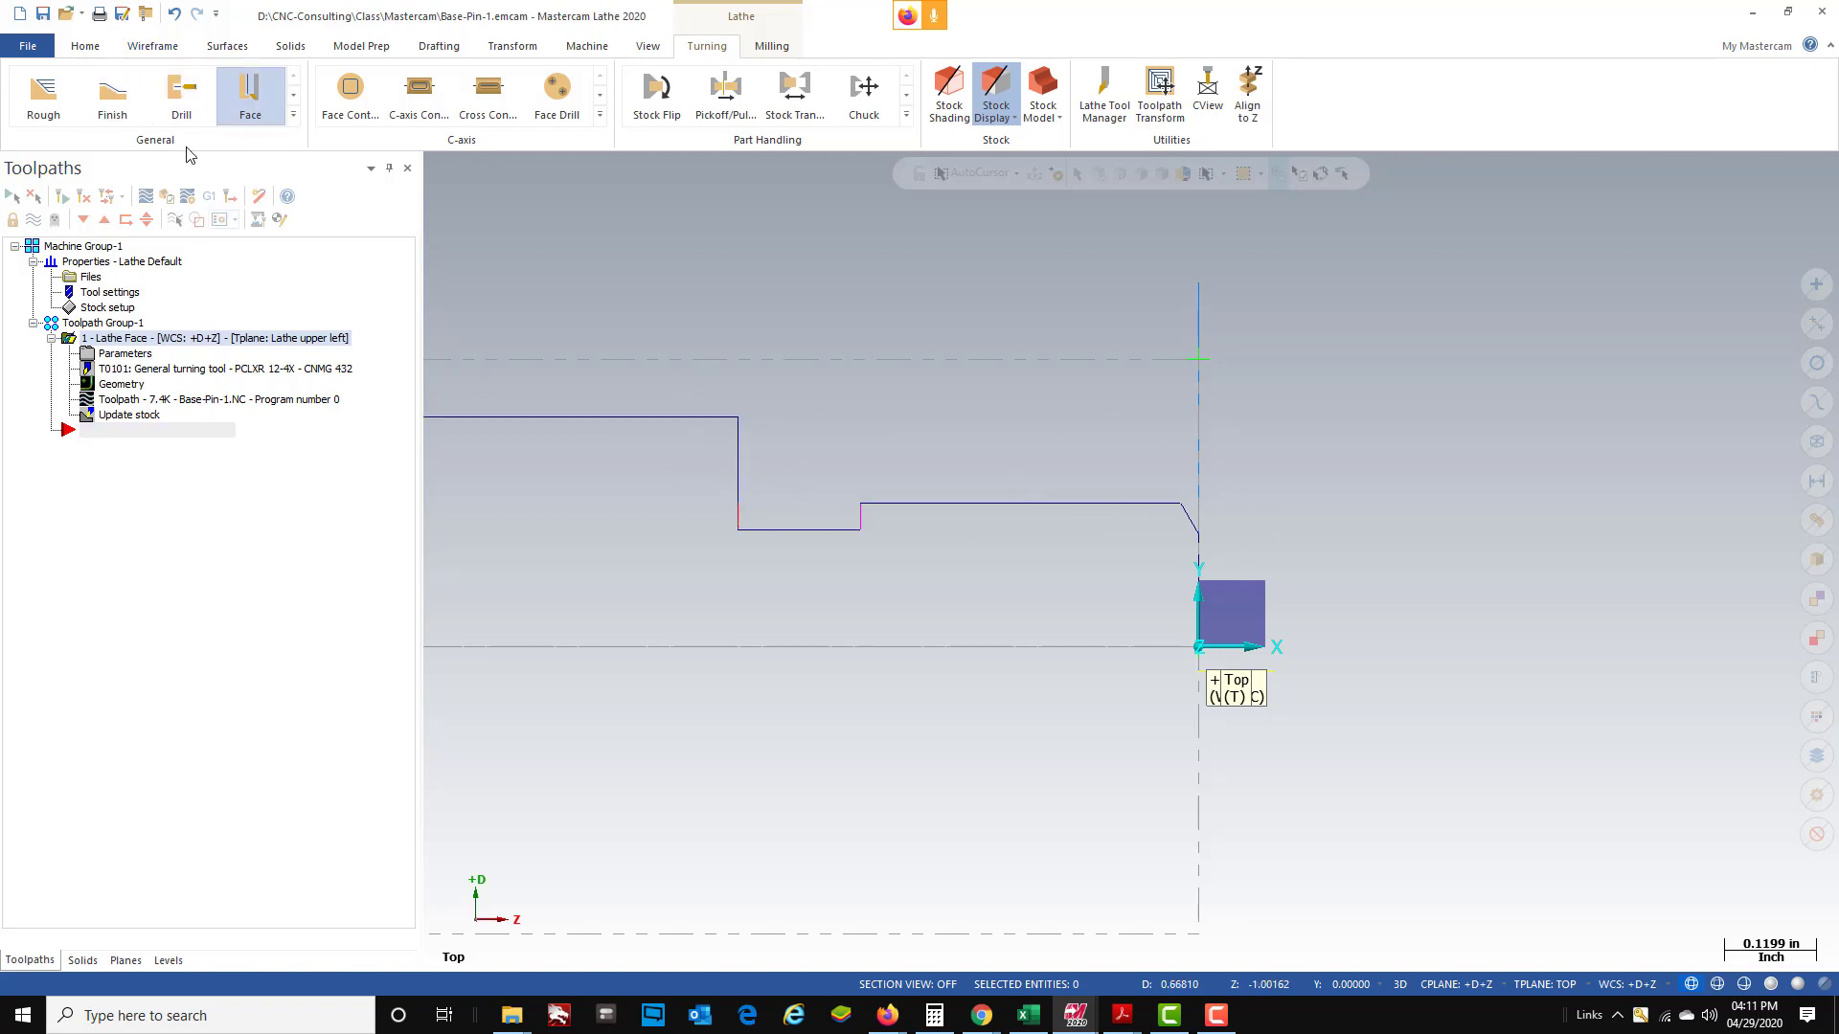
click(152, 46)
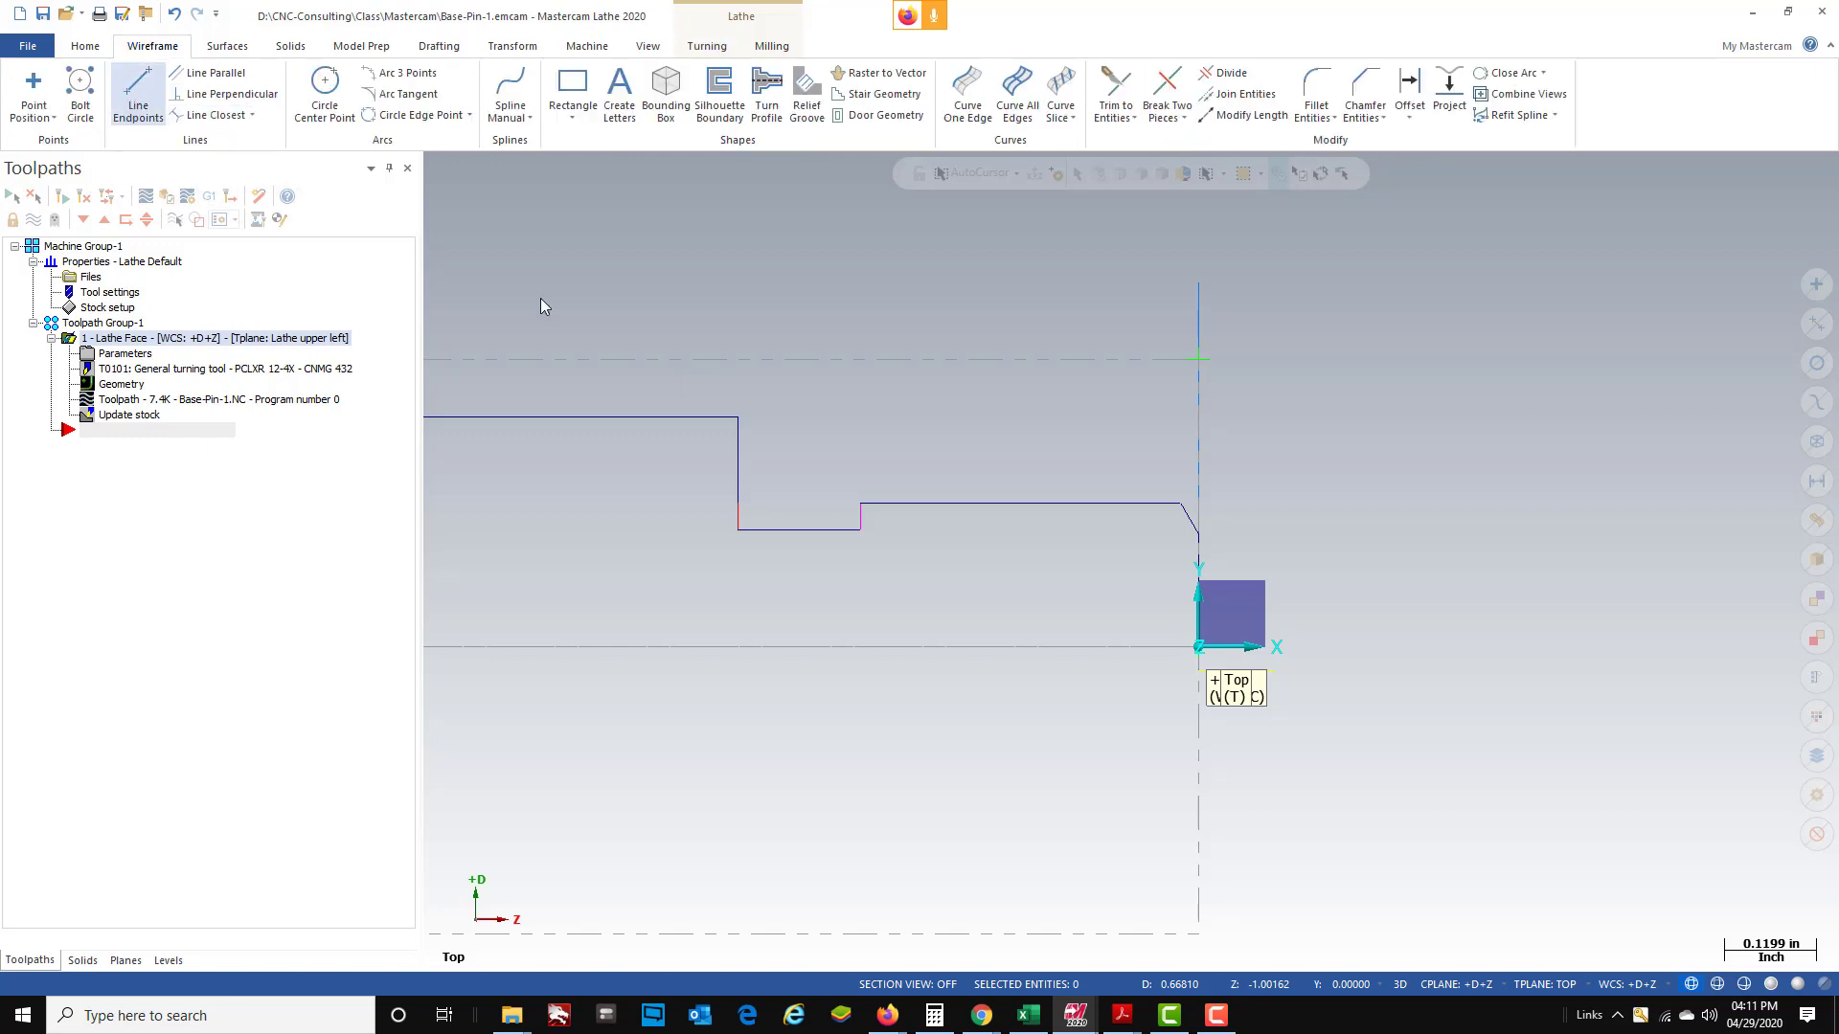
click(740, 419)
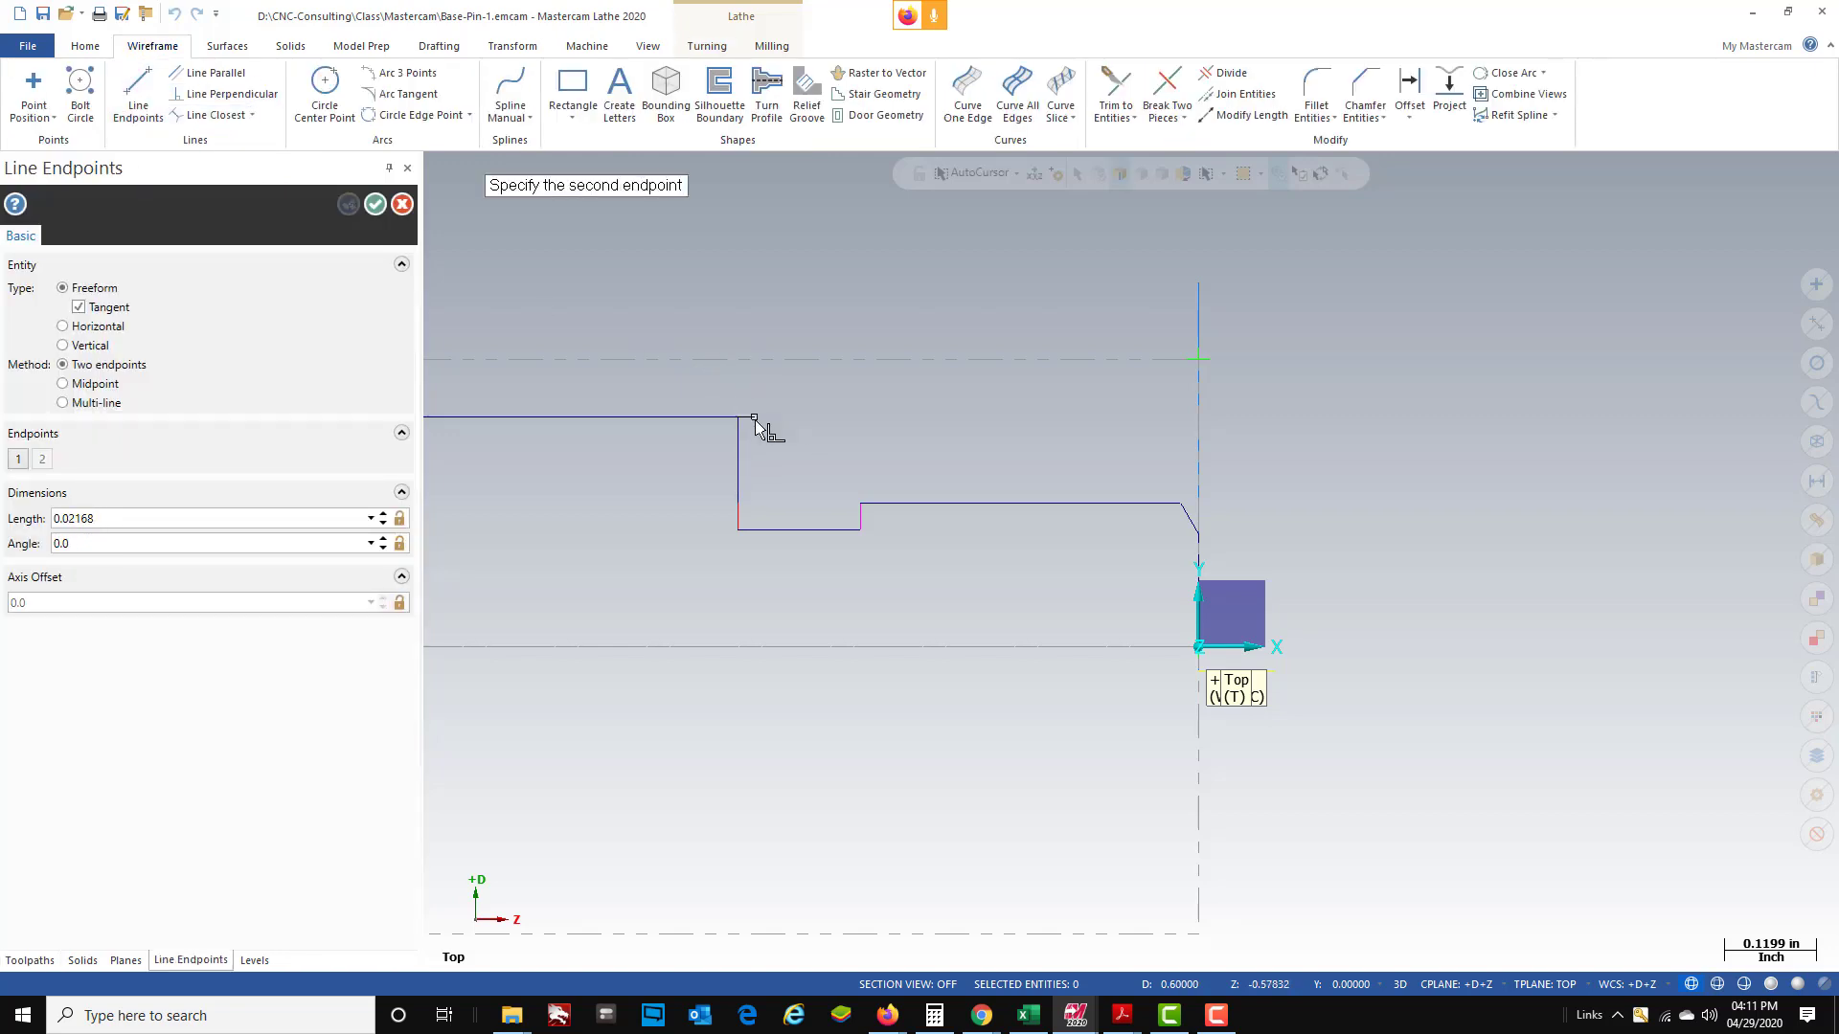
click(741, 360)
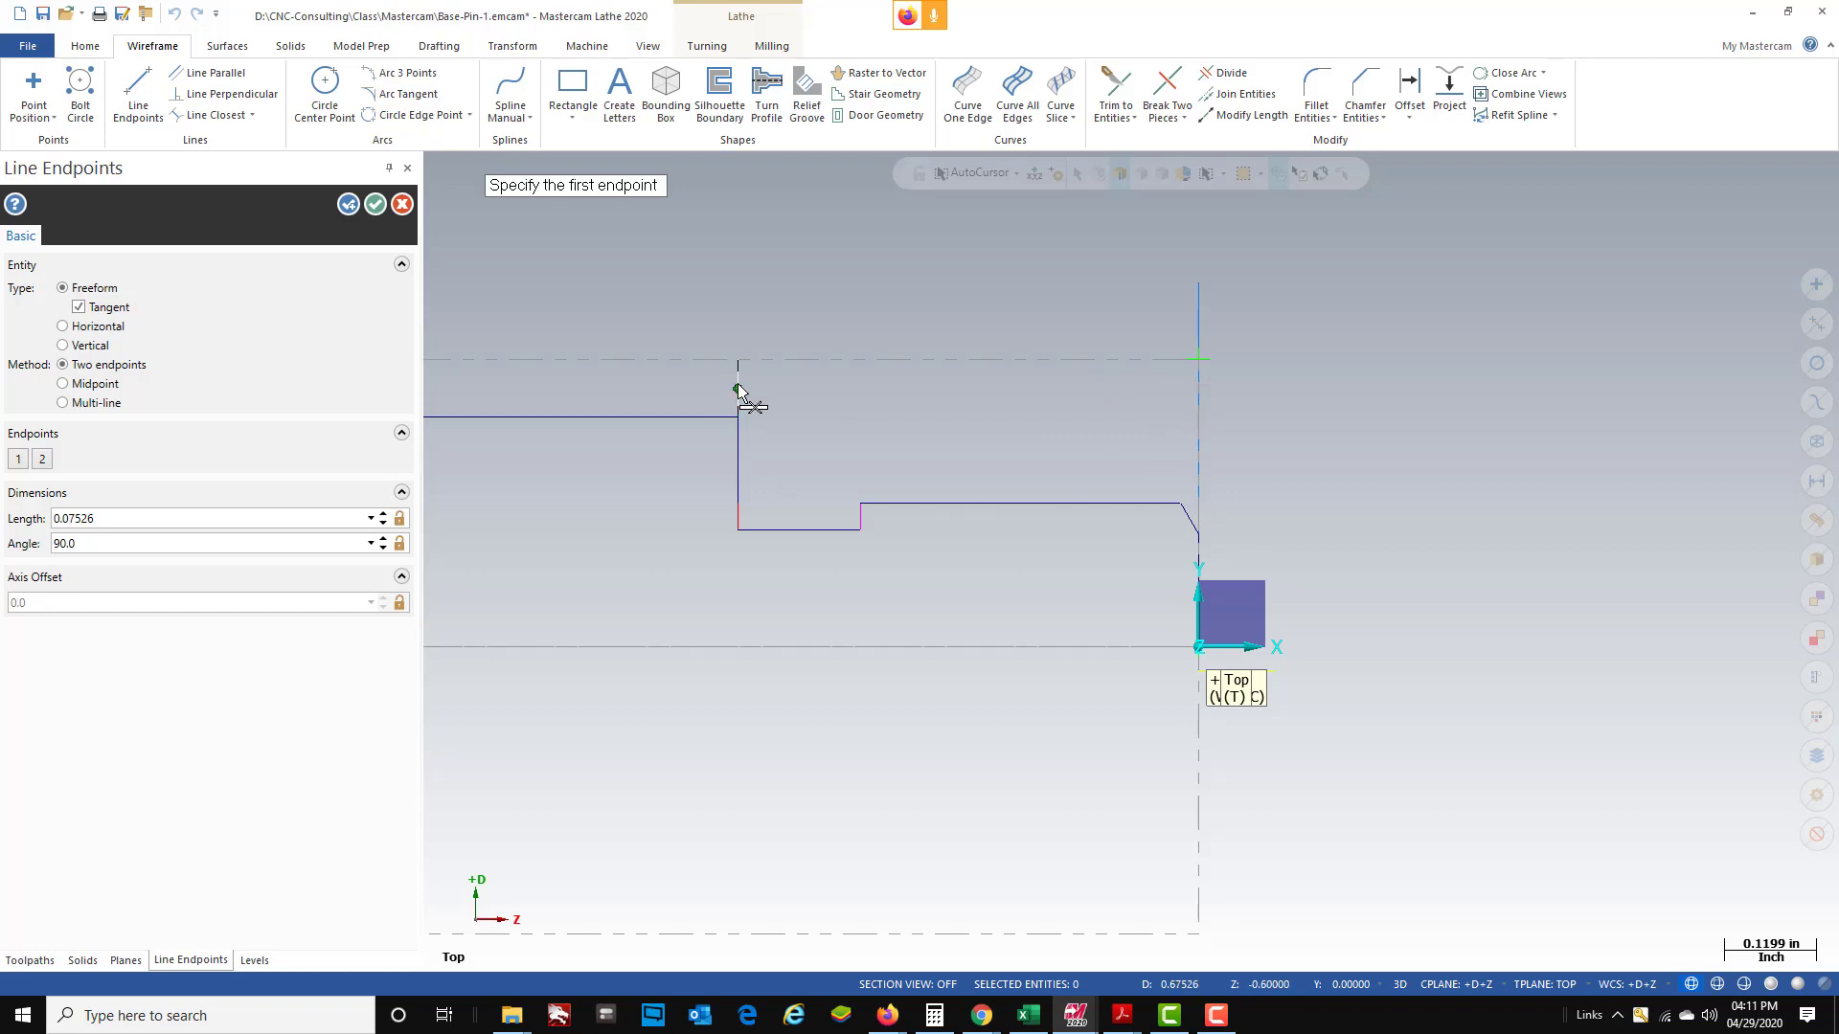
click(376, 205)
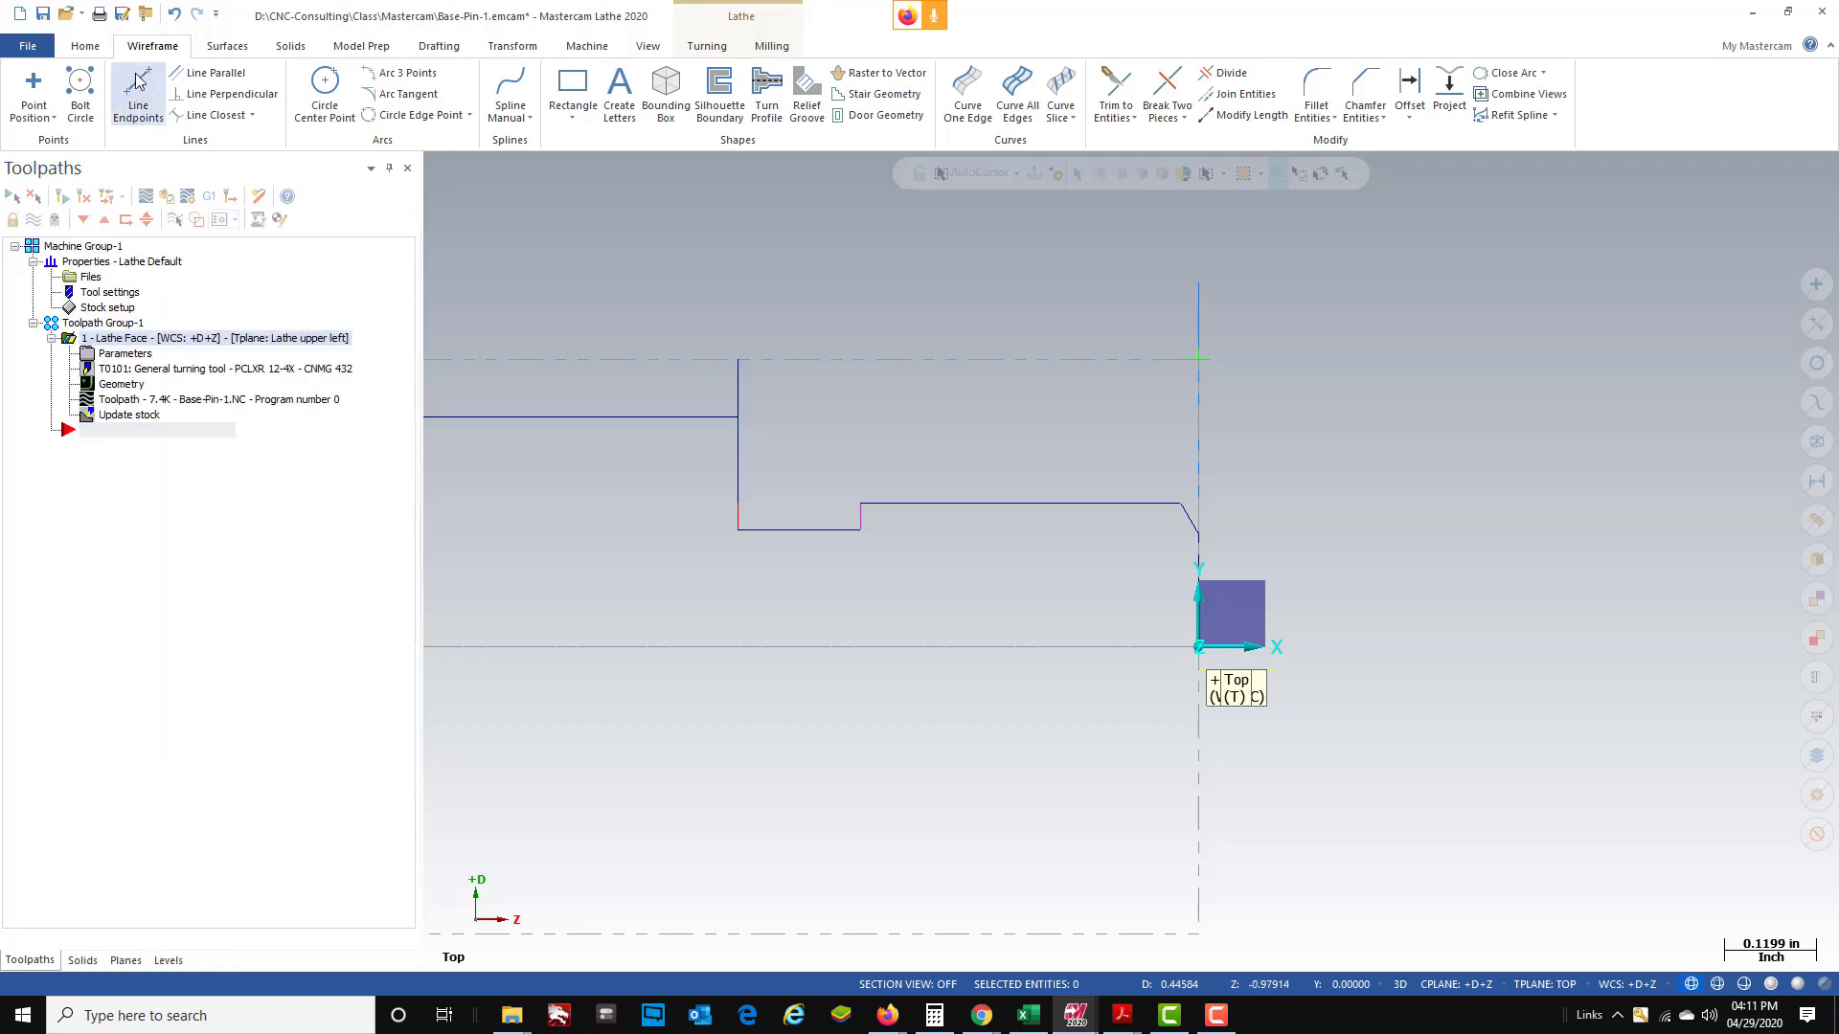
- Start a Lathe Rough toolpath and partially chain the profile from the front chamfer to the vertical line above the shoulder
click(708, 46)
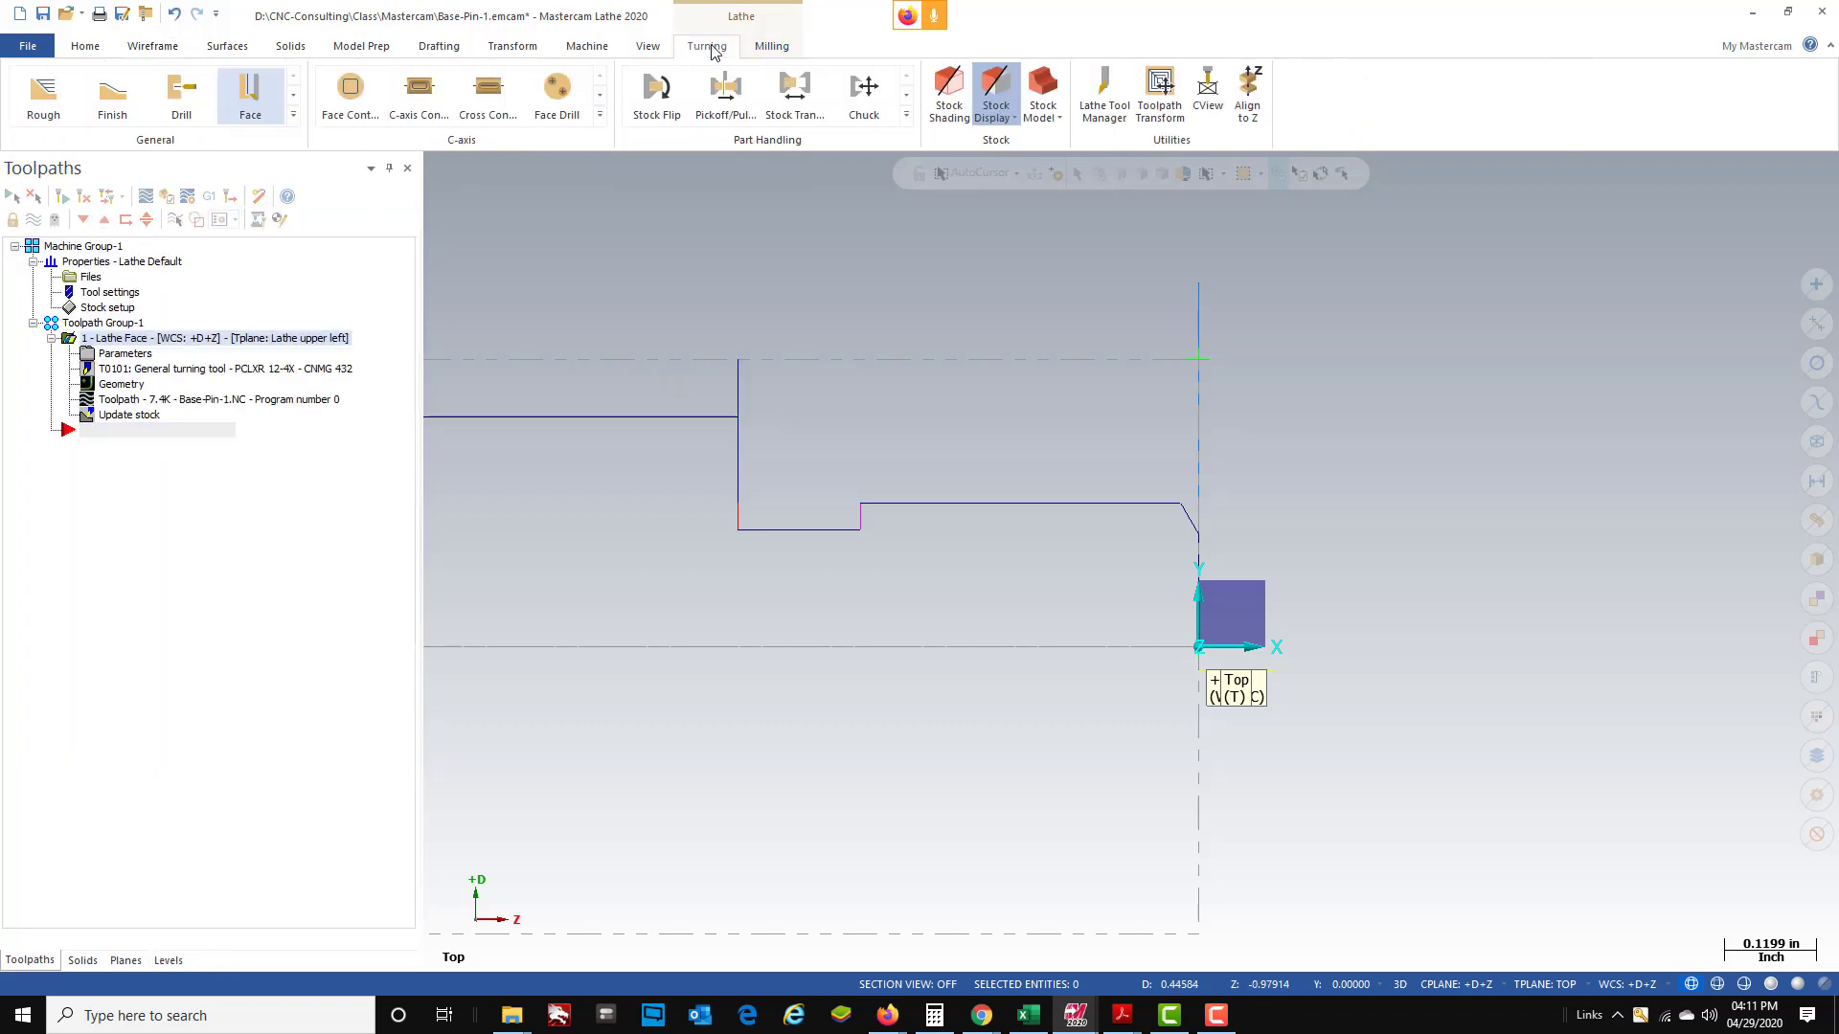
click(45, 109)
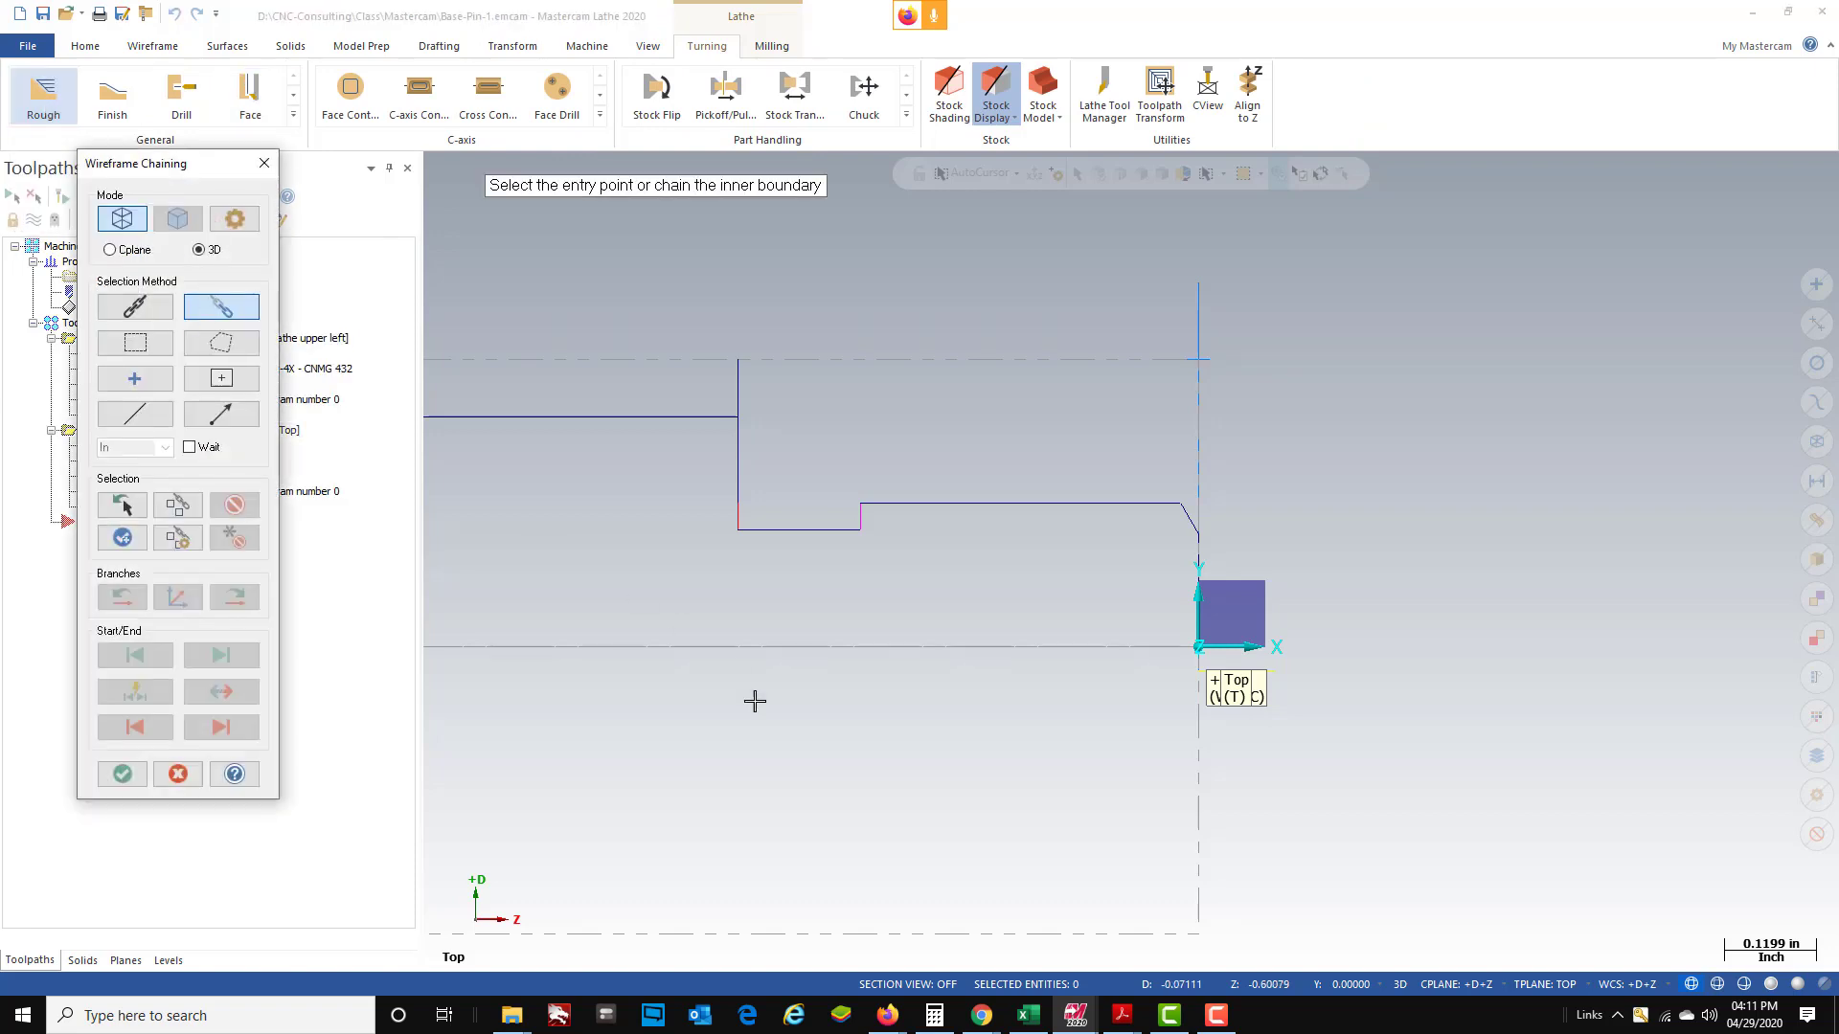
scroll(1254, 575, up, 1)
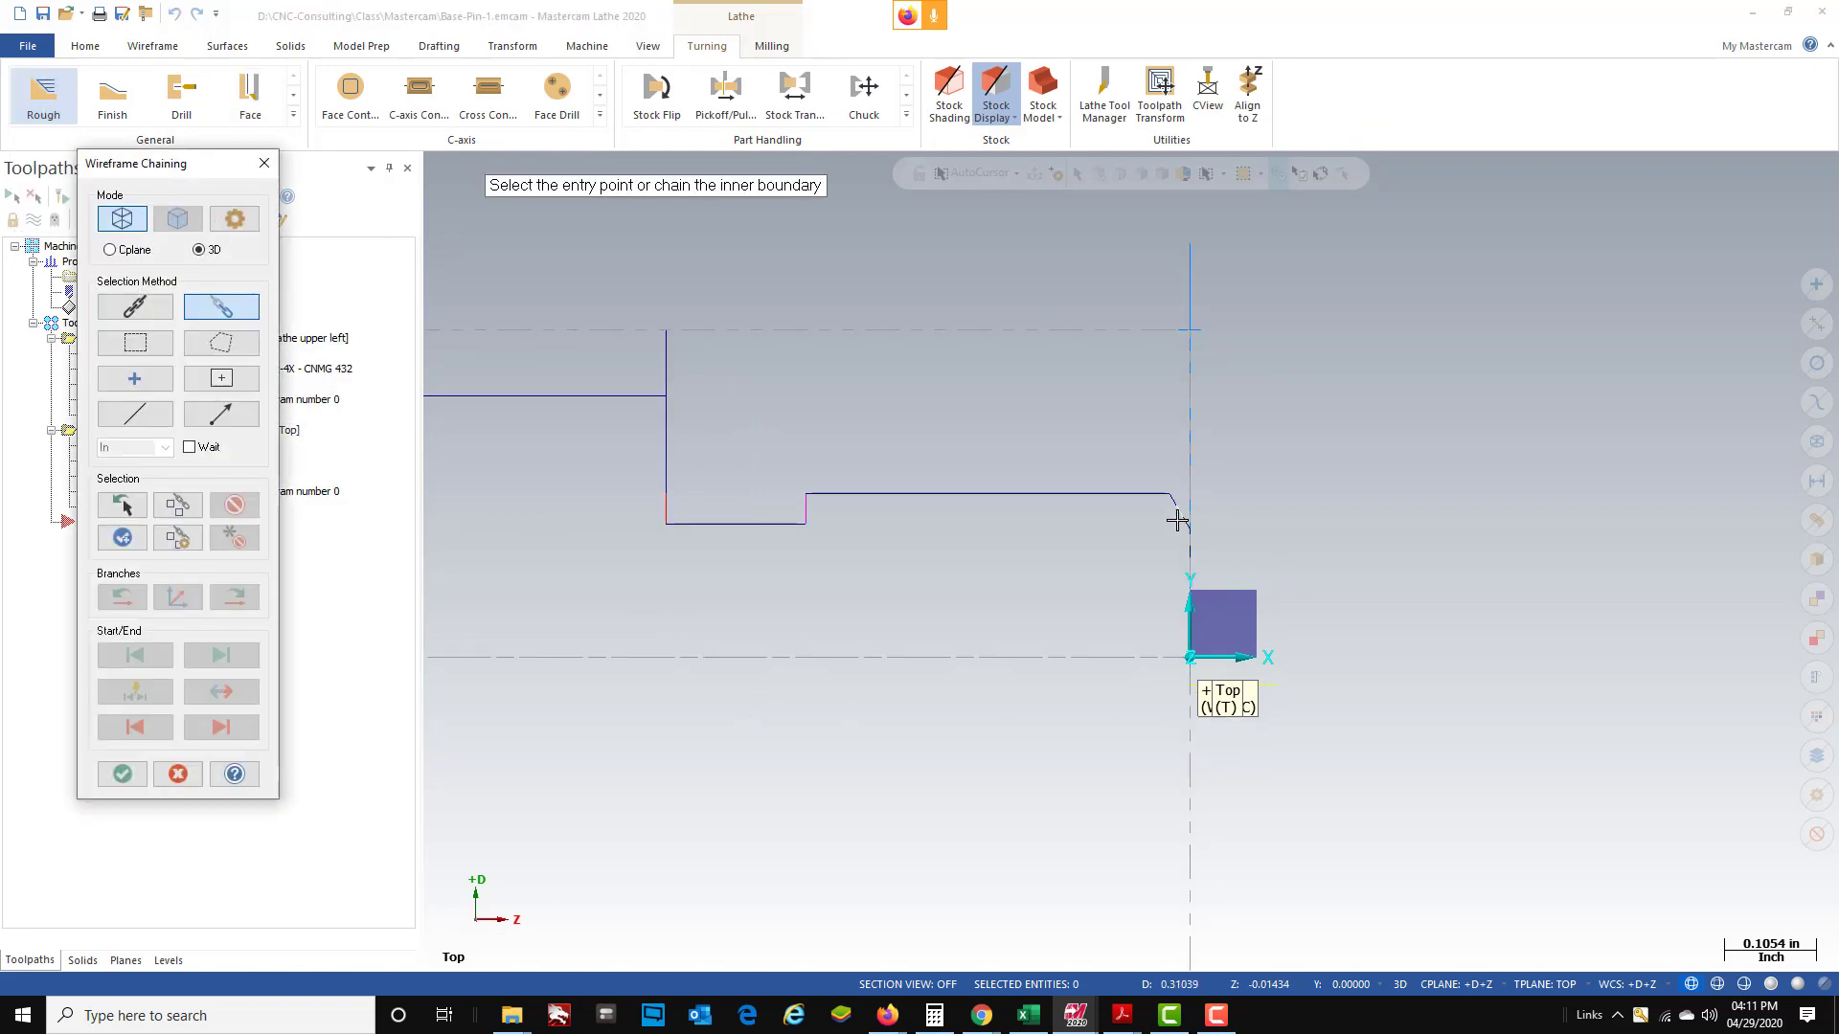
click(1178, 514)
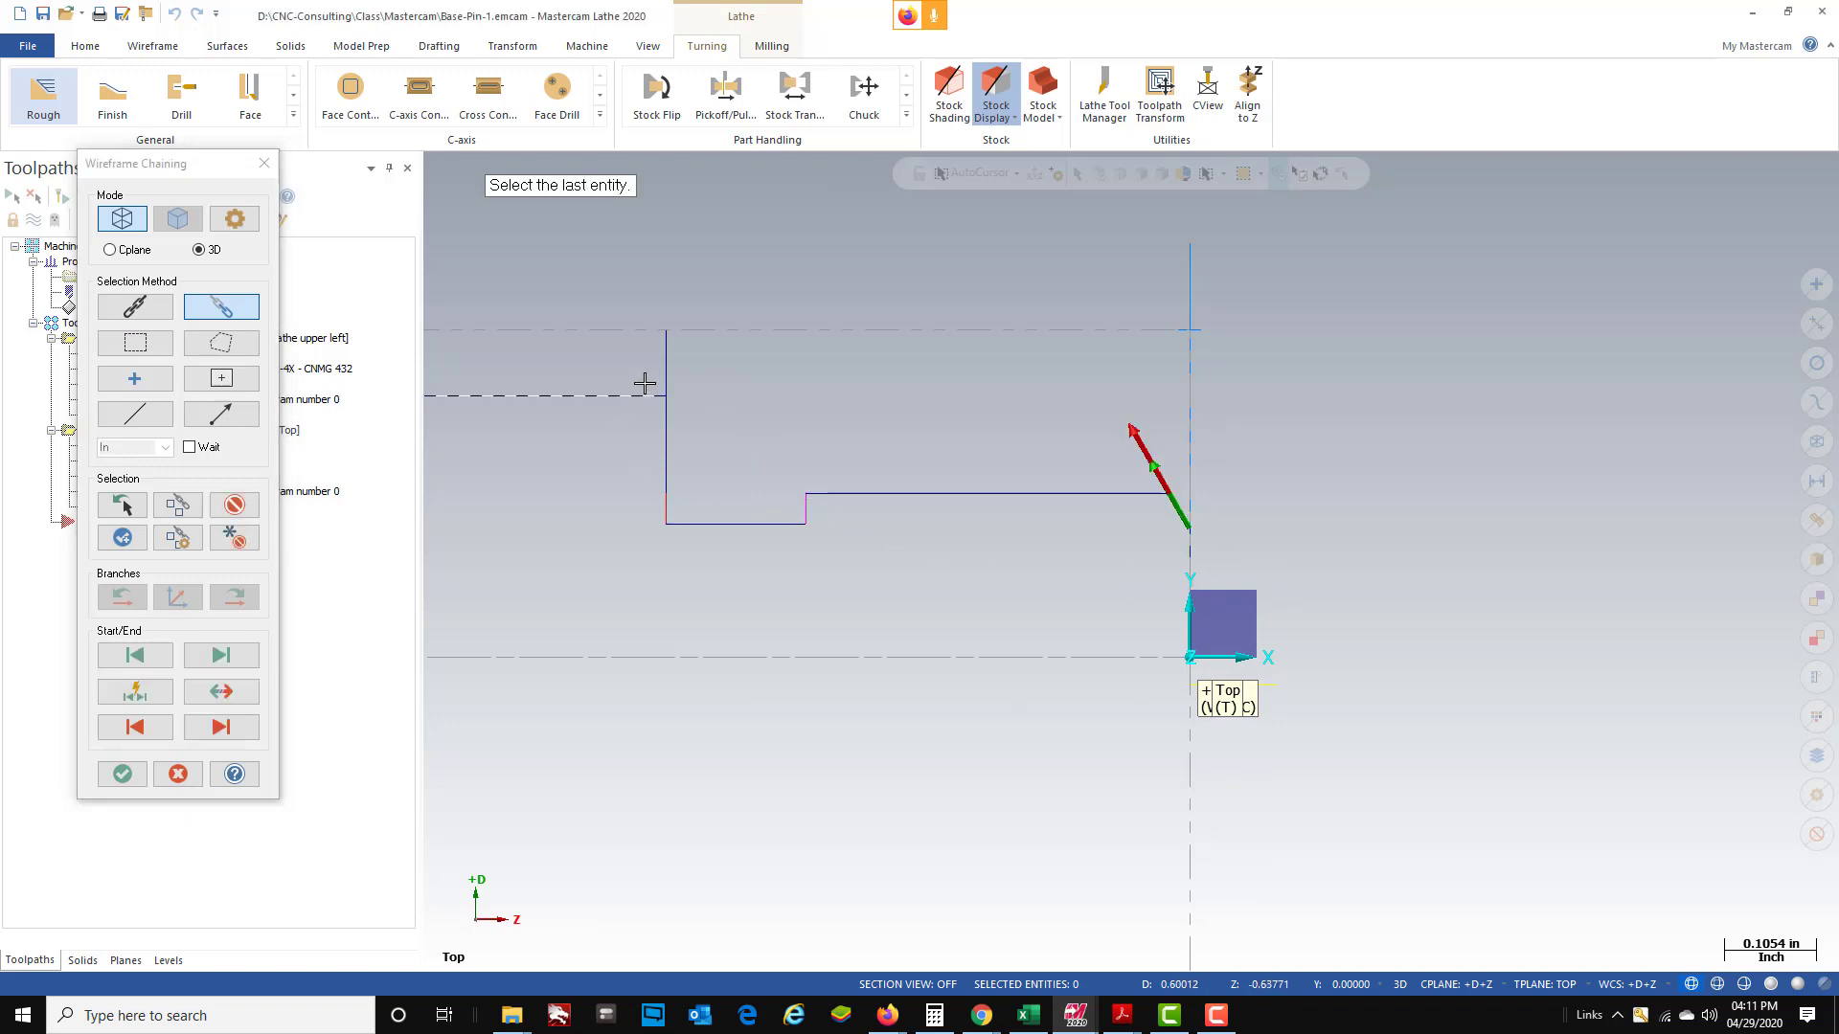
click(662, 348)
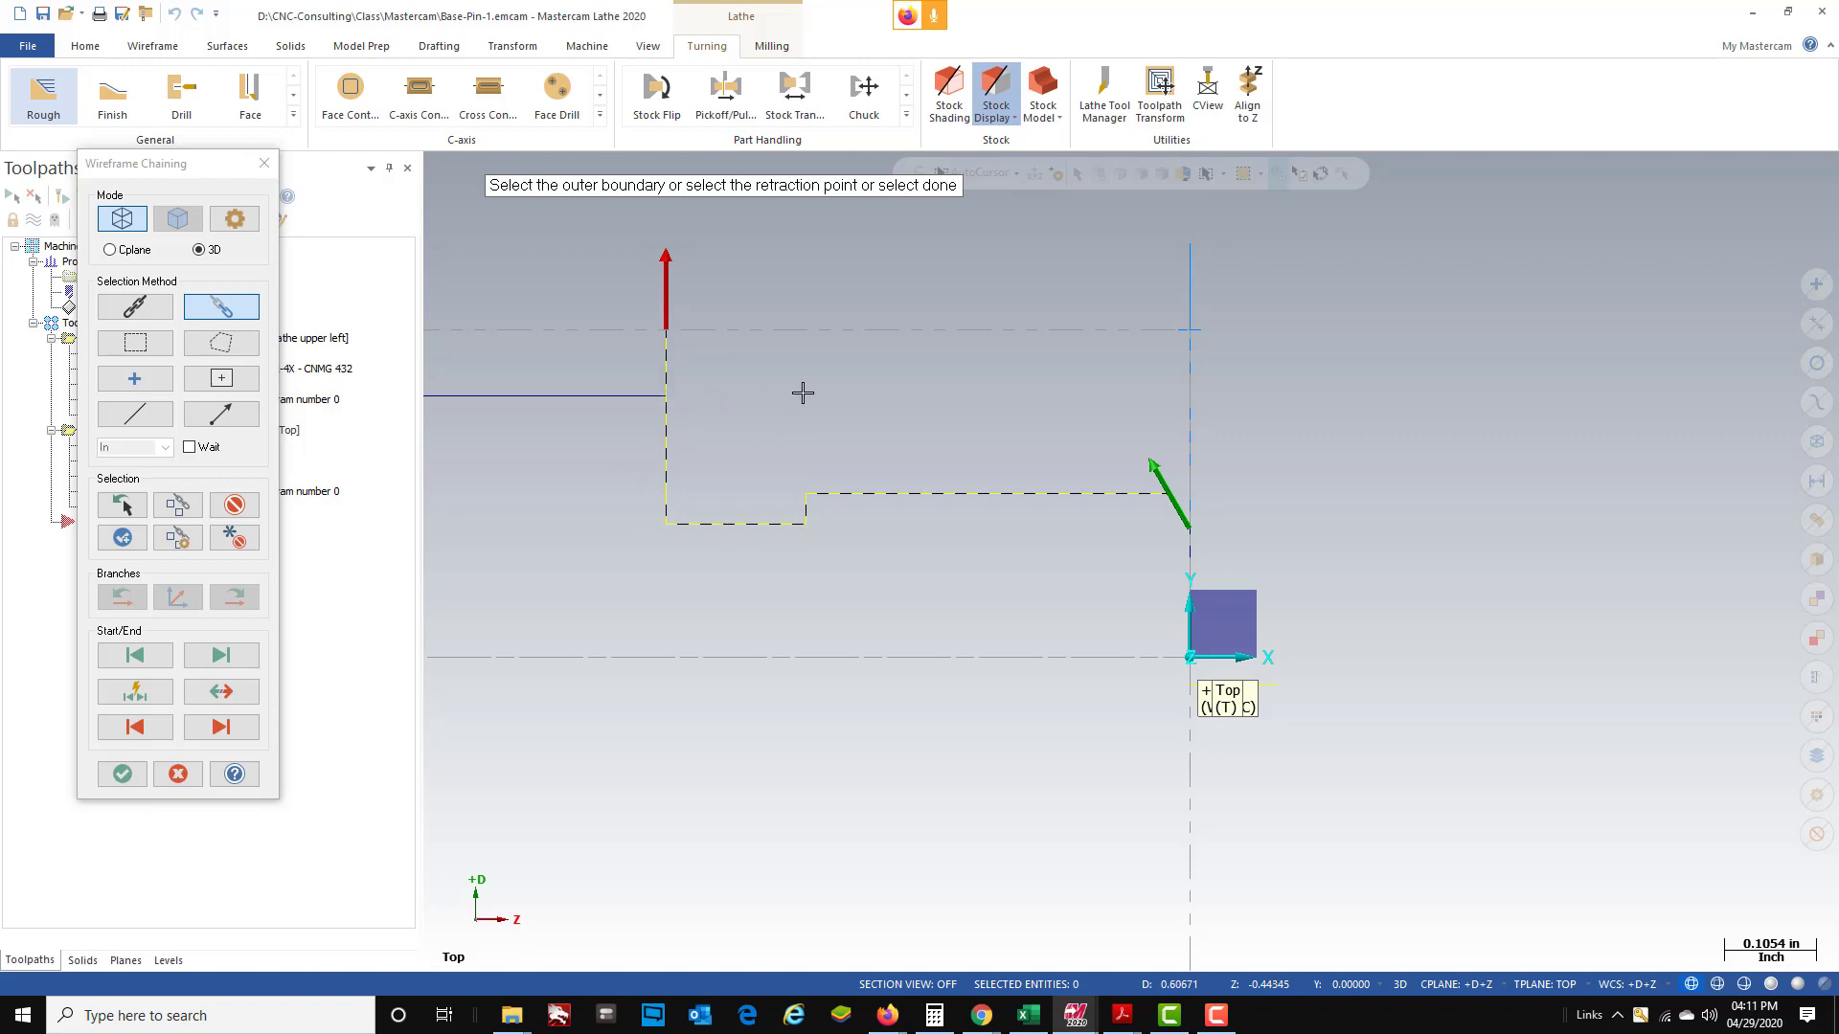
click(122, 774)
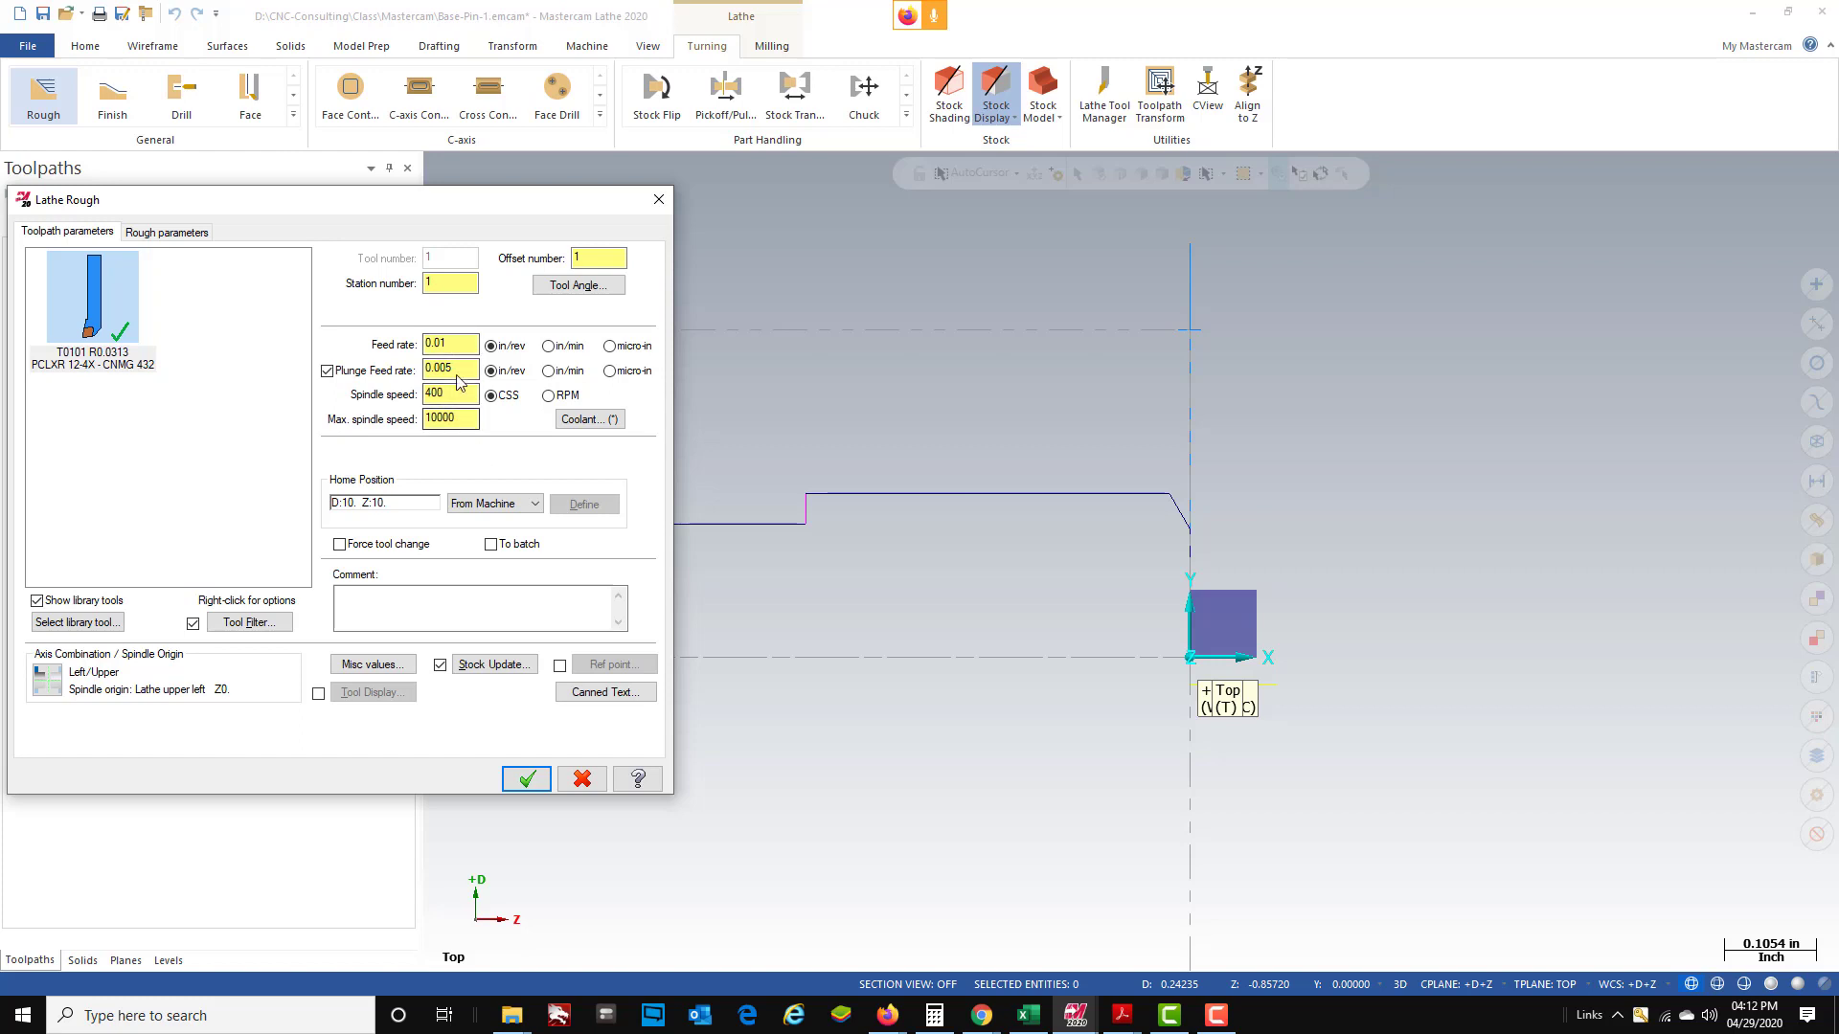
- Limit the maximum spindle speed of the rough toolpath, keep the default rough parameters and generate the toolpath
double_click(444, 417)
text(30)
click(191, 235)
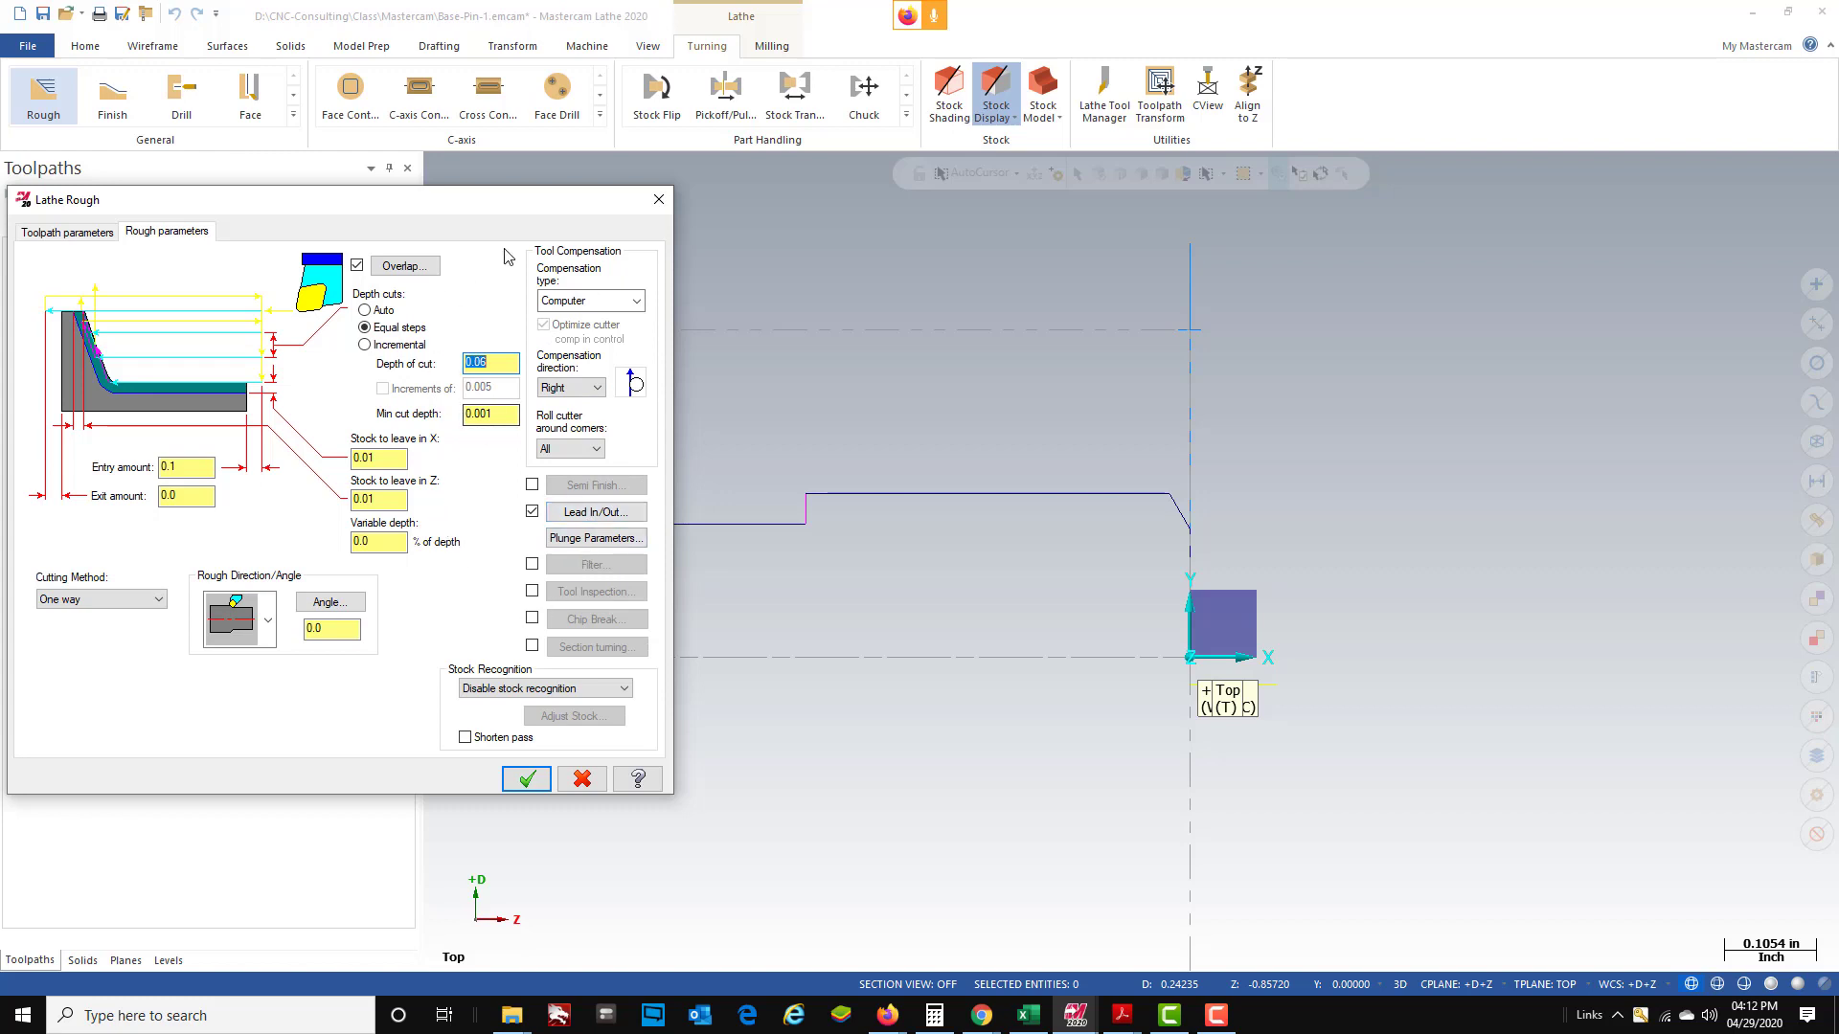
drag(513, 202, 650, 214)
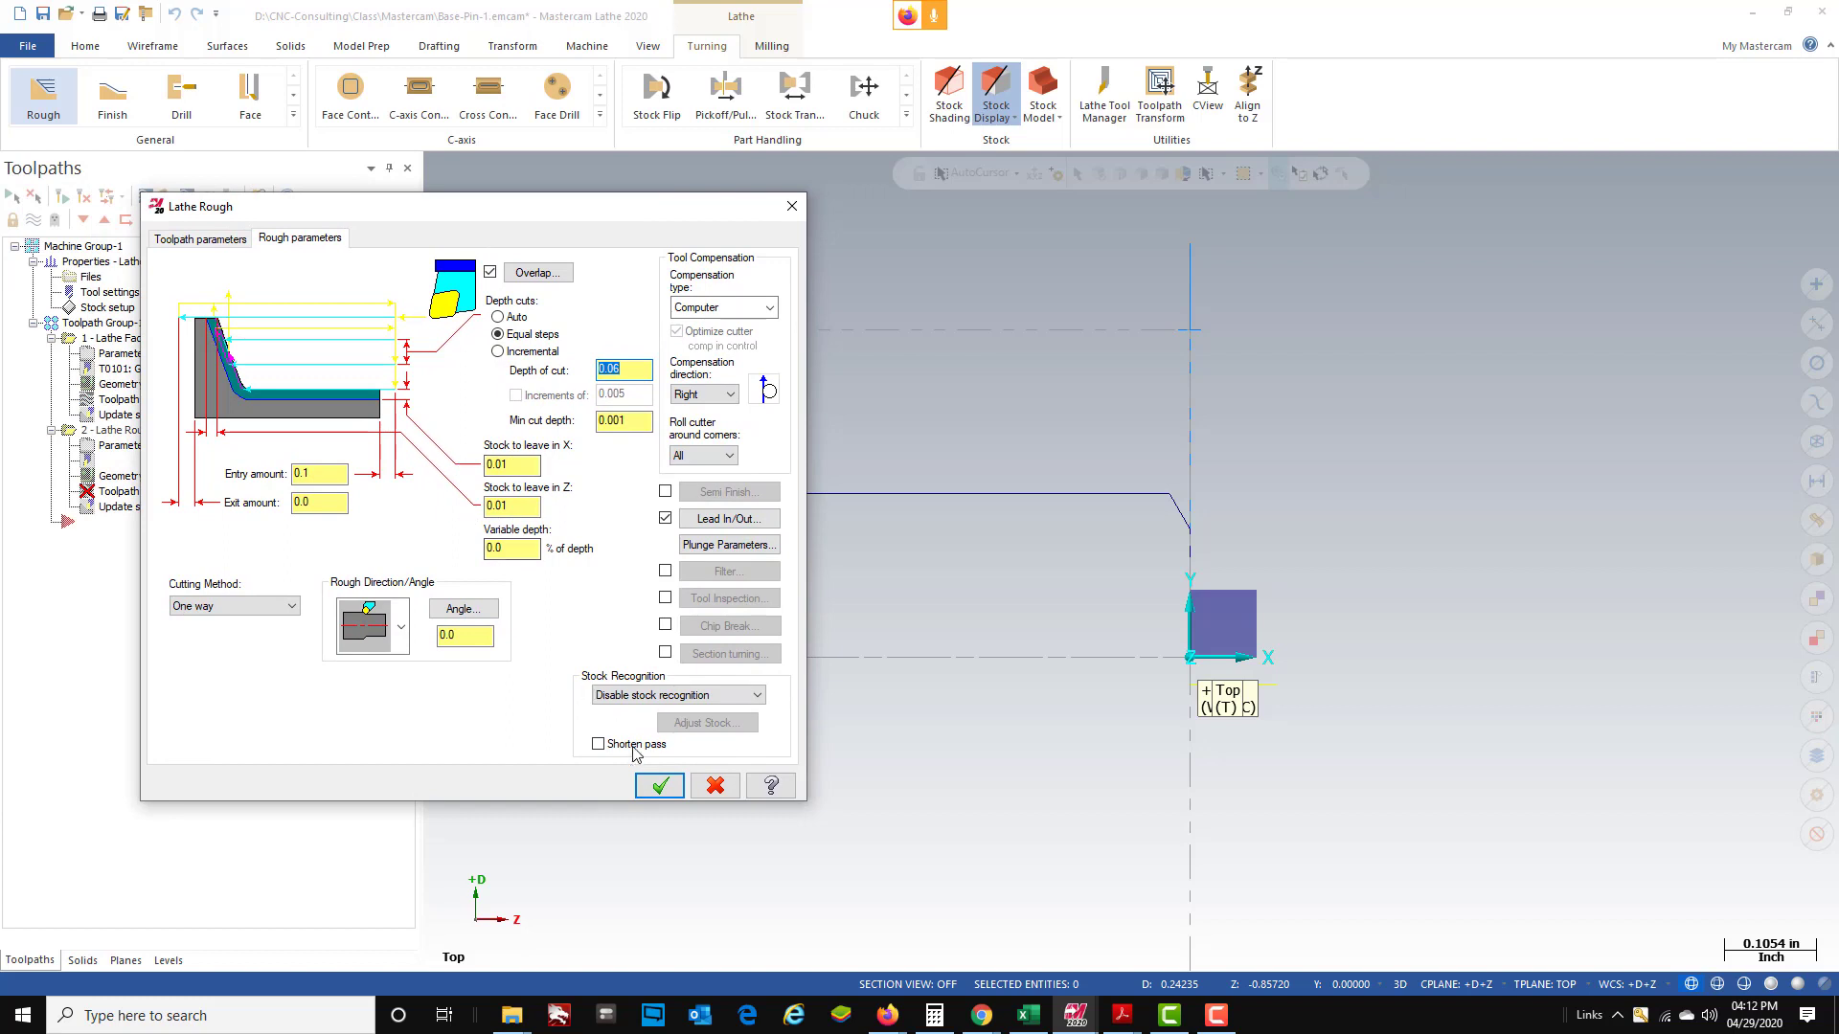
click(659, 786)
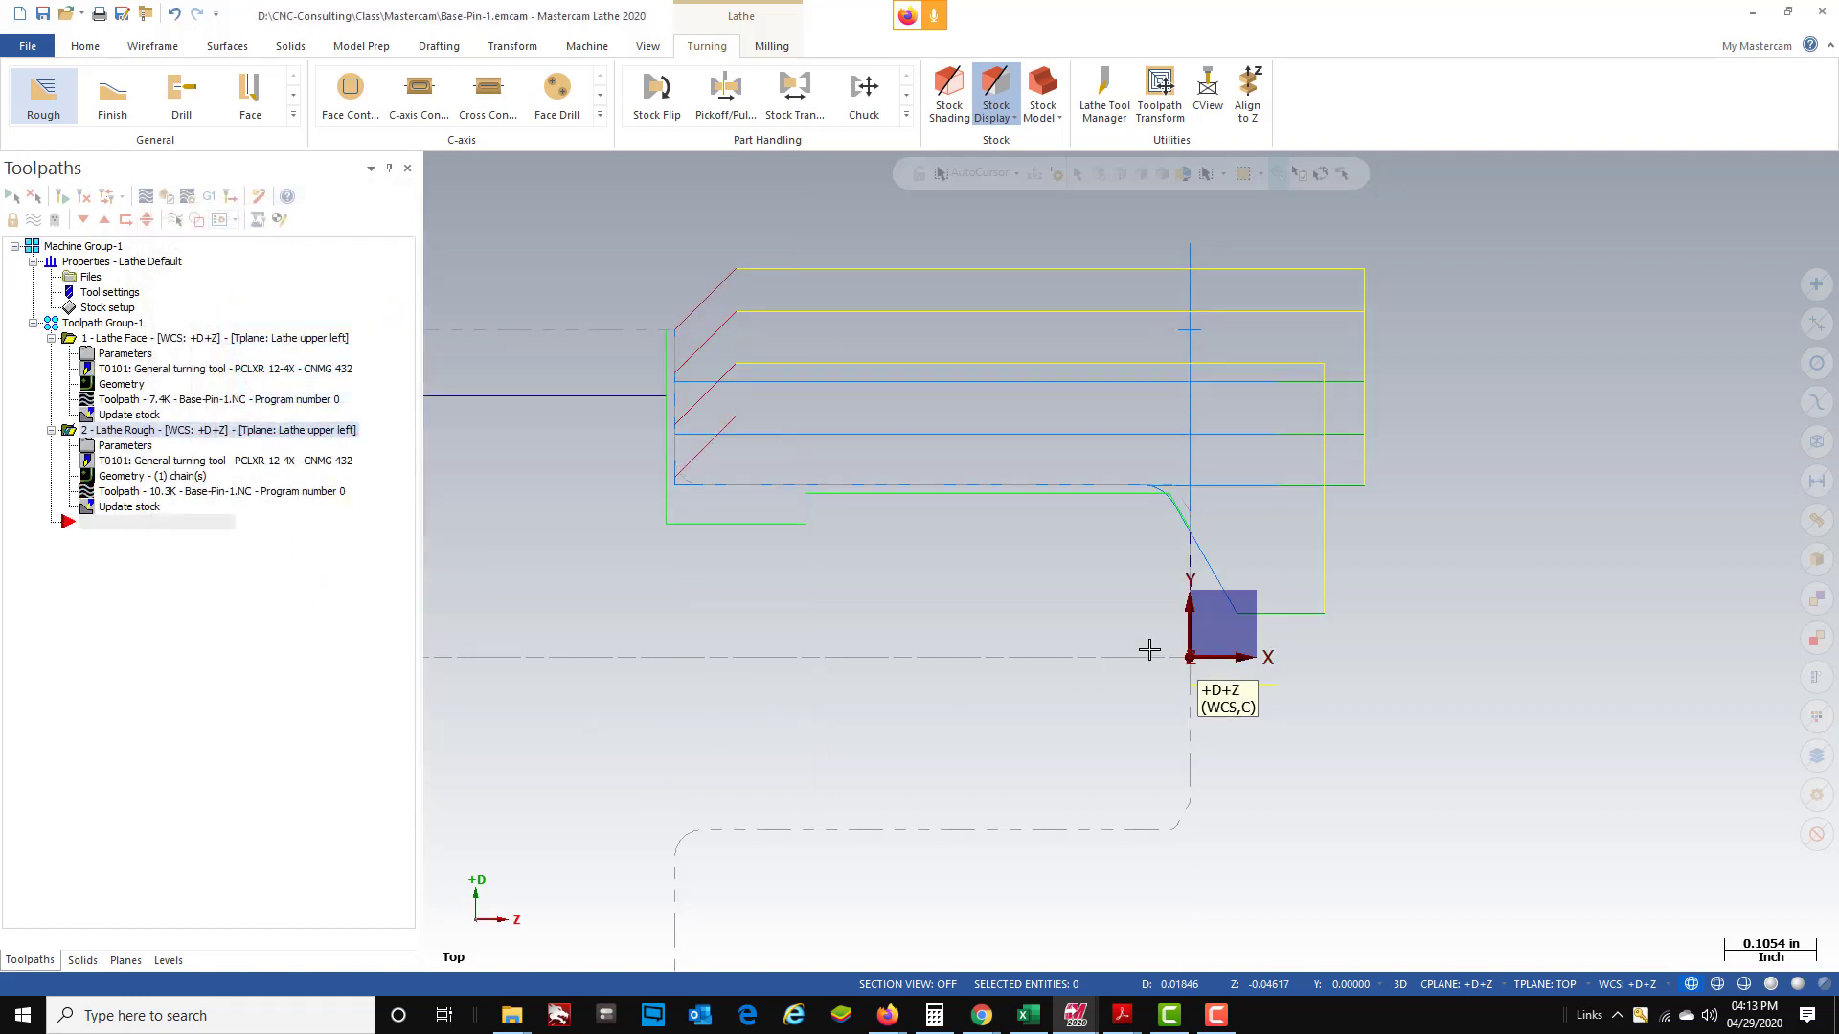
- Examine the rough toolpath's cutting and retract moves from a tilted angle and return to the Top (WCS) view
scroll(1013, 645, down, 2)
scroll(1105, 705, up, 1)
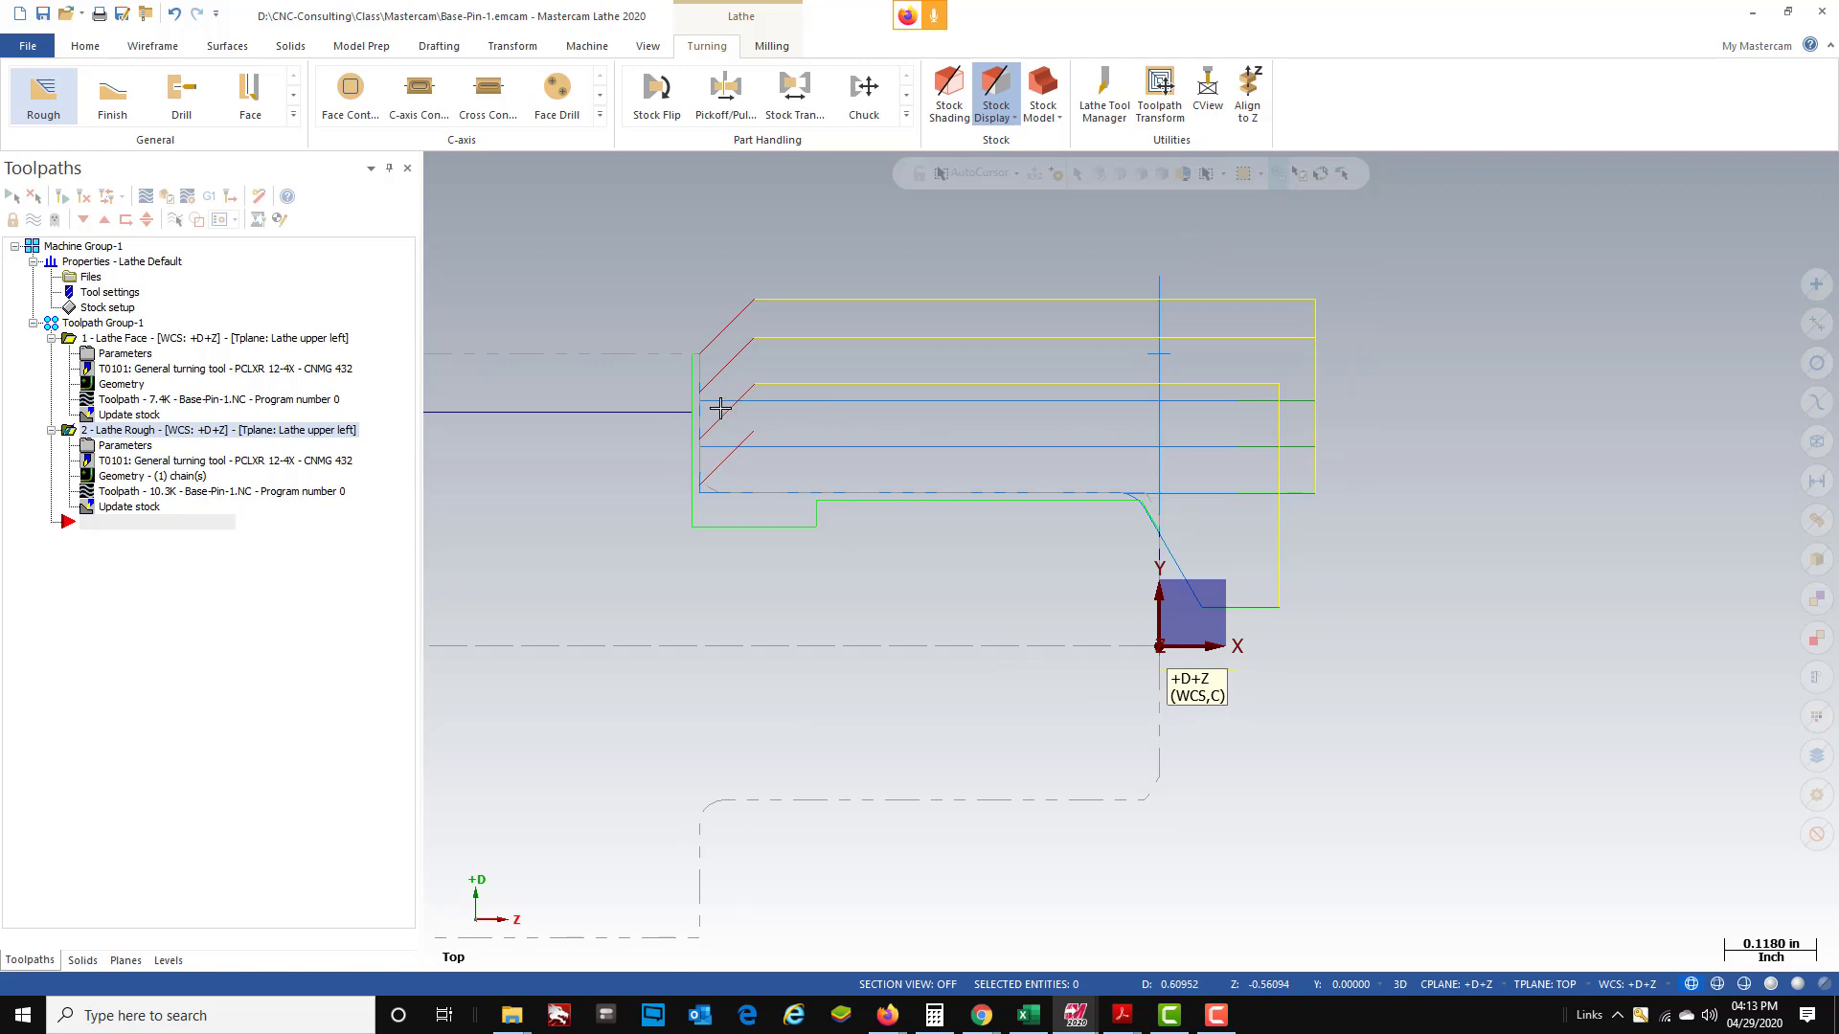
middle_drag(1012, 407, 901, 410)
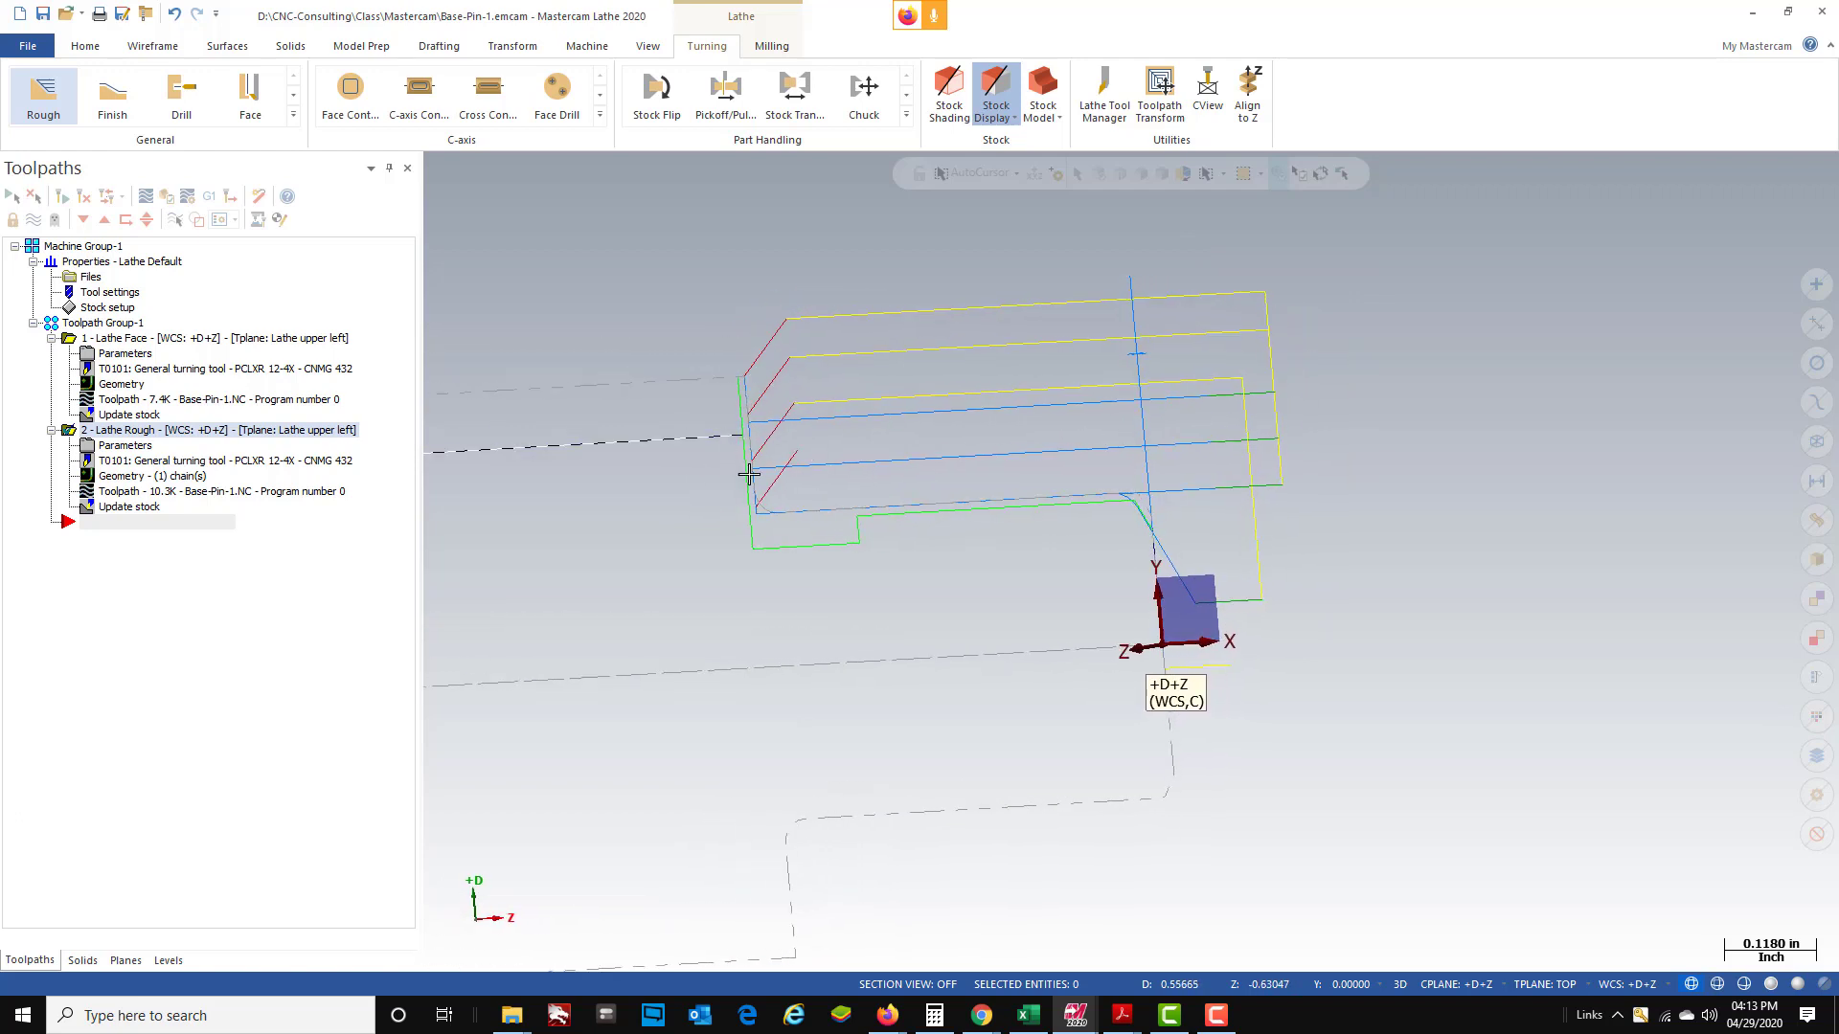
scroll(817, 474, down, 1)
right_click(1400, 485)
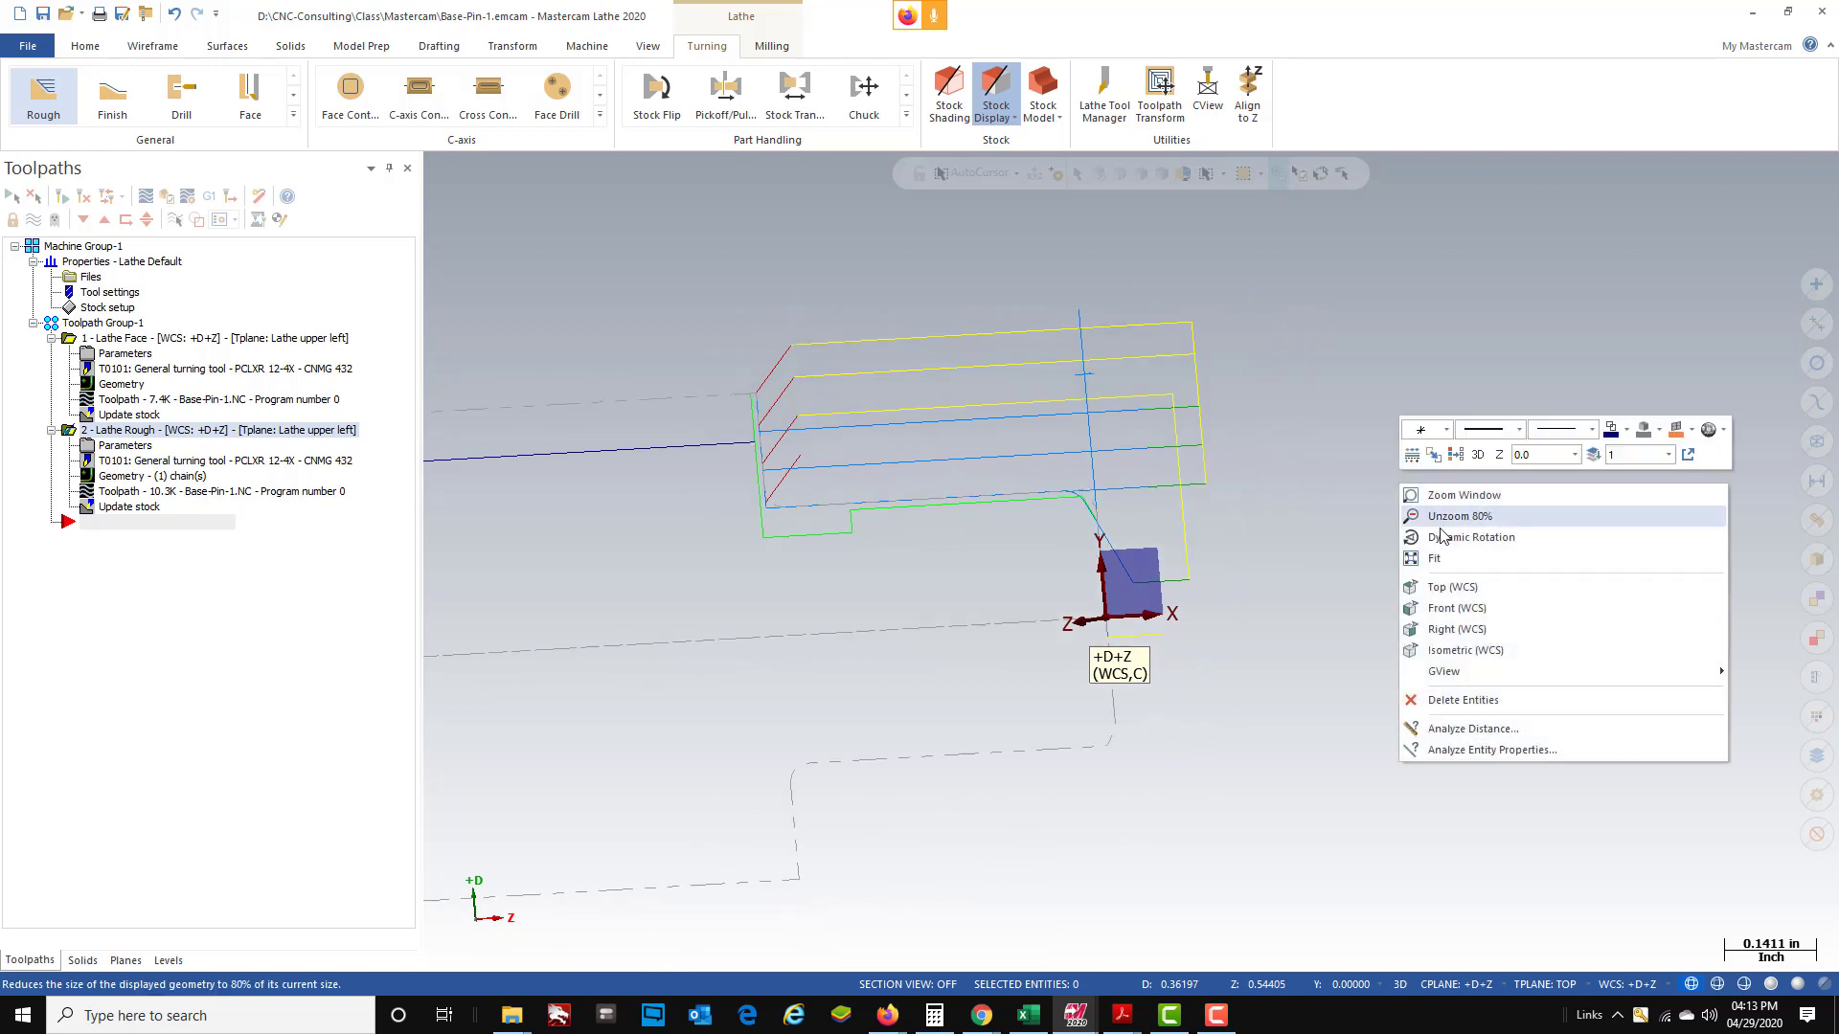
click(1453, 587)
scroll(1254, 500, down, 1)
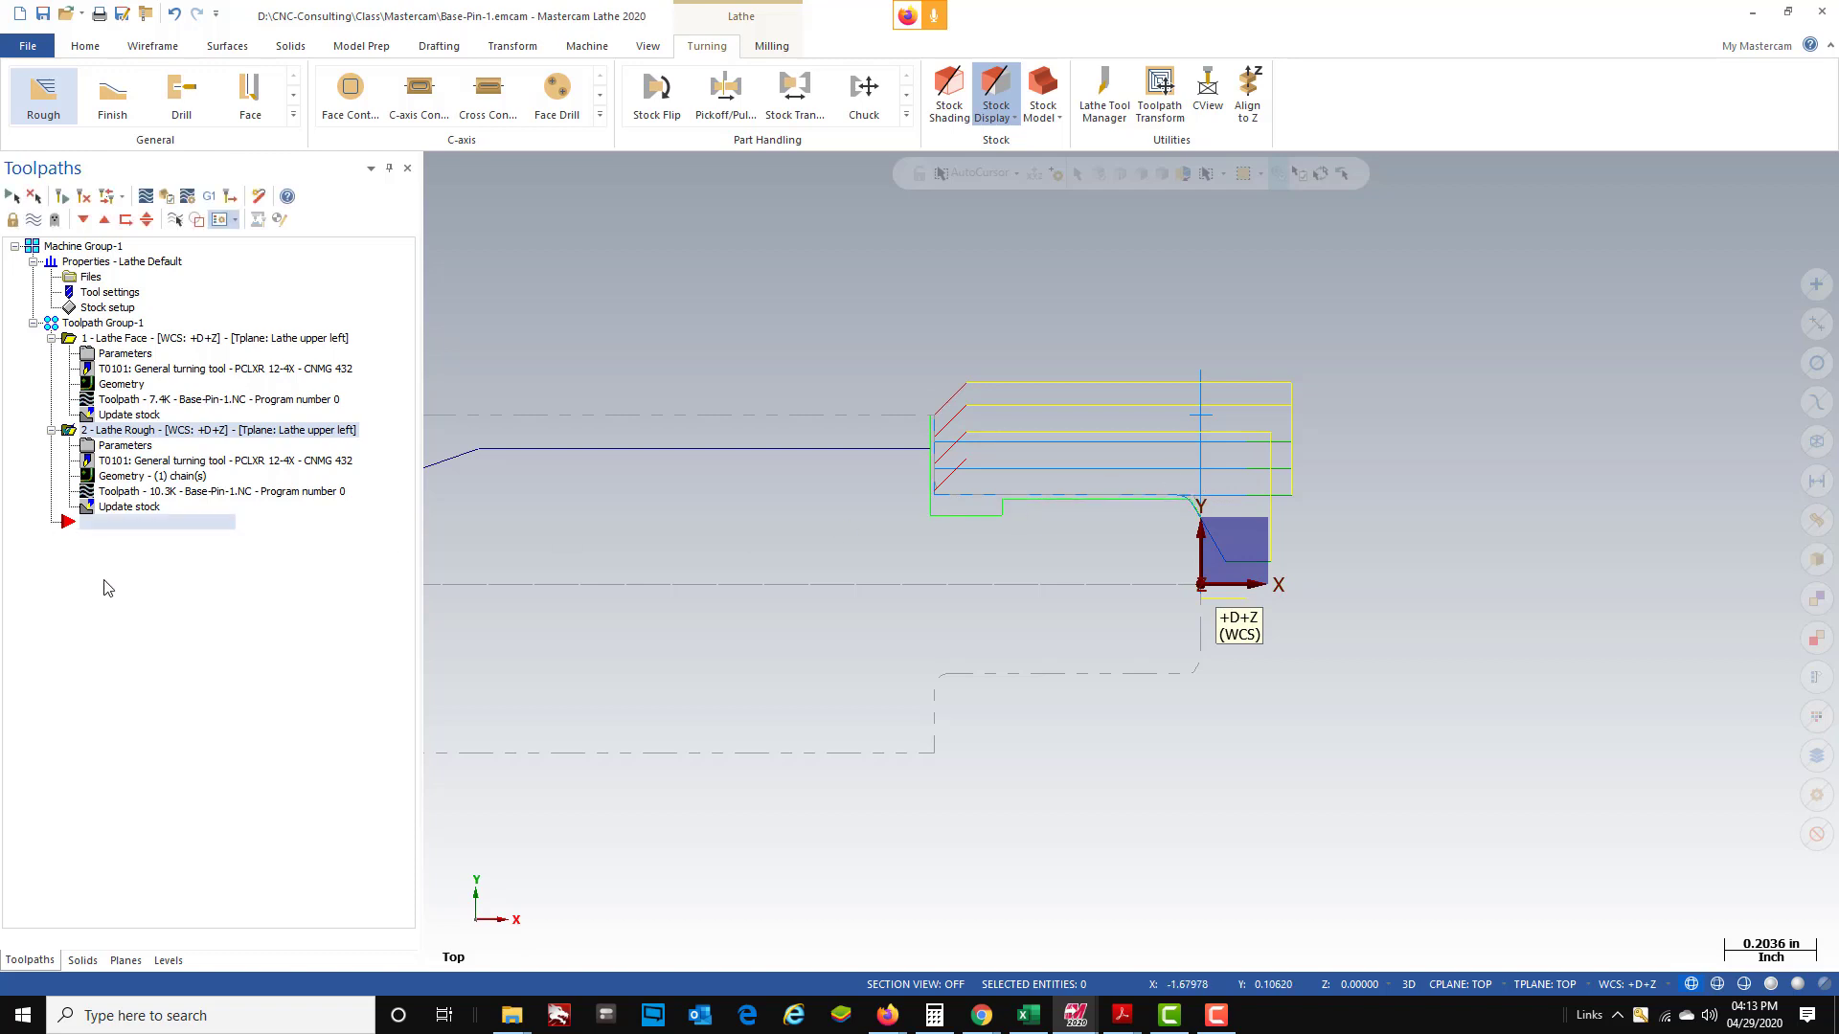
- Start a Lathe Finish toolpath and partially chain the profile from the front chamfer to the vertical line above the shoulder
click(122, 112)
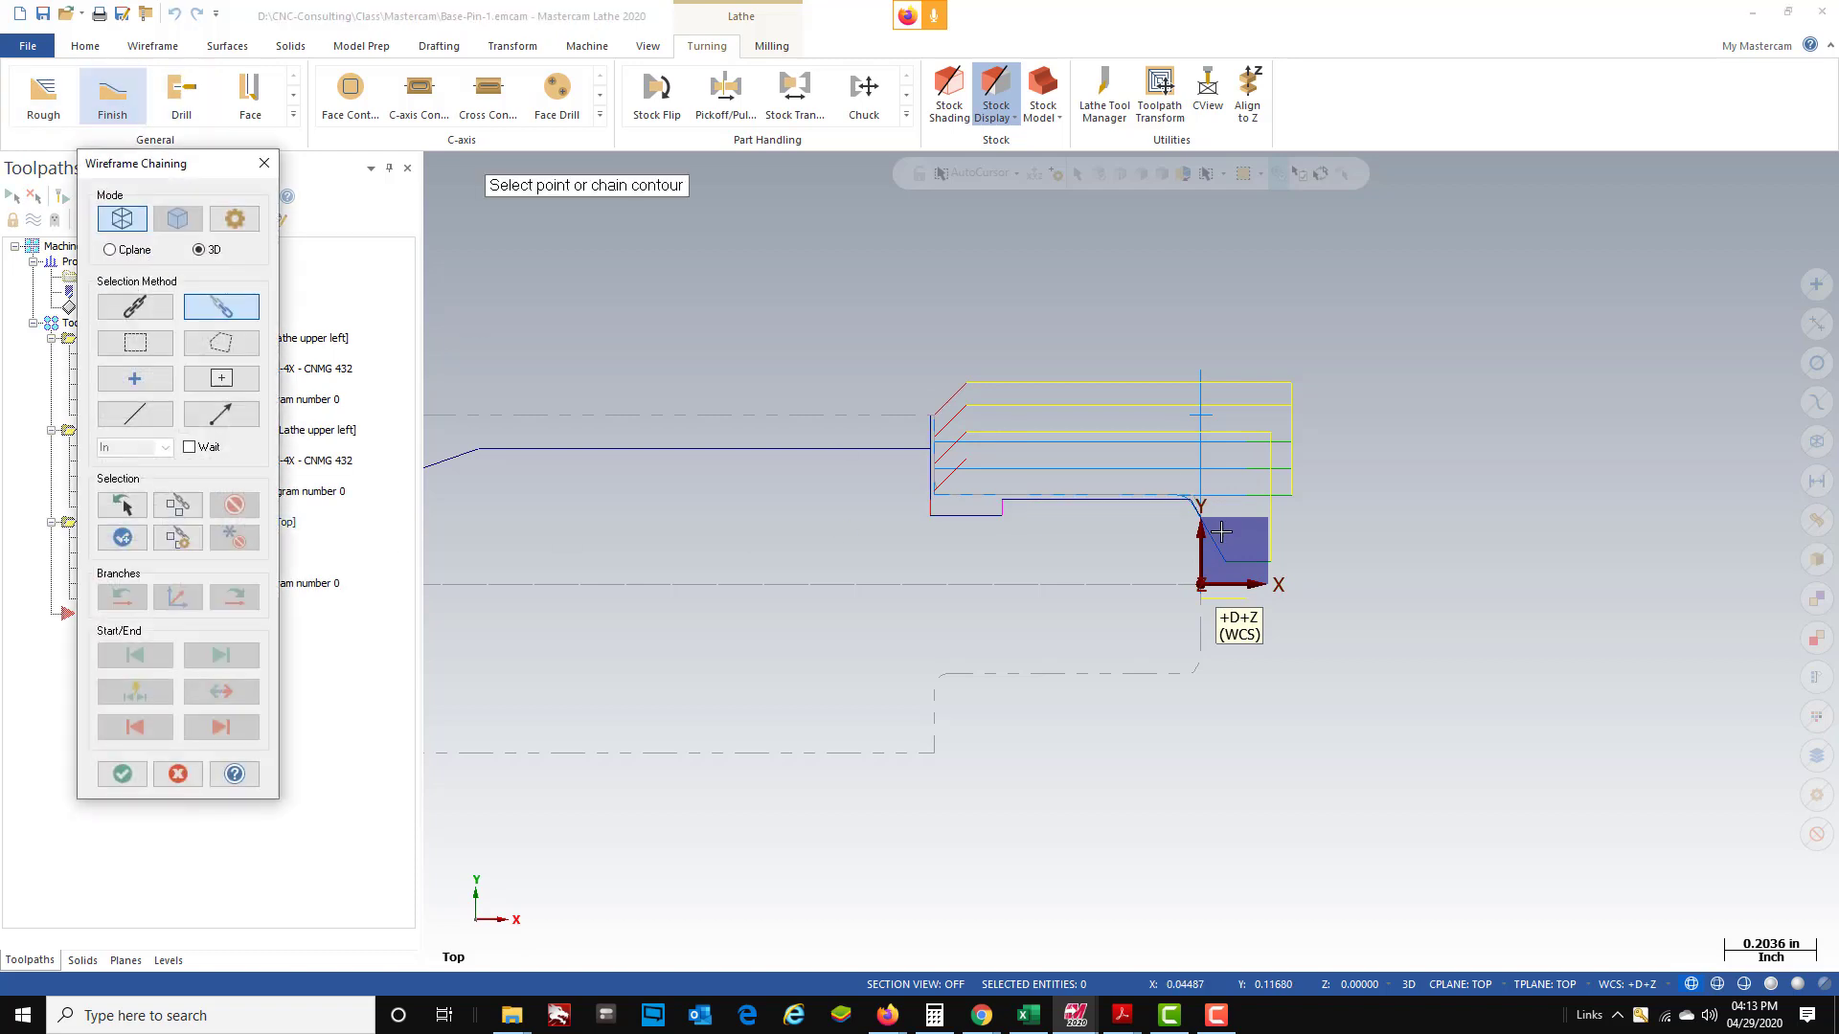
click(1199, 511)
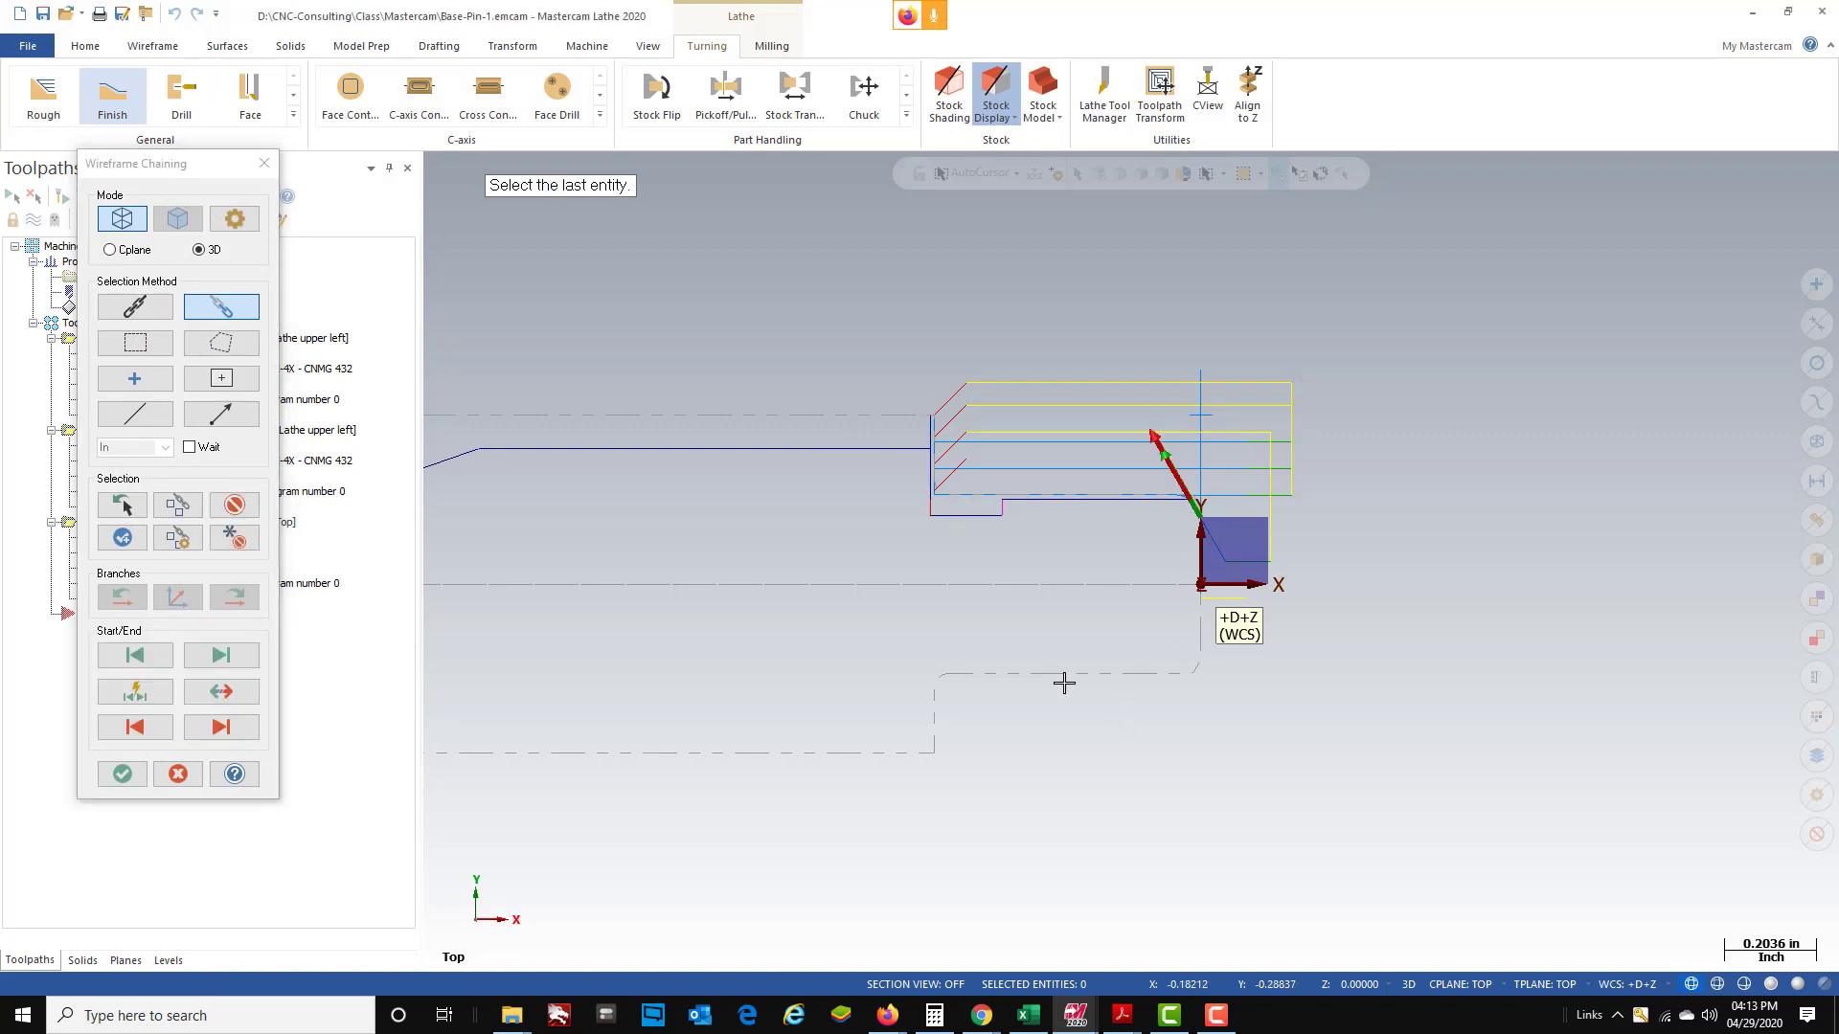
click(937, 419)
click(124, 774)
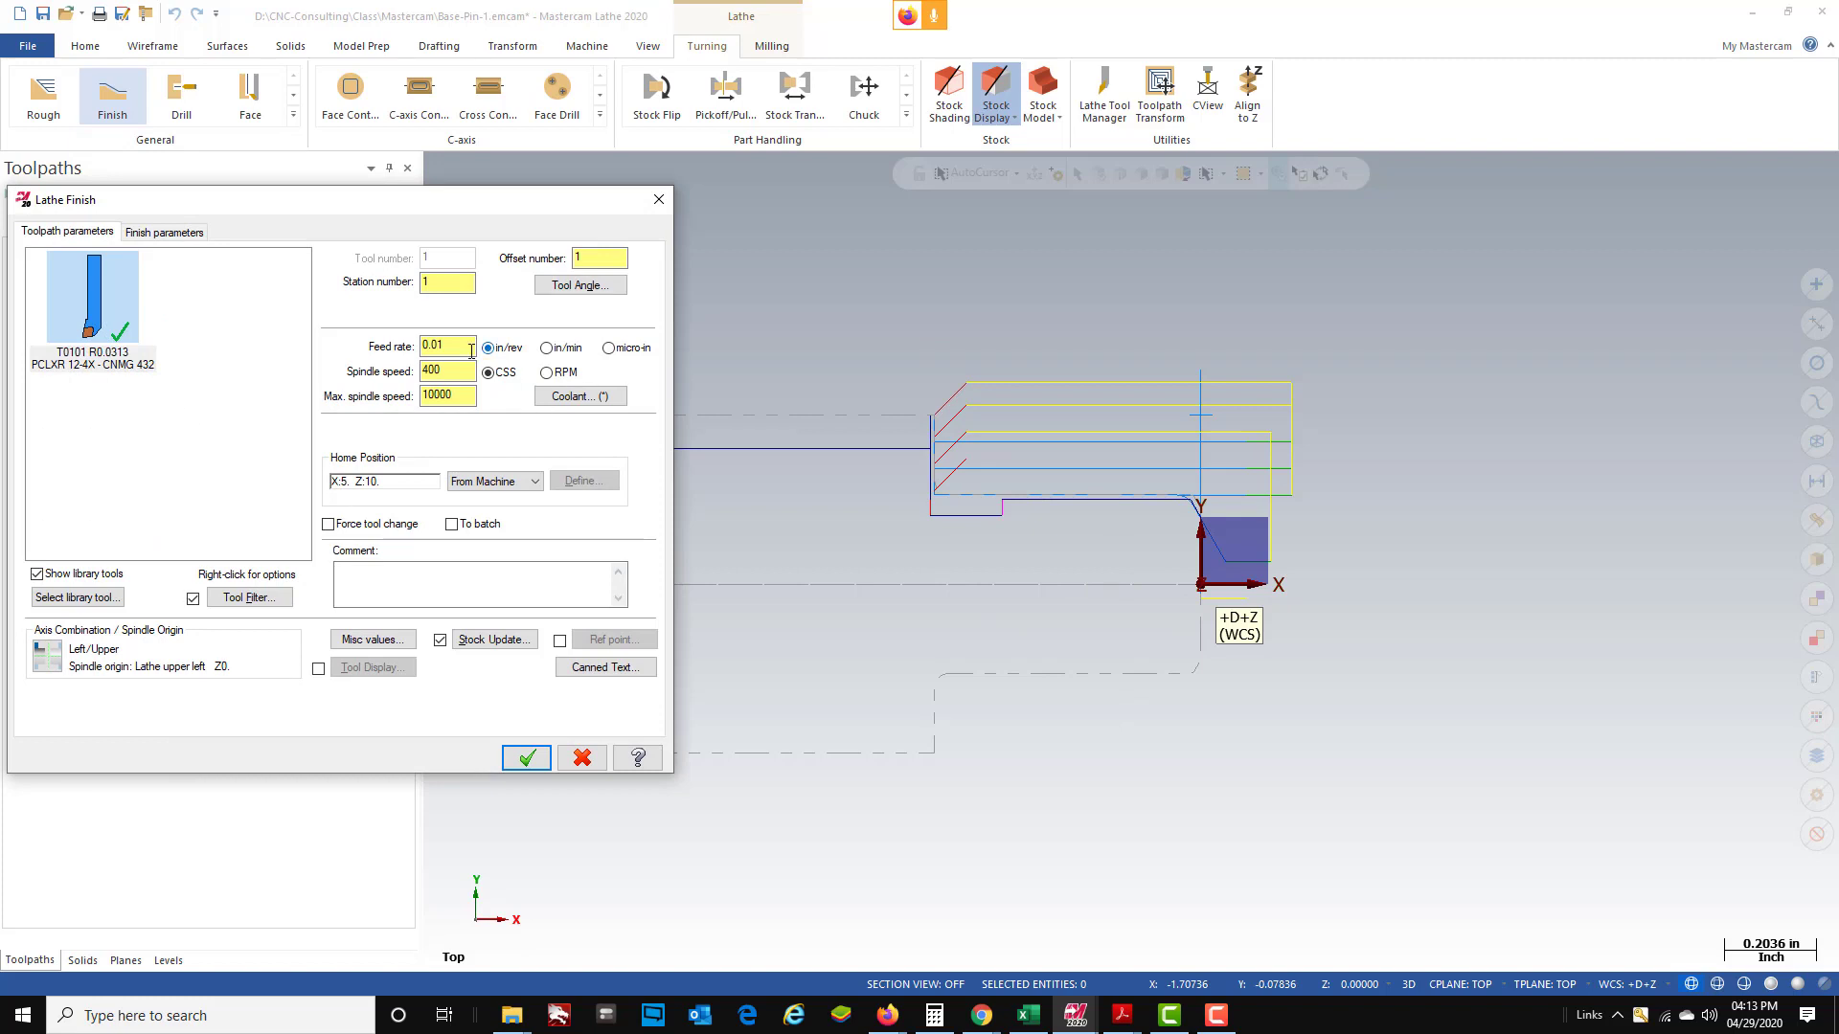
- Set the feed rate of the finish toolpath, keep the default finish parameters and generate the toolpath
drag(471, 351, 362, 350)
key(Tab)
click(164, 233)
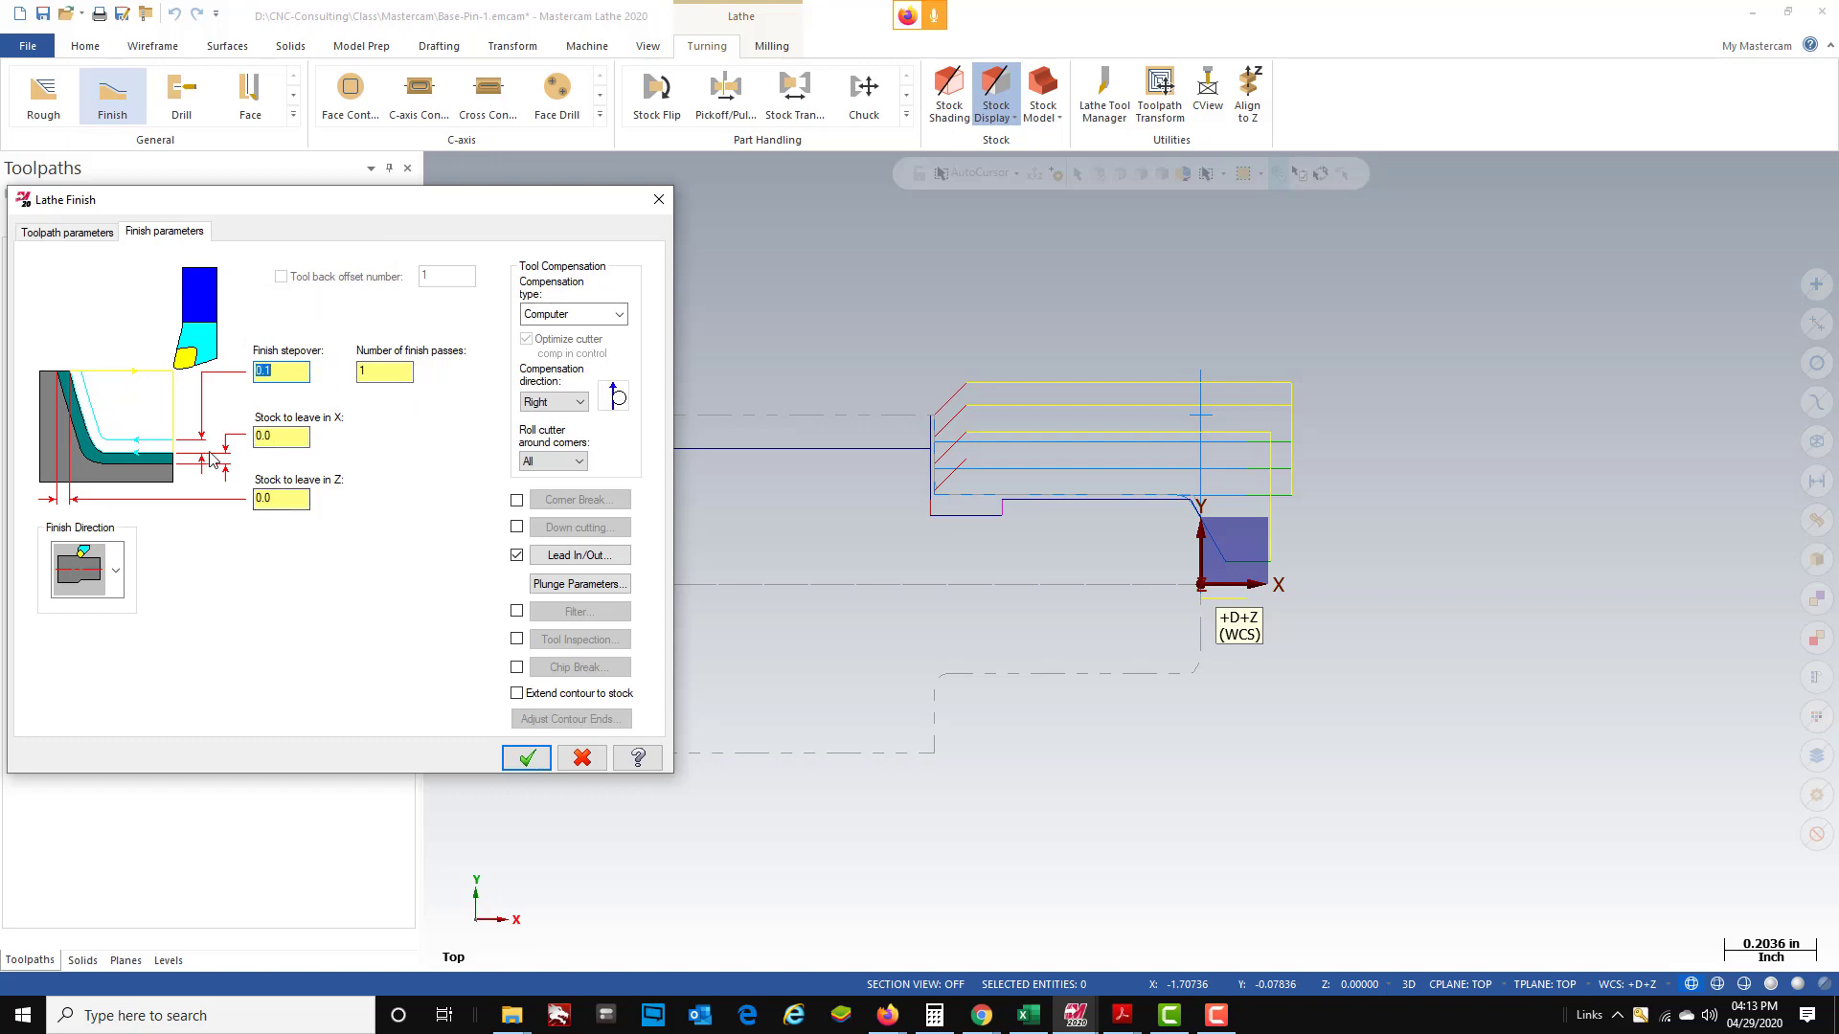
click(527, 757)
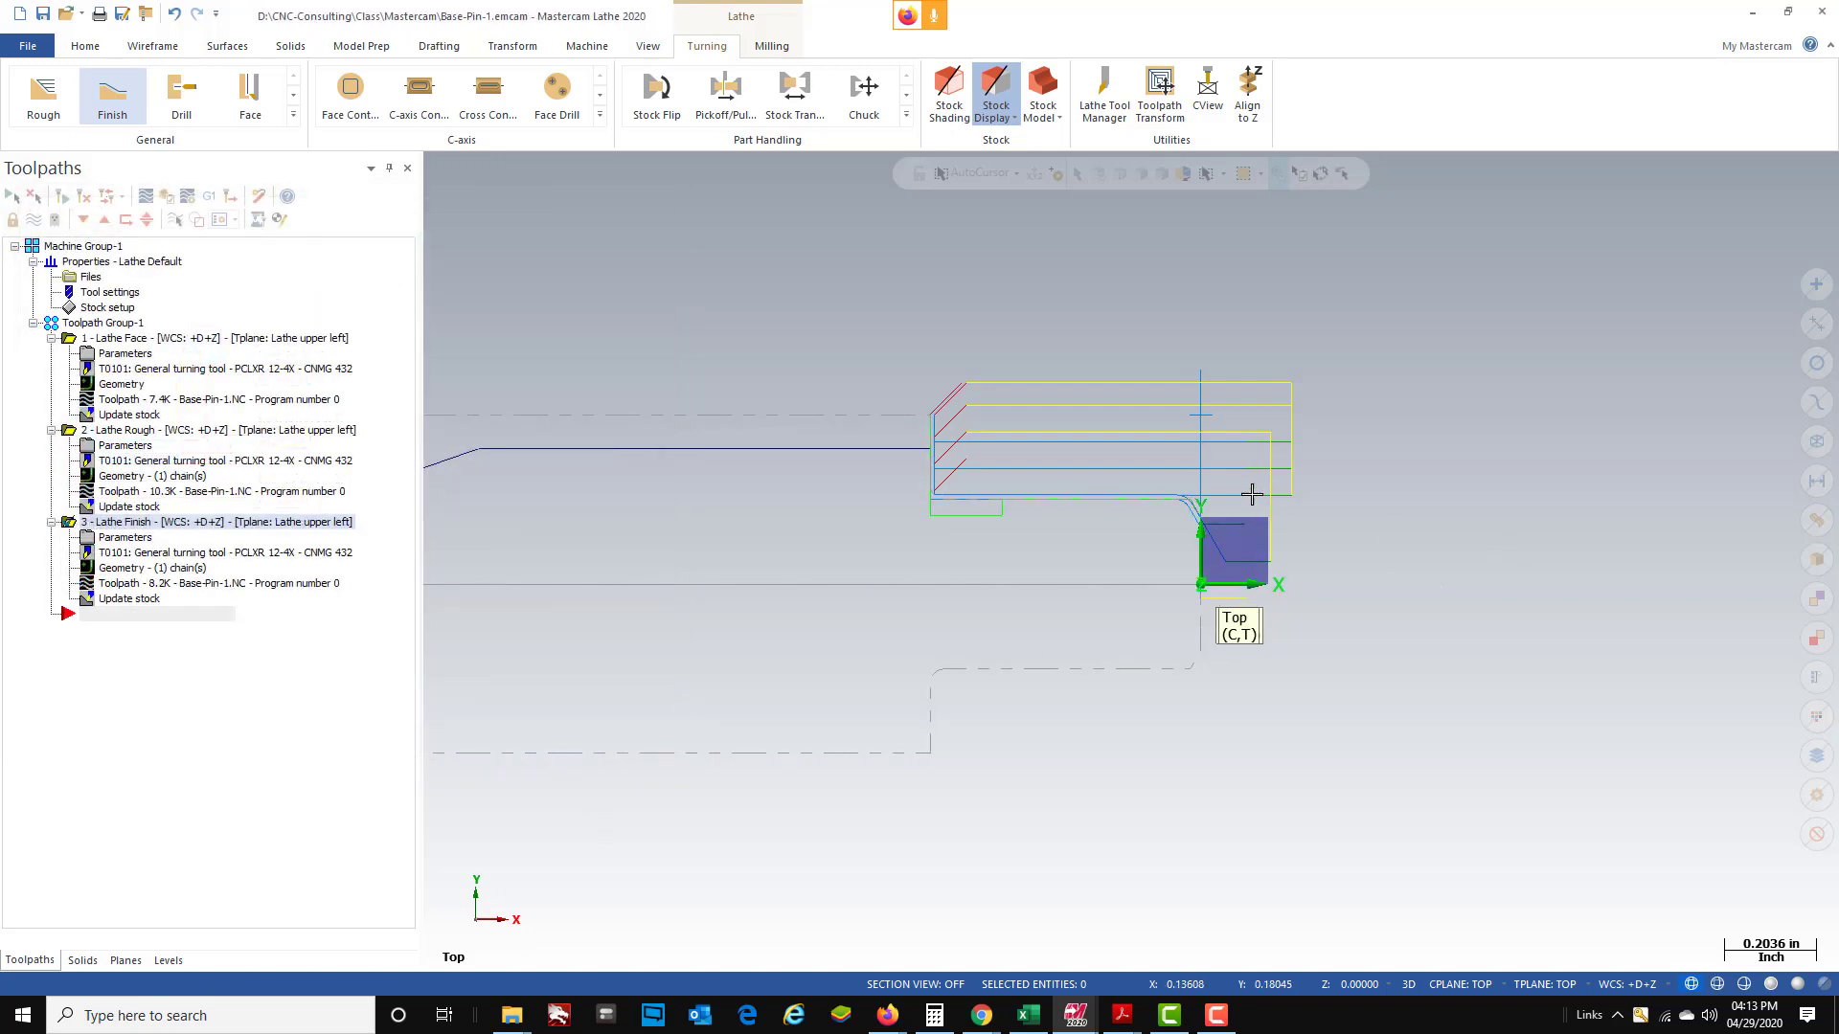
- Hide the displayed moves of the finish, rough and face toolpaths and check the stock outline around the undercut groove
scroll(1252, 494, up, 3)
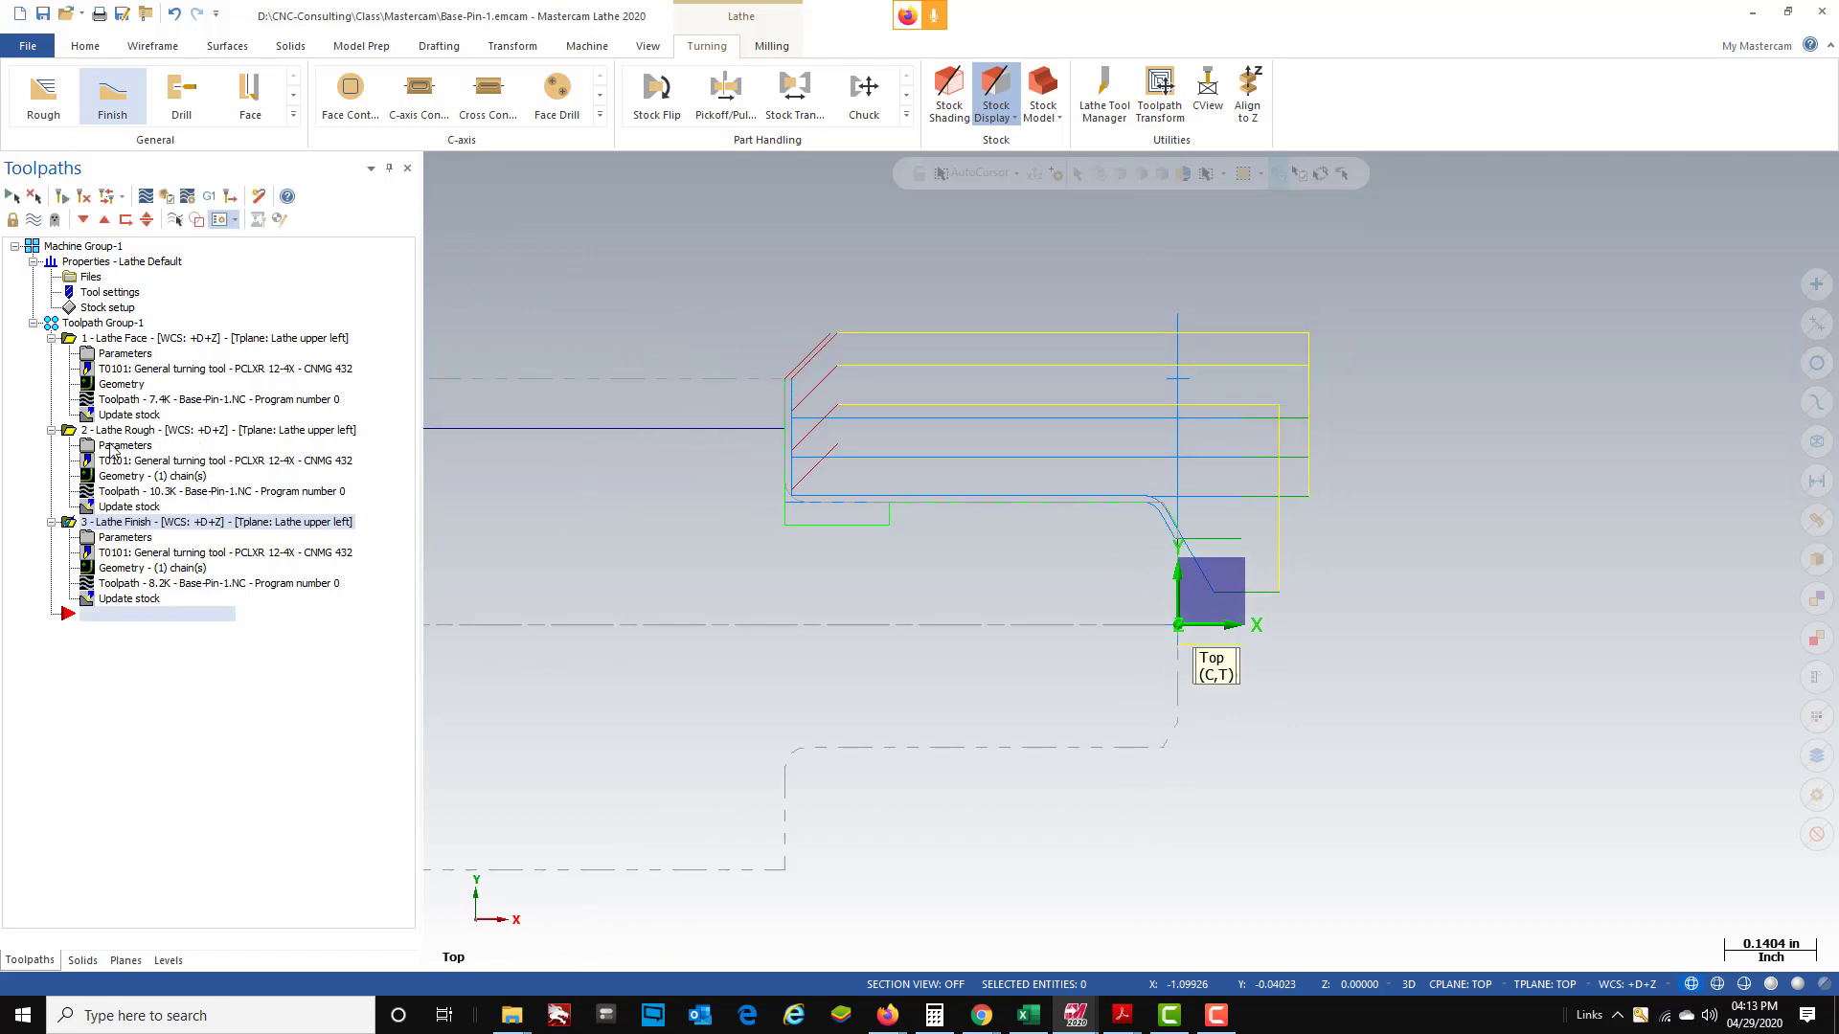
click(34, 219)
click(144, 430)
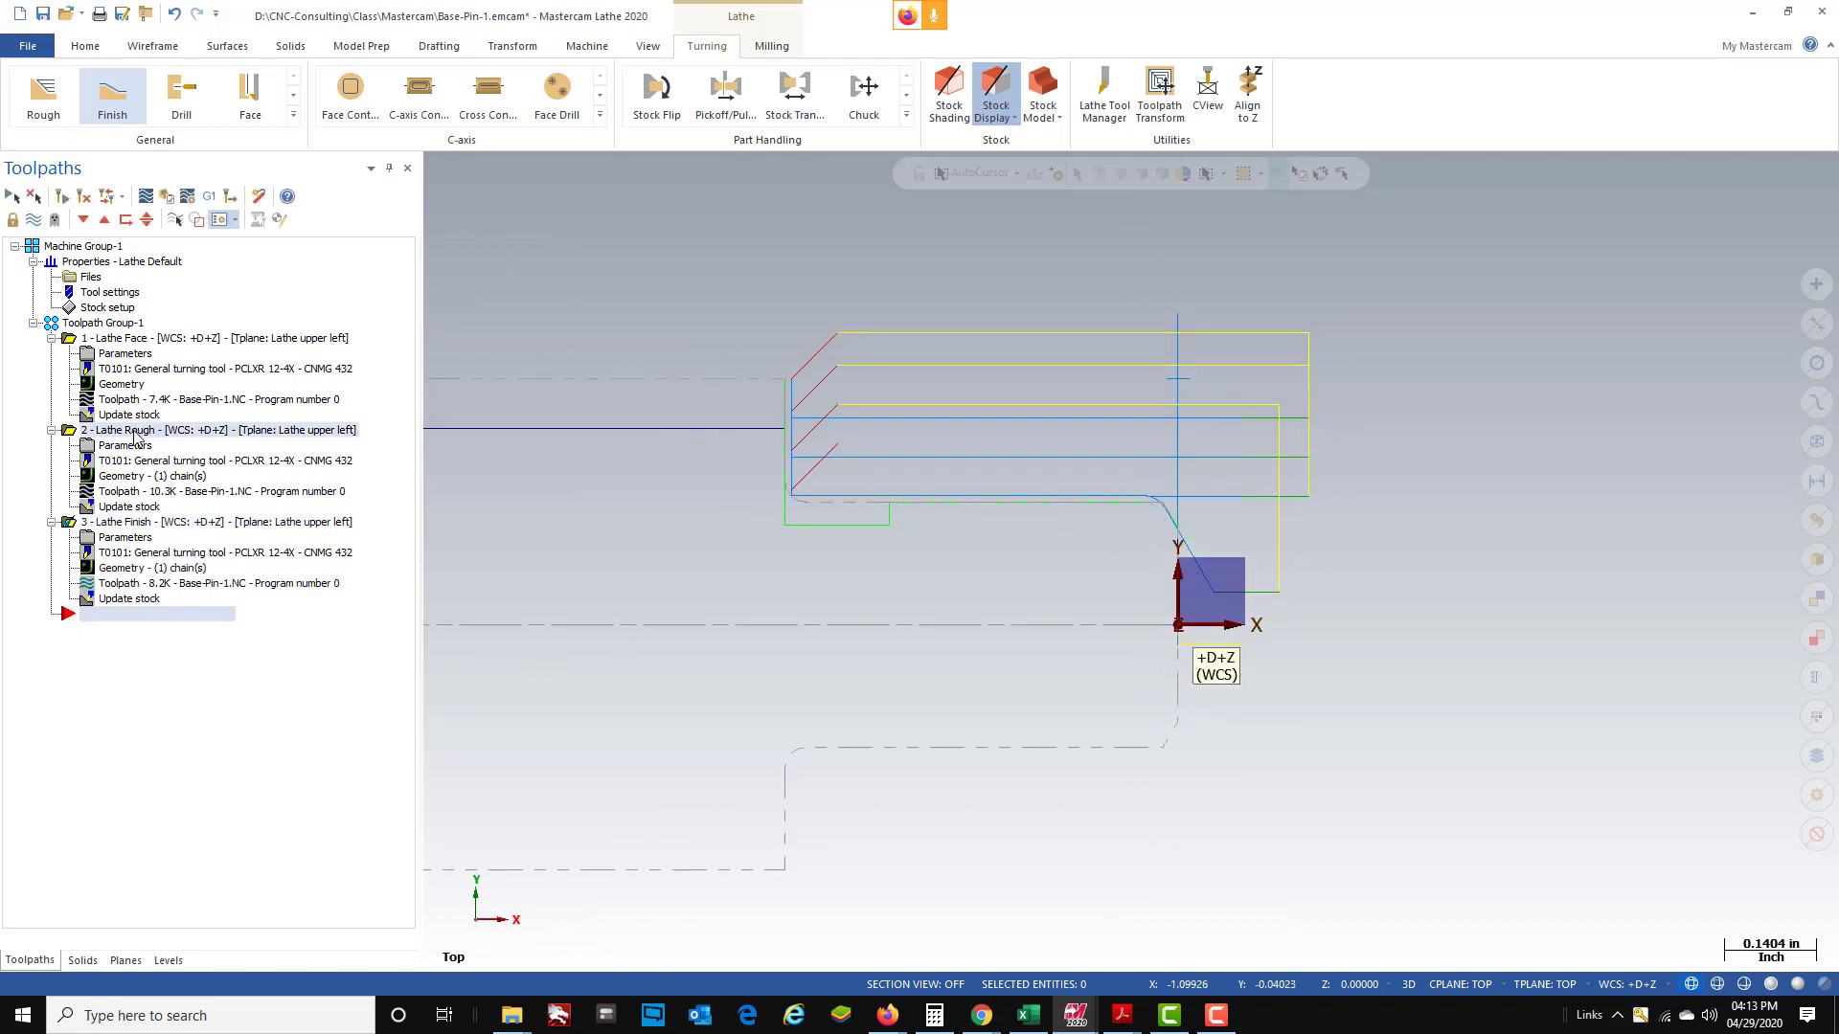
click(34, 220)
click(149, 339)
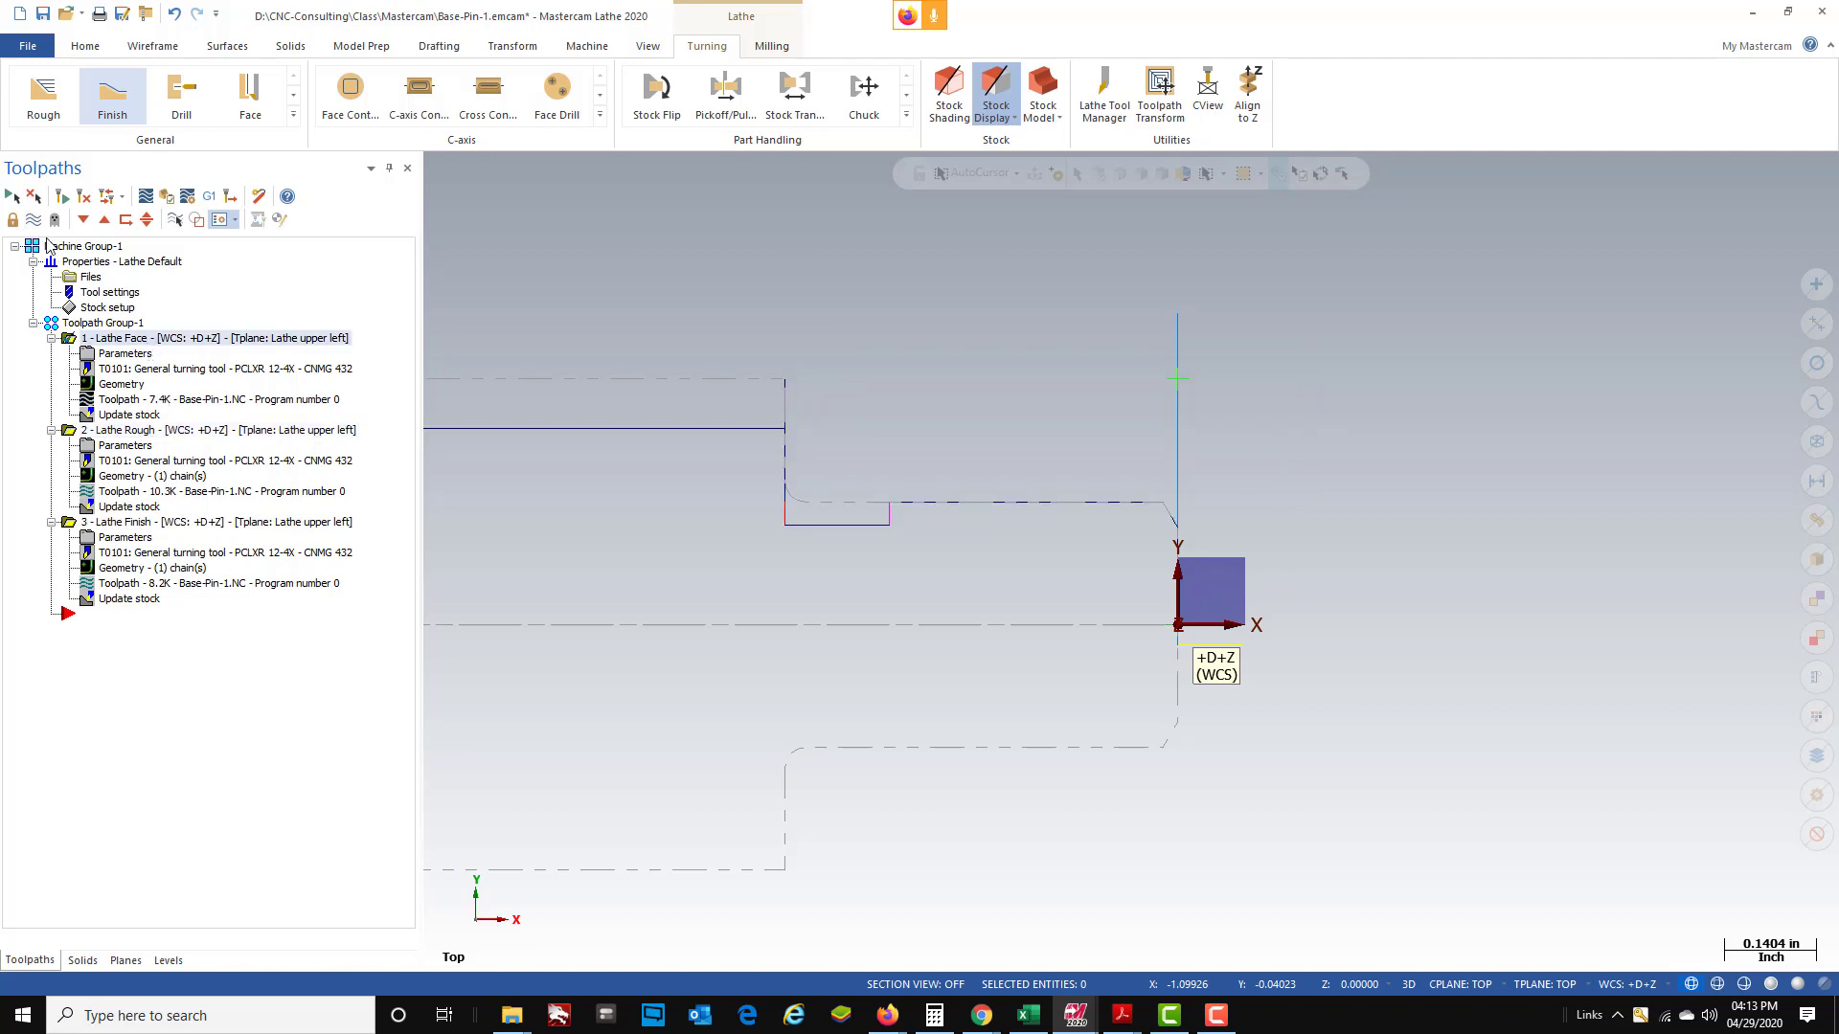
scroll(952, 443, up, 2)
scroll(952, 601, down, 3)
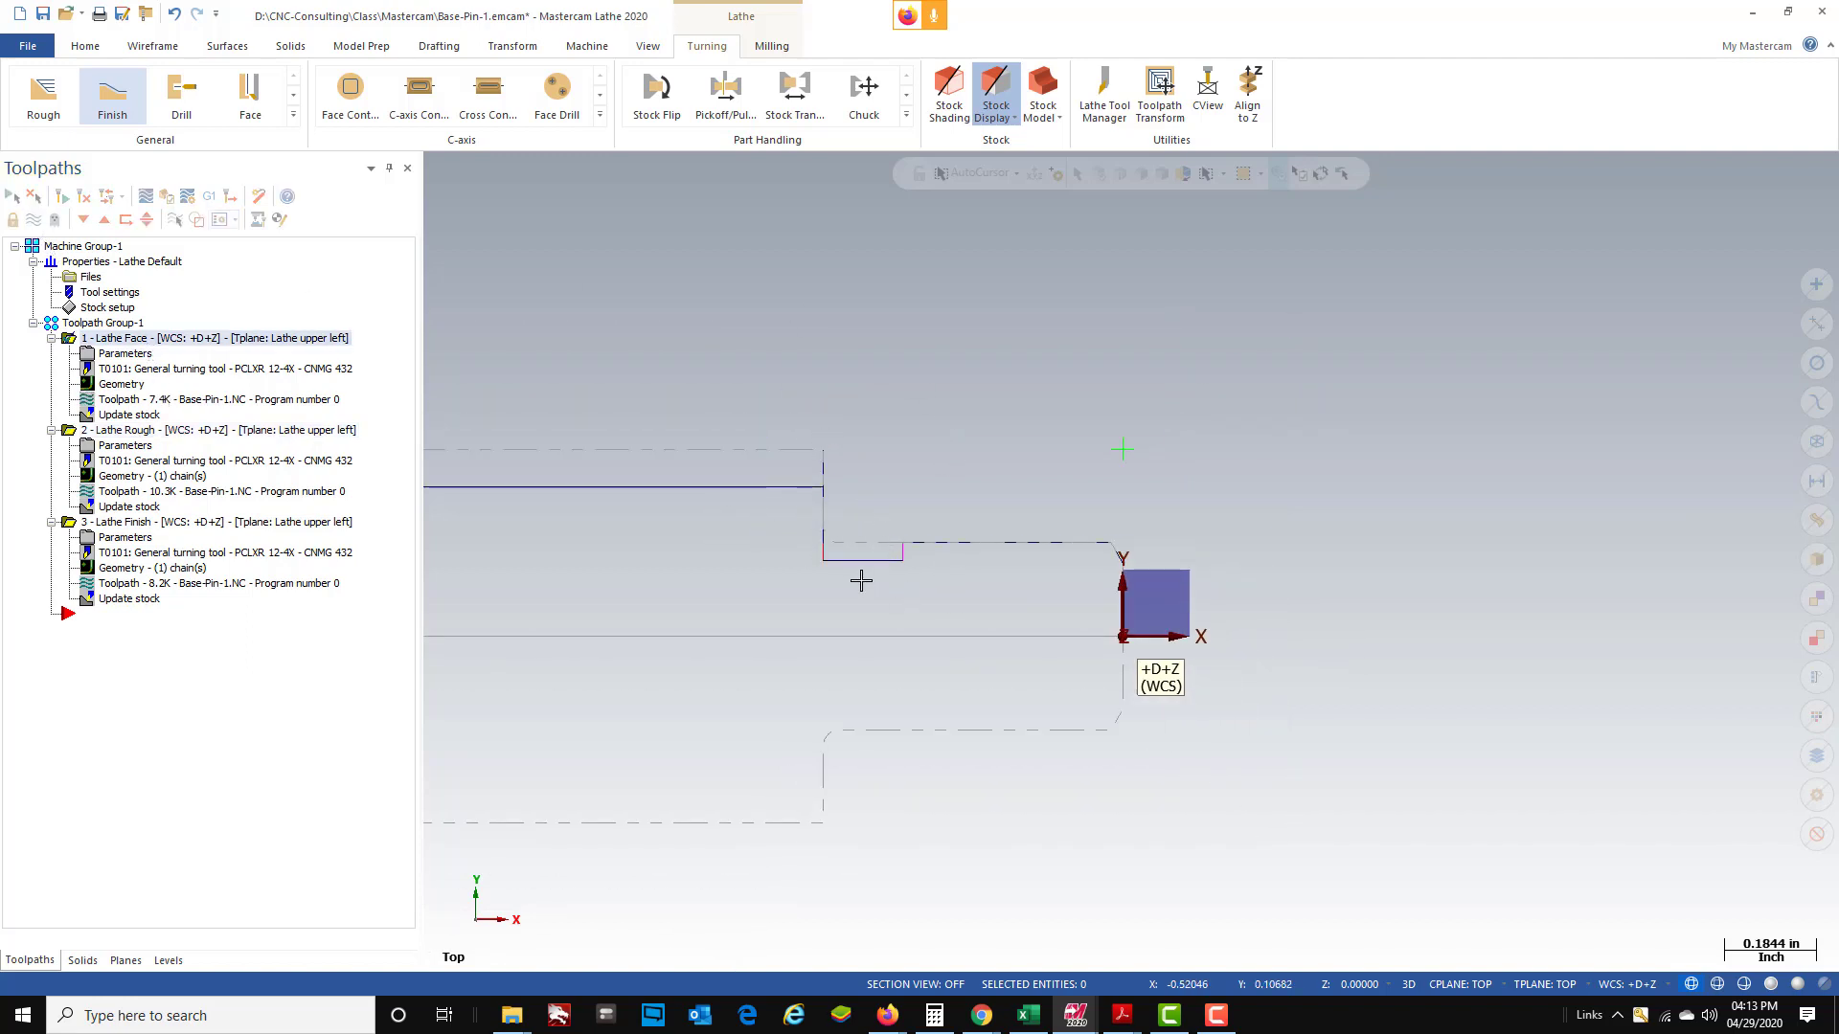
scroll(821, 375, down, 2)
scroll(828, 483, up, 2)
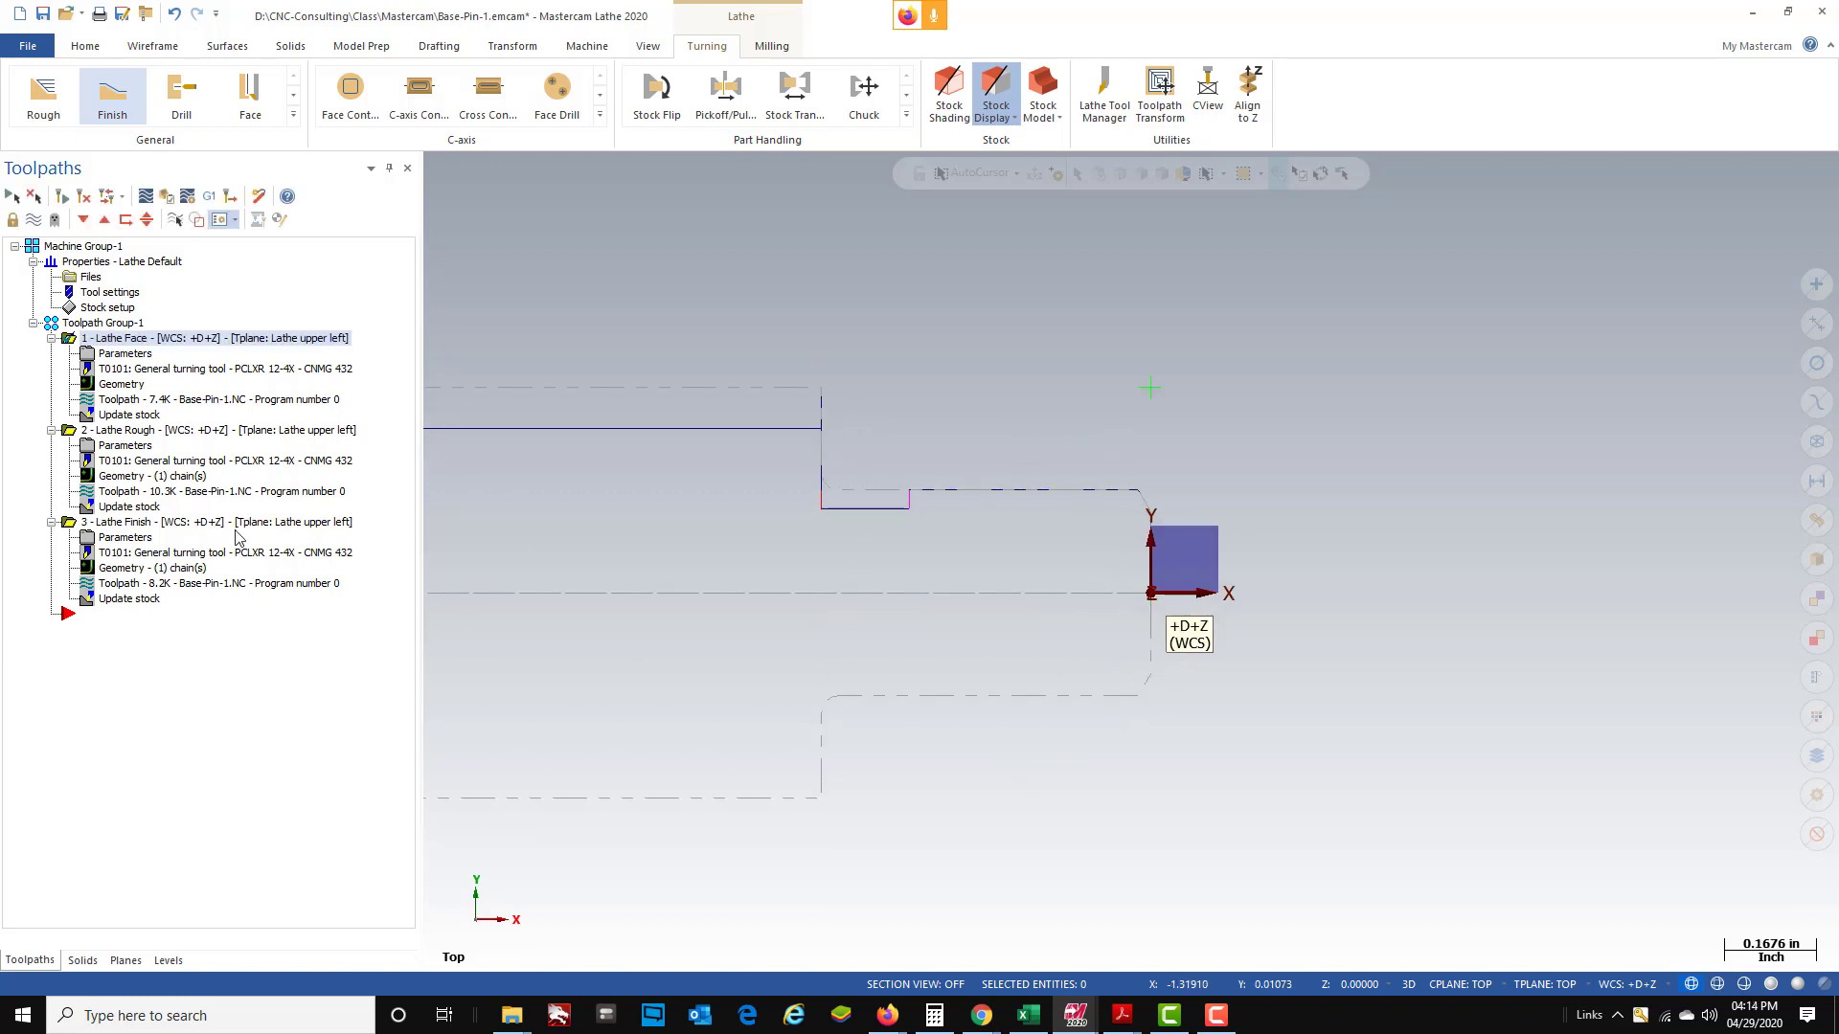
- Move the insert arrow to just after the rough operation to compare the stock outline, and return it below the finish operation
click(68, 616)
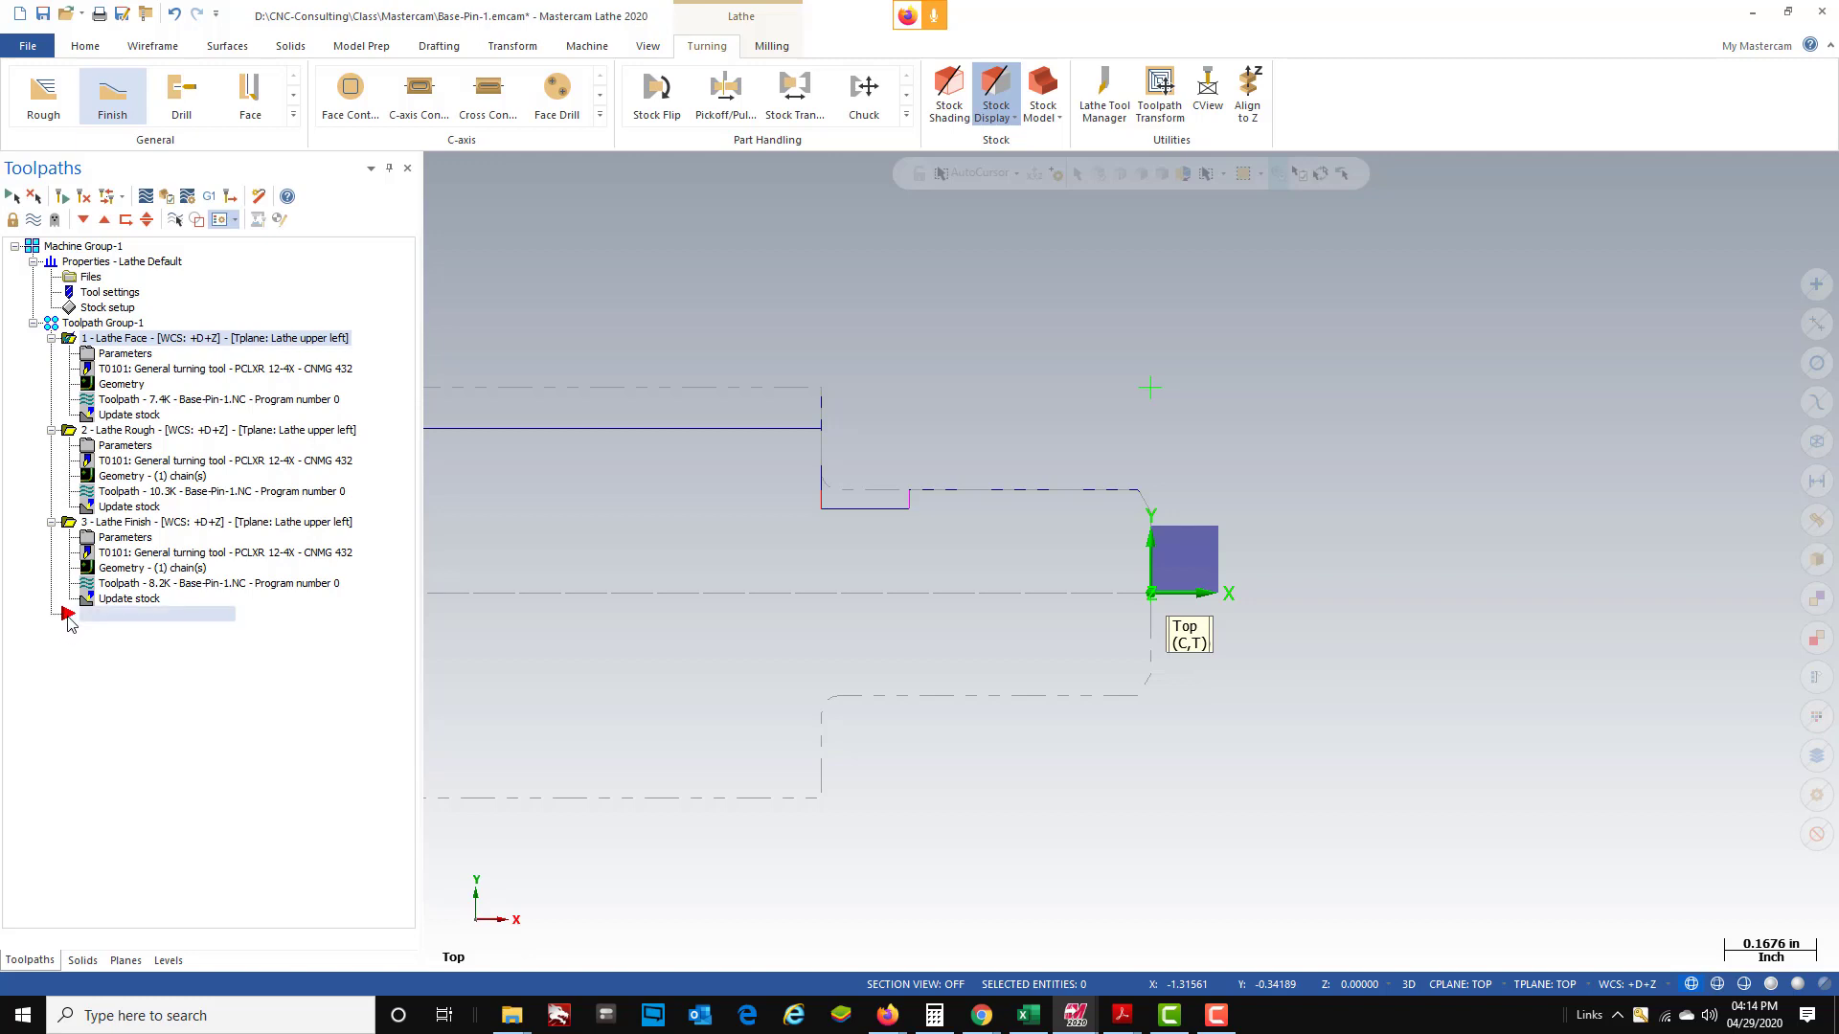
drag(68, 616, 67, 430)
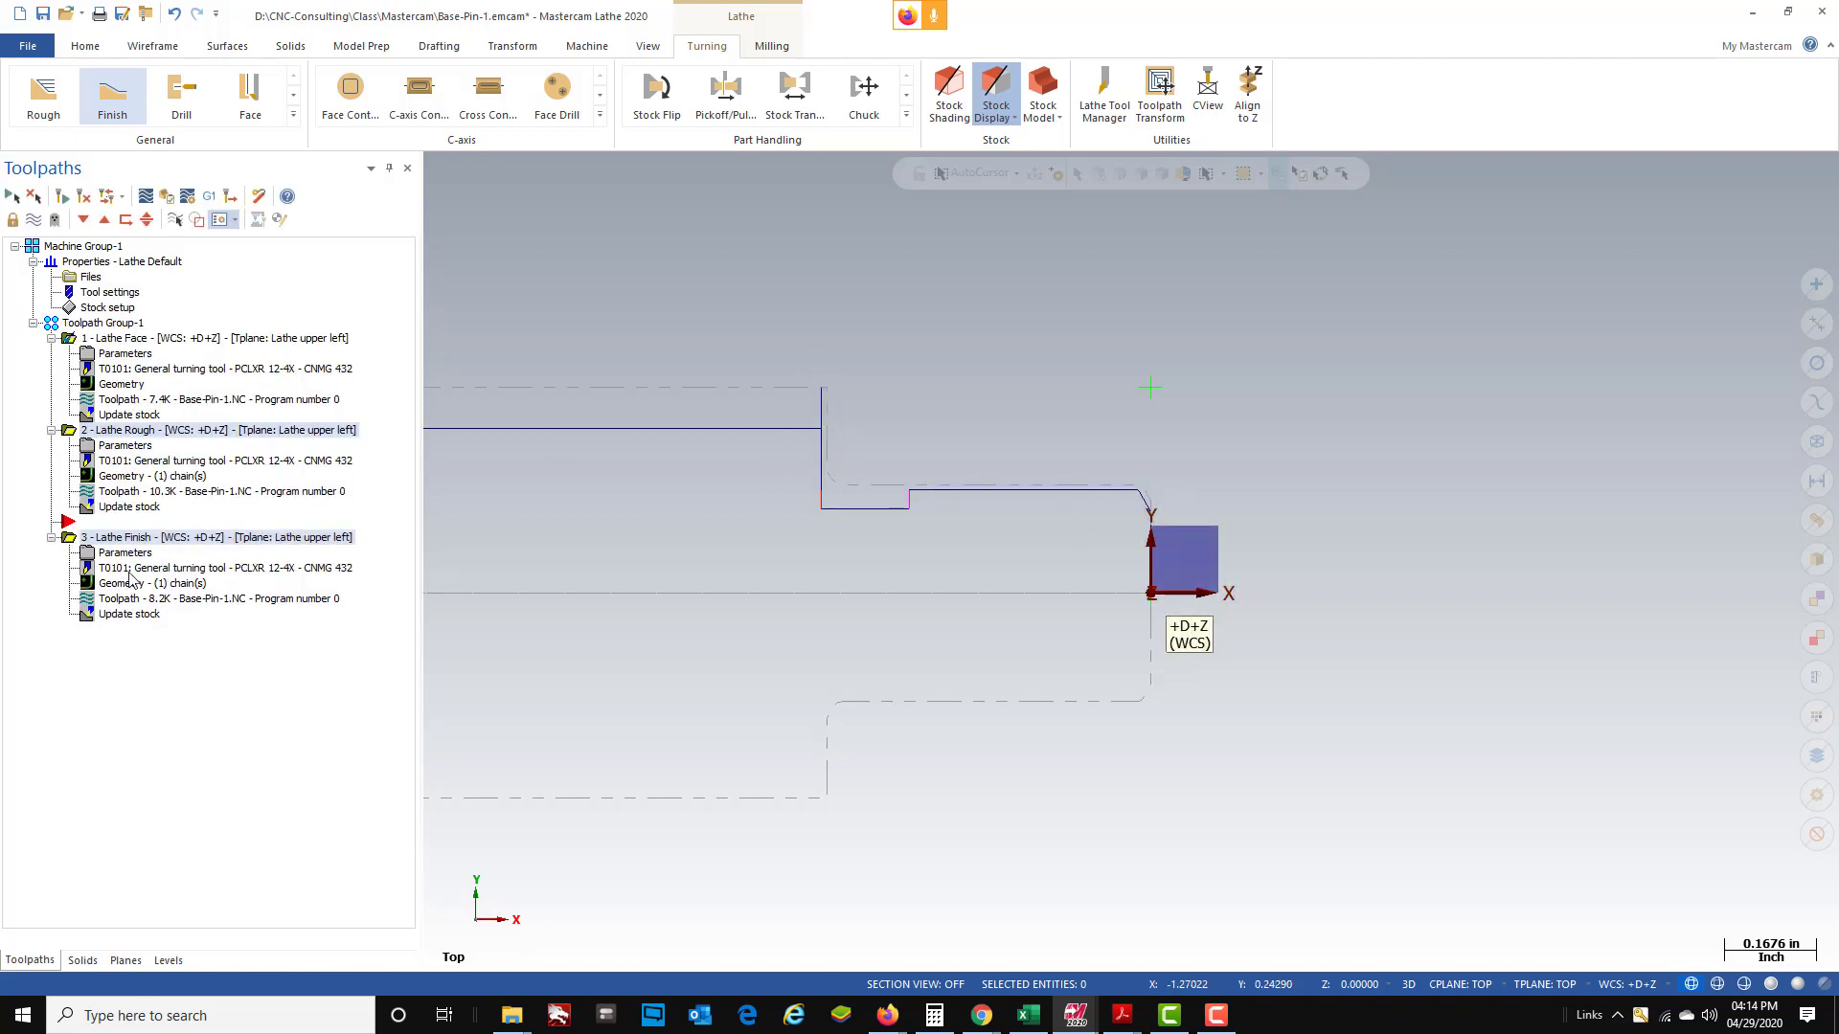
drag(67, 525, 92, 659)
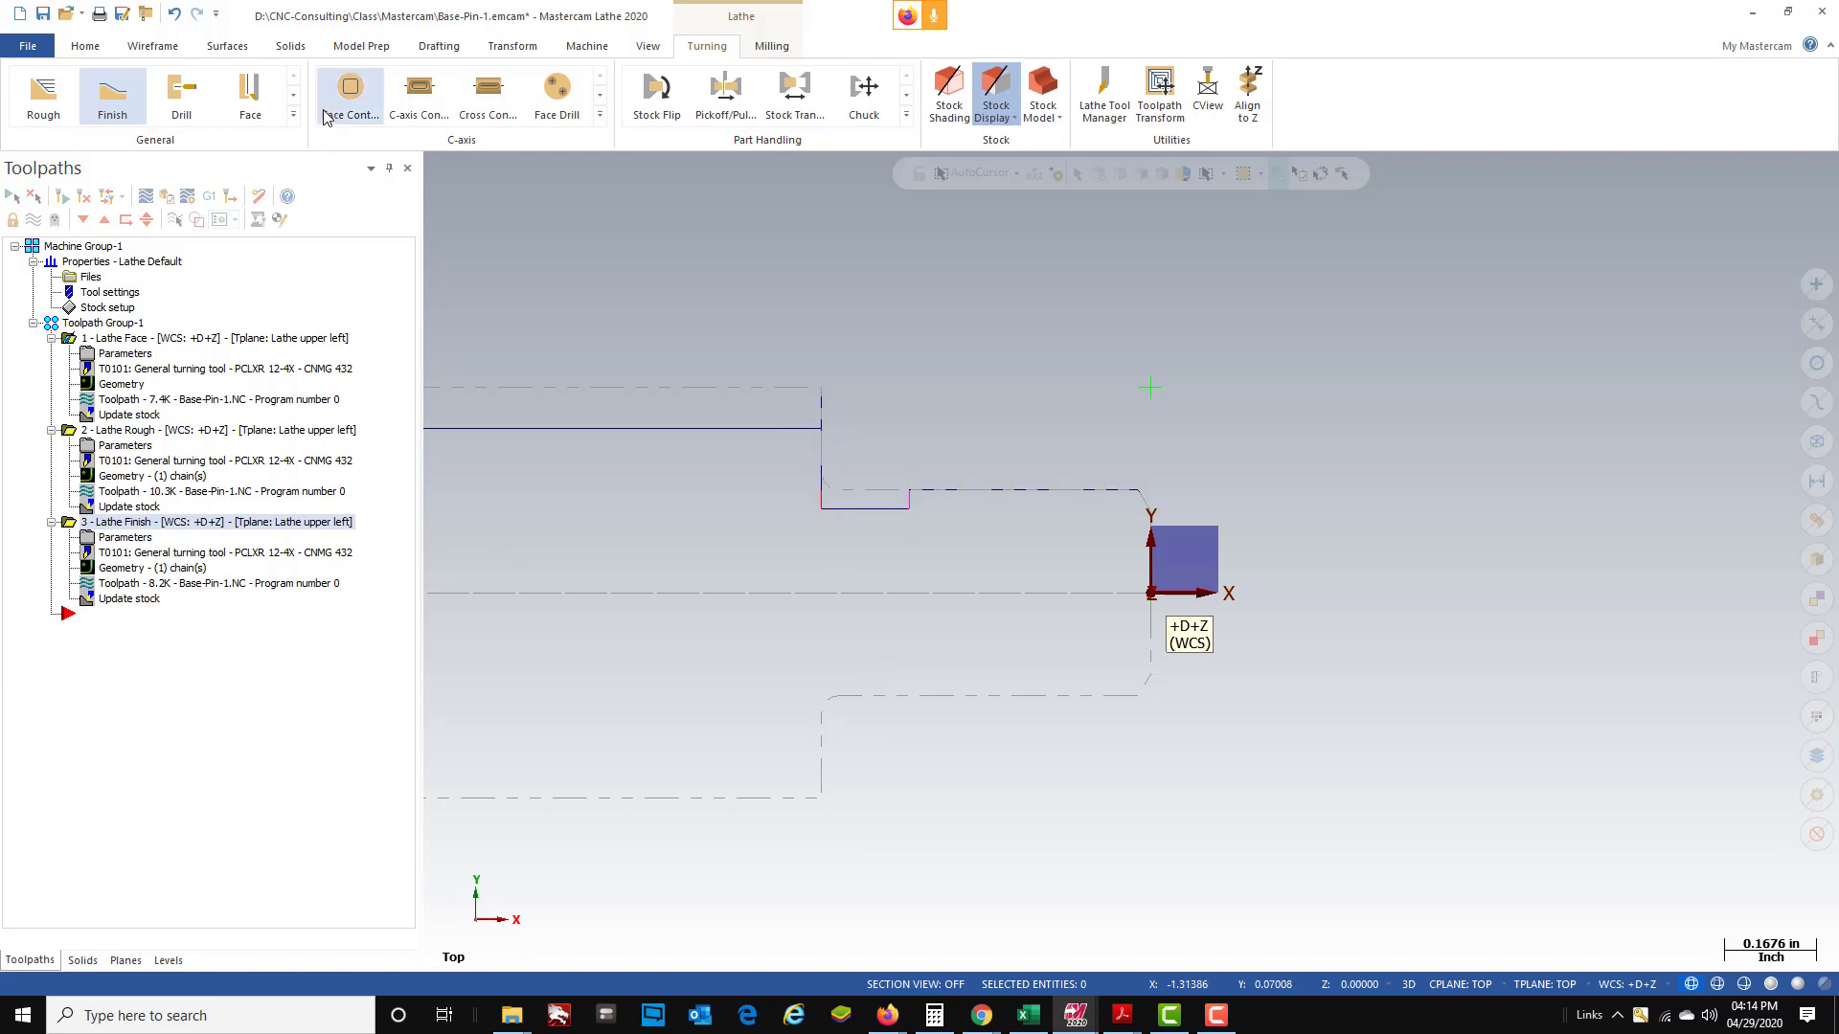
- Start a Lathe Groove toolpath defined by Chain and partially chain from the vertical shoulder line to the groove's short front wall
click(293, 115)
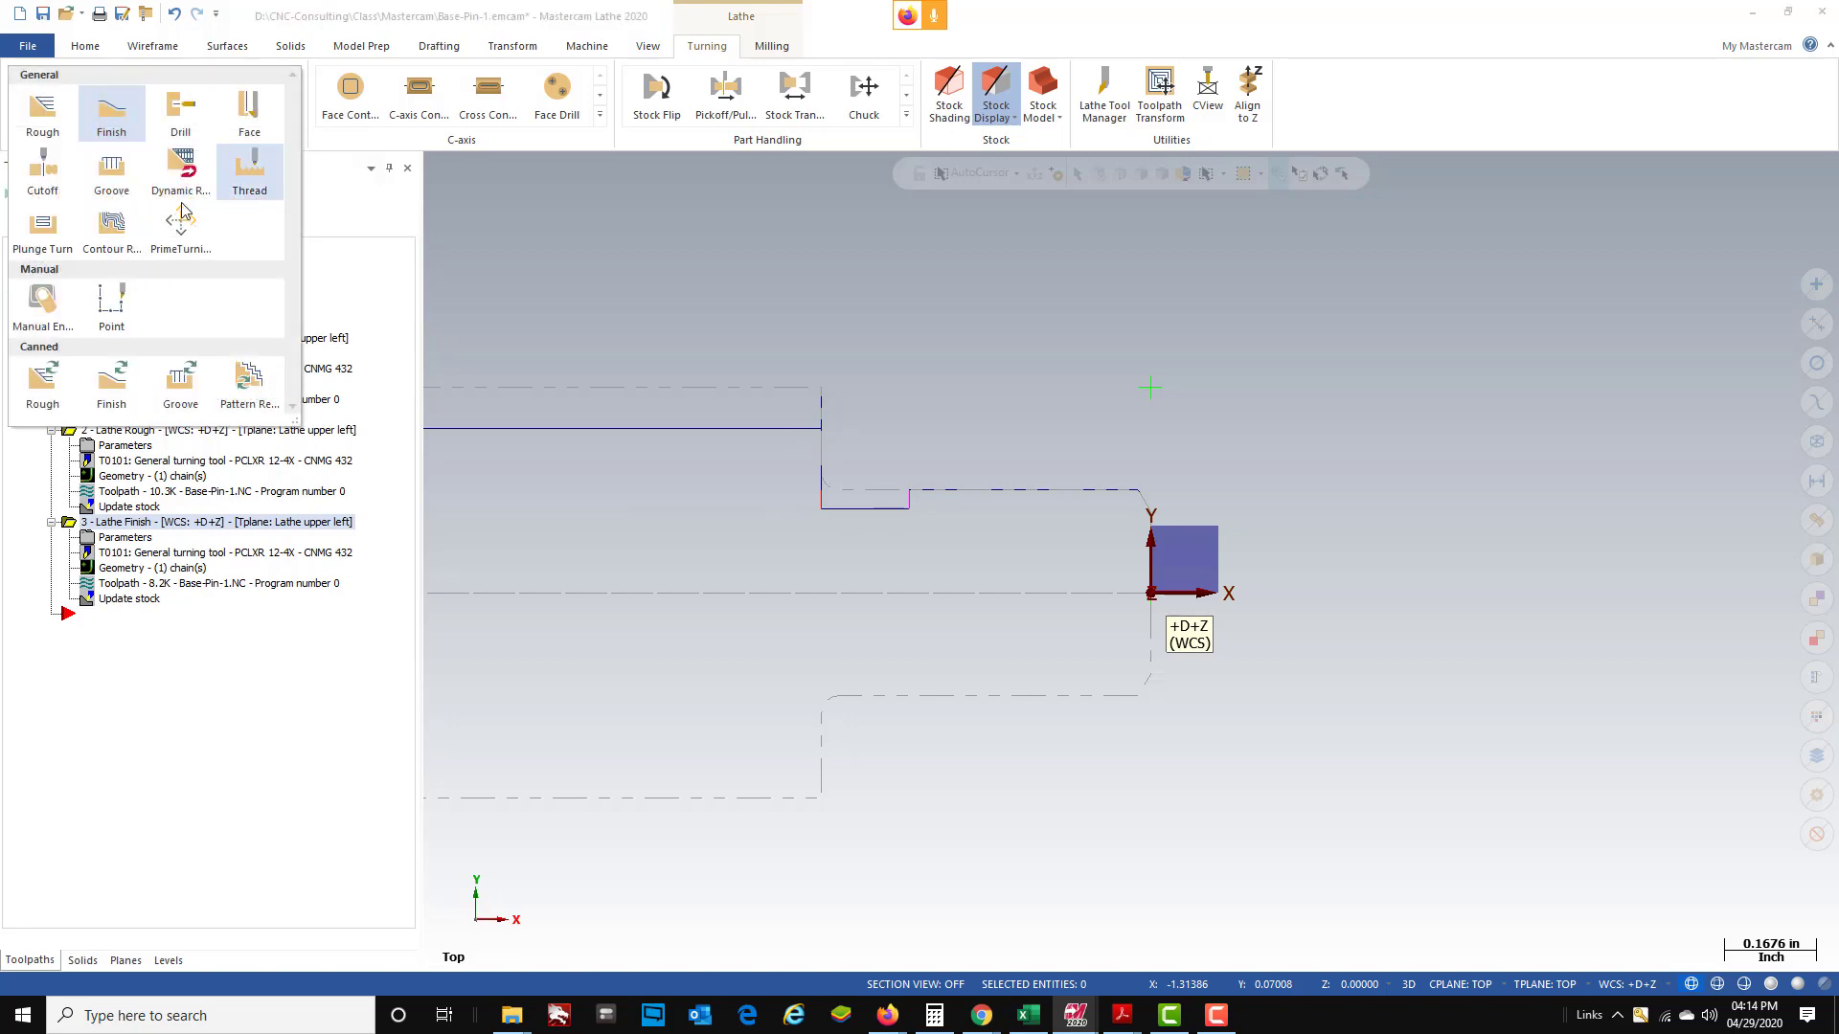
click(113, 182)
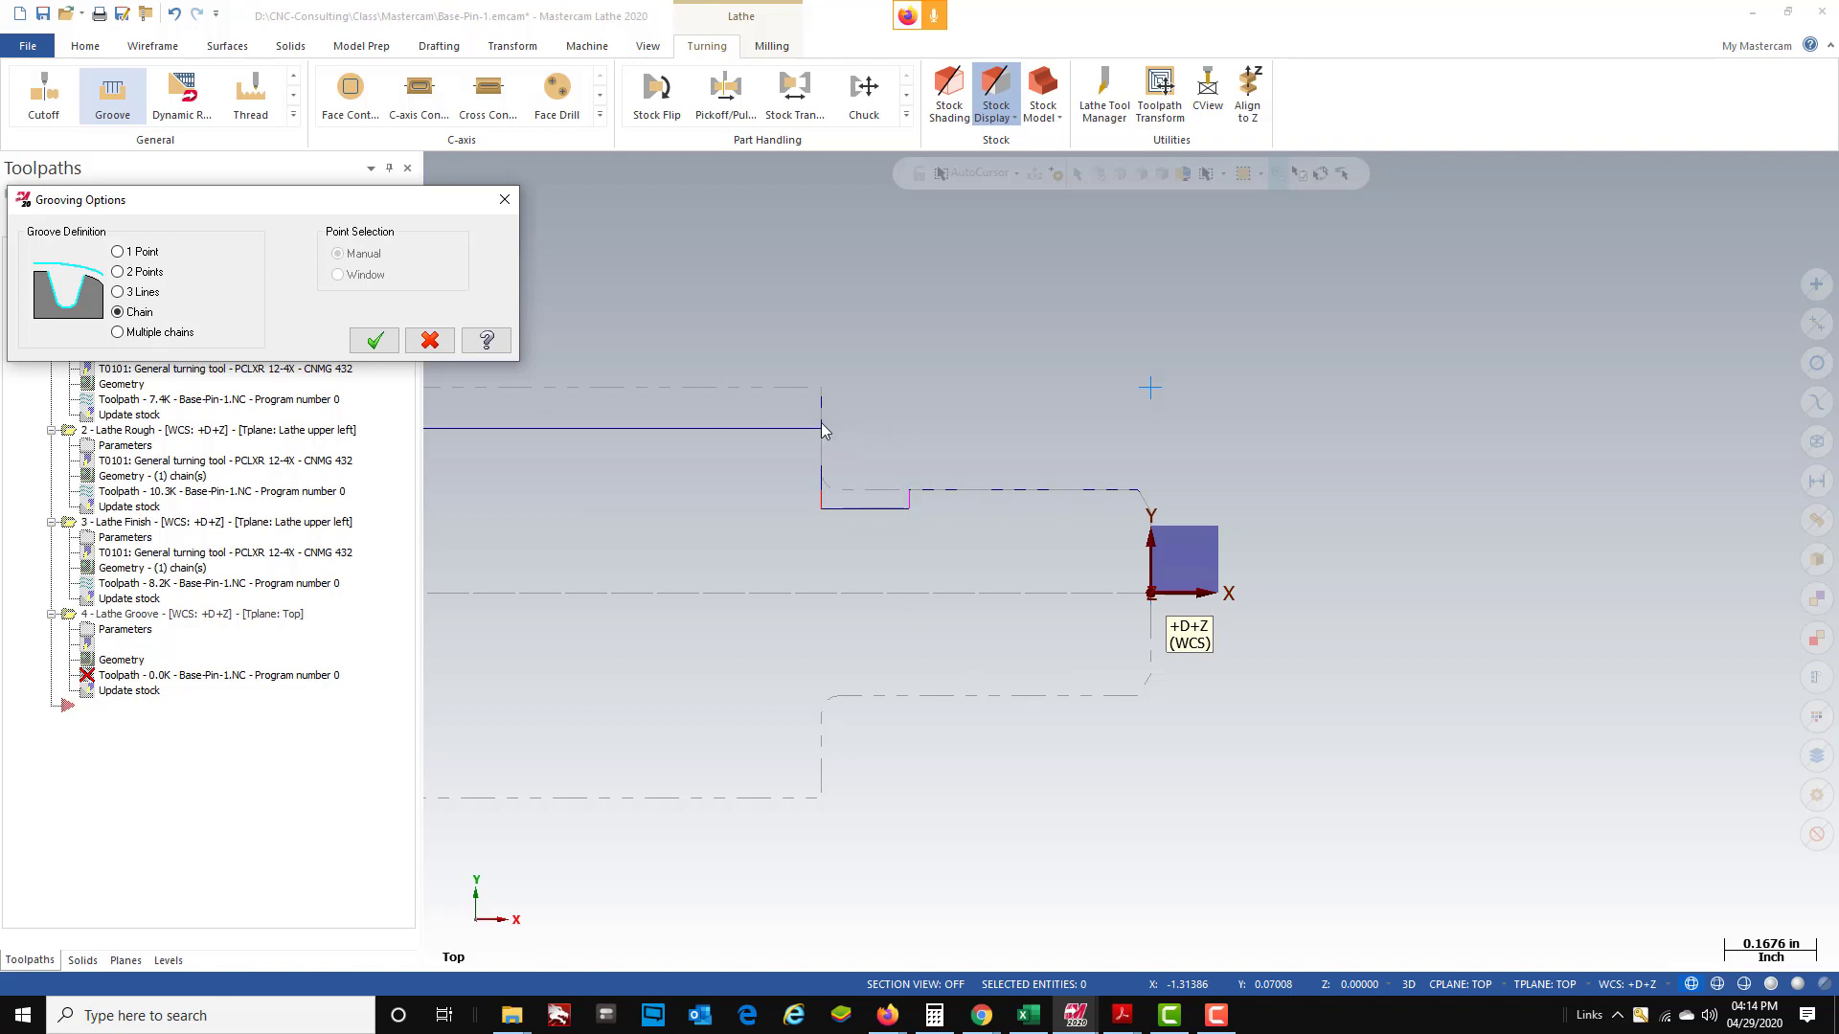
click(375, 340)
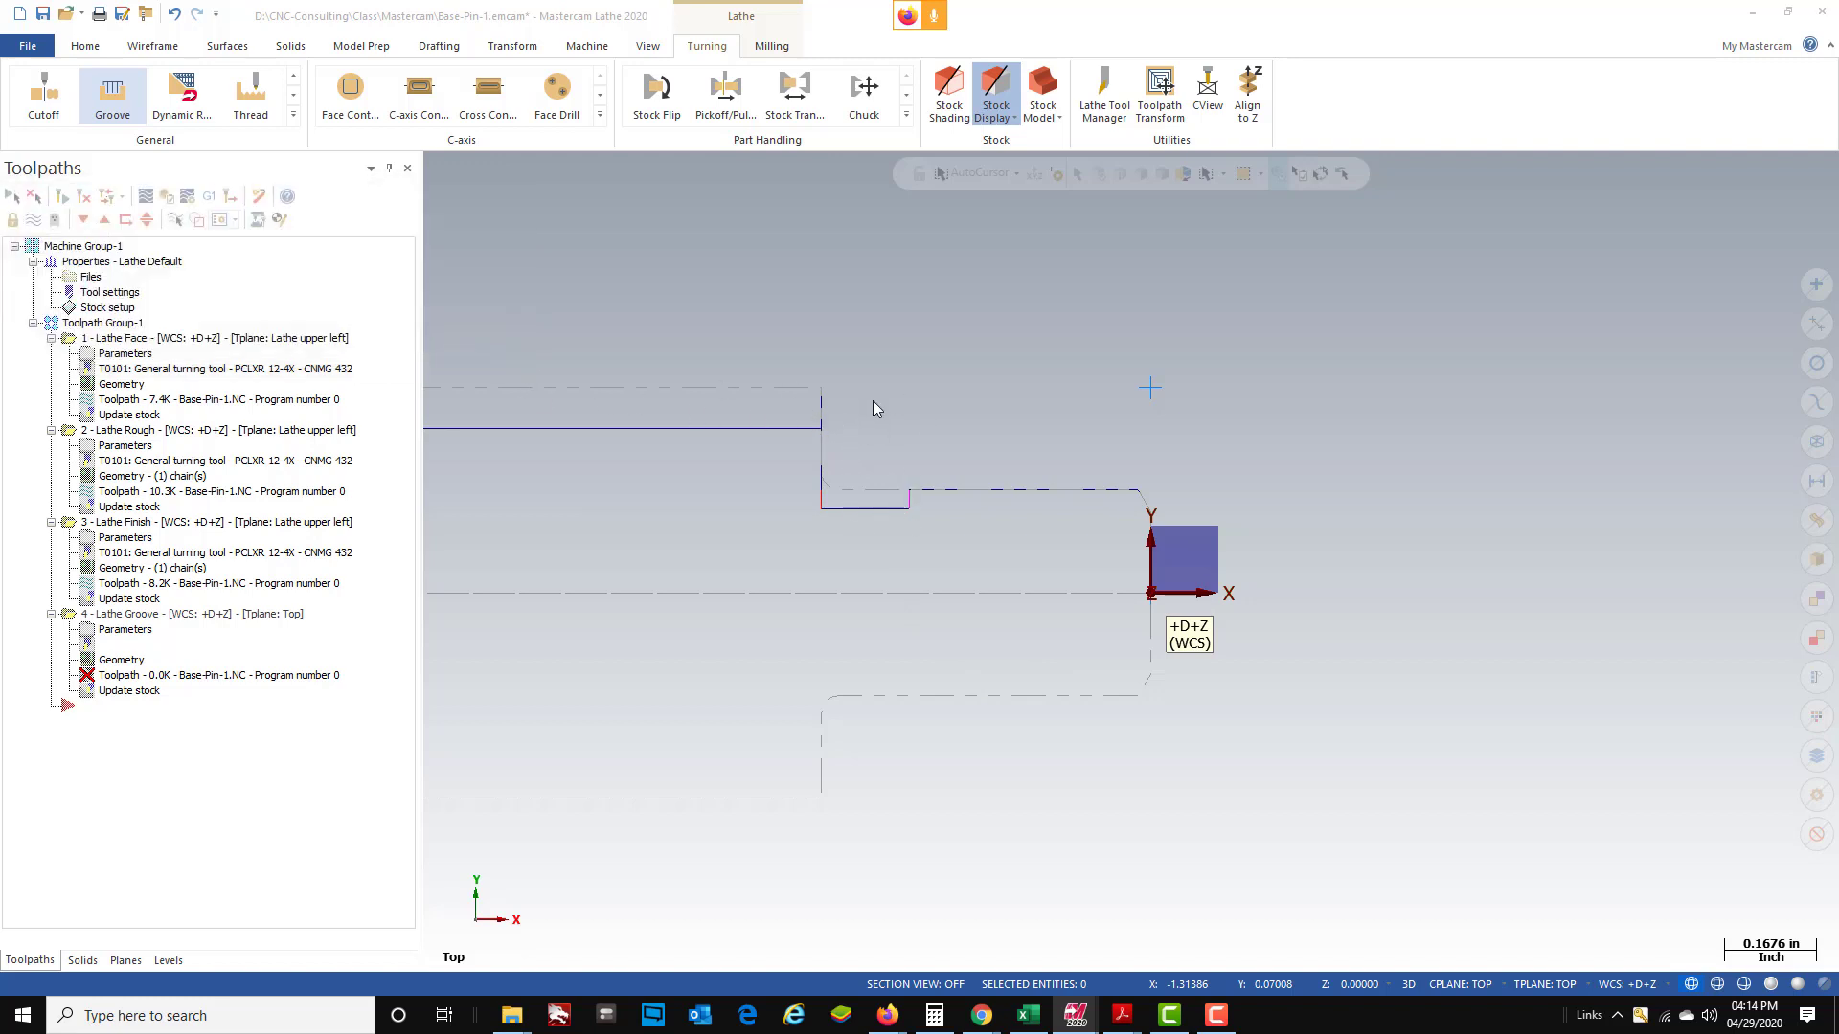
click(820, 407)
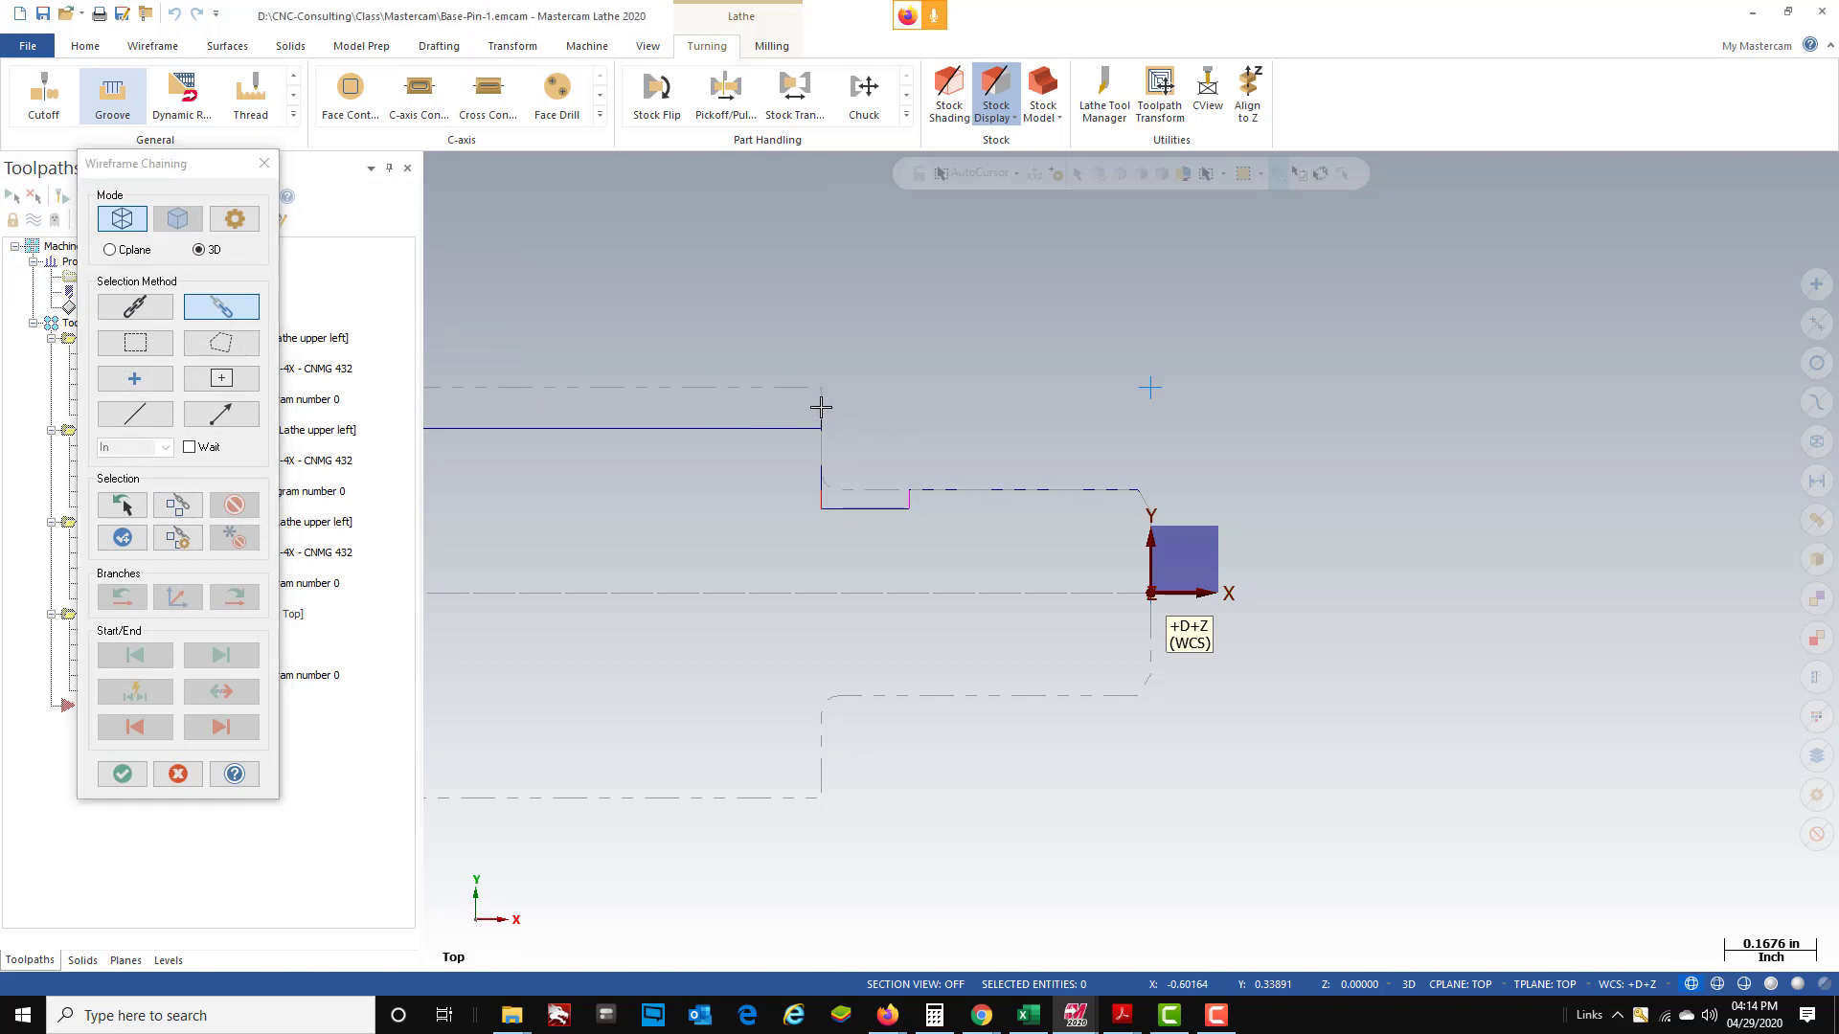
click(910, 501)
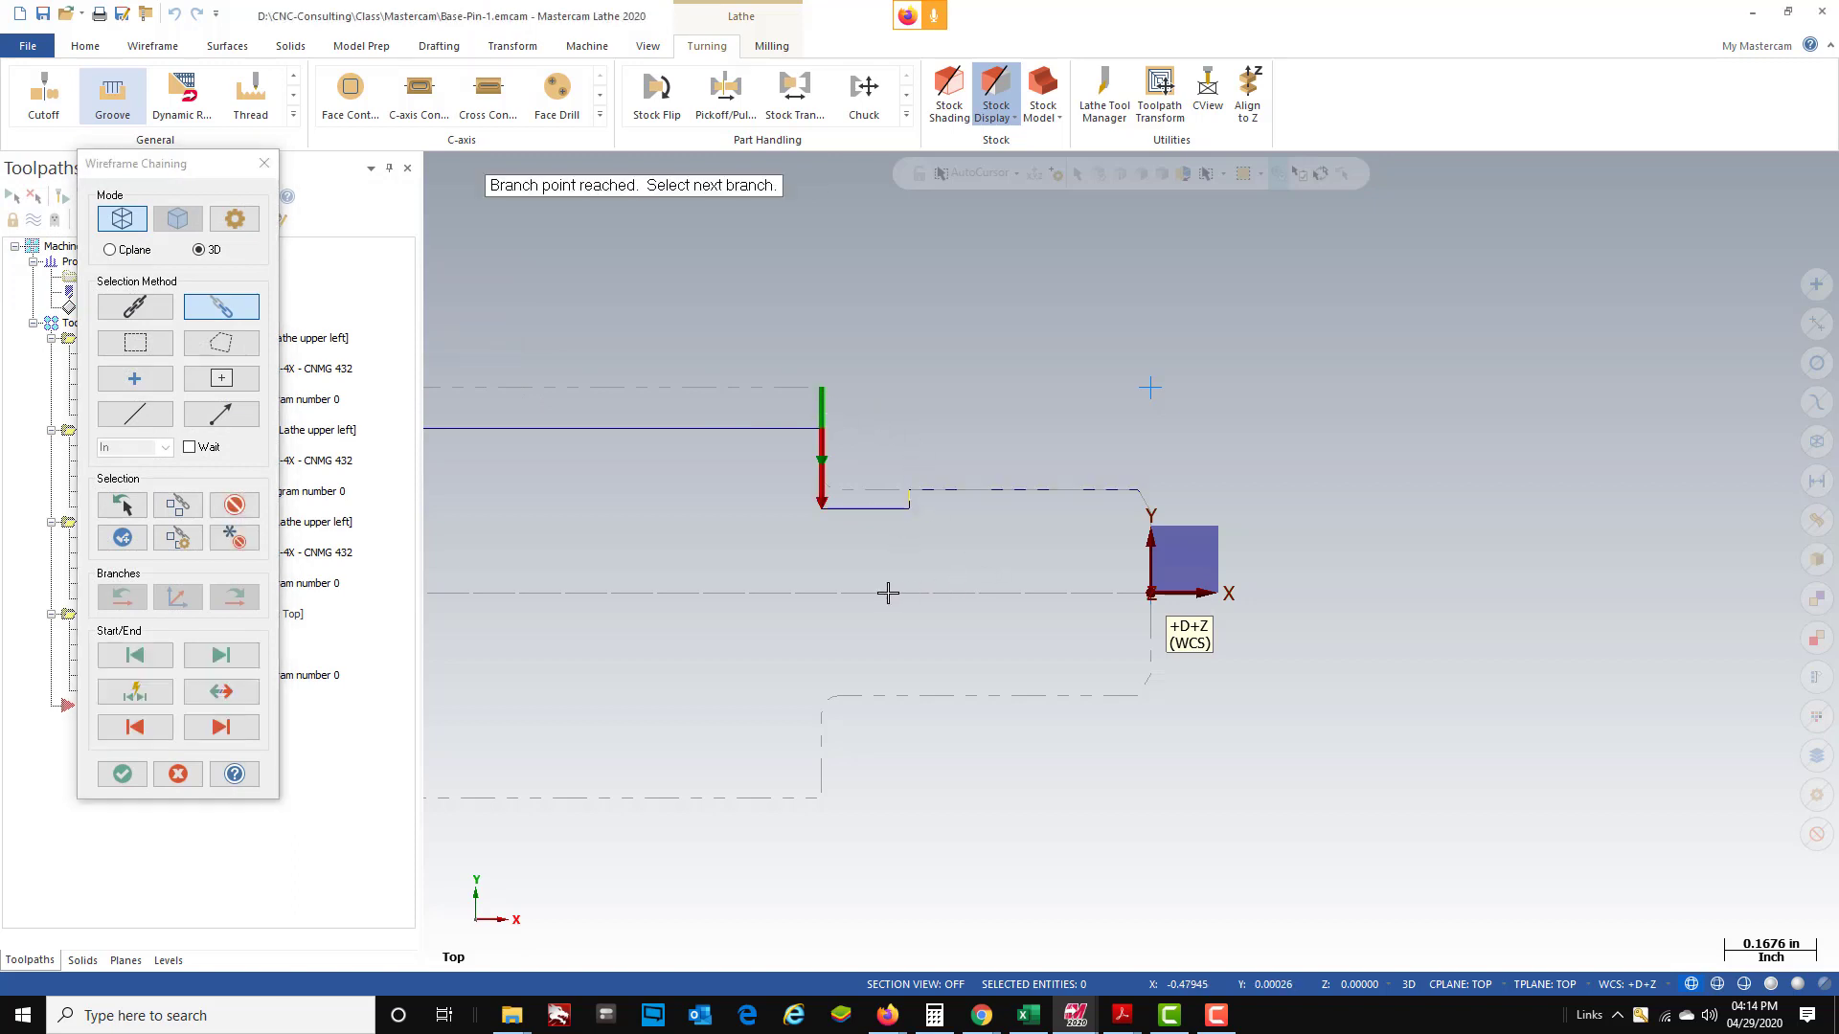
scroll(891, 575, up, 4)
click(929, 414)
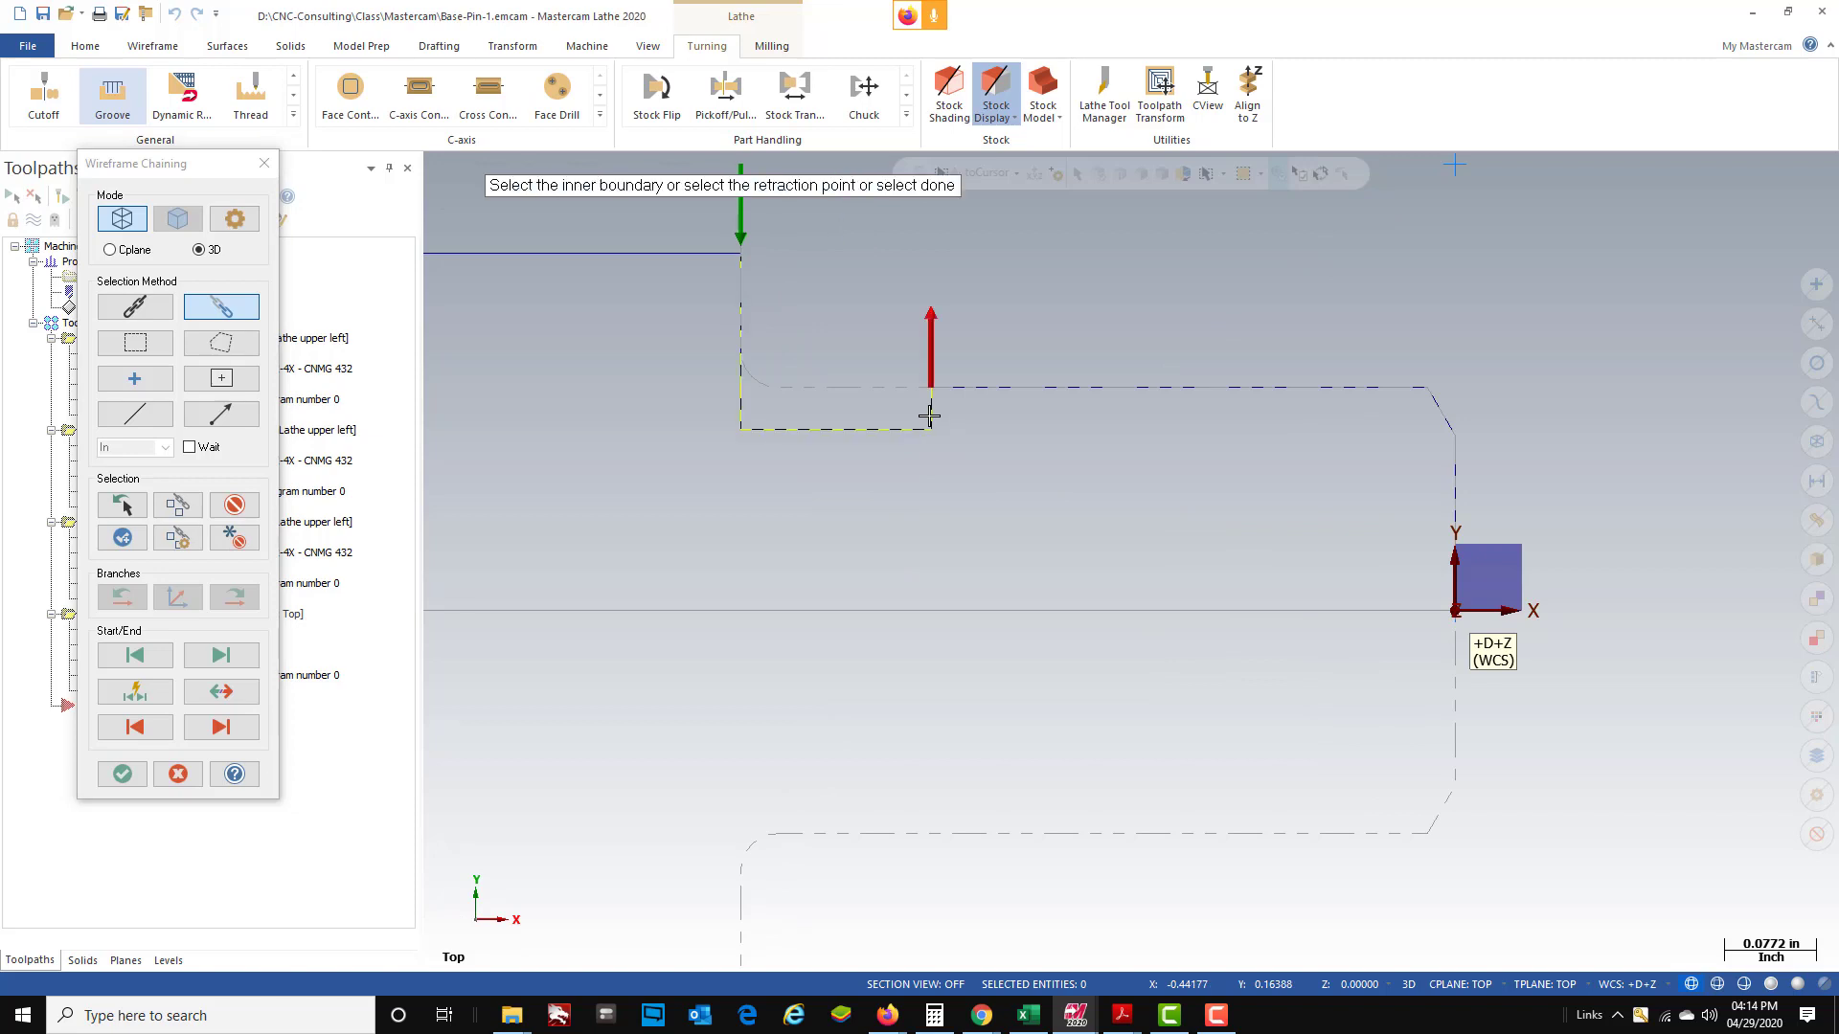
scroll(1015, 477, down, 1)
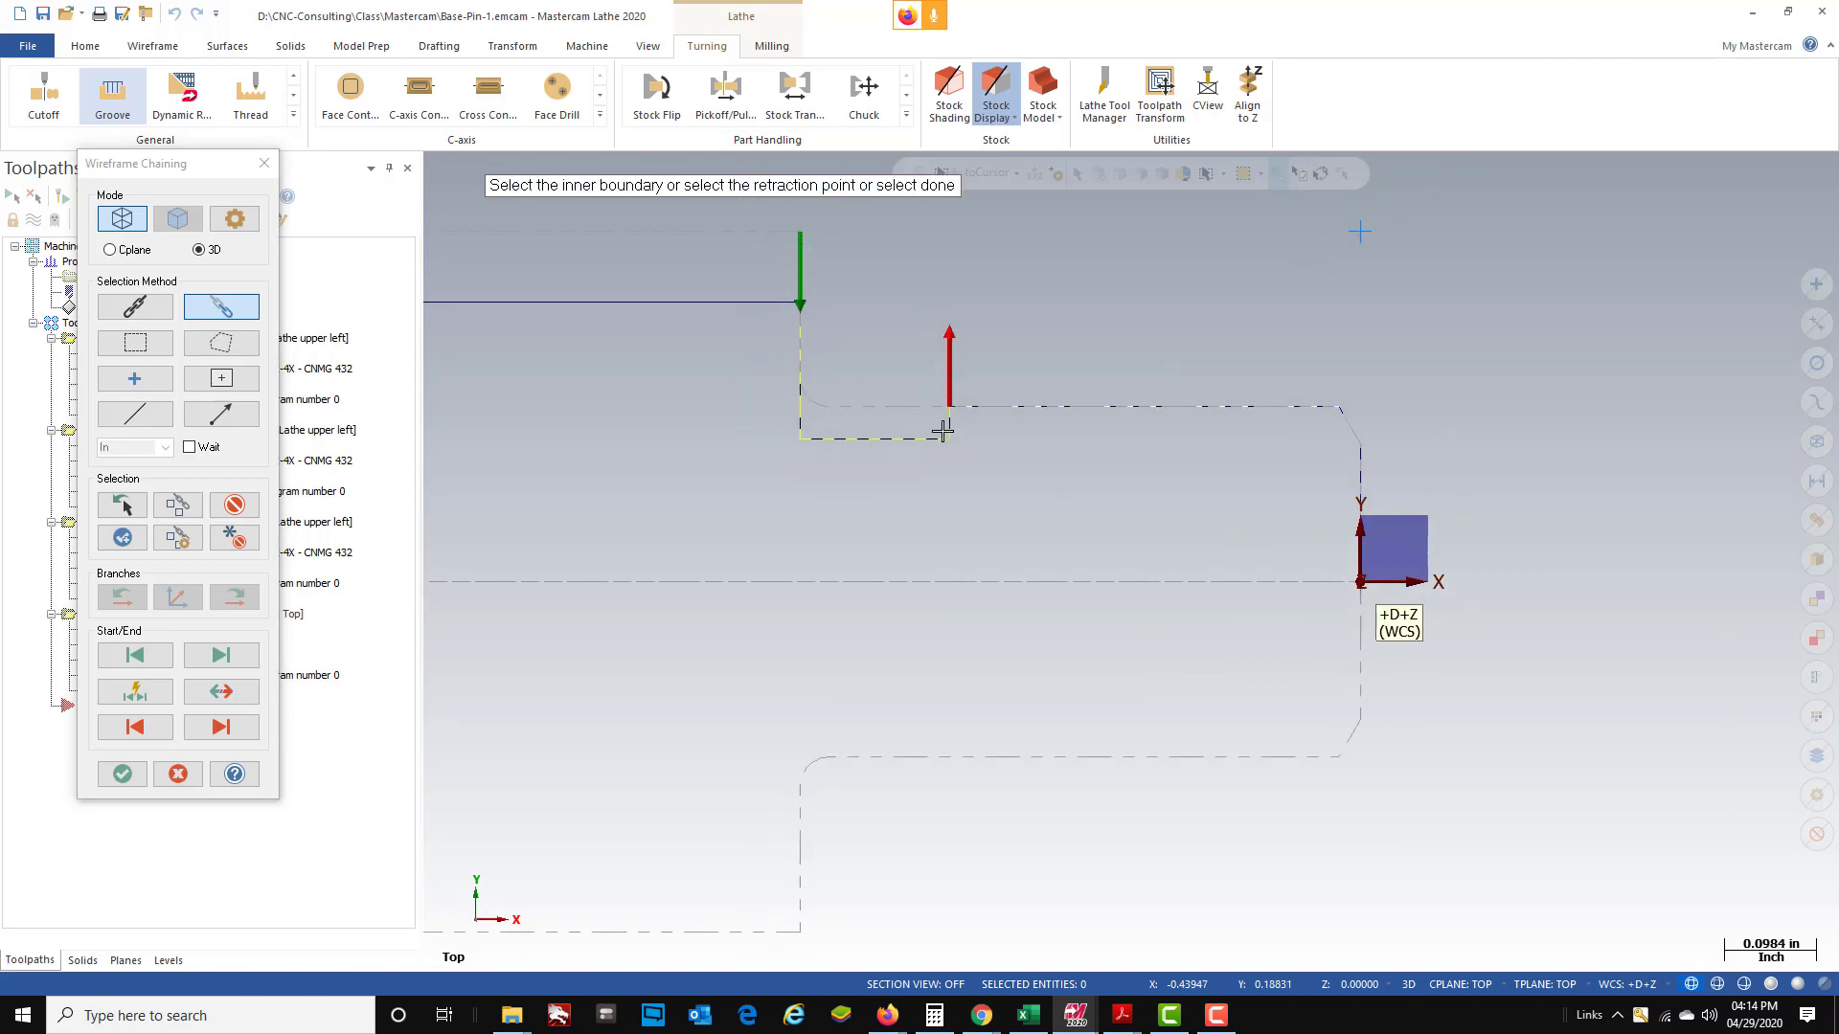
scroll(808, 553, down, 1)
scroll(743, 559, down, 1)
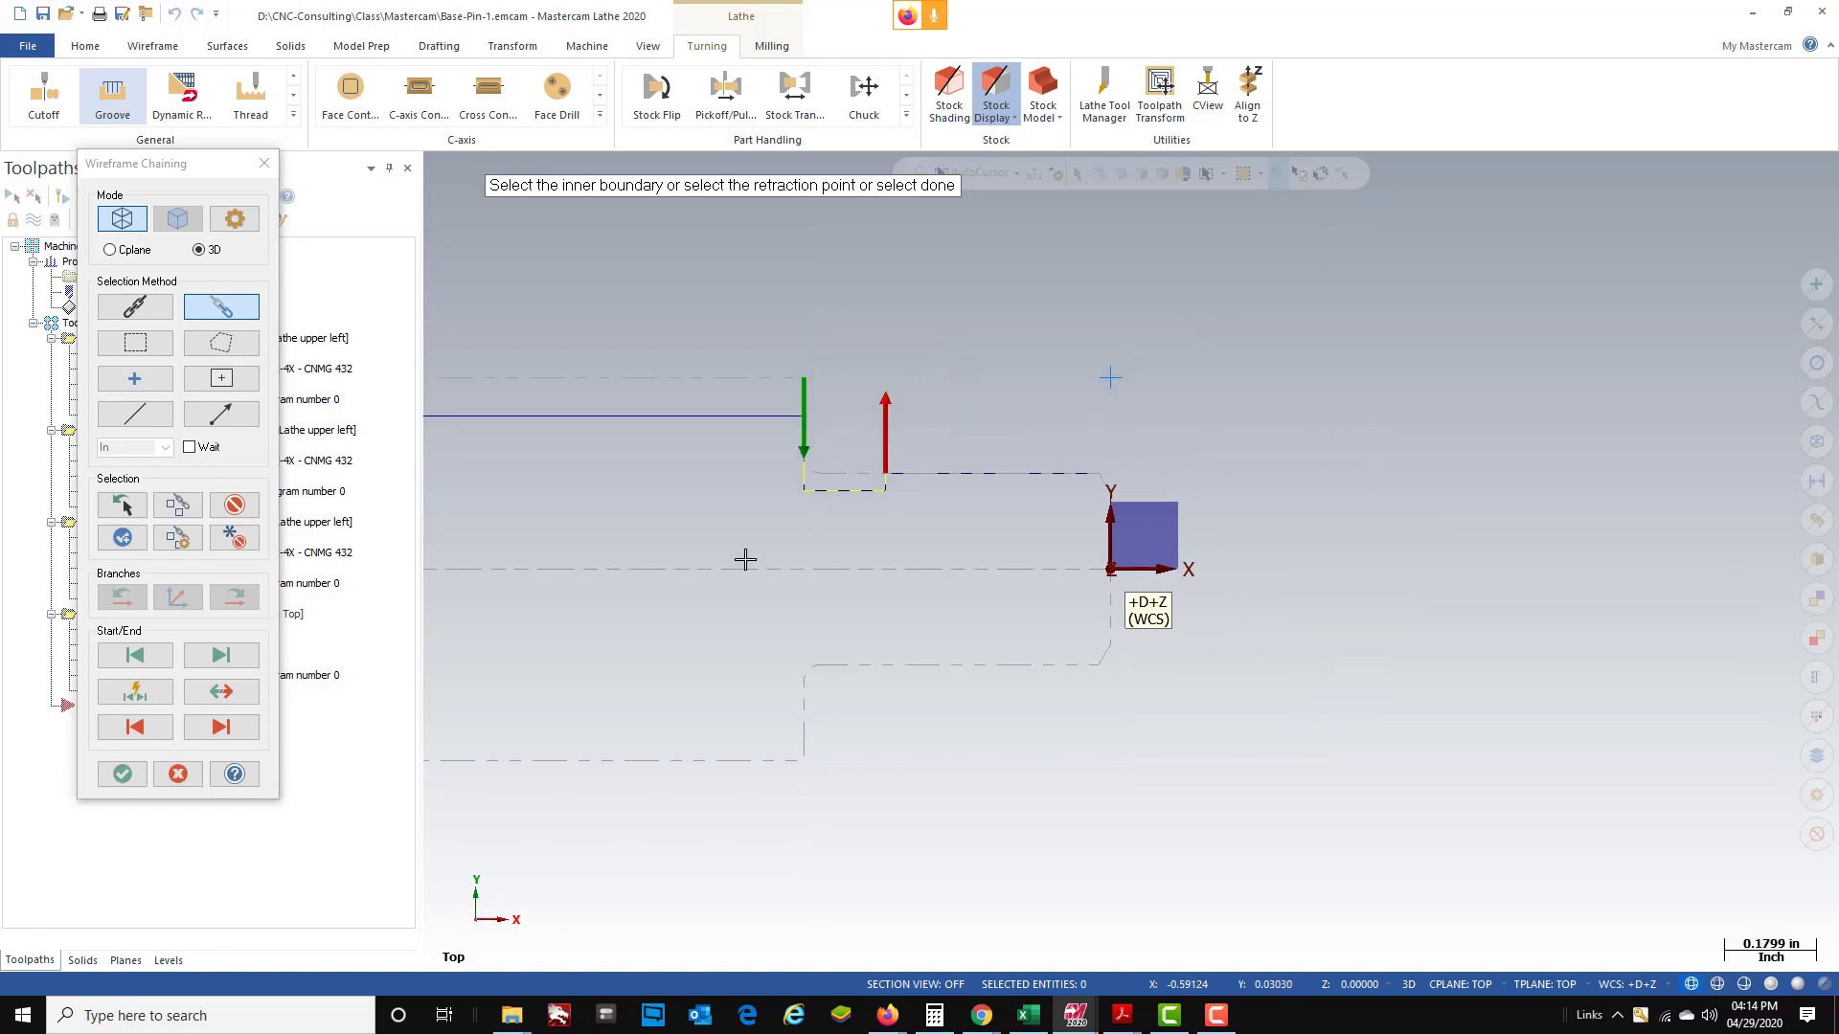
click(123, 774)
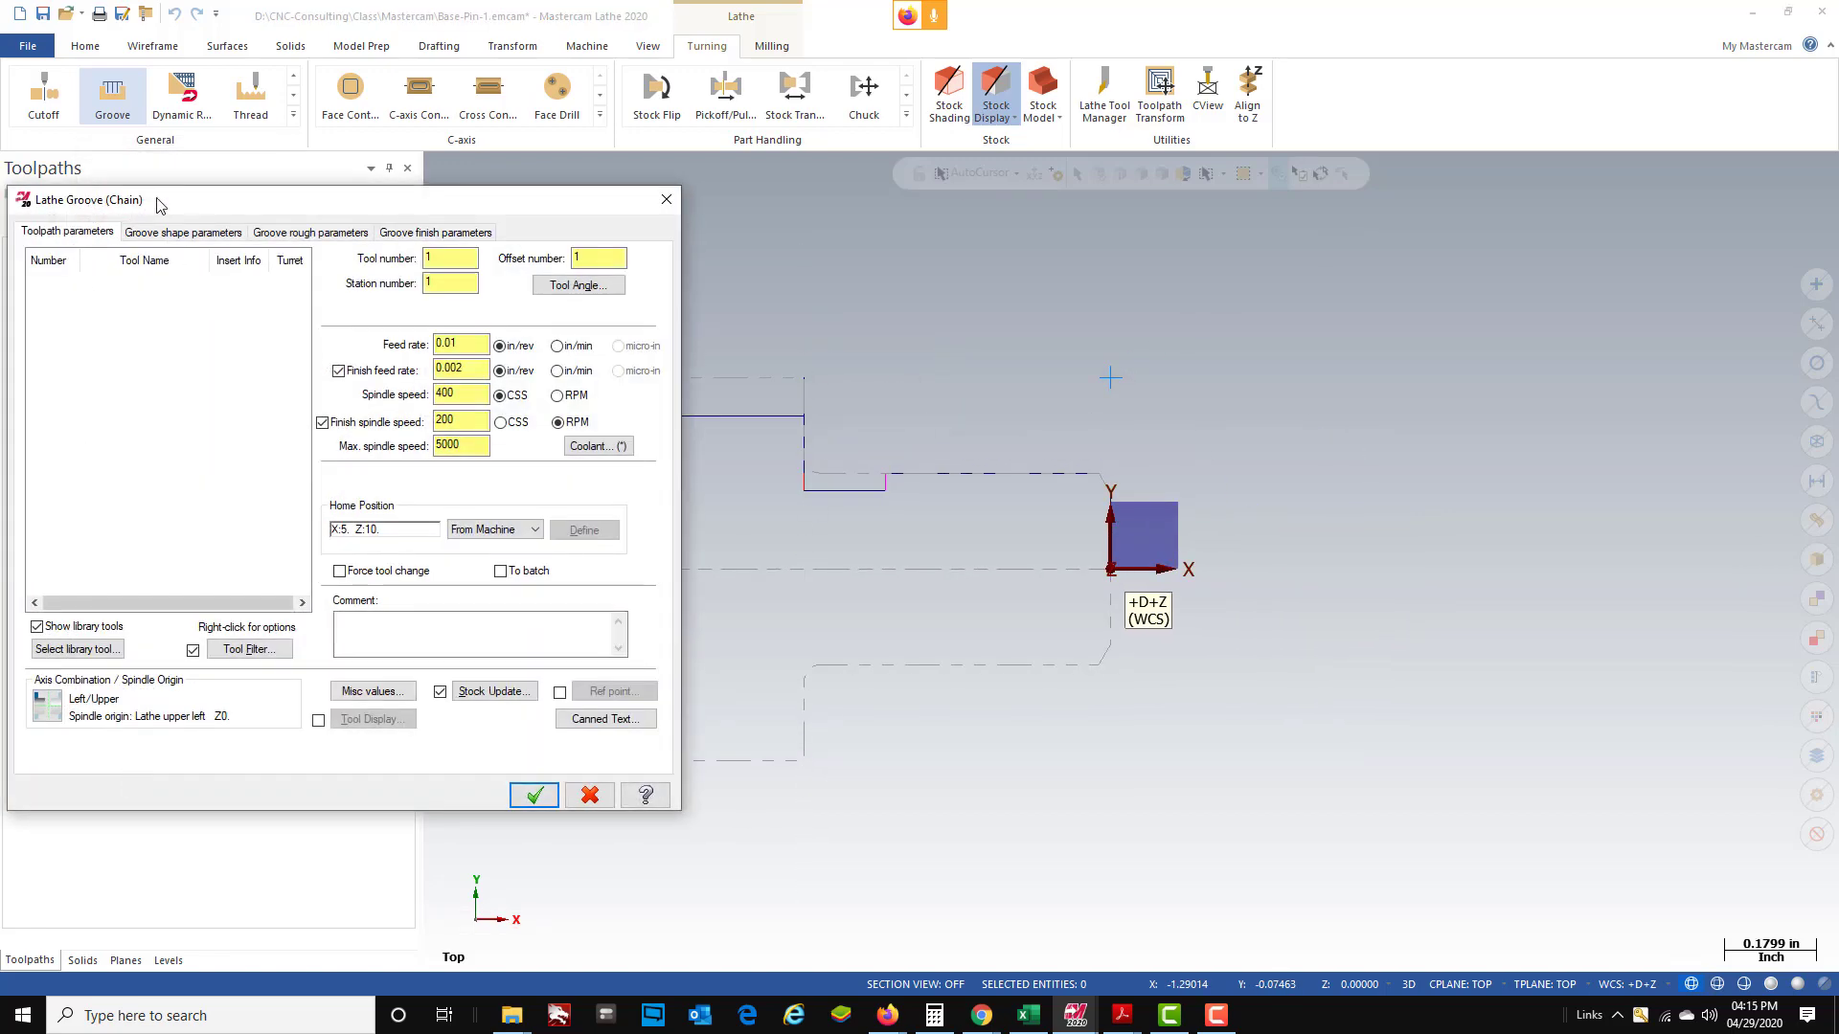
- Load the tool library T404-TGFH 32-3 - TAGN3MF.tooldb and choose its grooving tool T0404 for the groove toolpath
drag(159, 205, 246, 194)
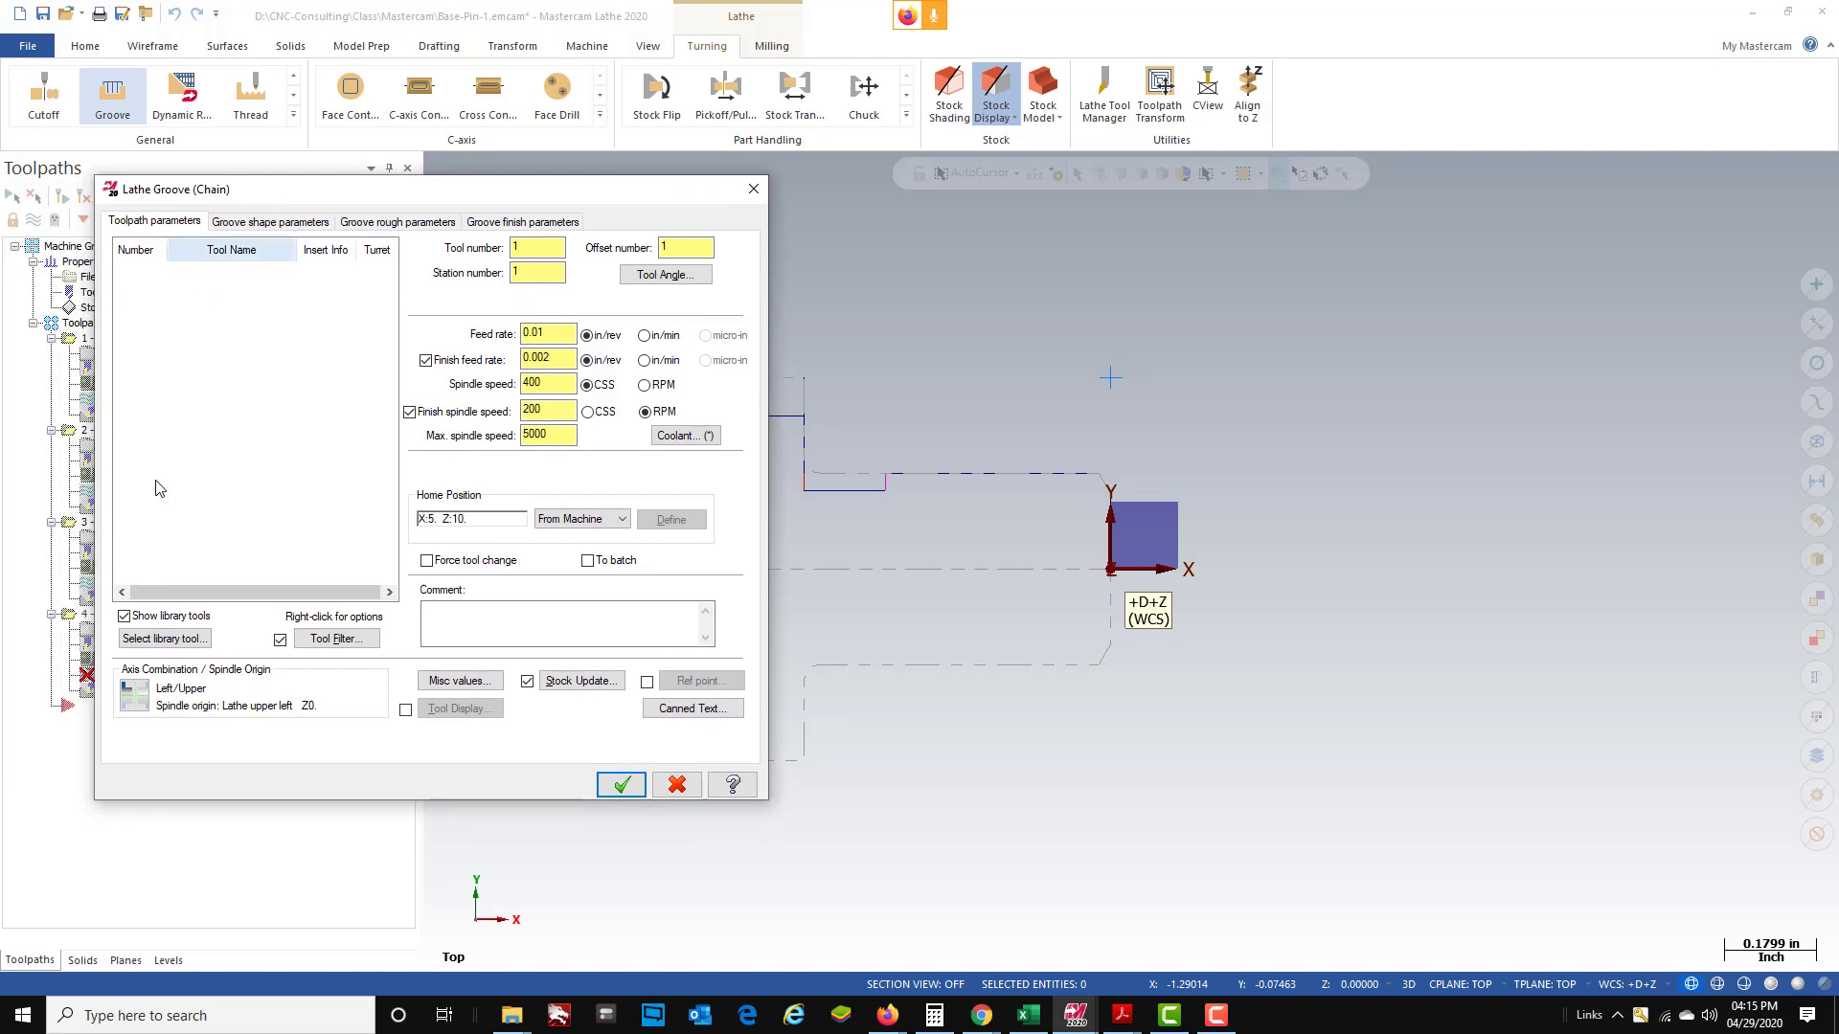
click(174, 641)
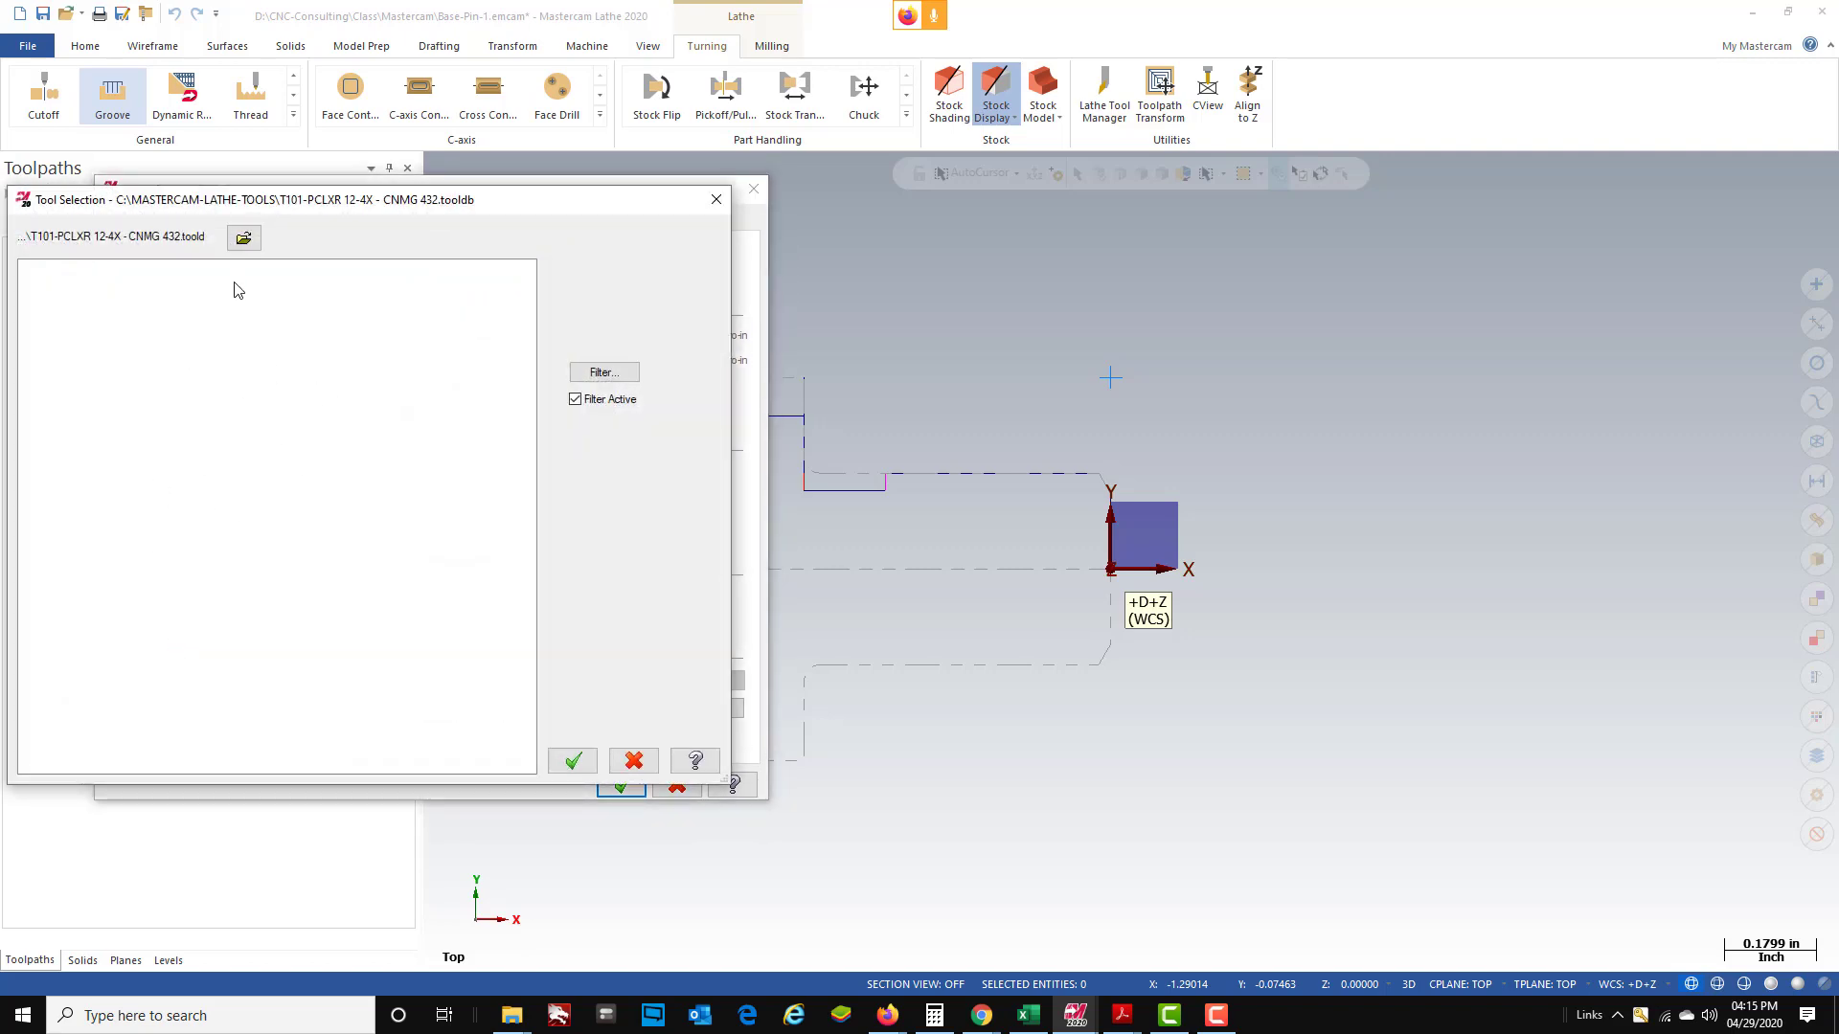
click(243, 237)
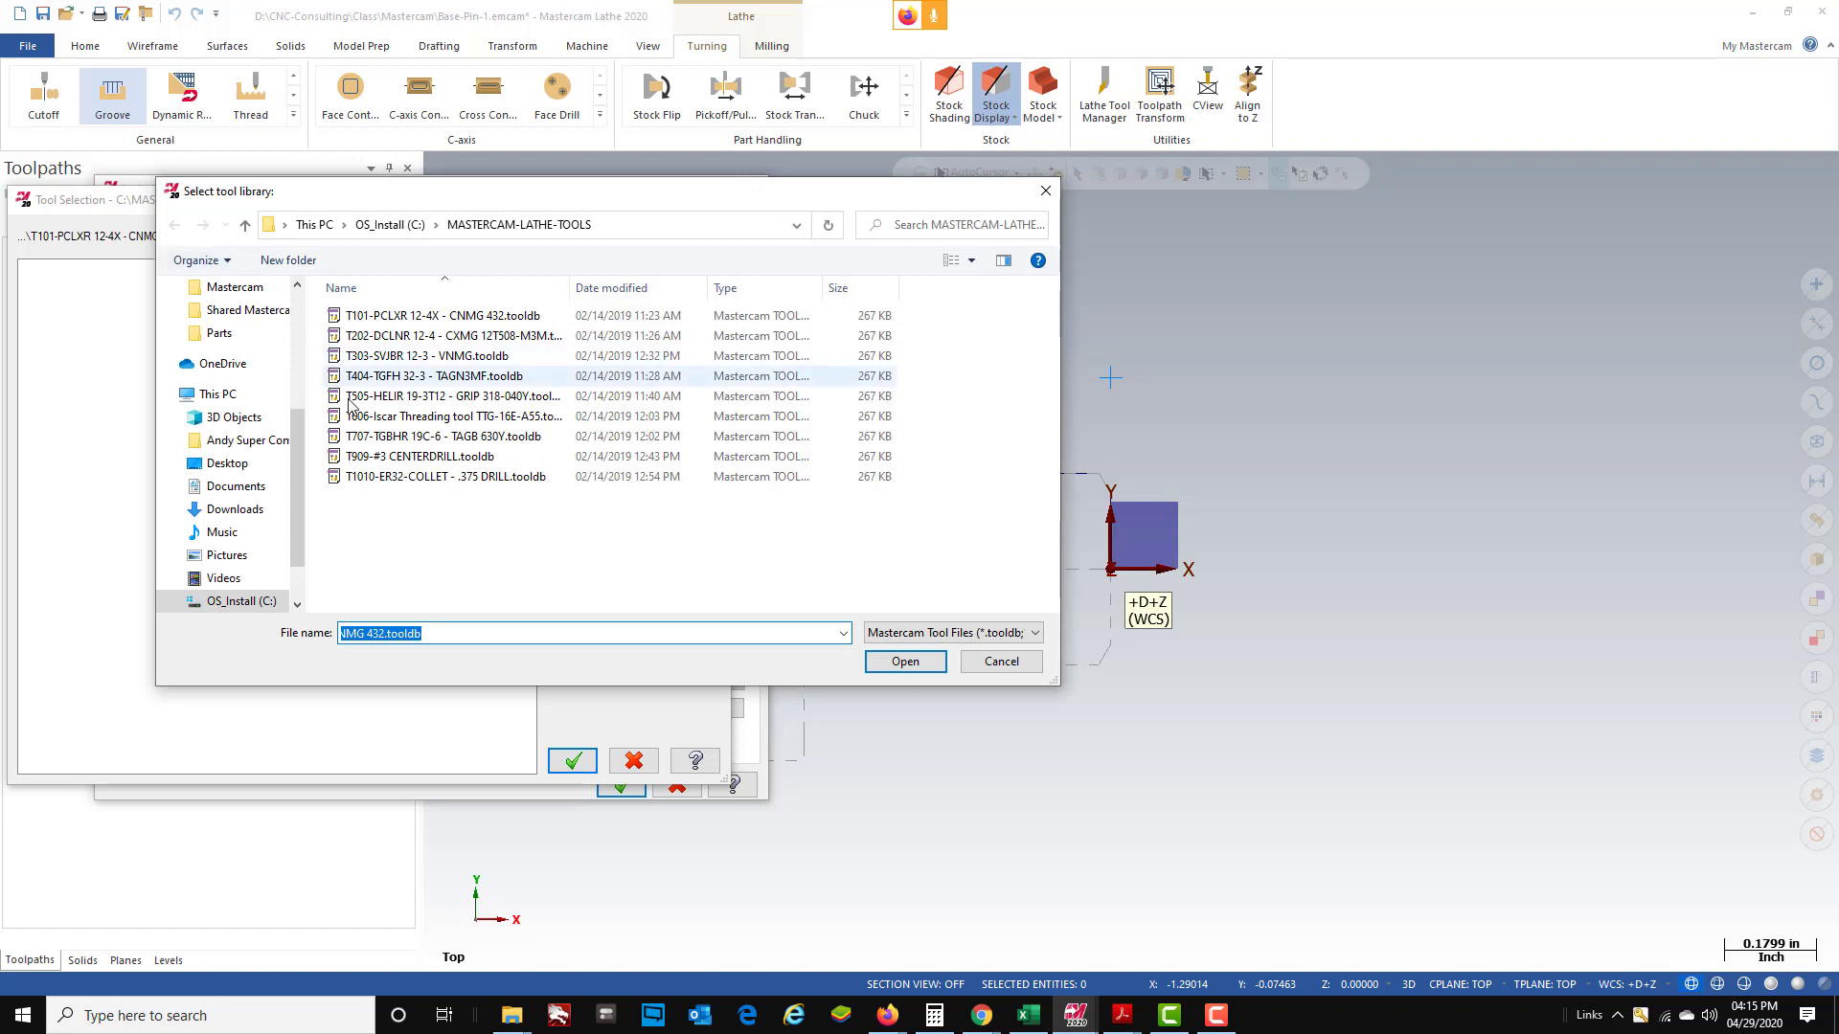
click(360, 379)
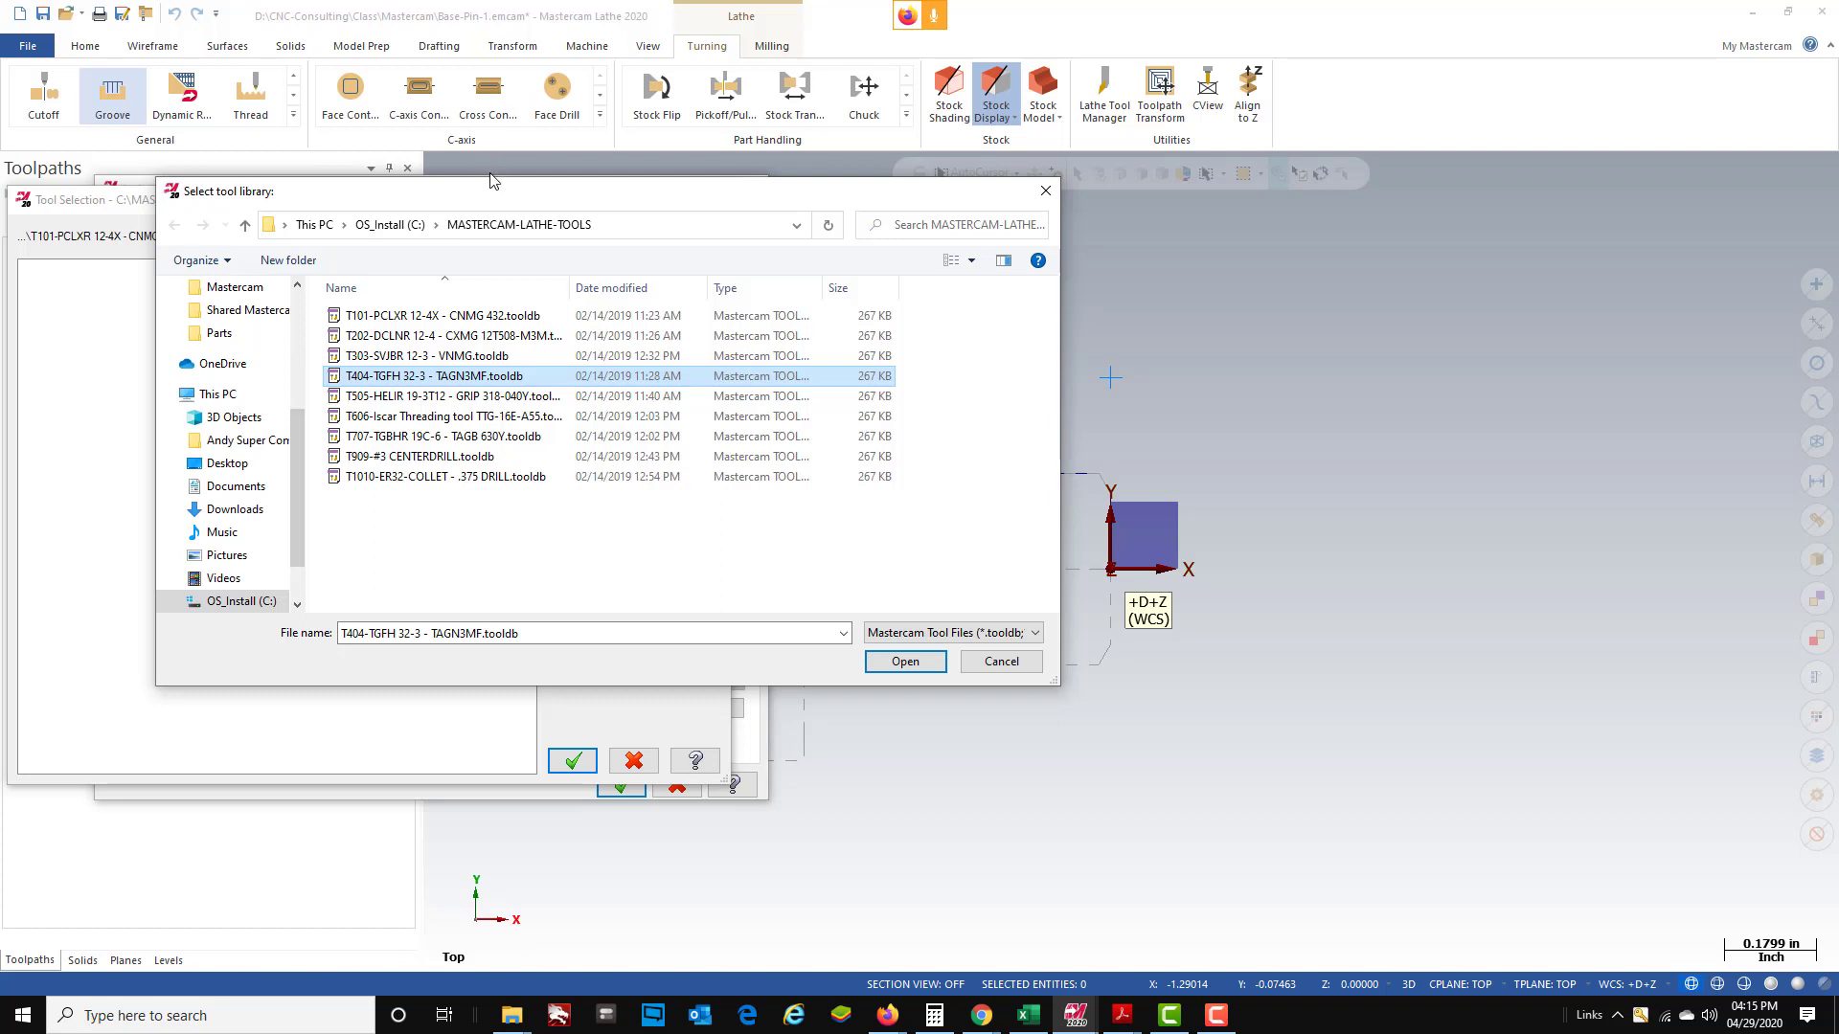
click(889, 662)
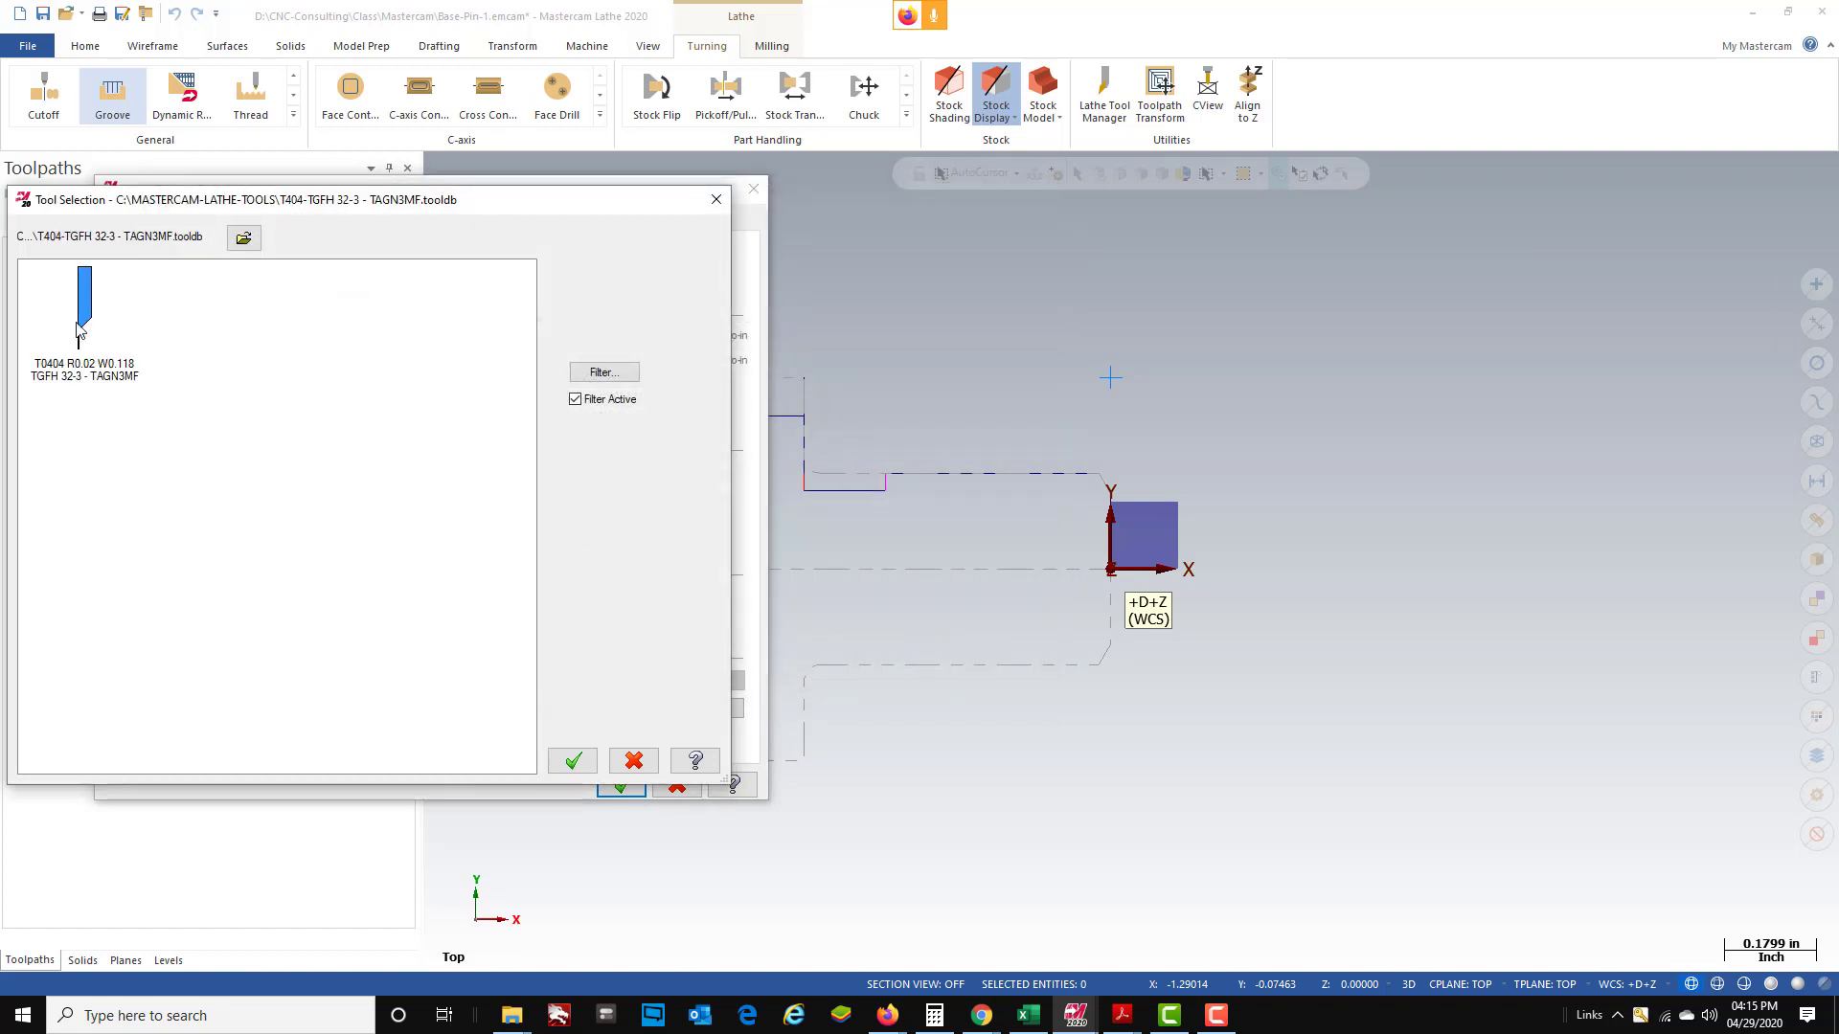
click(78, 325)
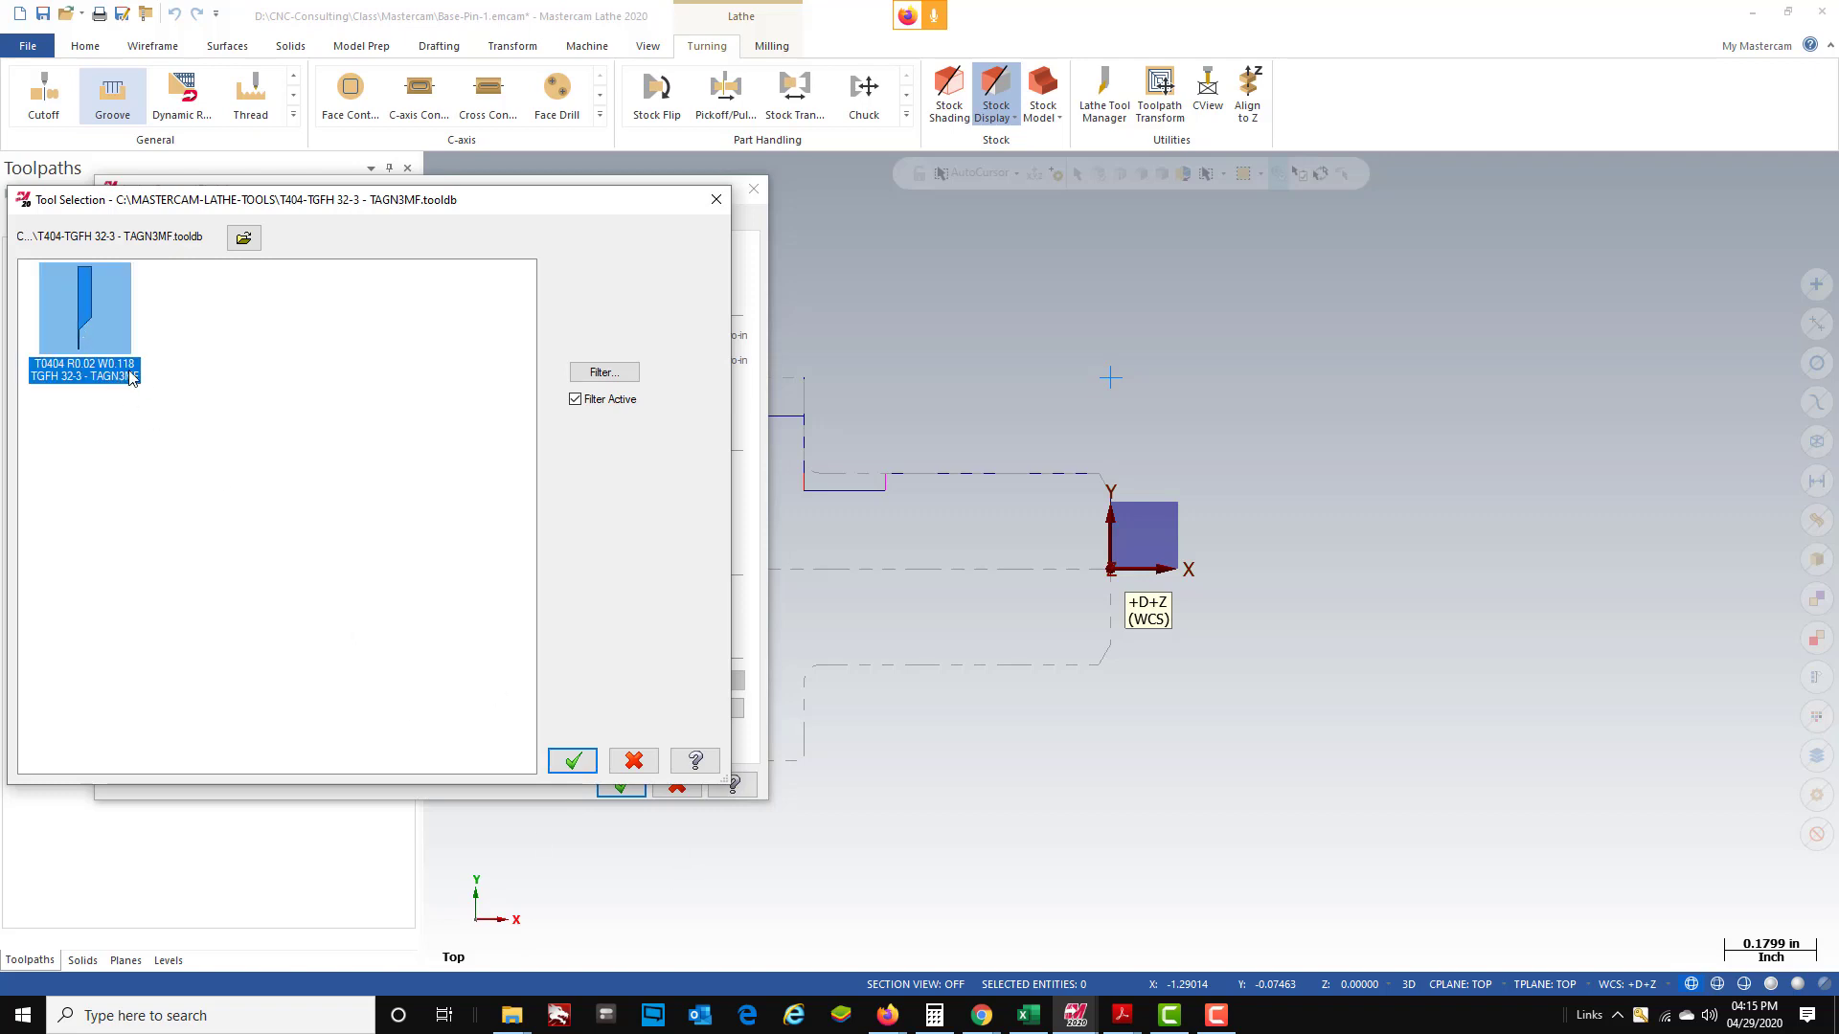
mouse_move(132, 377)
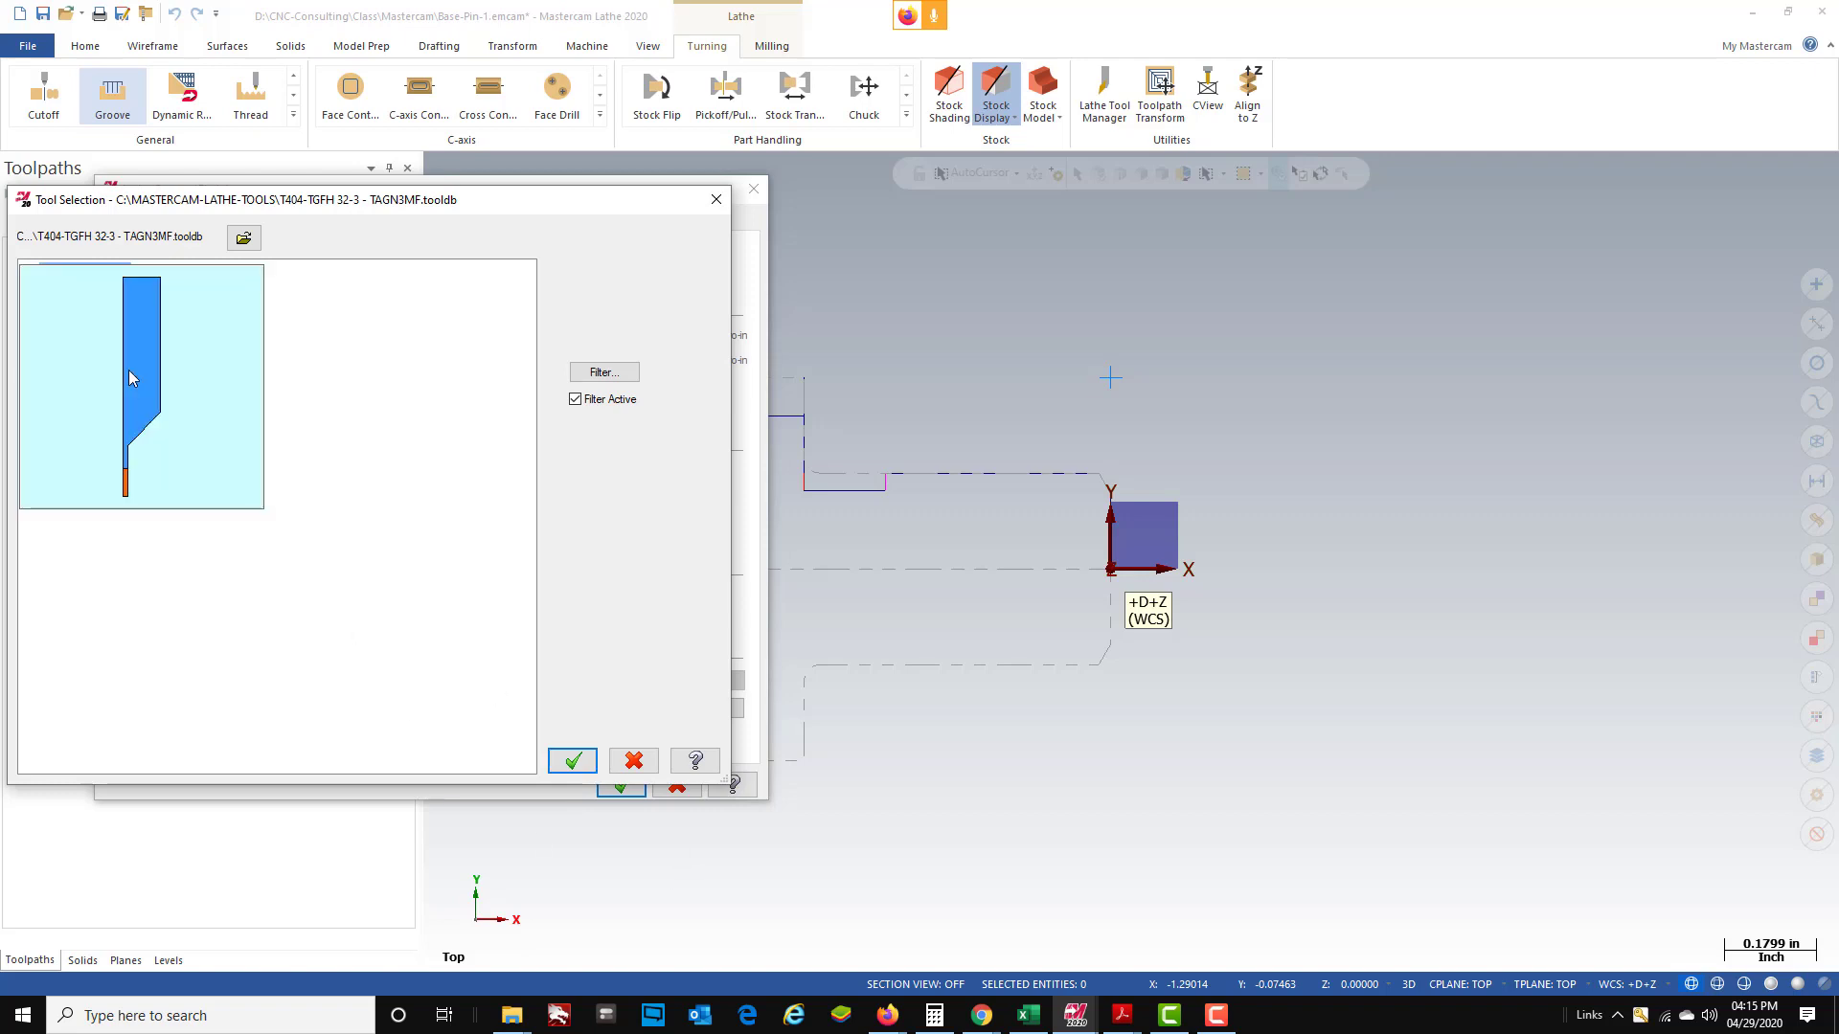
click(575, 760)
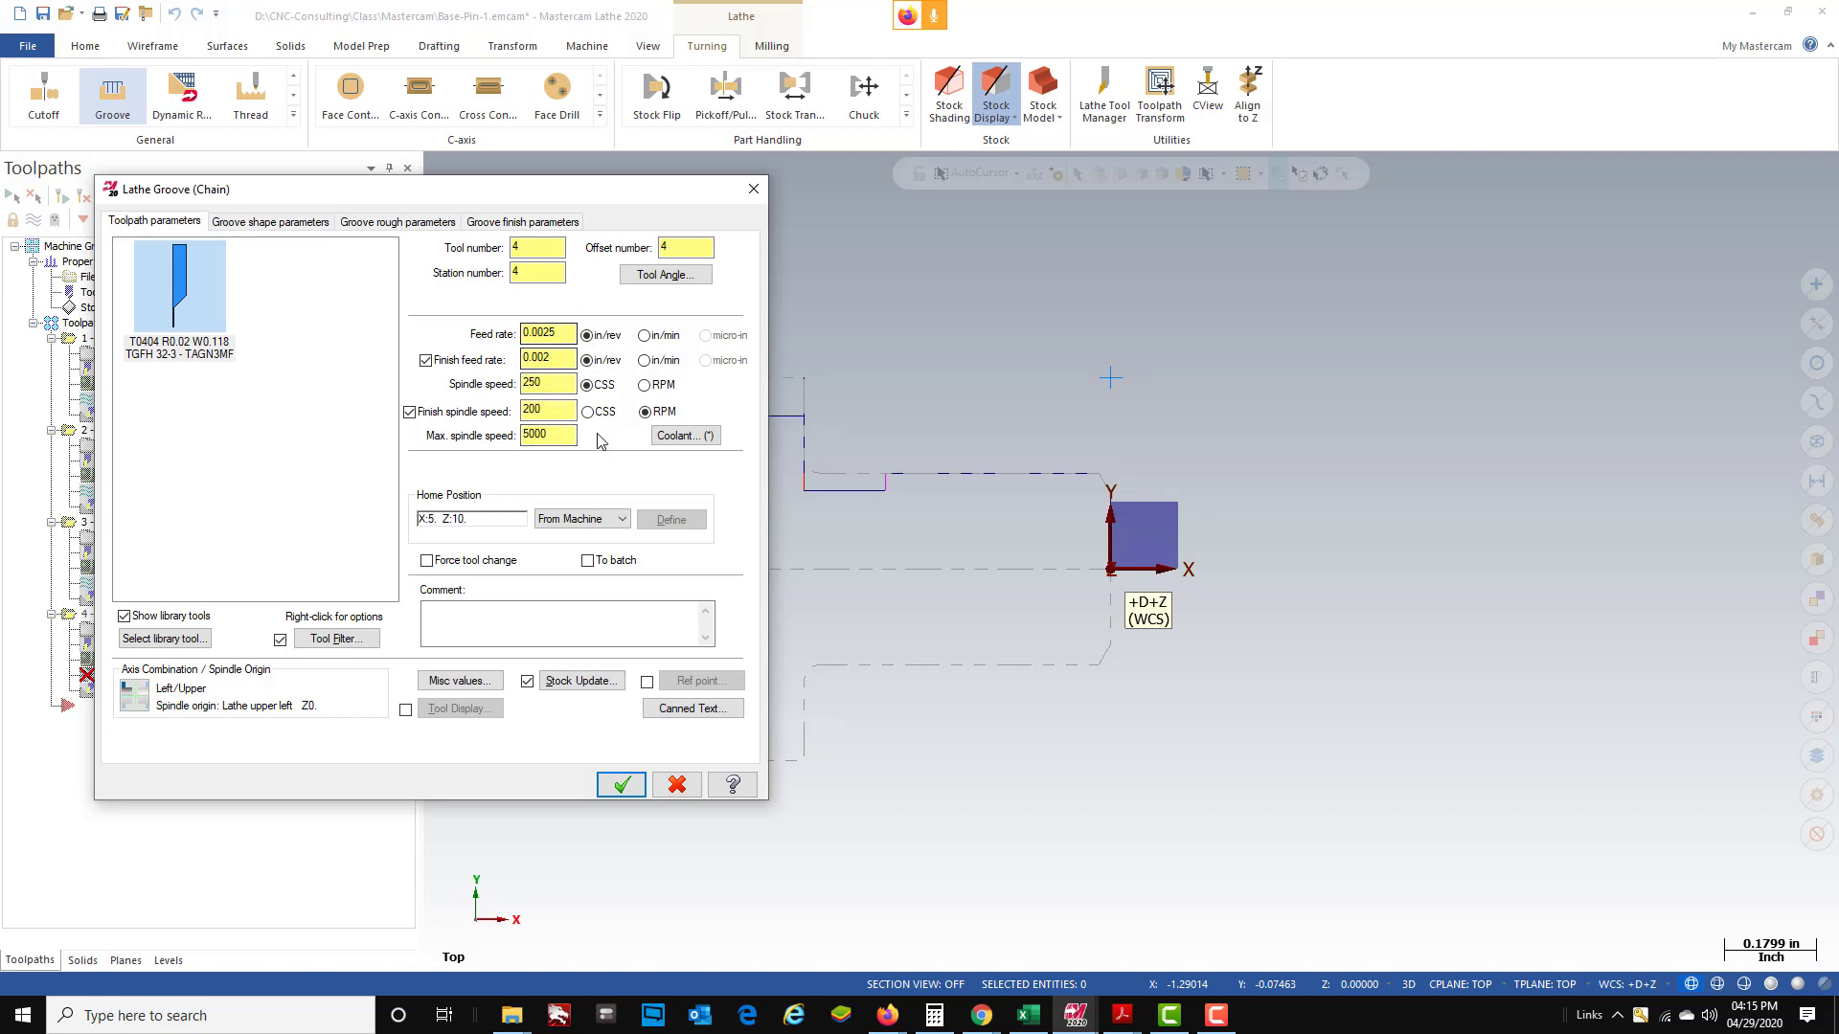
- Review the groove shape, rough and finish parameters, keep their defaults and generate the groove toolpath
click(280, 223)
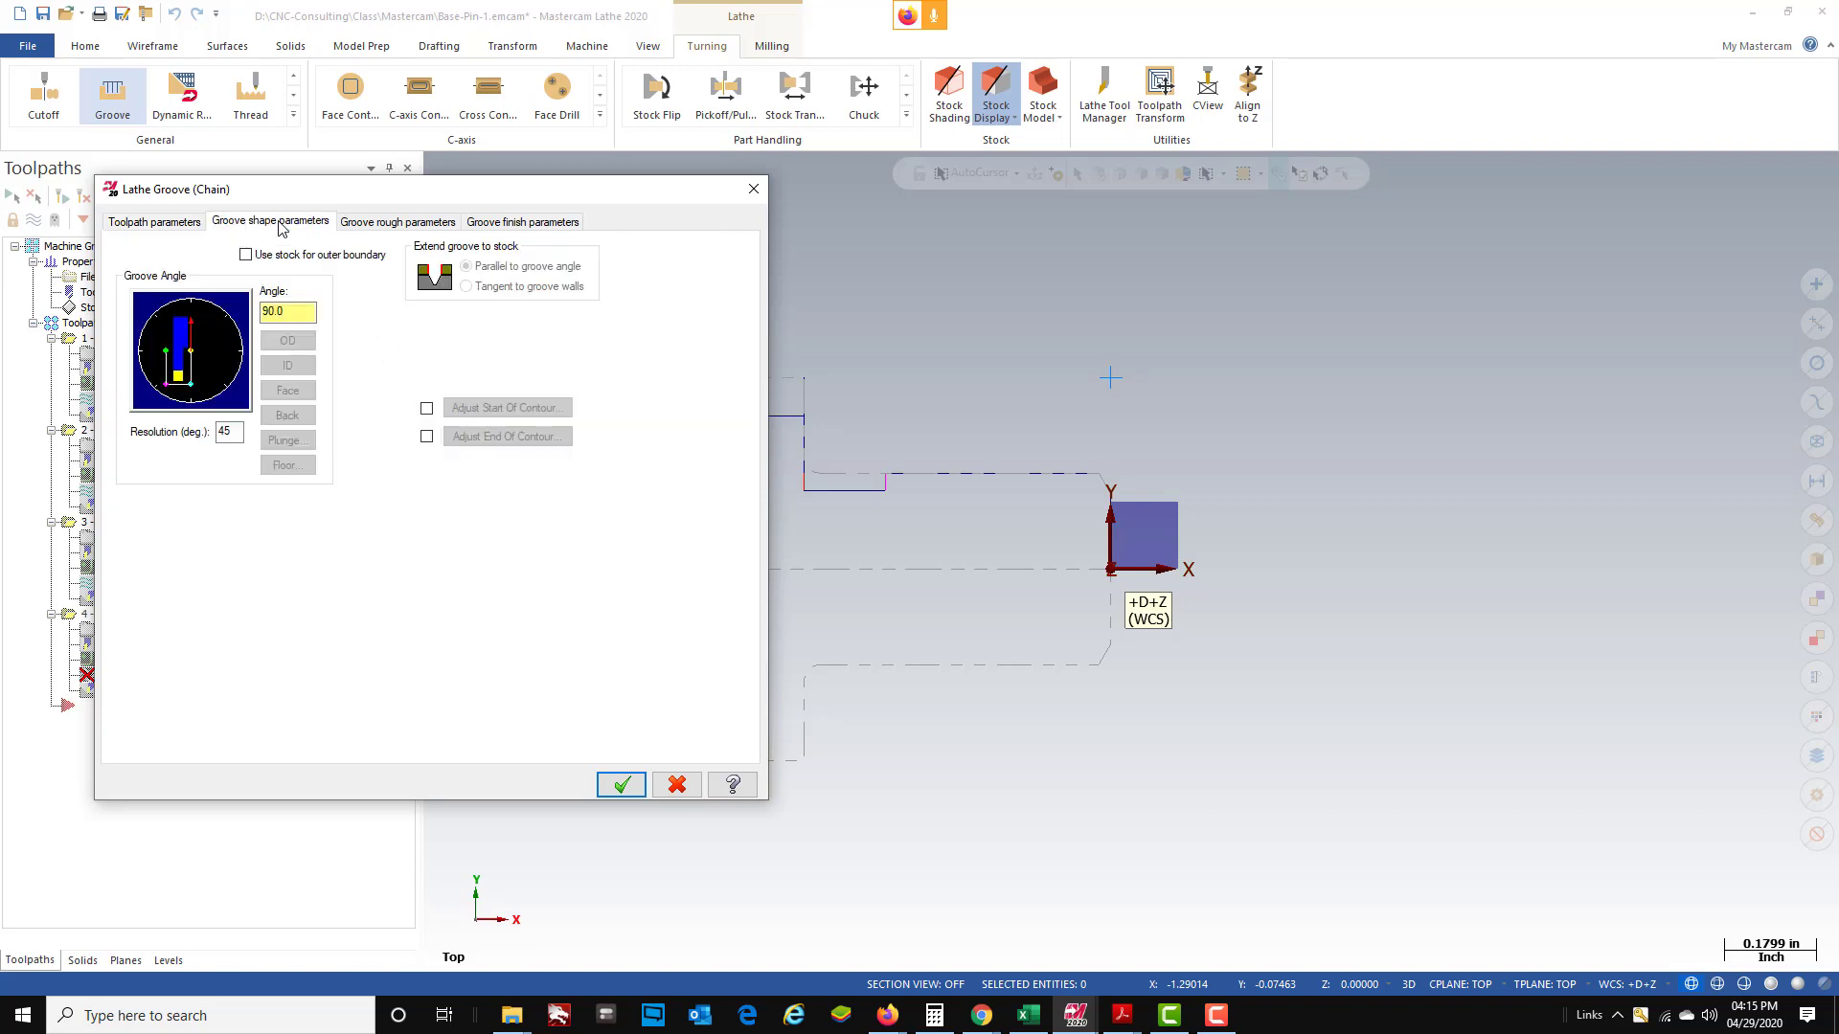
click(421, 222)
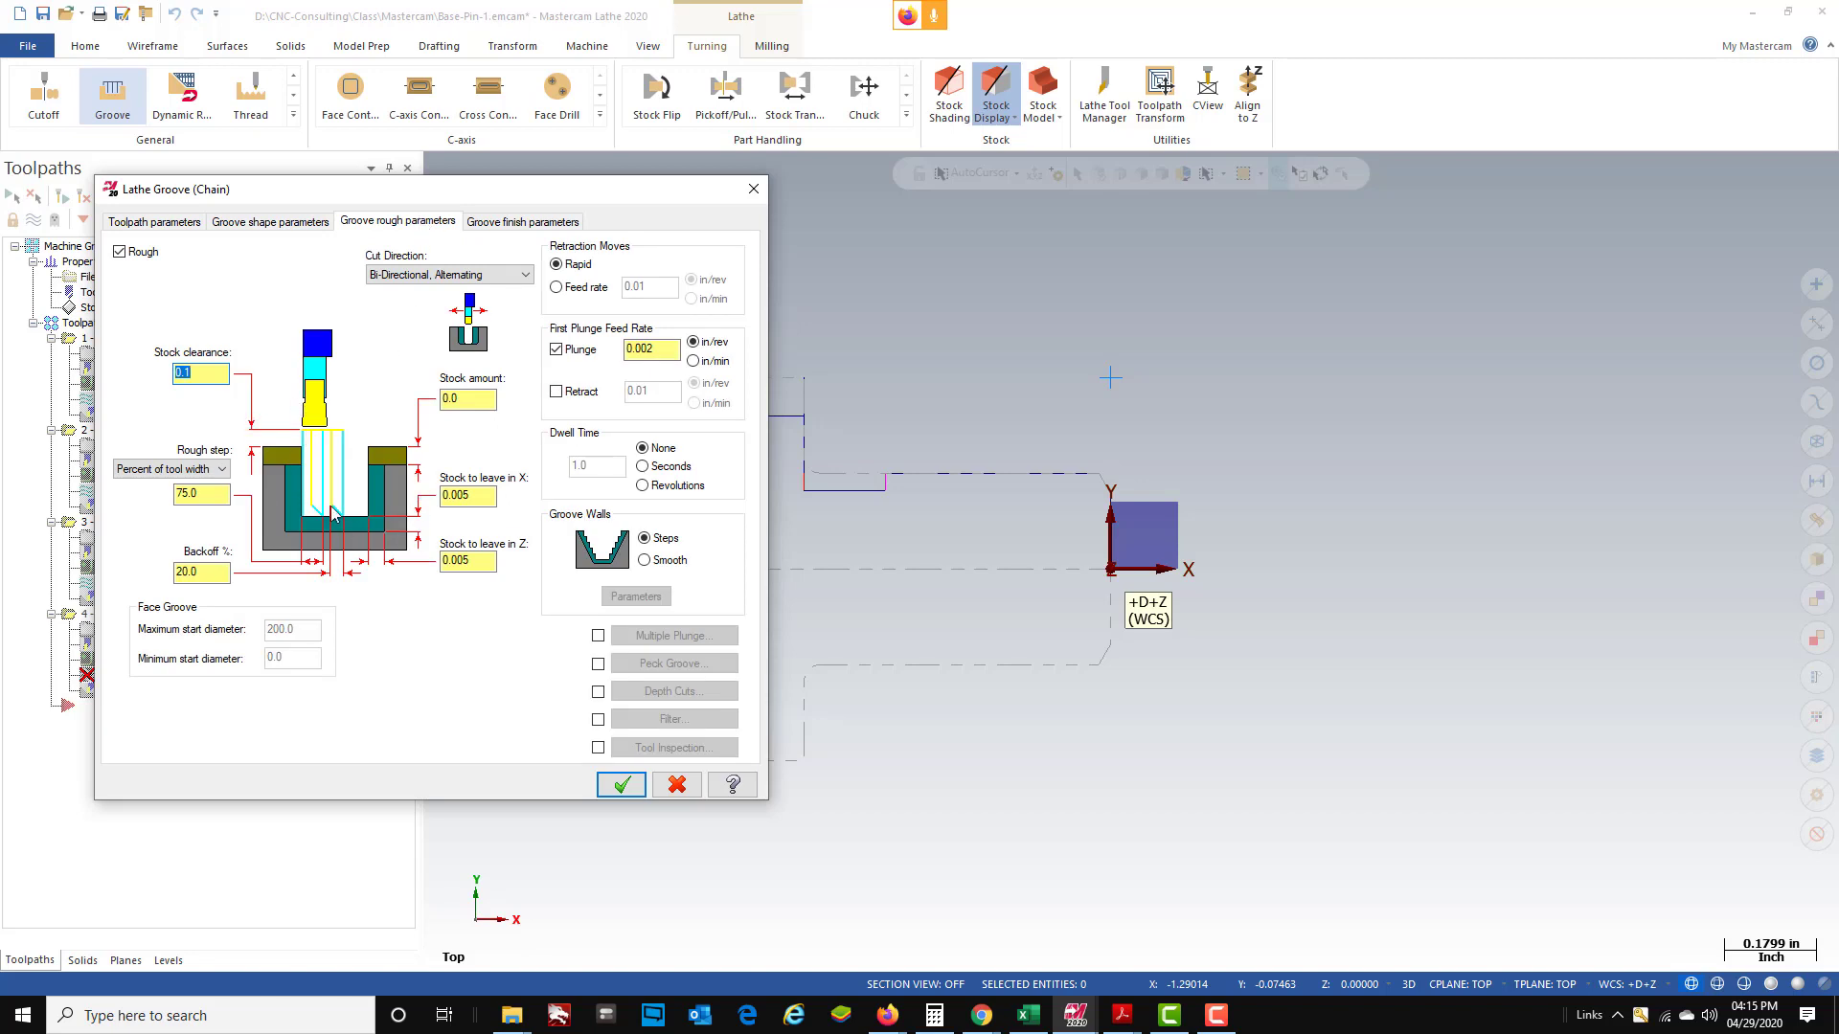
click(573, 224)
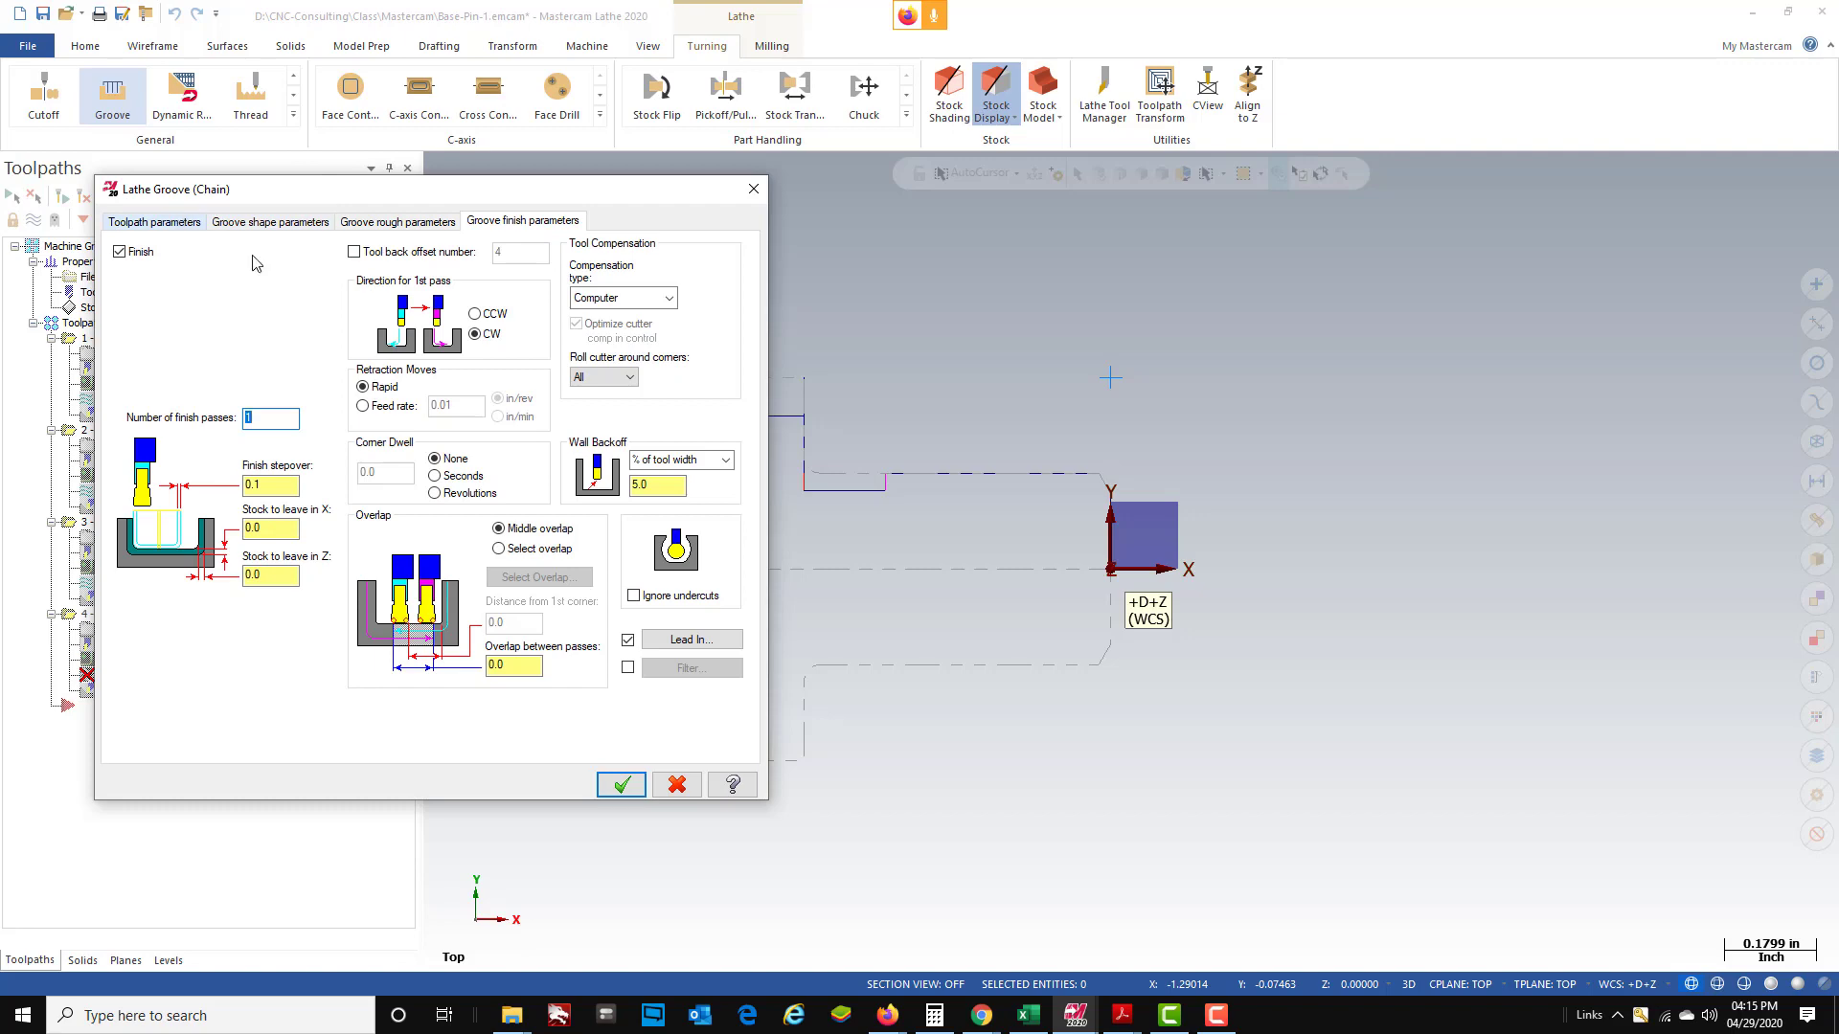
click(623, 785)
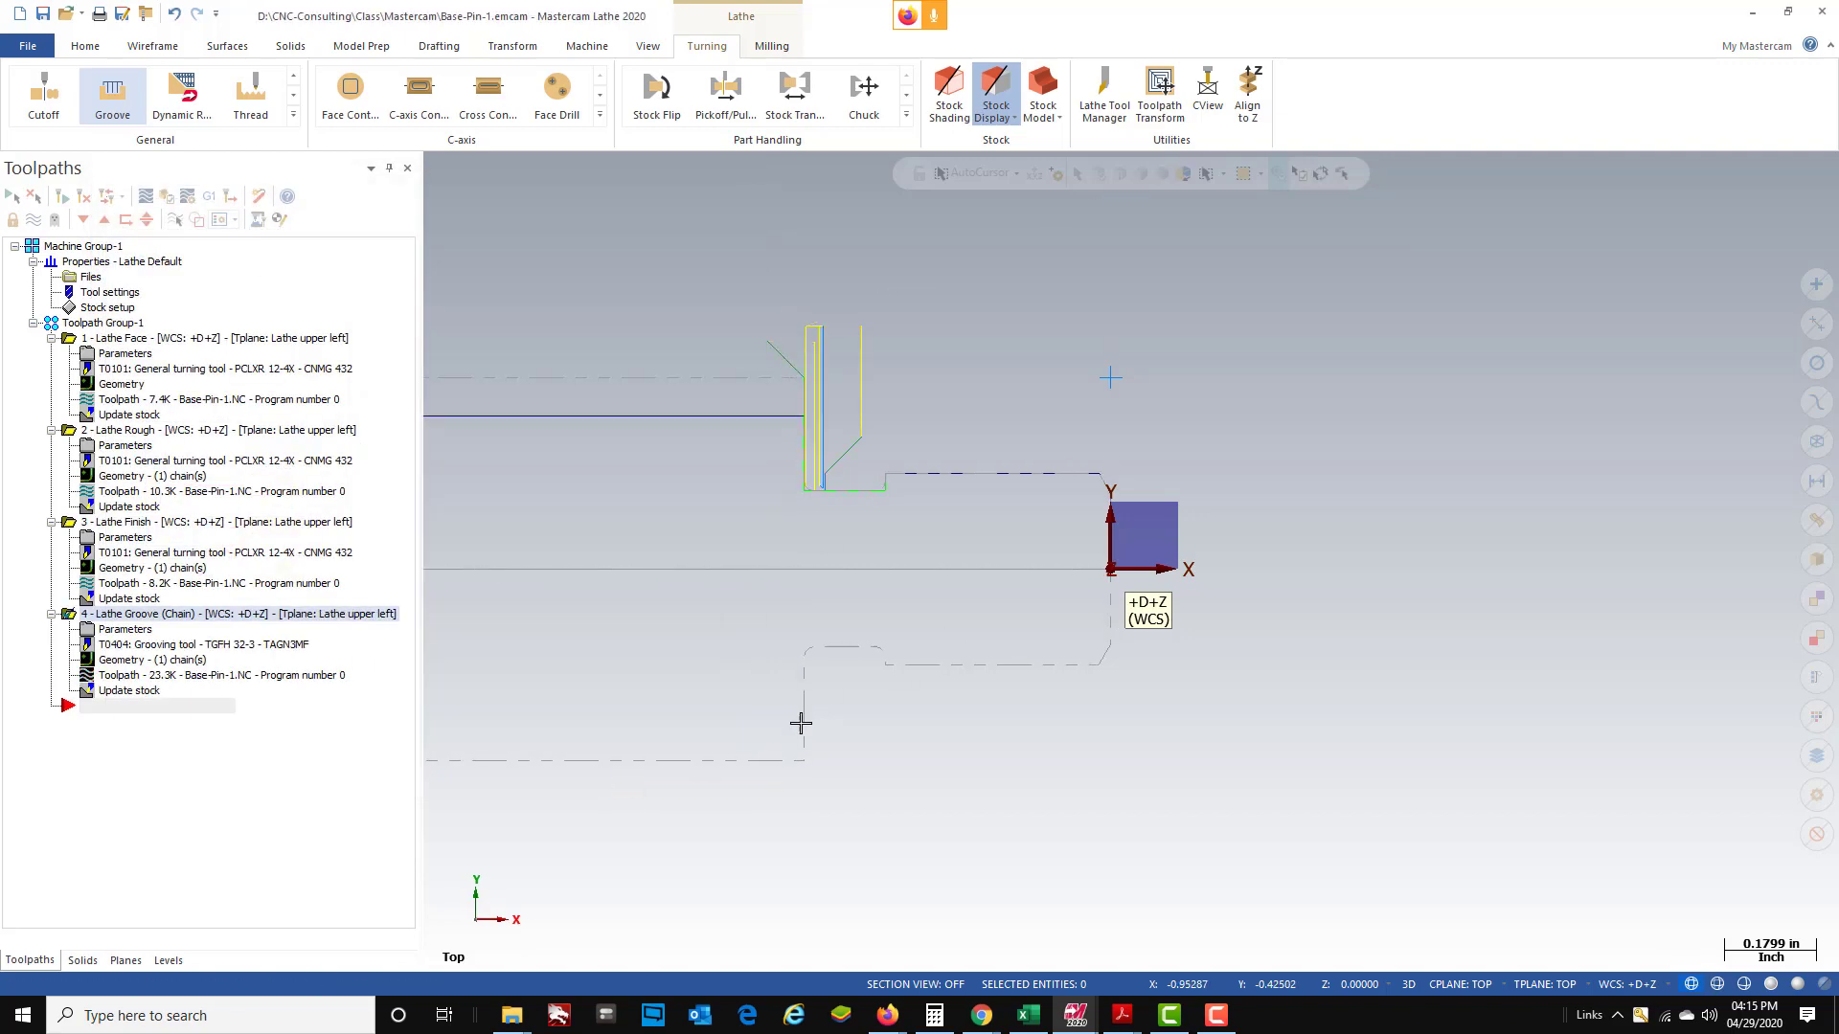
scroll(895, 500, up, 6)
scroll(772, 648, down, 5)
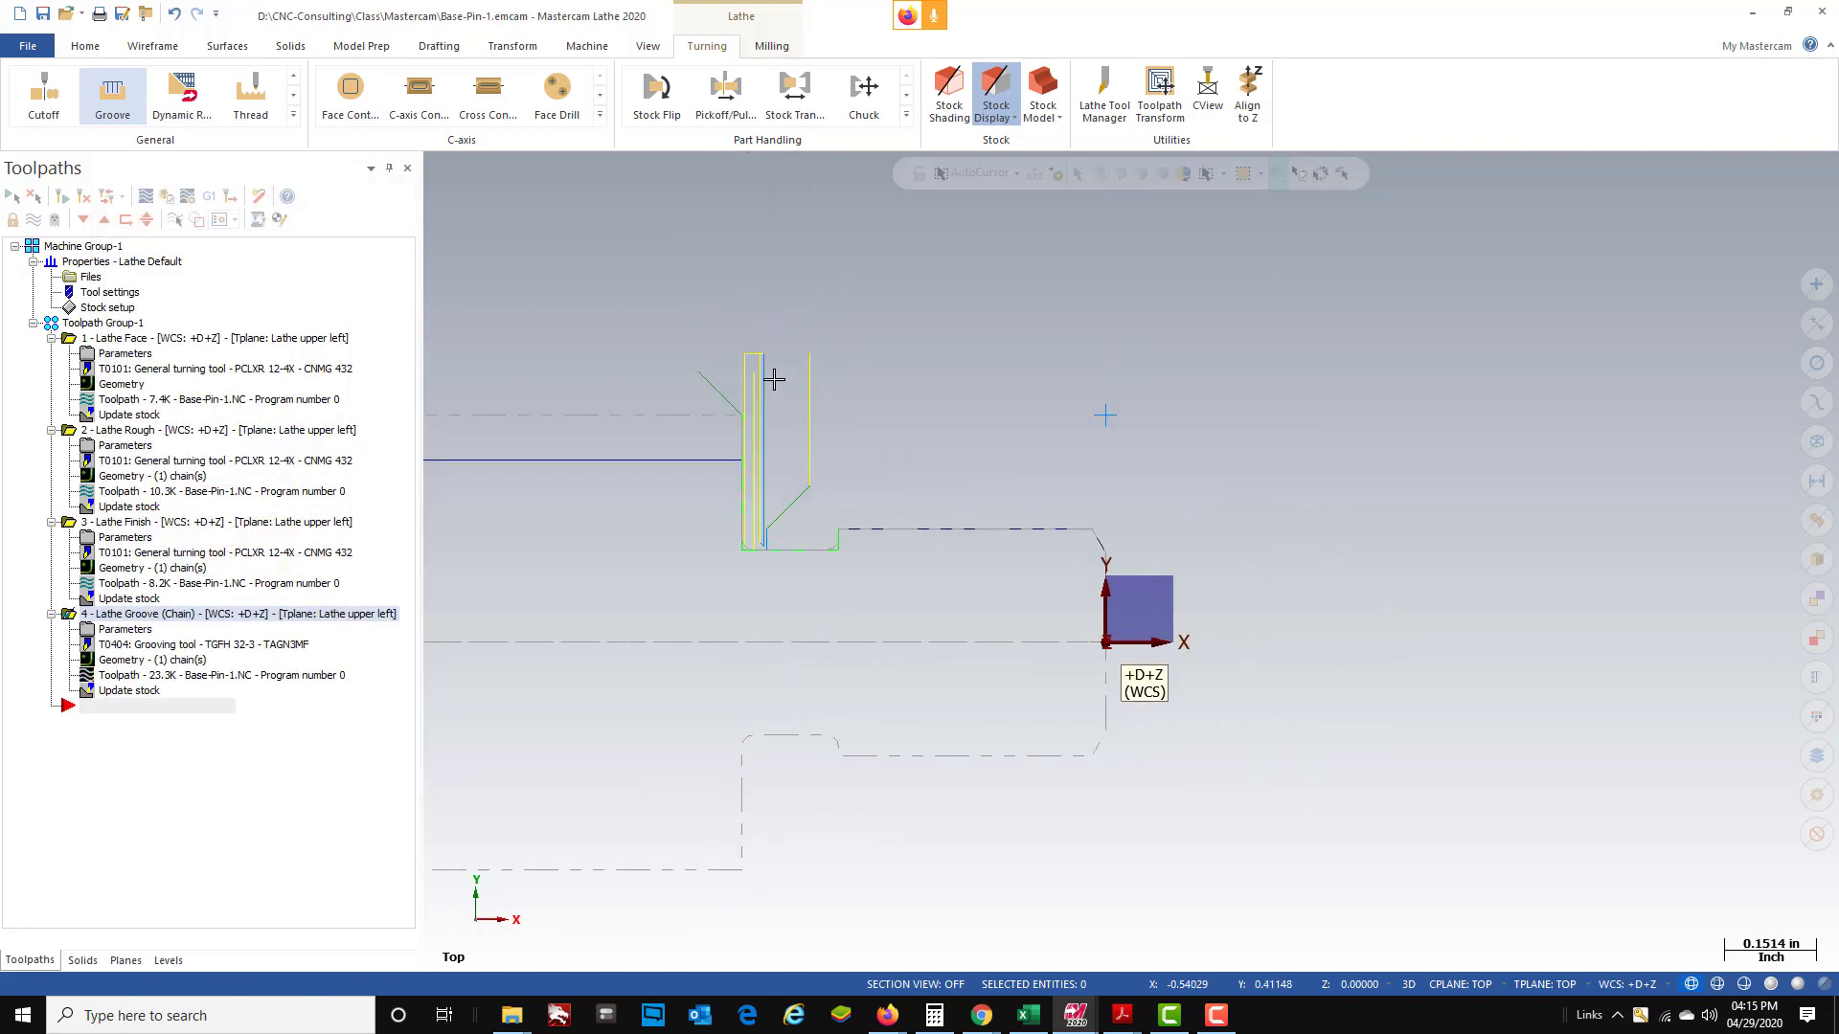
- Backplot the Lathe Groove operation and watch the grooving tool's approach, plunge cuts and retract at the shoulder
scroll(838, 465, up, 3)
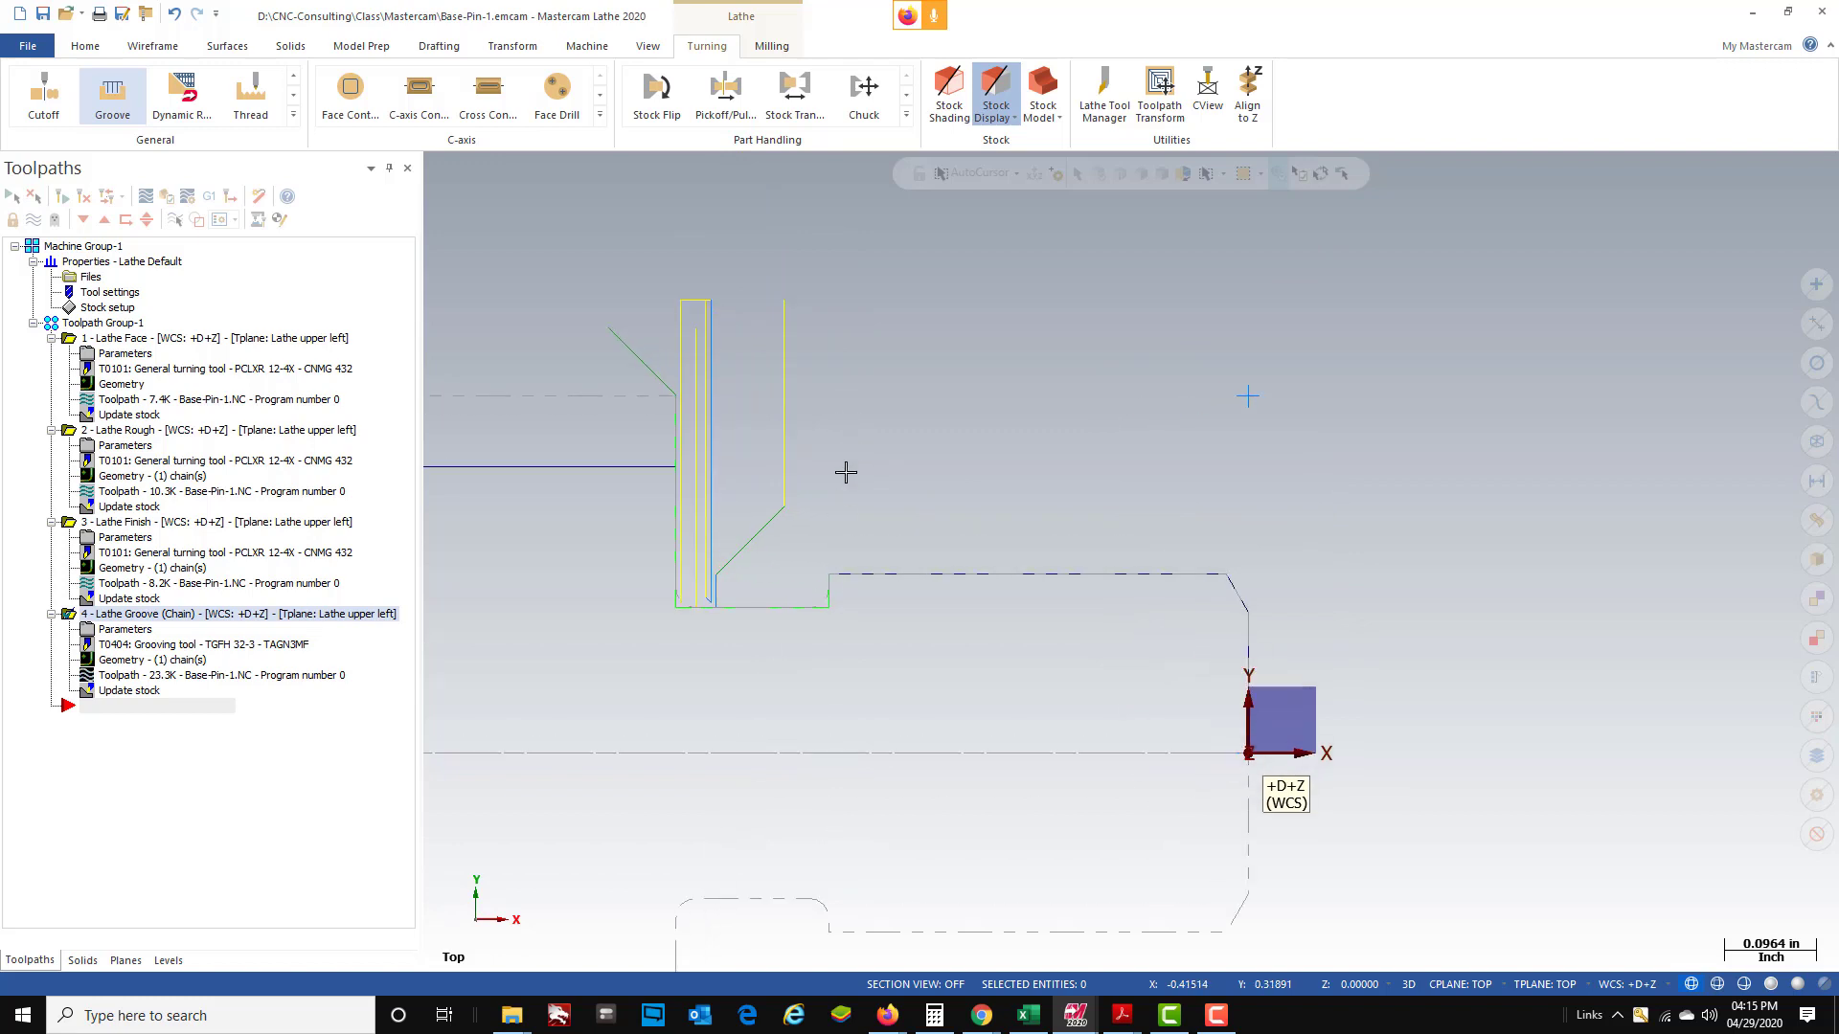
scroll(763, 611, down, 1)
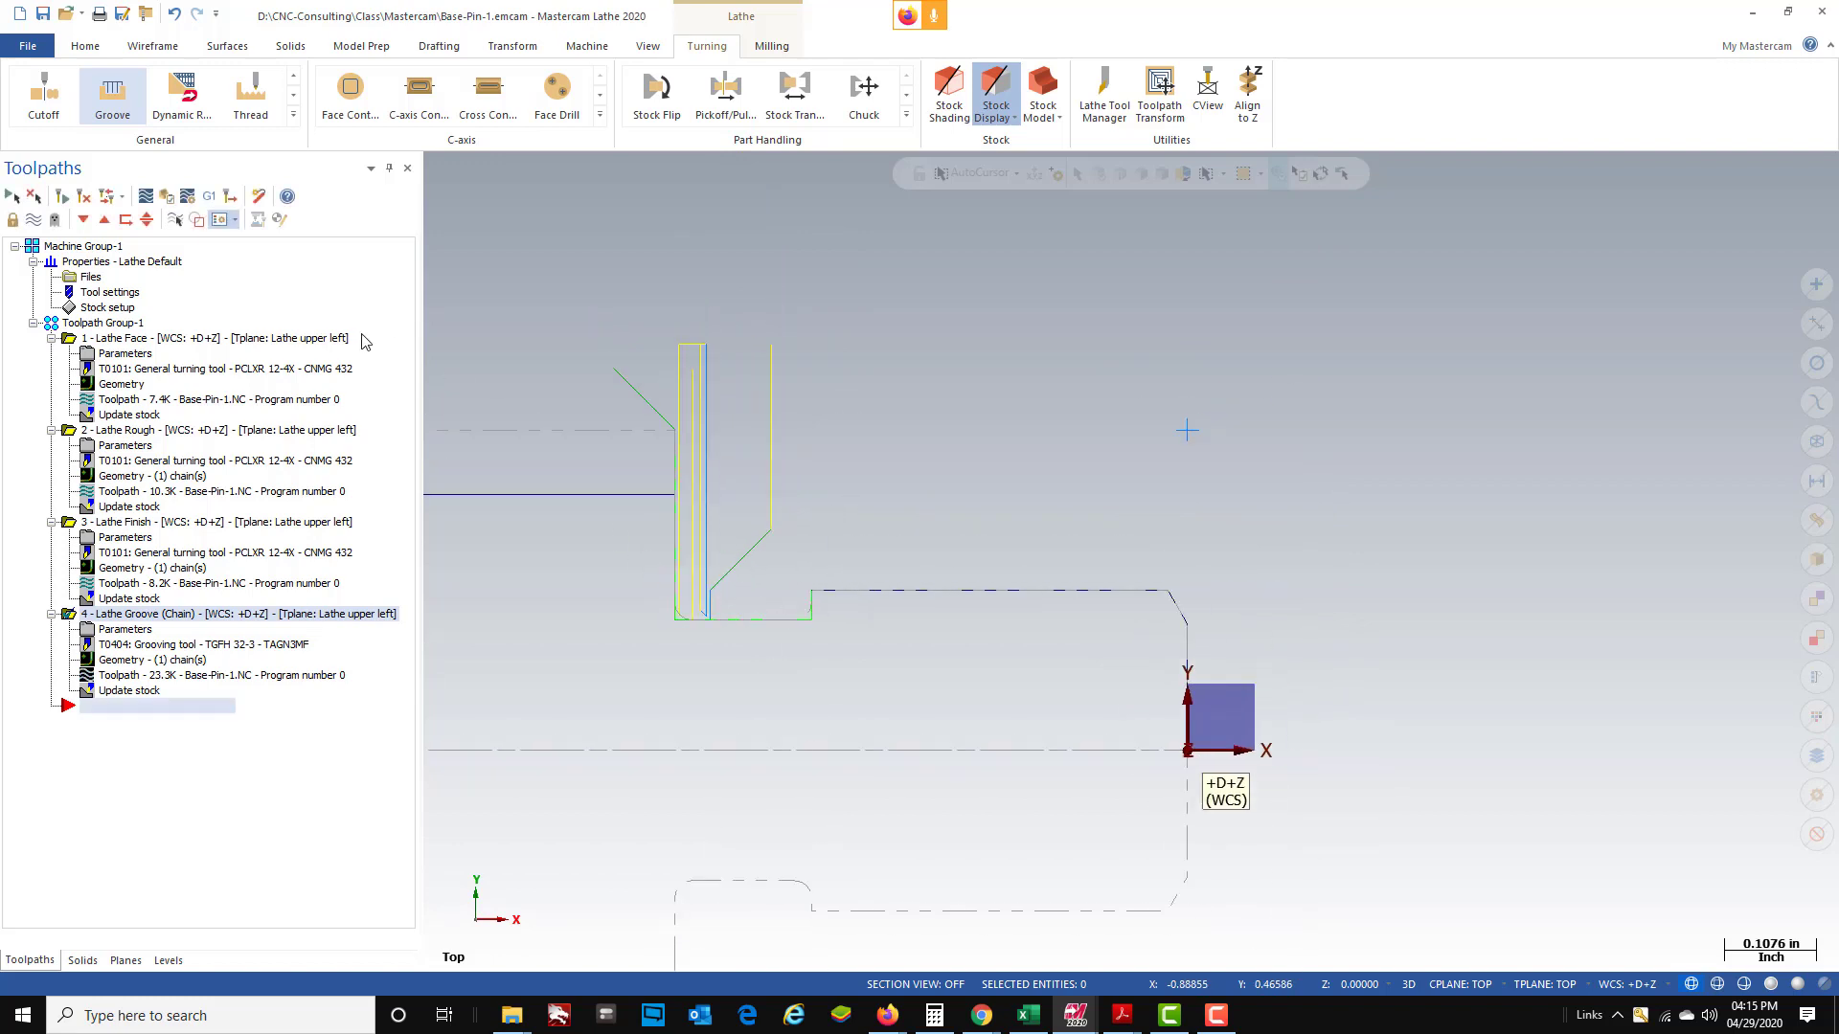
click(146, 196)
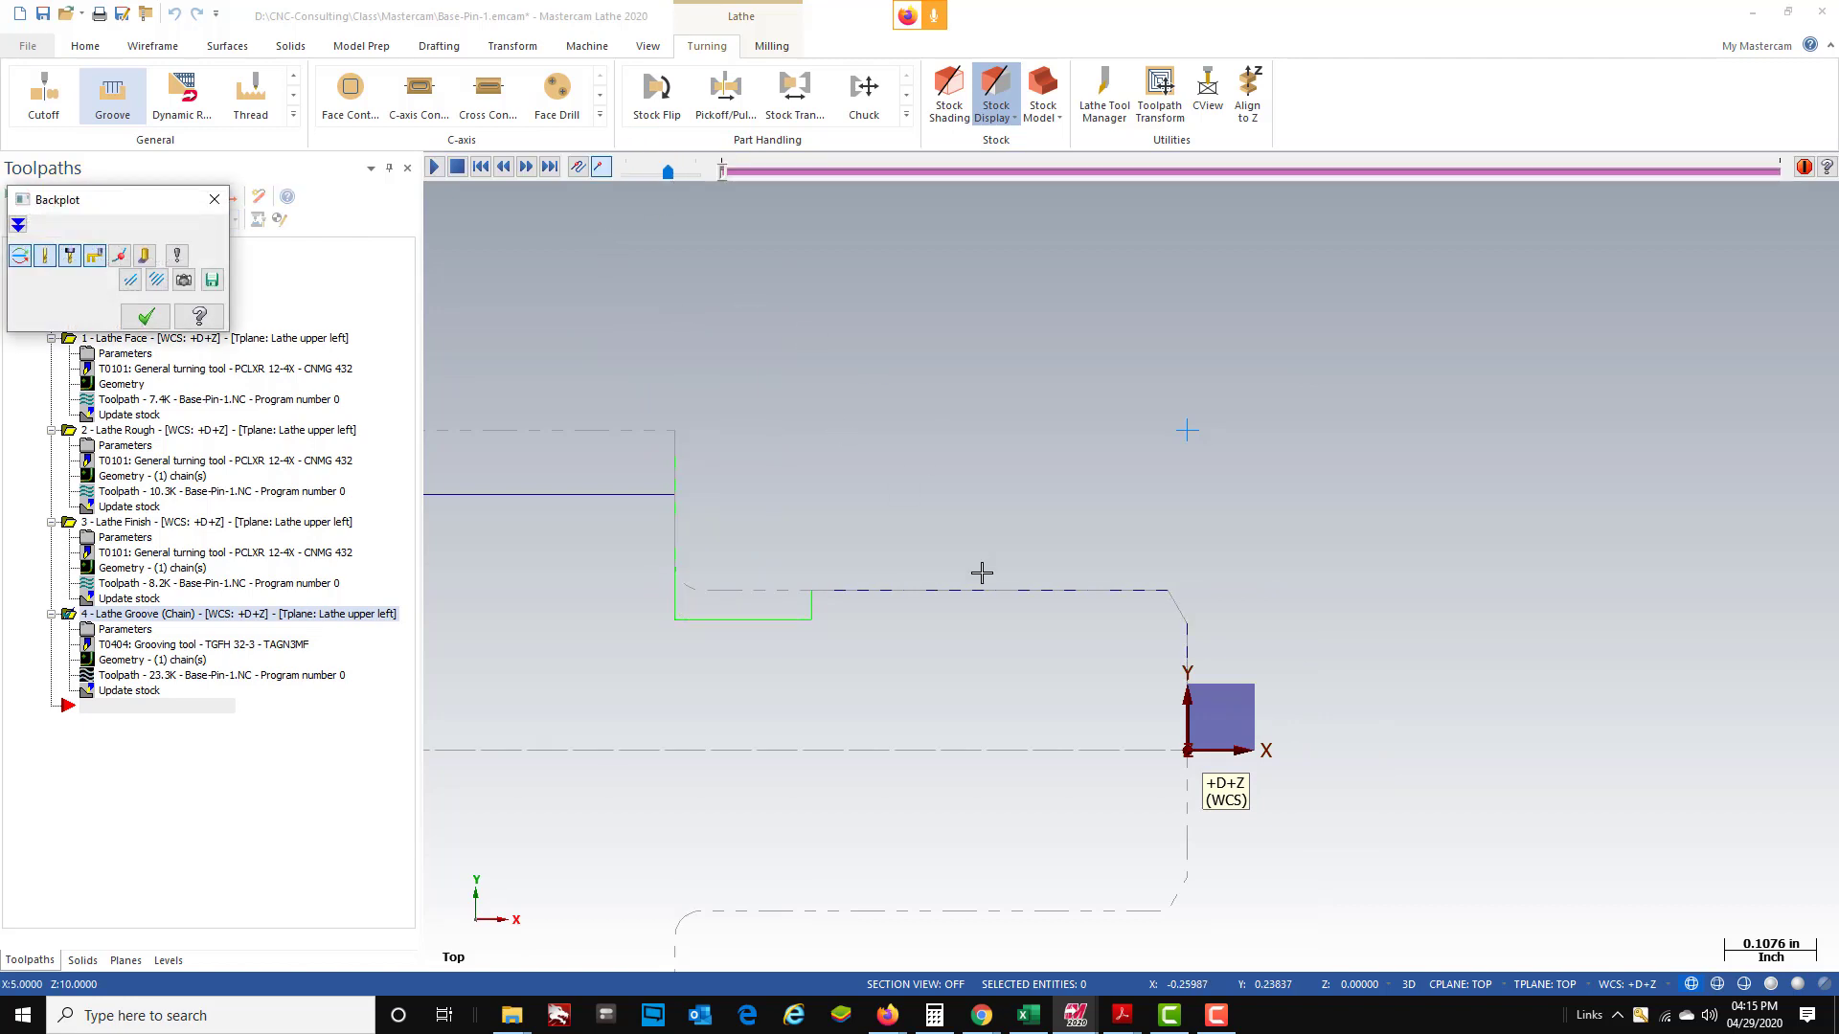
scroll(982, 572, down, 5)
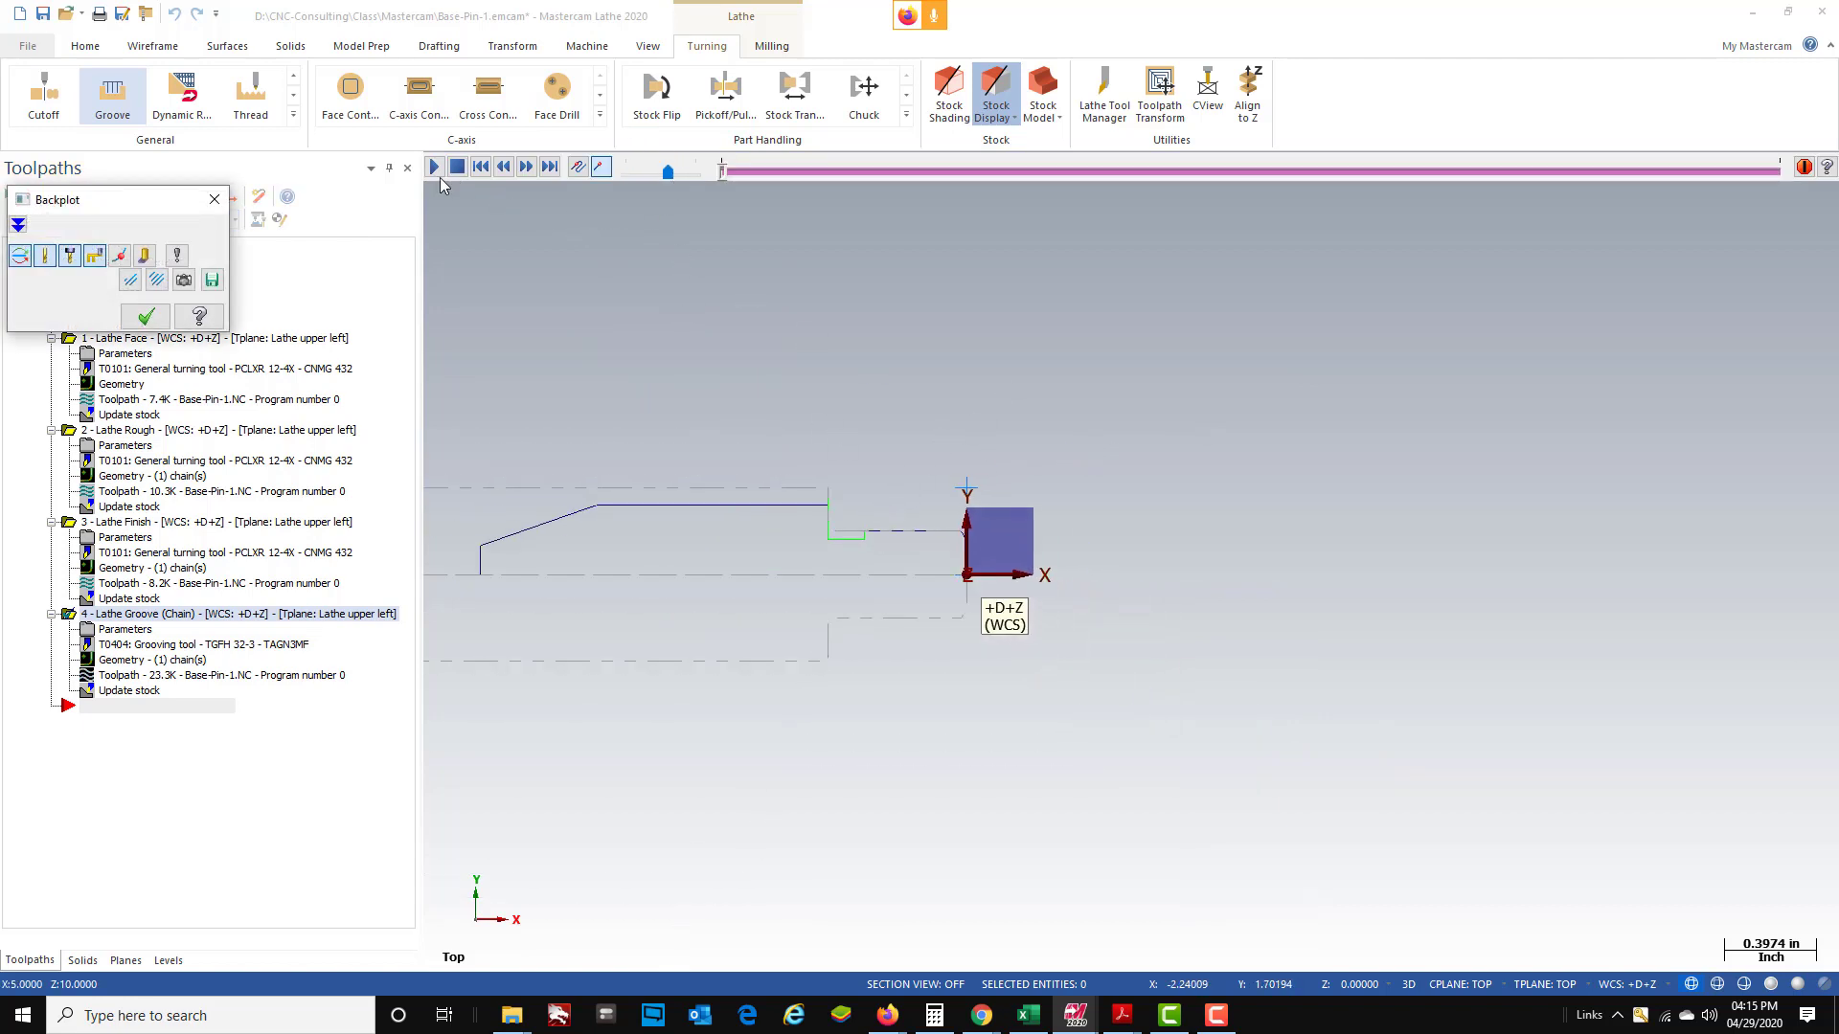
click(434, 168)
scroll(1107, 579, up, 2)
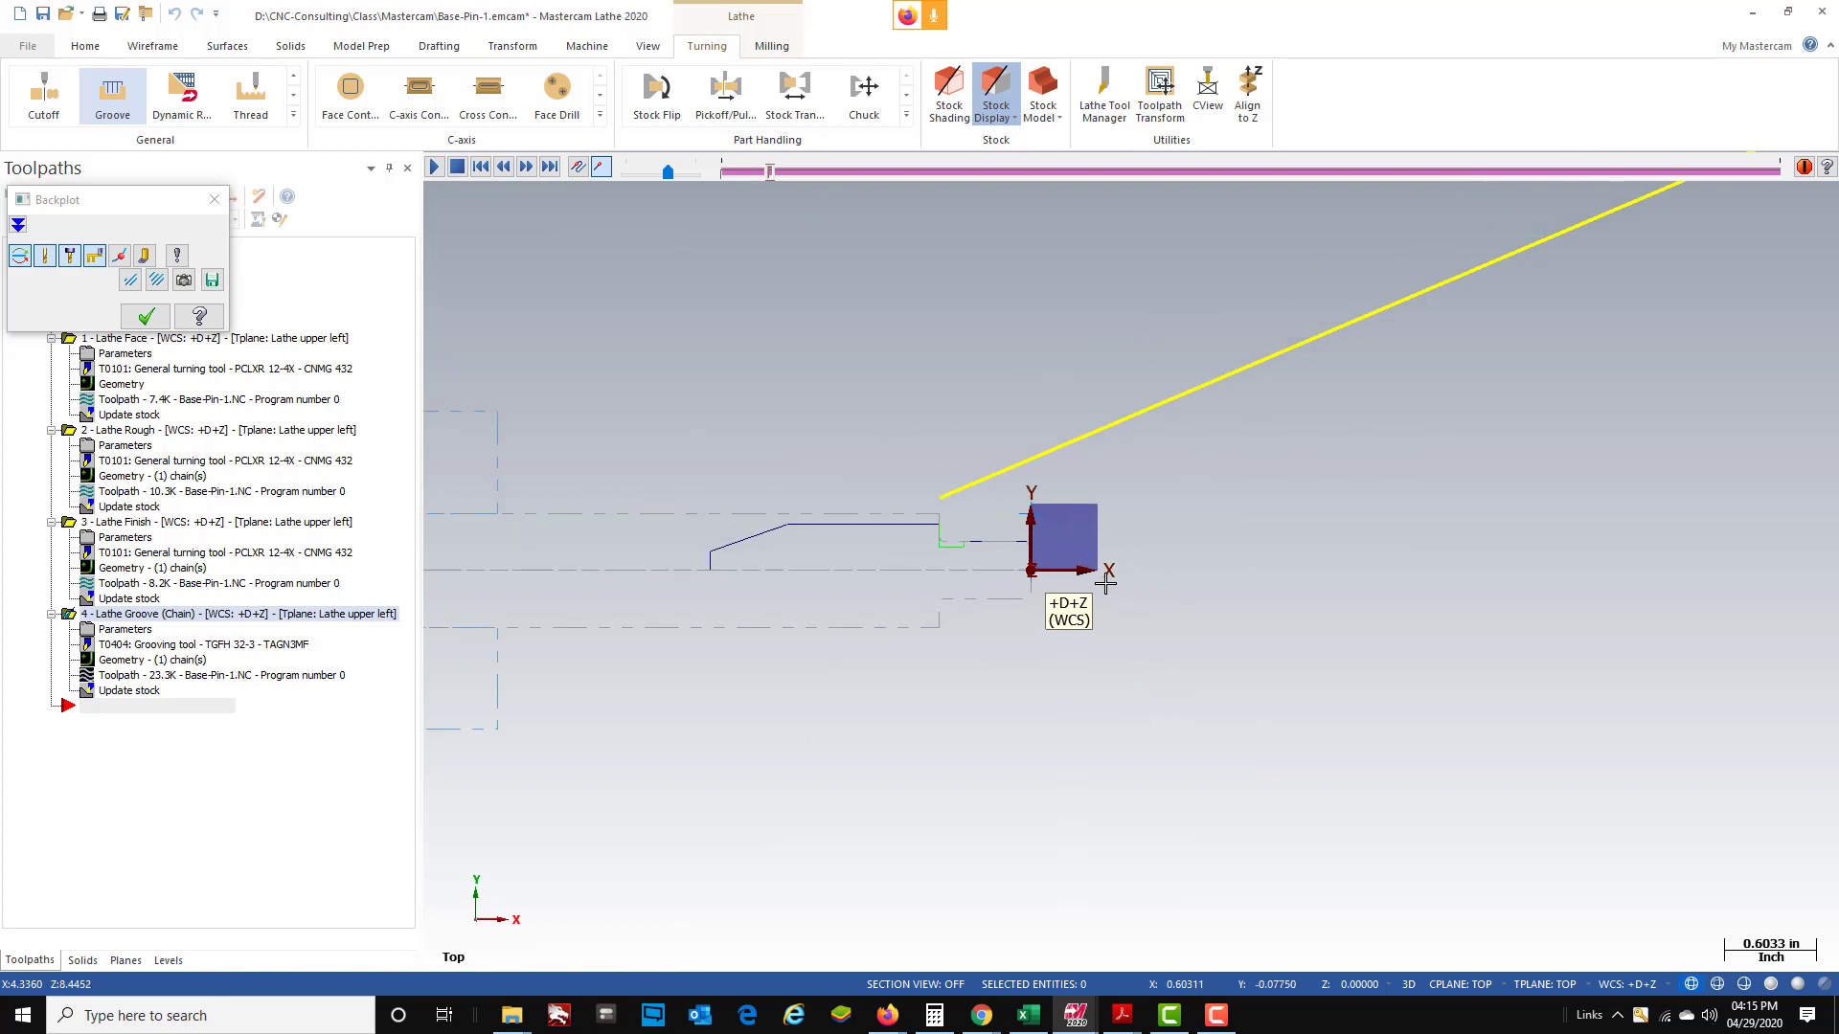
scroll(1106, 580, down, 3)
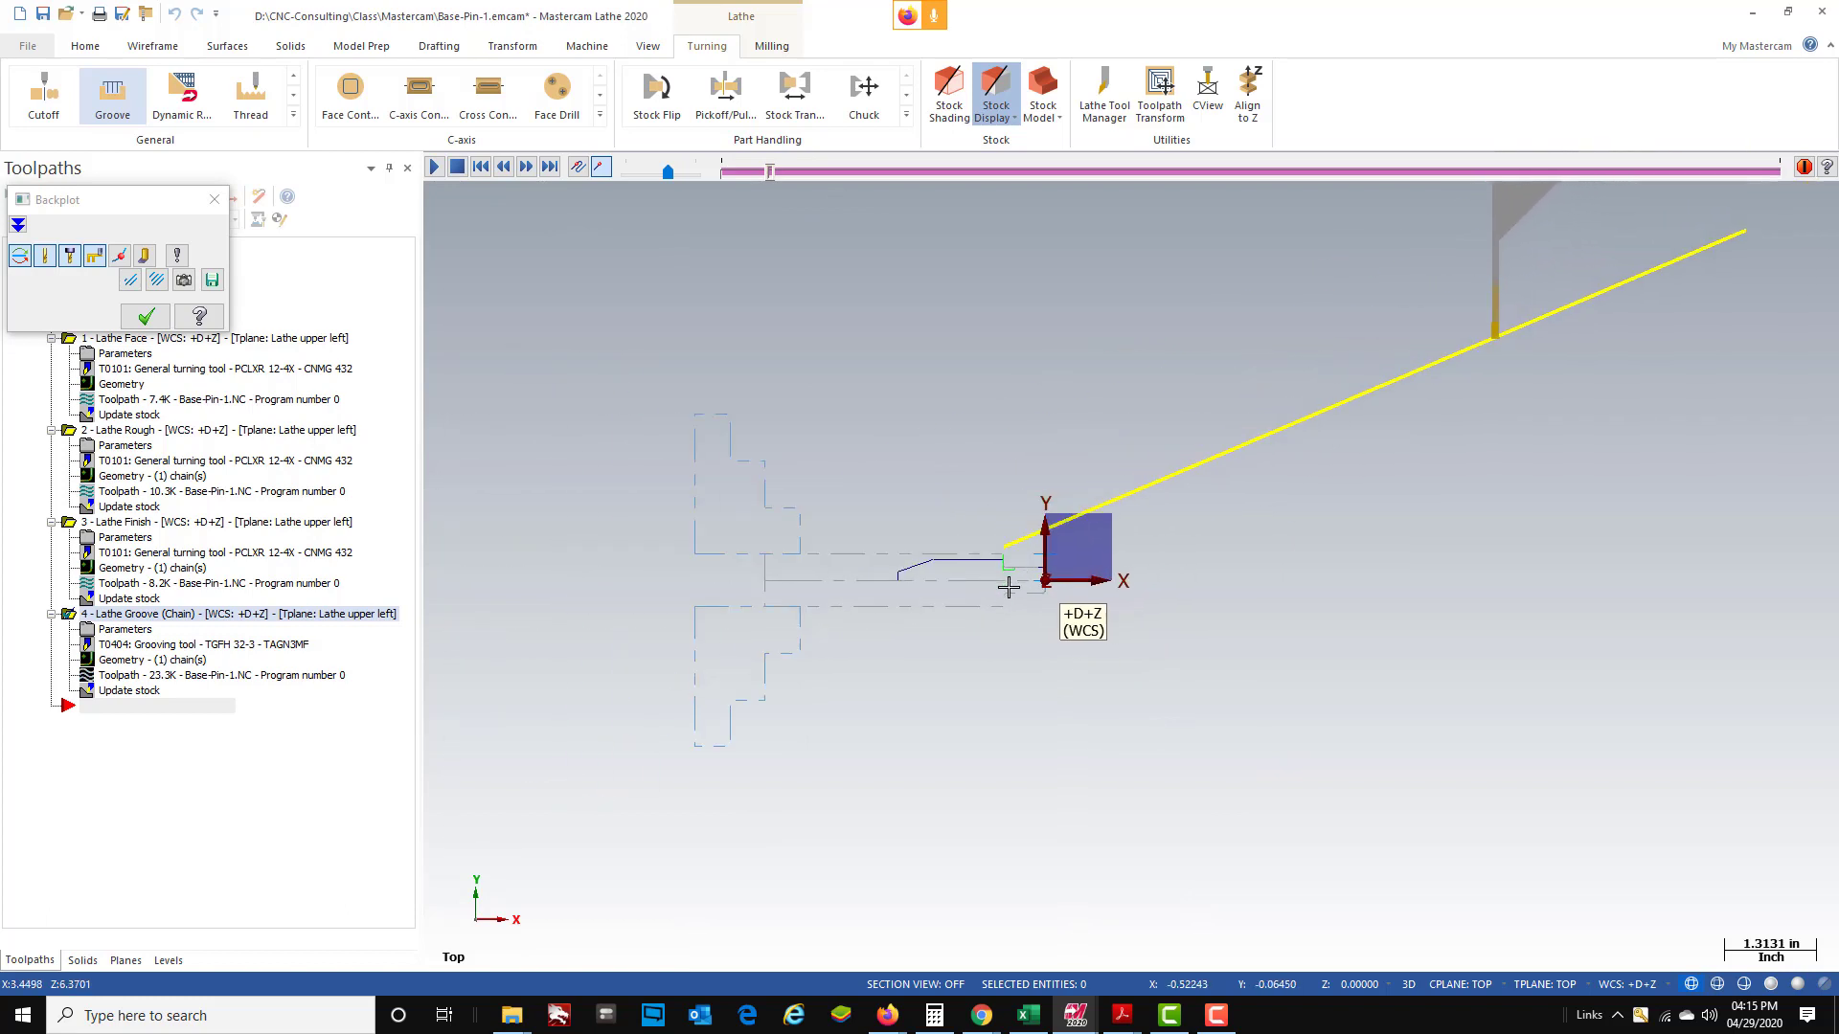
scroll(1009, 588, up, 3)
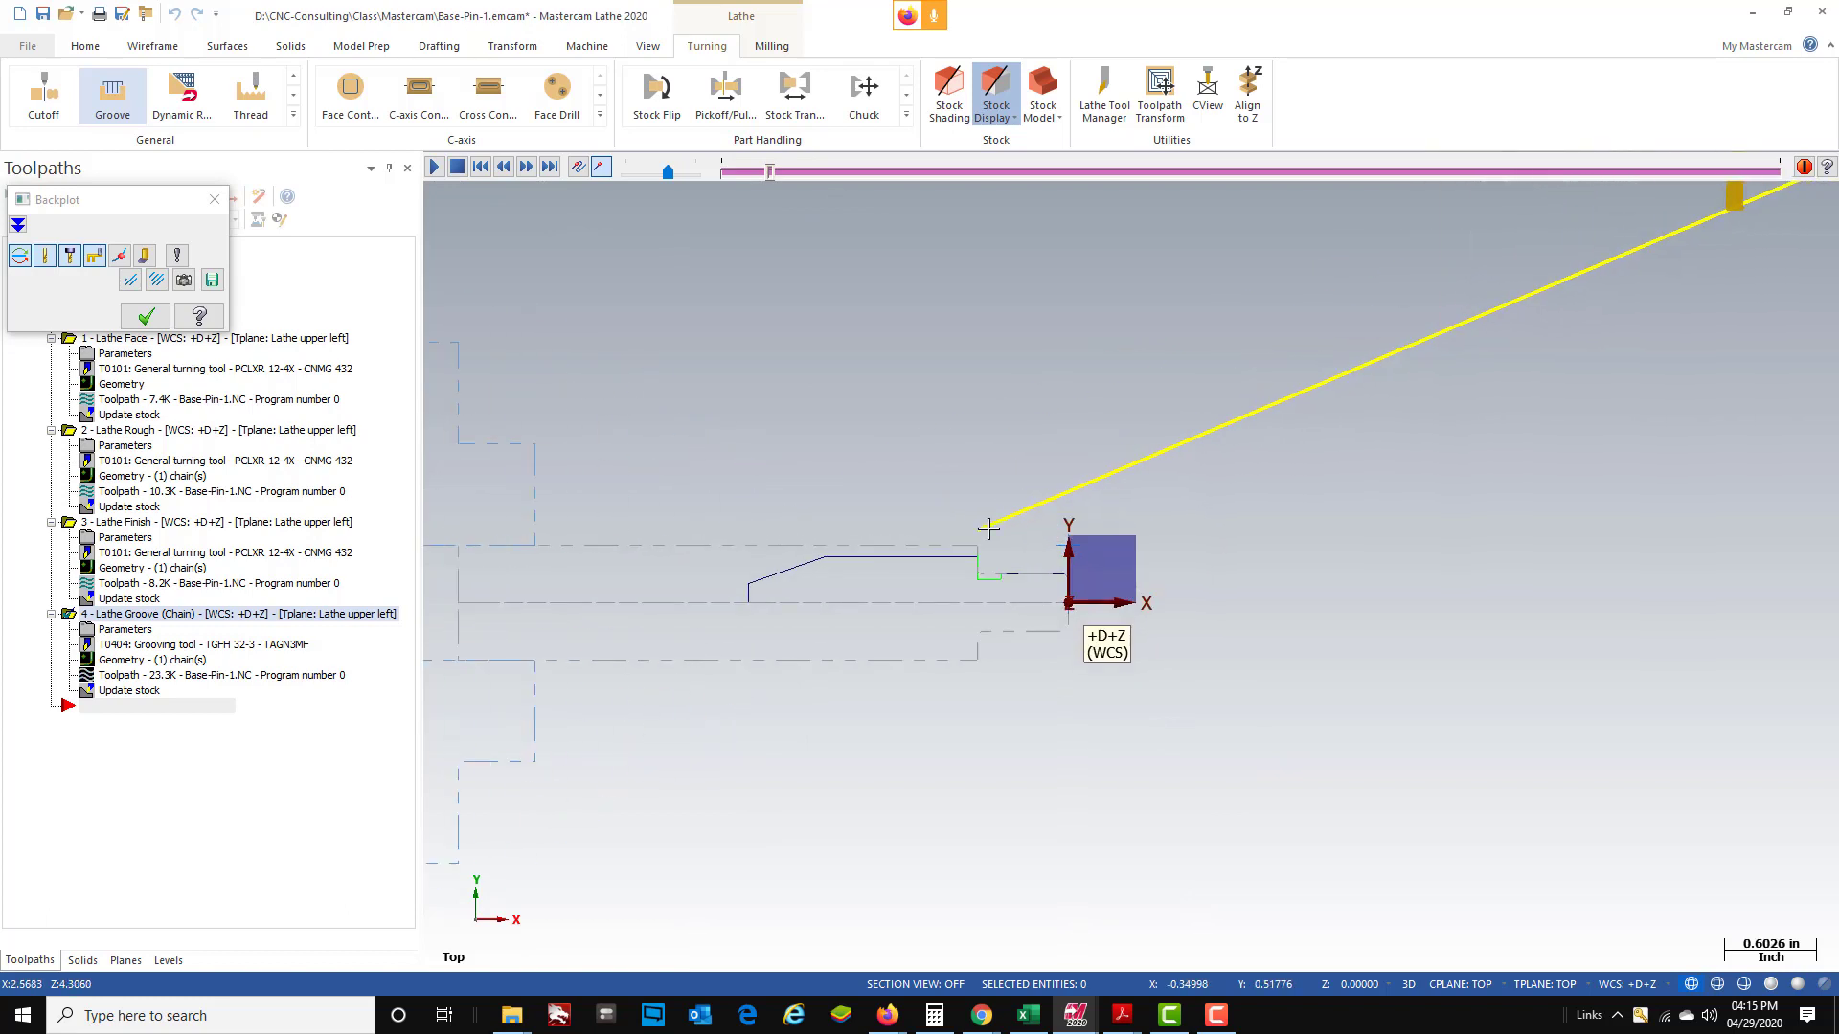
scroll(1058, 598, up, 3)
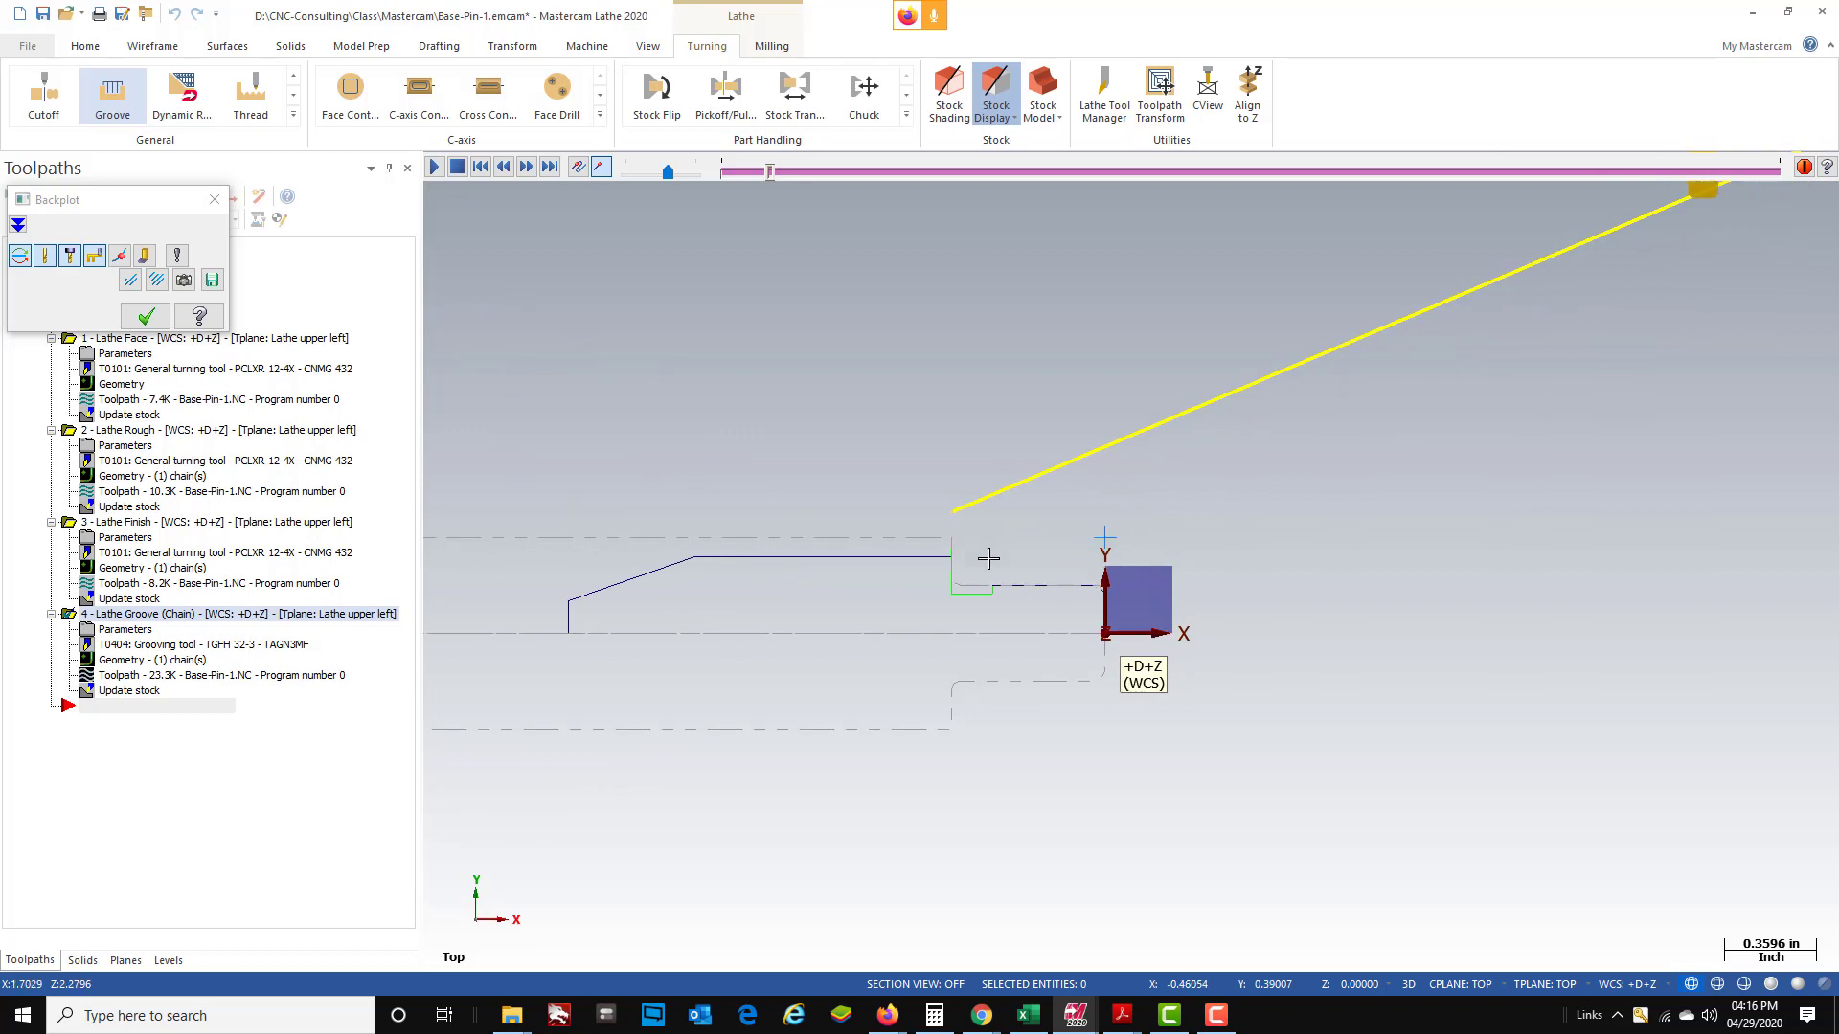
scroll(987, 561, up, 4)
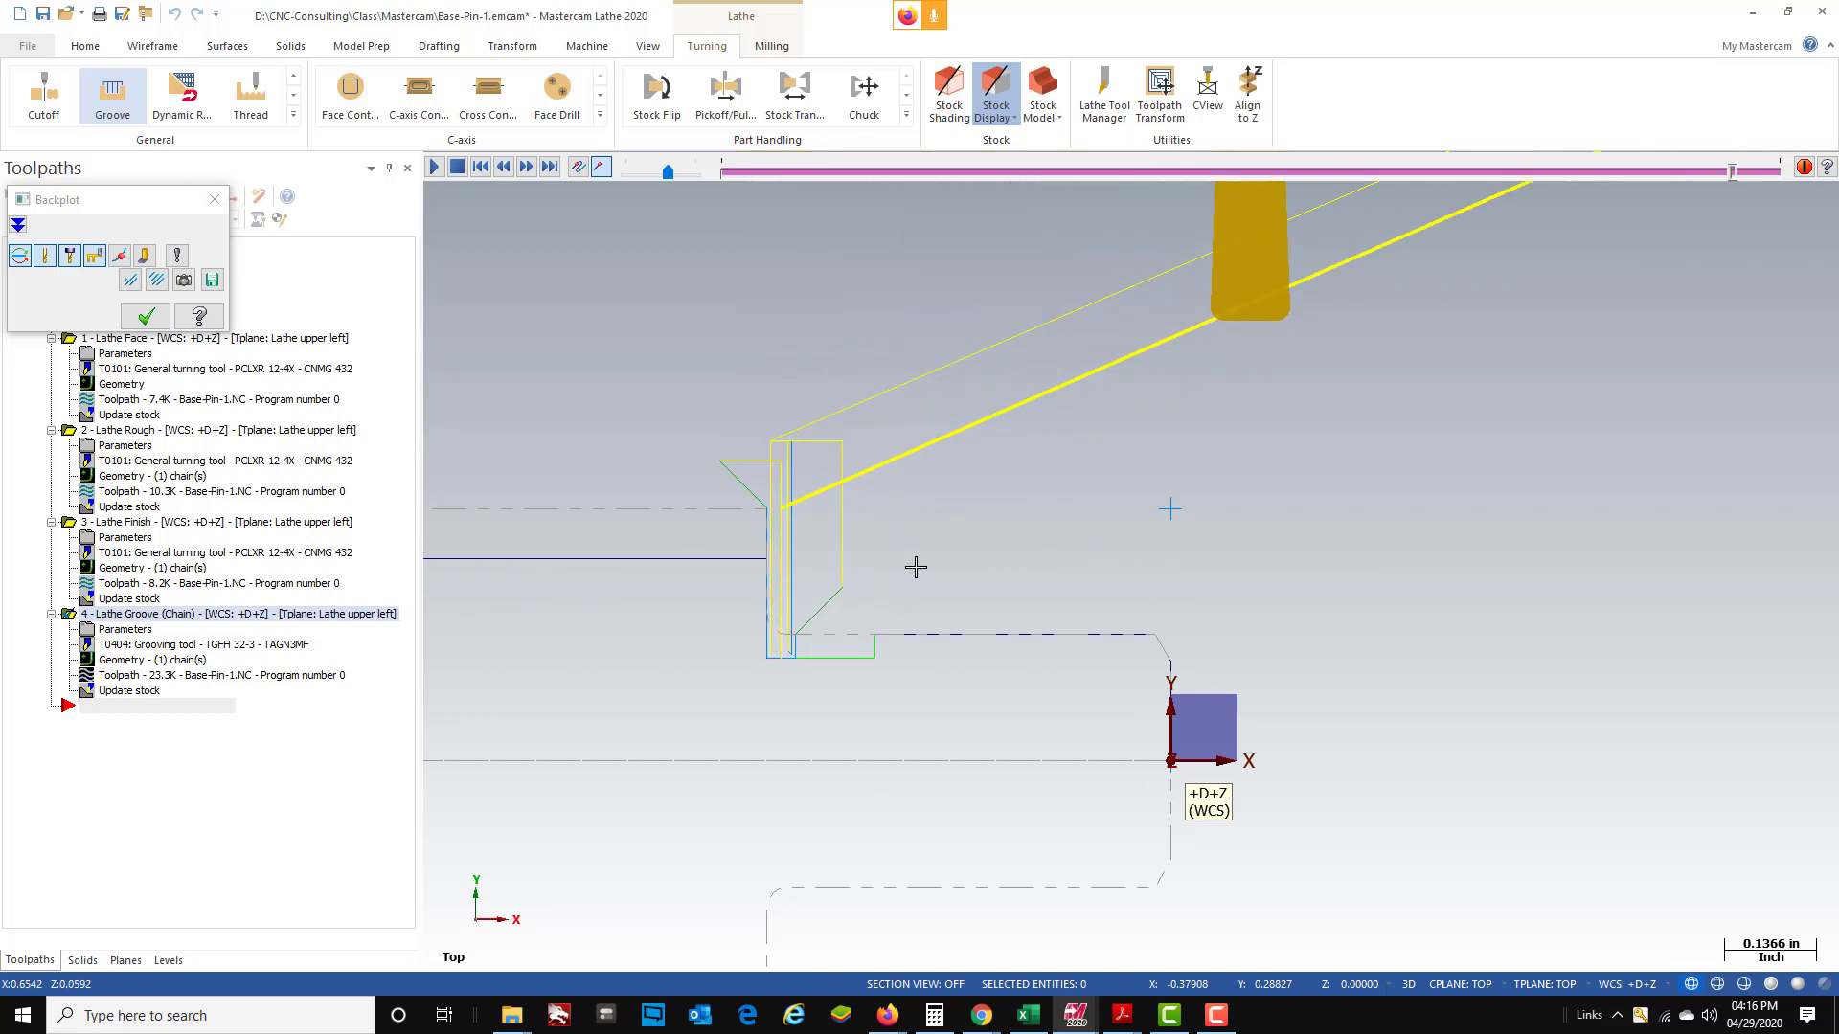
scroll(953, 532, down, 1)
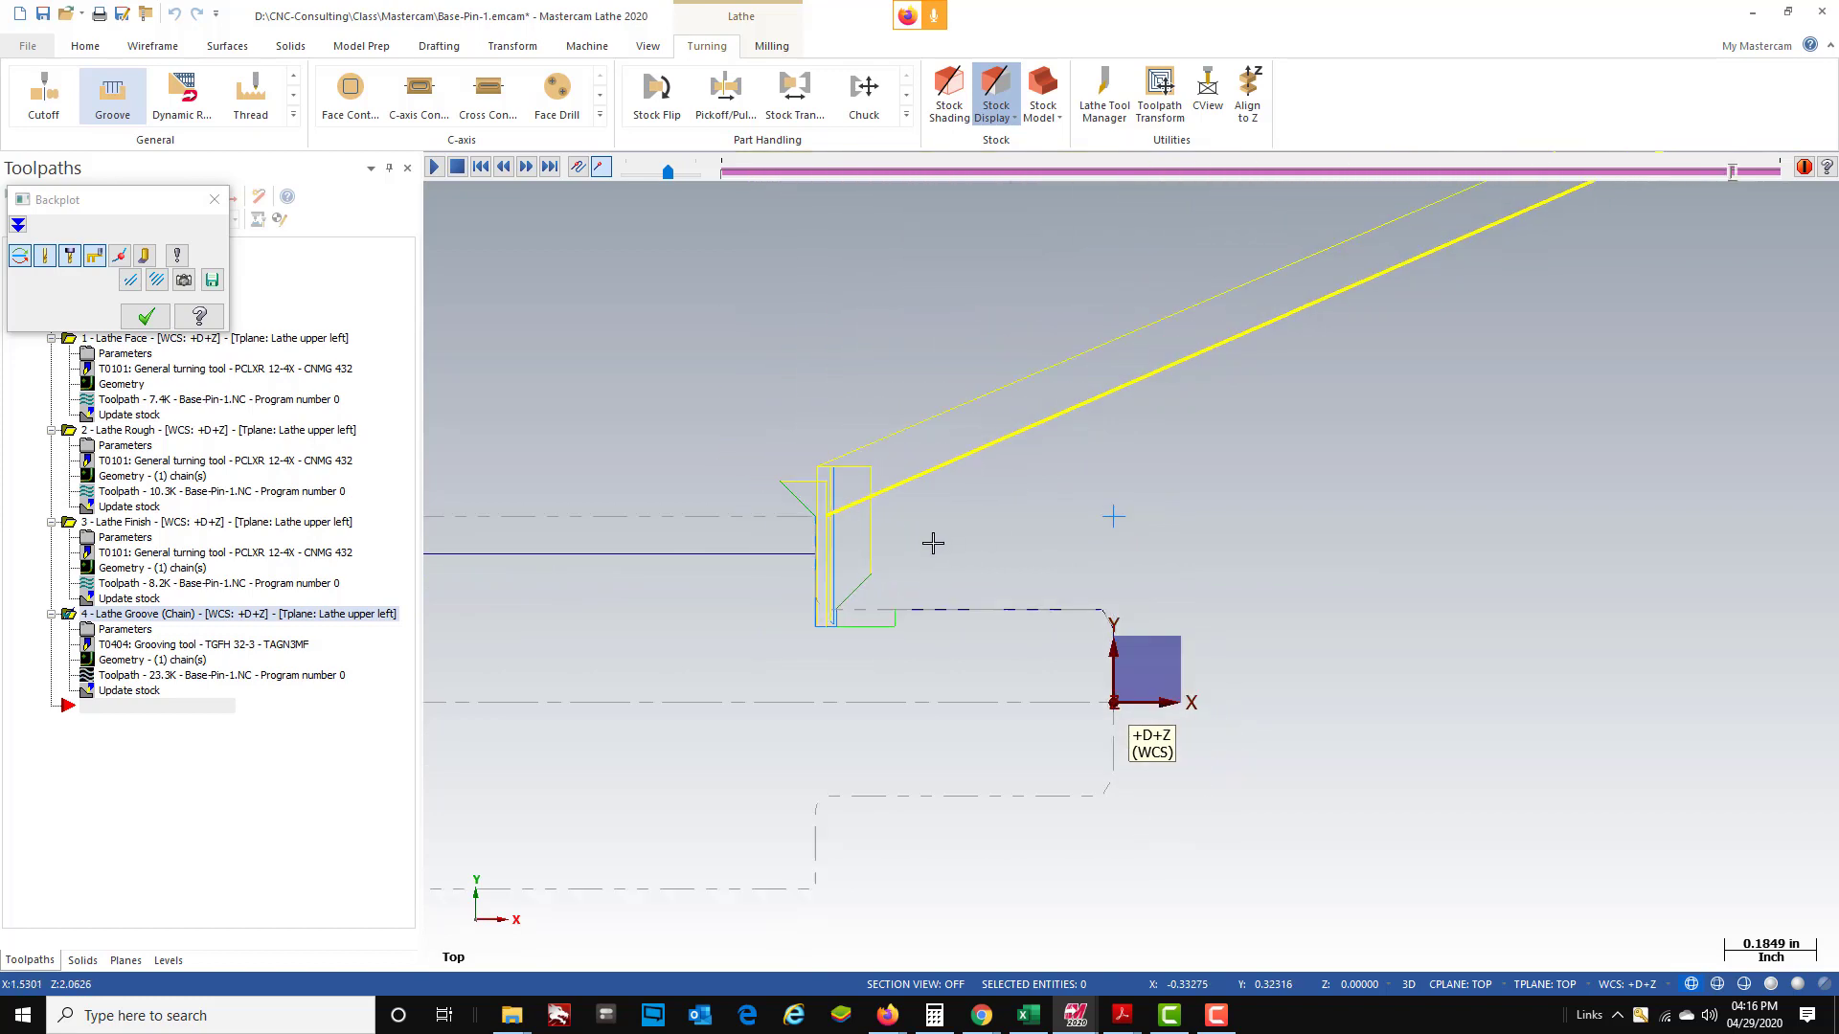
click(145, 319)
- Start a Lathe Thread toolpath, load the library T606-Iscar Threading tool TTG-16E-A55.tooldb and choose its threading tool T0606
scroll(847, 702, down, 2)
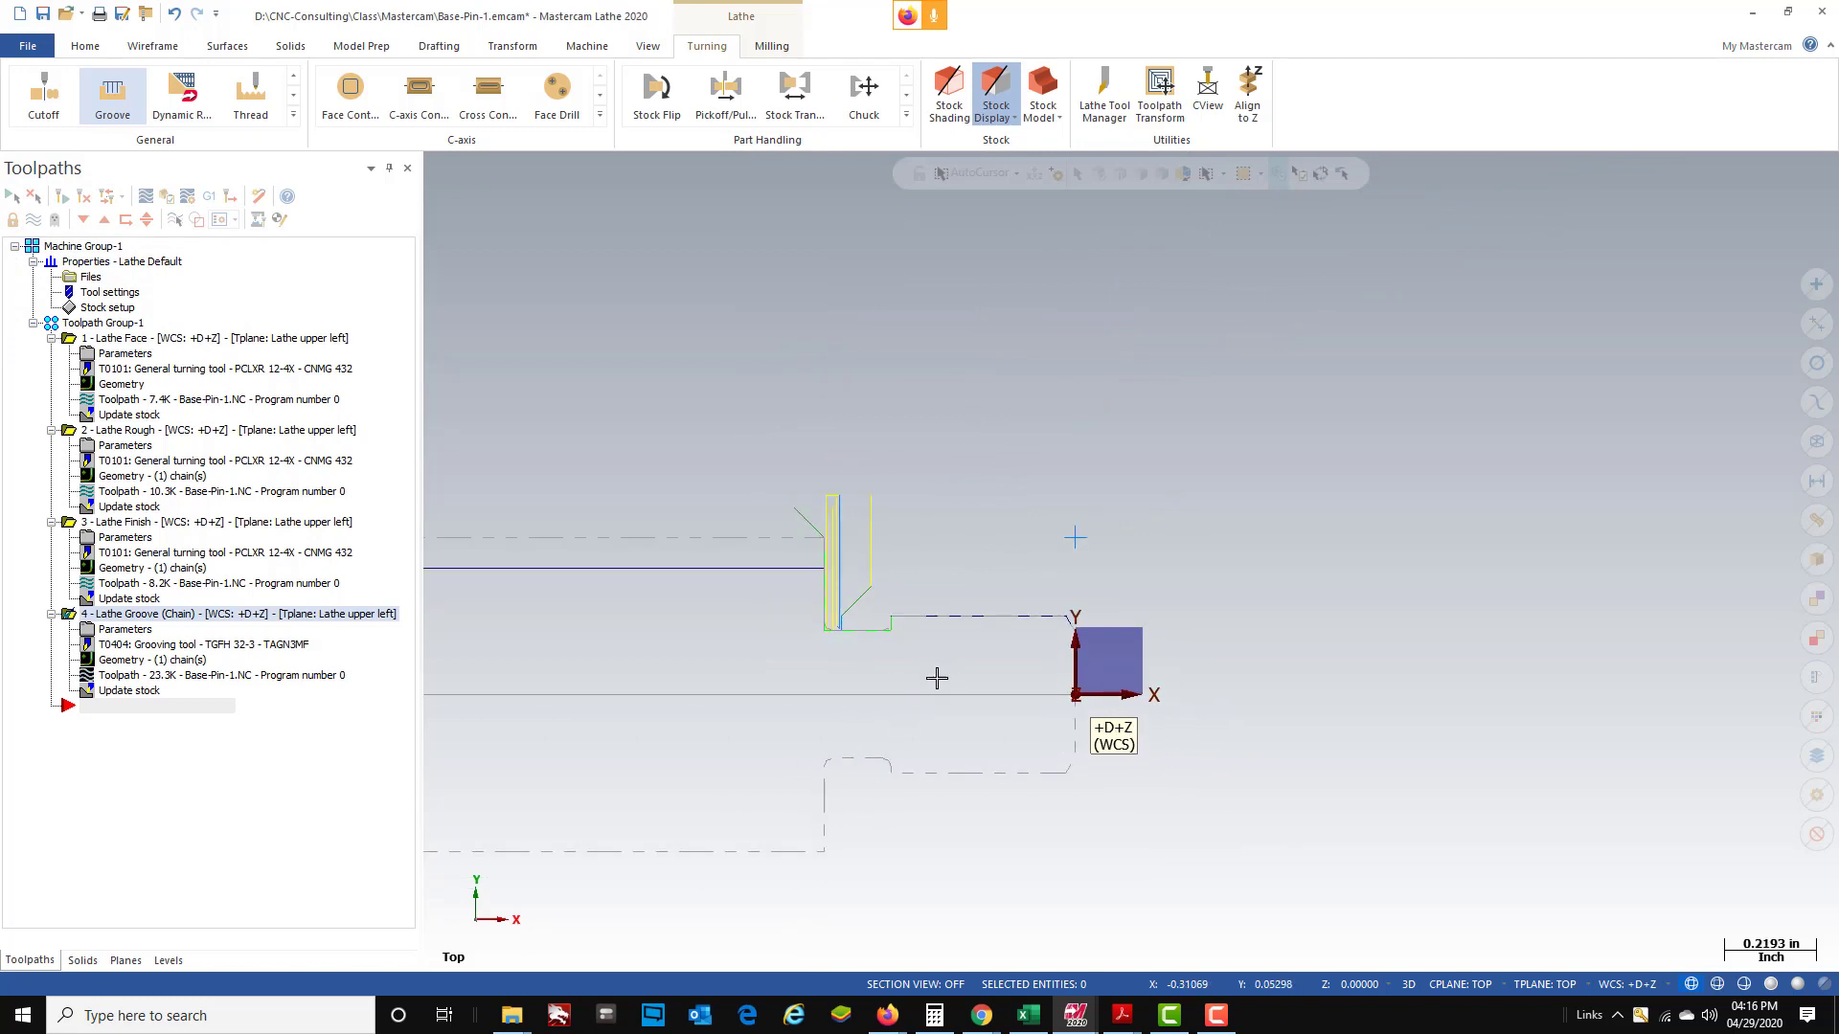
scroll(934, 685, down, 2)
scroll(914, 671, down, 1)
scroll(939, 706, up, 2)
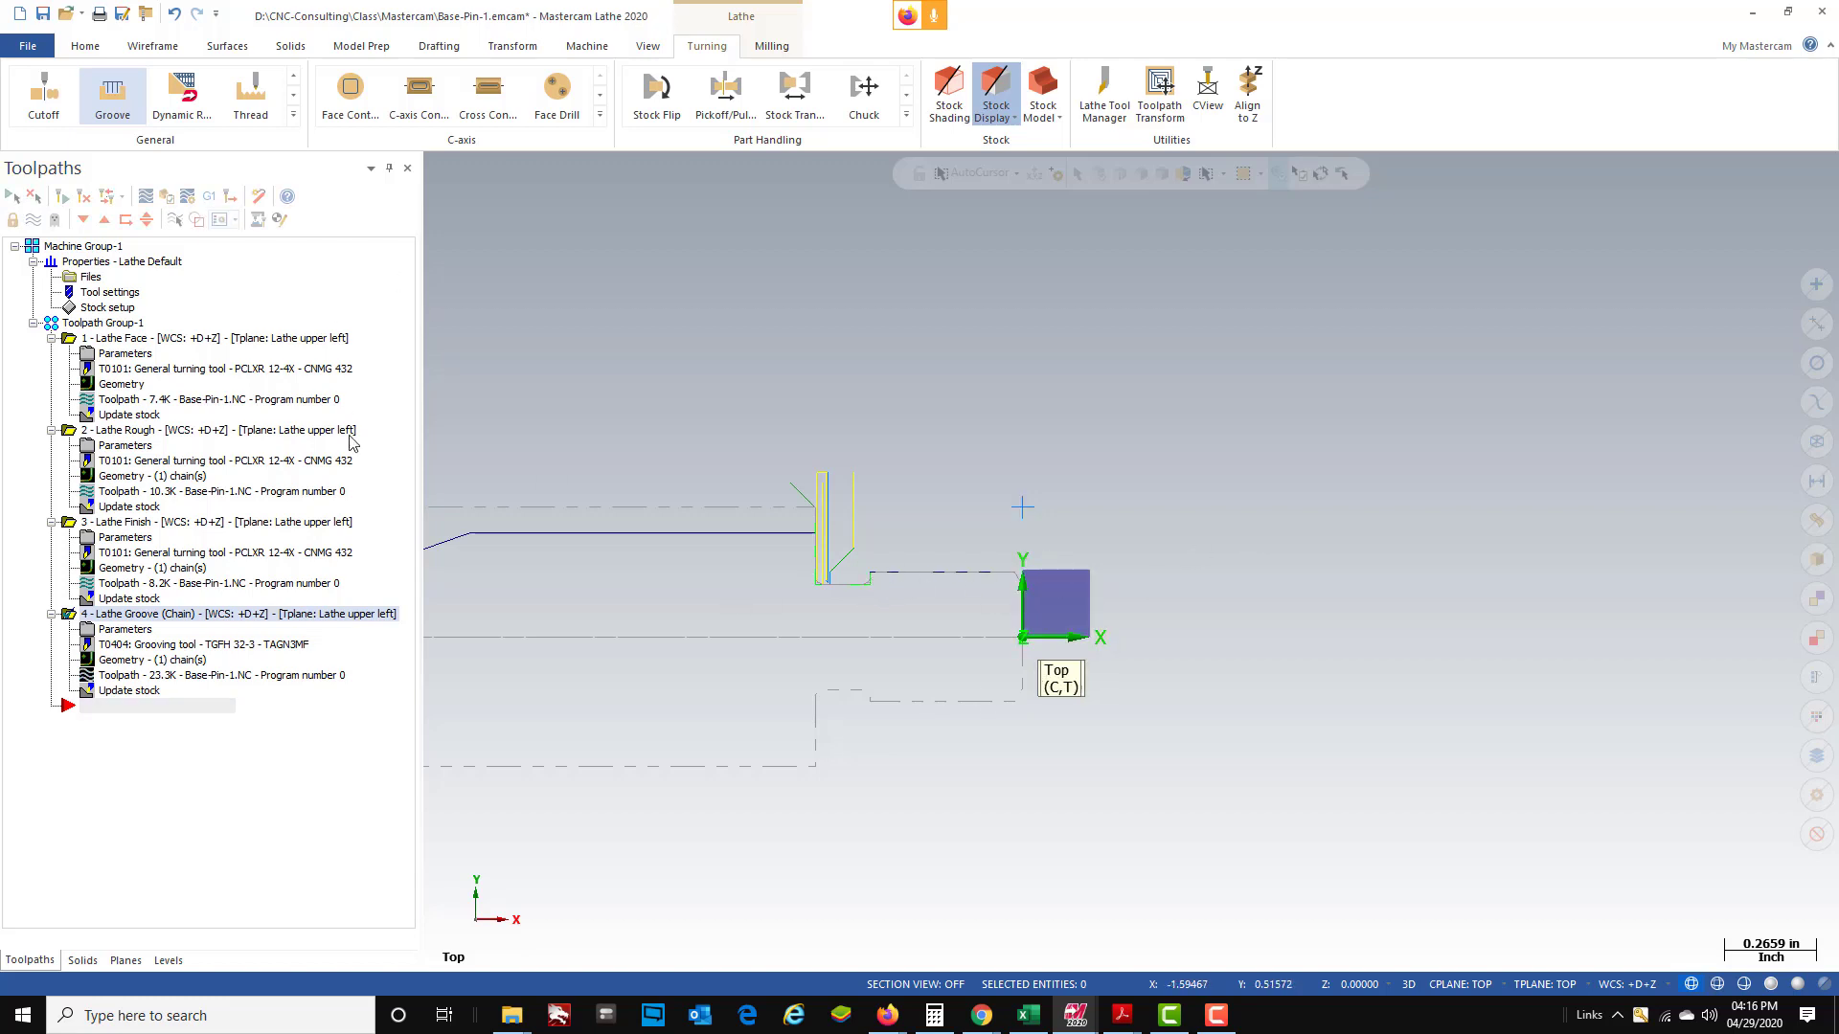
click(252, 105)
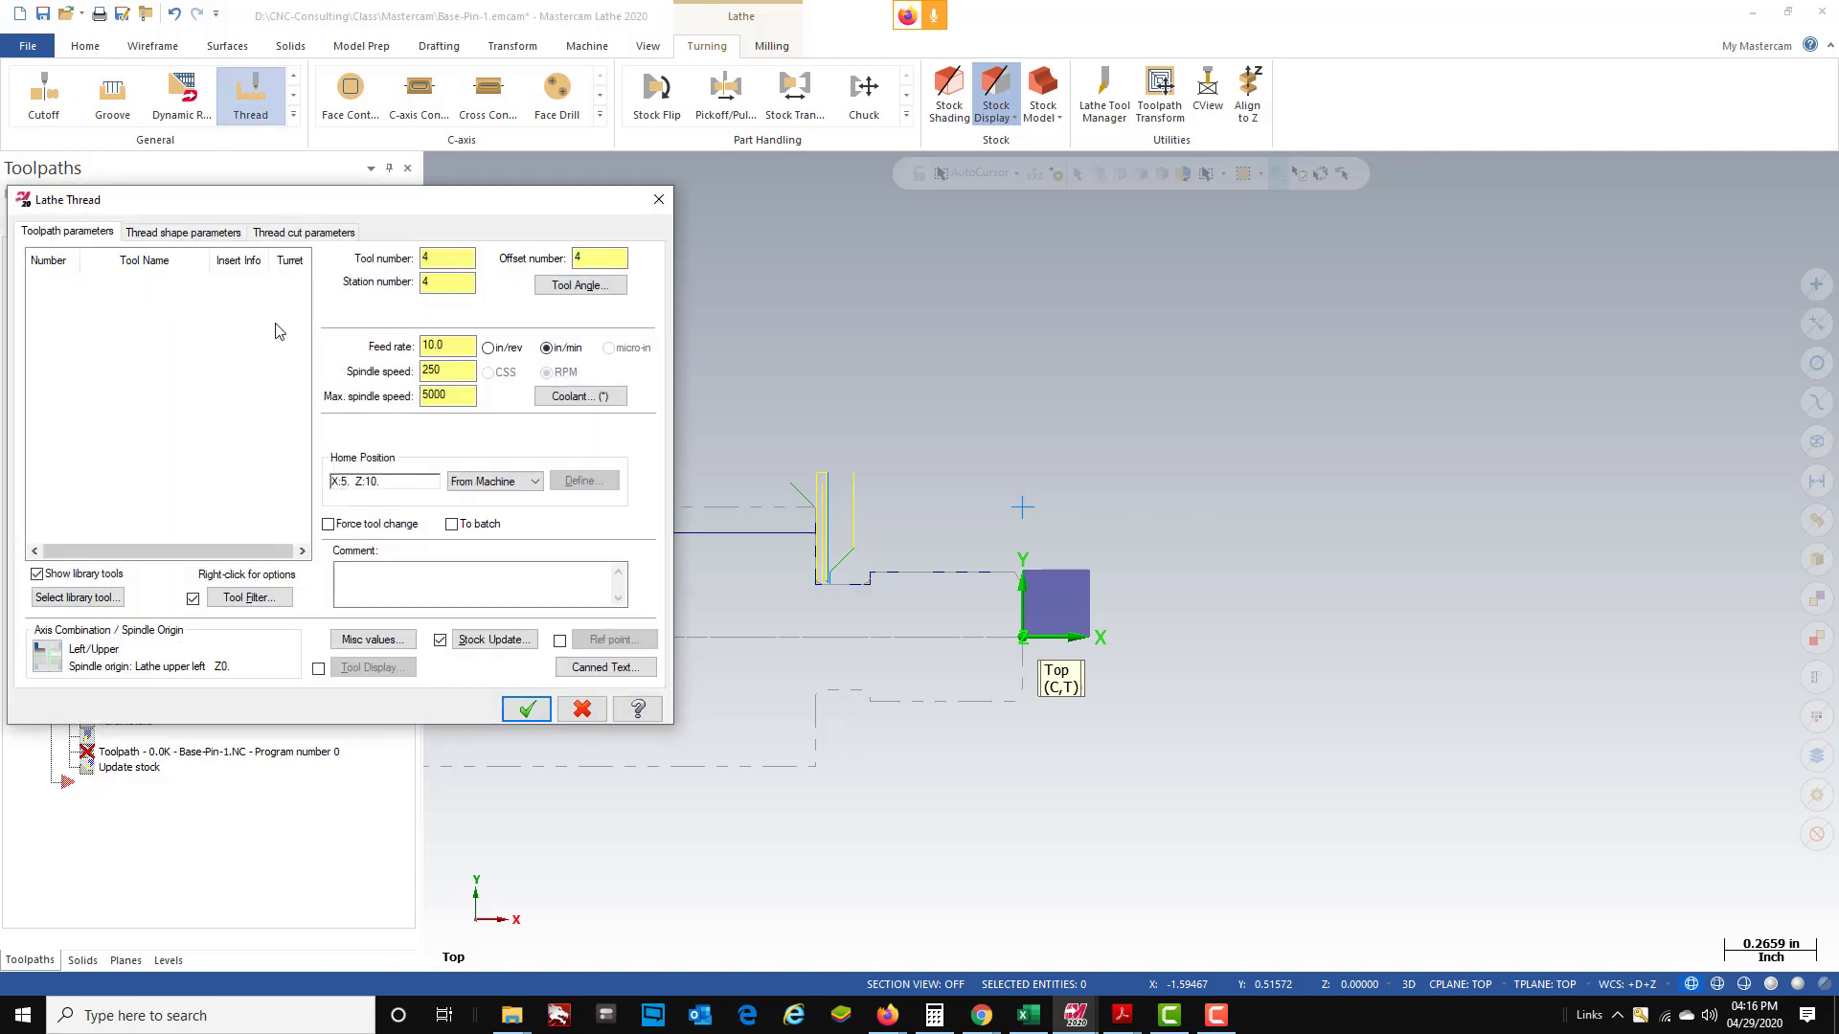
click(79, 597)
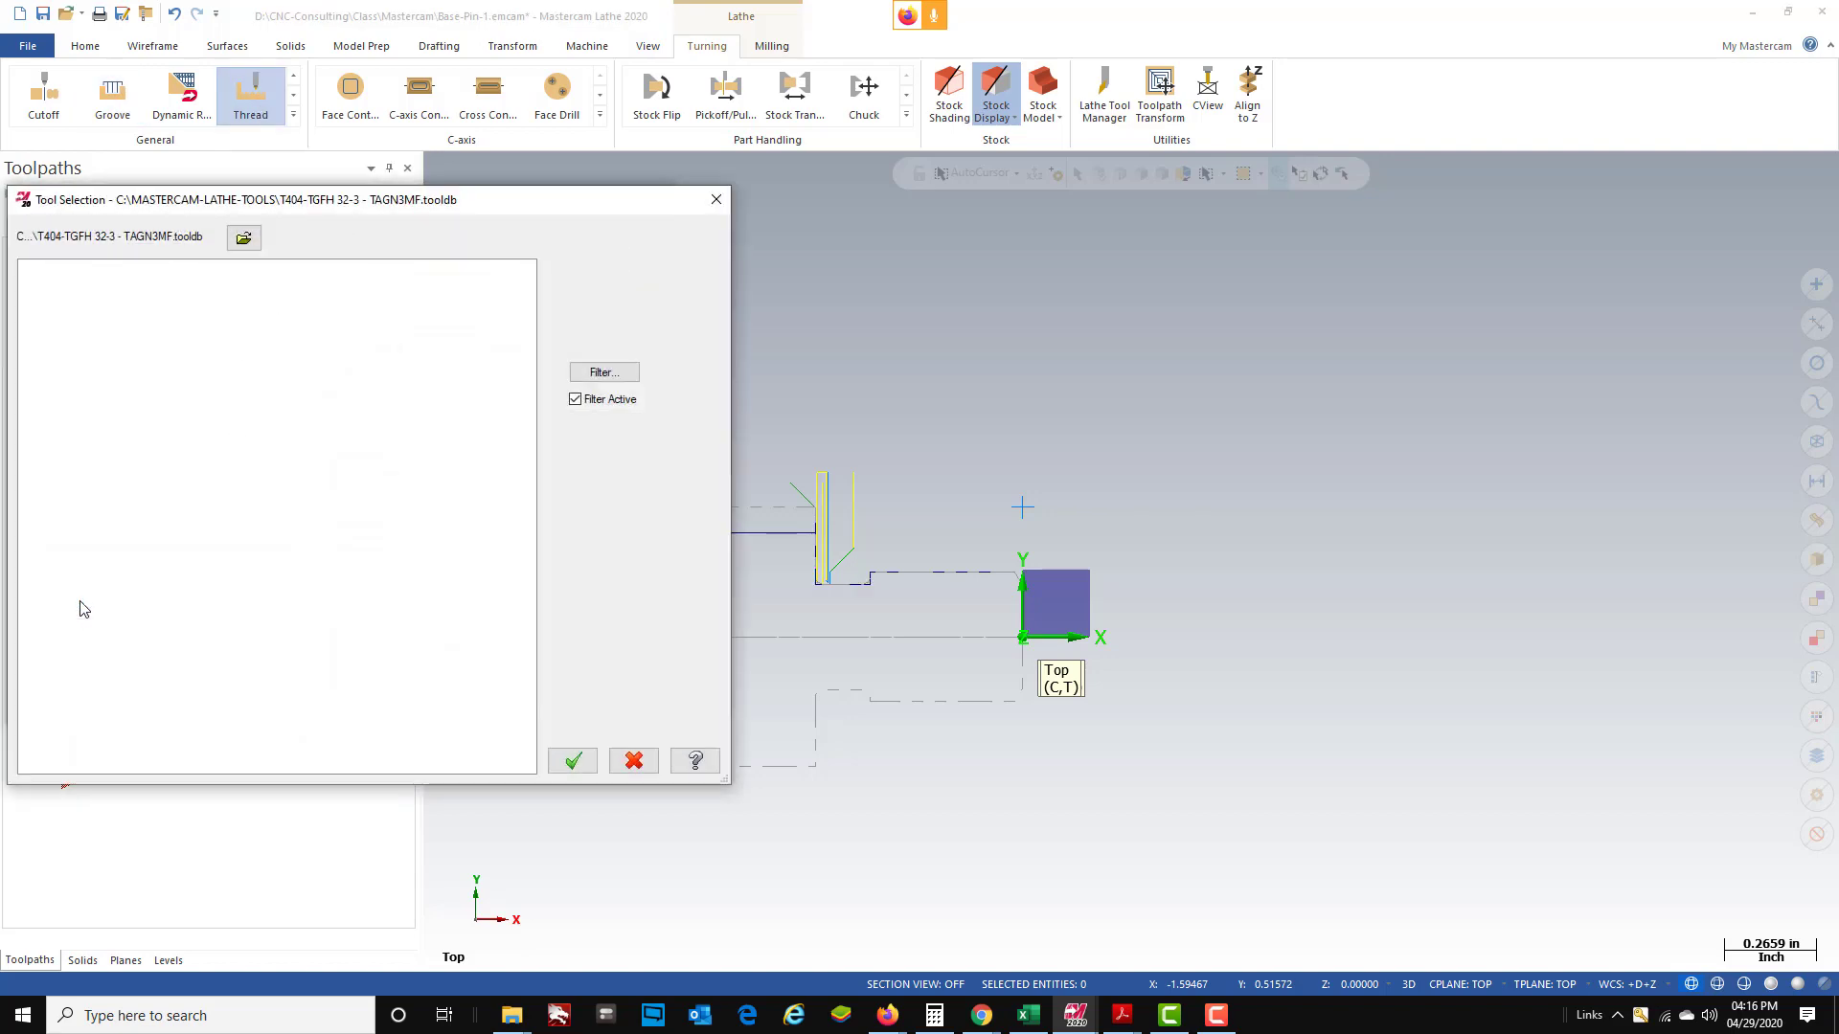
click(243, 237)
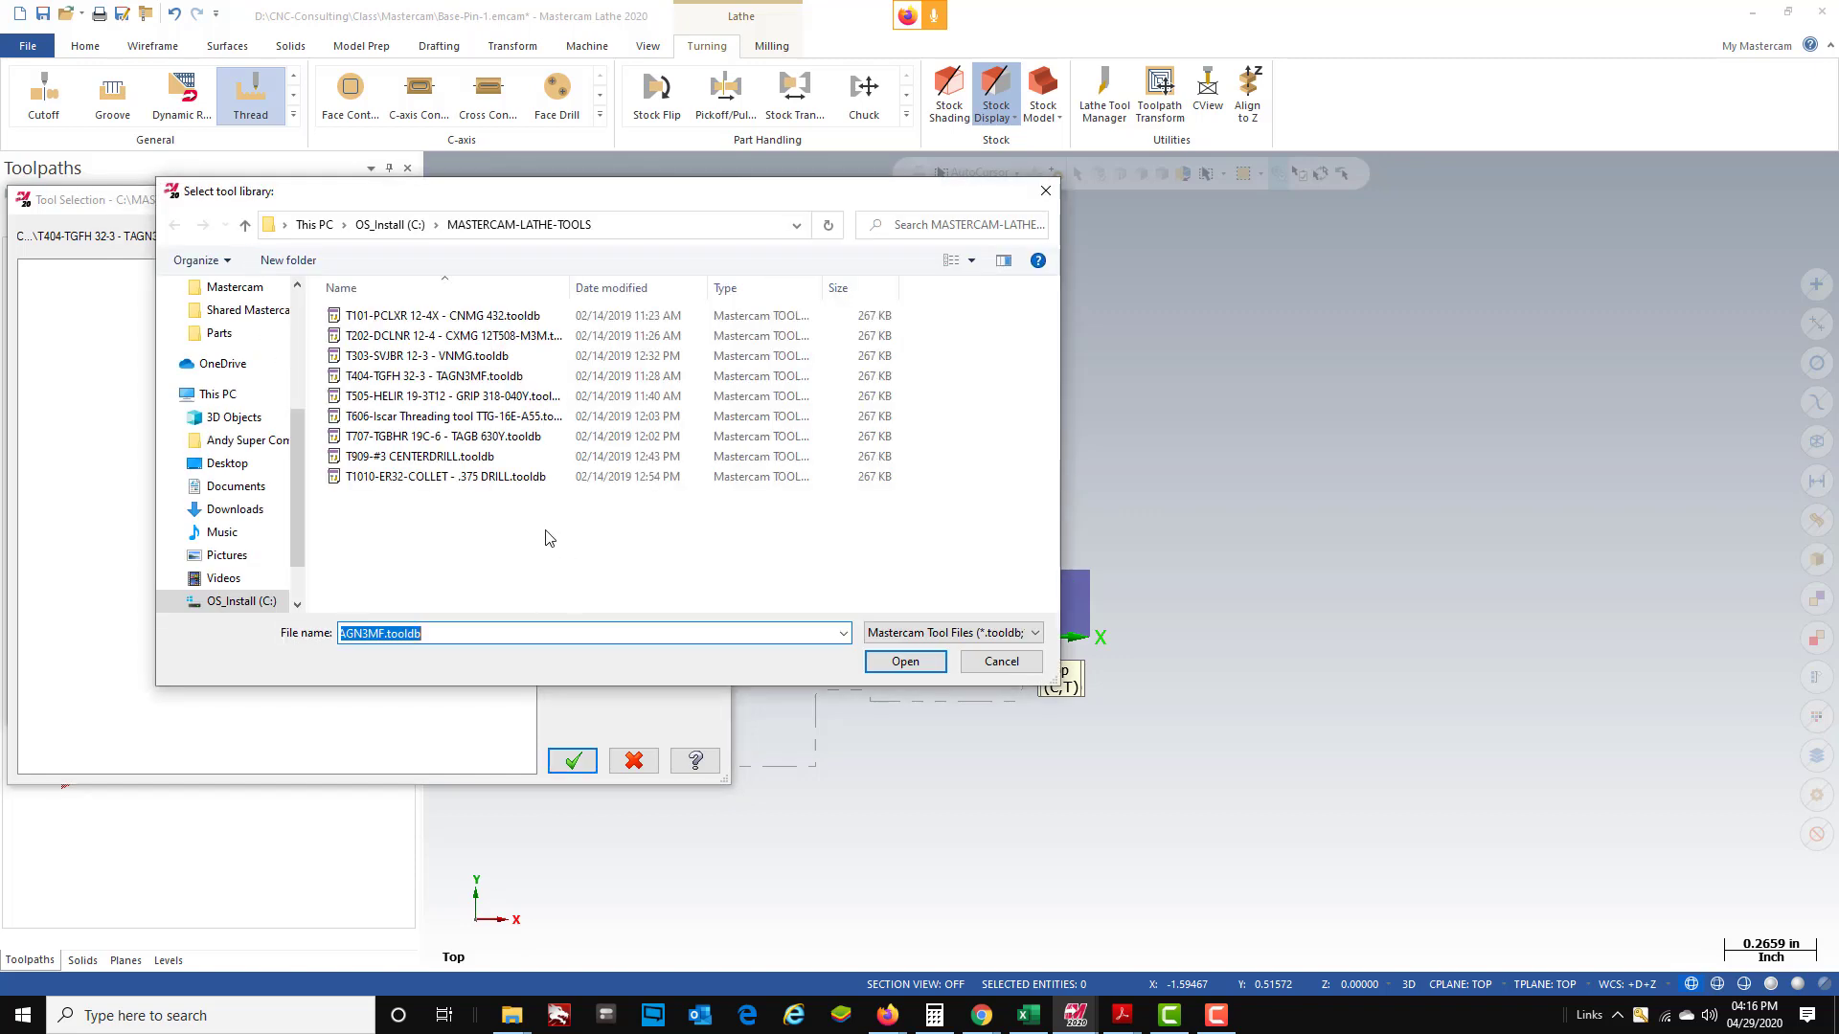
click(392, 418)
click(905, 662)
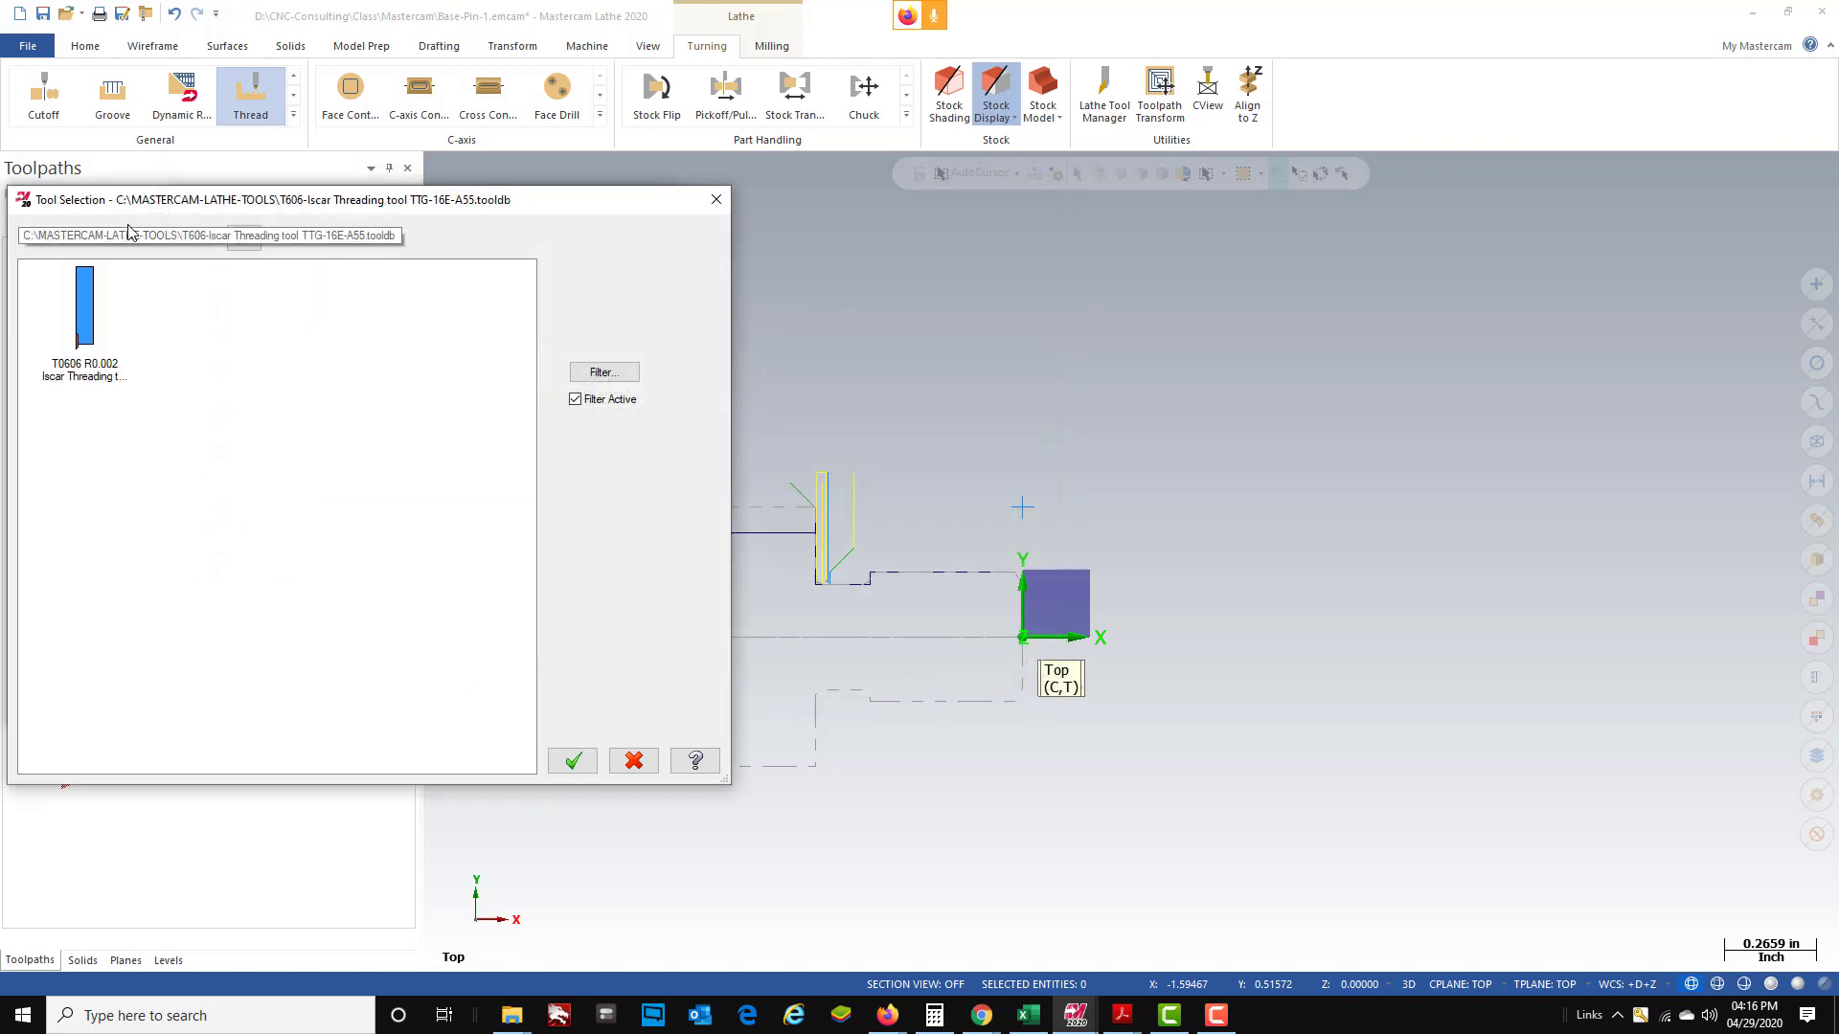
click(95, 321)
click(575, 762)
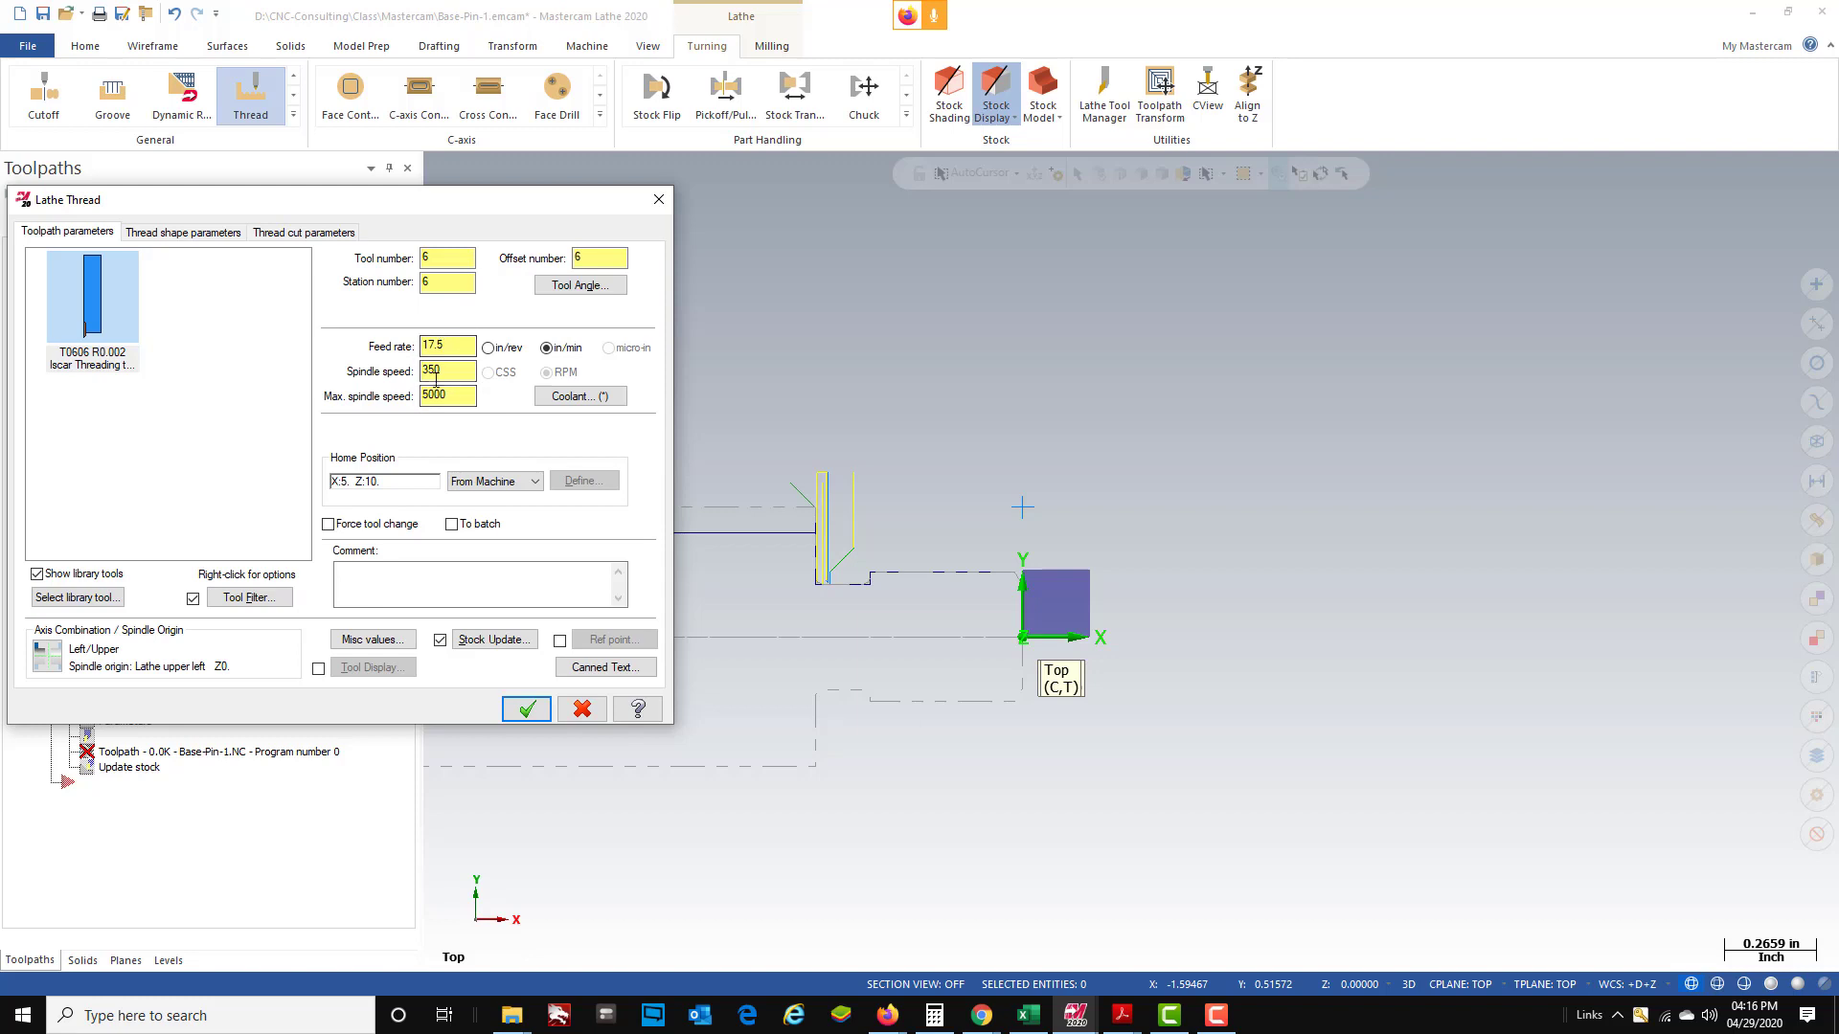
- Set the thread shape from the Unified - UNRC, UNRF thread table to 3/8, 16, UNRC
click(200, 233)
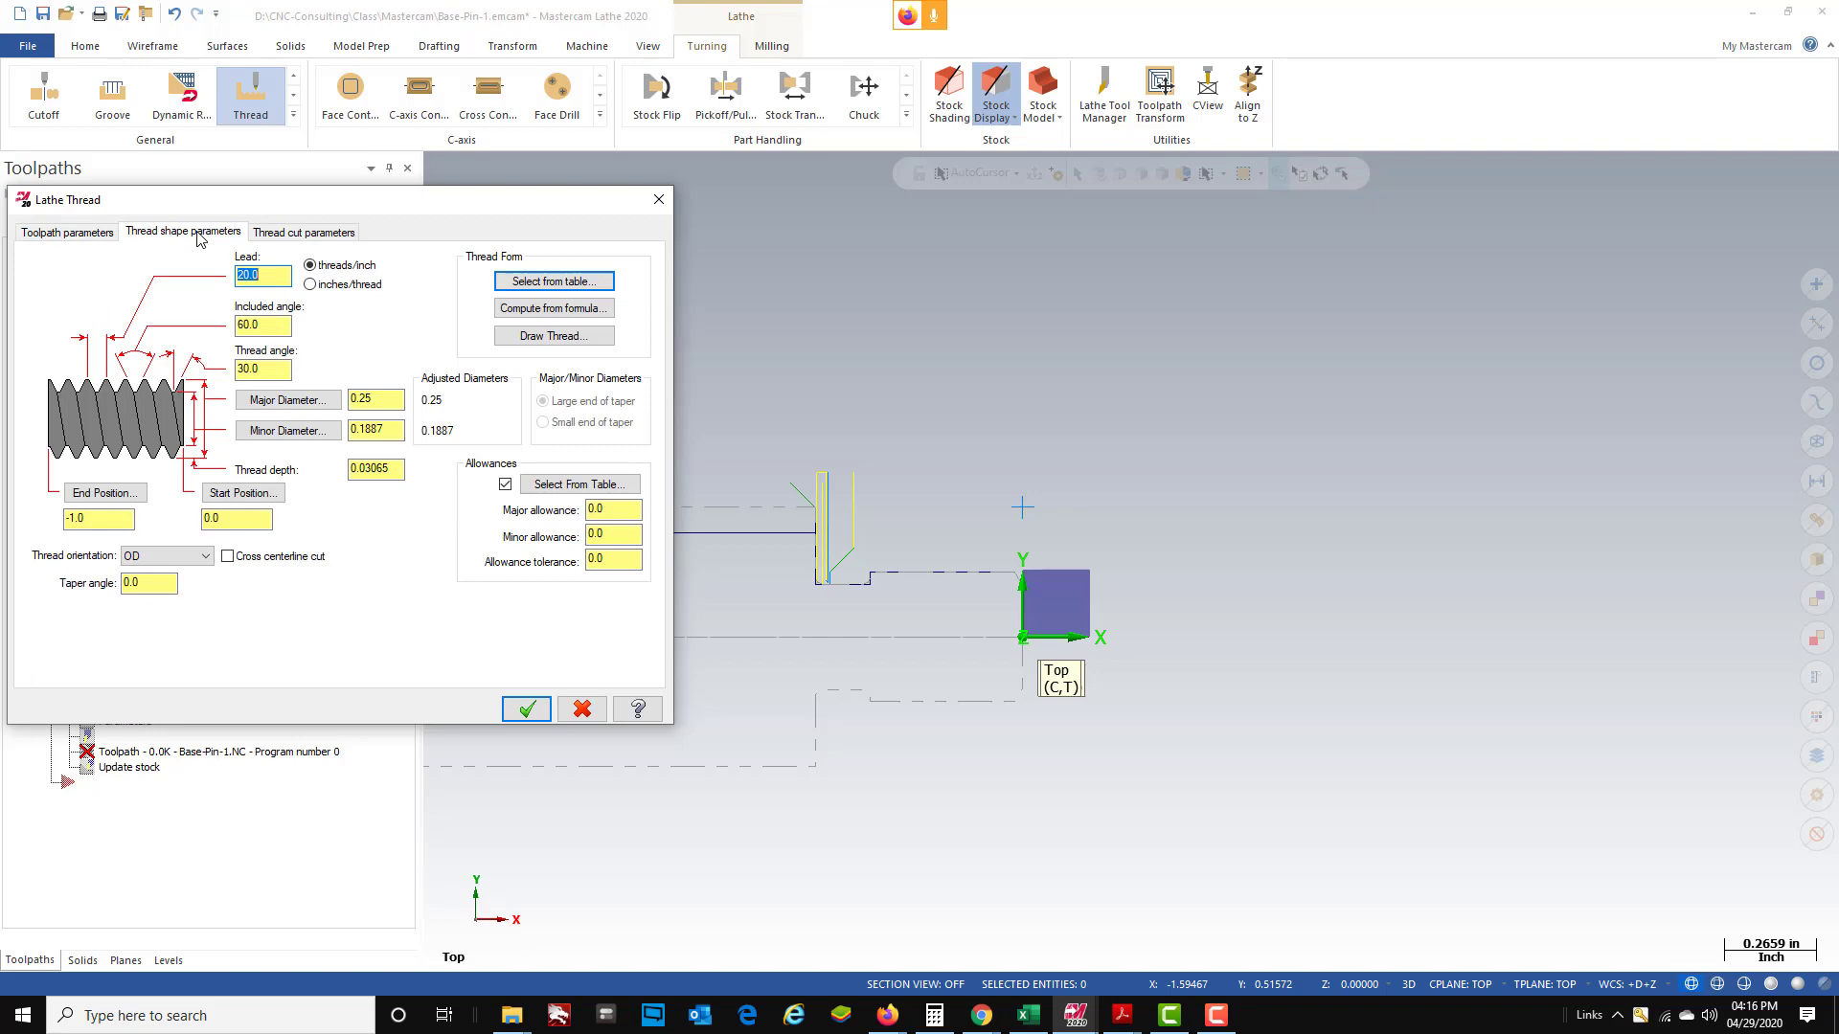
click(578, 283)
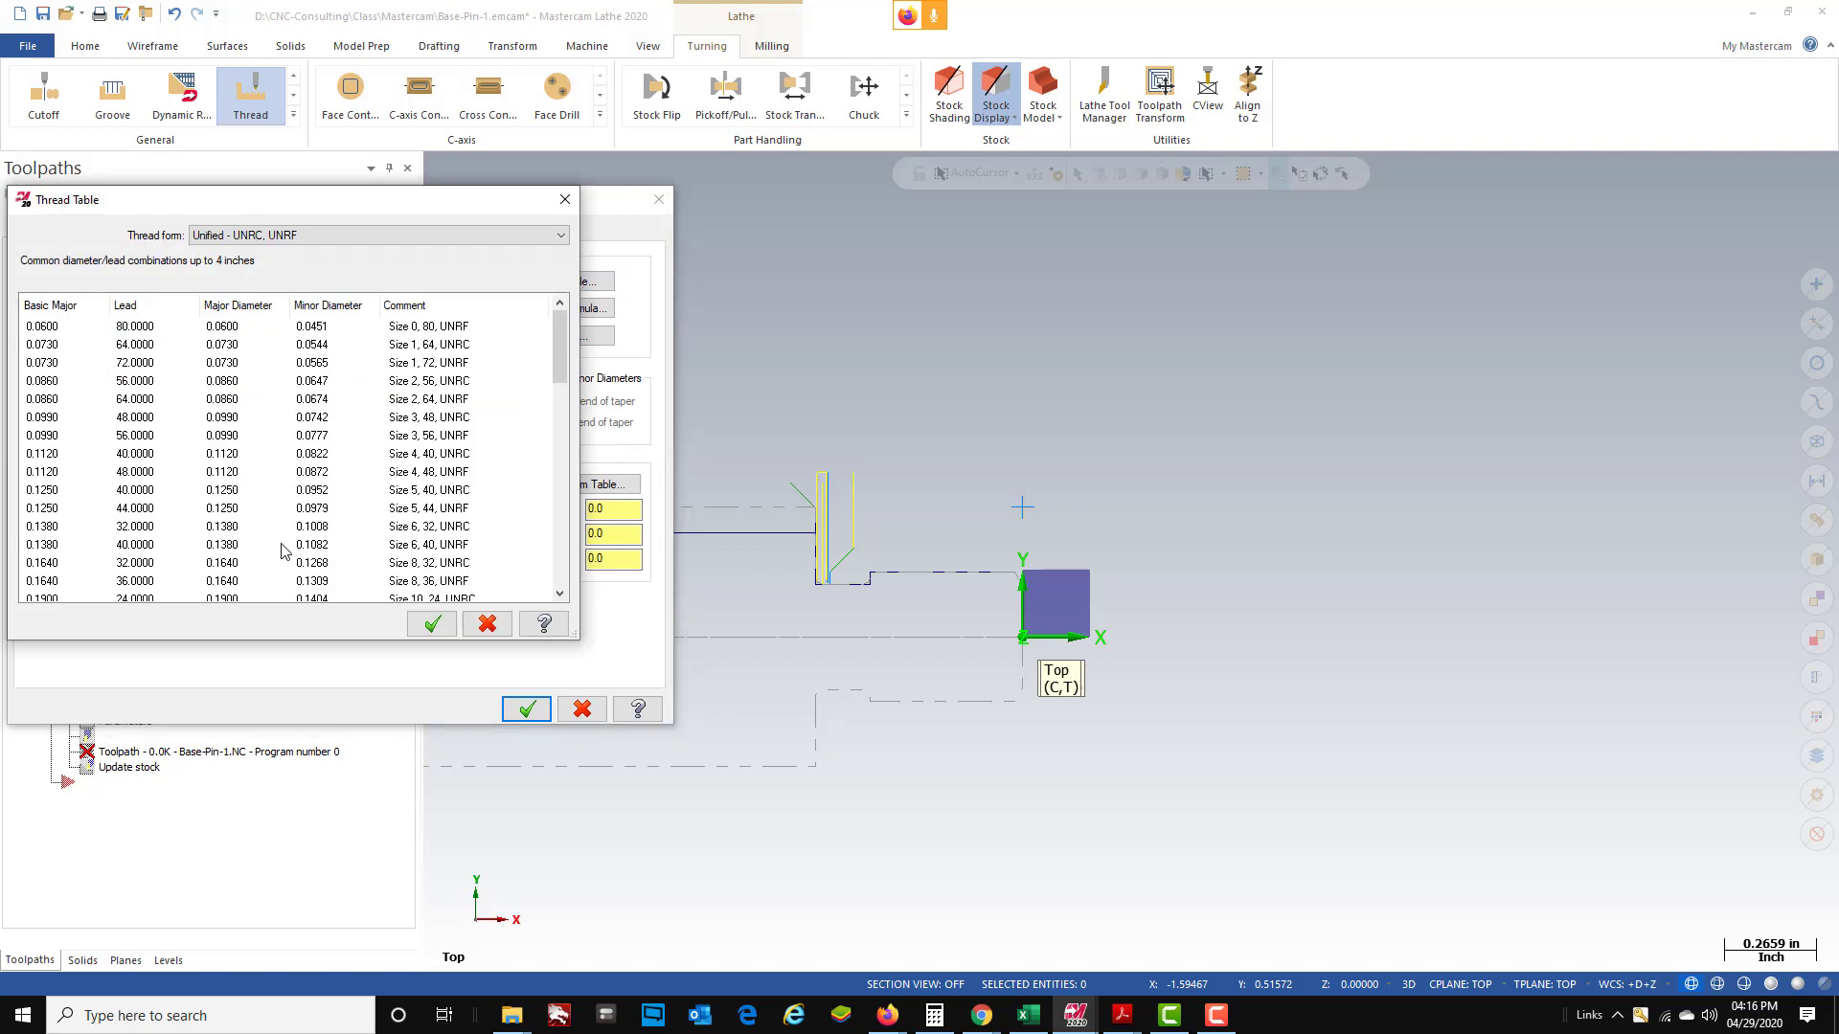
scroll(212, 472, down, 3)
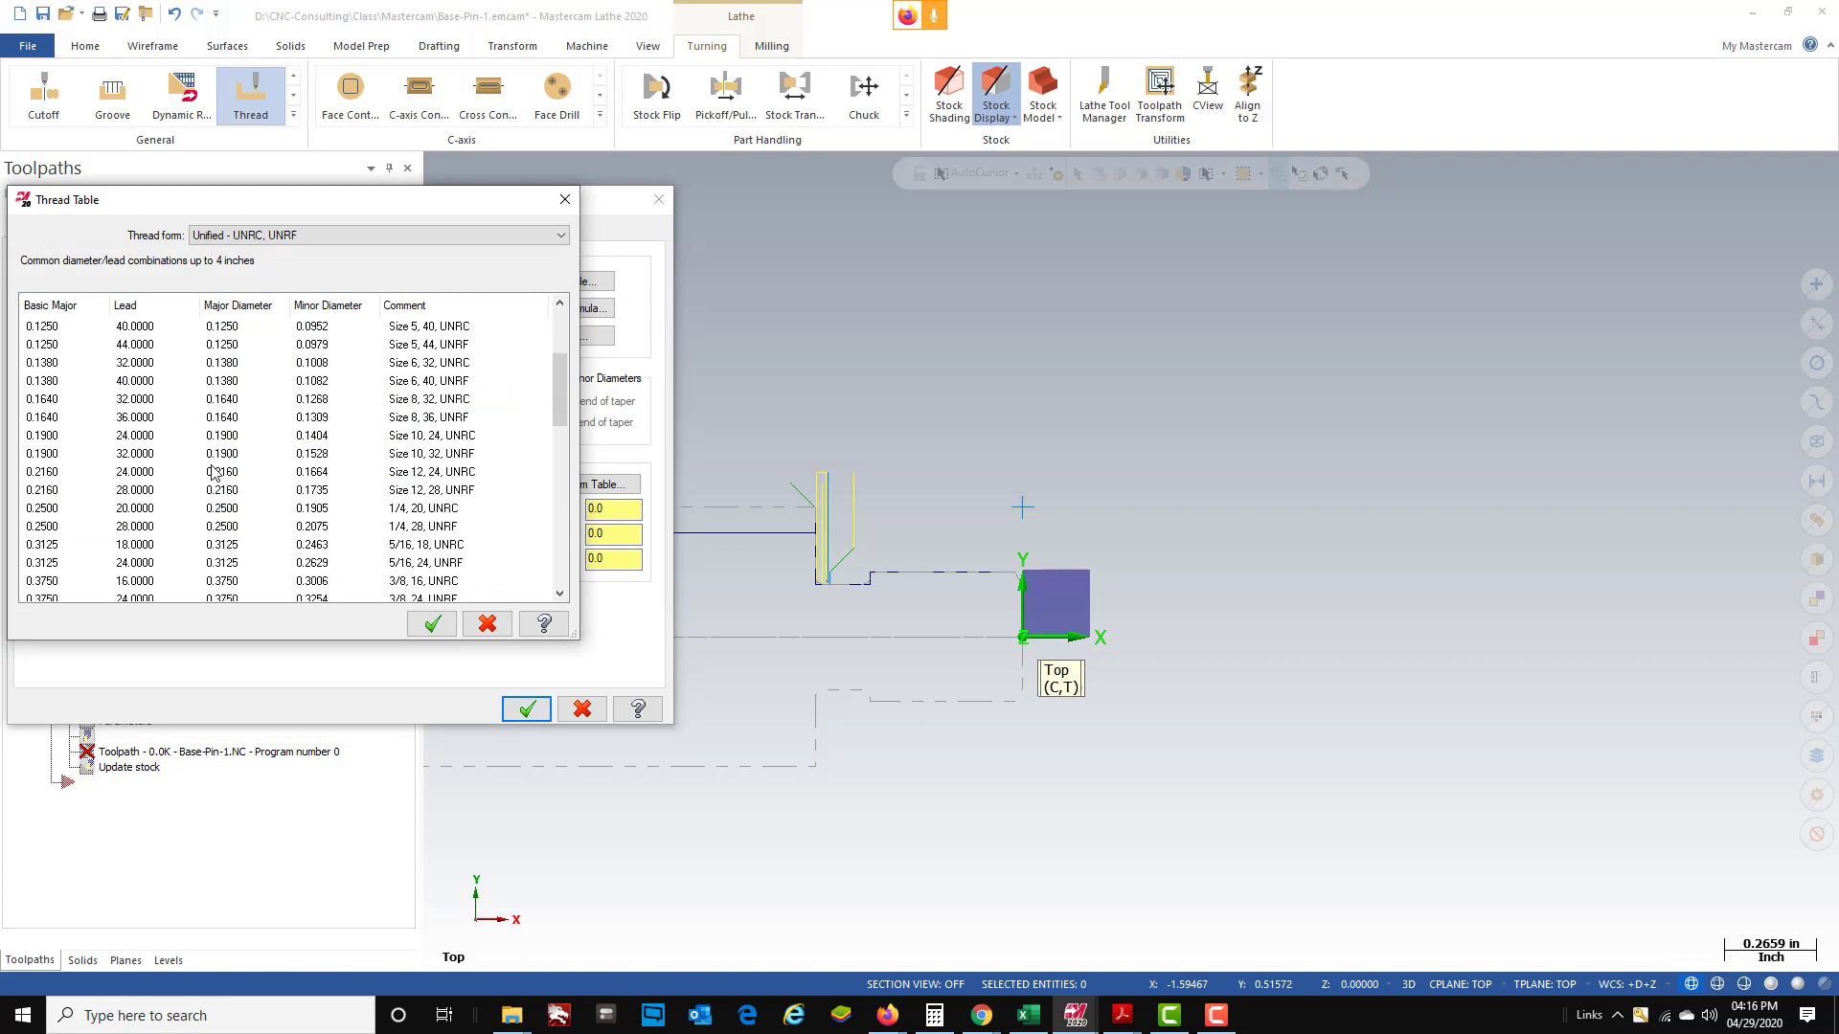
scroll(213, 471, down, 3)
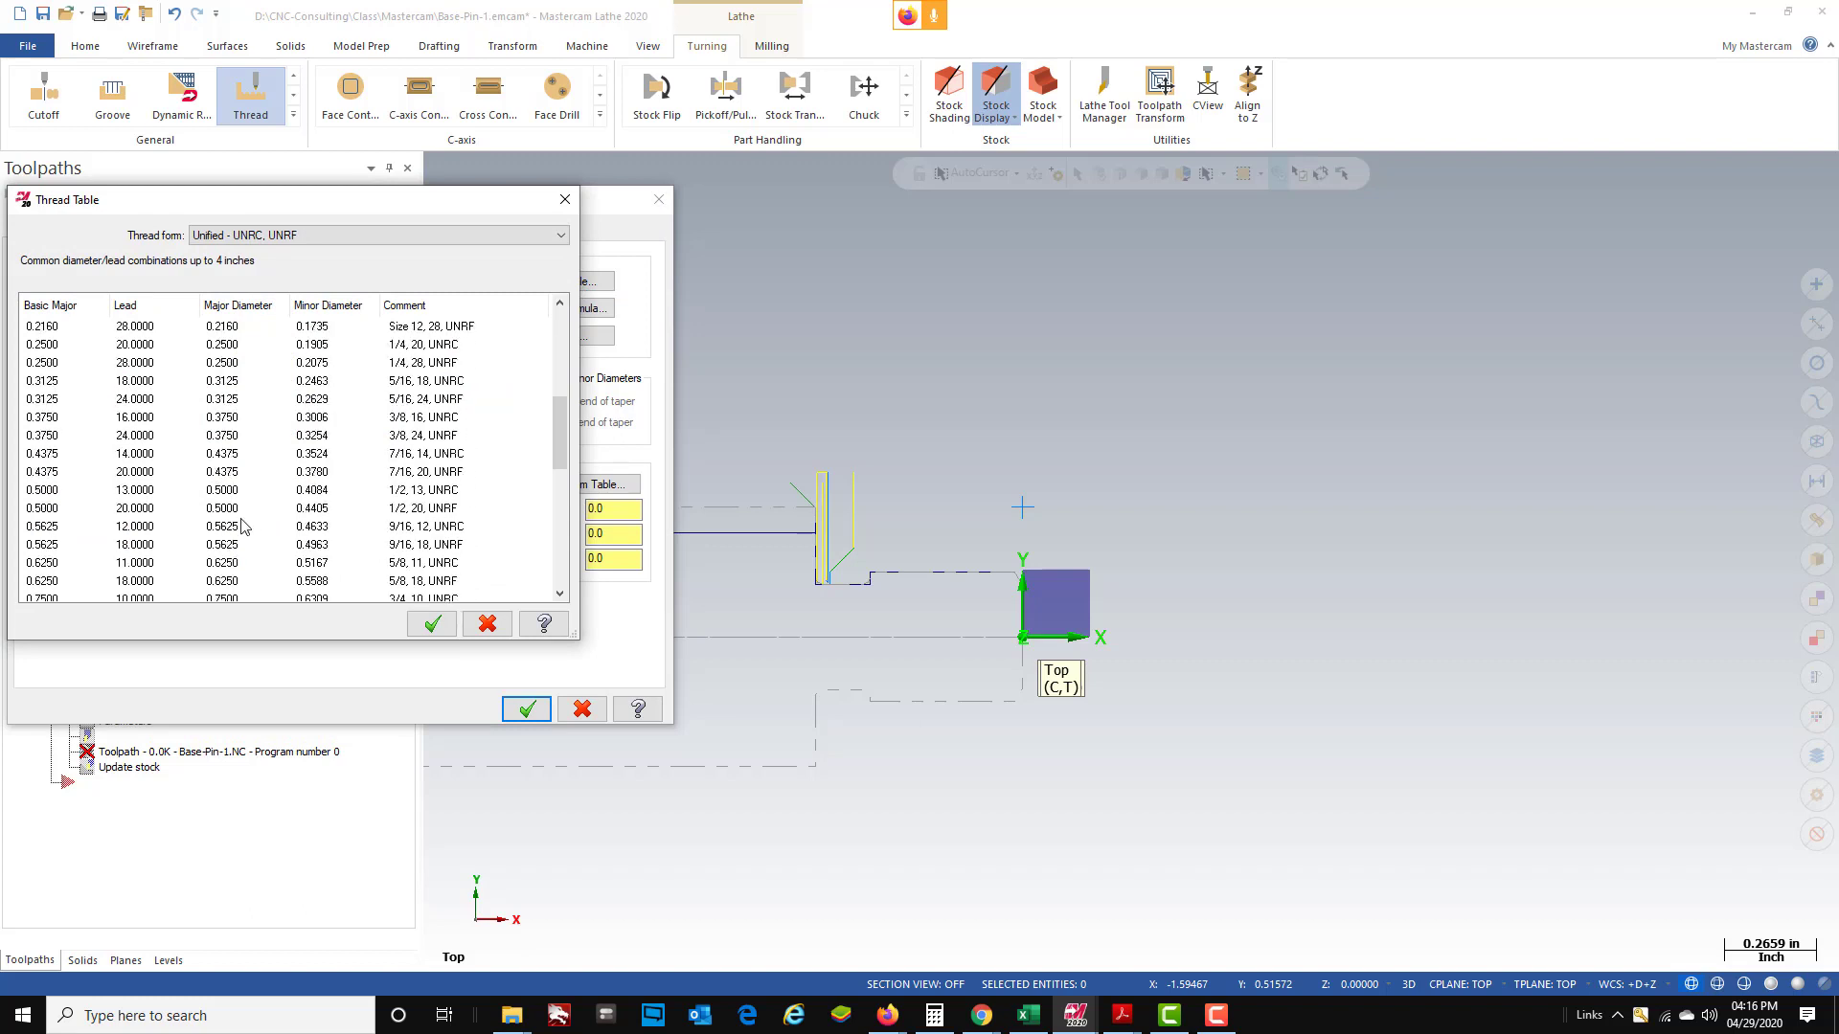
click(146, 419)
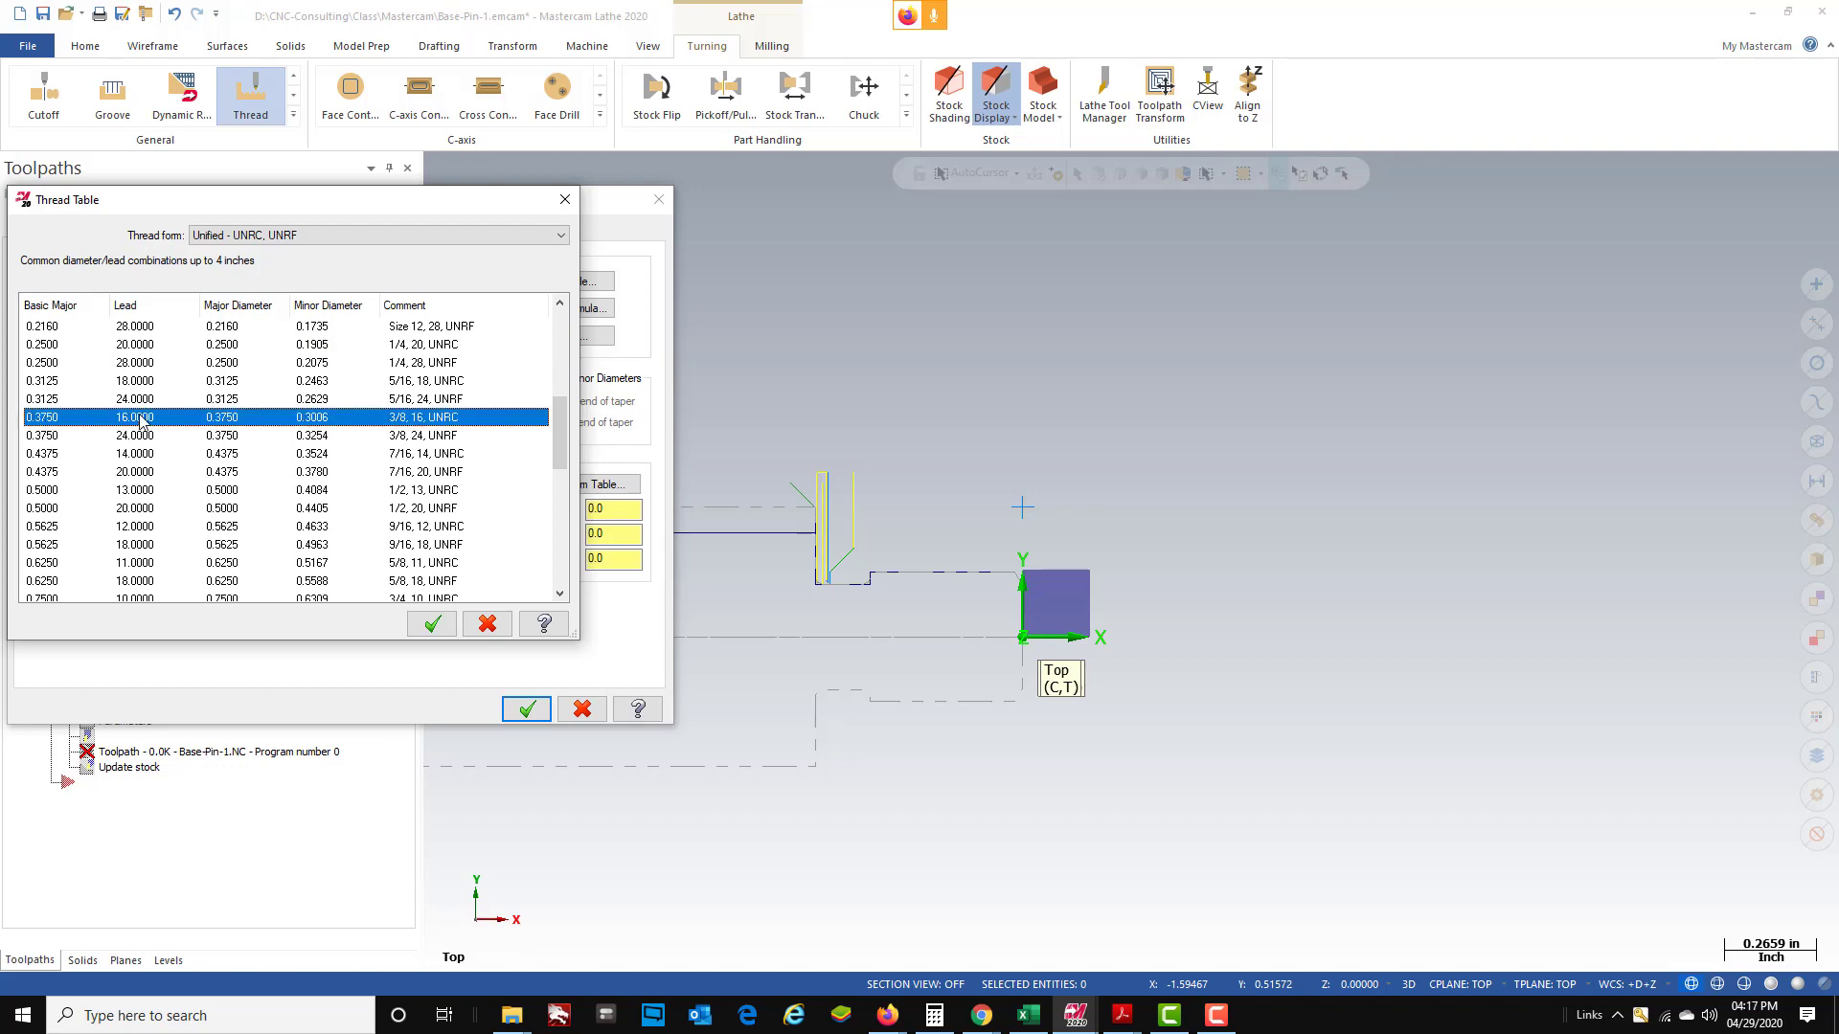
click(432, 624)
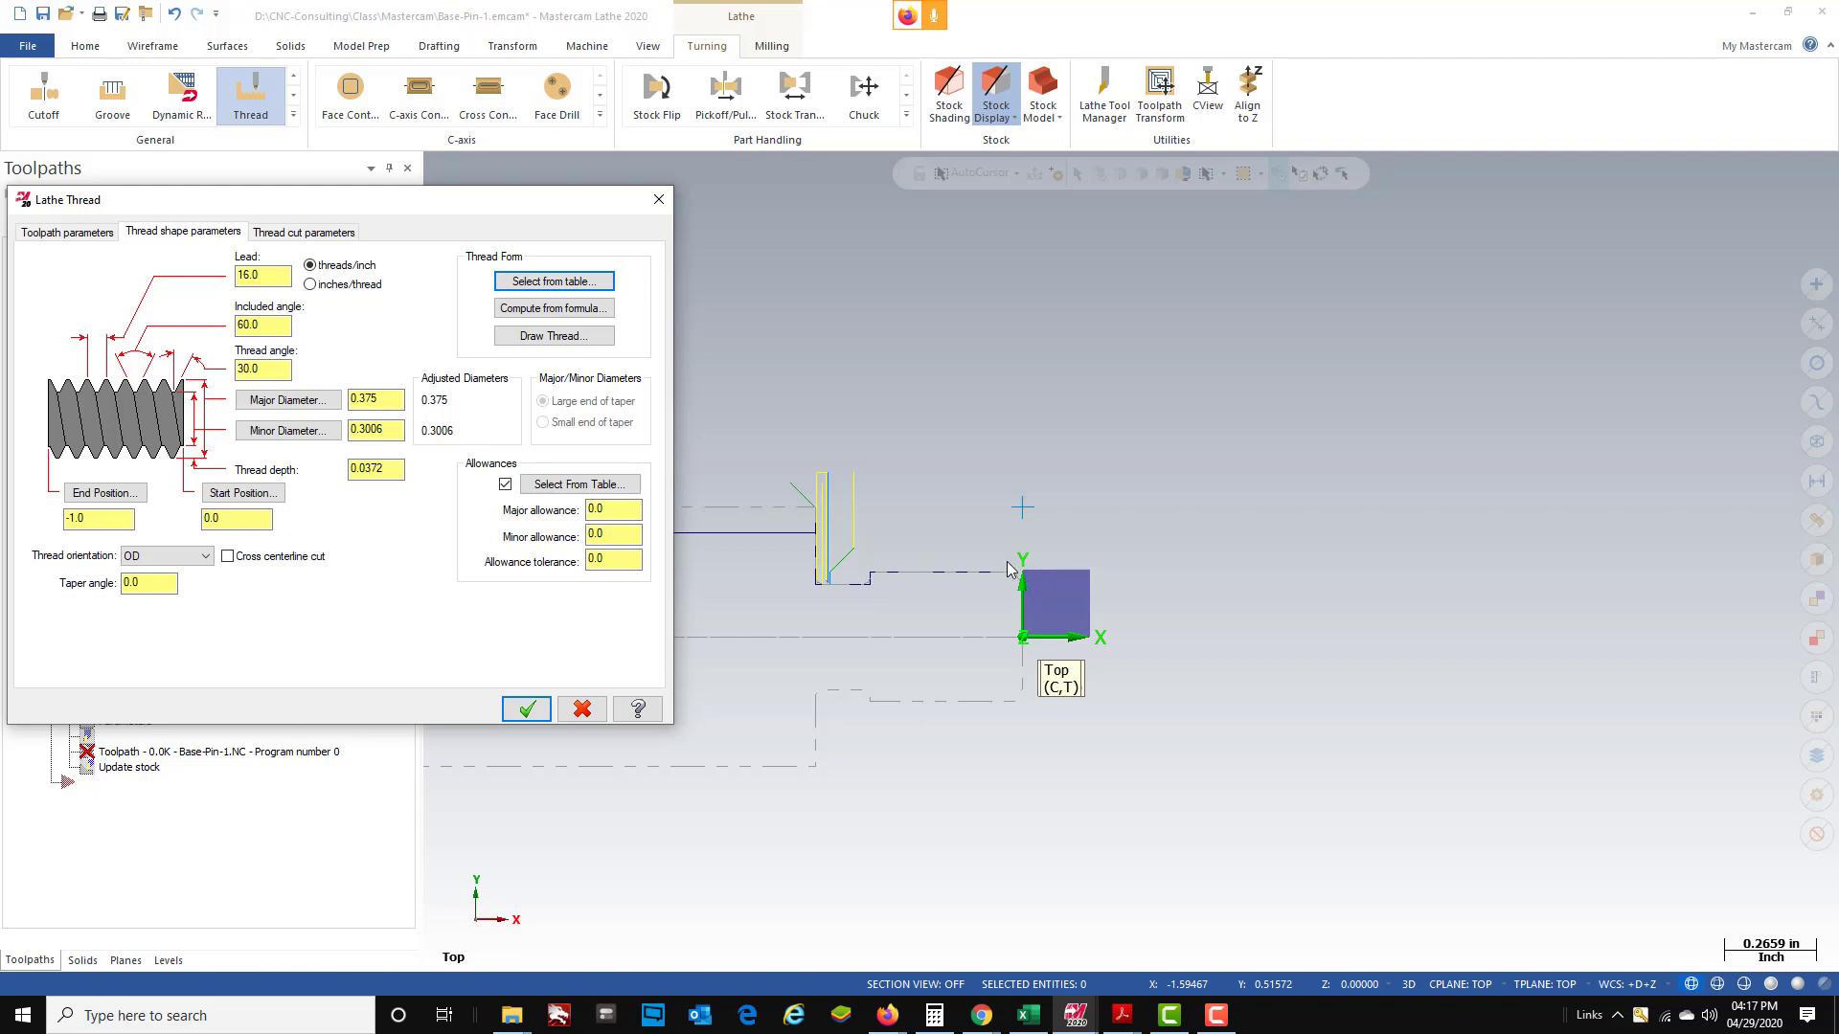
- Set the thread's end position inside the groove, keep the default thread cut parameters and generate the thread toolpath
drag(104, 521, 0, 529)
click(304, 233)
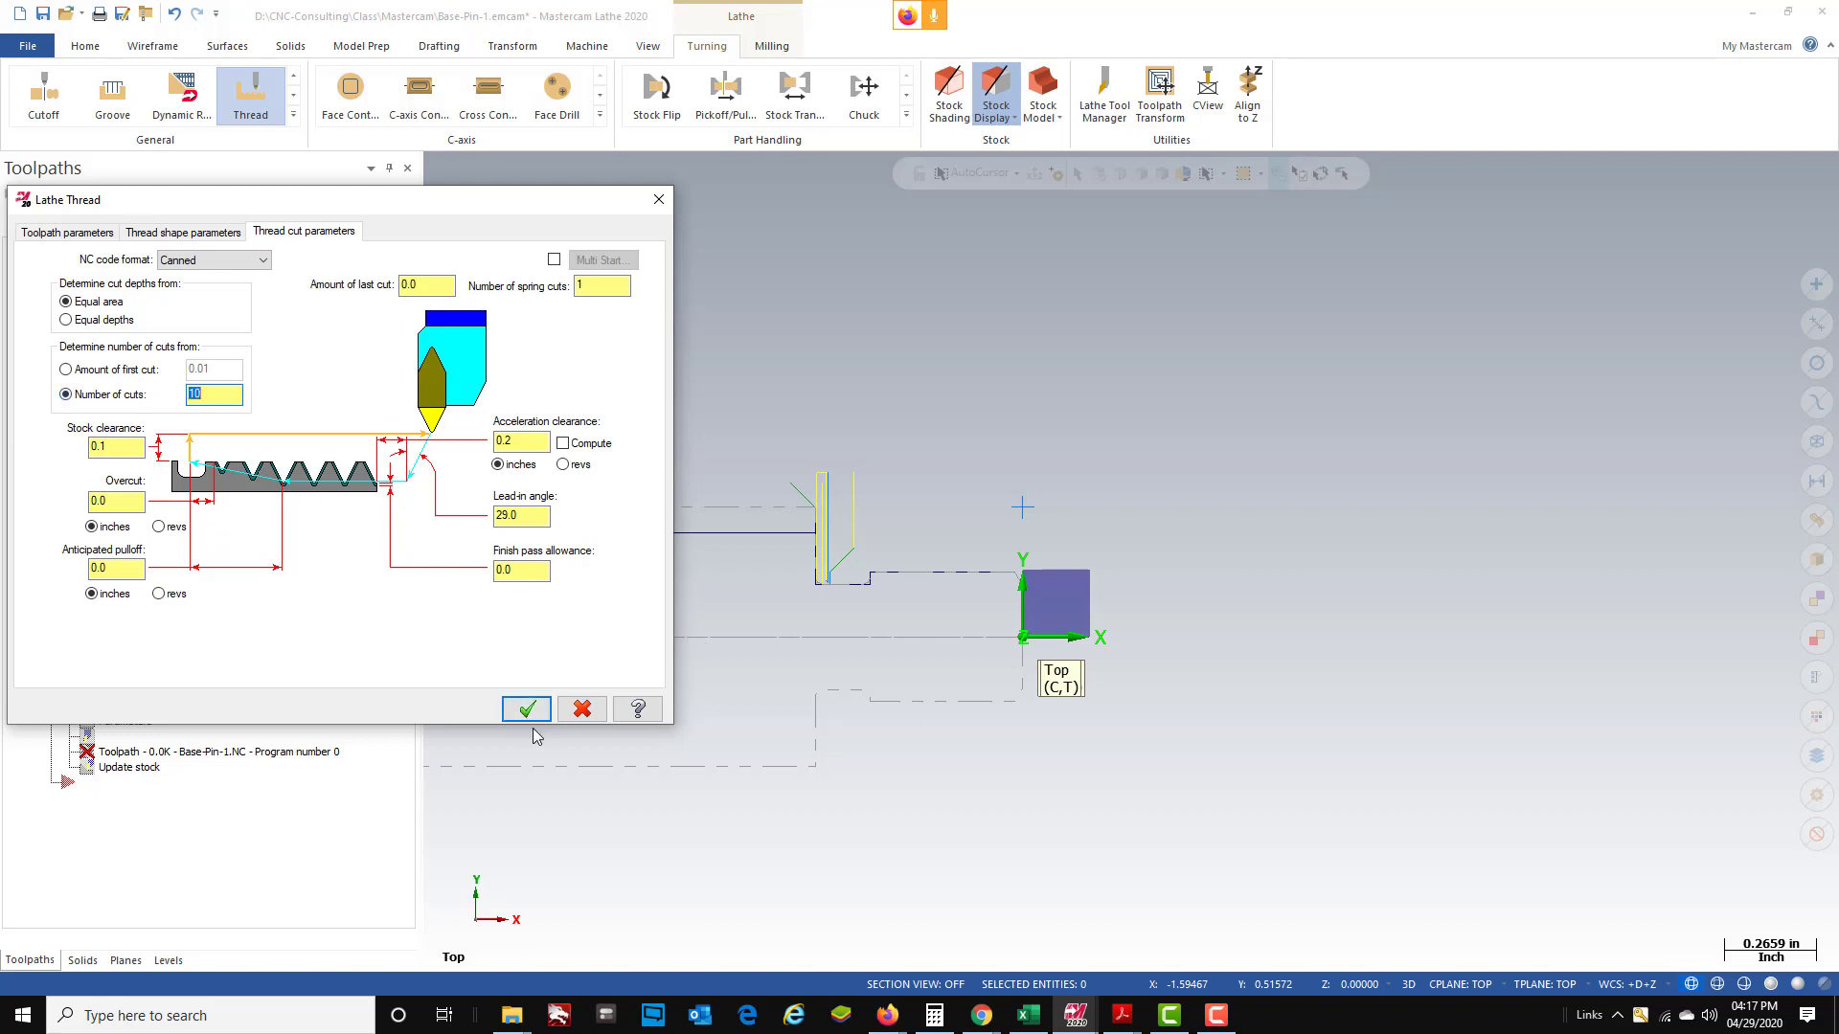
click(45, 233)
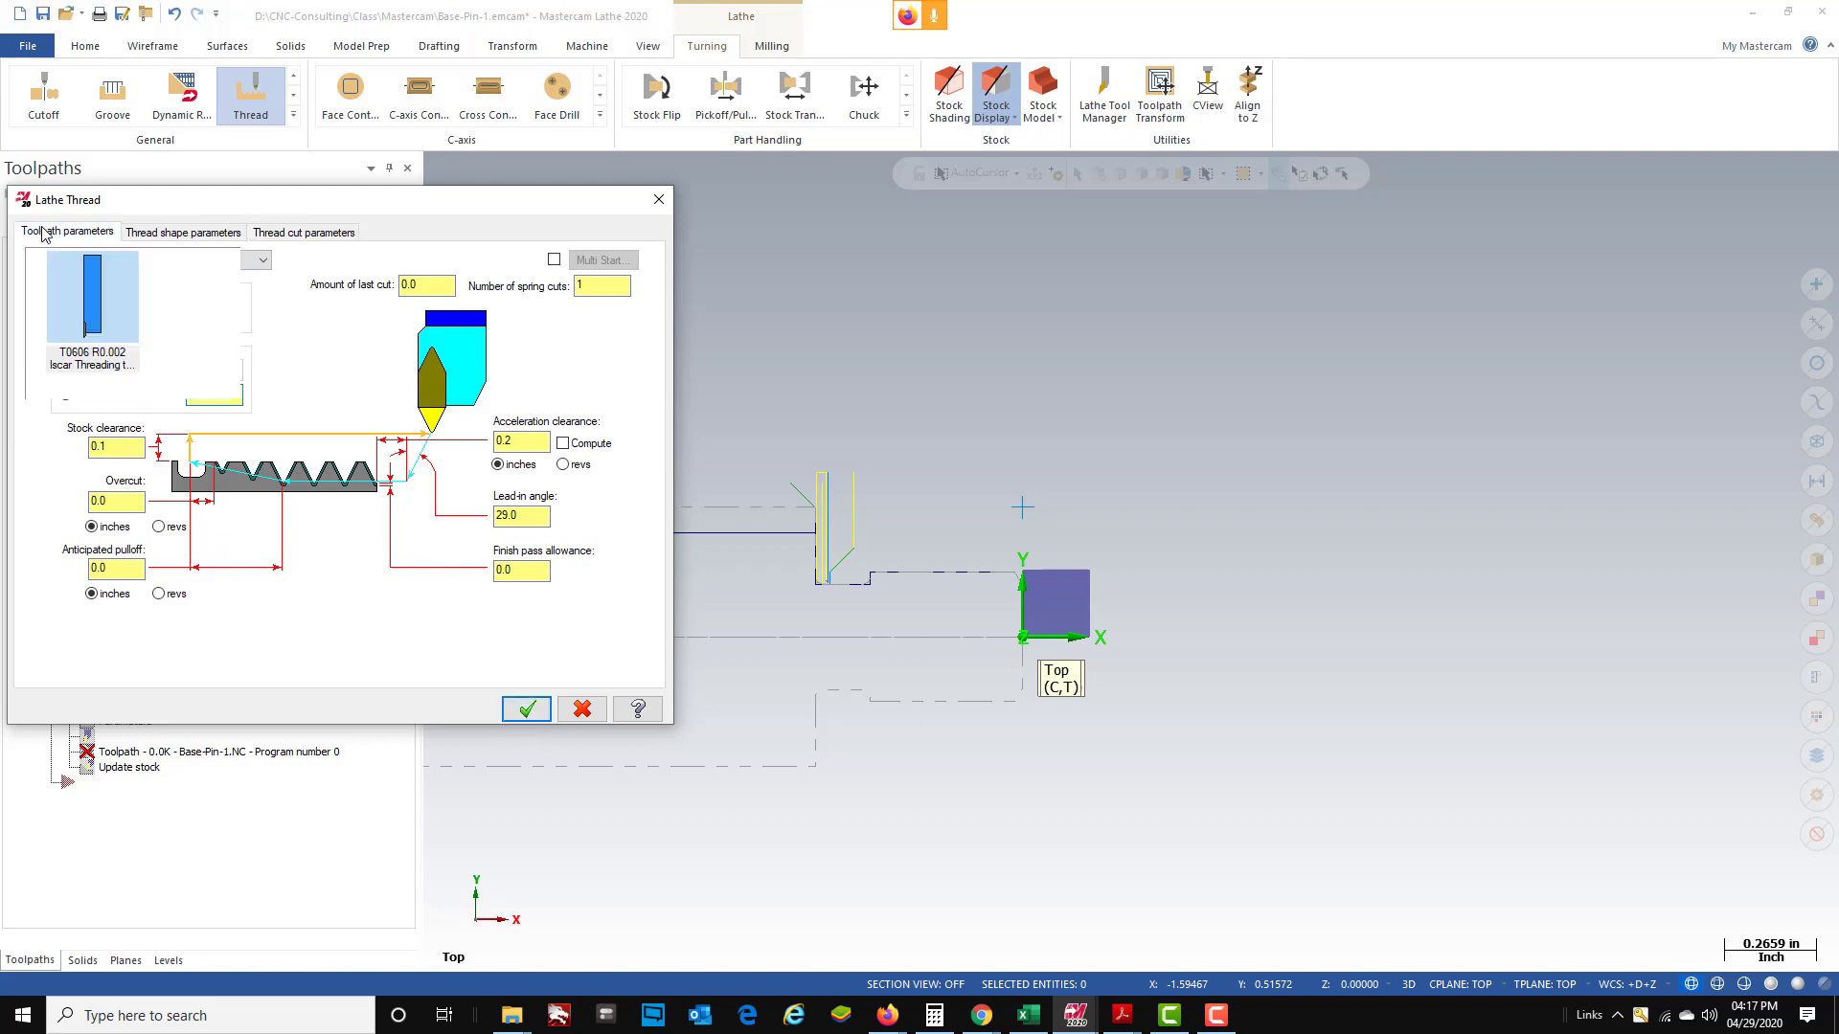
click(527, 711)
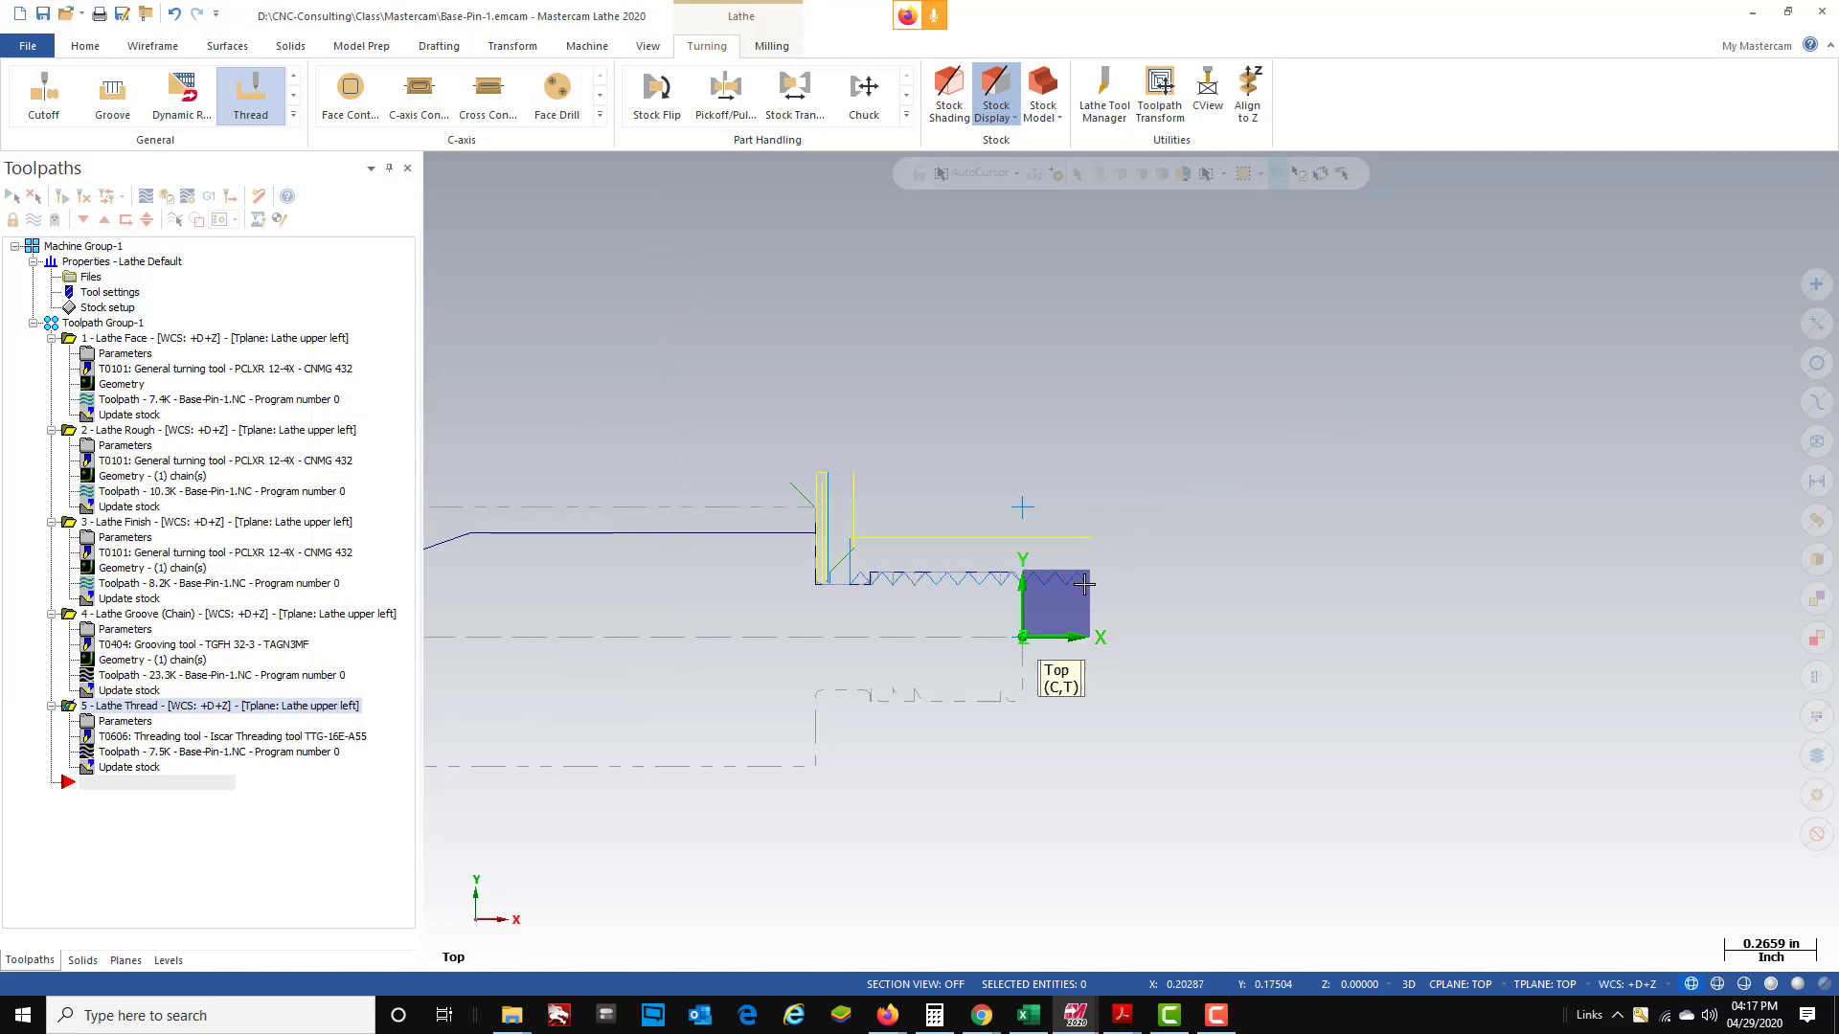
- Examine where the thread toolpath starts ahead of the front face and ends within the groove
scroll(1083, 589, up, 3)
scroll(1086, 600, up, 2)
scroll(1318, 518, down, 1)
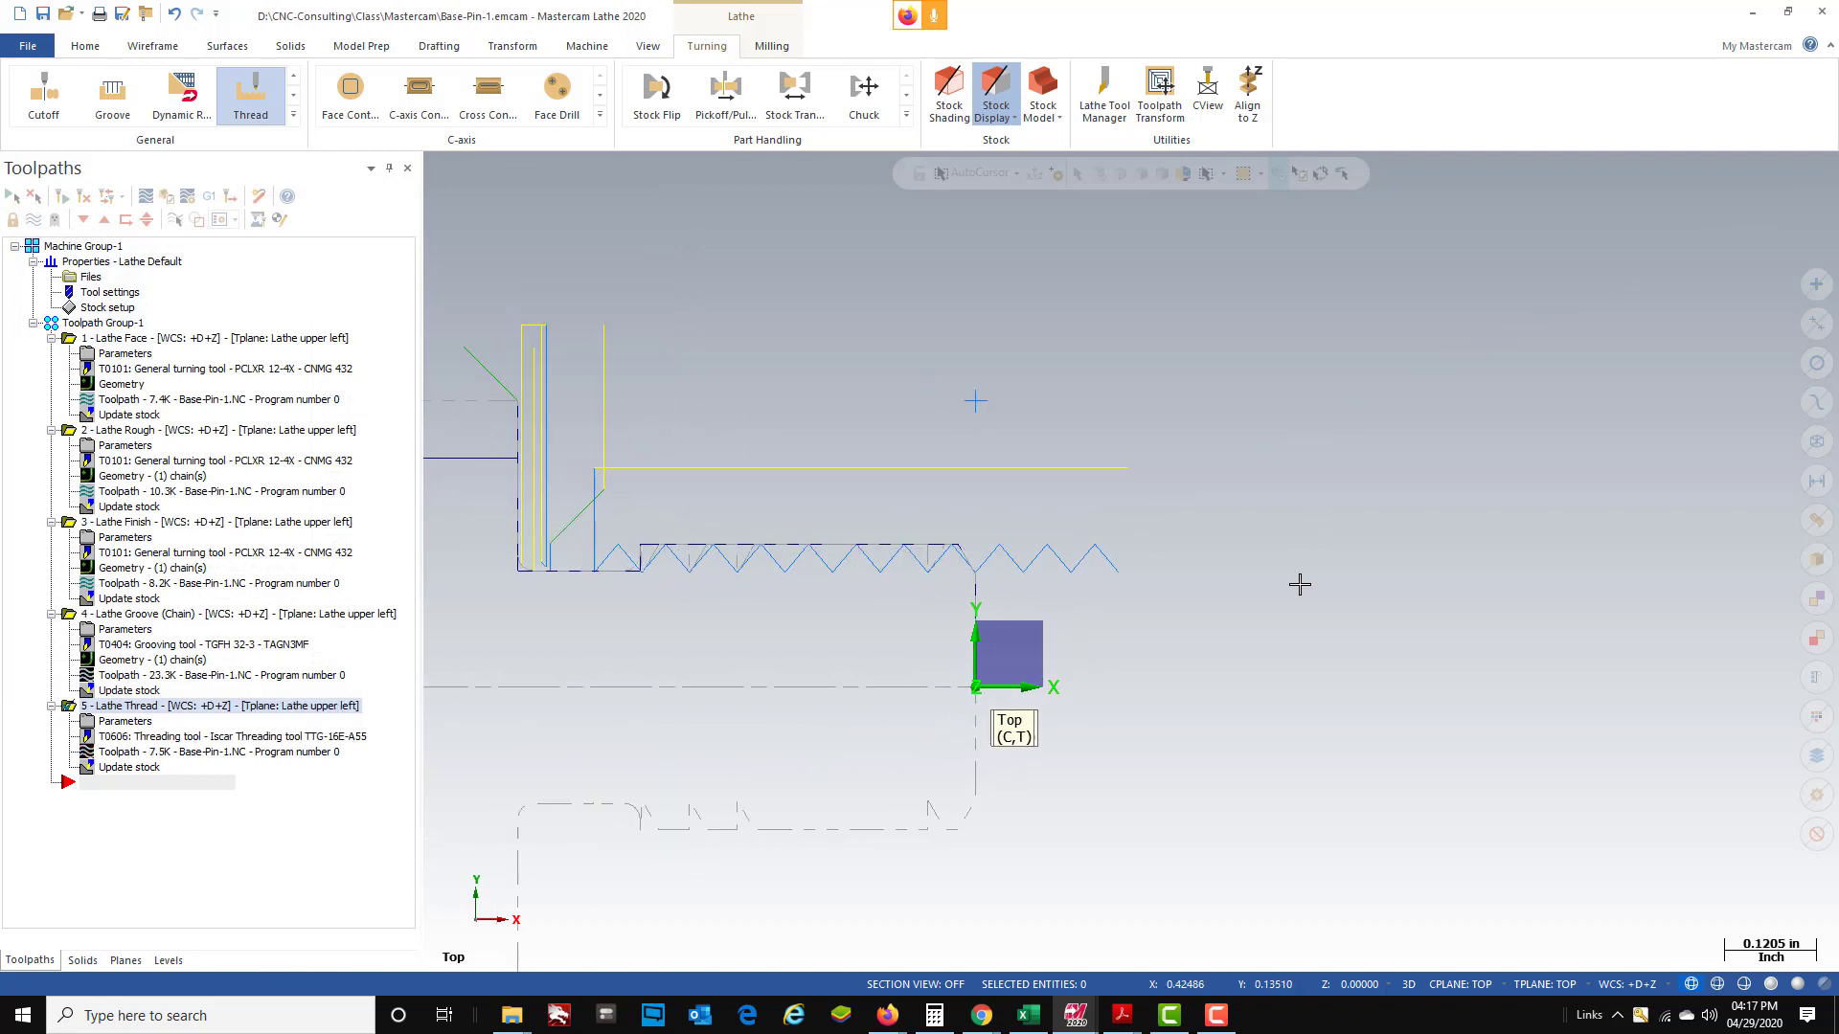
scroll(1301, 584, up, 1)
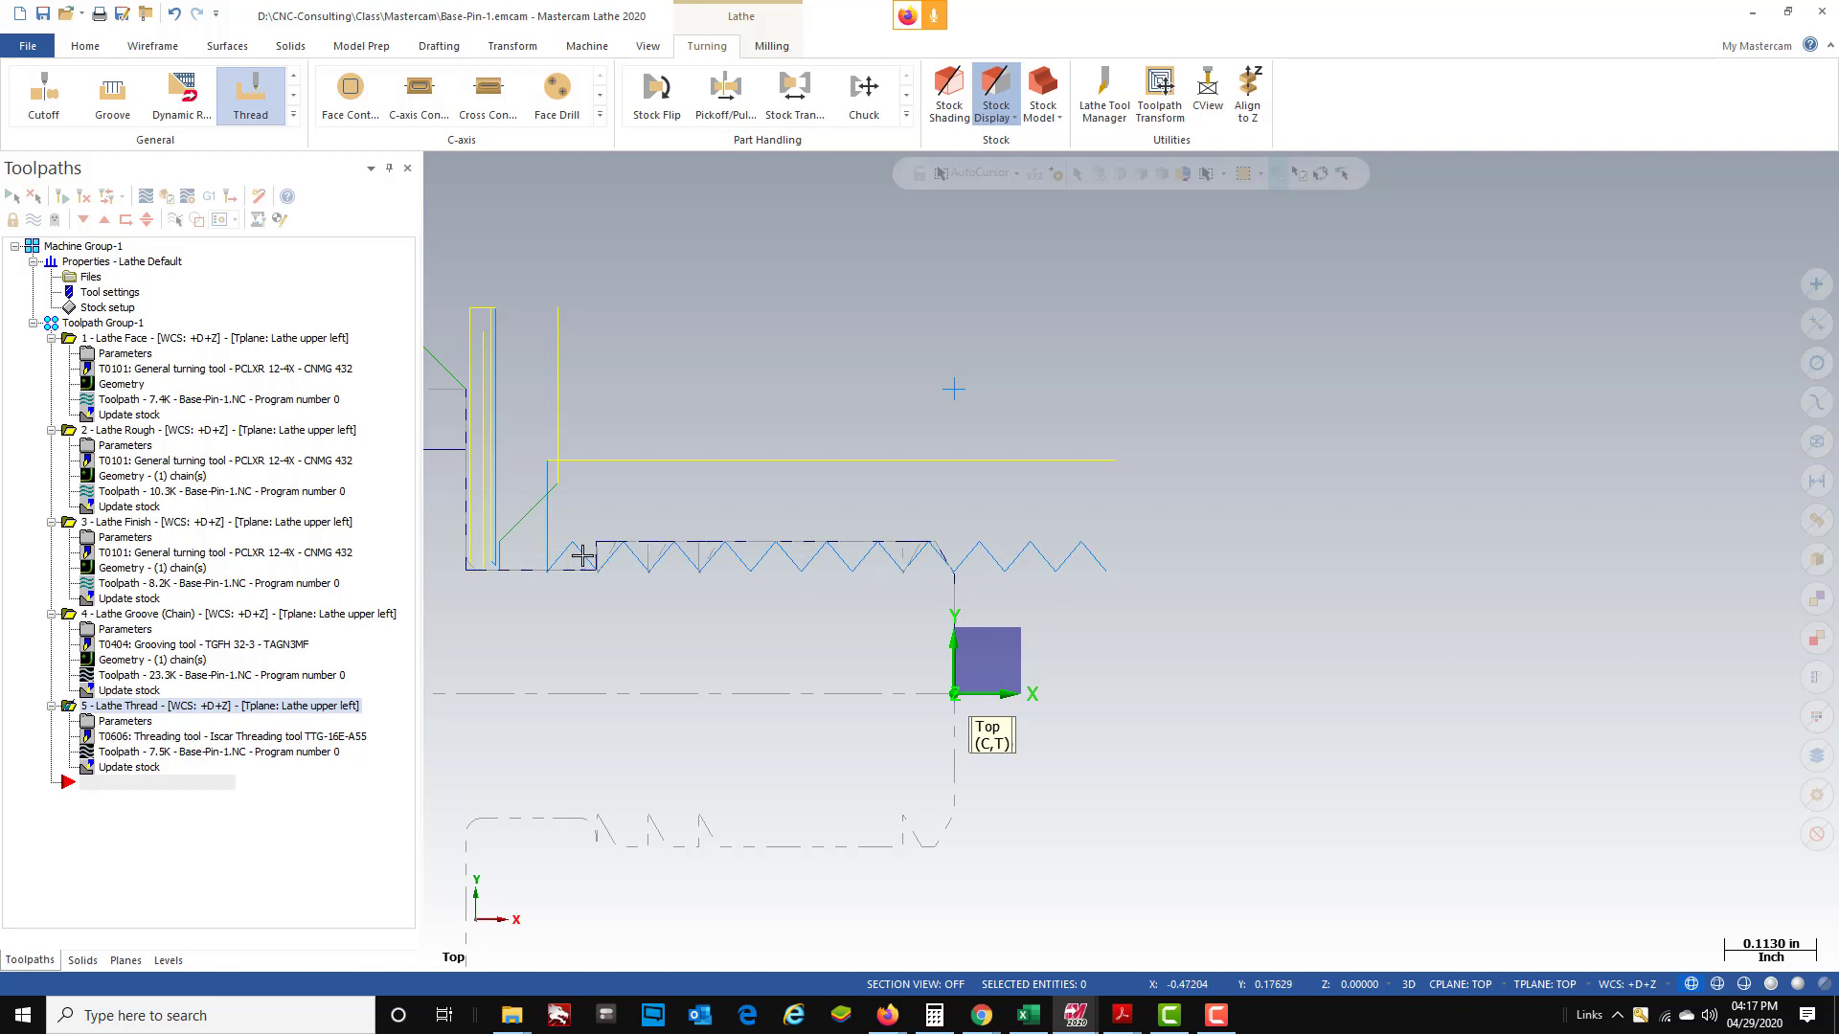
scroll(1193, 456, down, 1)
scroll(1193, 456, down, 2)
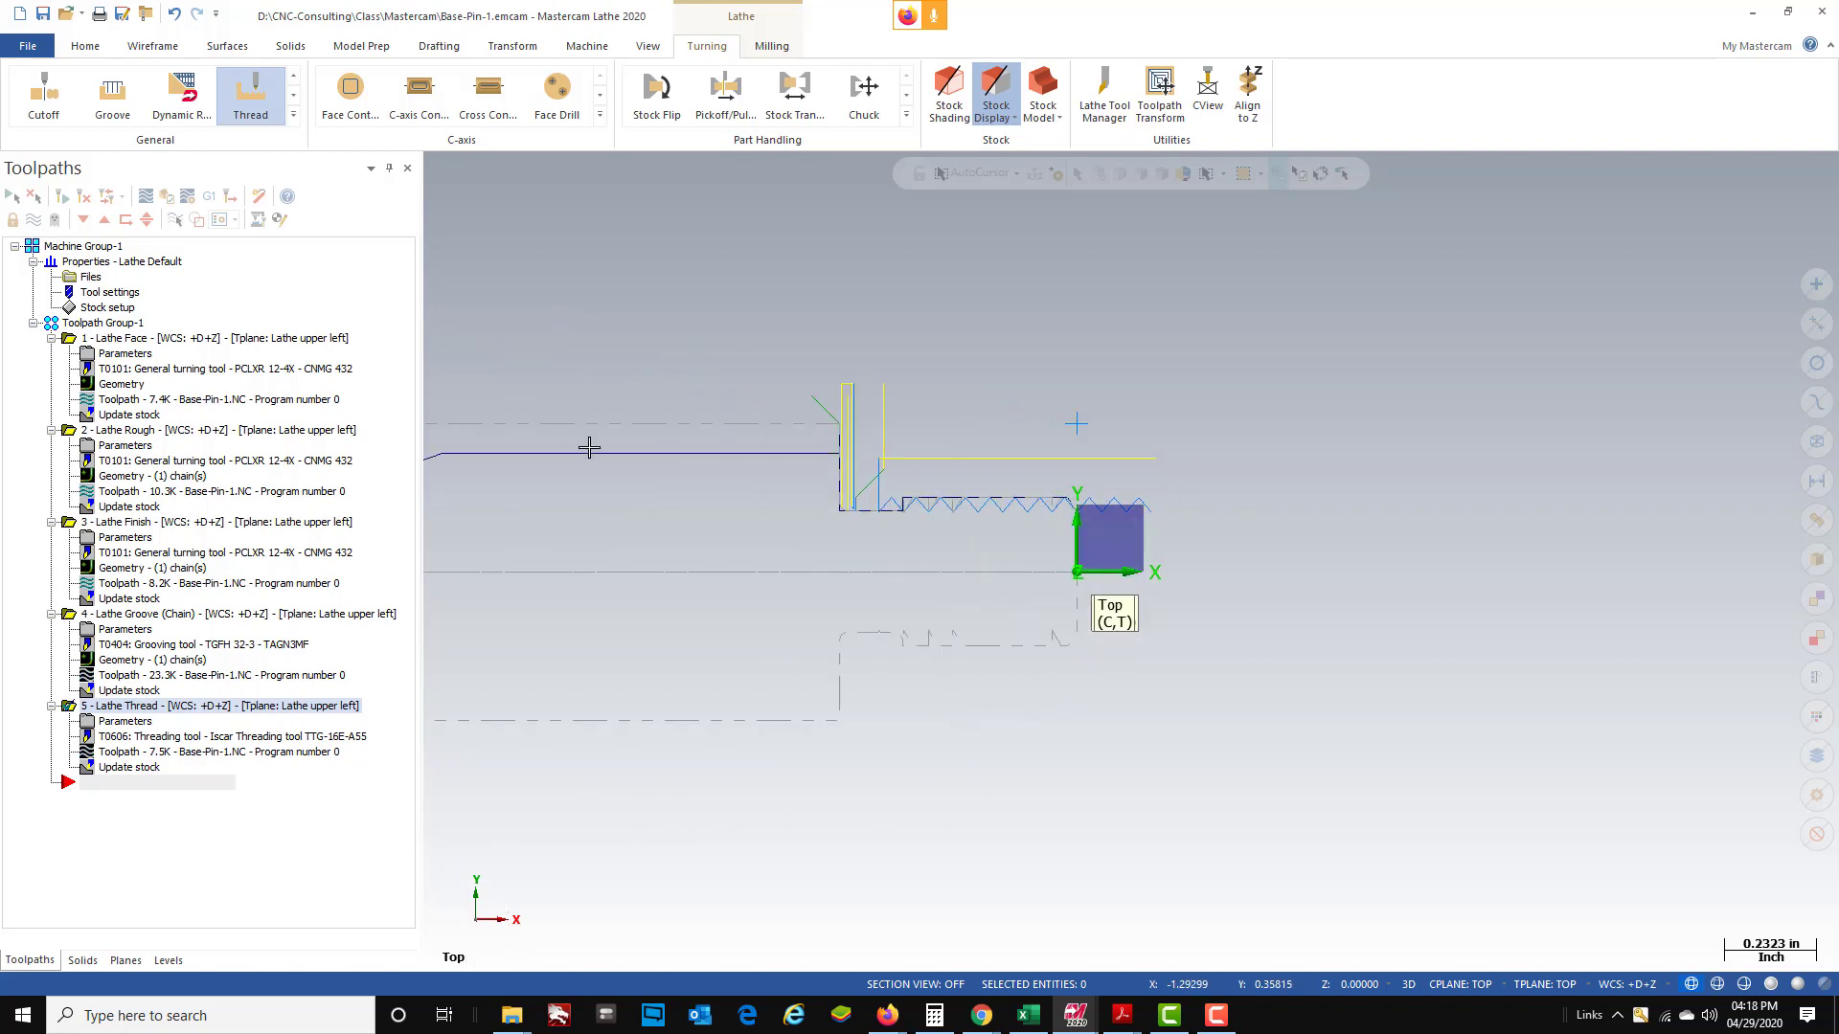
- Compare the groove and thread toolpaths, and backplot the Lathe Thread operation to check its passes around the threaded end
click(141, 613)
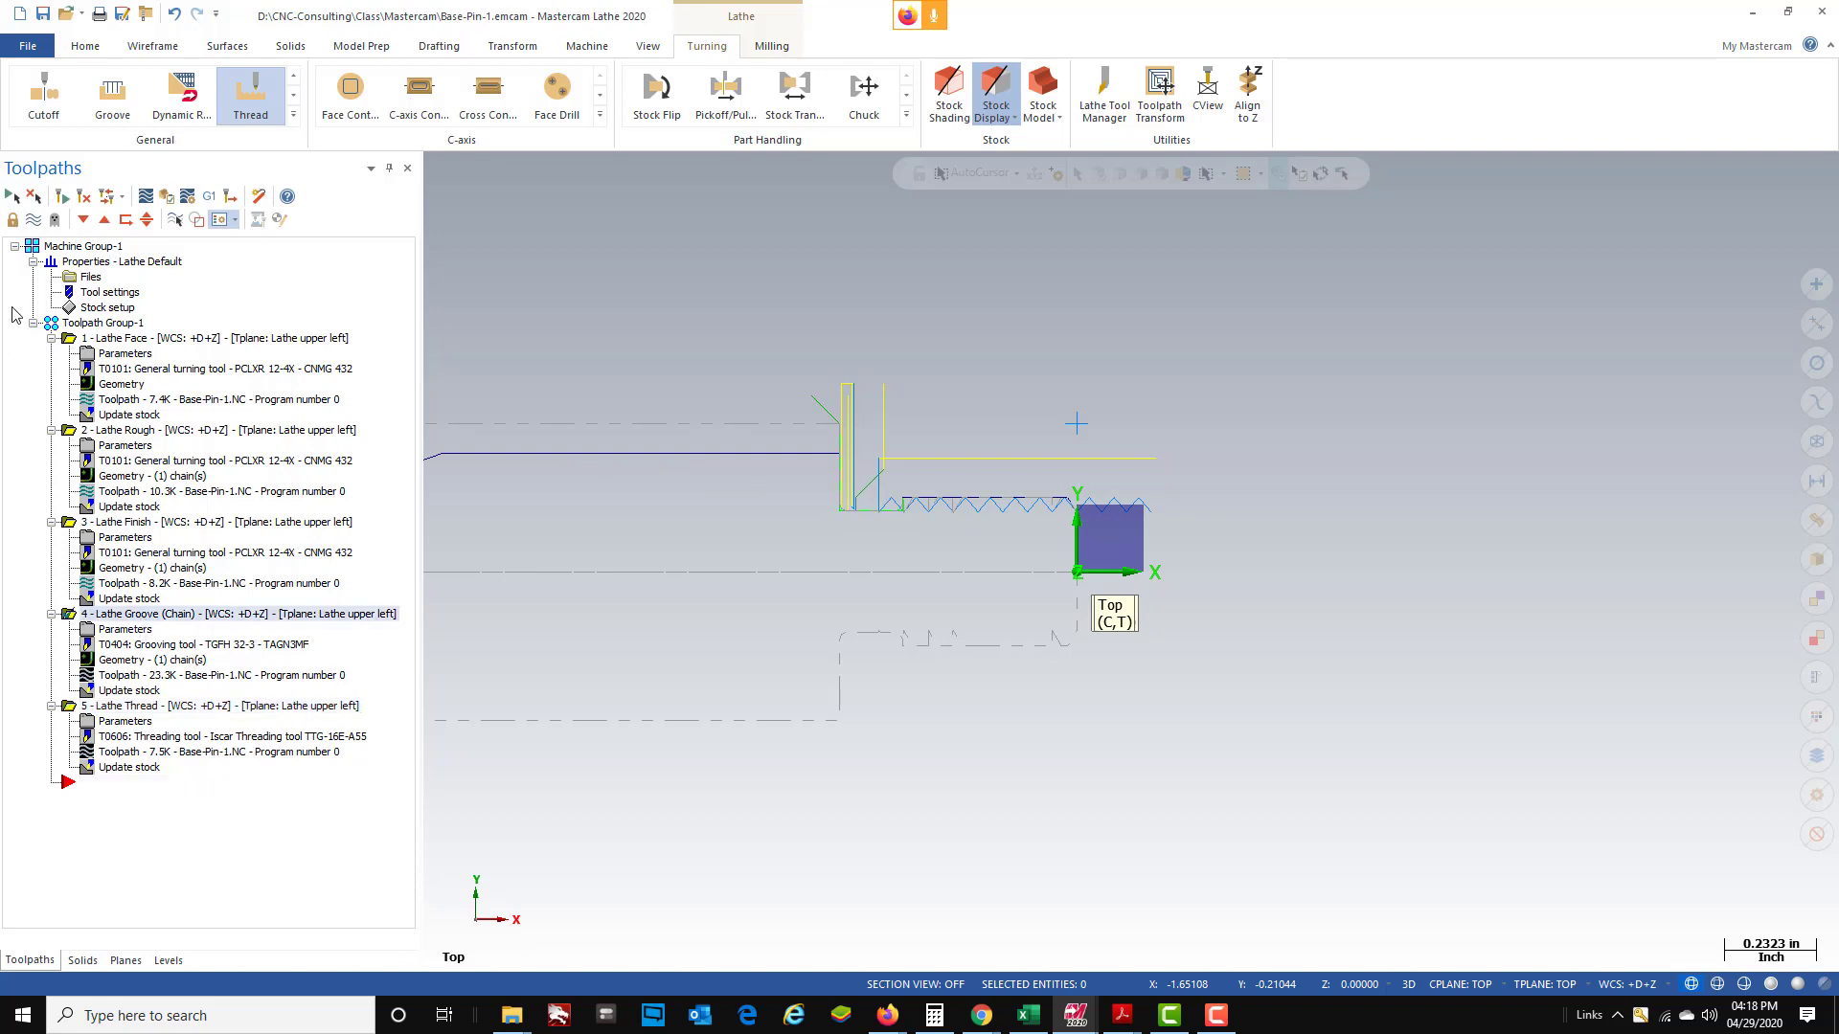
click(157, 706)
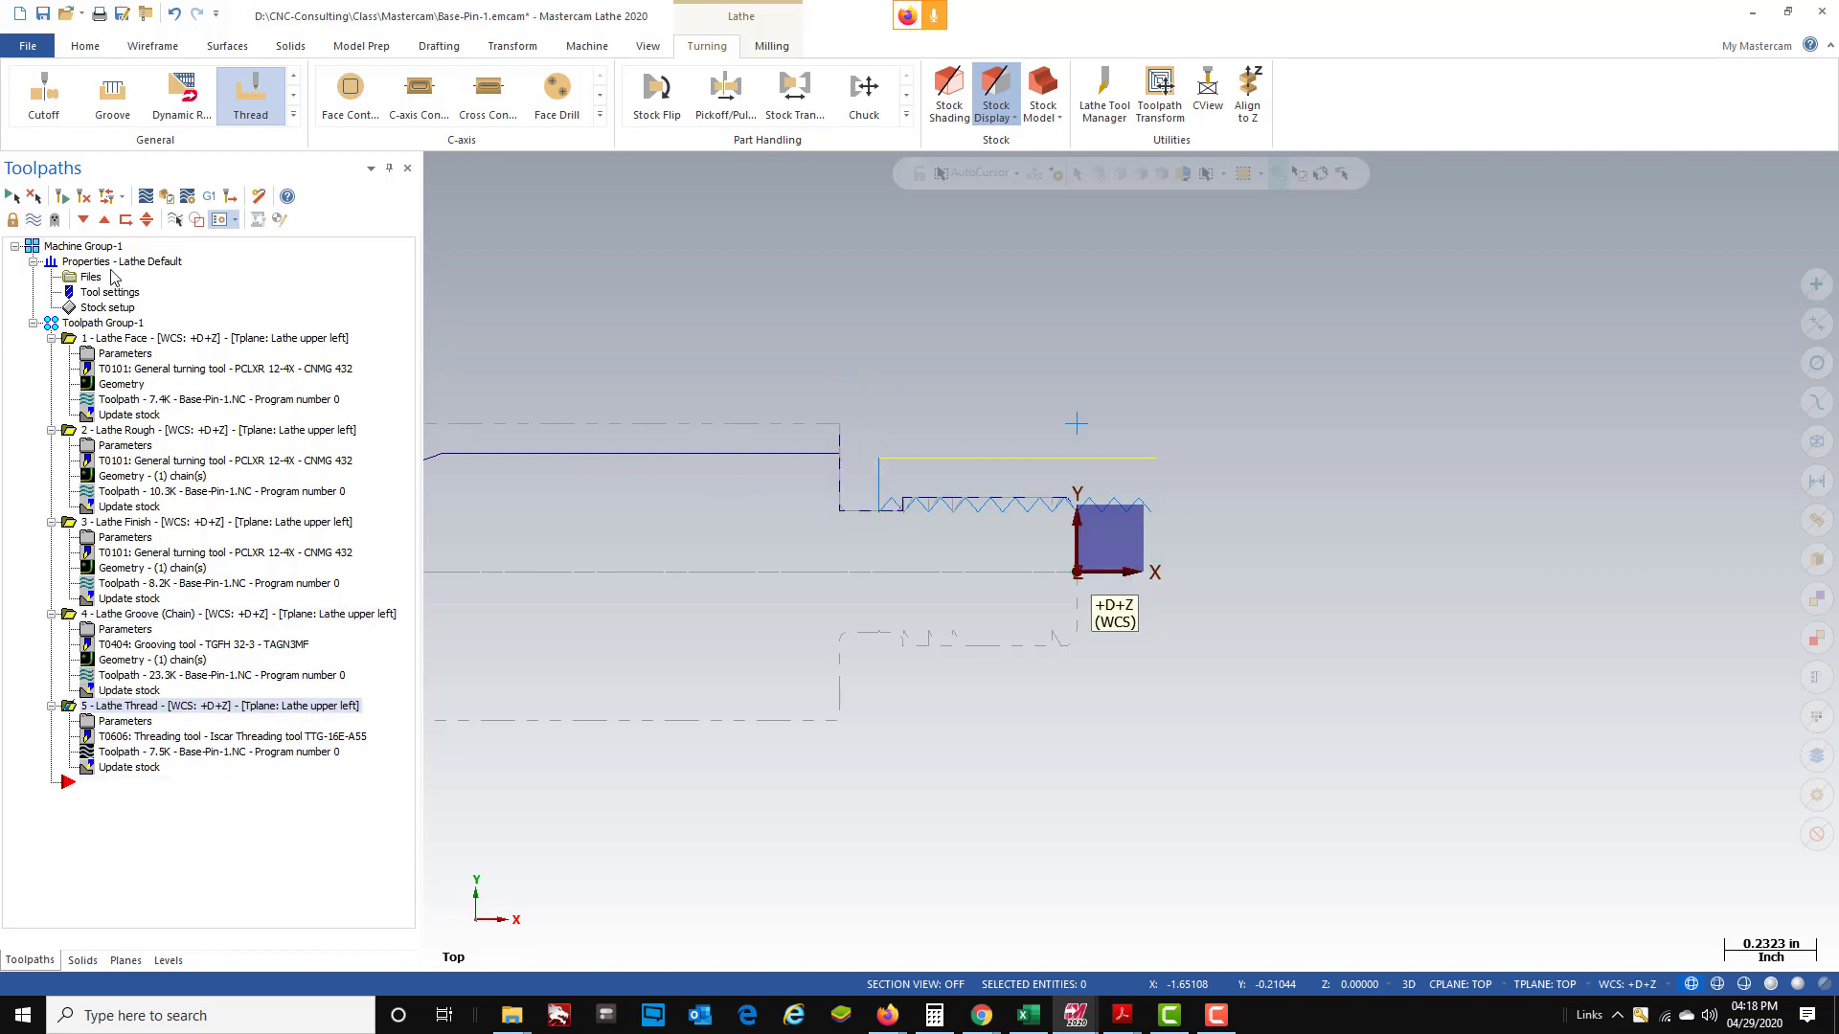
click(146, 197)
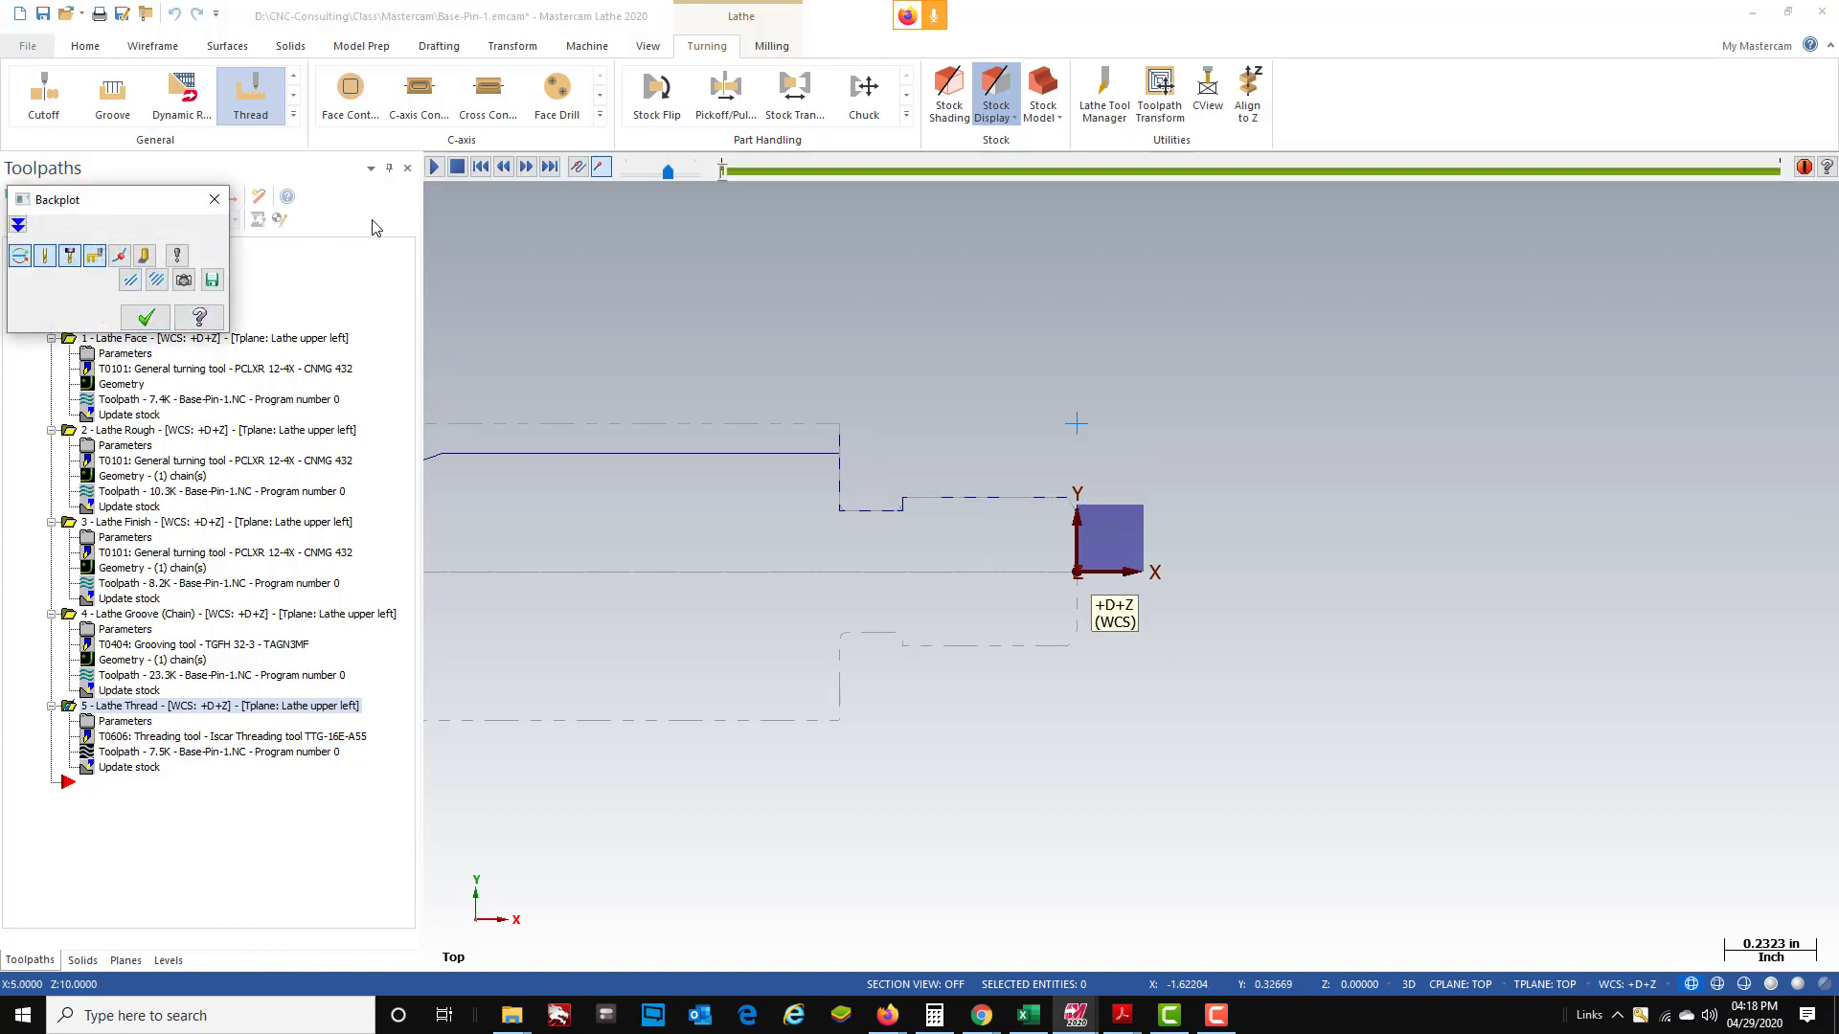
click(436, 168)
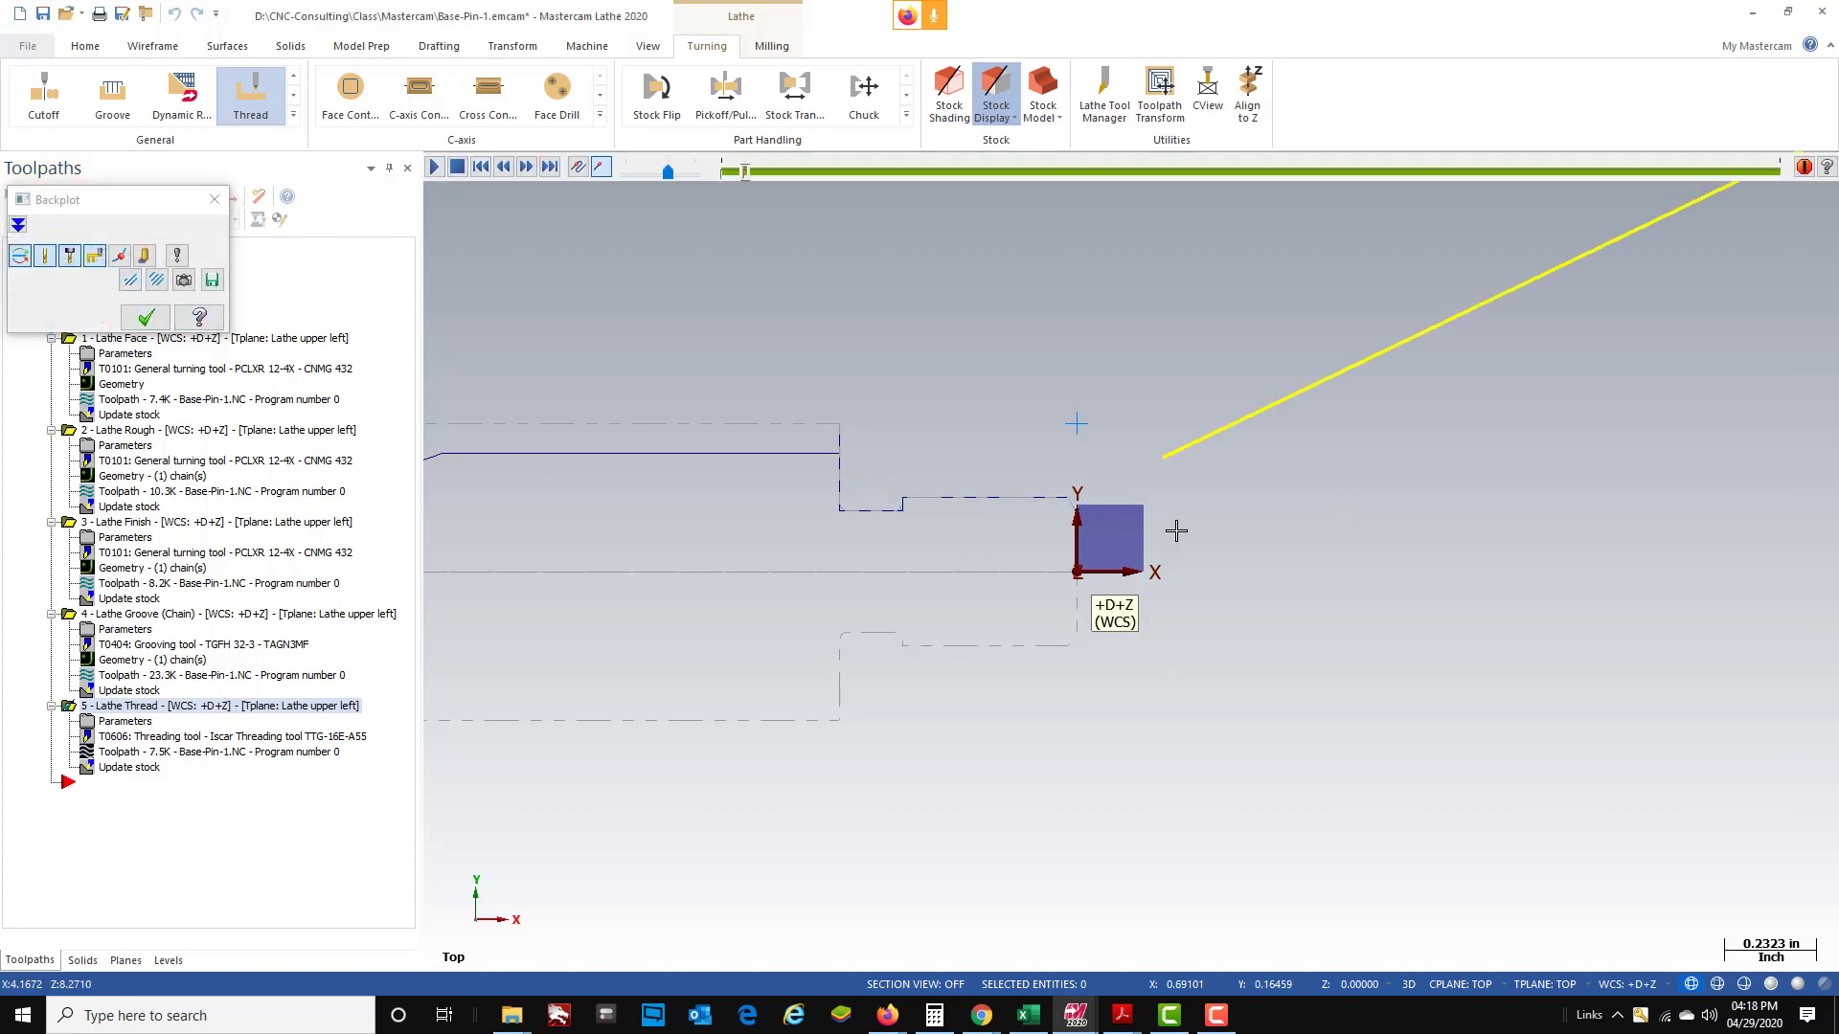
scroll(747, 676, down, 5)
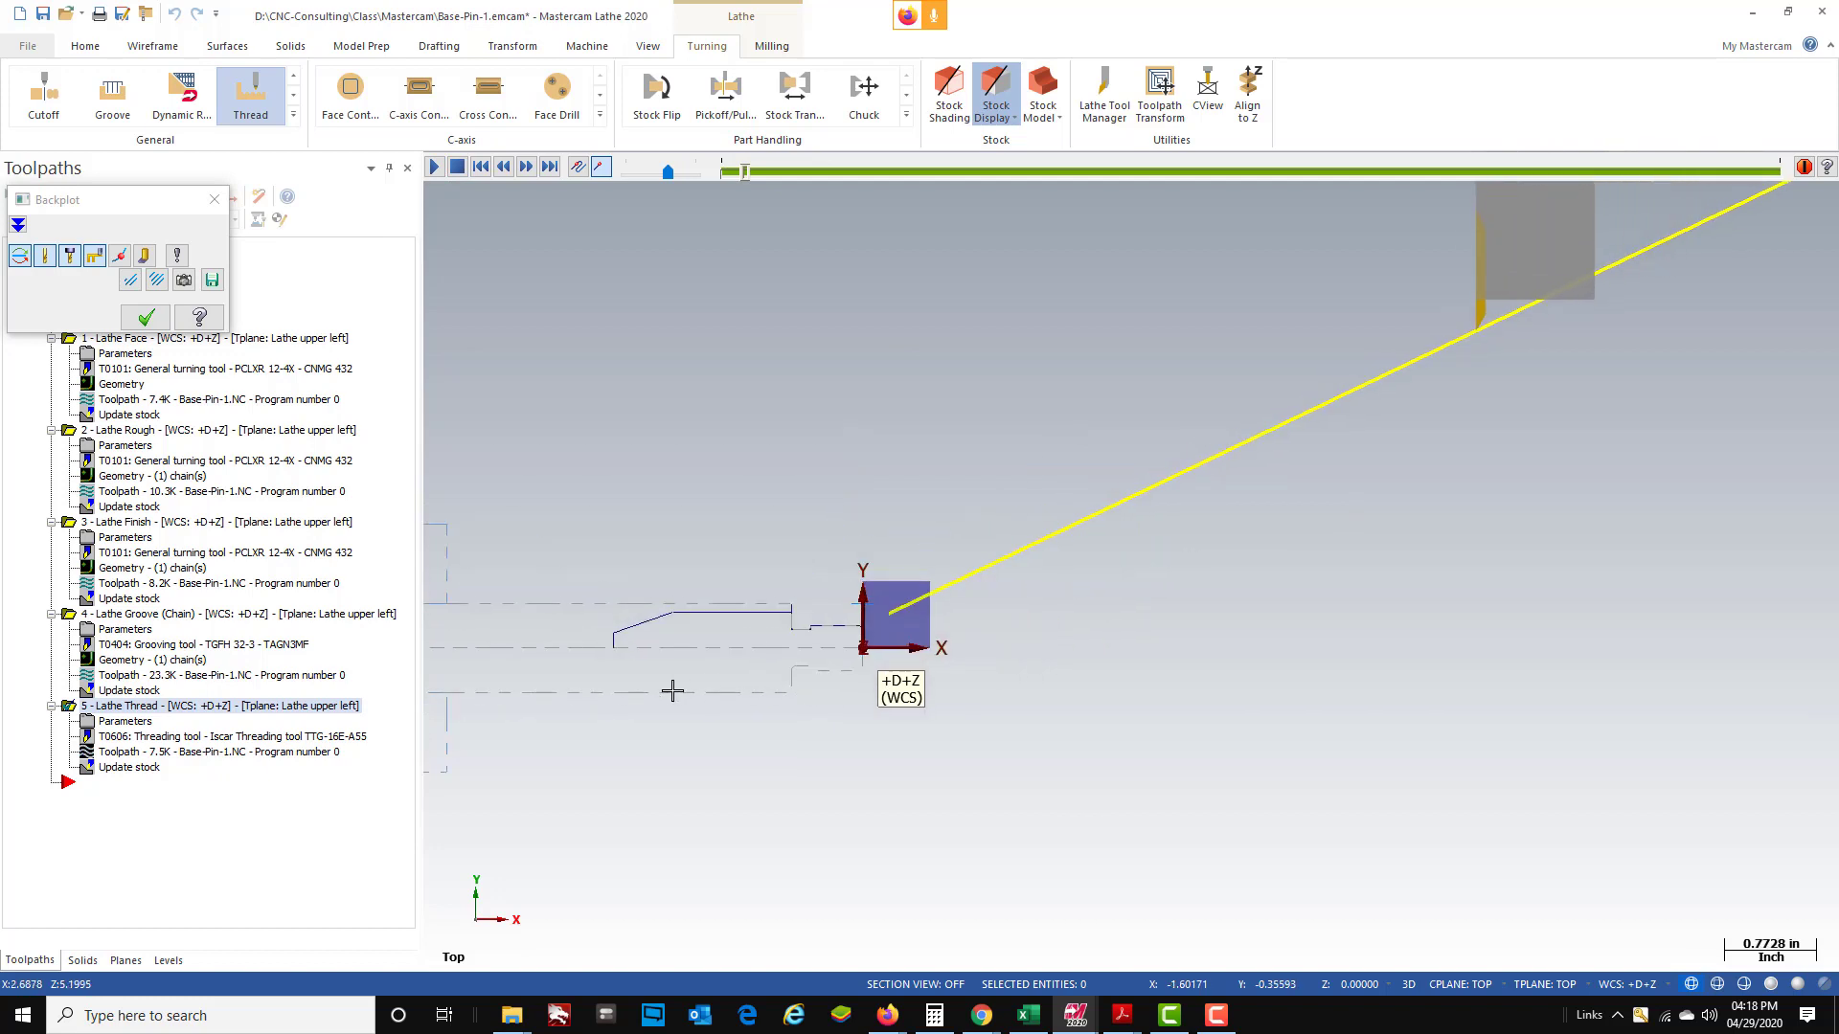
scroll(862, 647, up, 4)
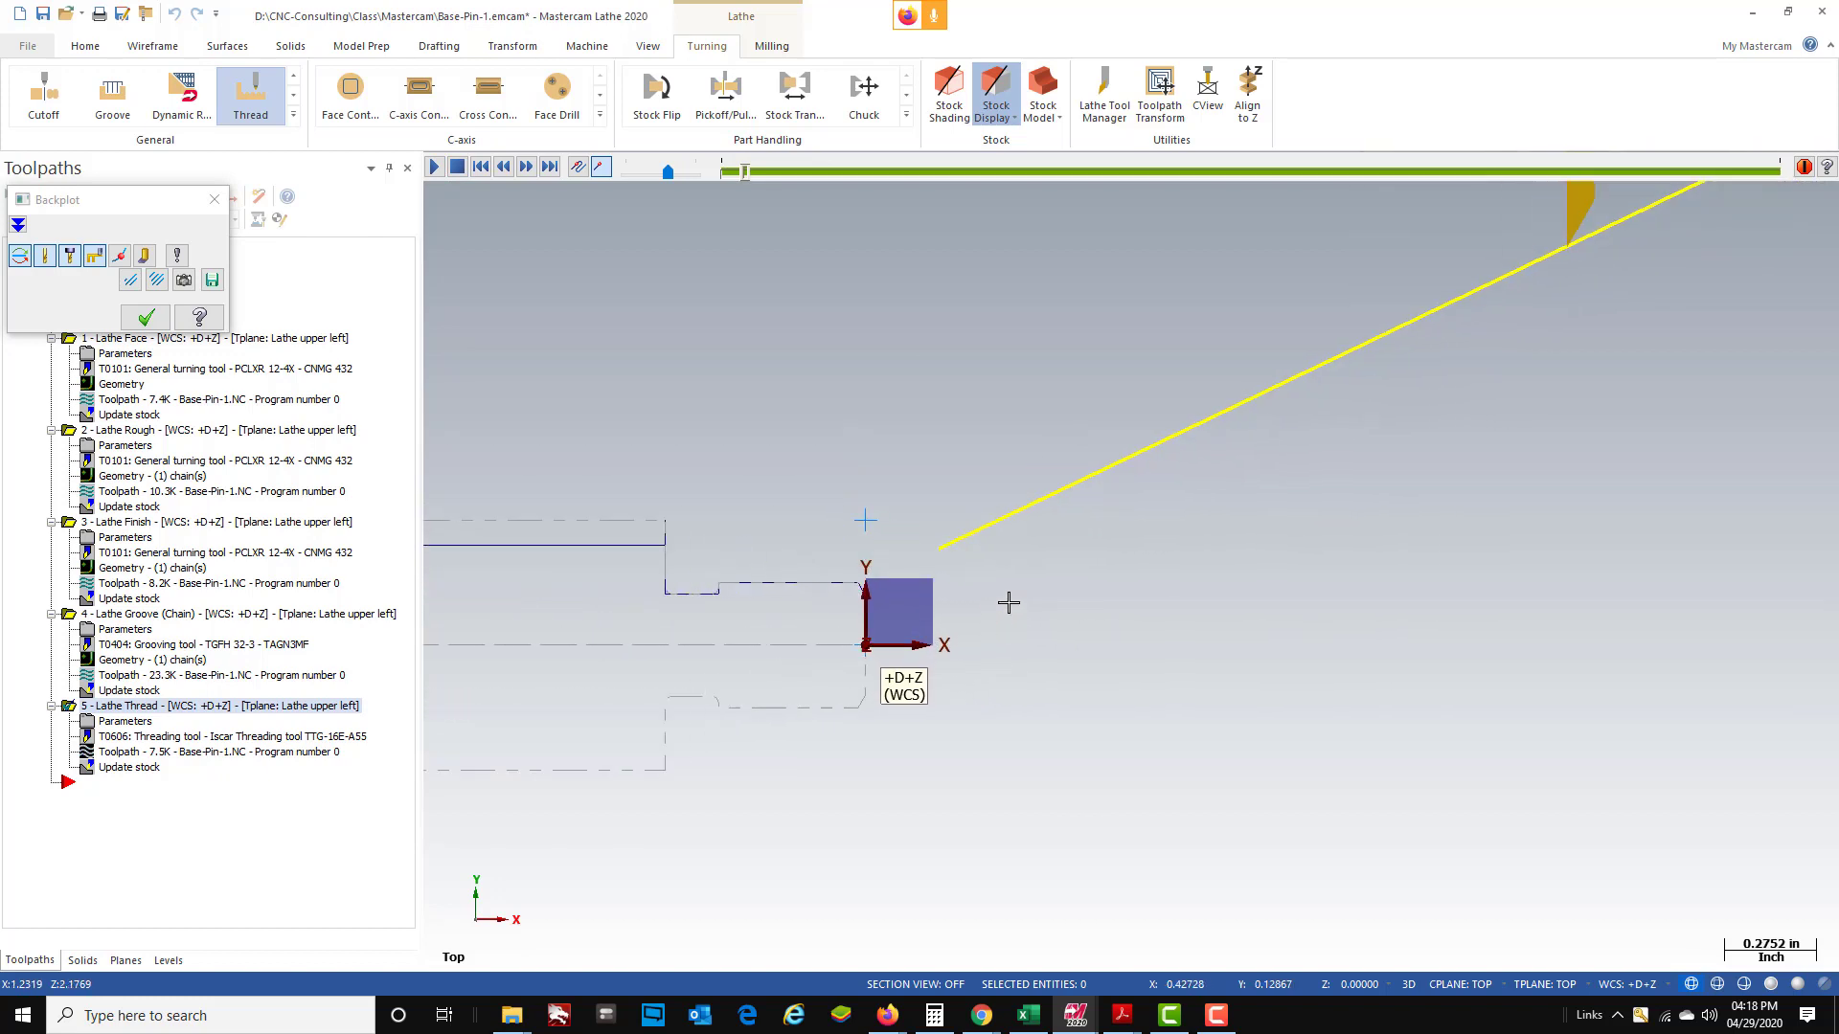
scroll(1008, 602, up, 1)
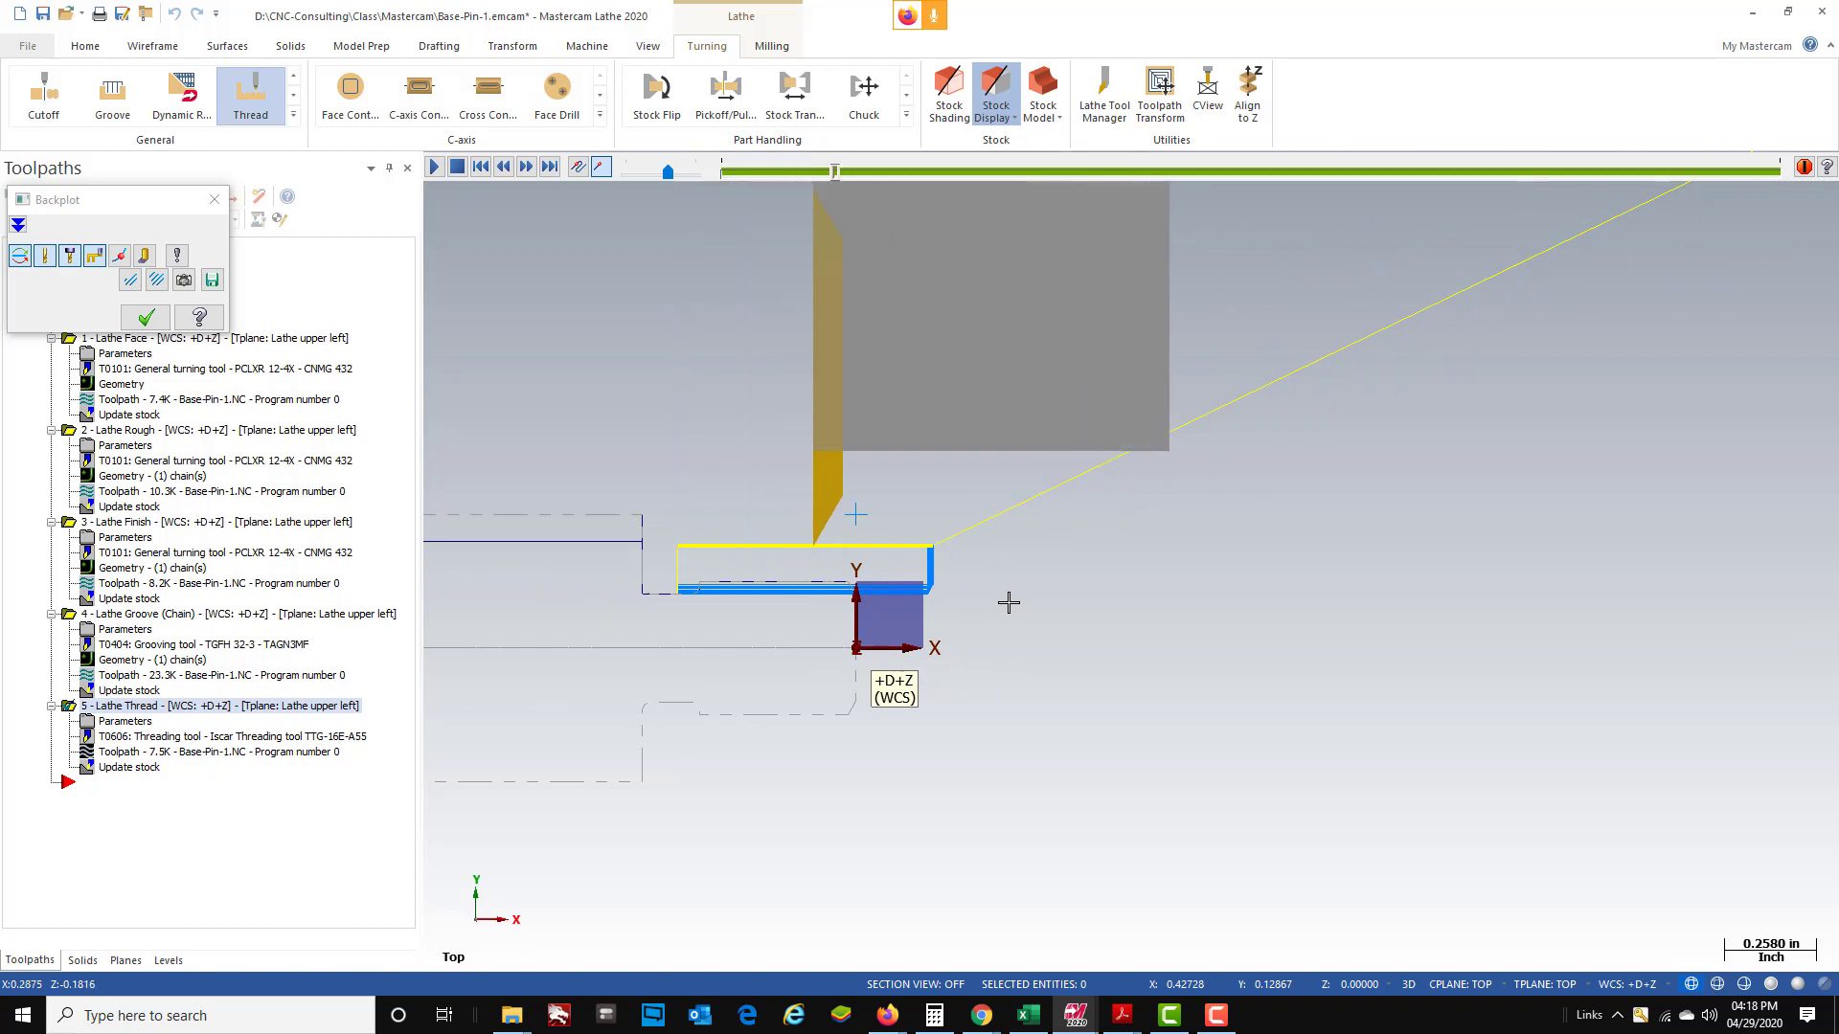
scroll(961, 603, up, 3)
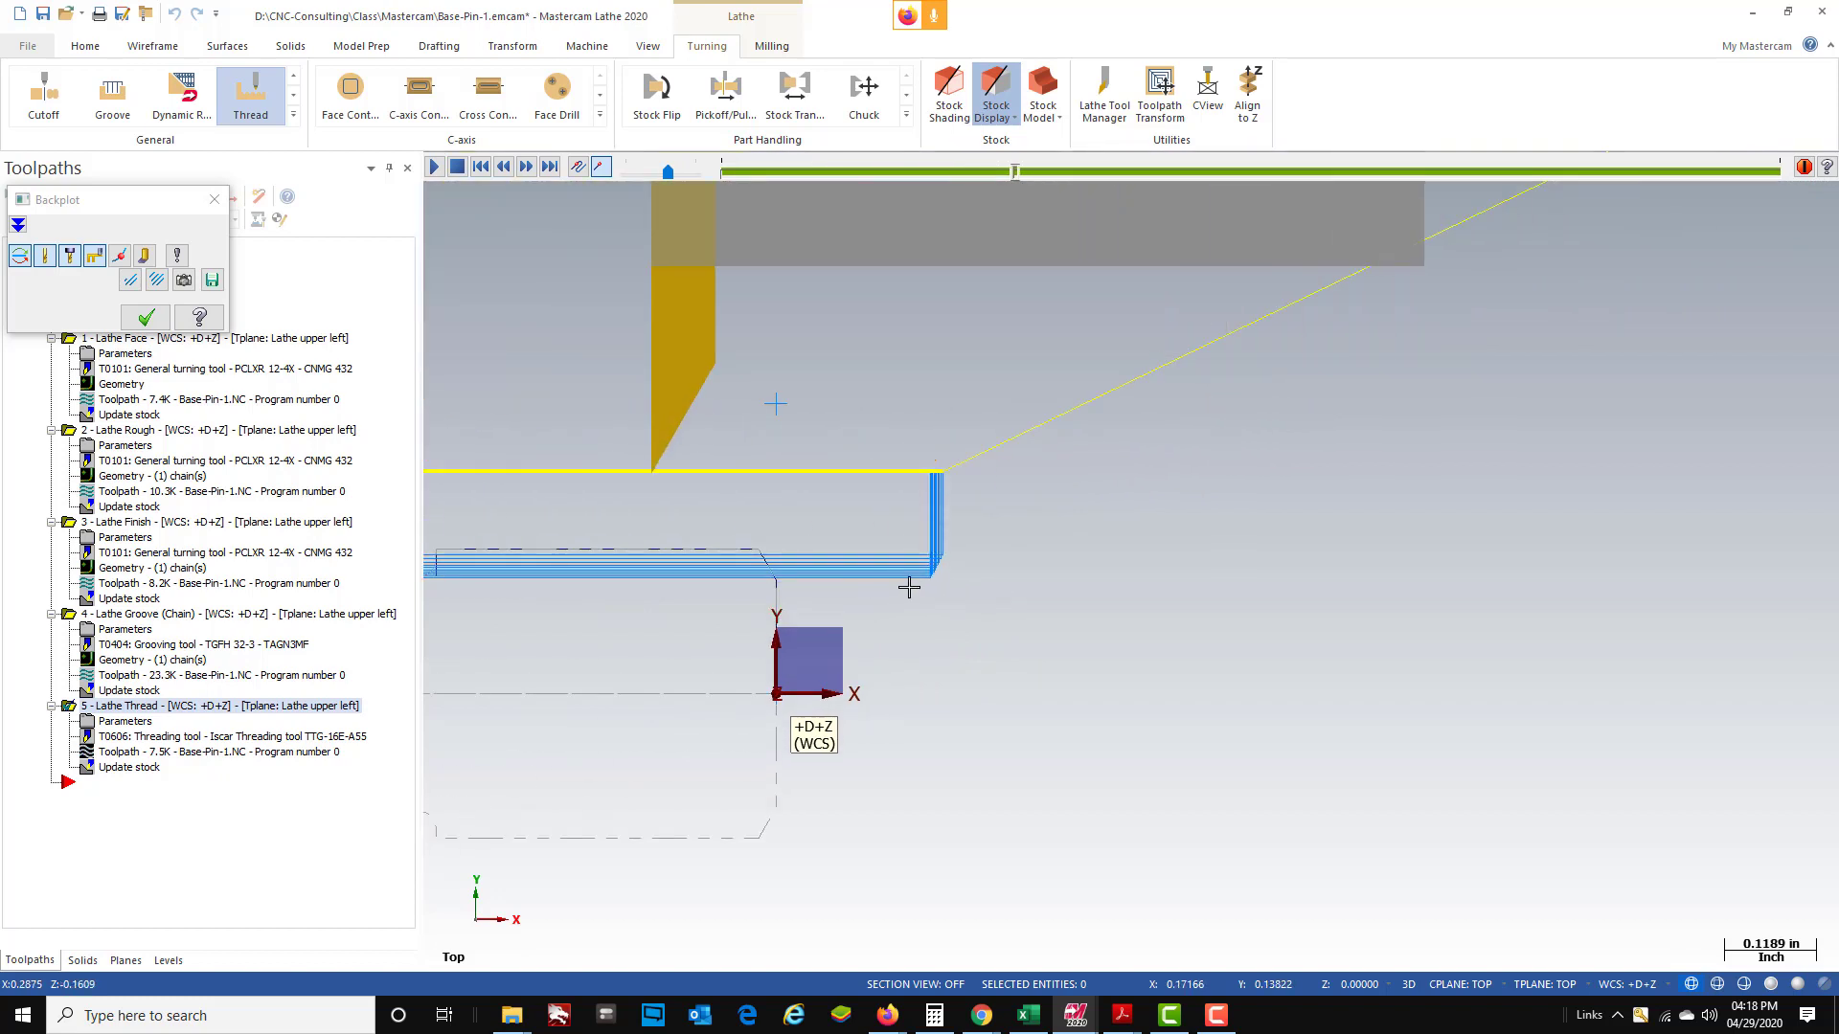
scroll(1186, 570, down, 2)
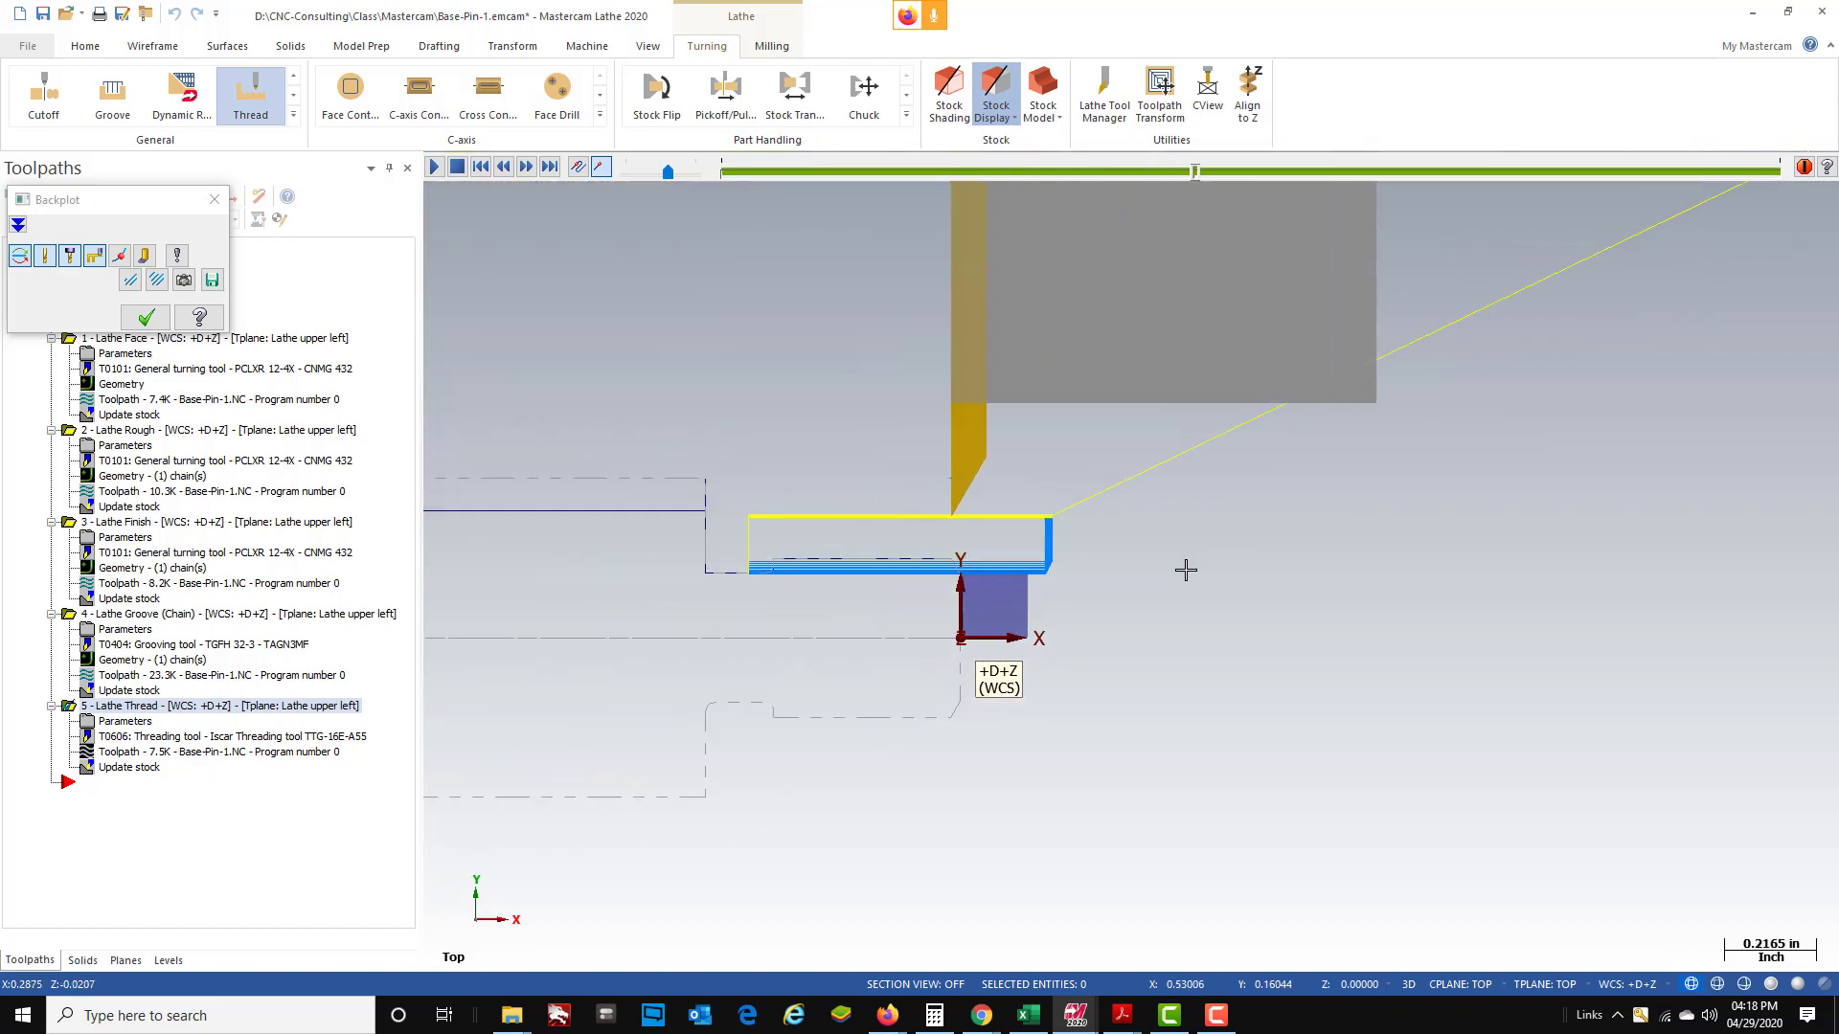
scroll(878, 604, up, 1)
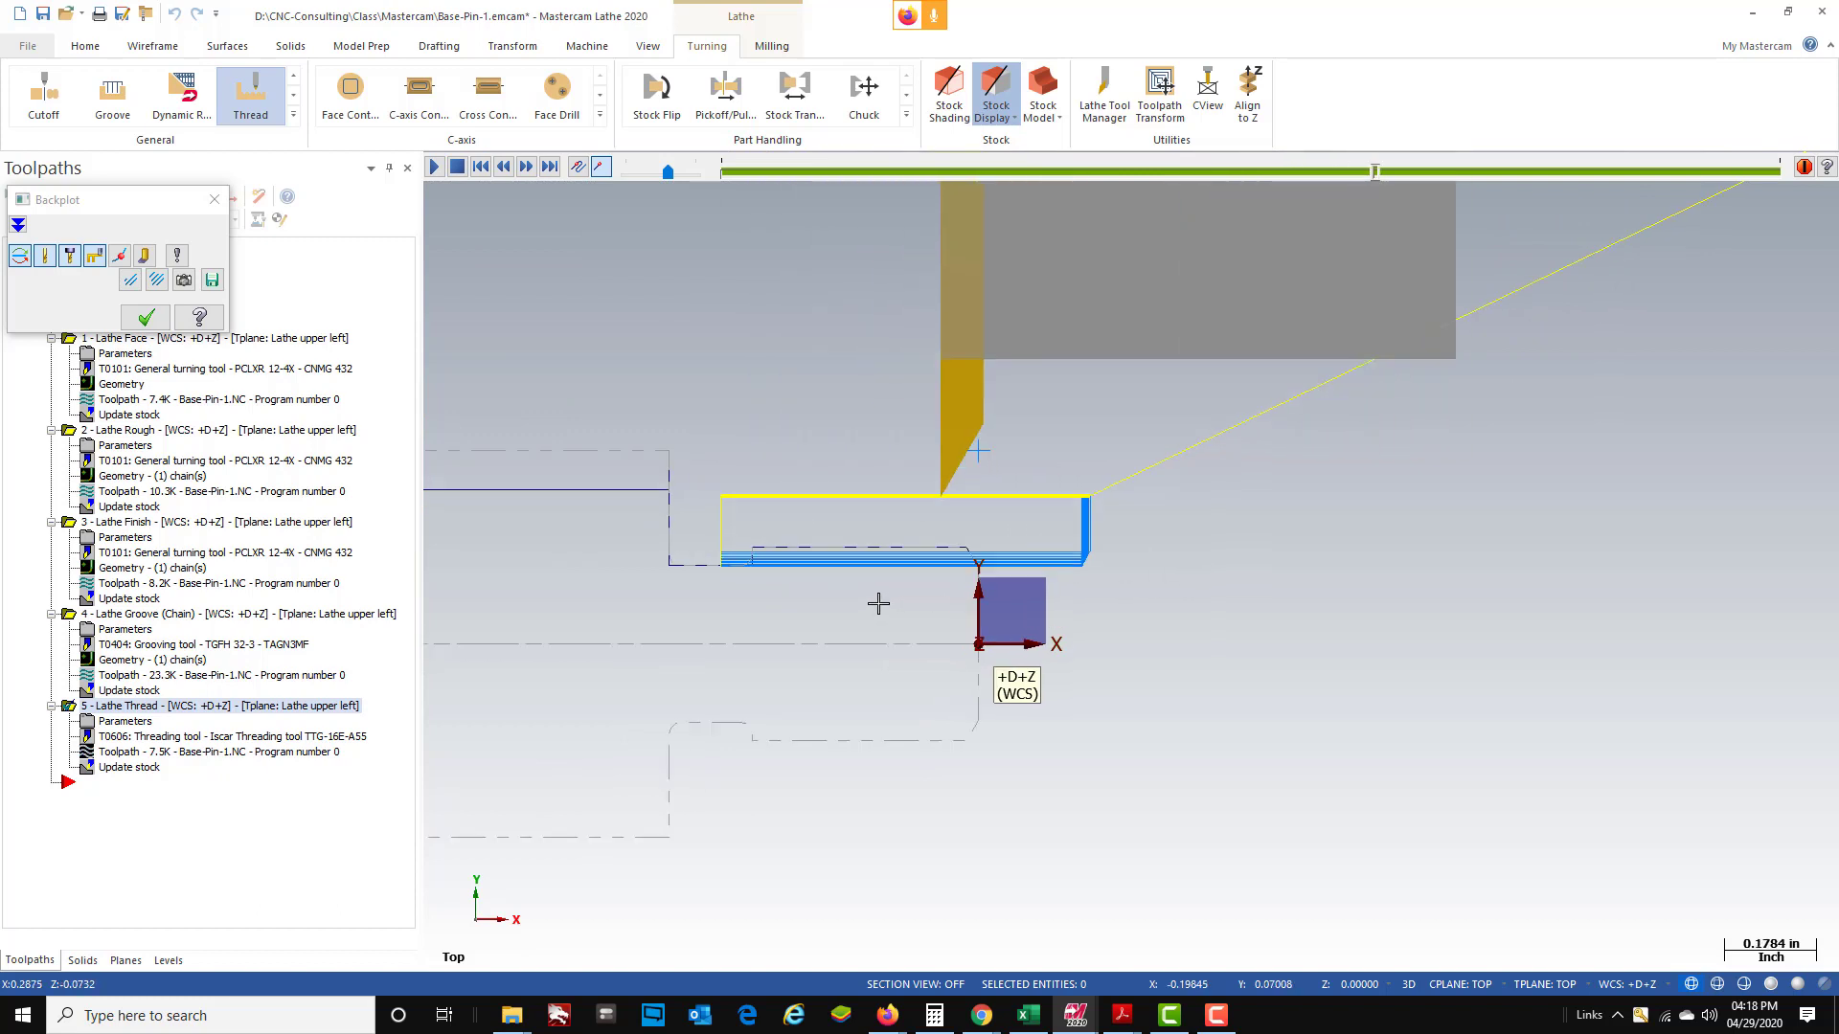
scroll(1095, 522, up, 1)
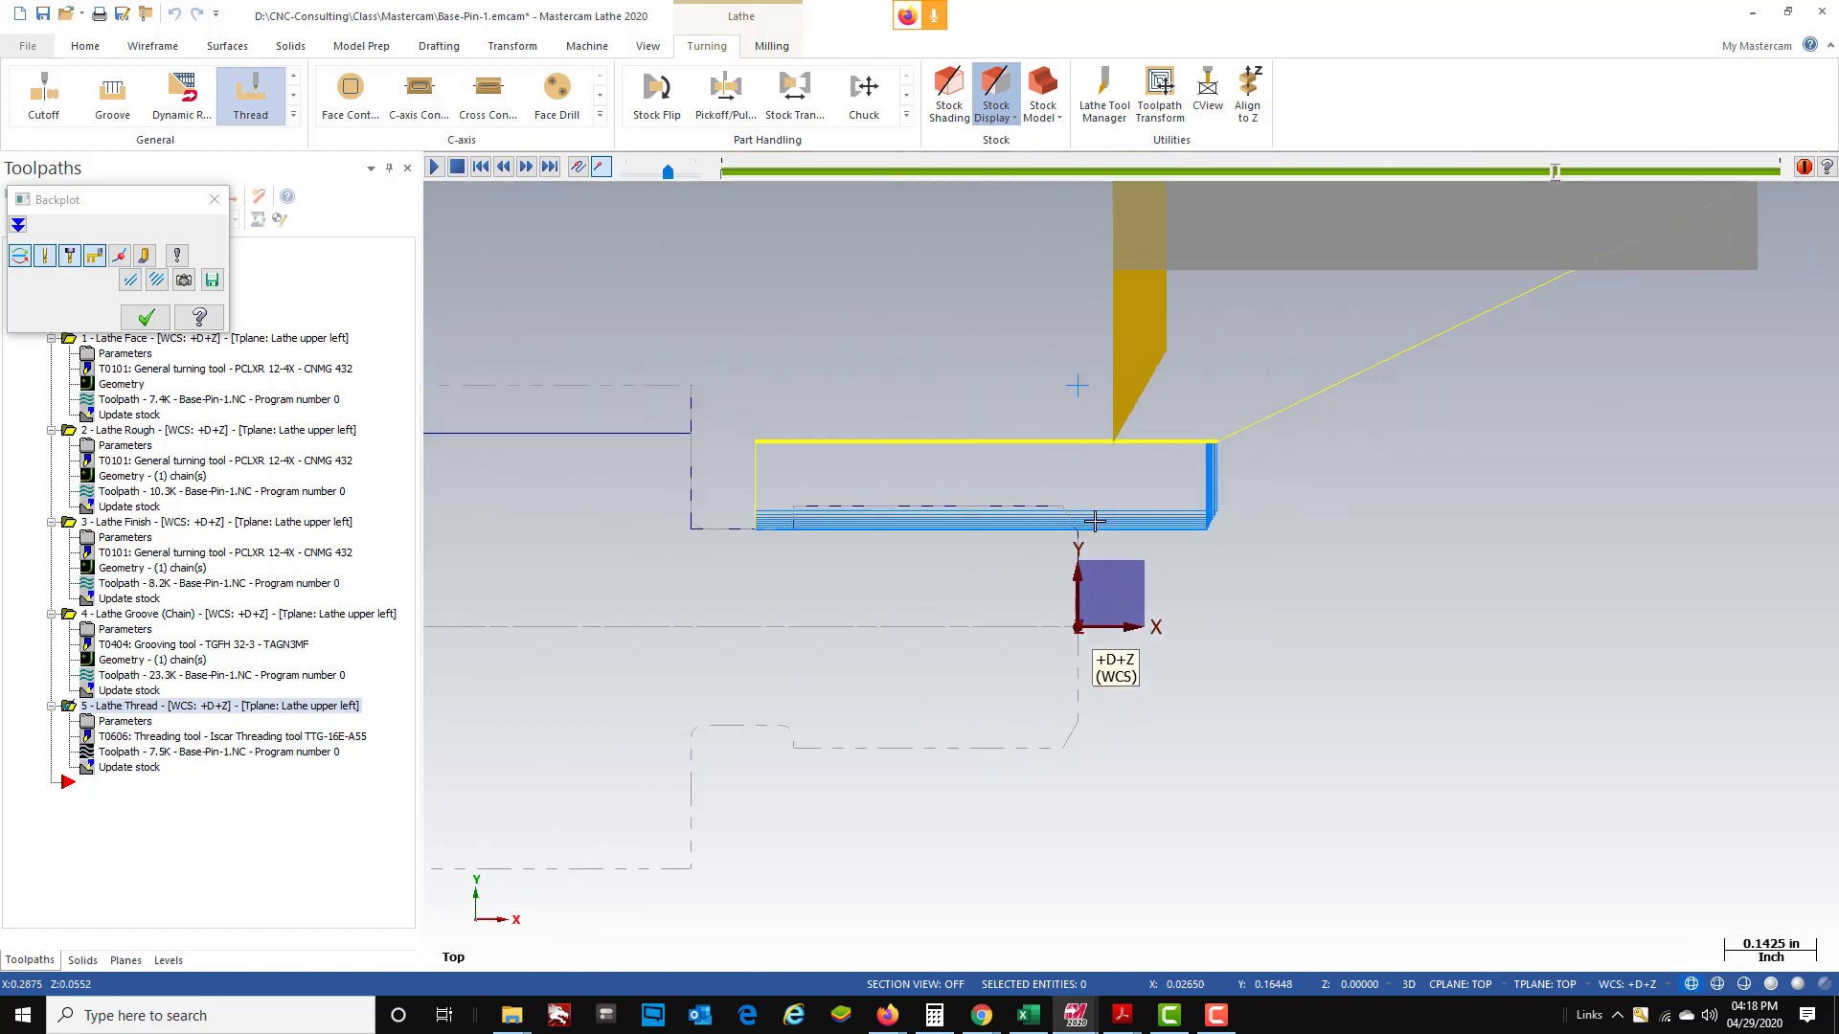
scroll(1095, 522, down, 2)
click(149, 322)
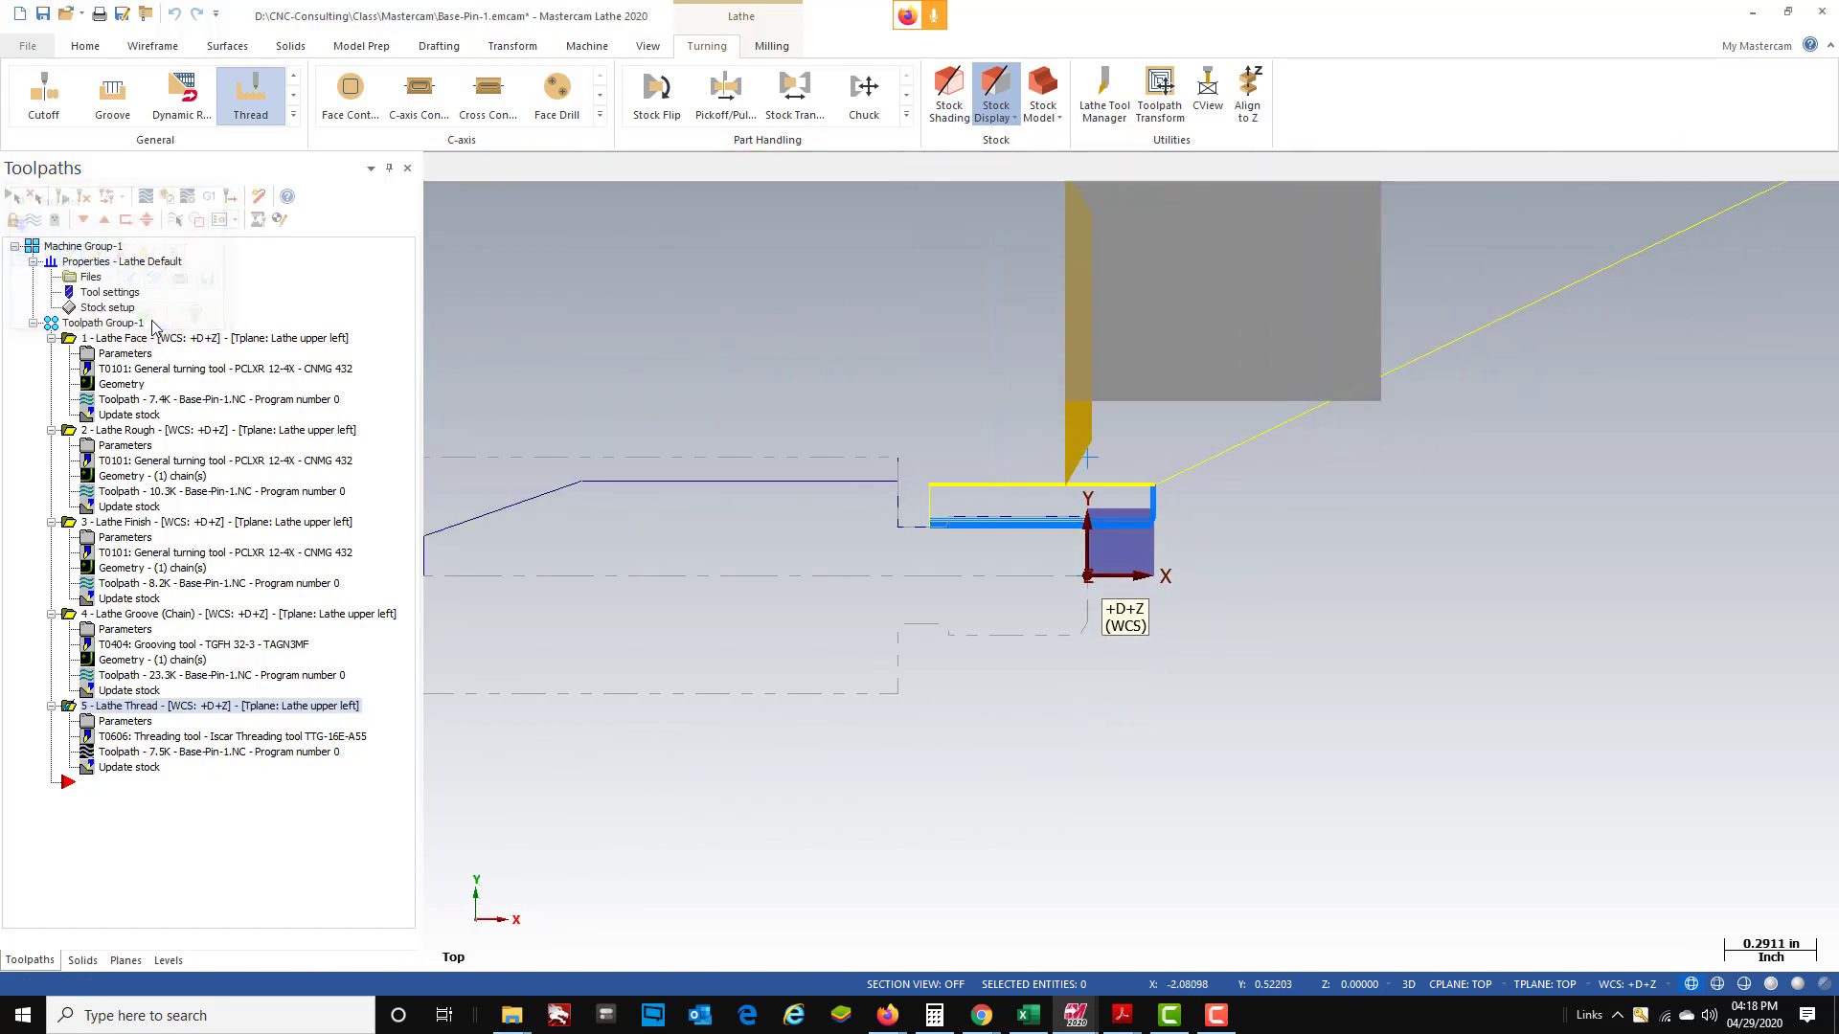
- Examine the threaded end and the tapered back profile against the stock boundary to see what material remains uncut
scroll(1272, 489, down, 1)
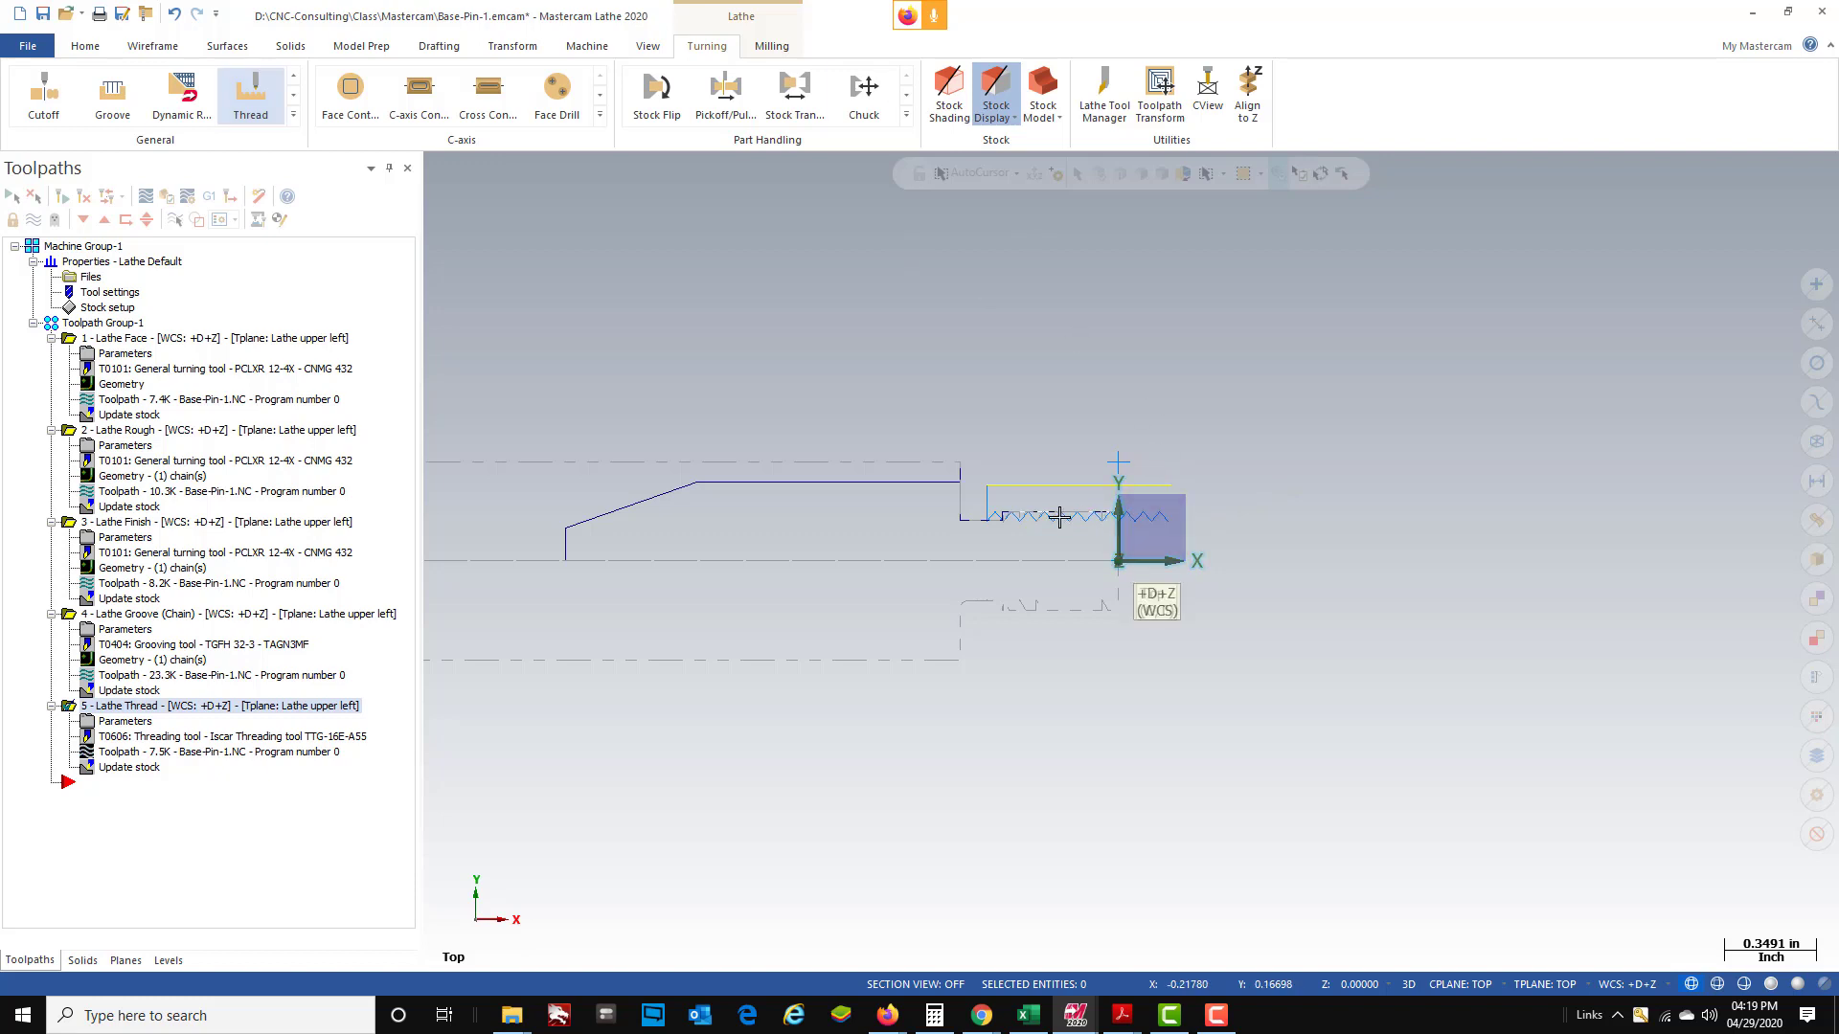
scroll(1059, 517, up, 1)
scroll(1059, 517, up, 1)
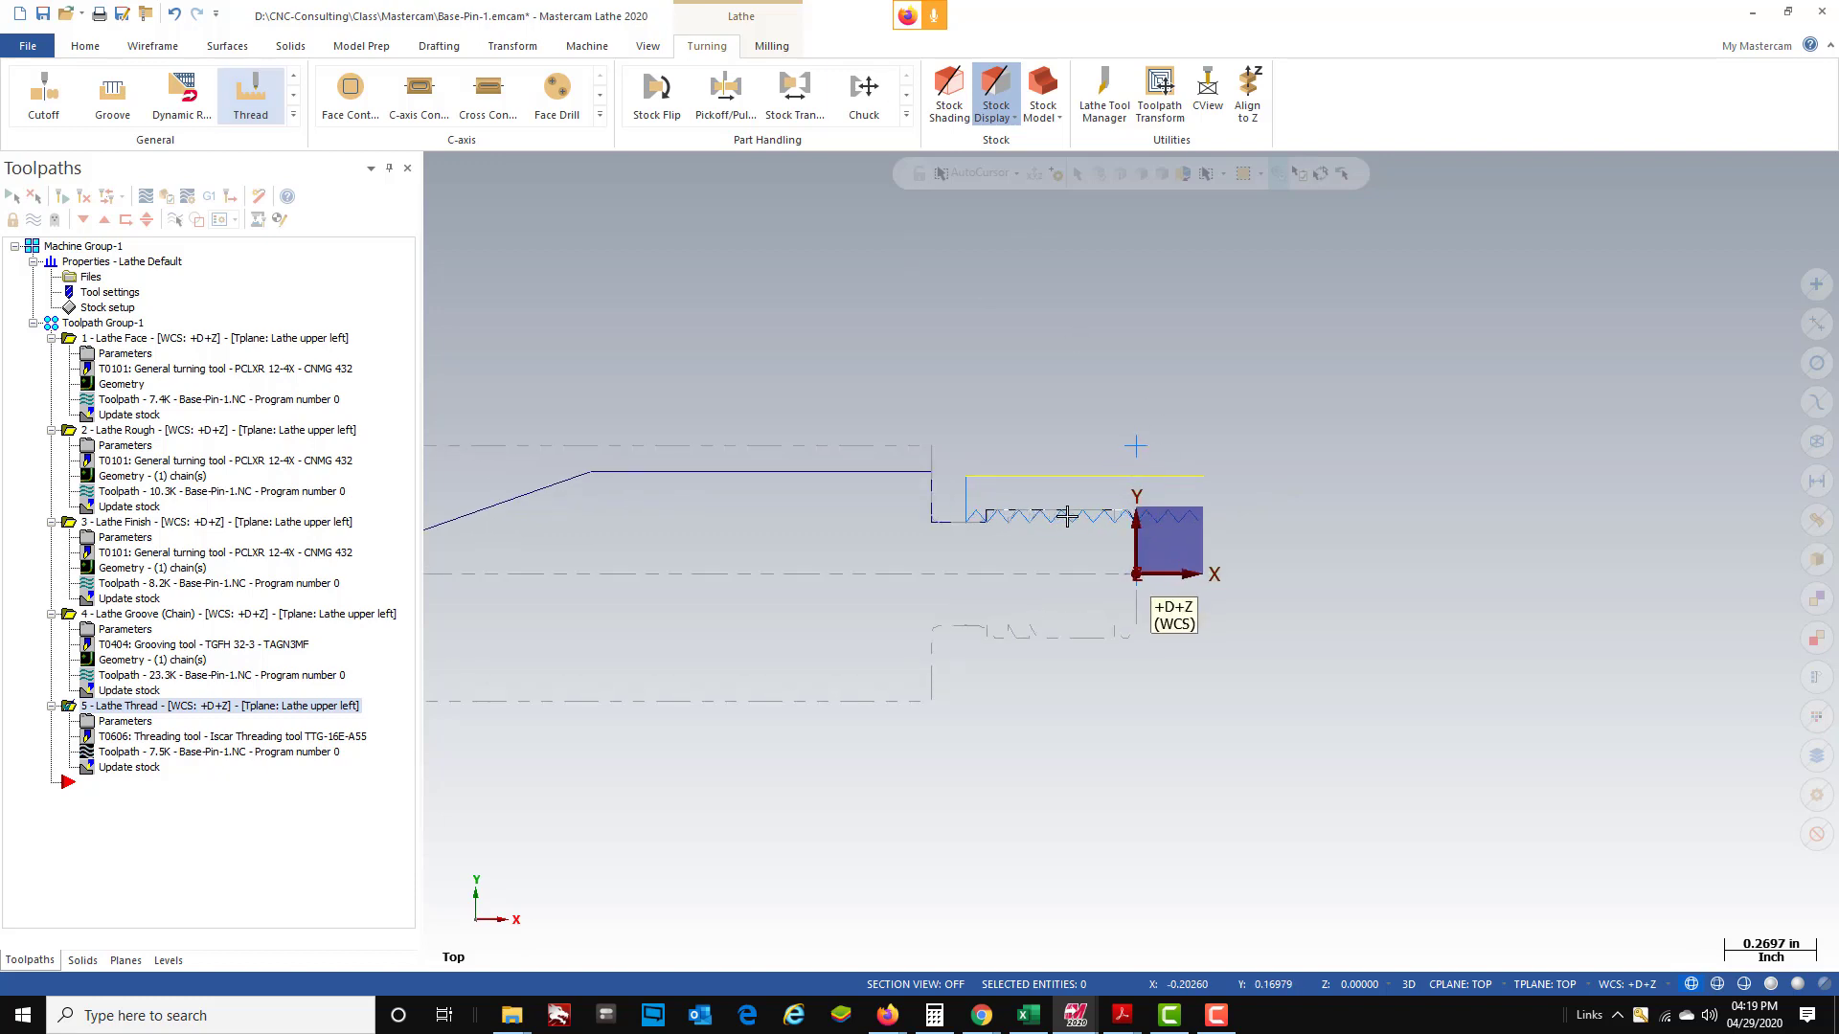
scroll(1066, 517, down, 2)
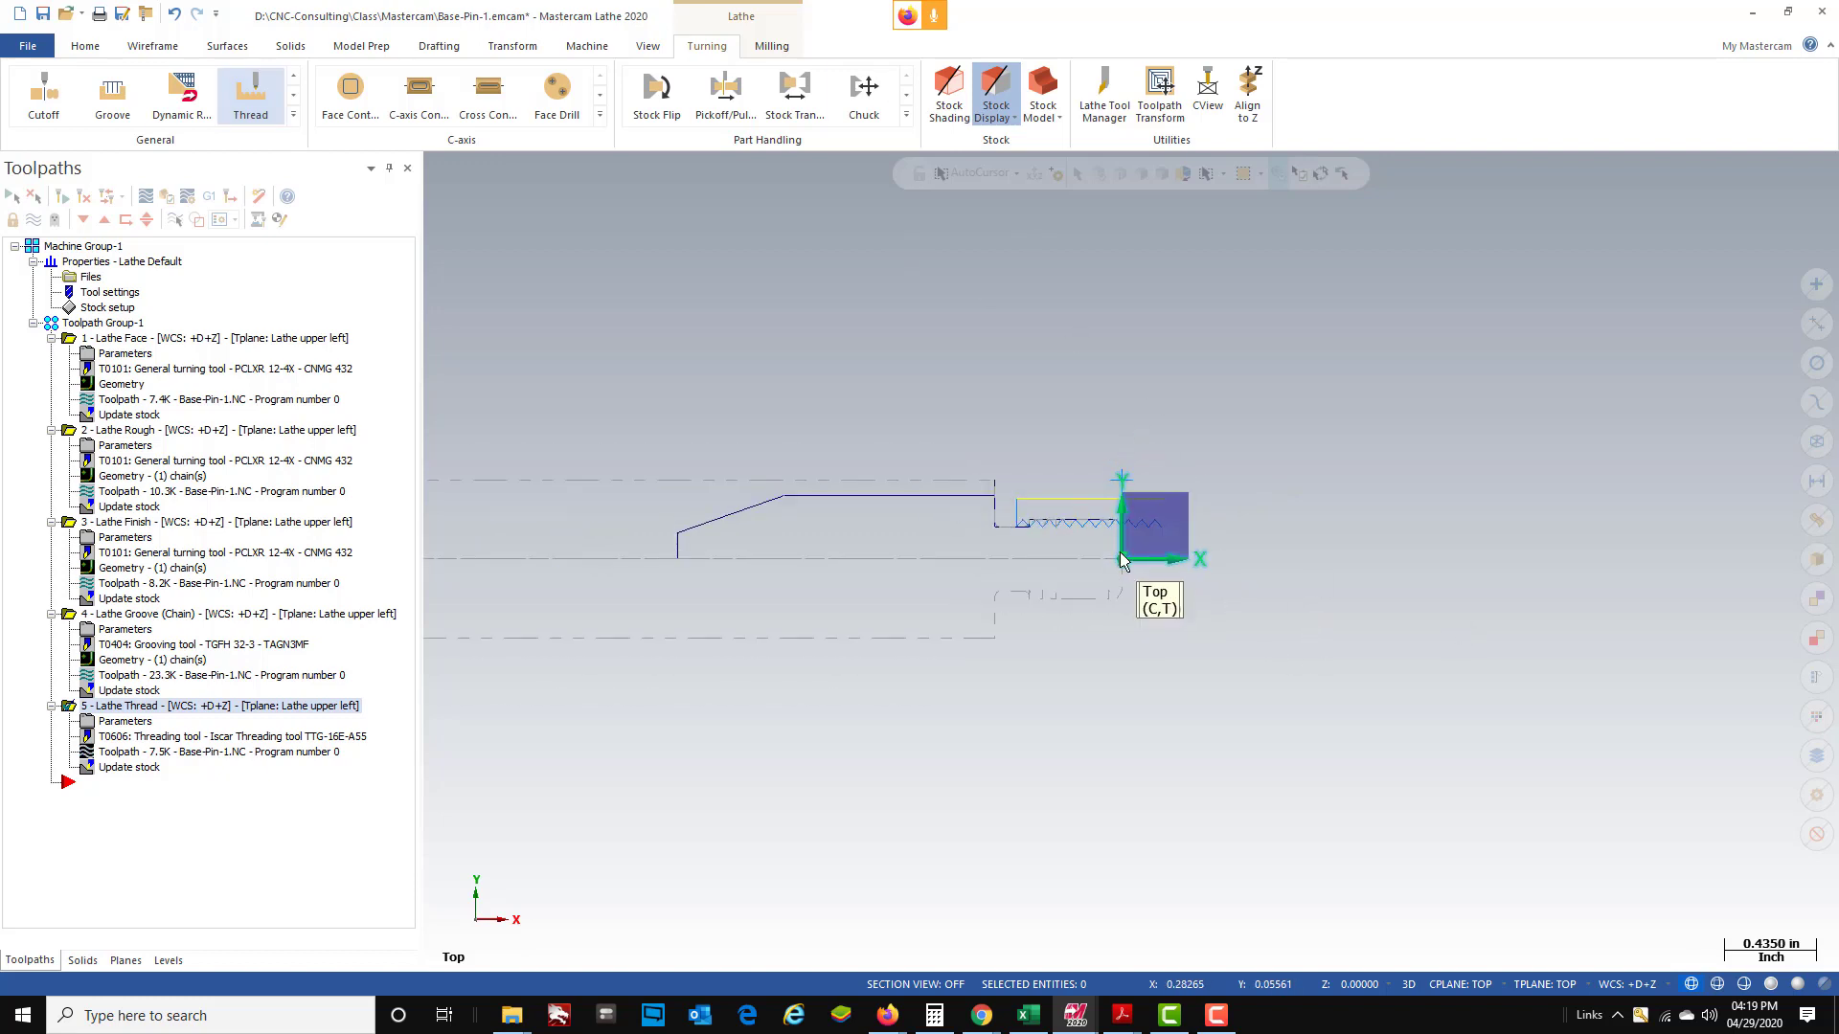
scroll(1120, 558, up, 3)
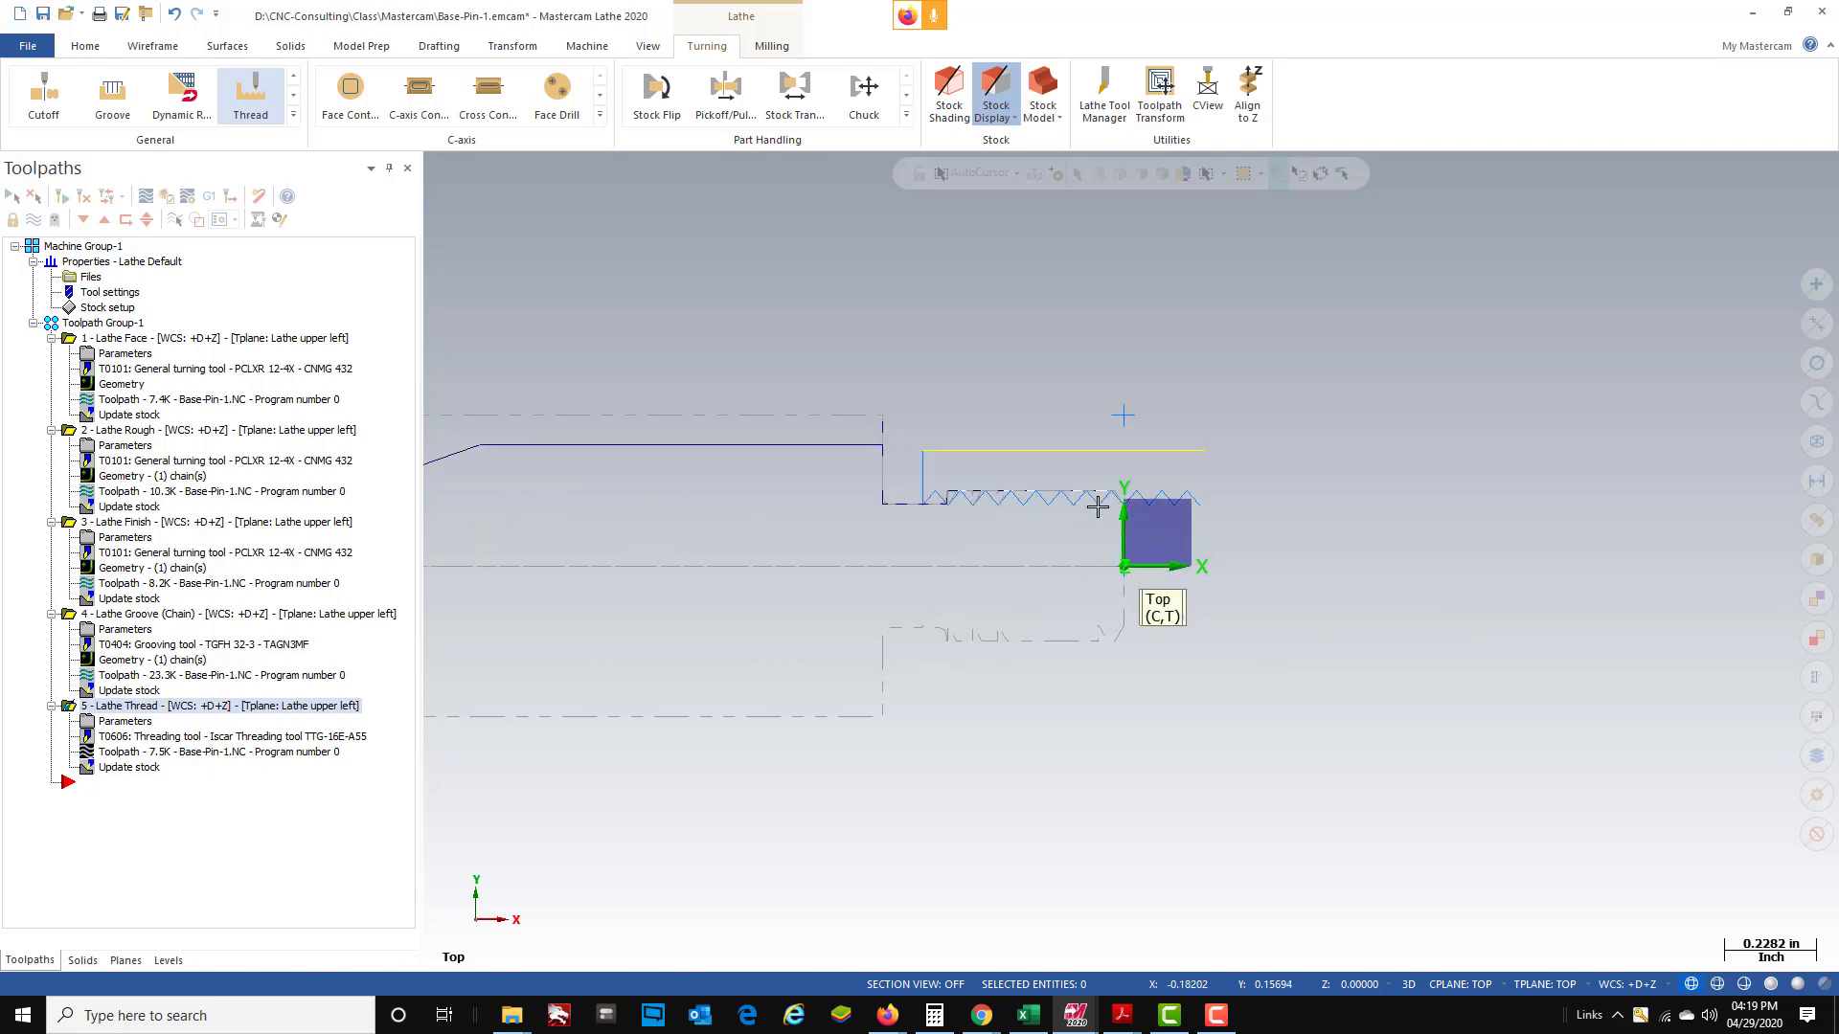
scroll(1259, 548, down, 3)
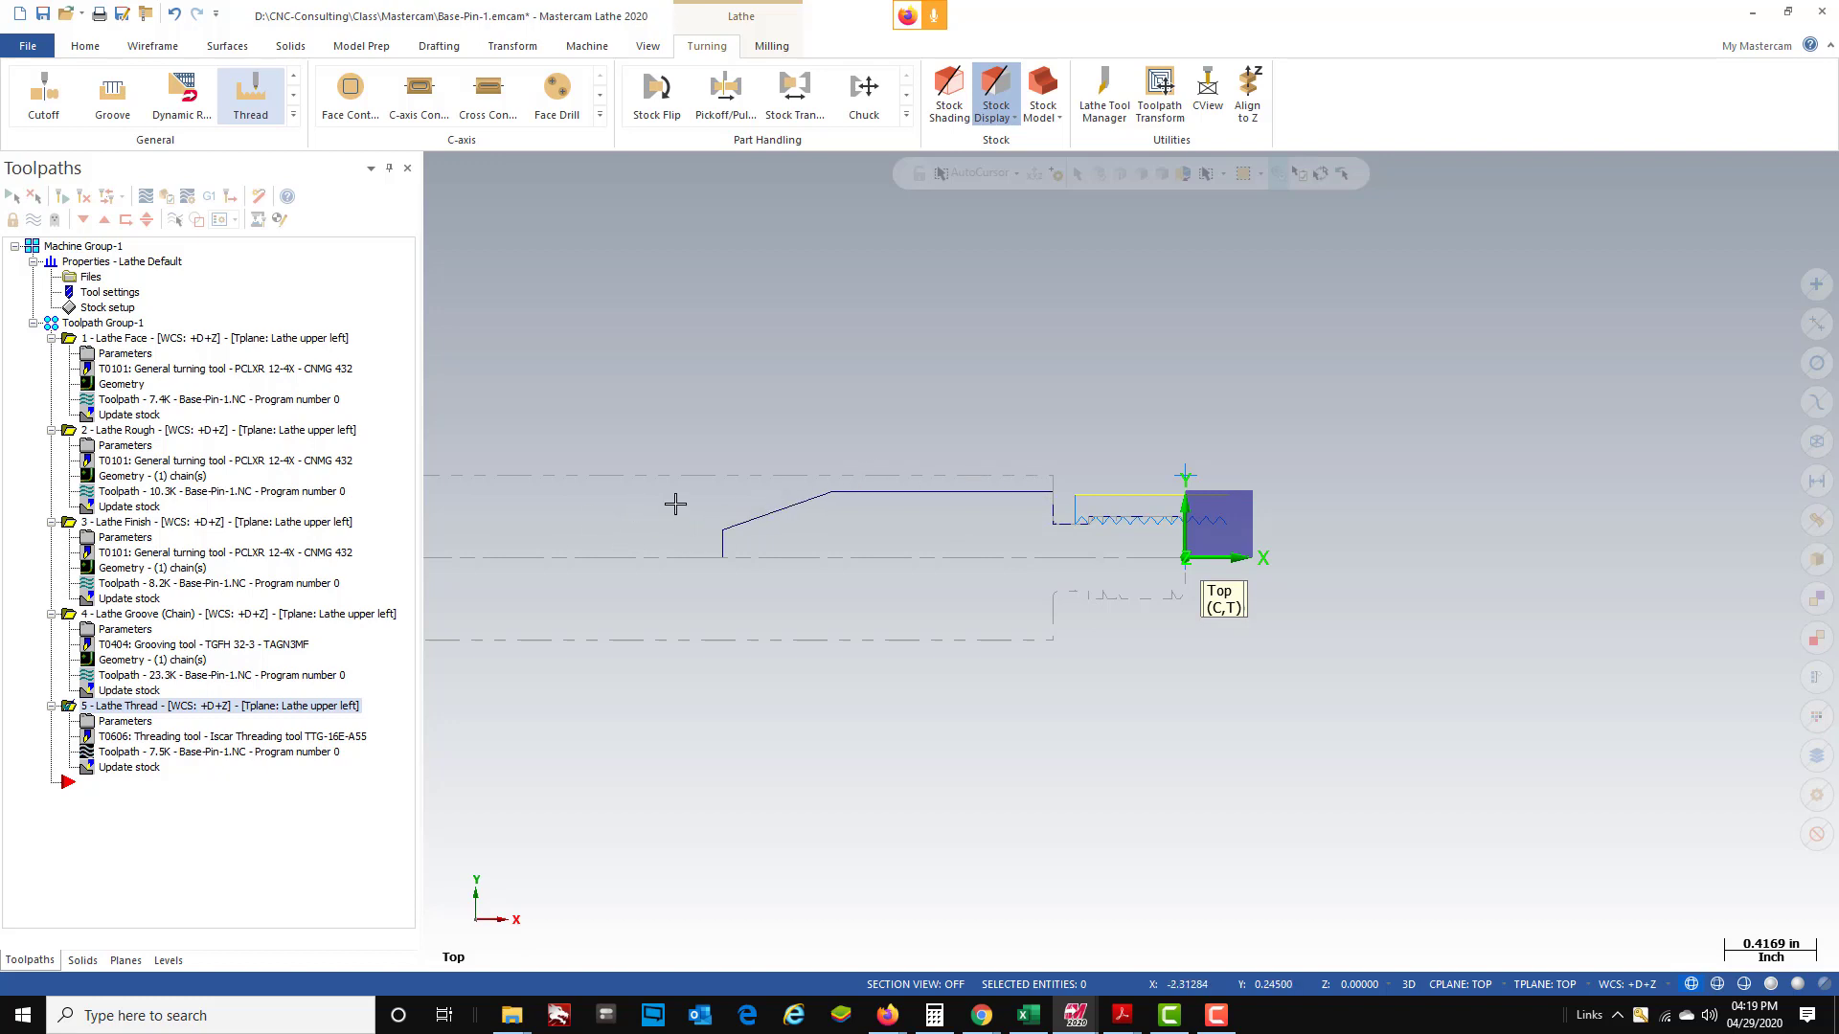
scroll(894, 548, up, 2)
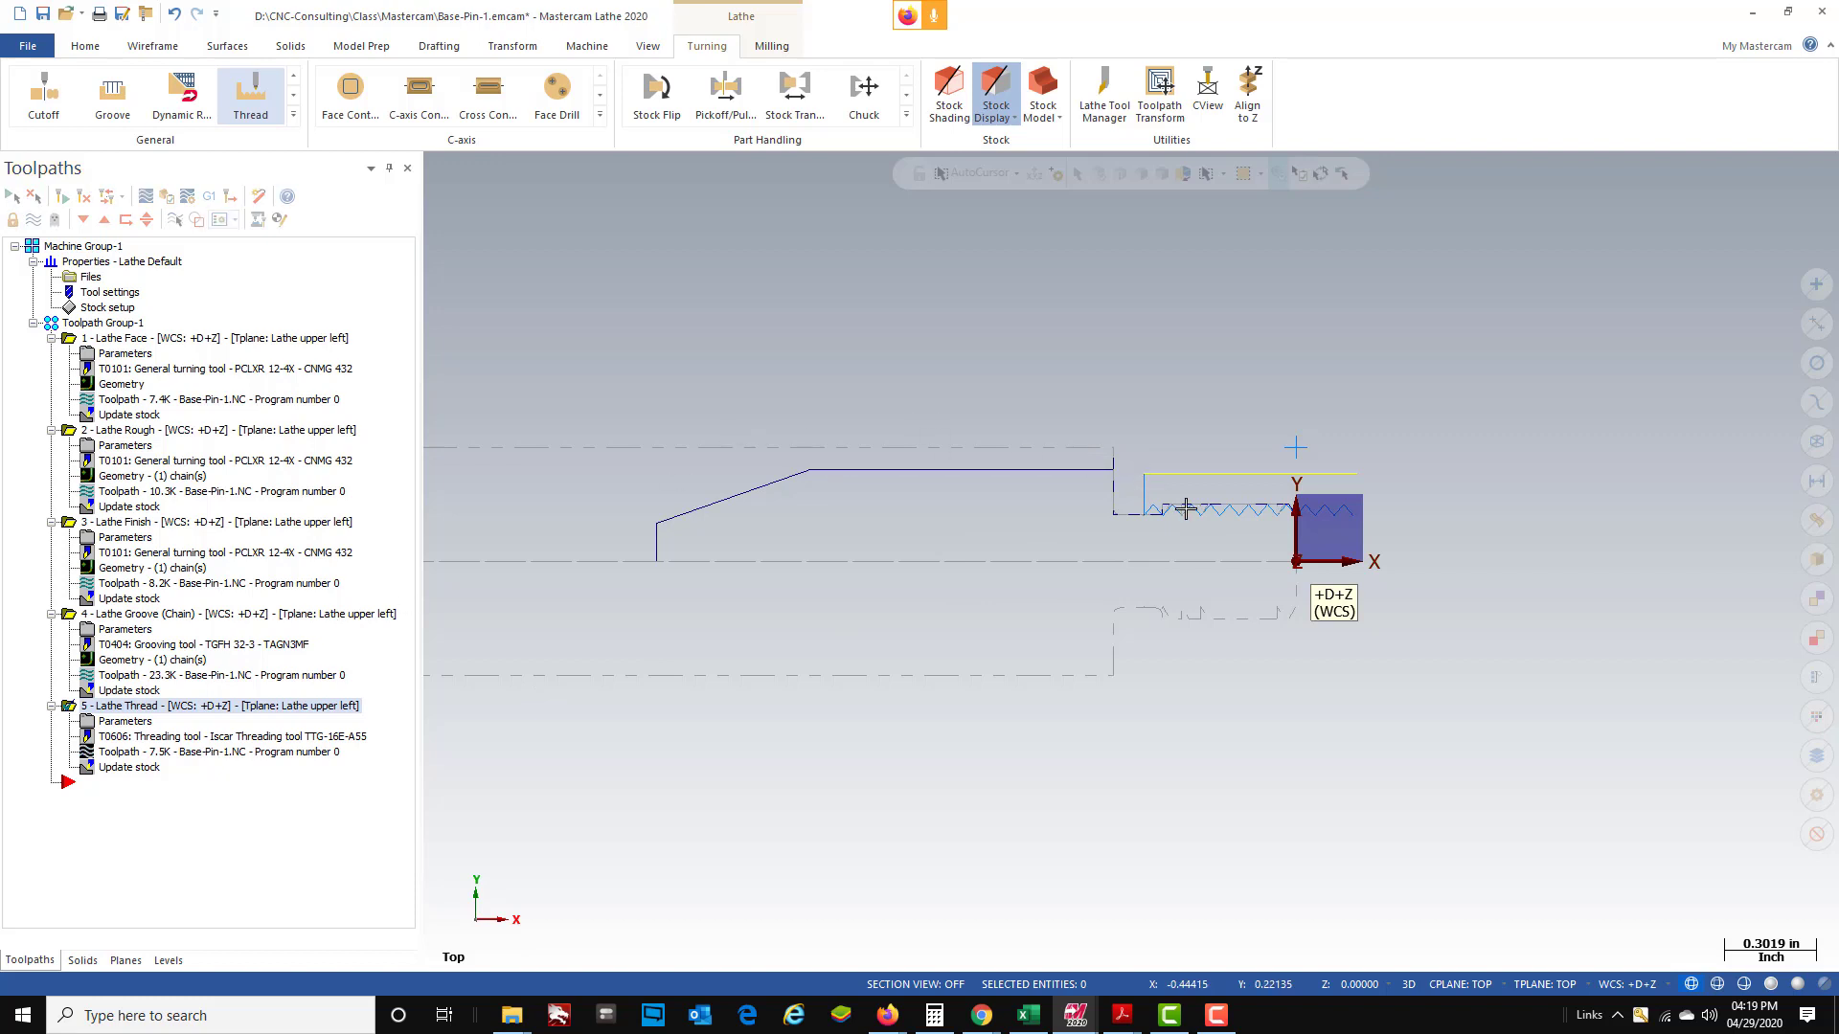
scroll(1185, 509, down, 5)
scroll(947, 560, up, 5)
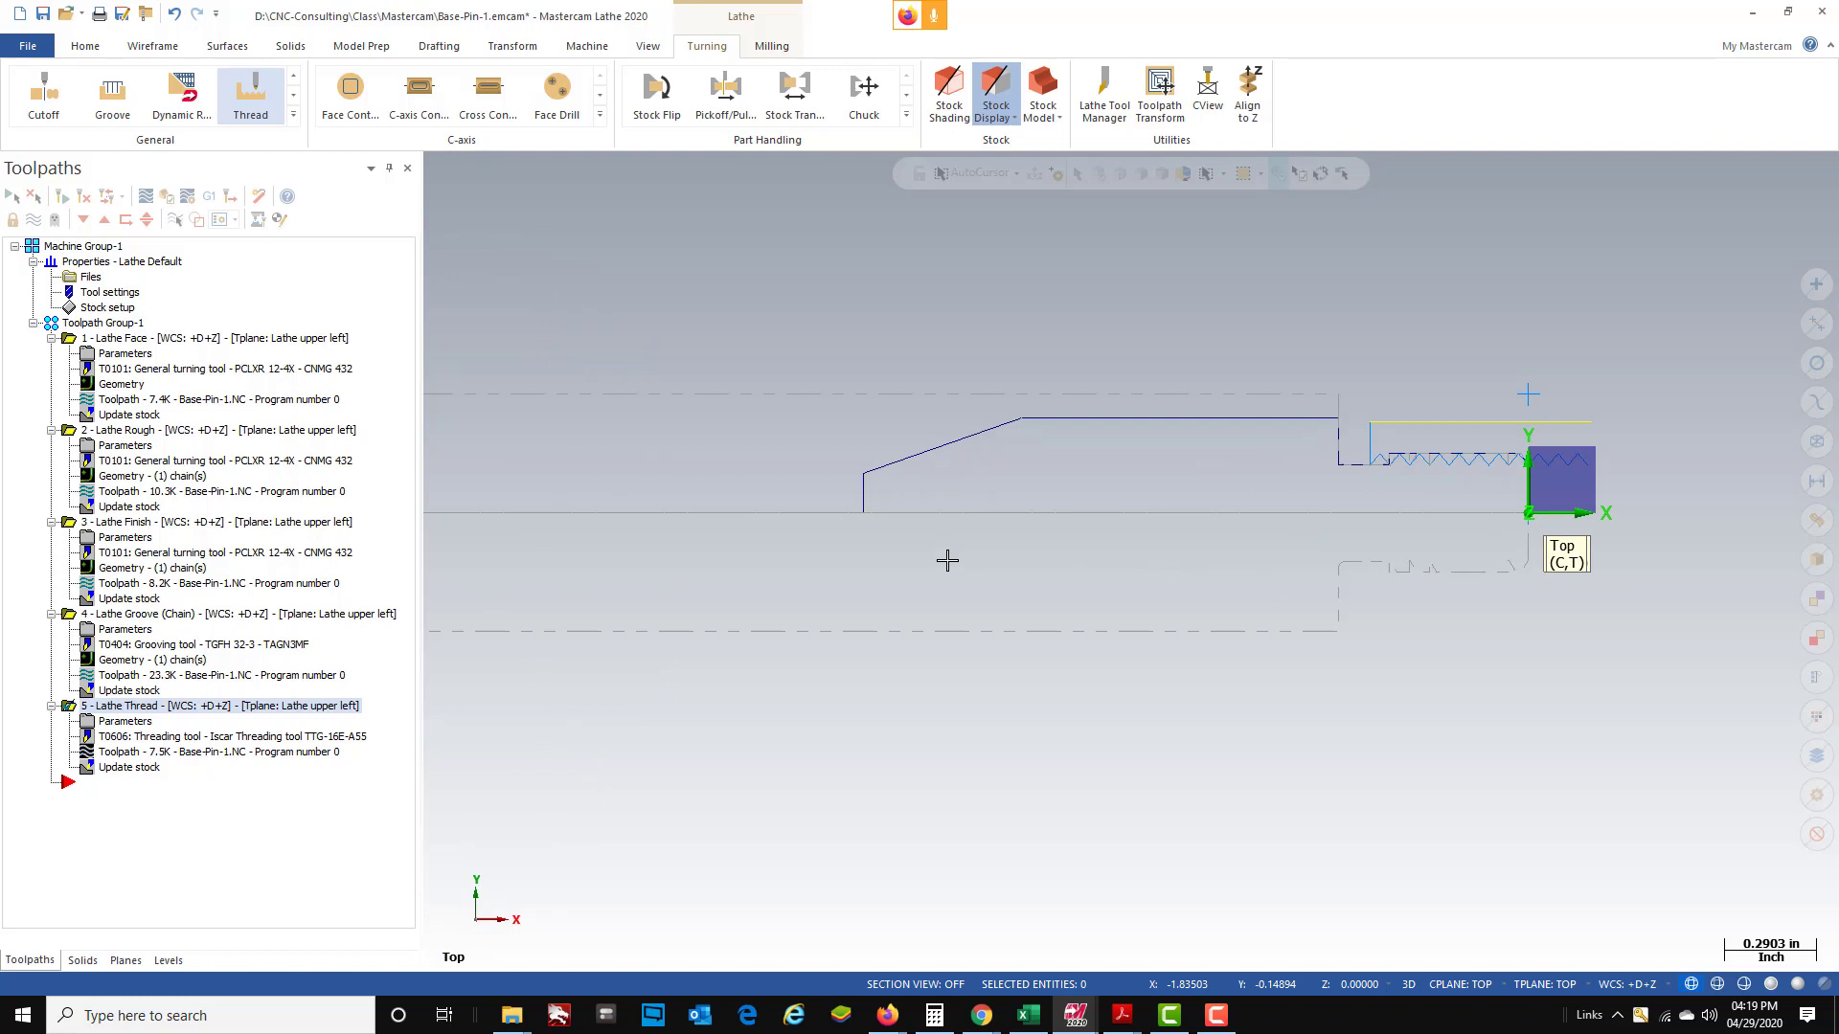
scroll(936, 497, up, 2)
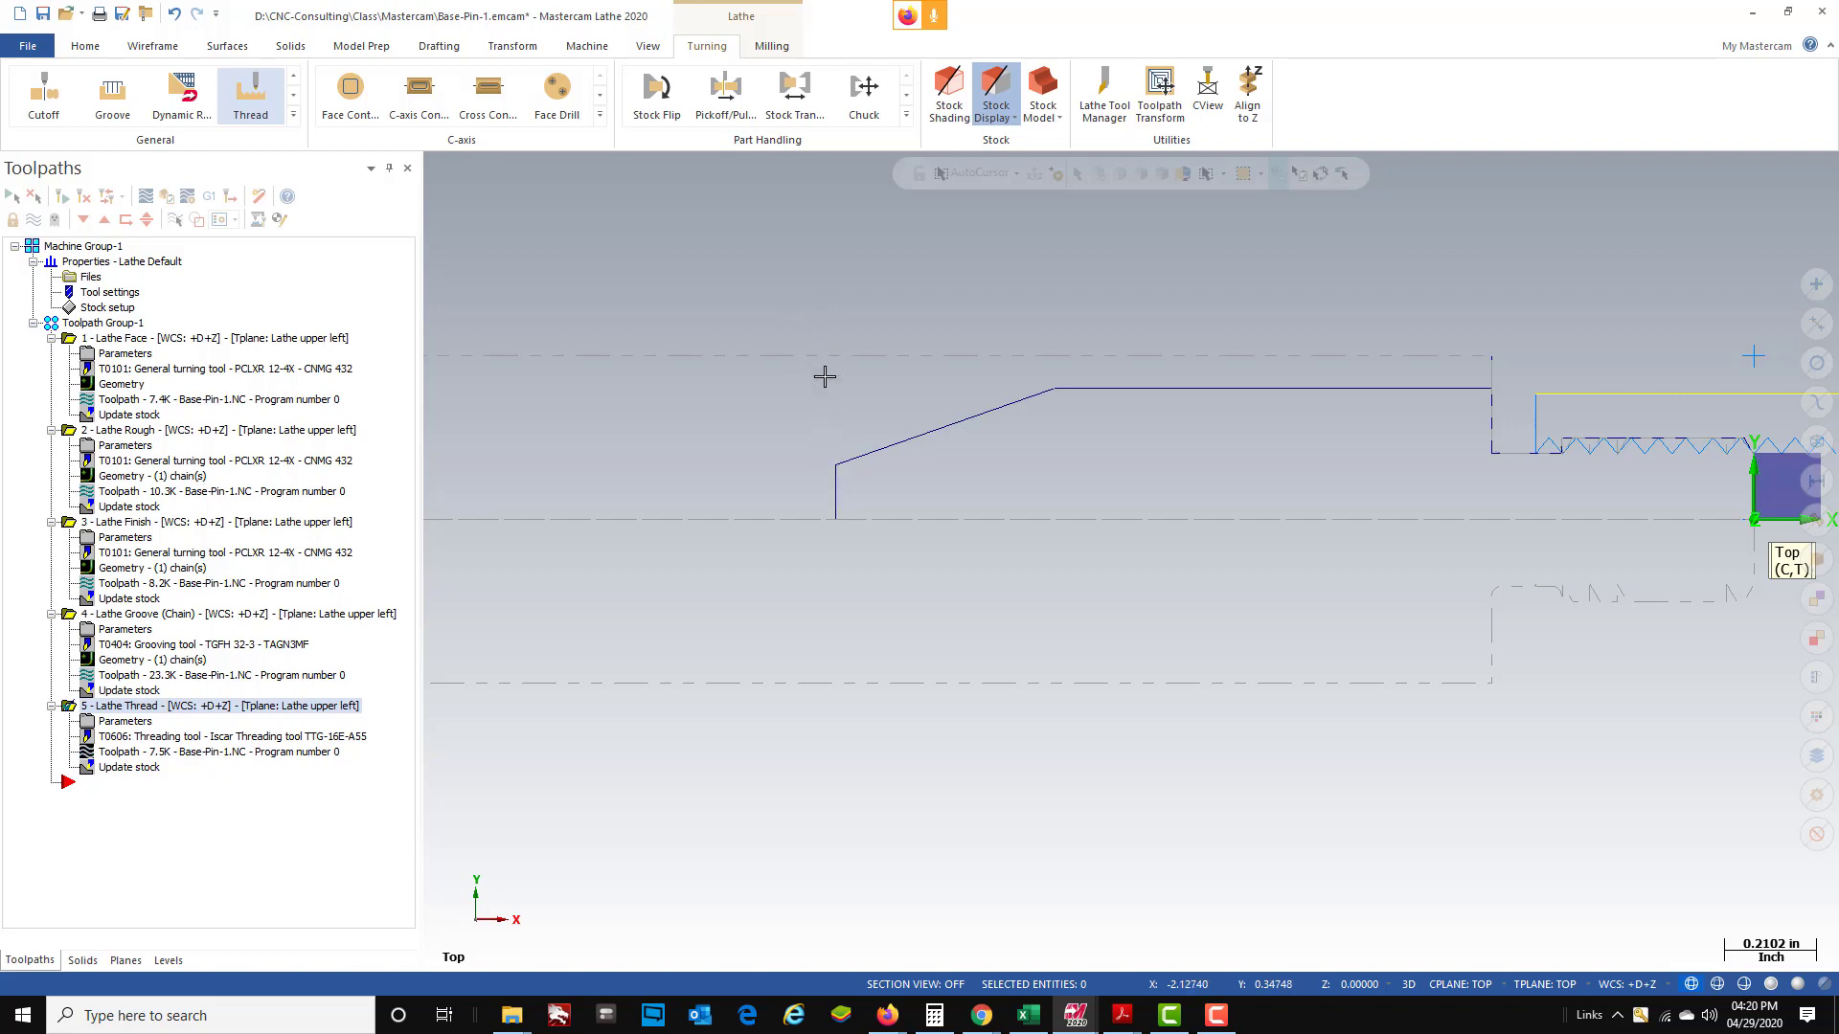
scroll(729, 568, down, 1)
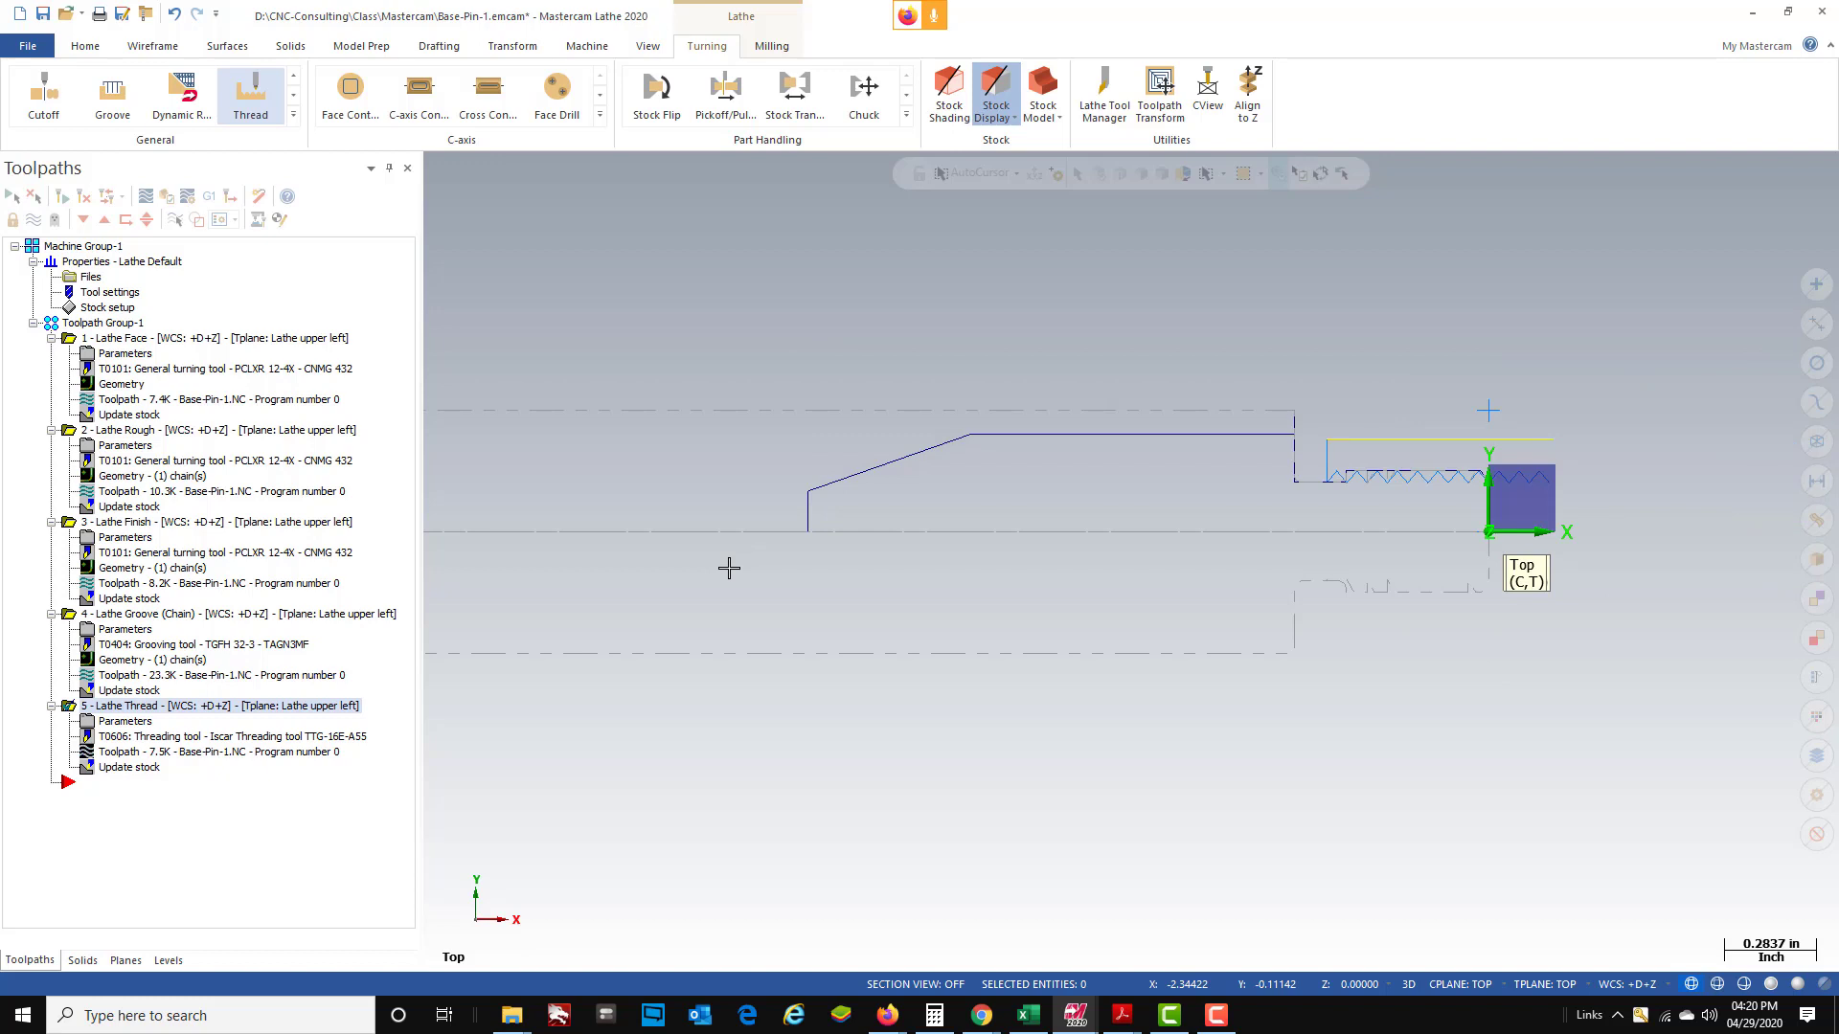
- Draw a 0.2 in horizontal line at 180 degrees from the small-diameter end of the back taper
click(152, 46)
click(139, 93)
scroll(661, 565, up, 1)
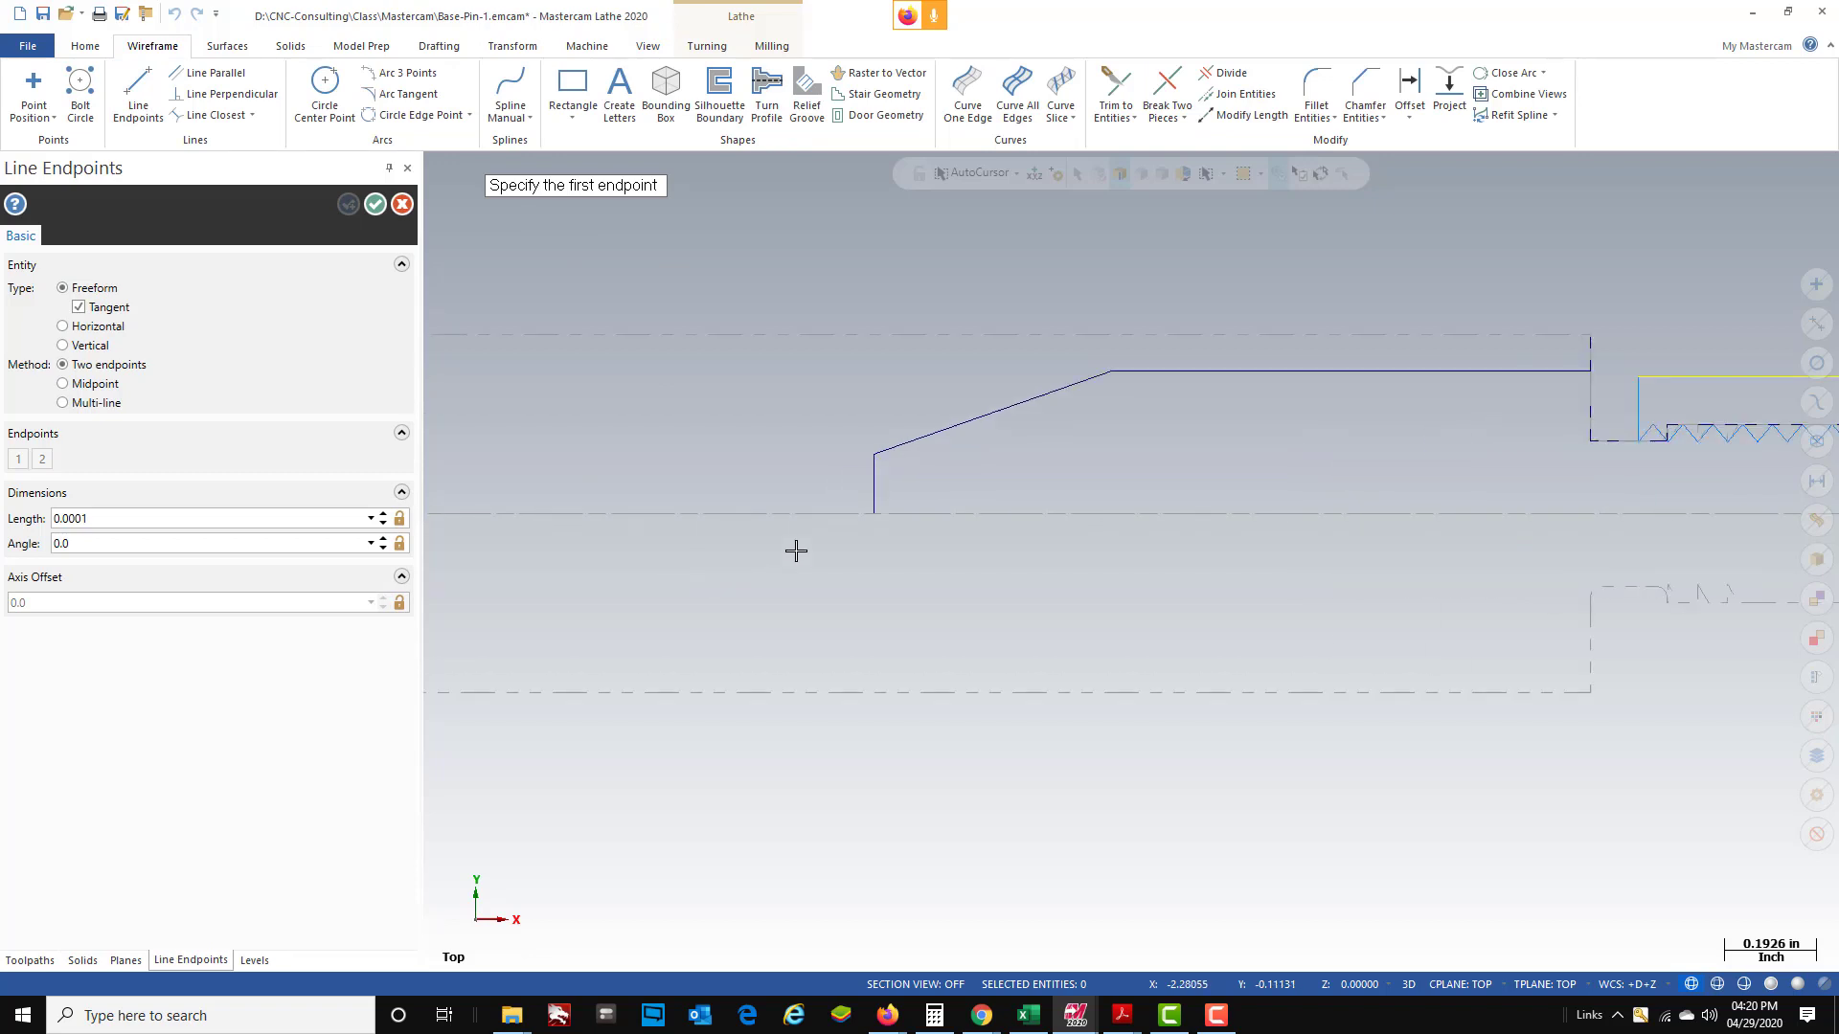
scroll(796, 551, up, 1)
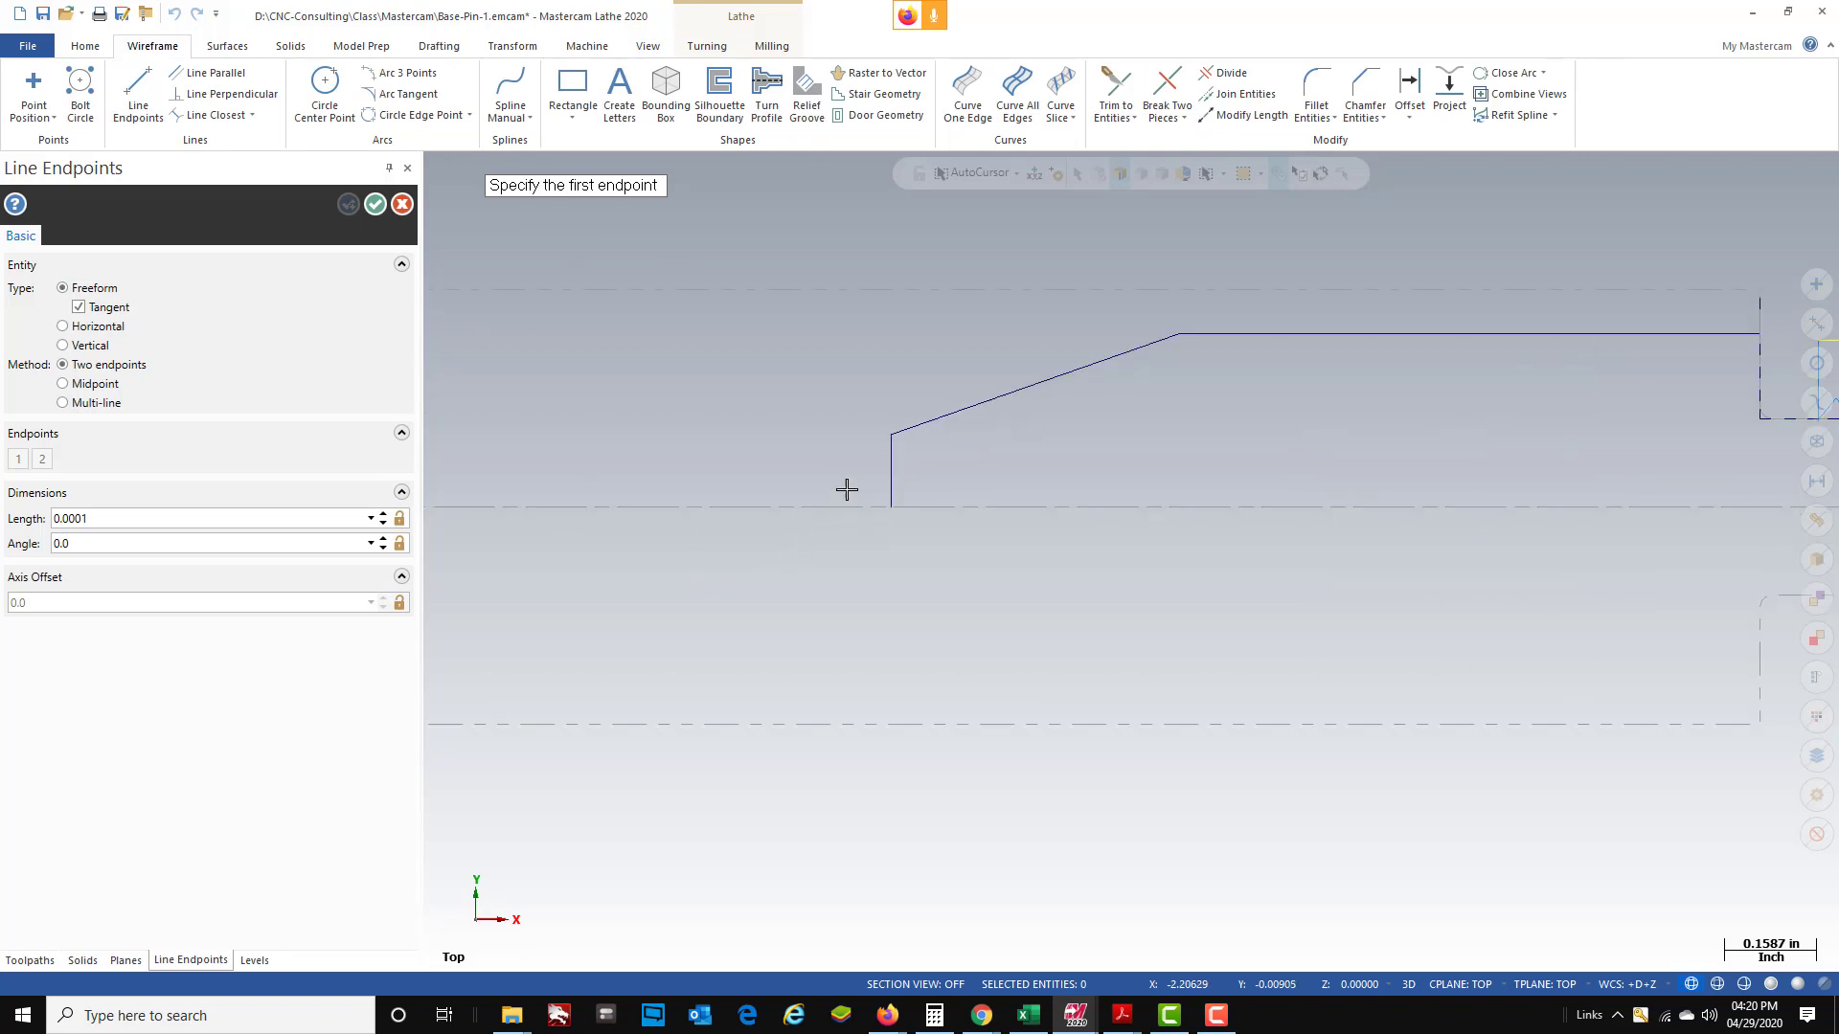
click(892, 436)
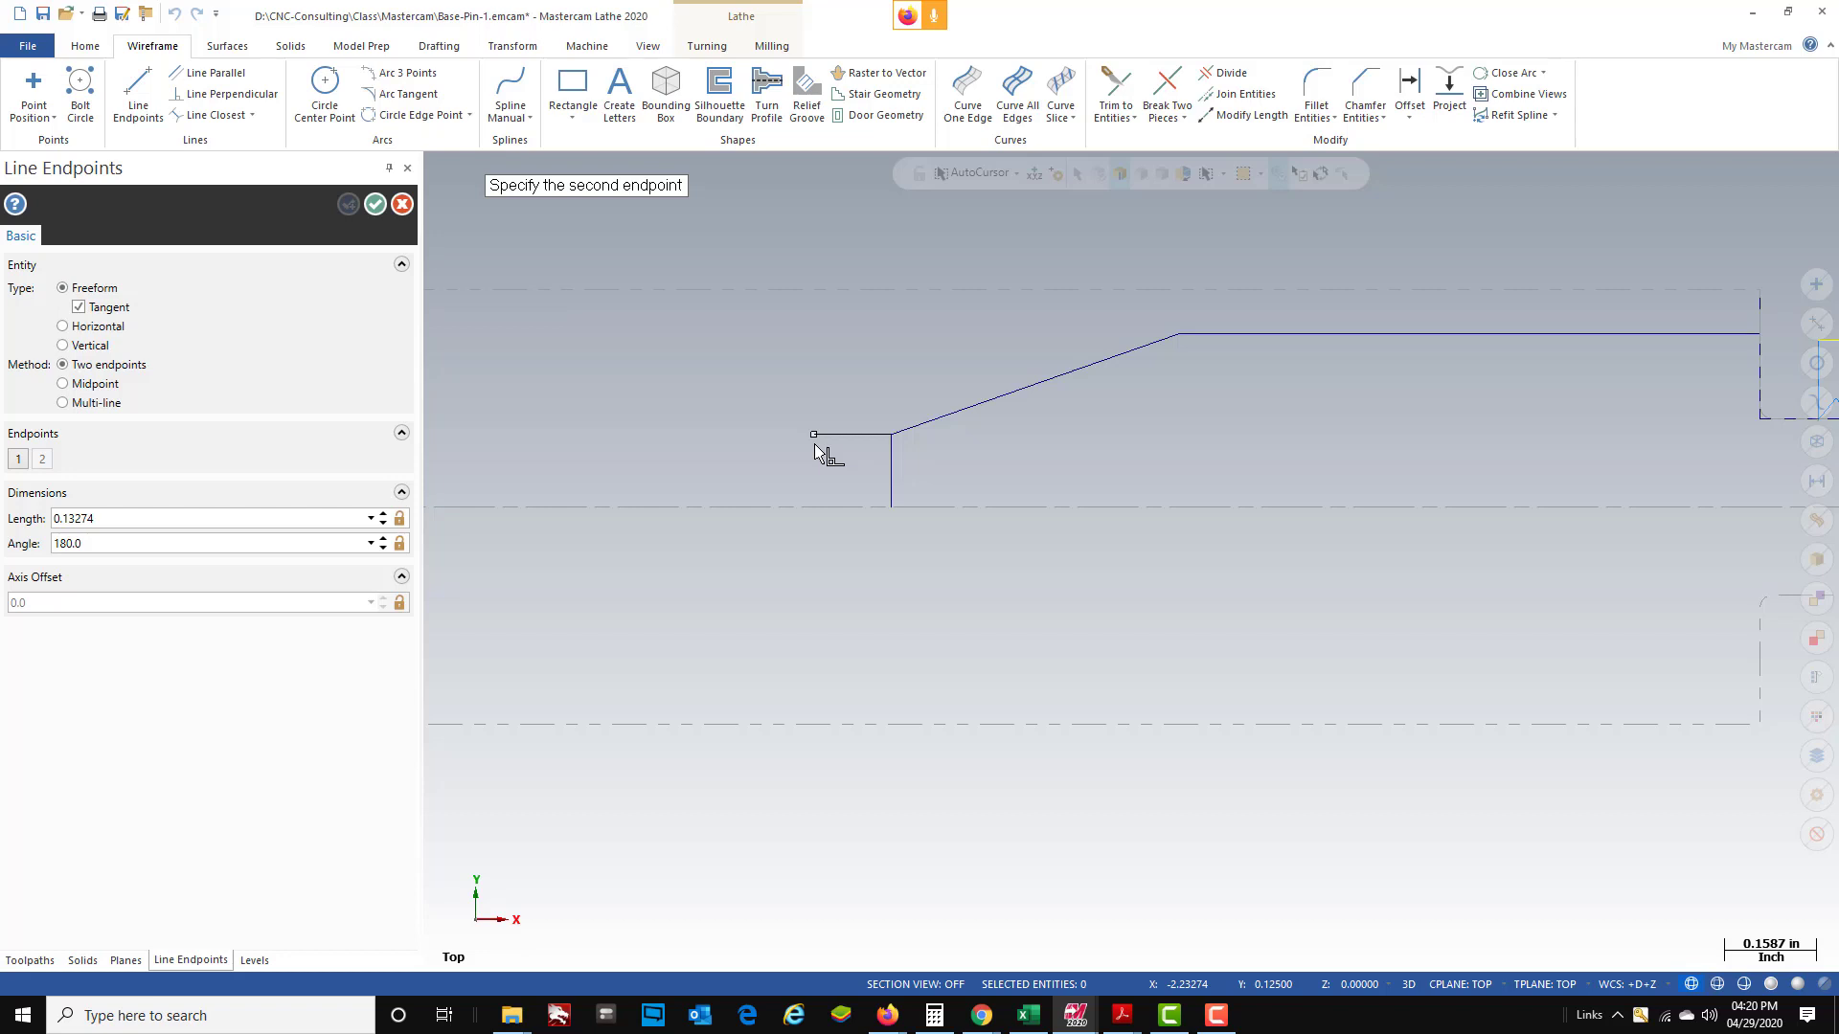
click(235, 526)
text(0.2)
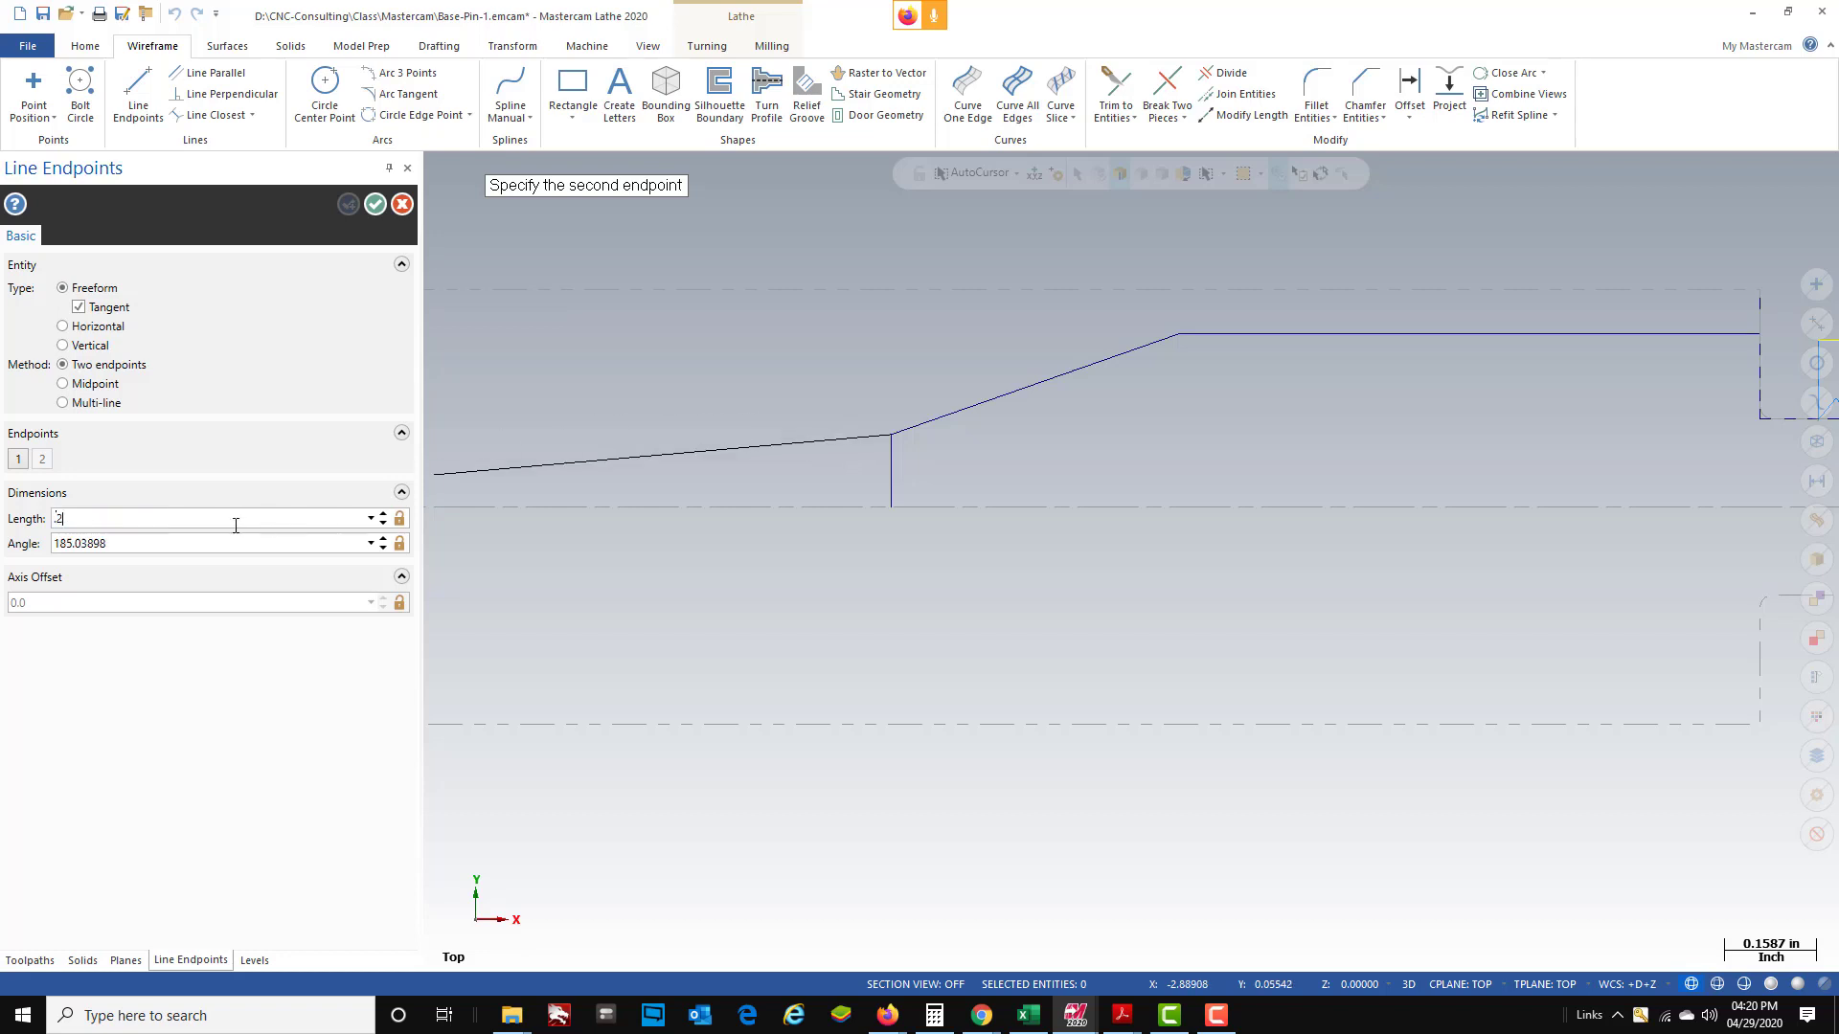
click(668, 438)
scroll(897, 594, down, 2)
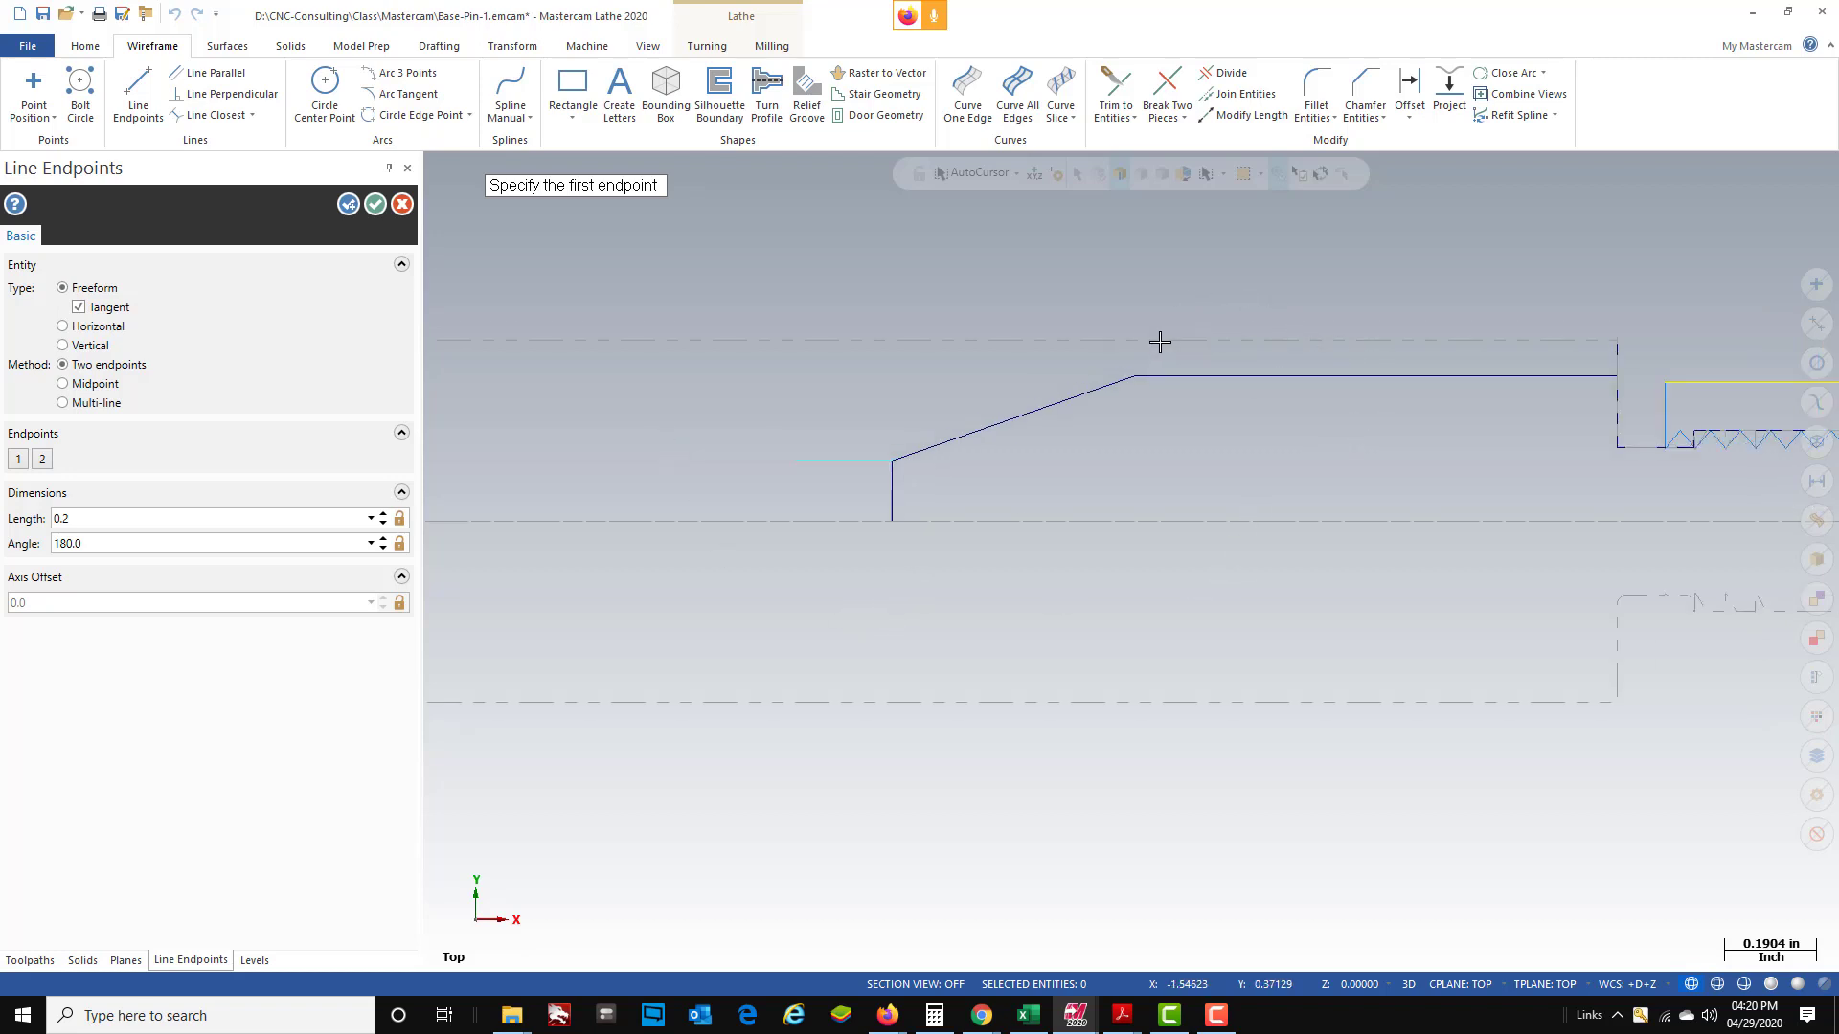
- Draw a vertical line about 0.25 in long from the short horizontal line's free end up to the stock boundary
click(795, 461)
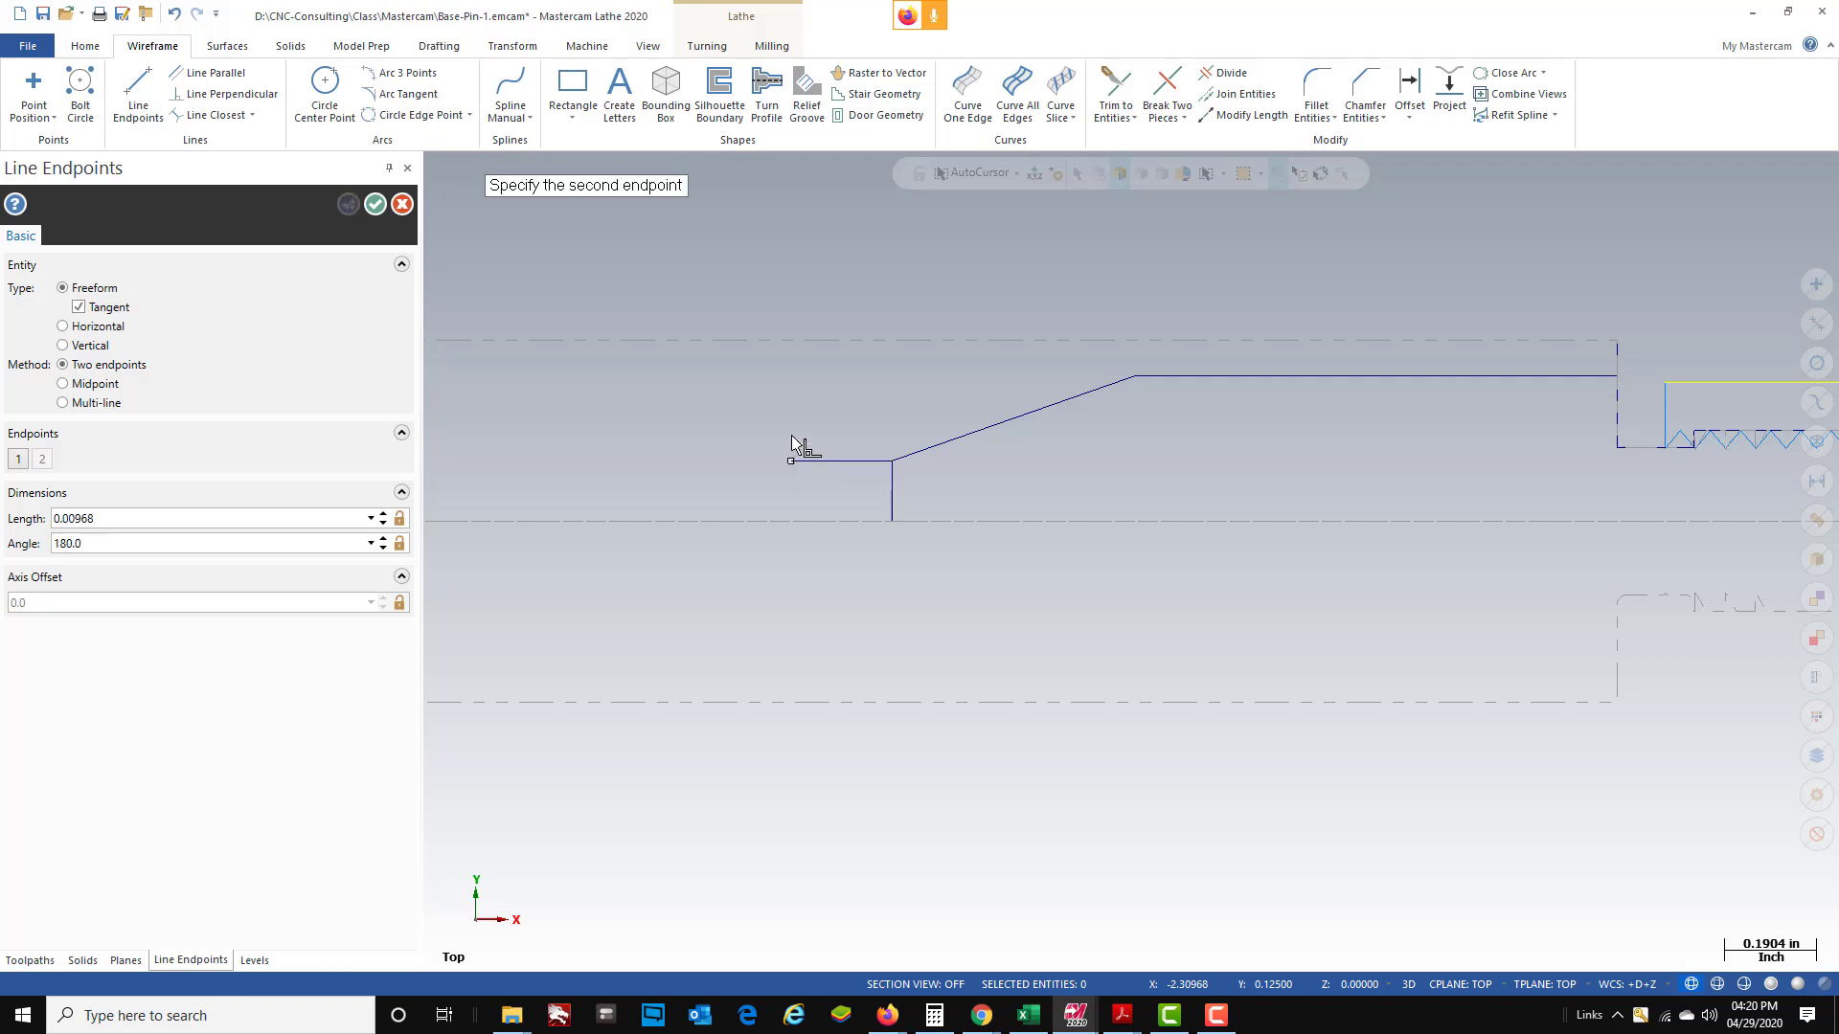
click(795, 341)
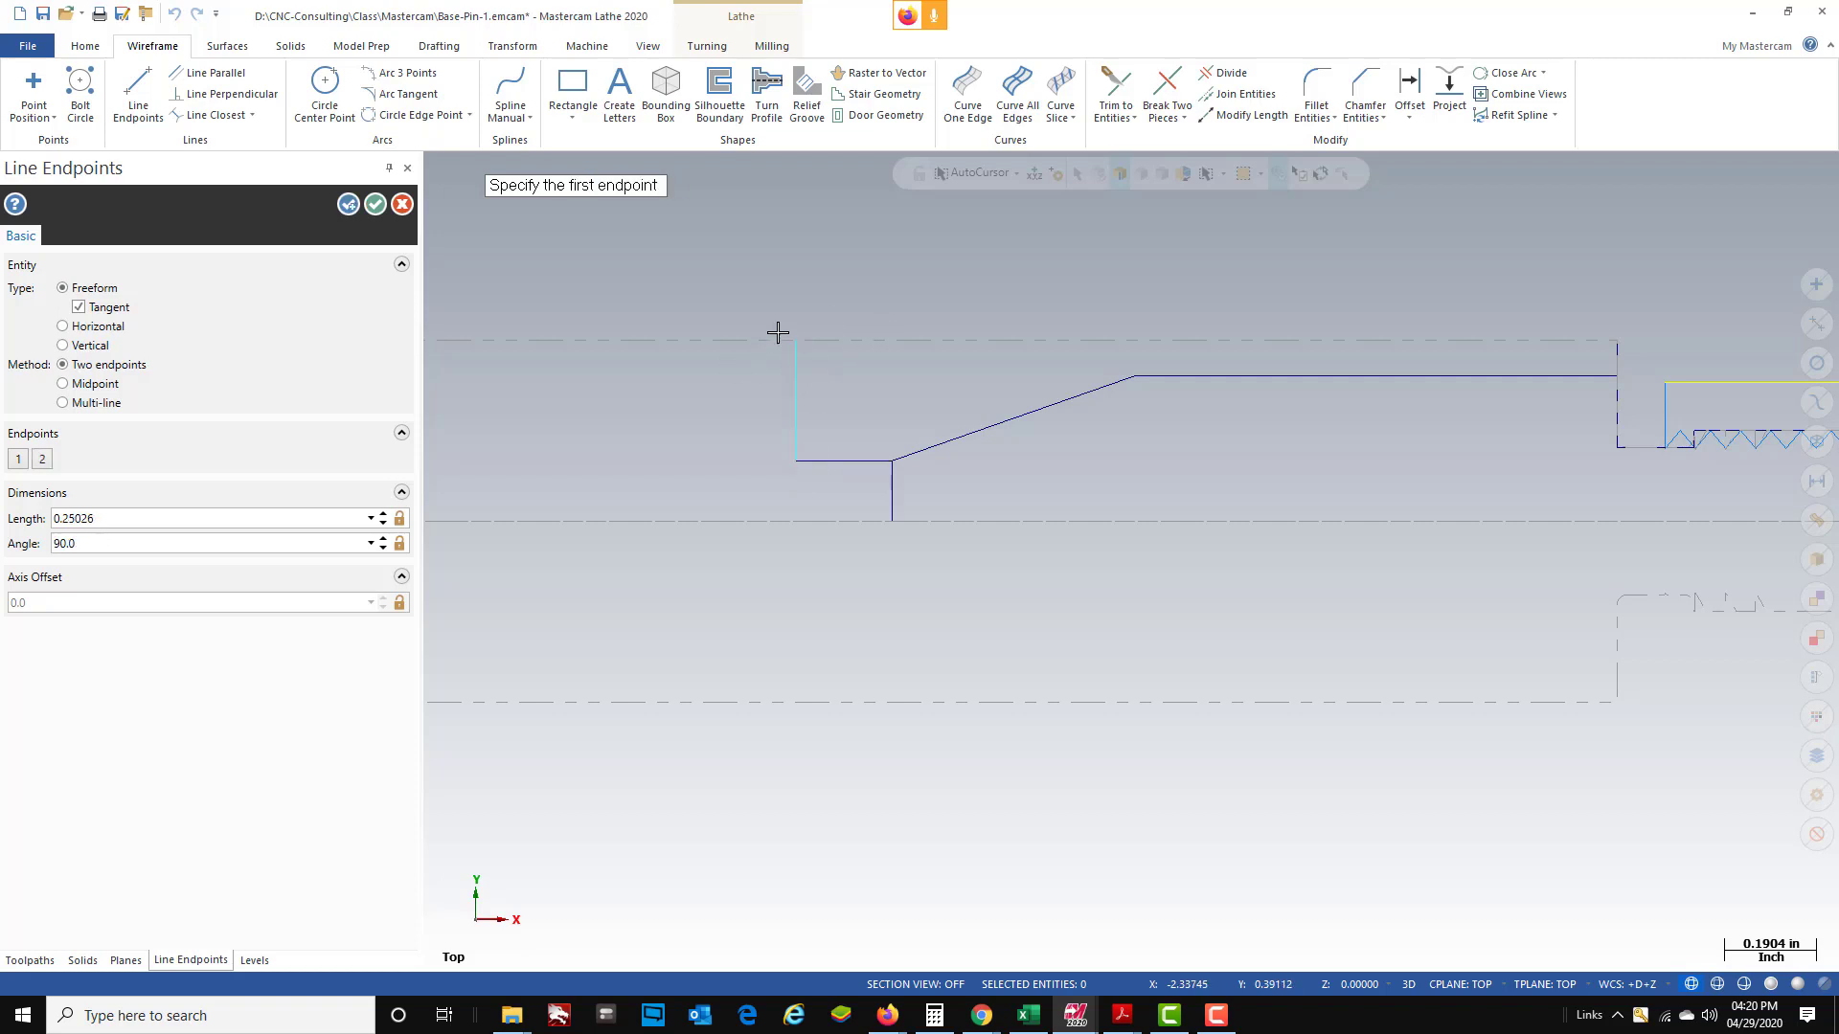
click(375, 204)
scroll(629, 508, down, 2)
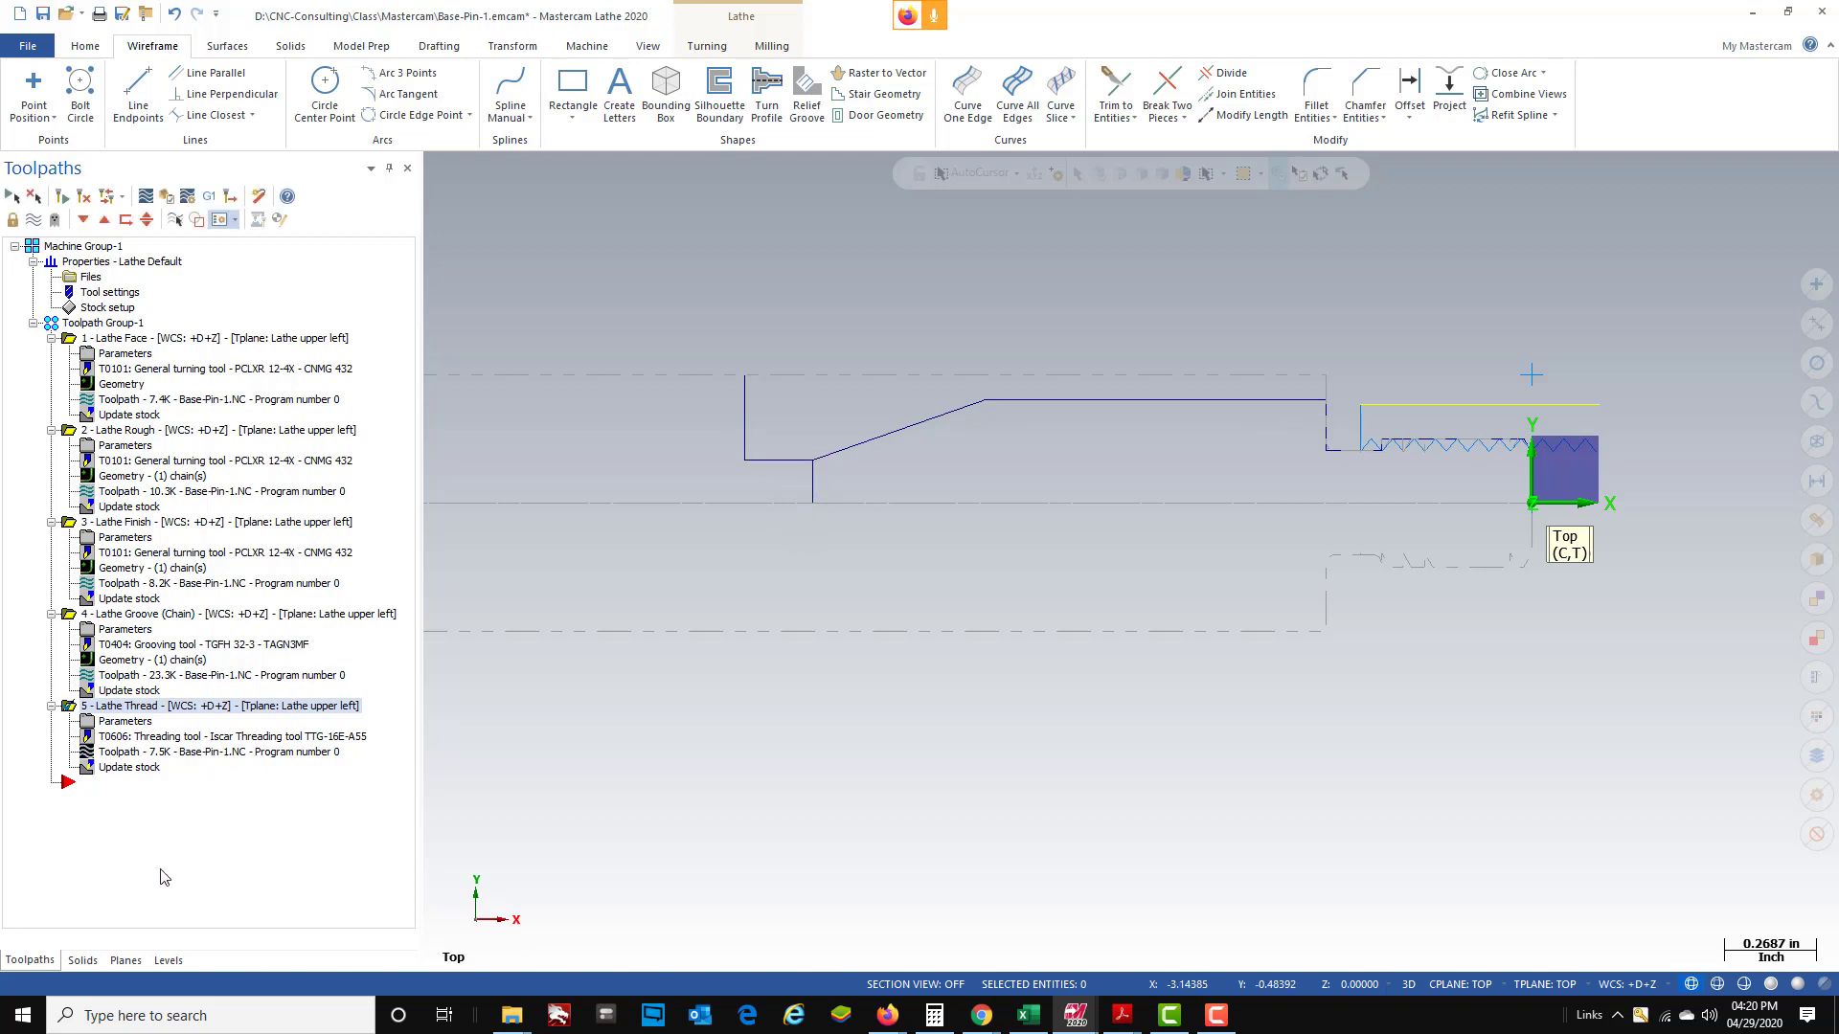
- Start a Lathe Rough toolpath and chain the back profile from the large straight diameter along the taper to the rear vertical line
click(708, 48)
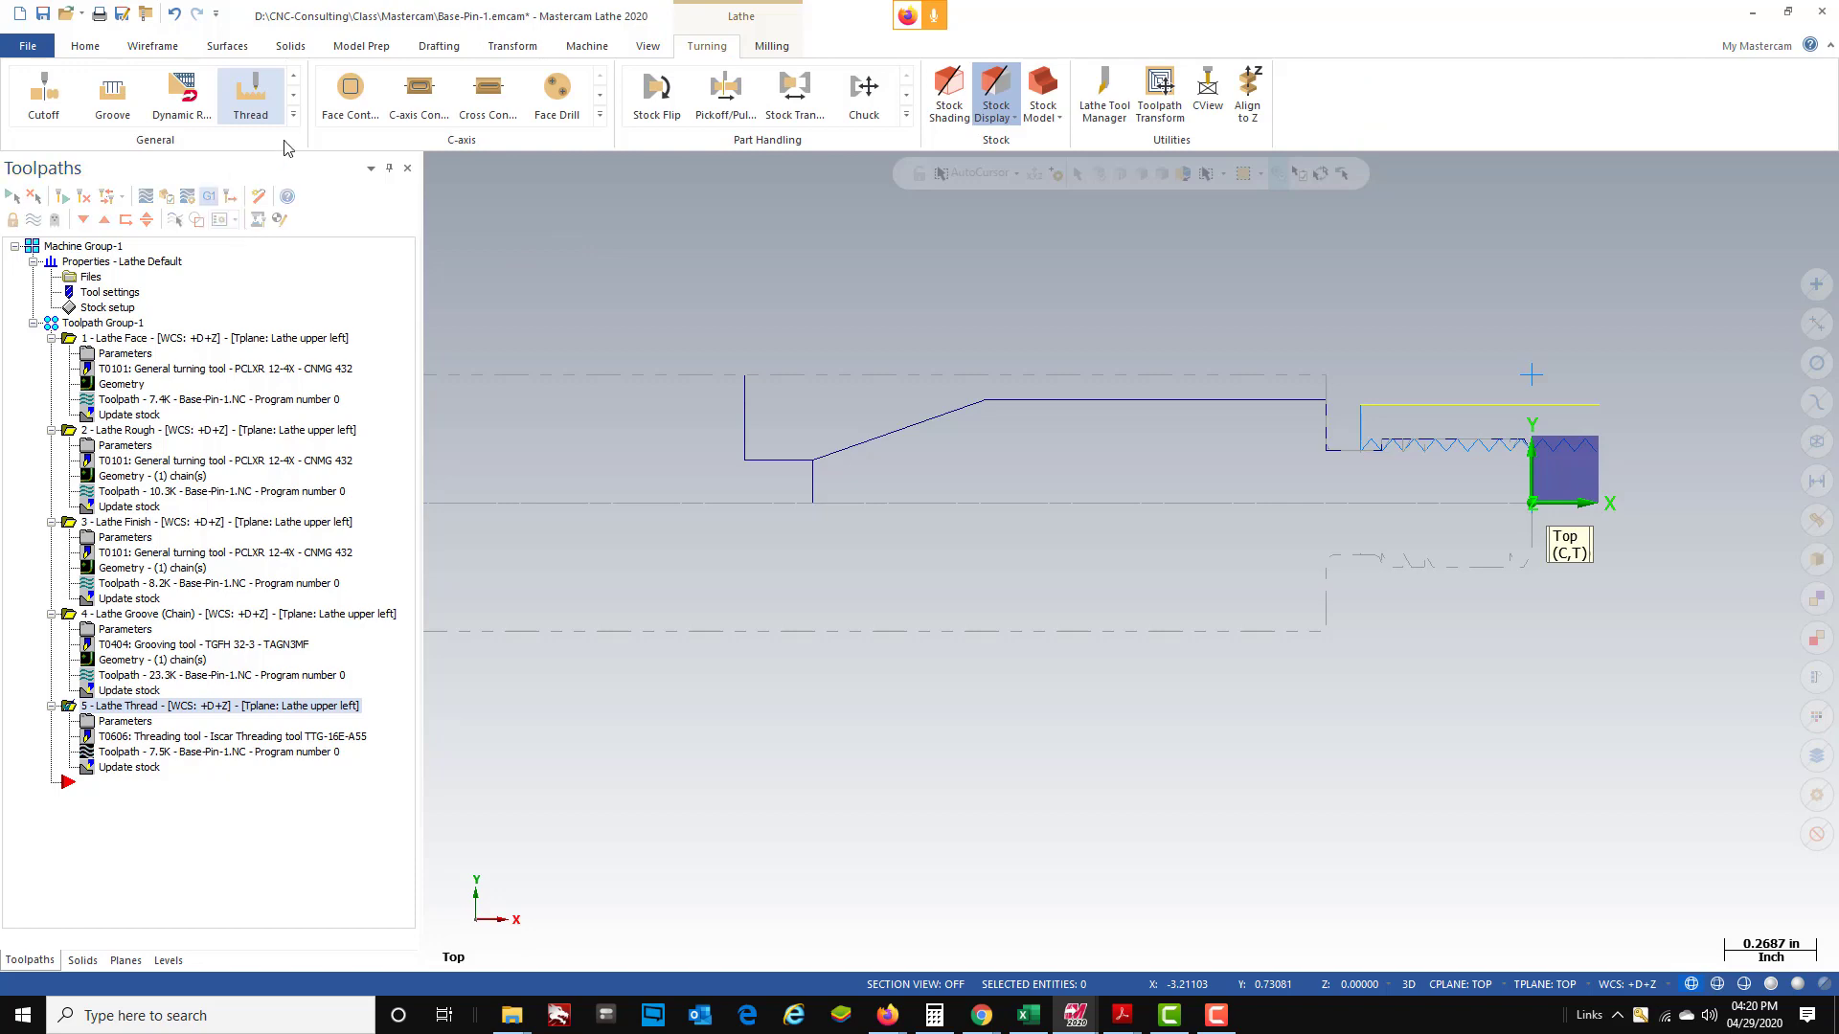
click(293, 77)
click(43, 96)
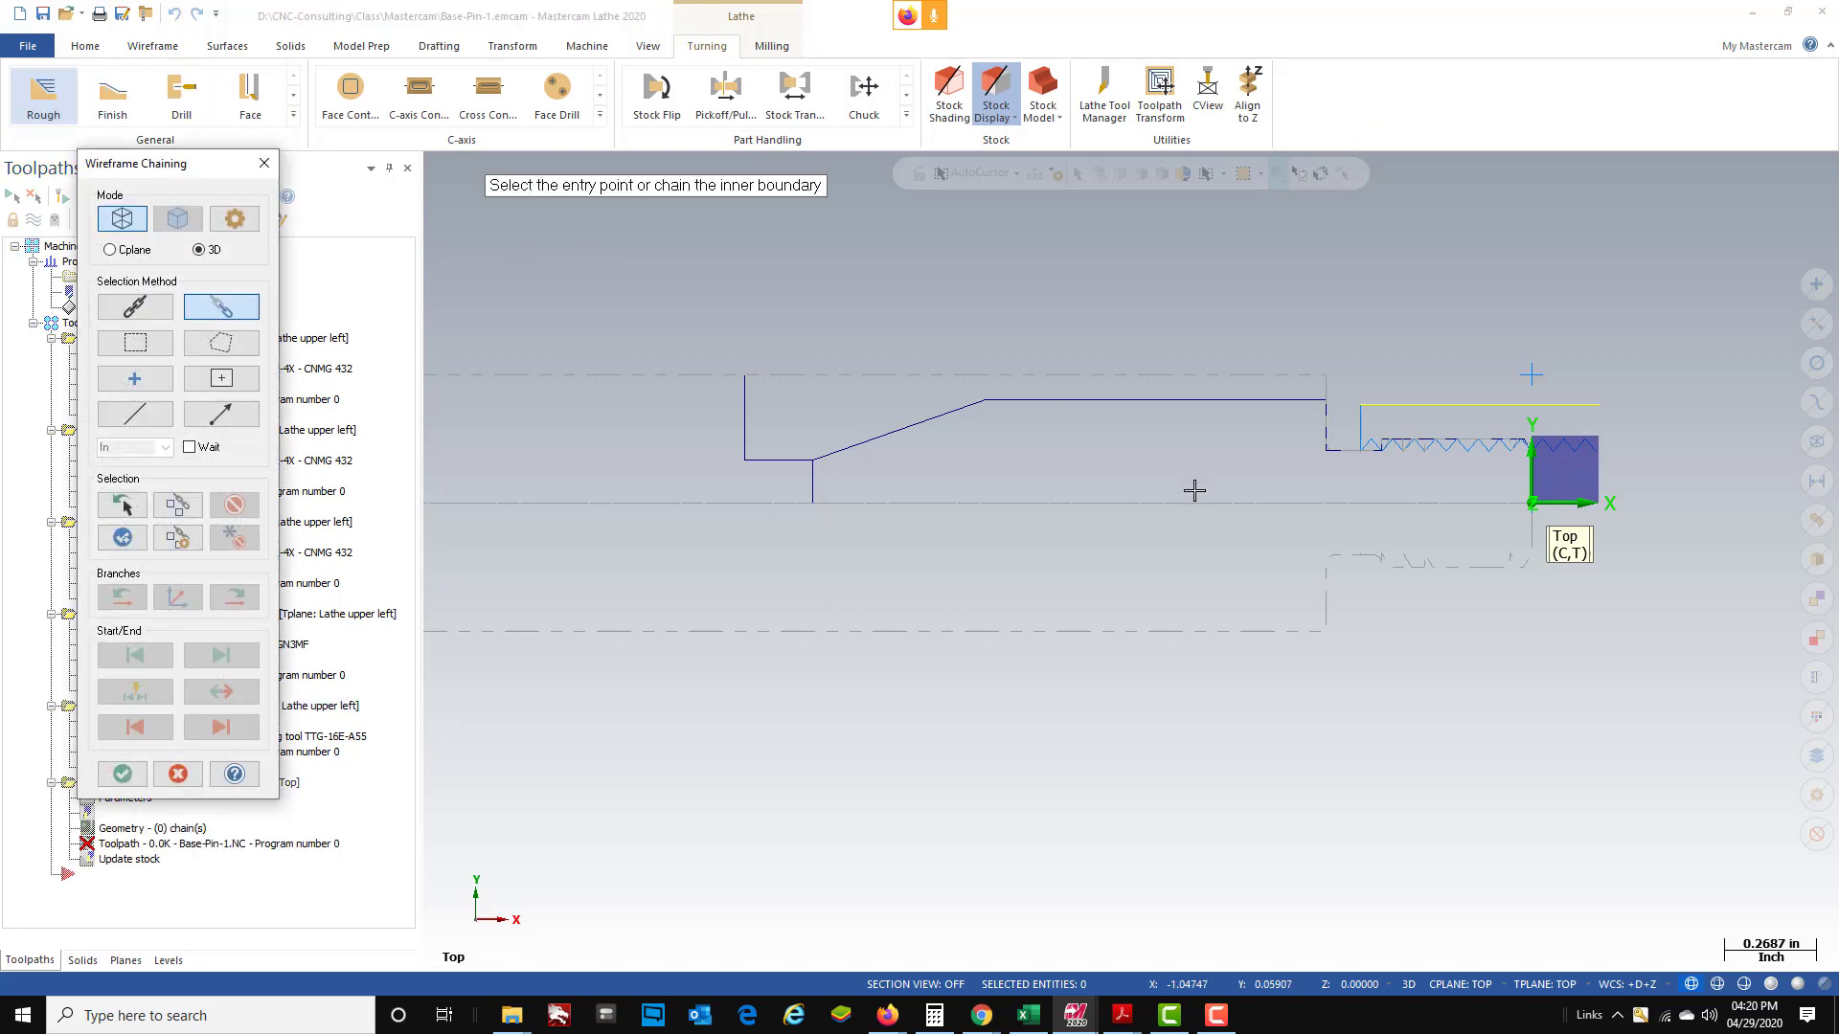
scroll(1284, 456, up, 1)
click(1326, 384)
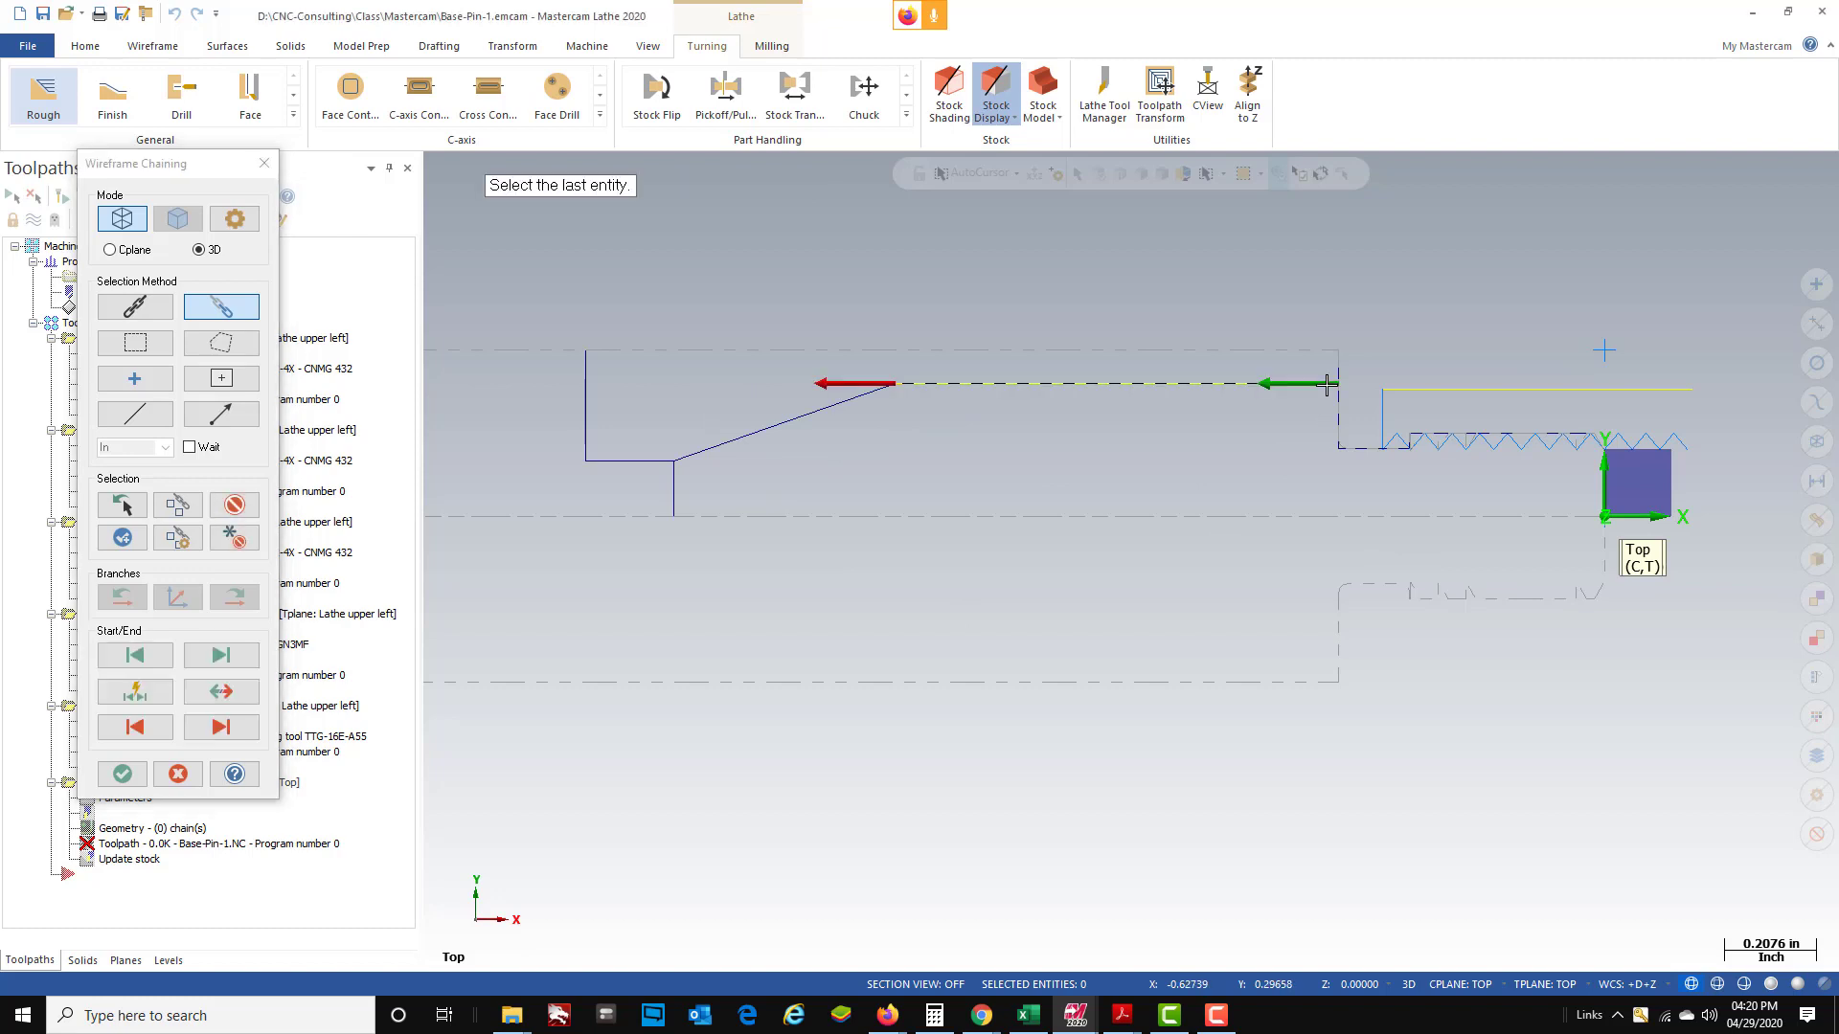
click(580, 365)
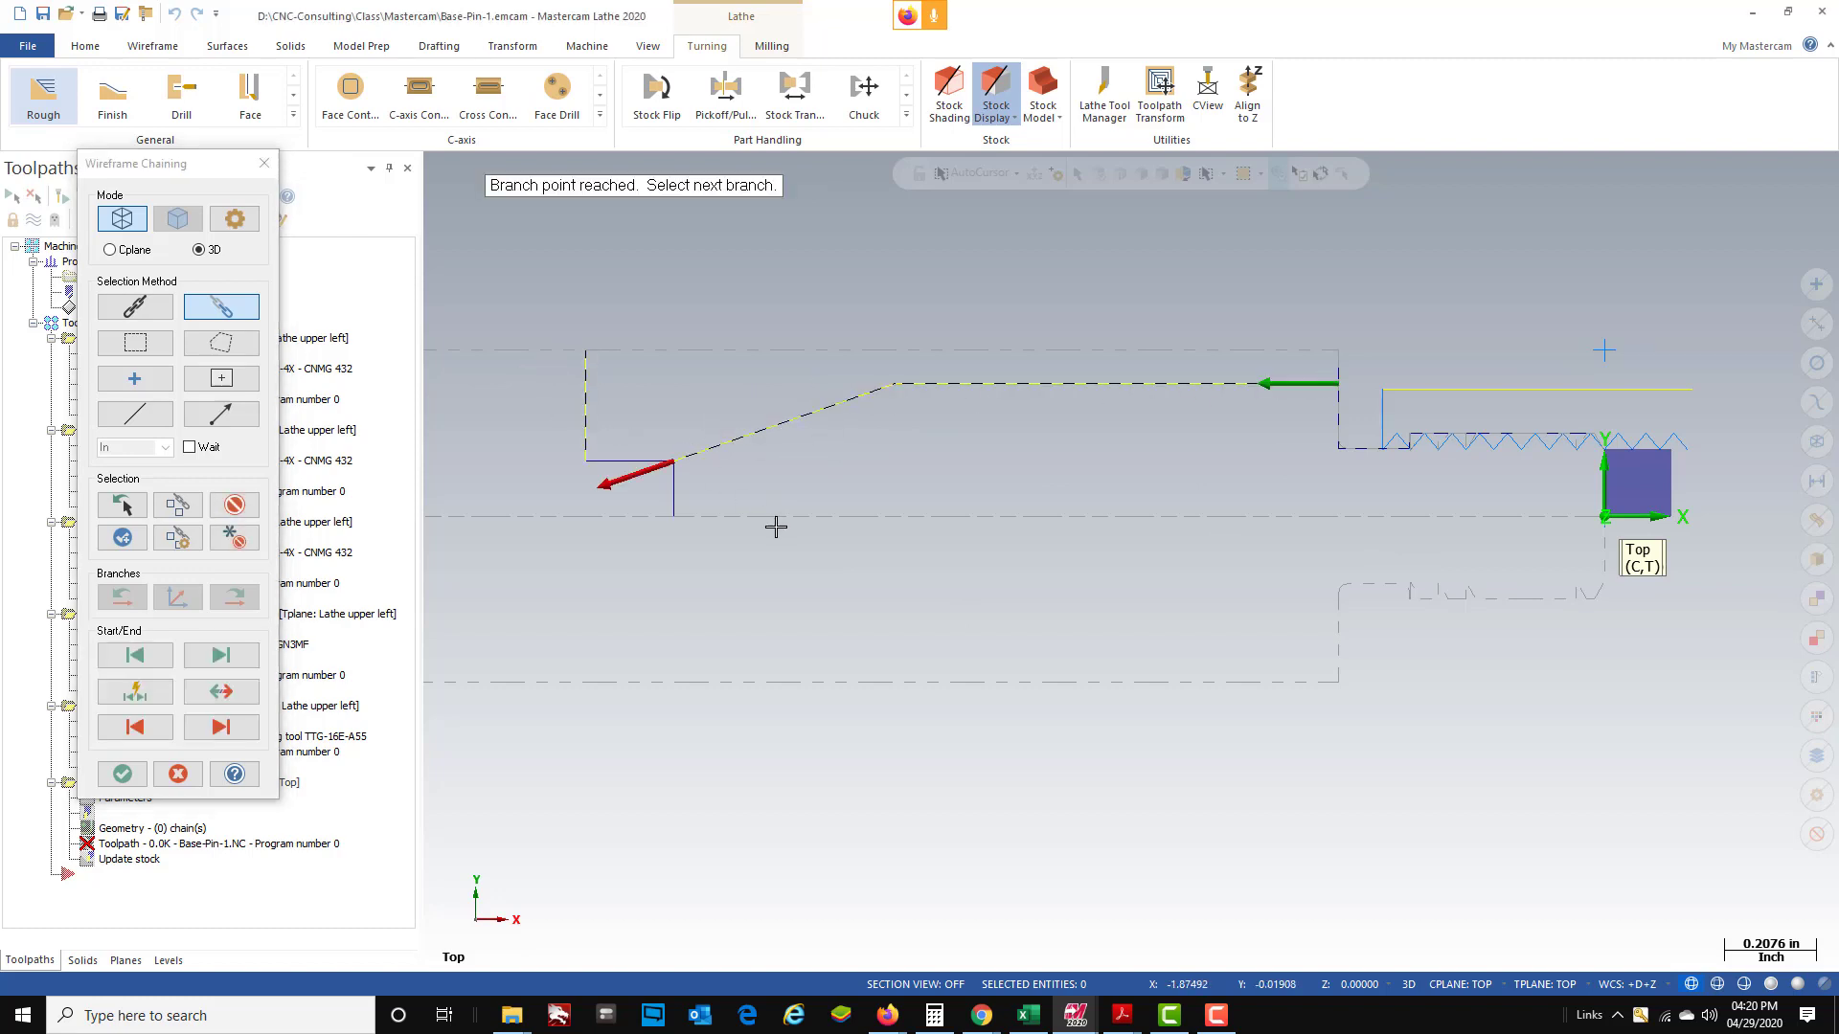
scroll(767, 548, up, 2)
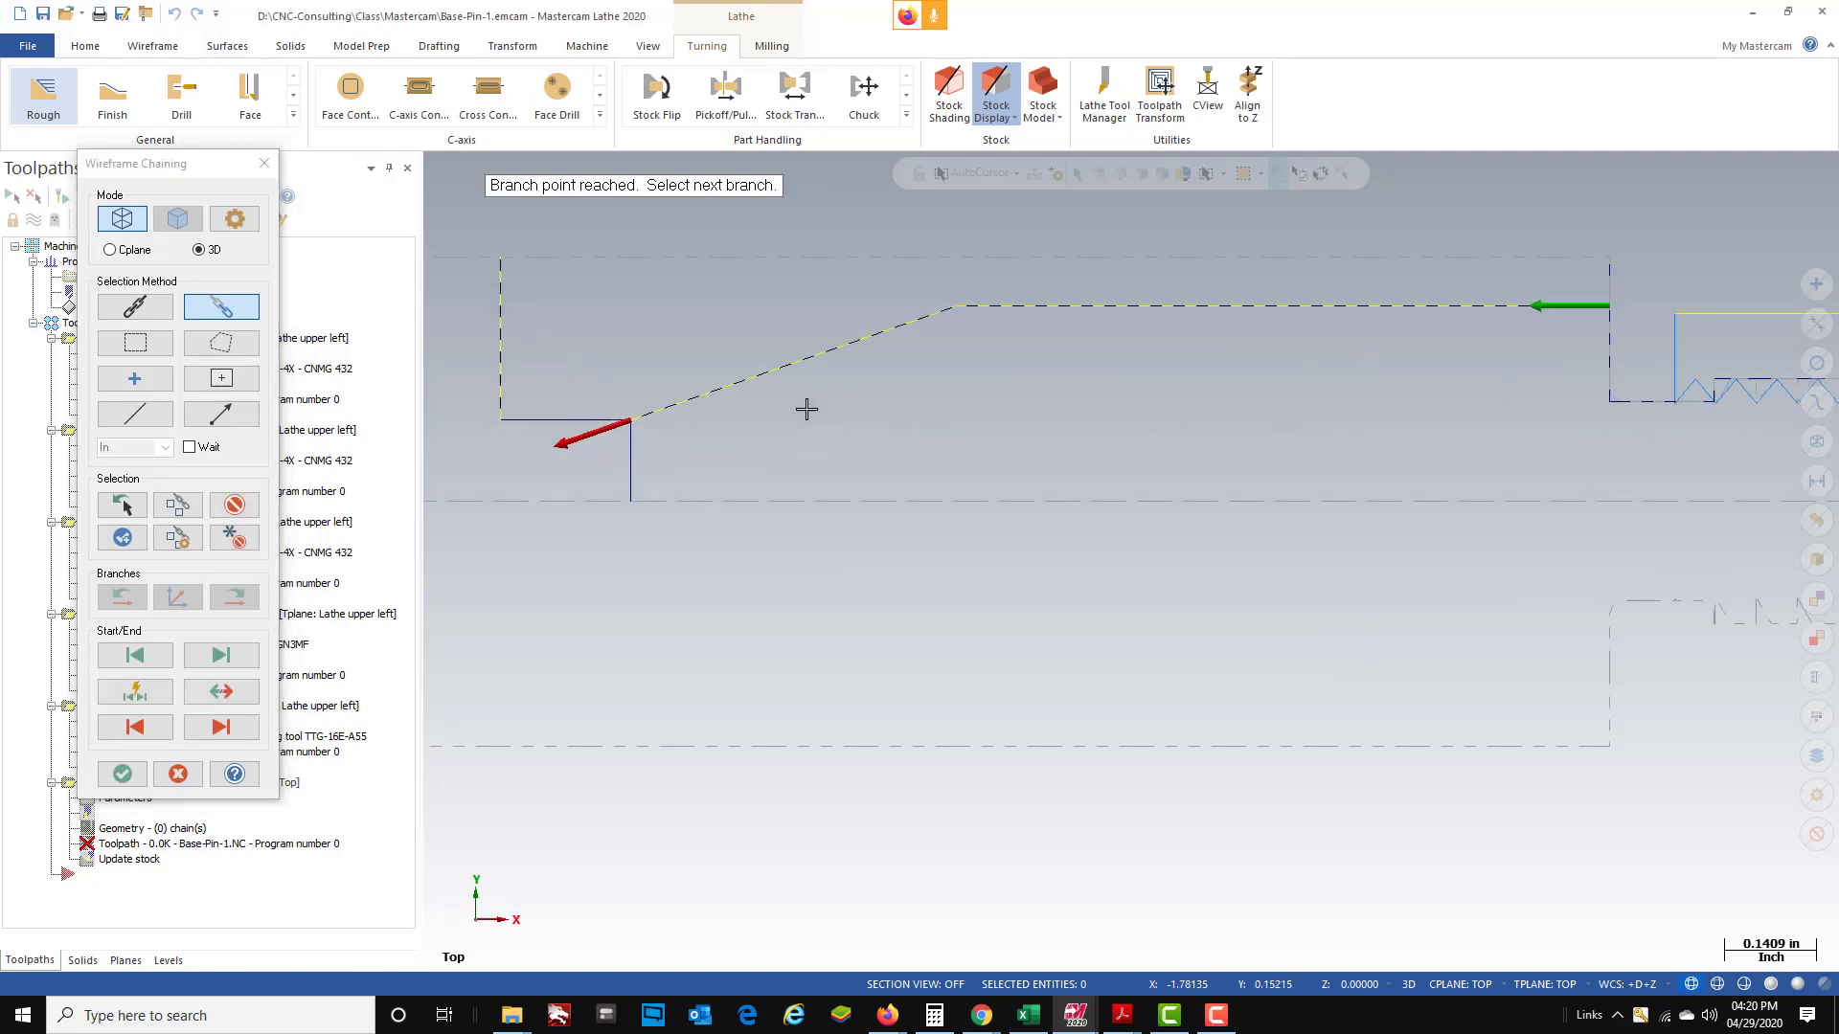
click(545, 417)
scroll(1162, 360, down, 1)
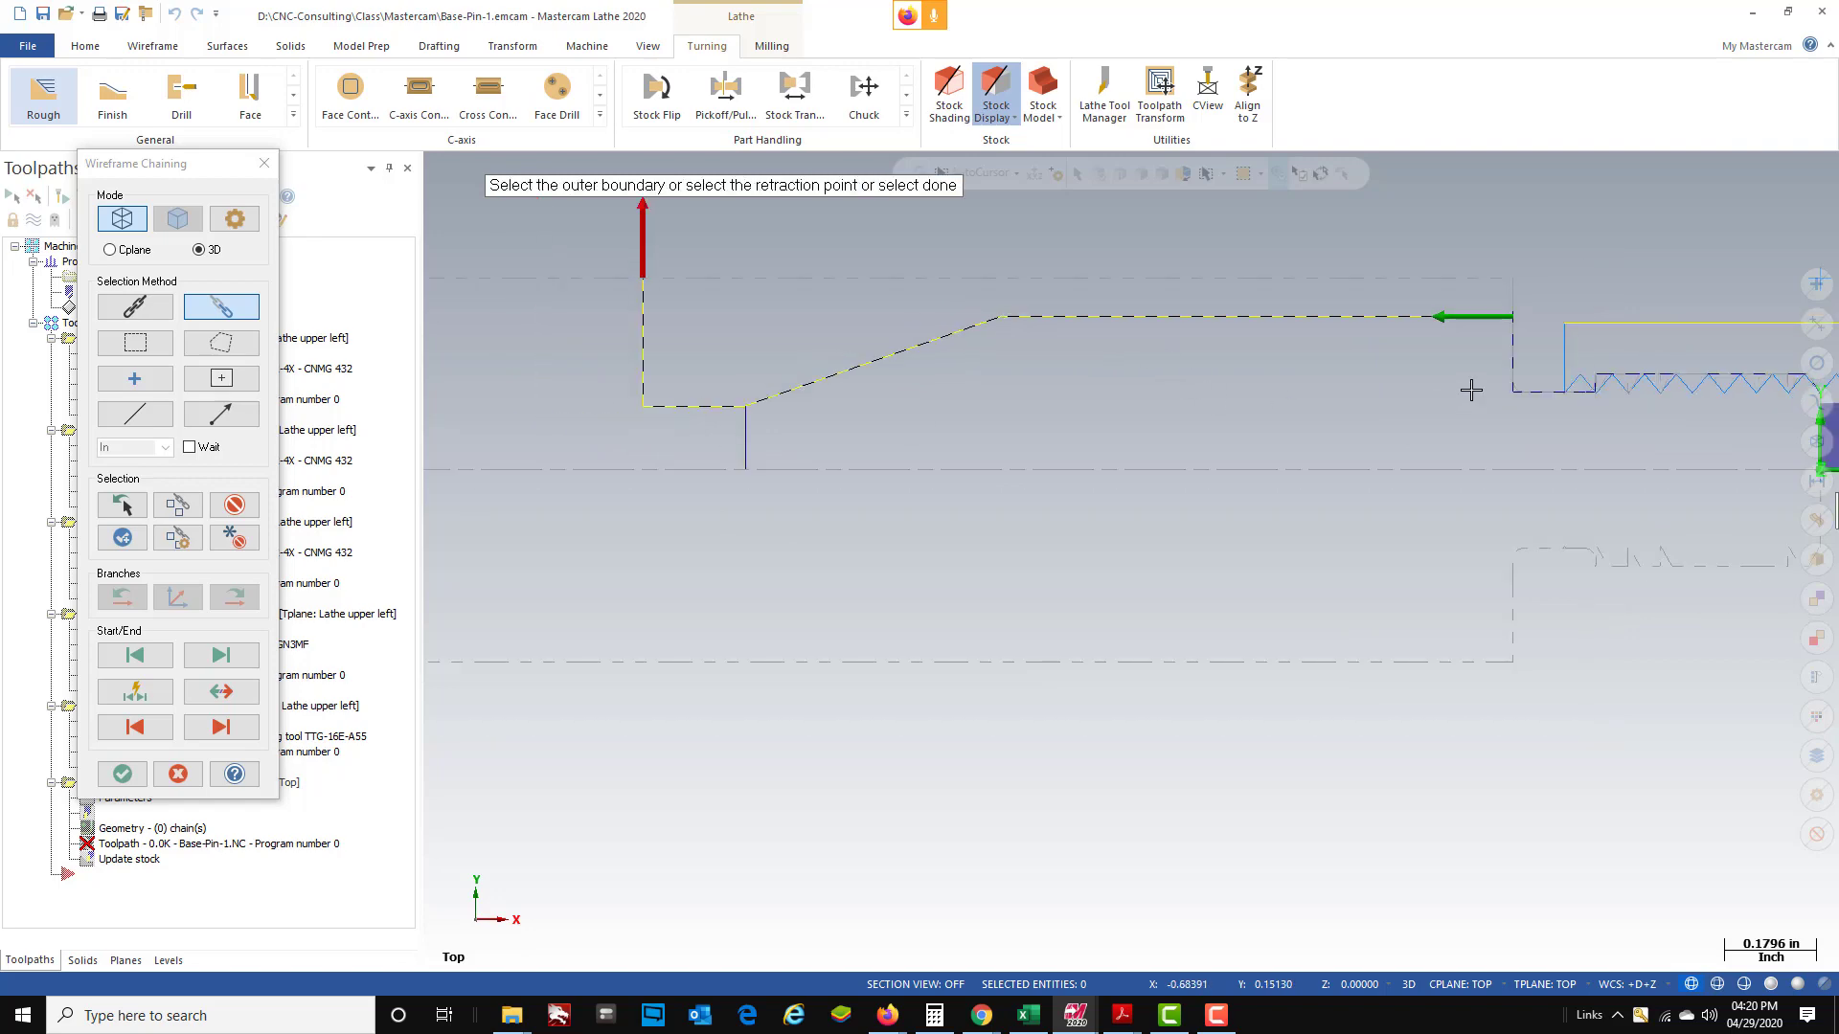
click(122, 774)
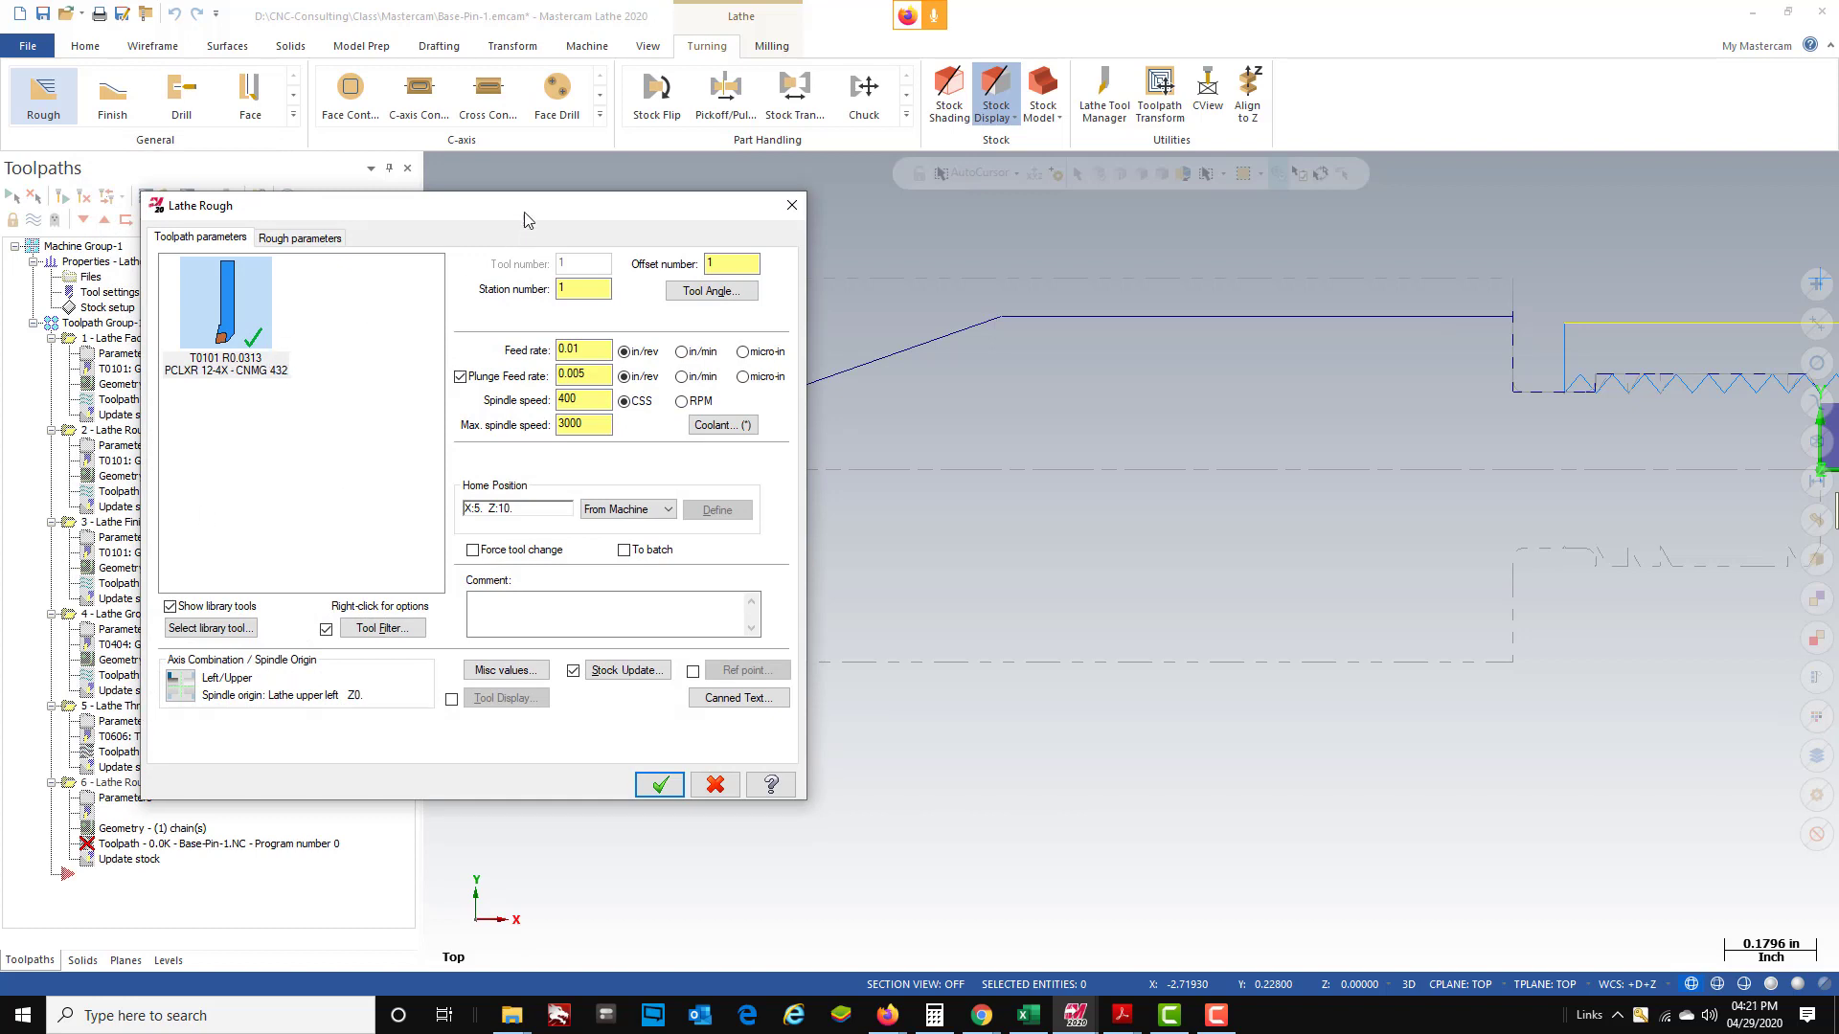
- Load the tool library T303-SVJBR 12-3 - VNMG.tooldb and select tool T0303 for the roughing operation
drag(525, 213, 397, 174)
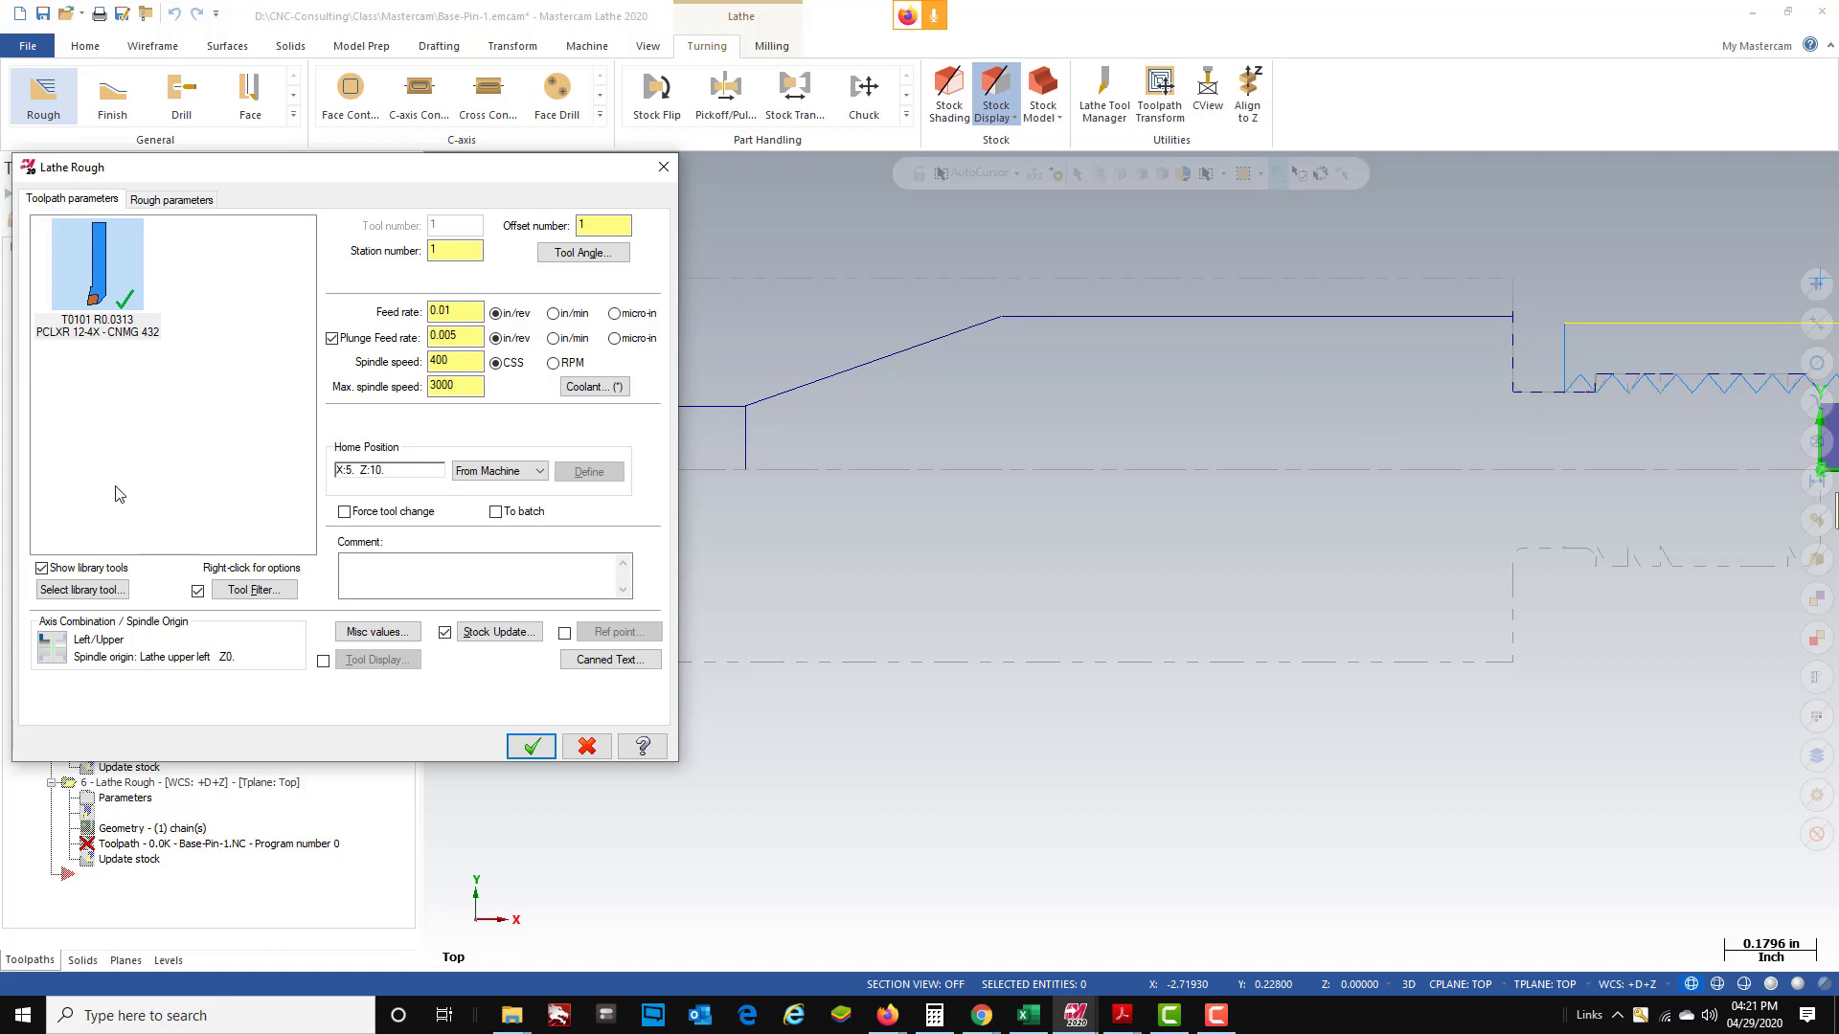
click(82, 589)
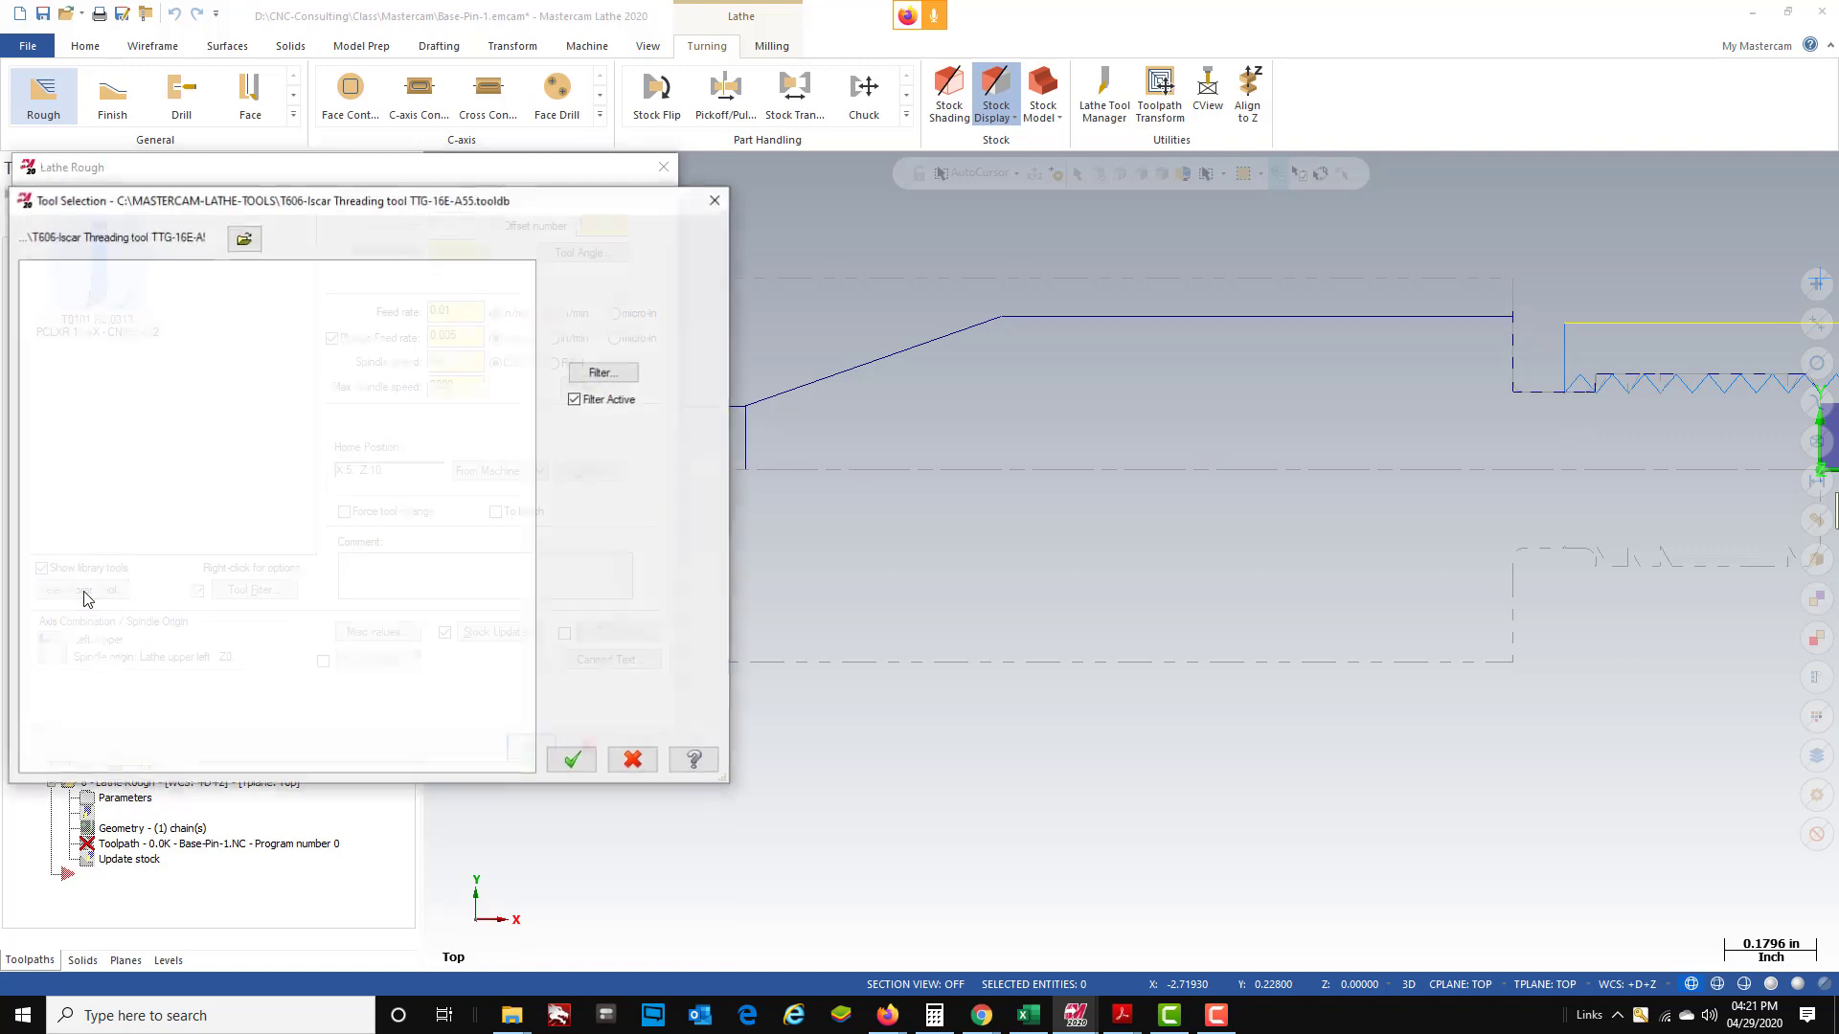
click(244, 237)
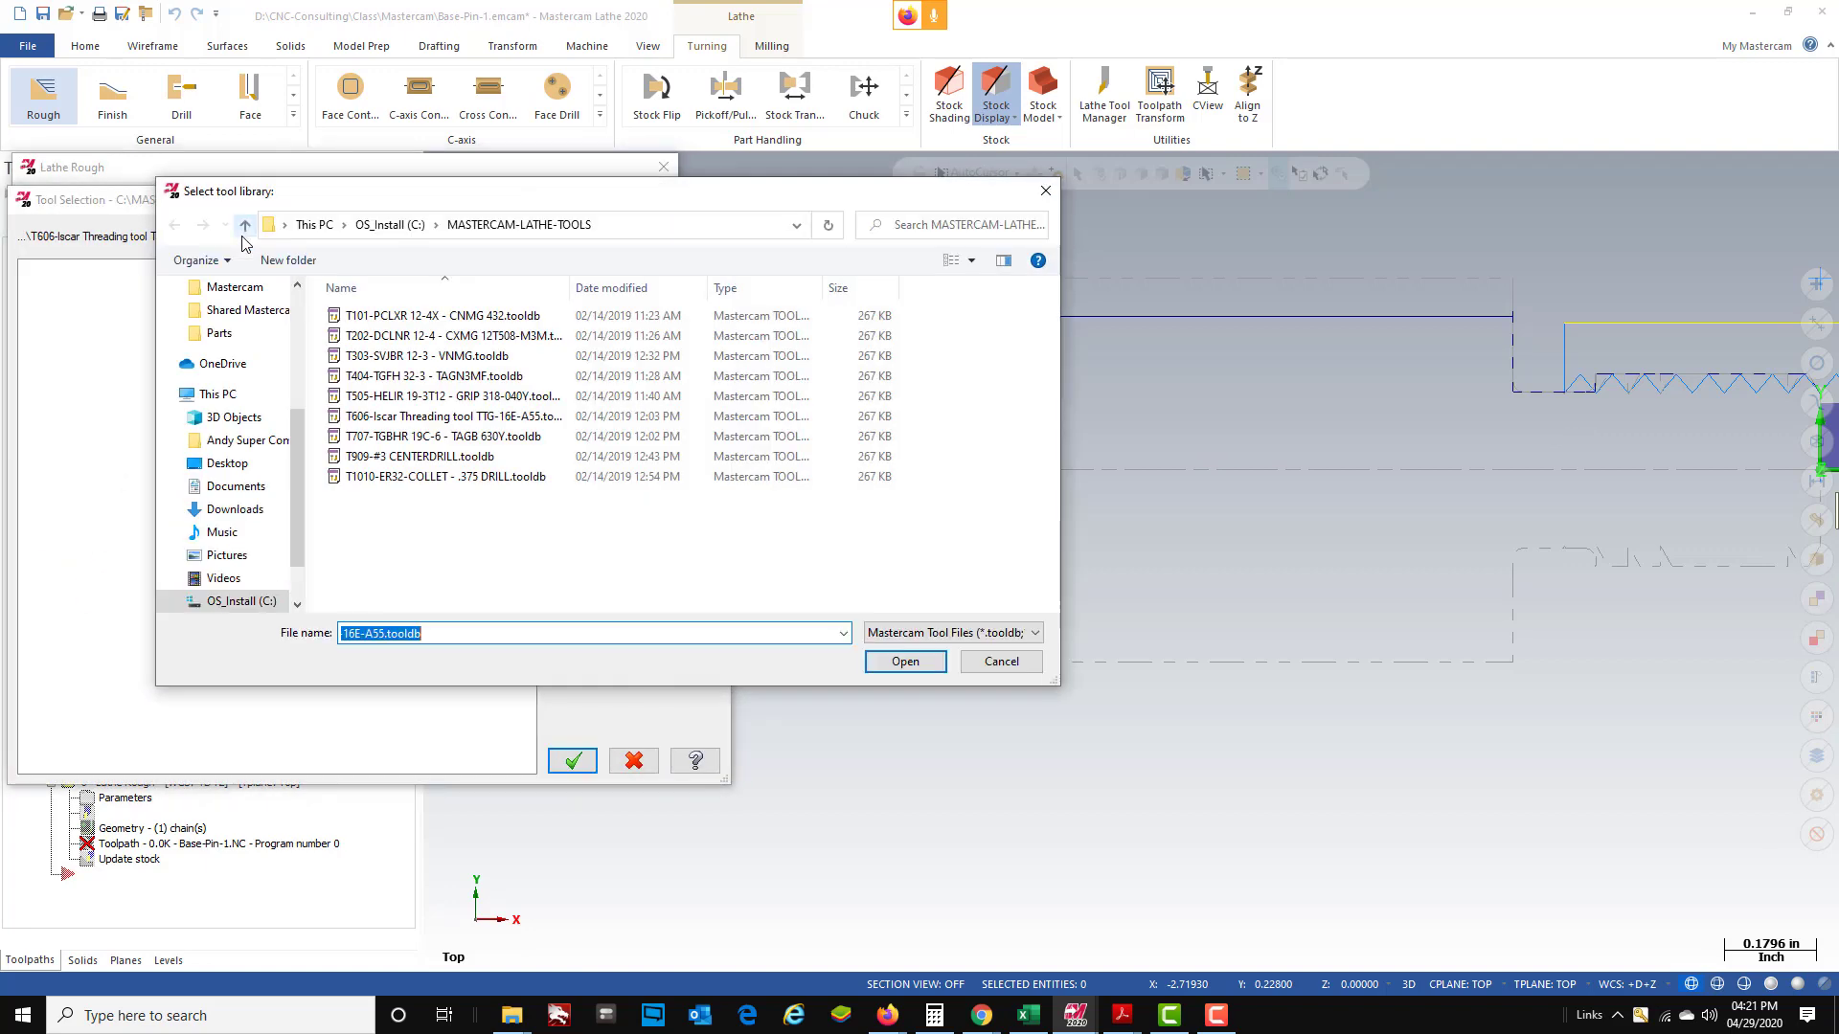
click(402, 355)
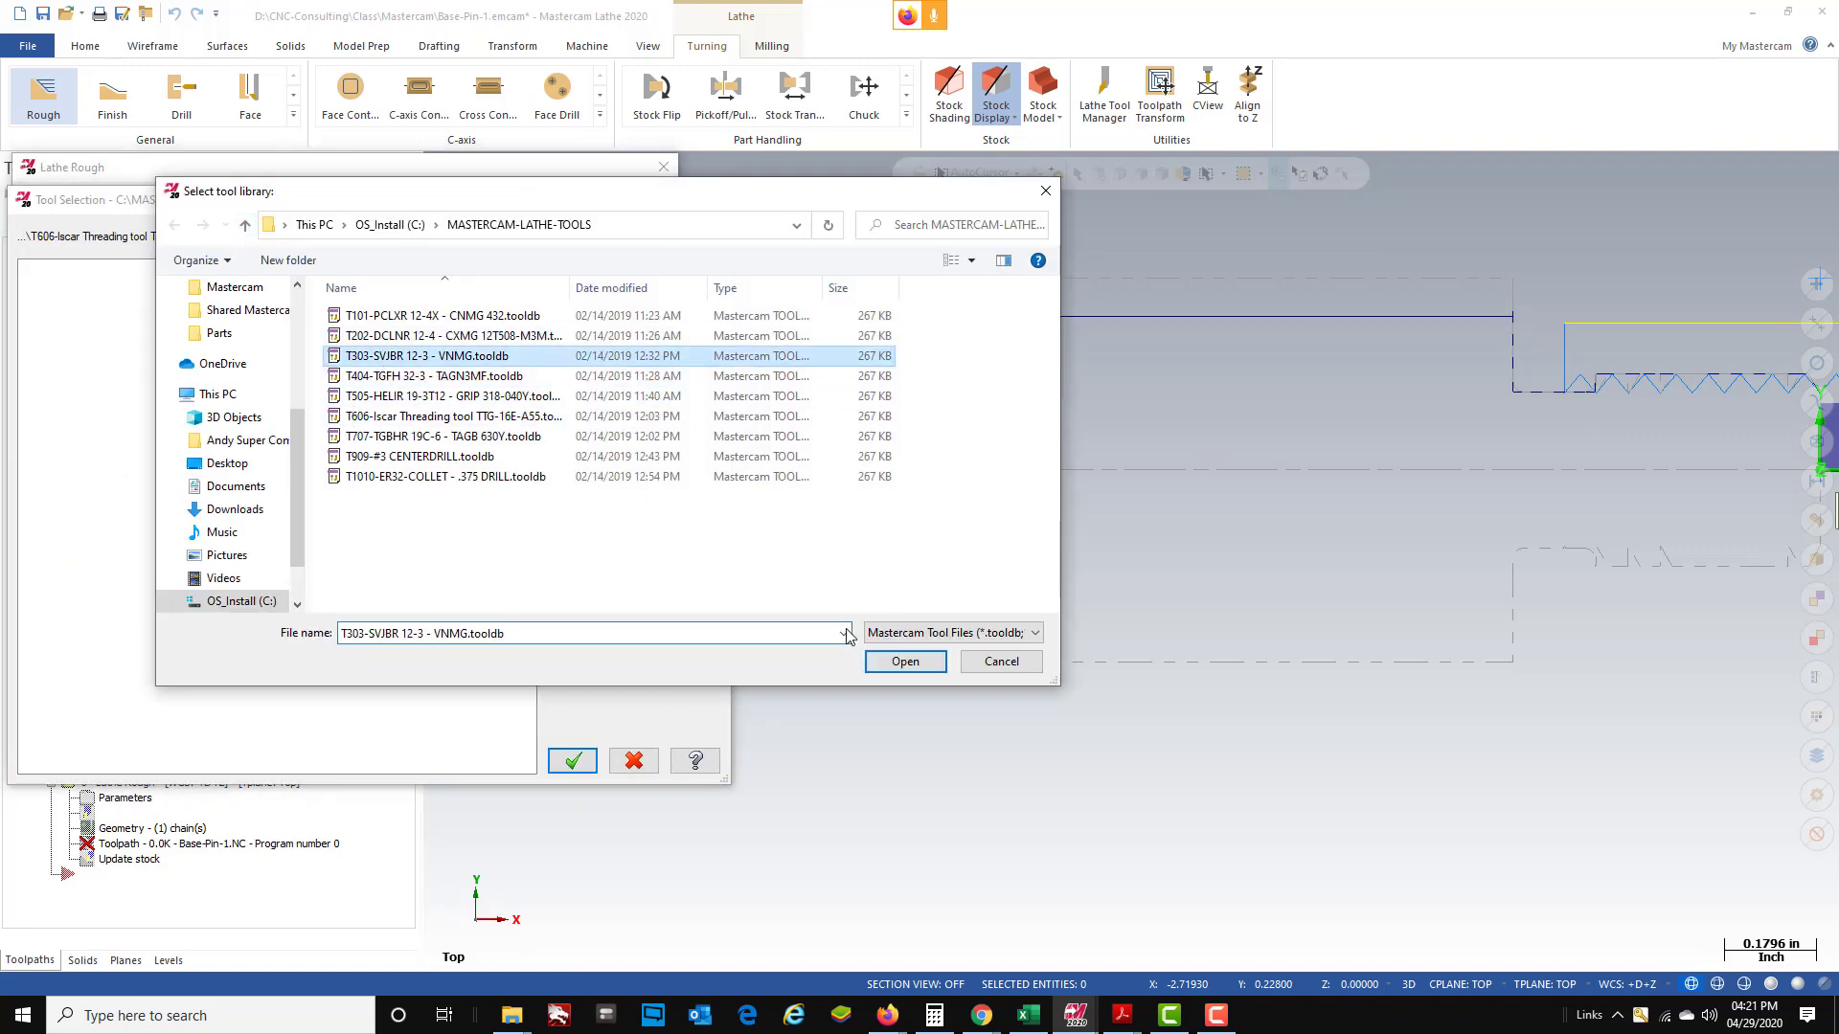
click(896, 662)
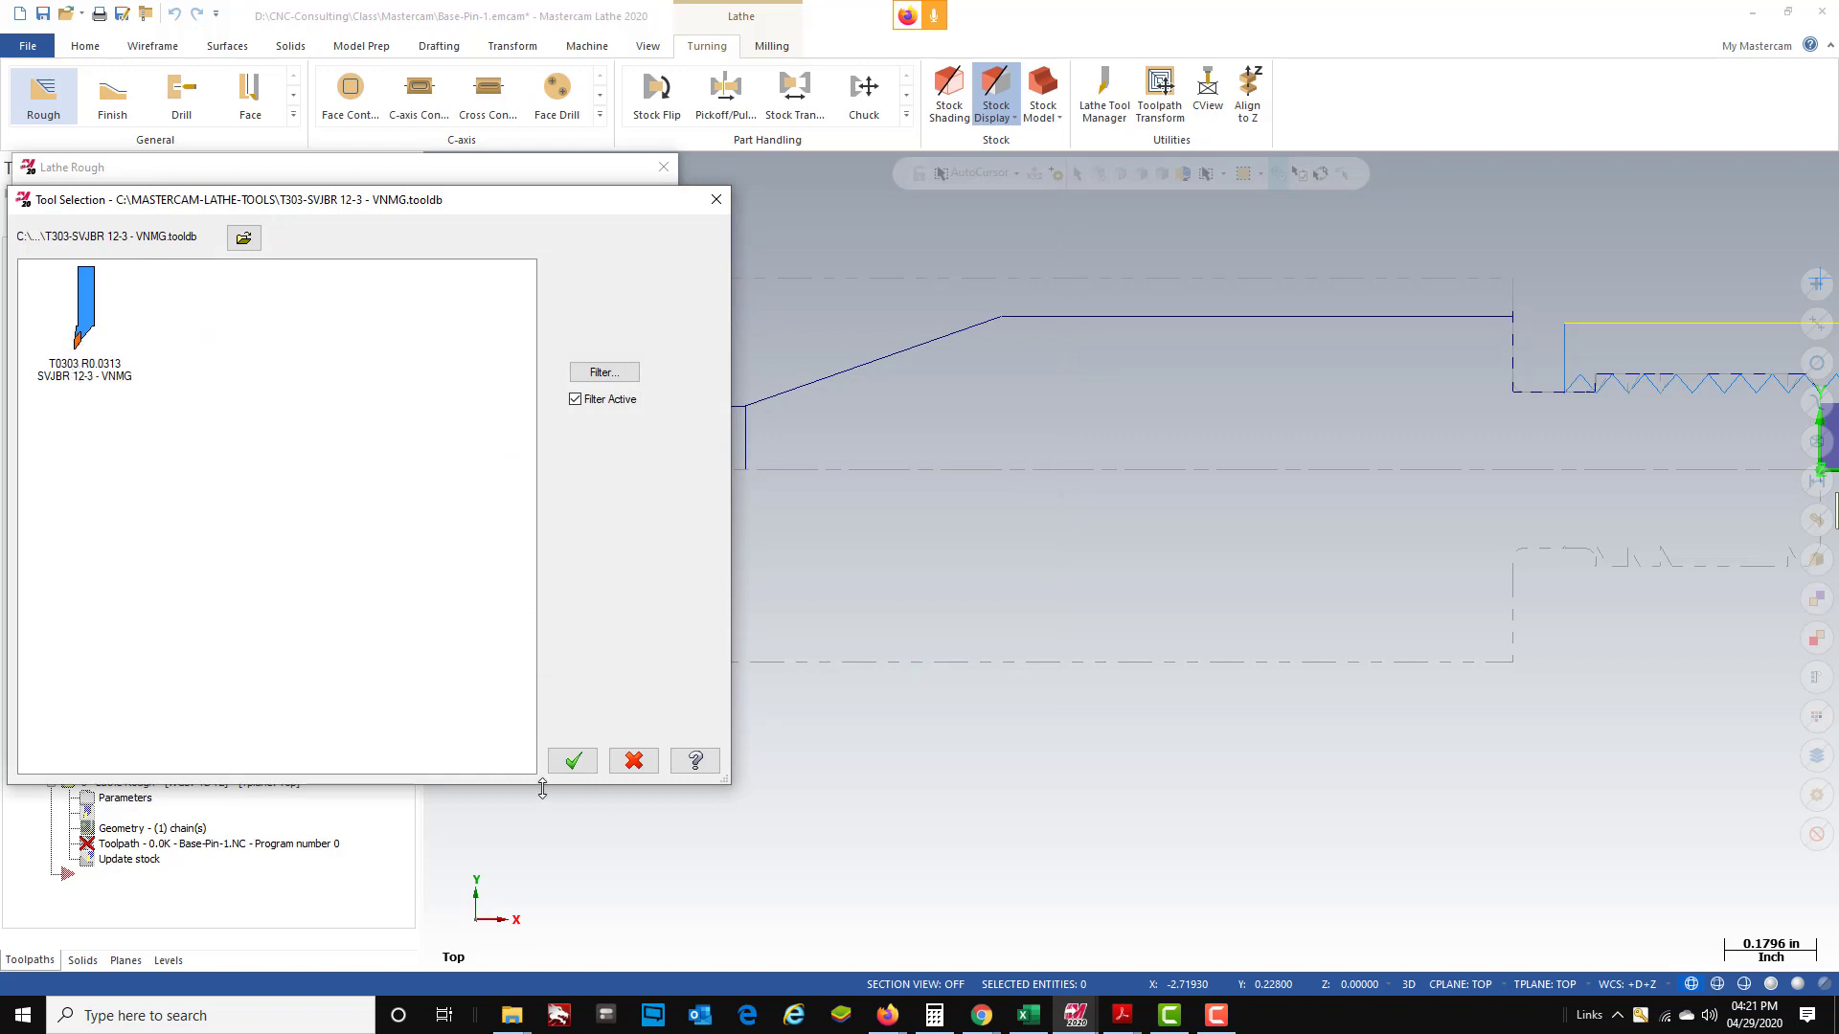
click(572, 762)
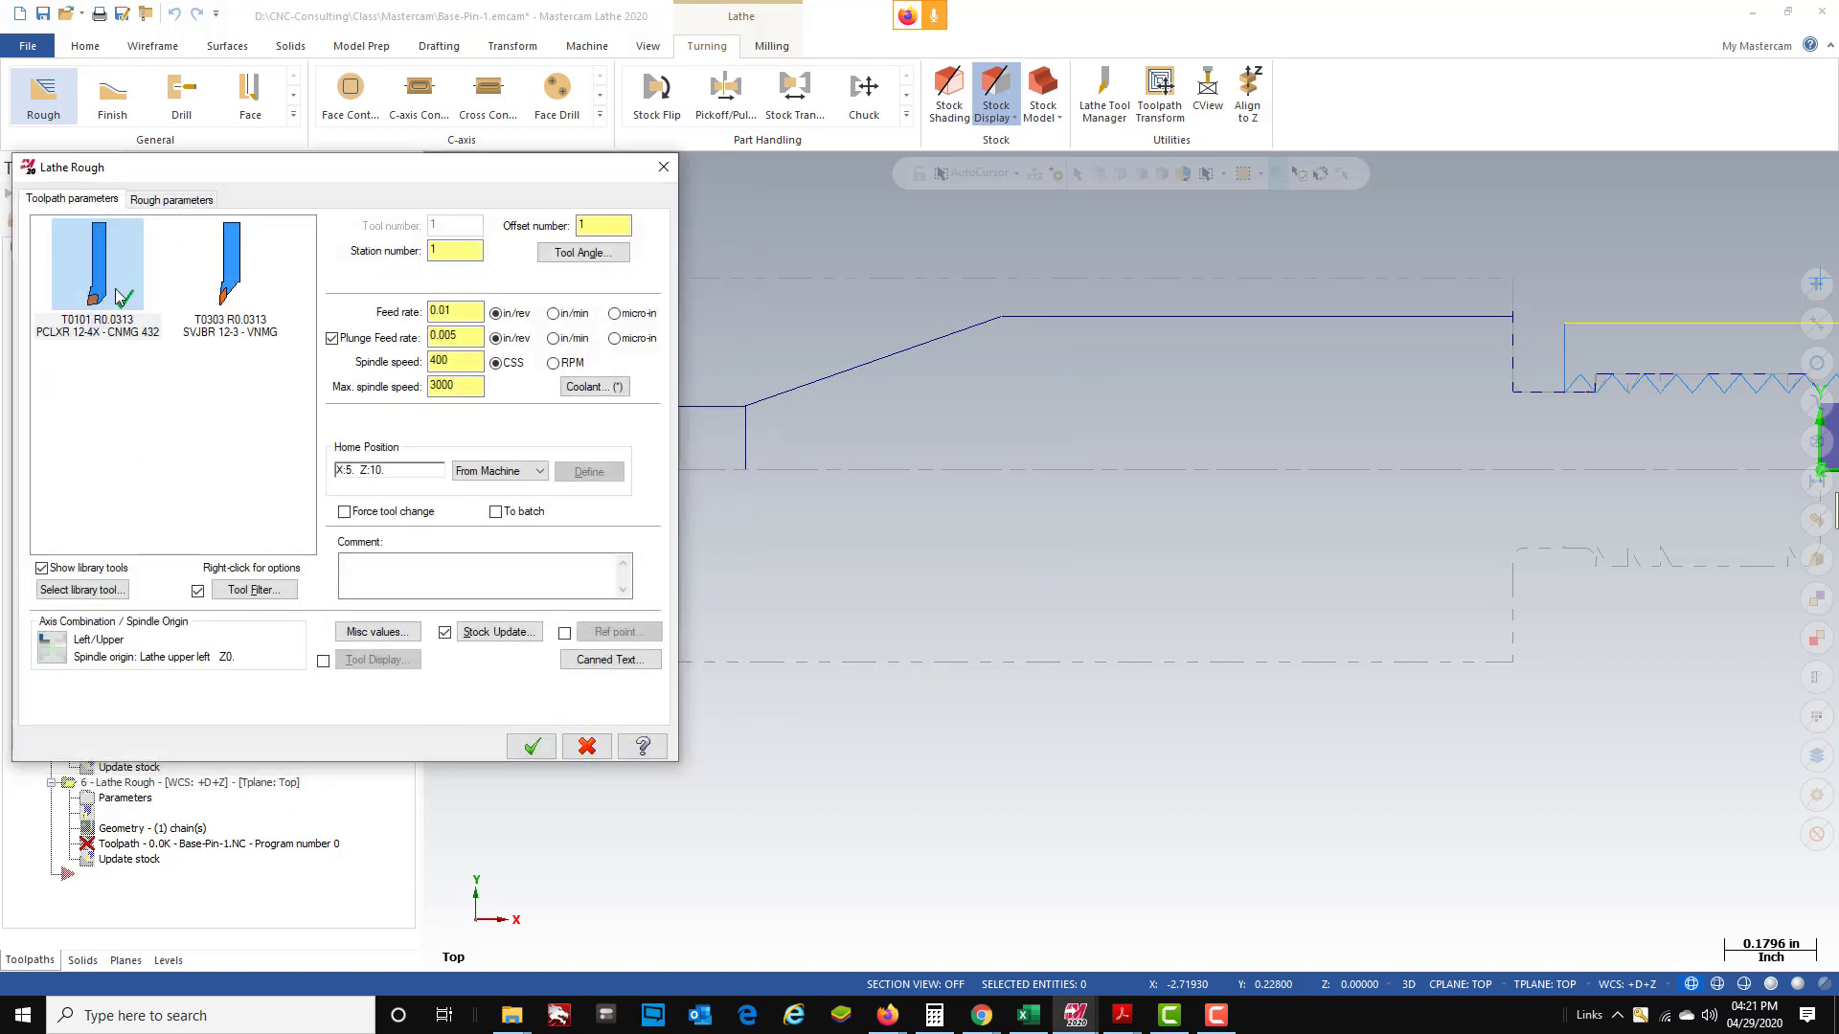
click(227, 294)
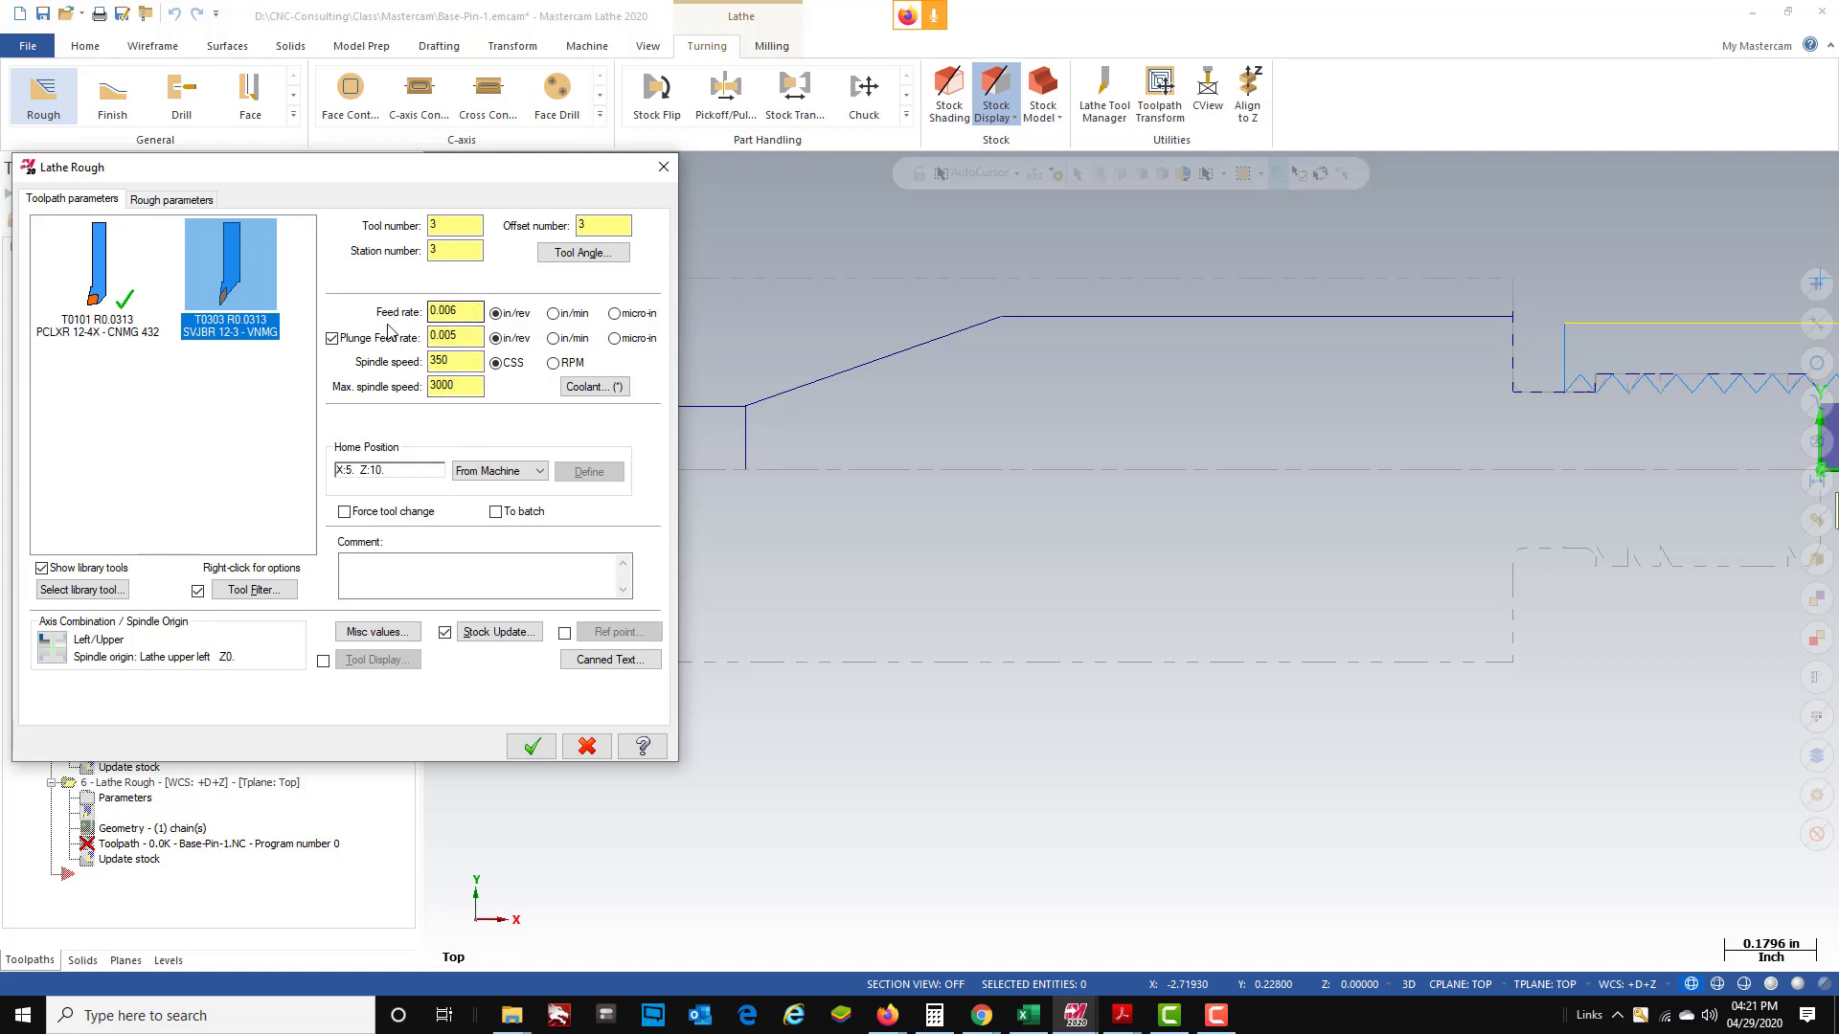
- Set the roughing depth of cut to 0.04 in
click(167, 201)
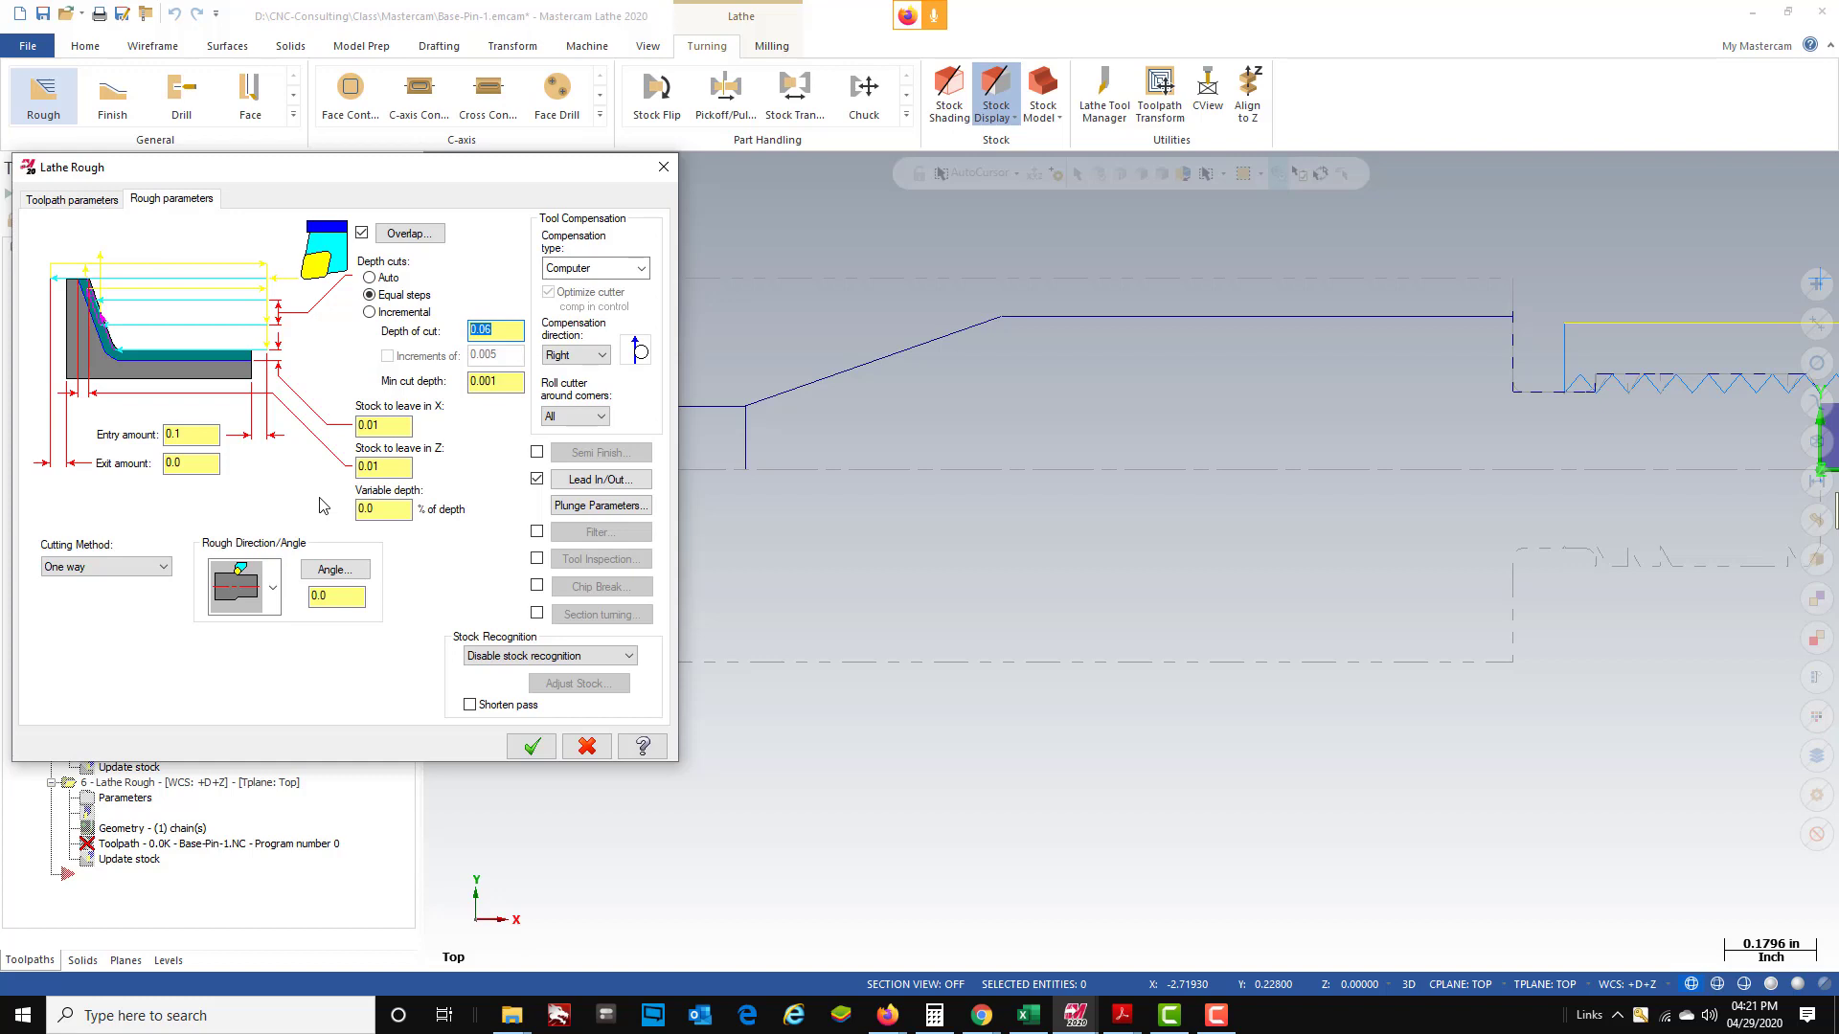
text(.)
drag(462, 170, 368, 154)
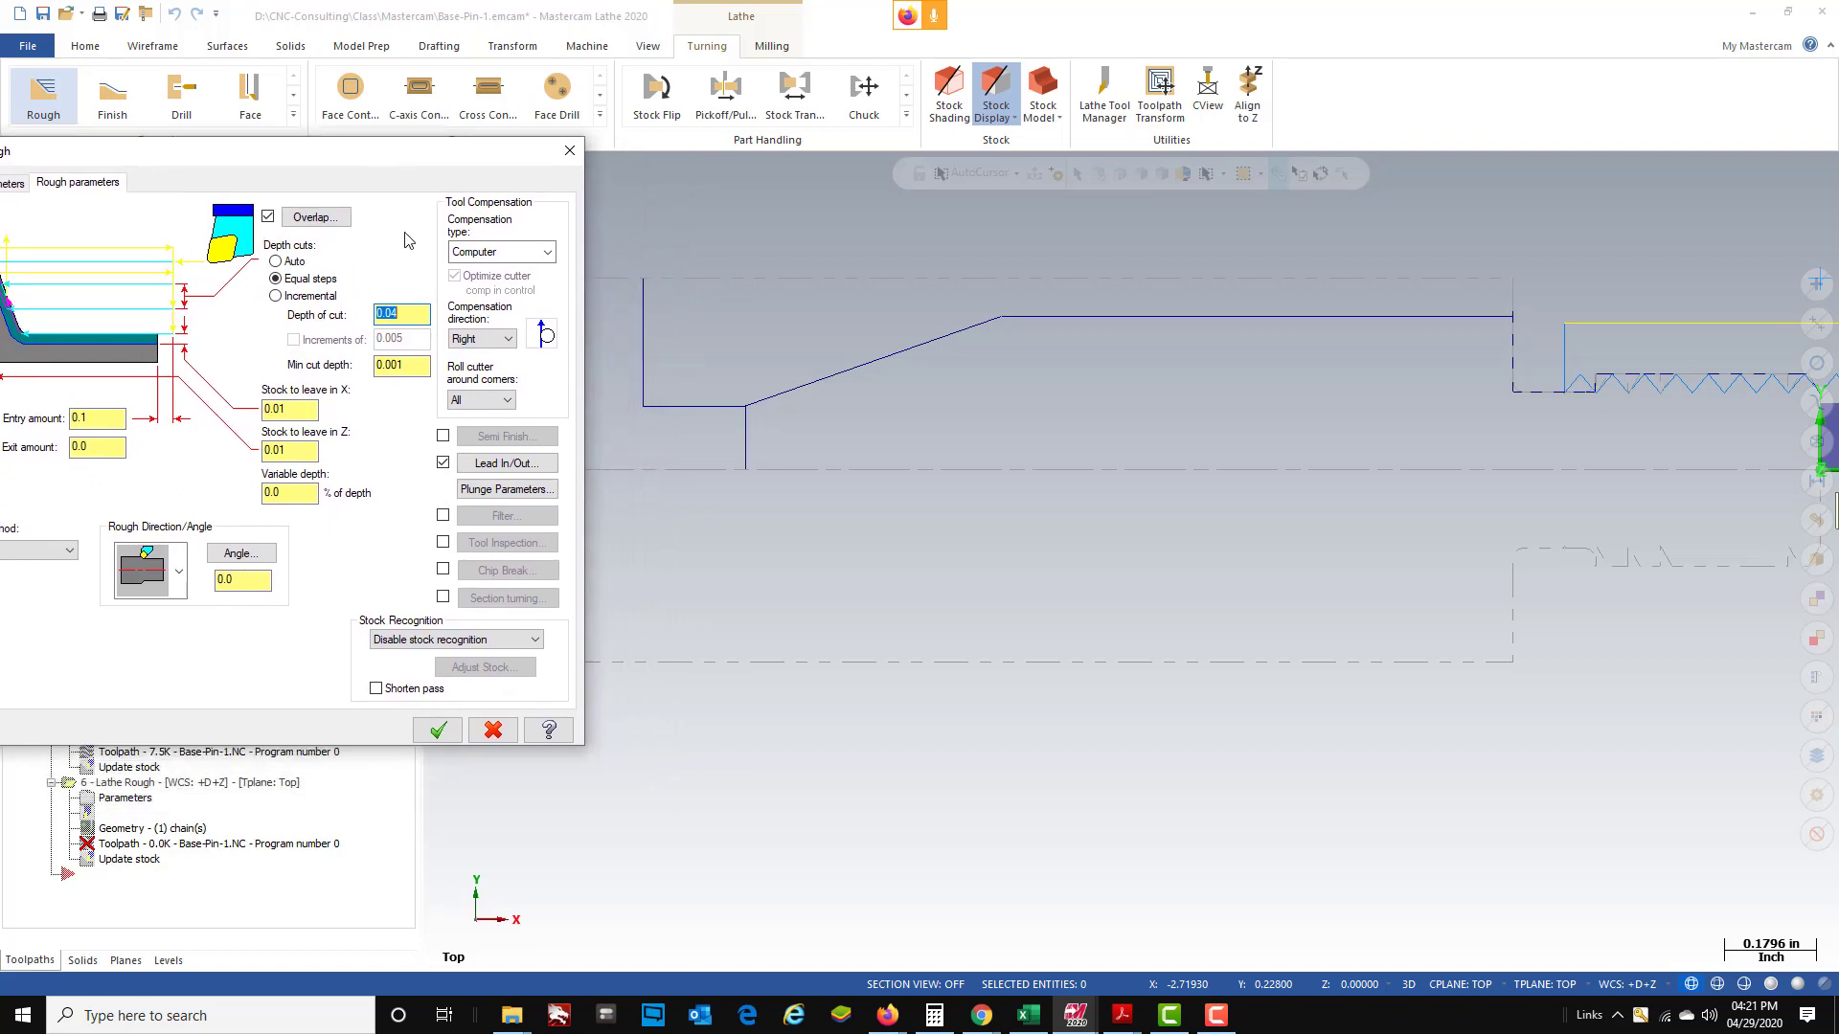
- Point the roughing lead-in entry vector straight down toward the part axis and review the lead-out vector
click(513, 465)
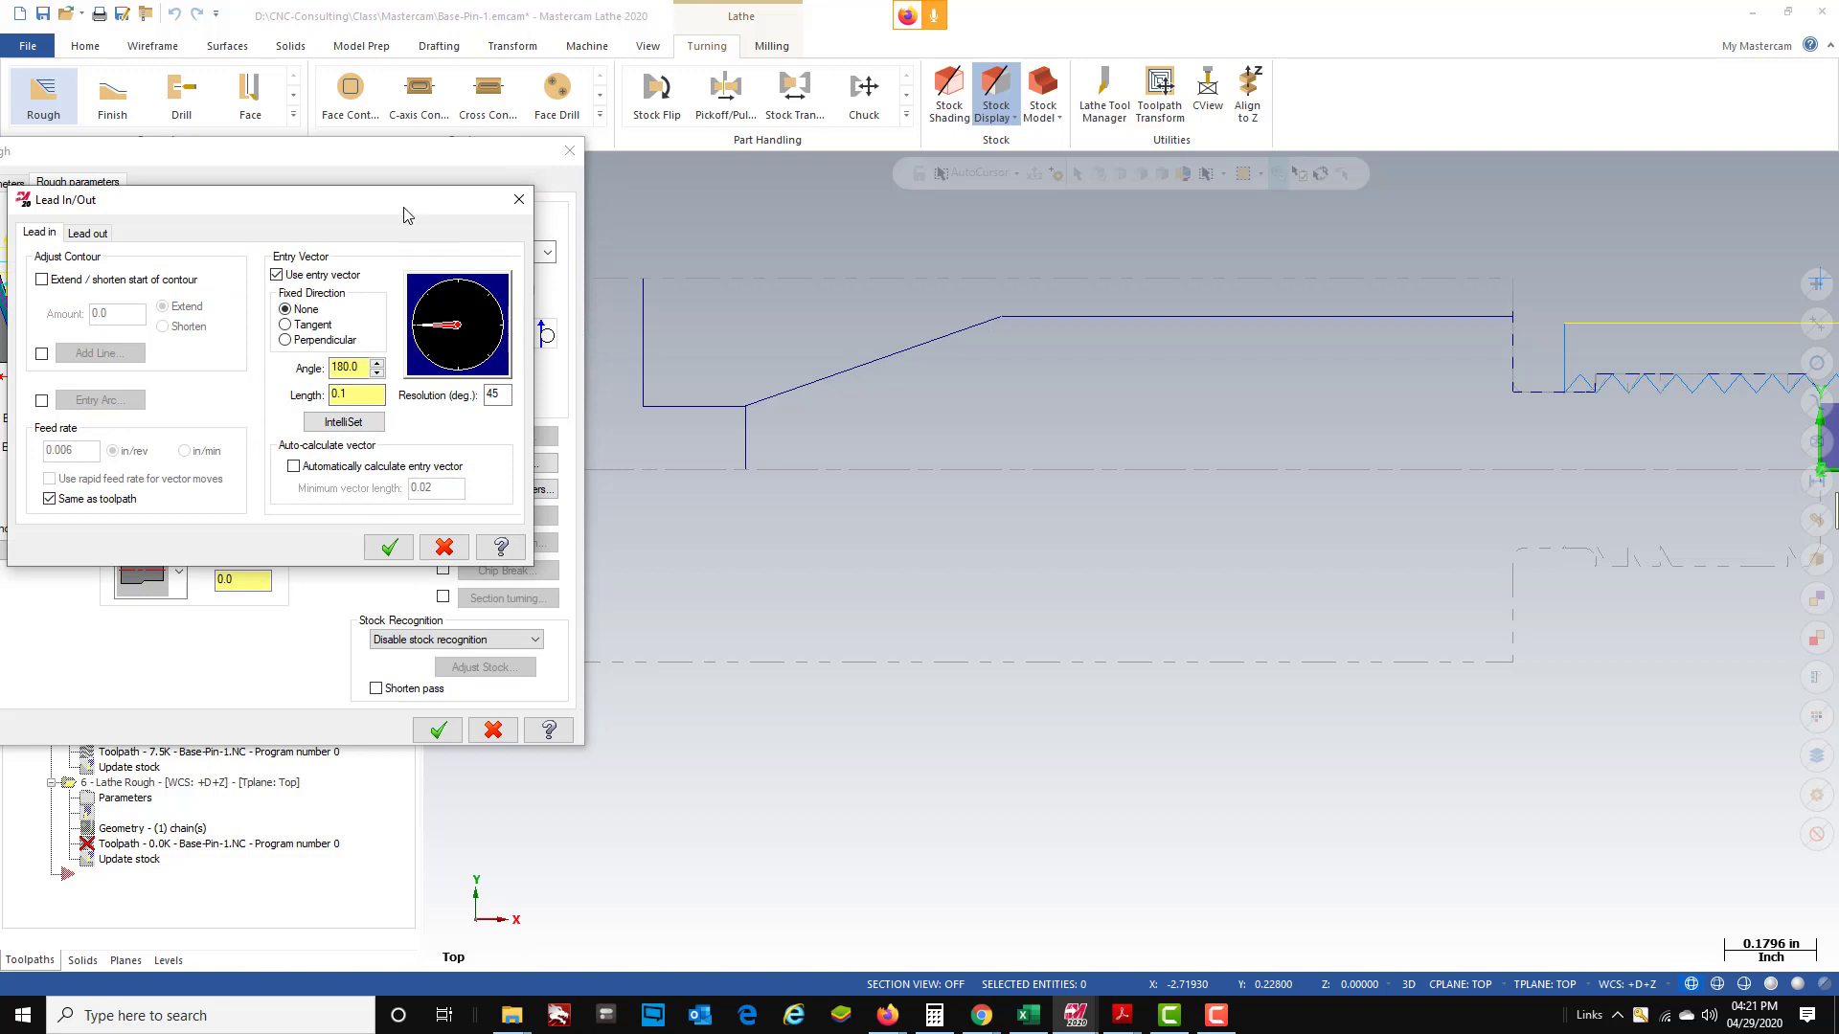
drag(404, 208, 428, 203)
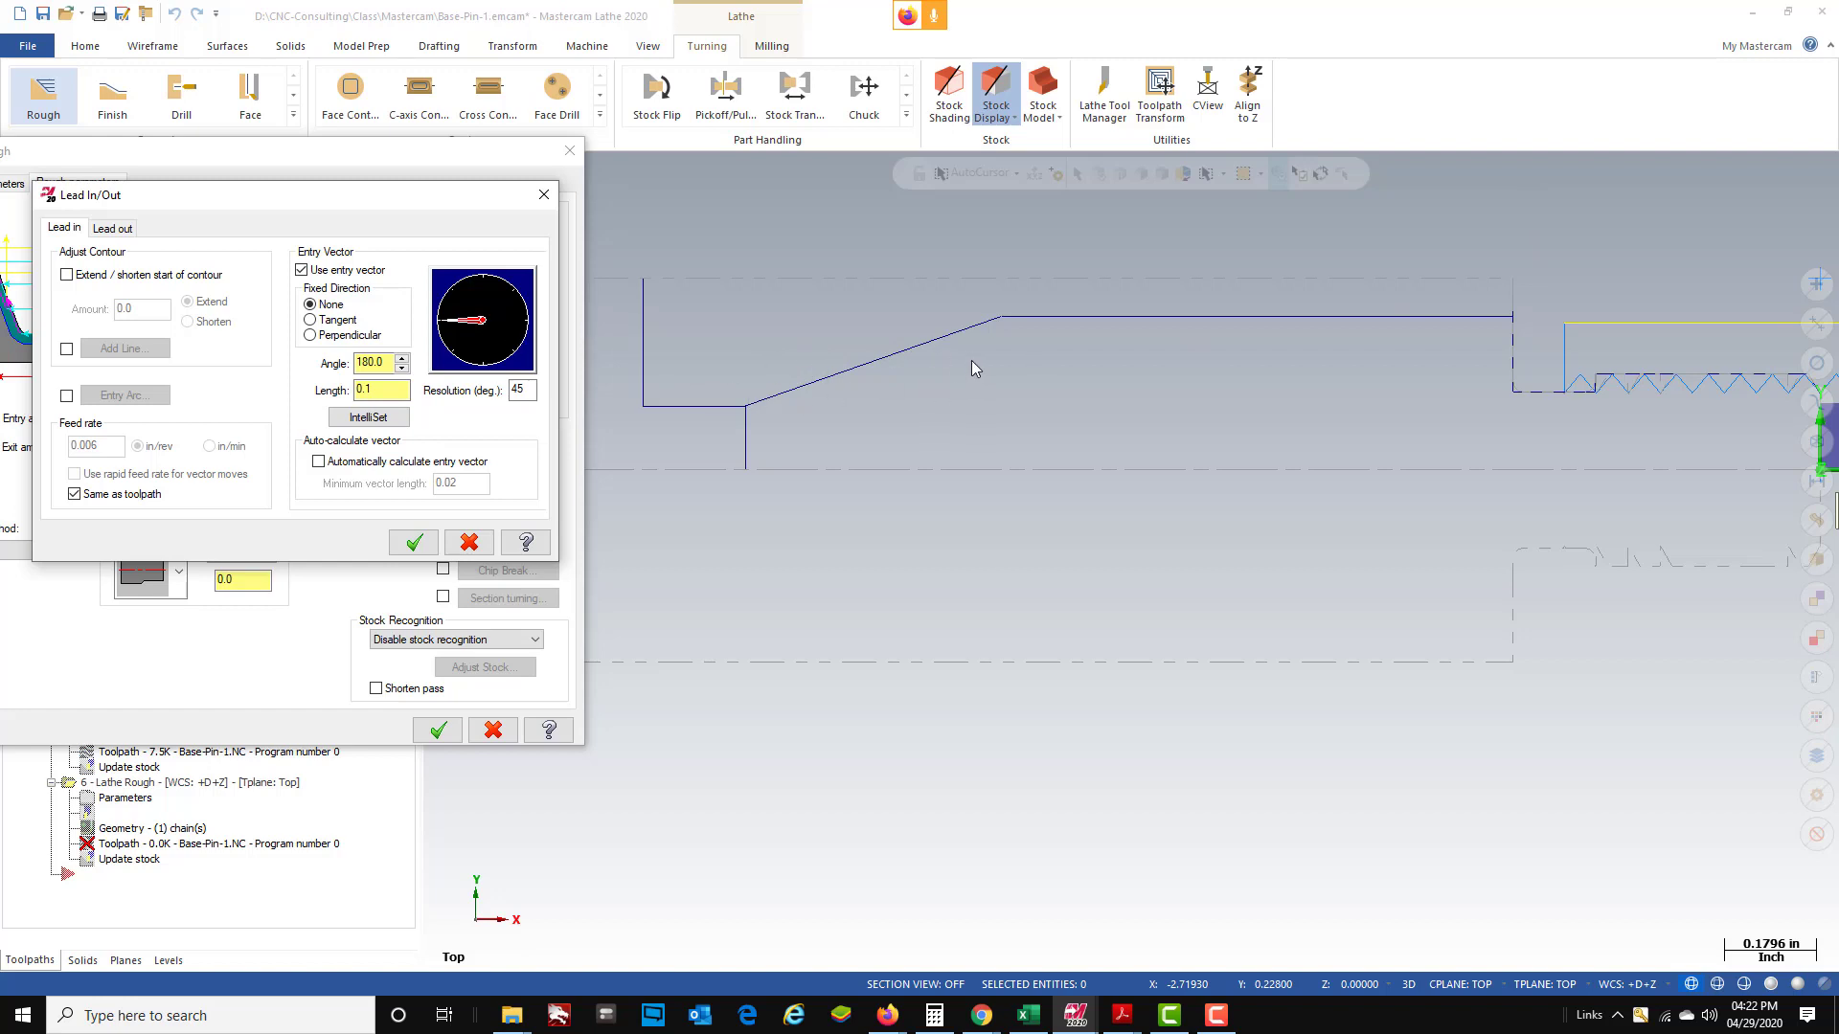
click(485, 360)
click(107, 230)
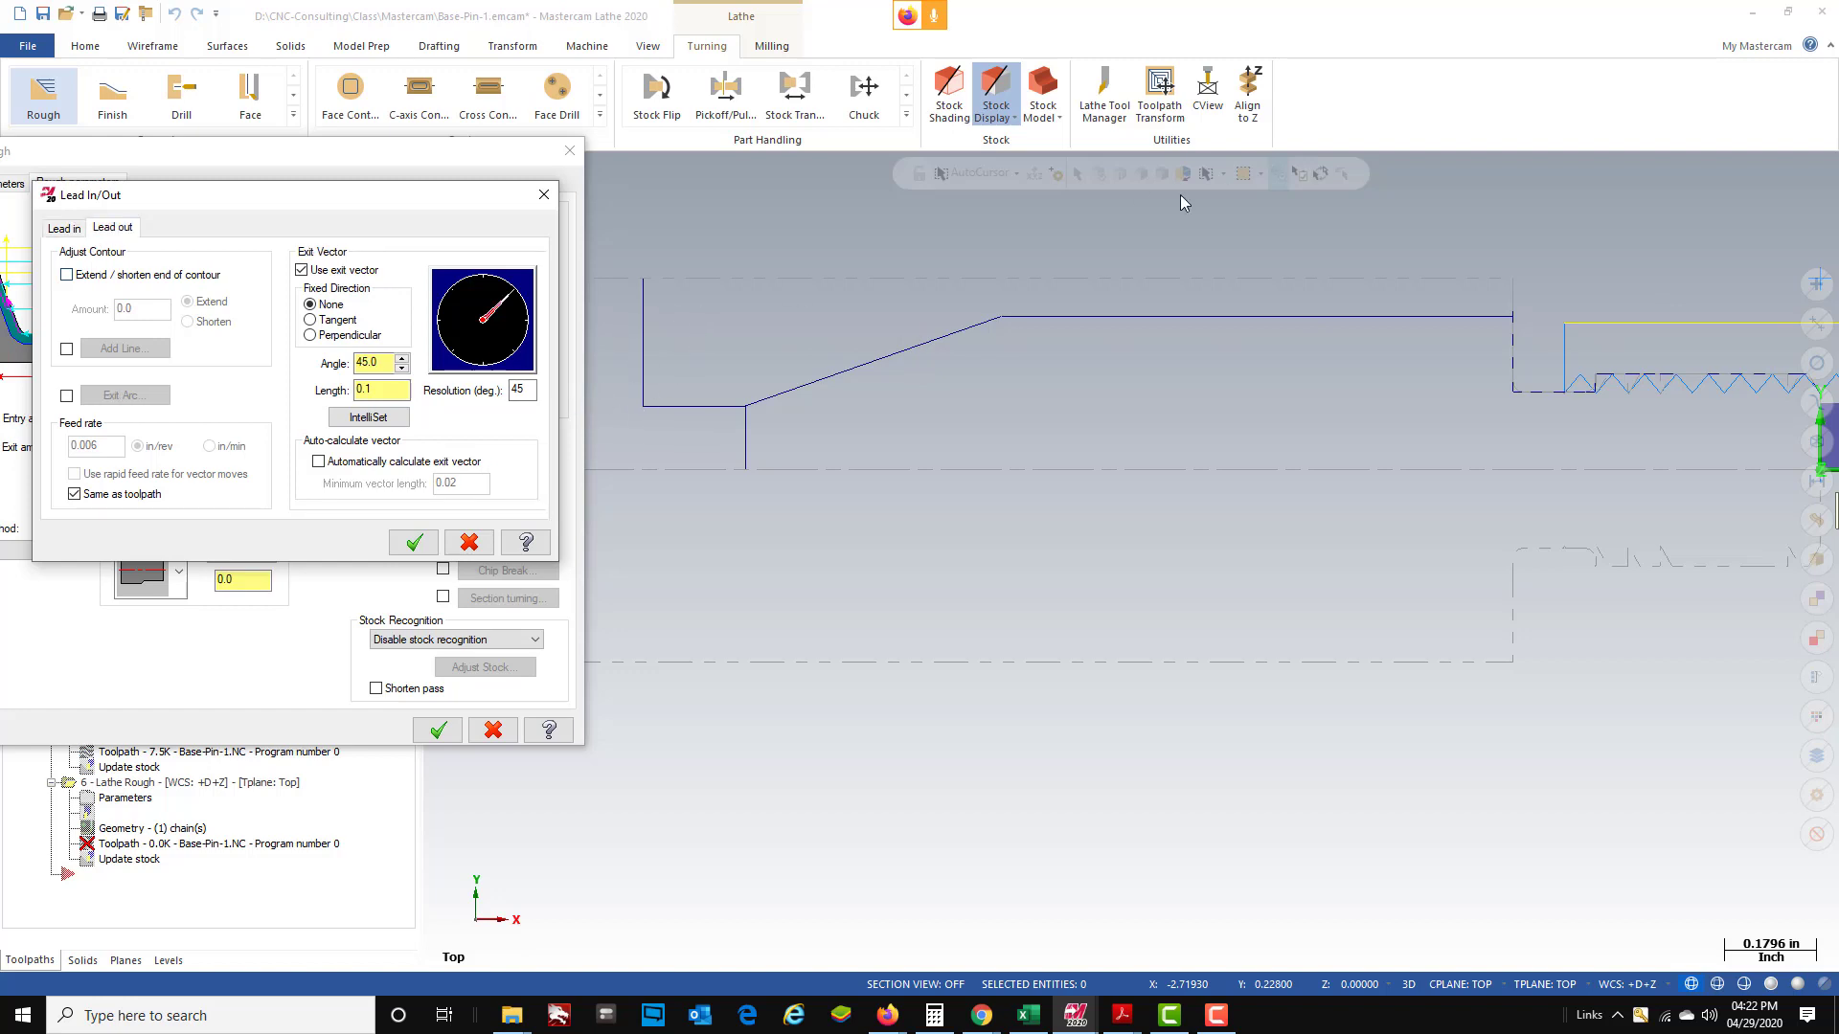
click(422, 554)
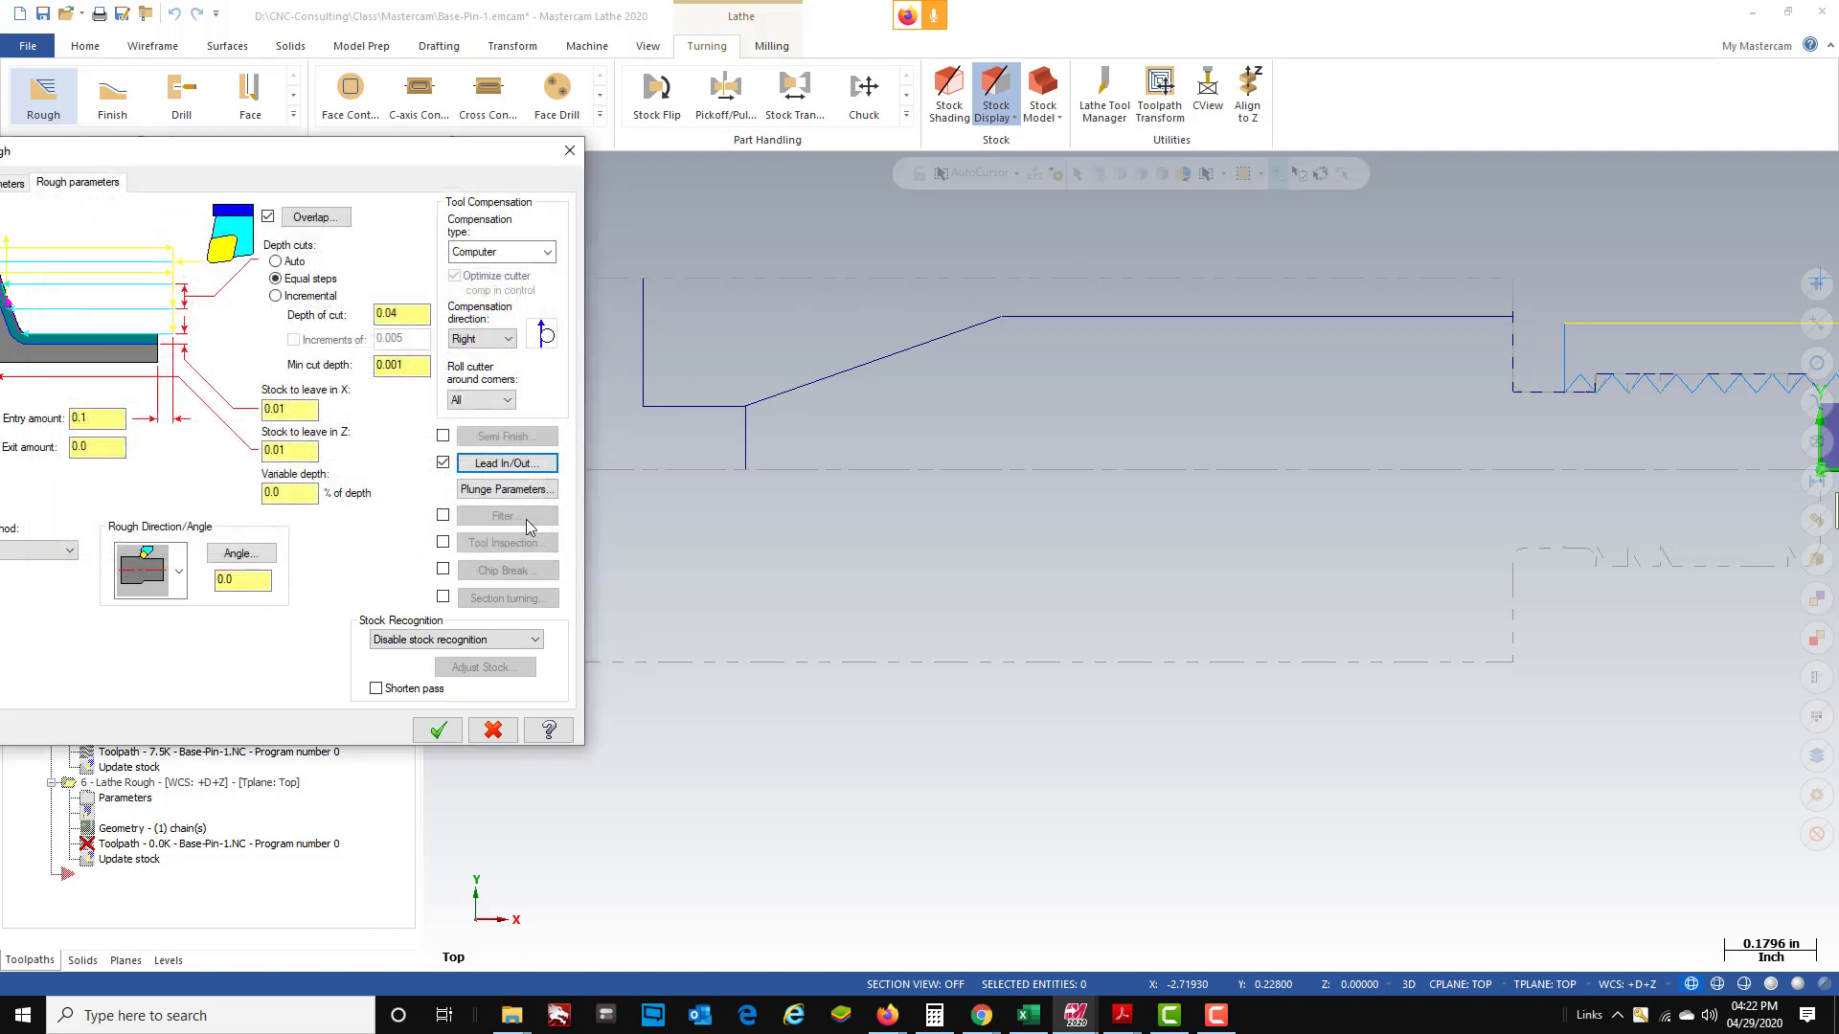
- Allow plunge cutting with the second plunge option and generate the Lathe Rough toolpath for the back taper
click(539, 490)
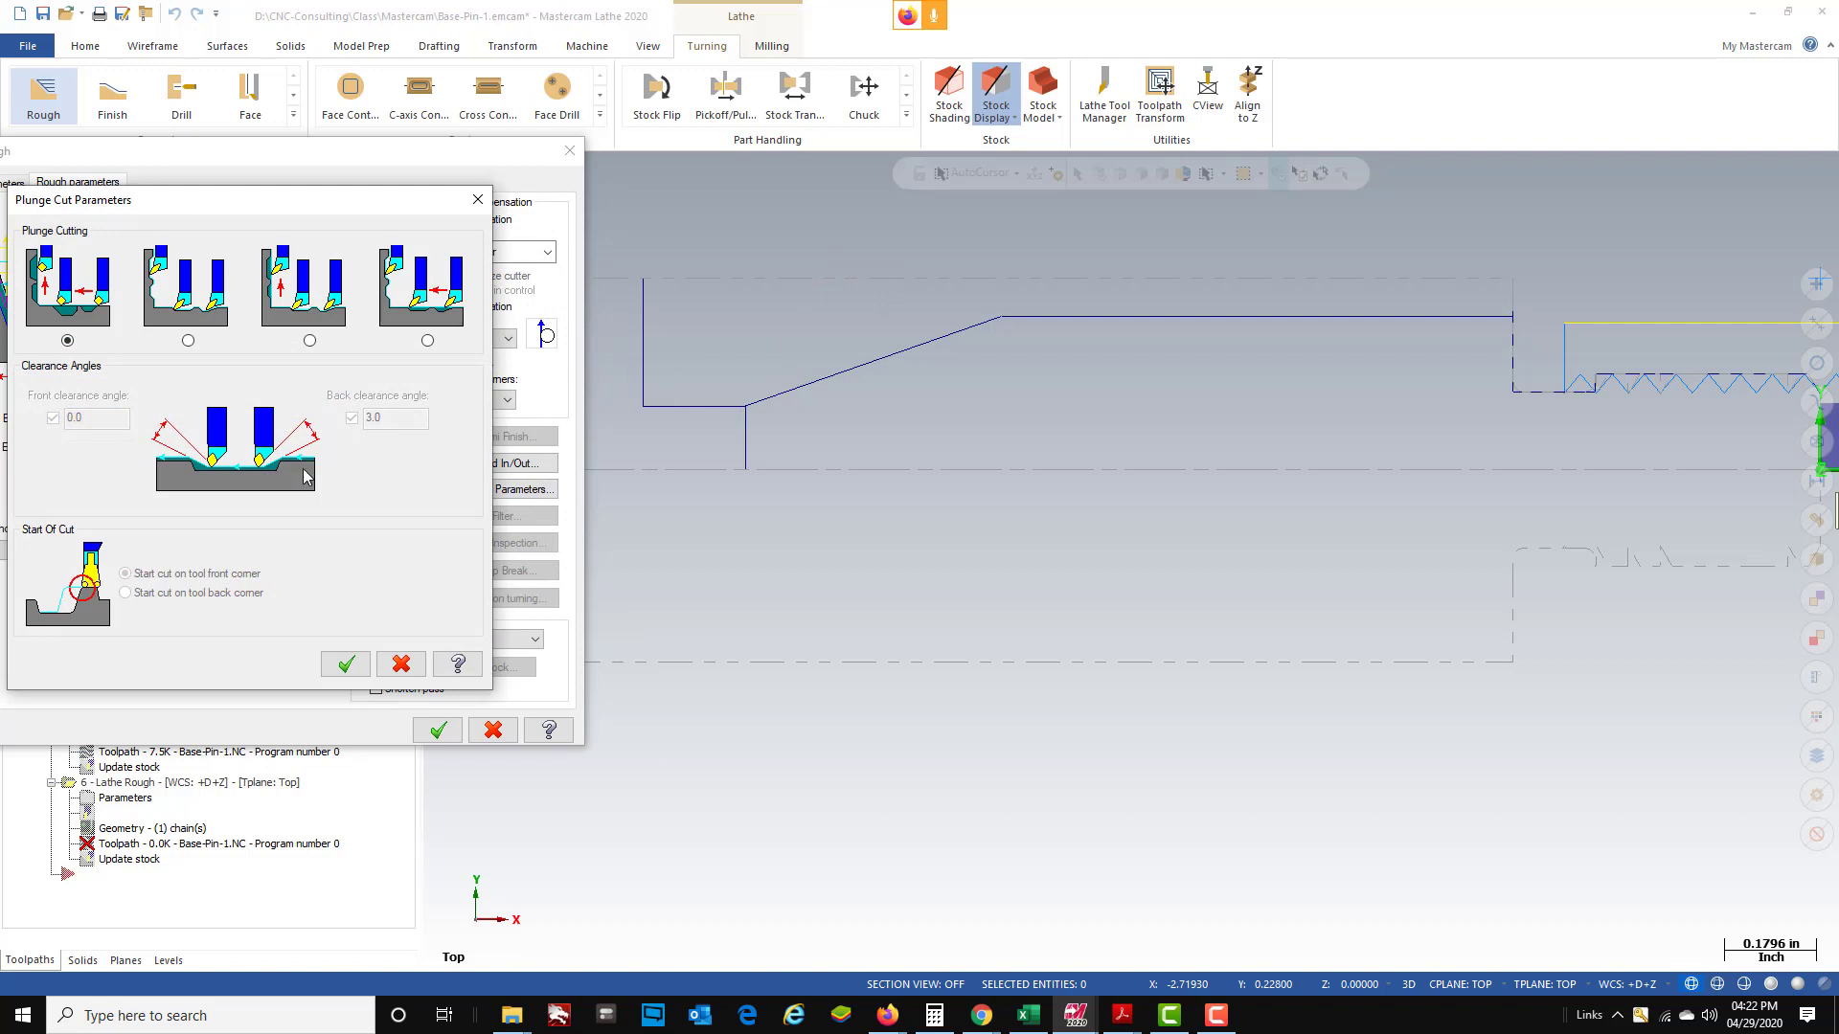
click(189, 341)
click(346, 663)
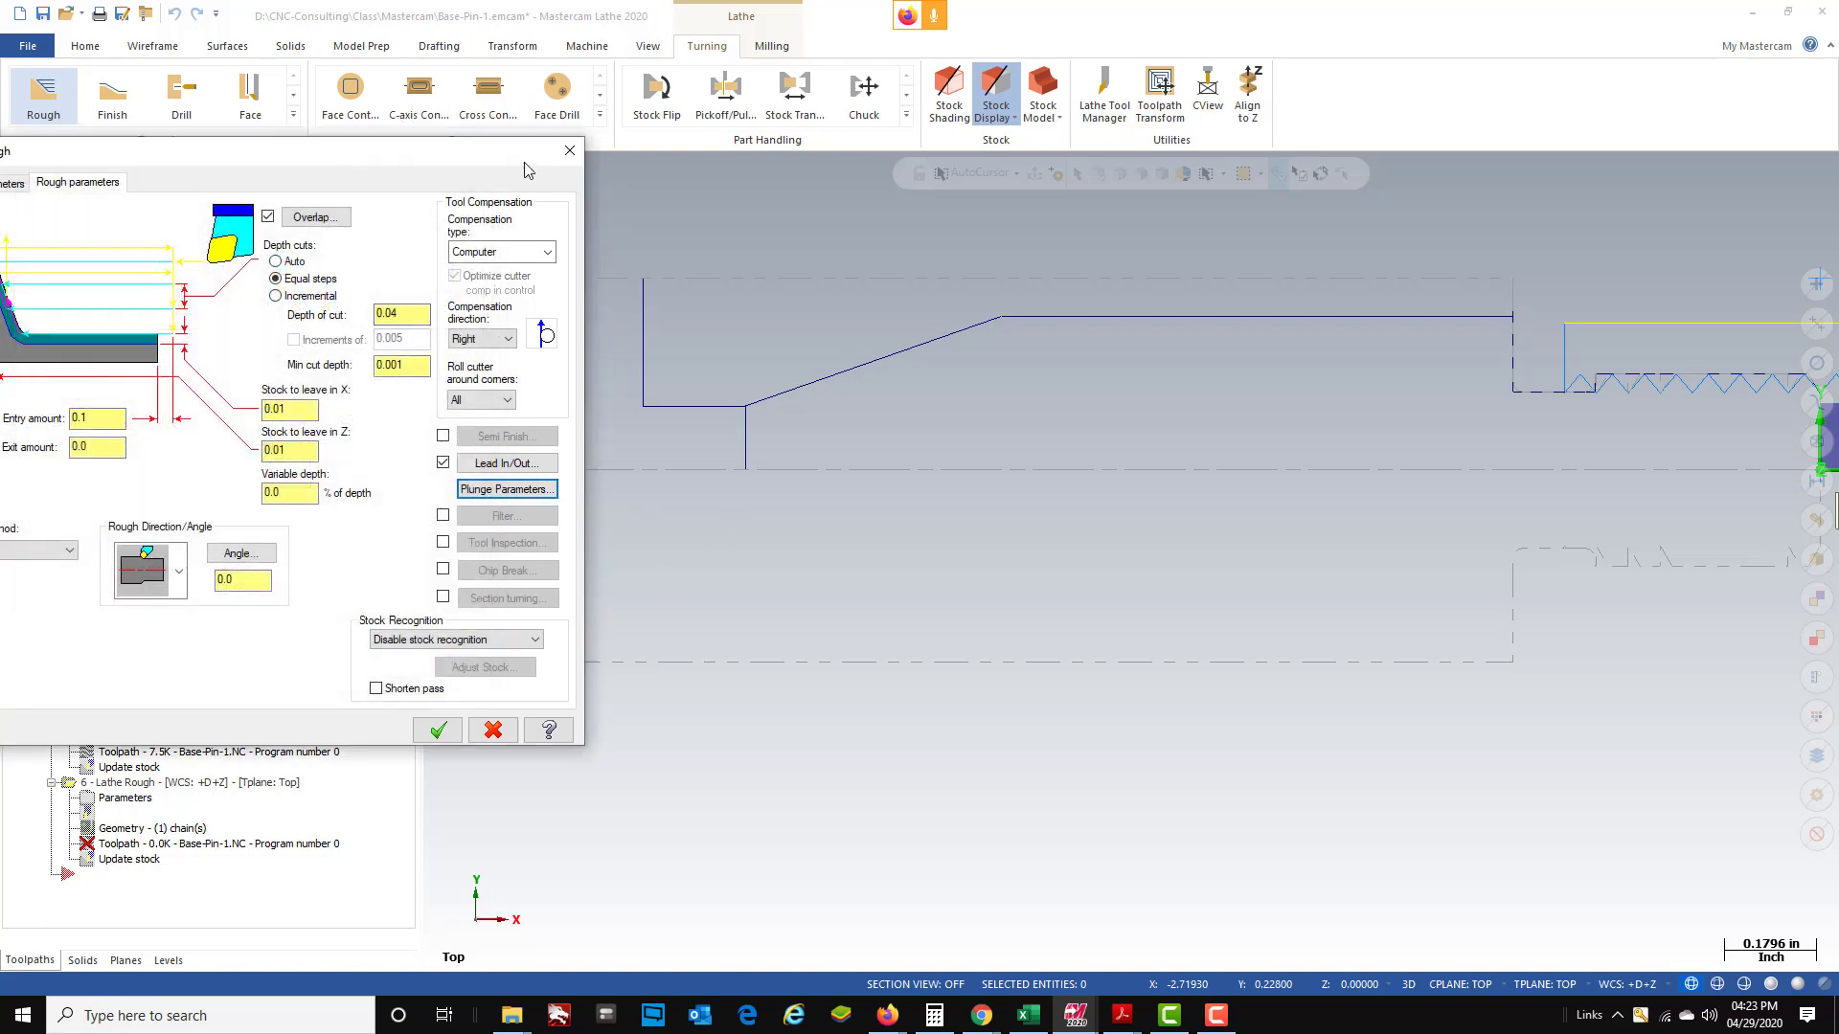
drag(426, 164, 671, 186)
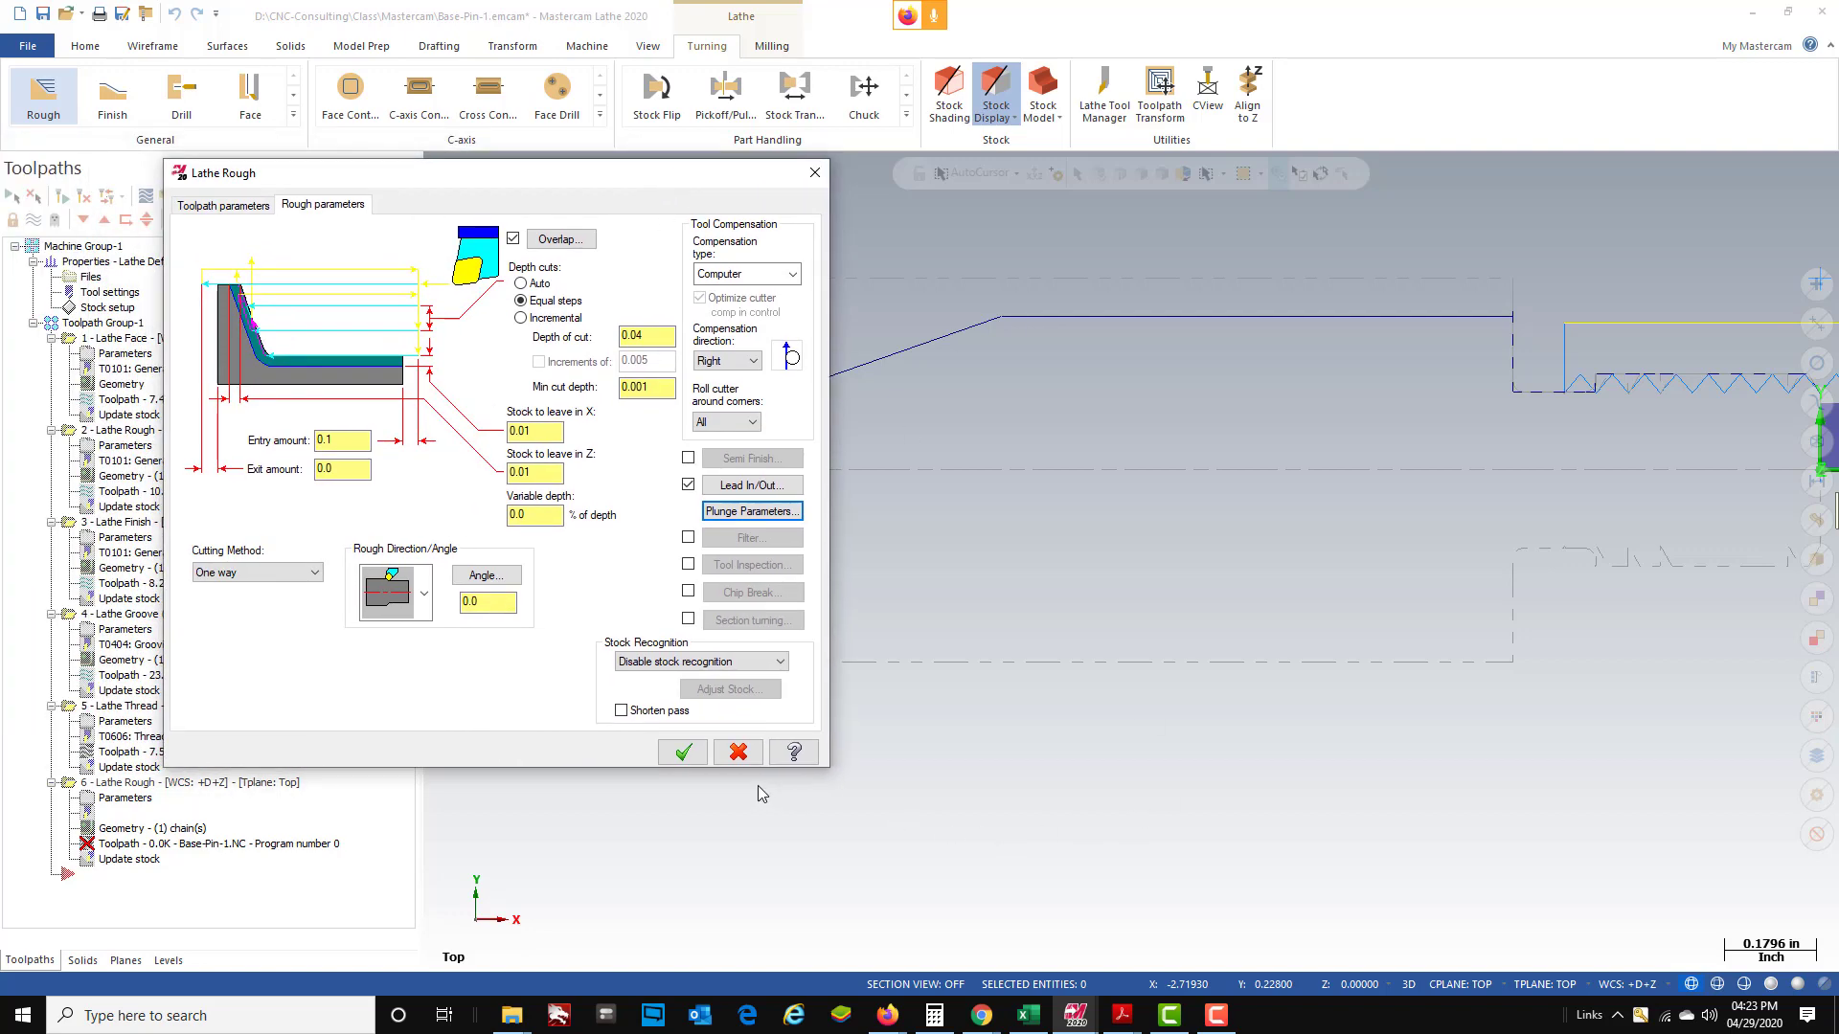
click(683, 752)
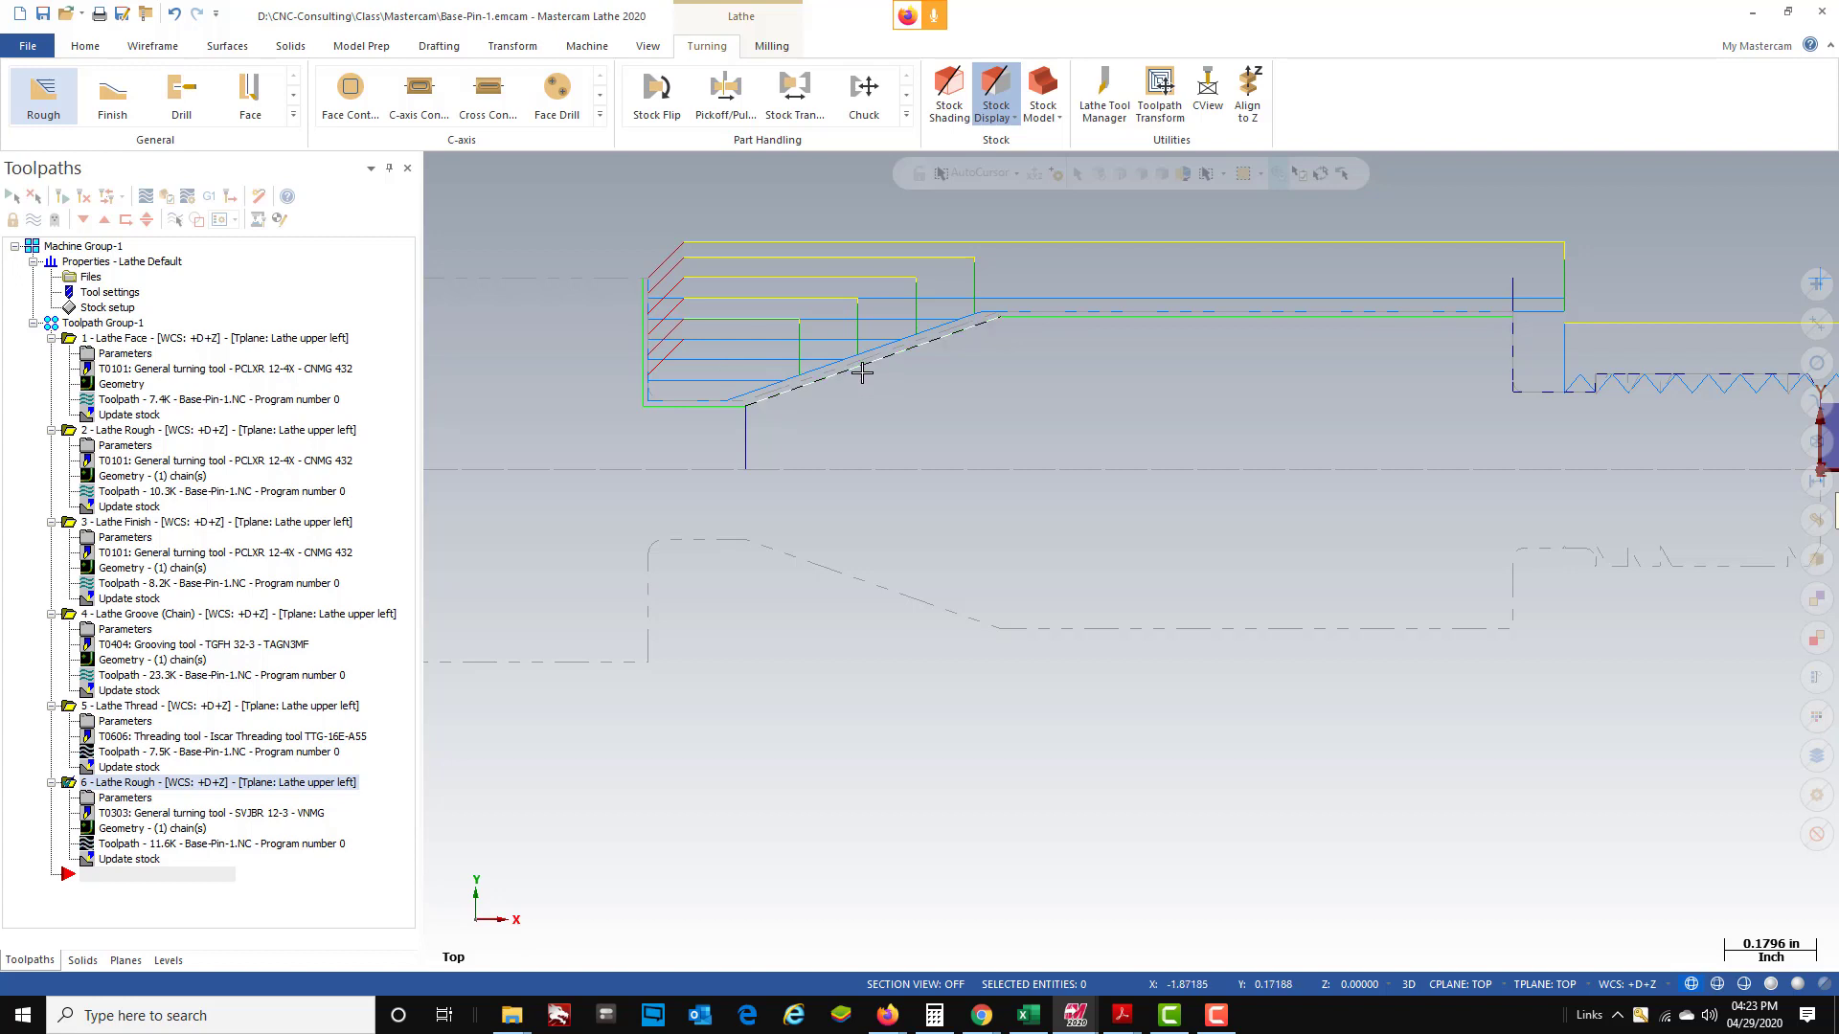
scroll(862, 374, down, 1)
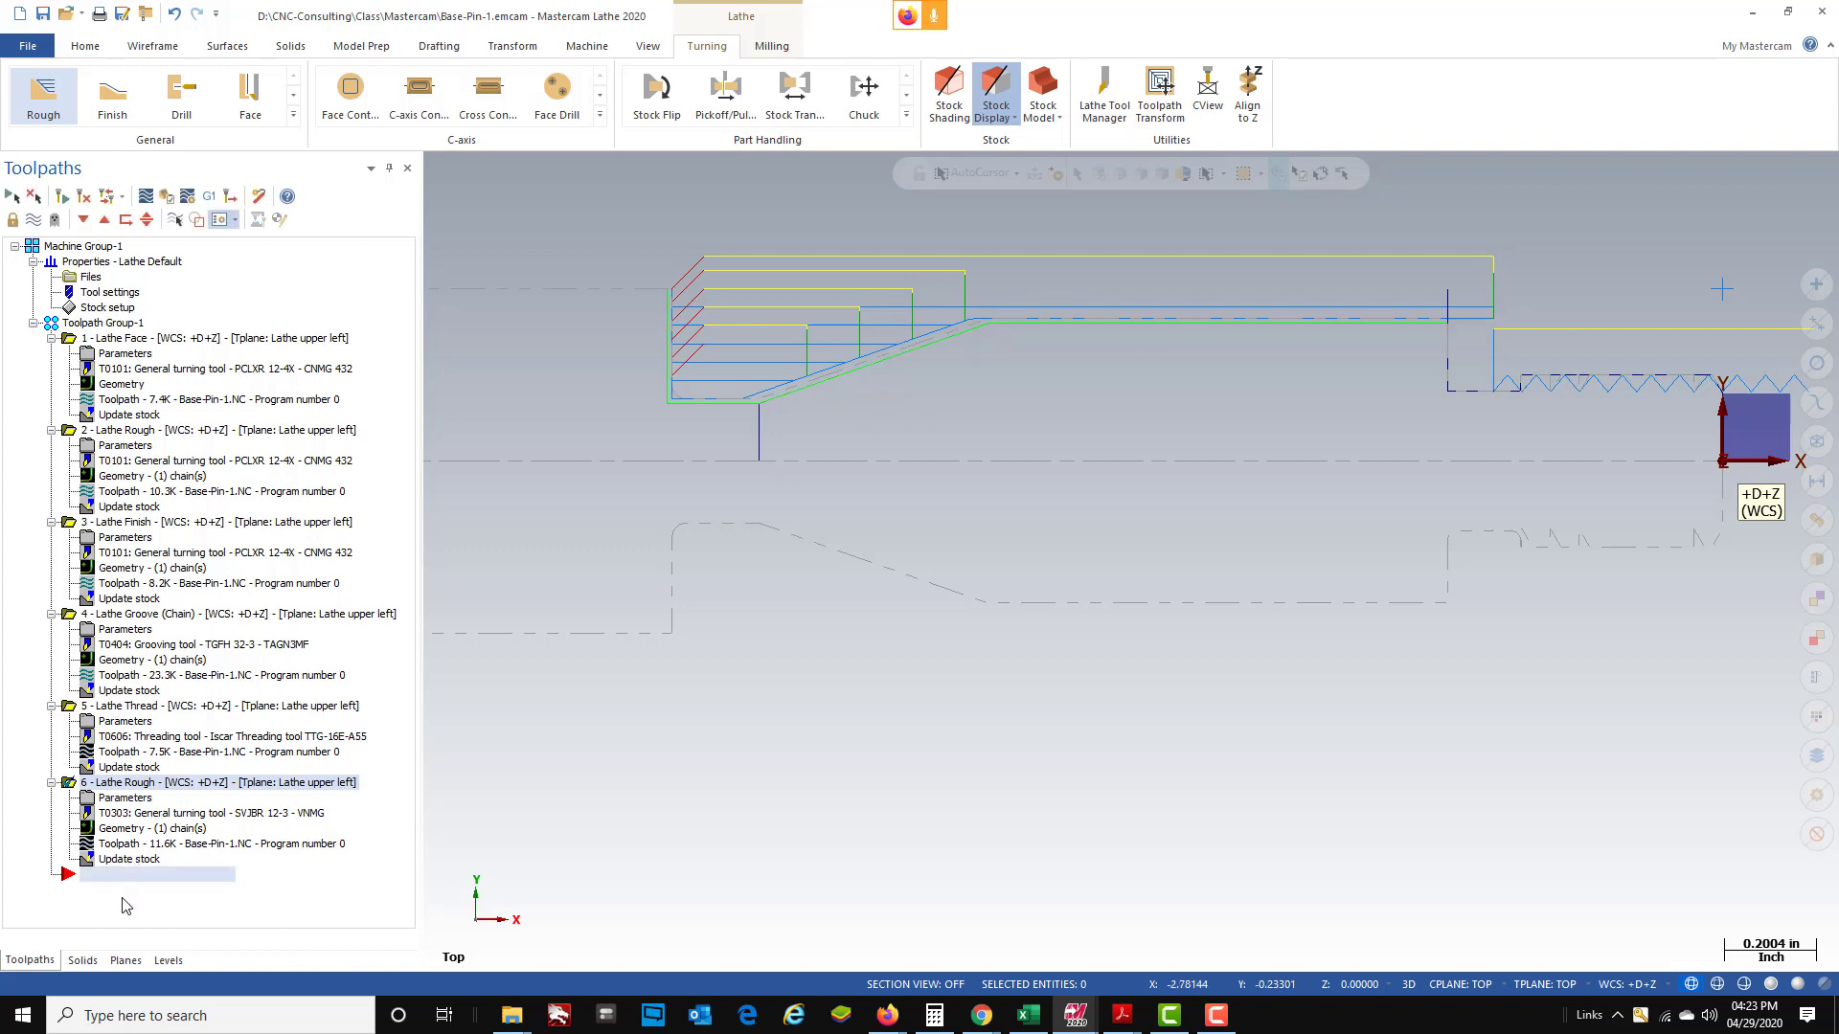
- Start a Lathe Finish toolpath and chain the same back profile from the straight diameter through the taper to the rear vertical line
click(113, 101)
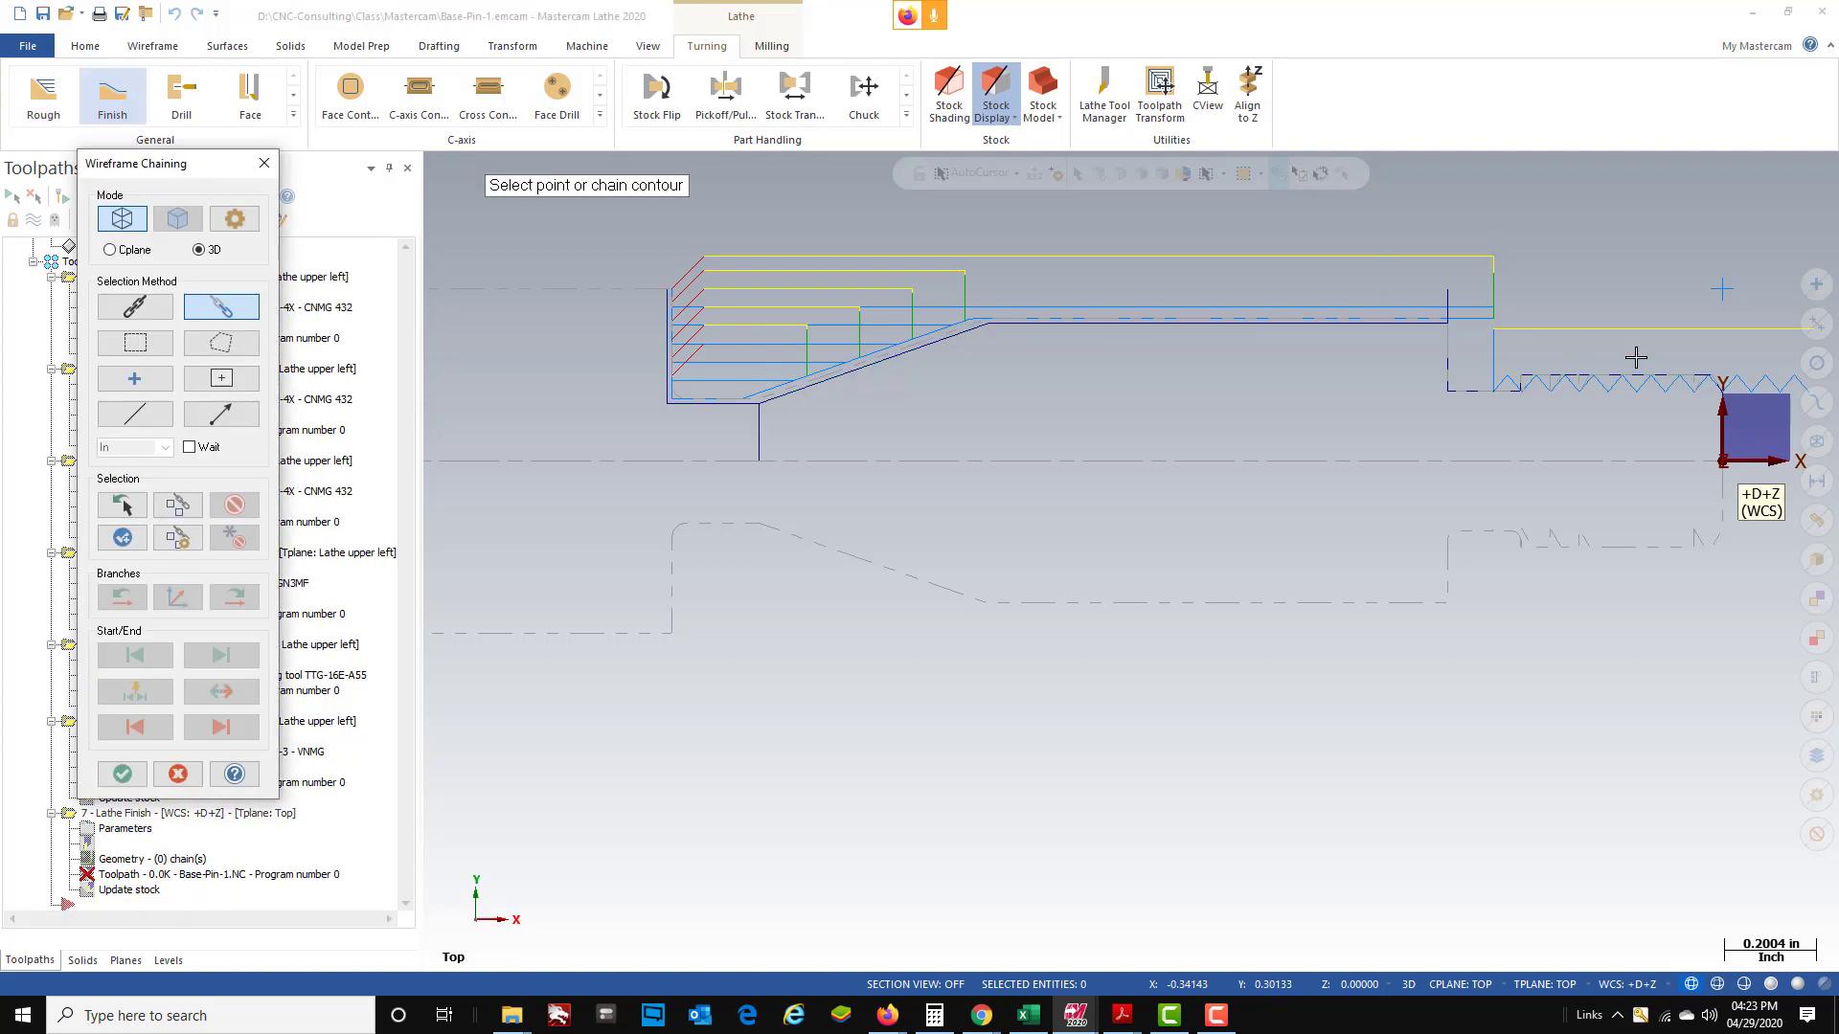
click(1425, 323)
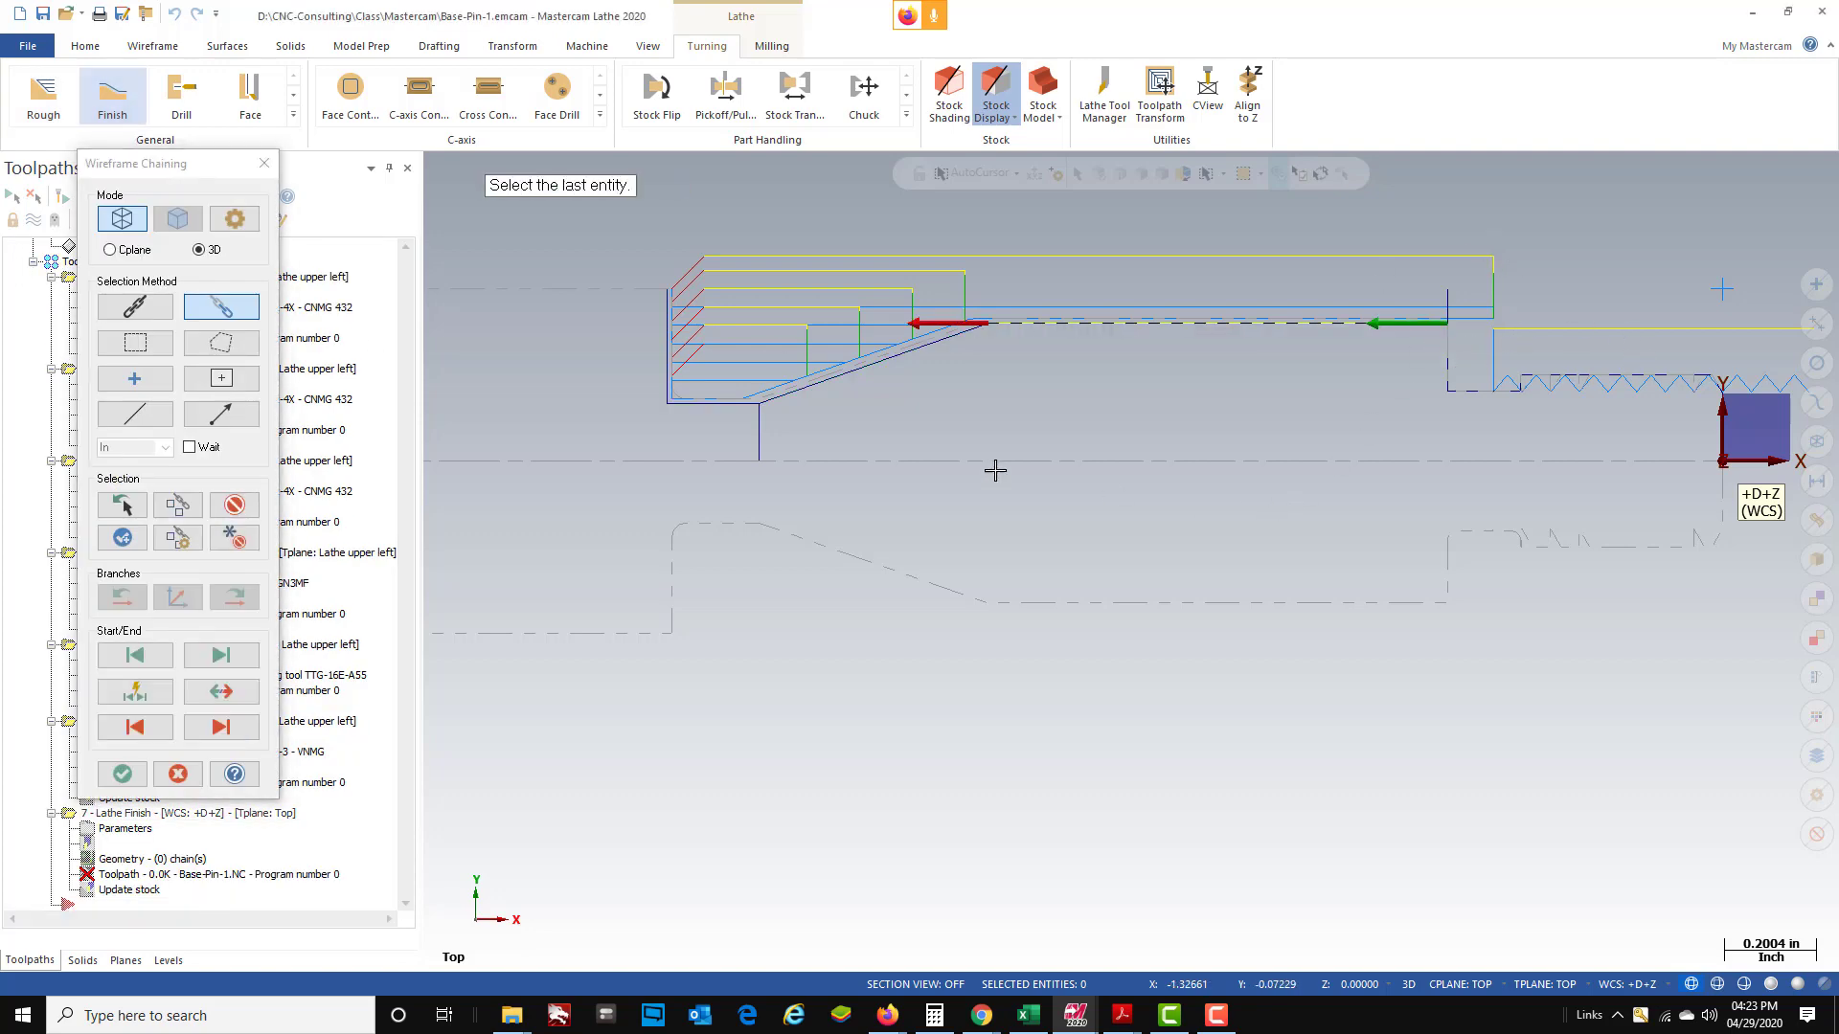
click(669, 310)
click(706, 402)
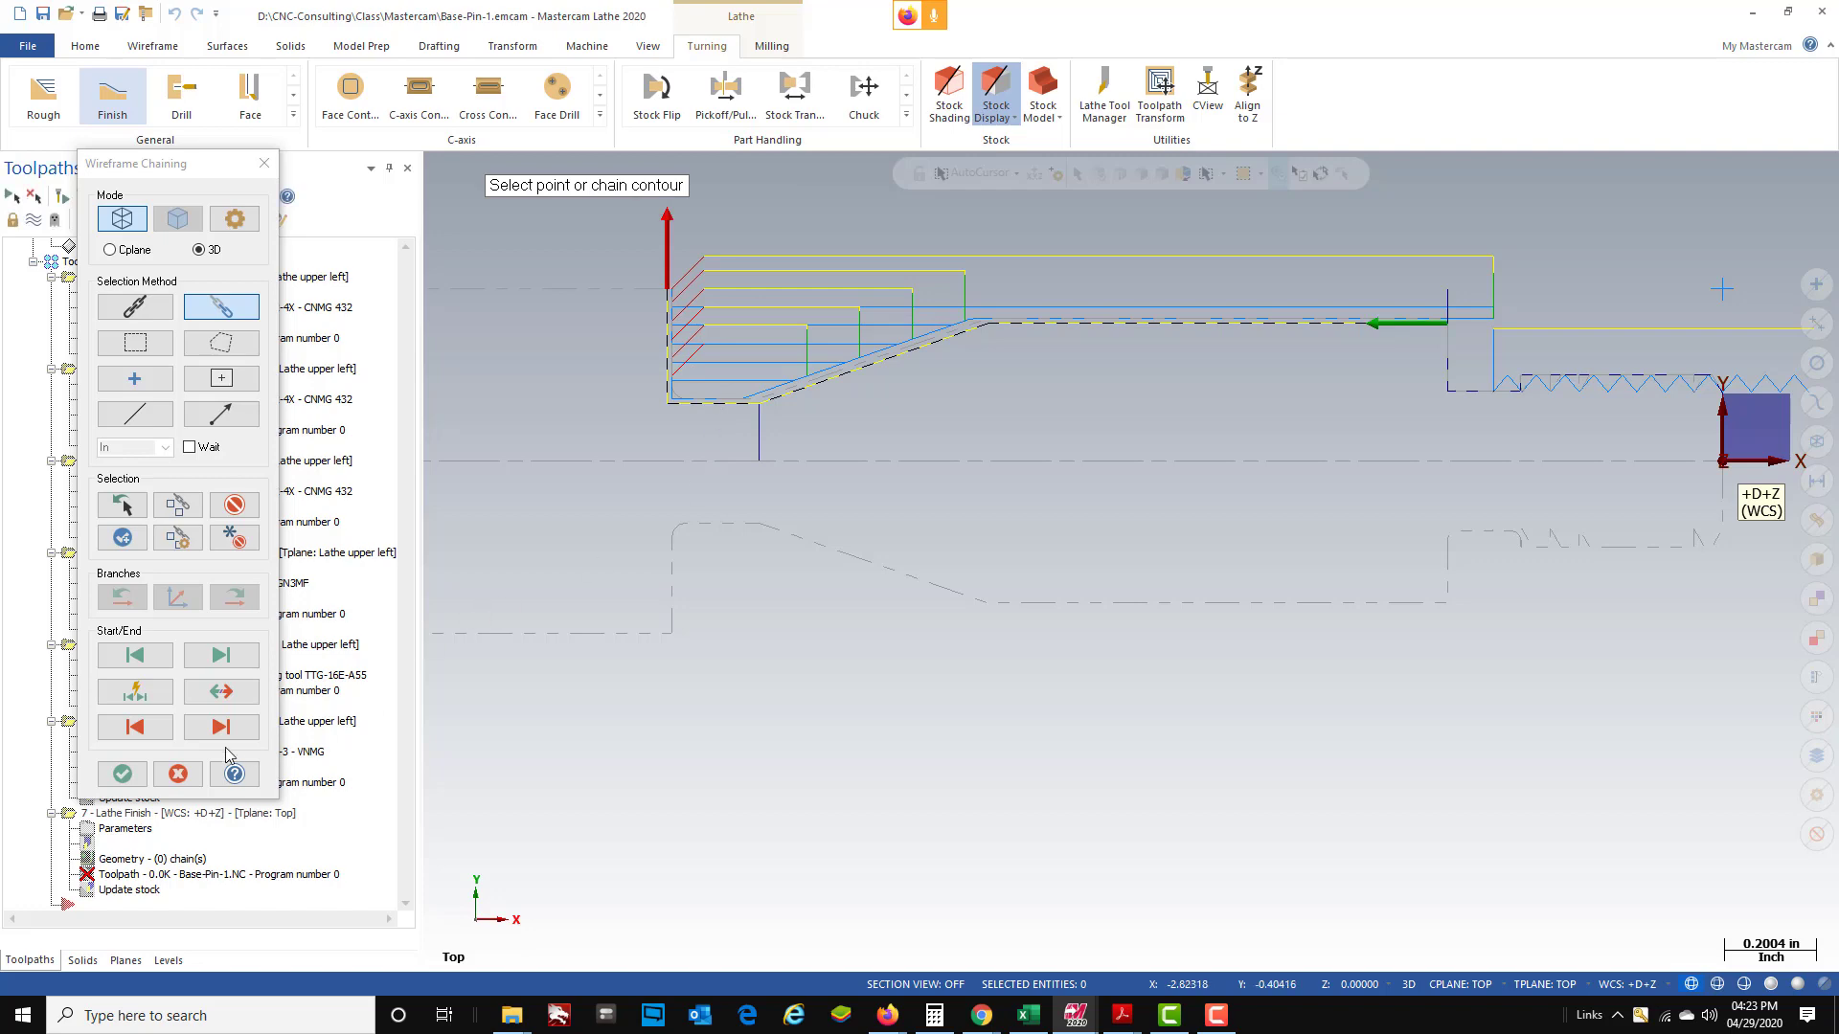
click(132, 776)
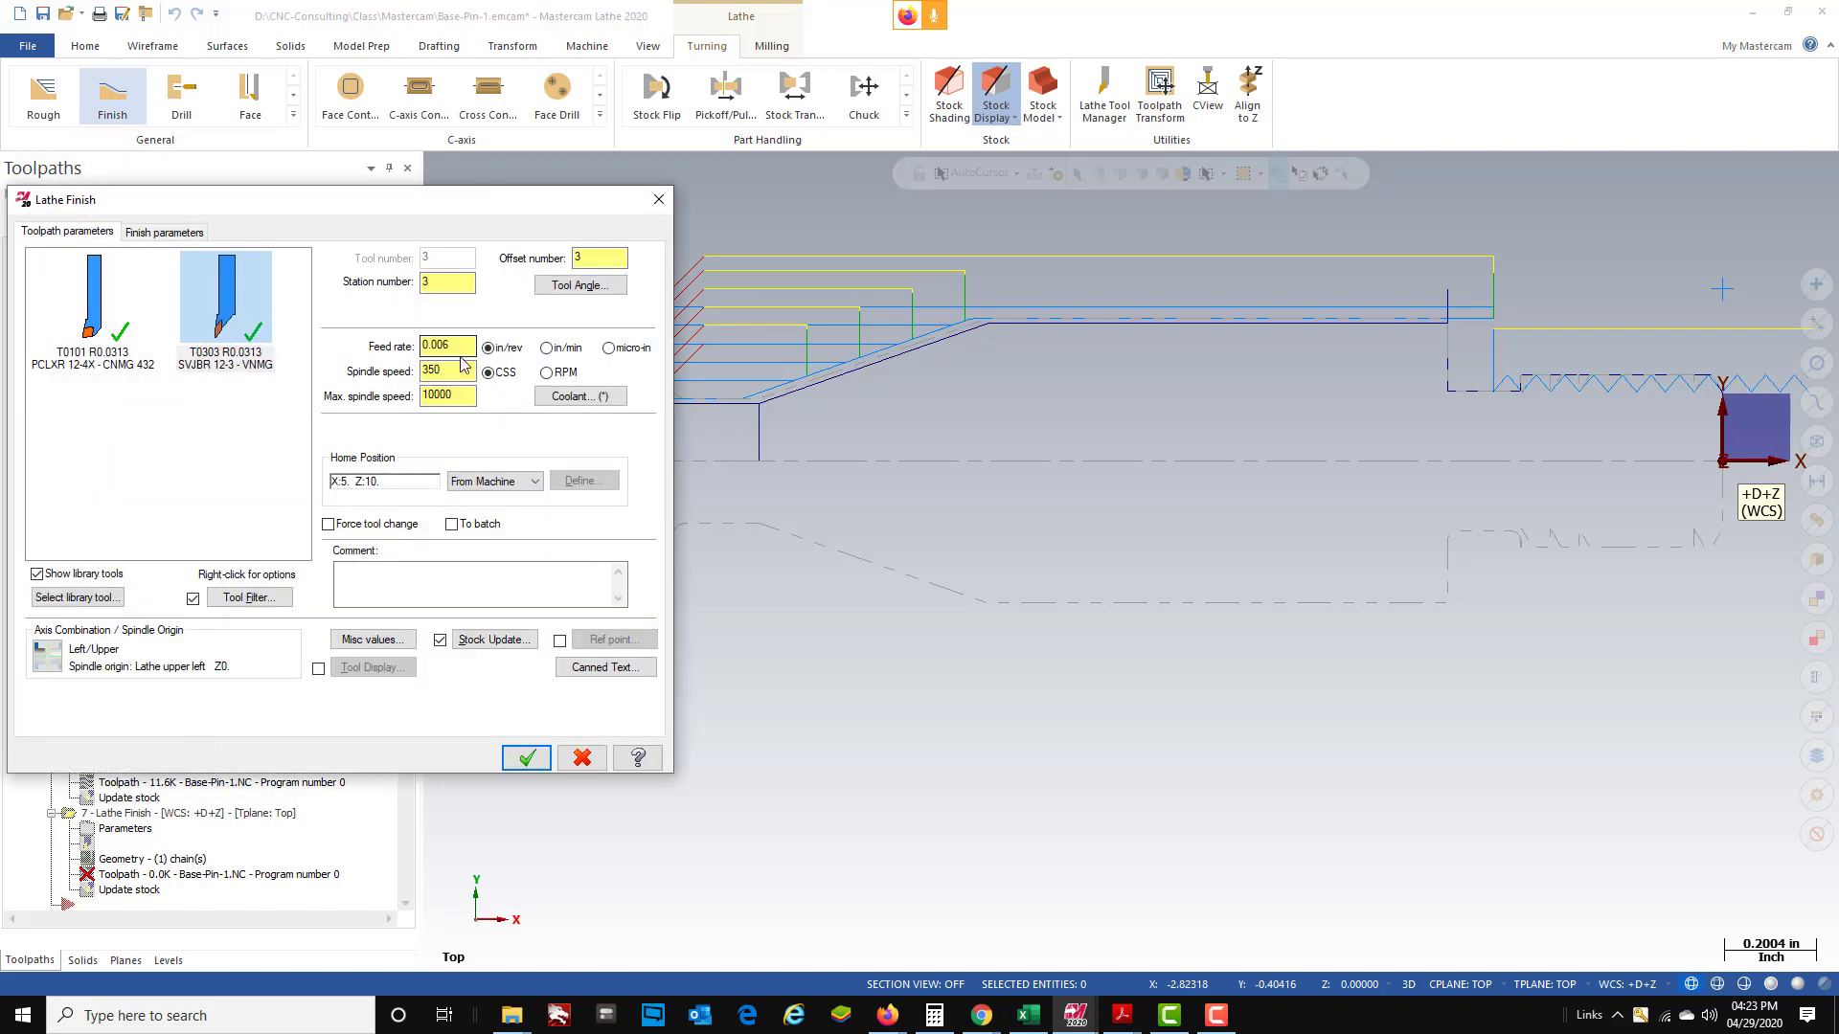
- Set the finish feed rate to 0.004 in/rev and go through the finish pass's lead-in and lead-out settings
text(.004)
key(Tab)
click(190, 236)
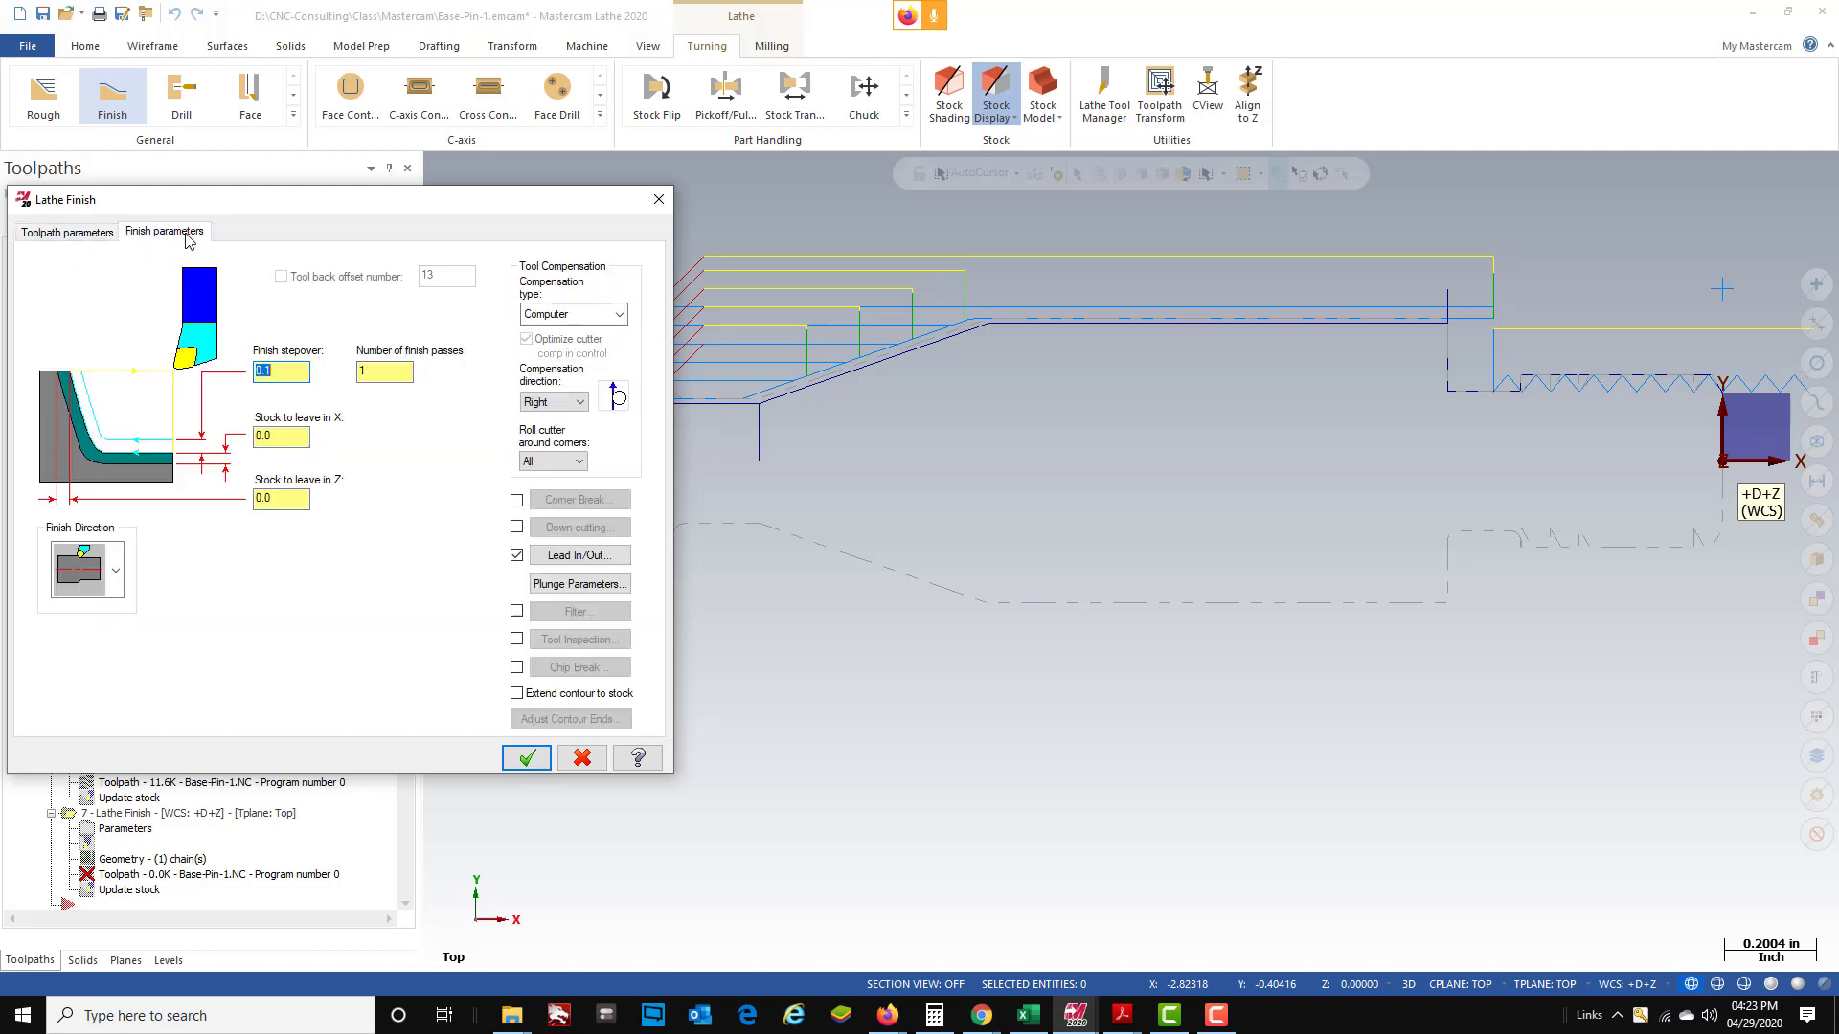
click(579, 555)
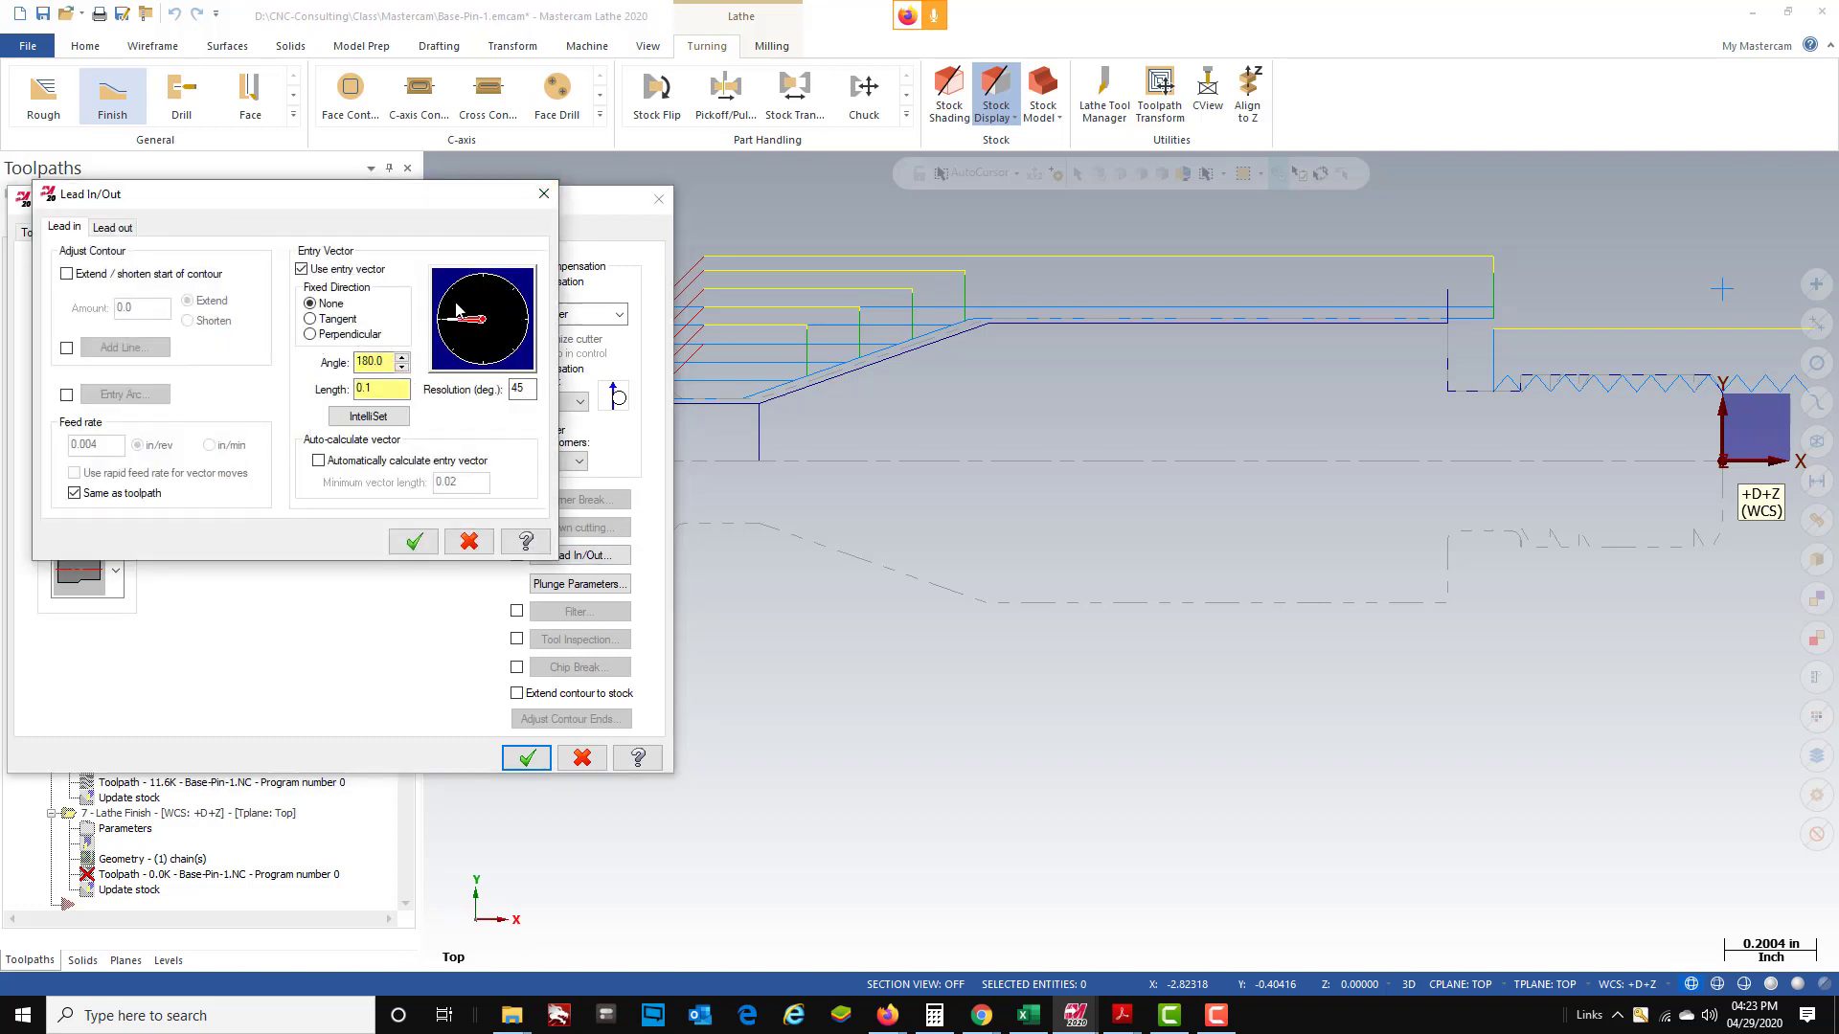
click(117, 227)
click(414, 542)
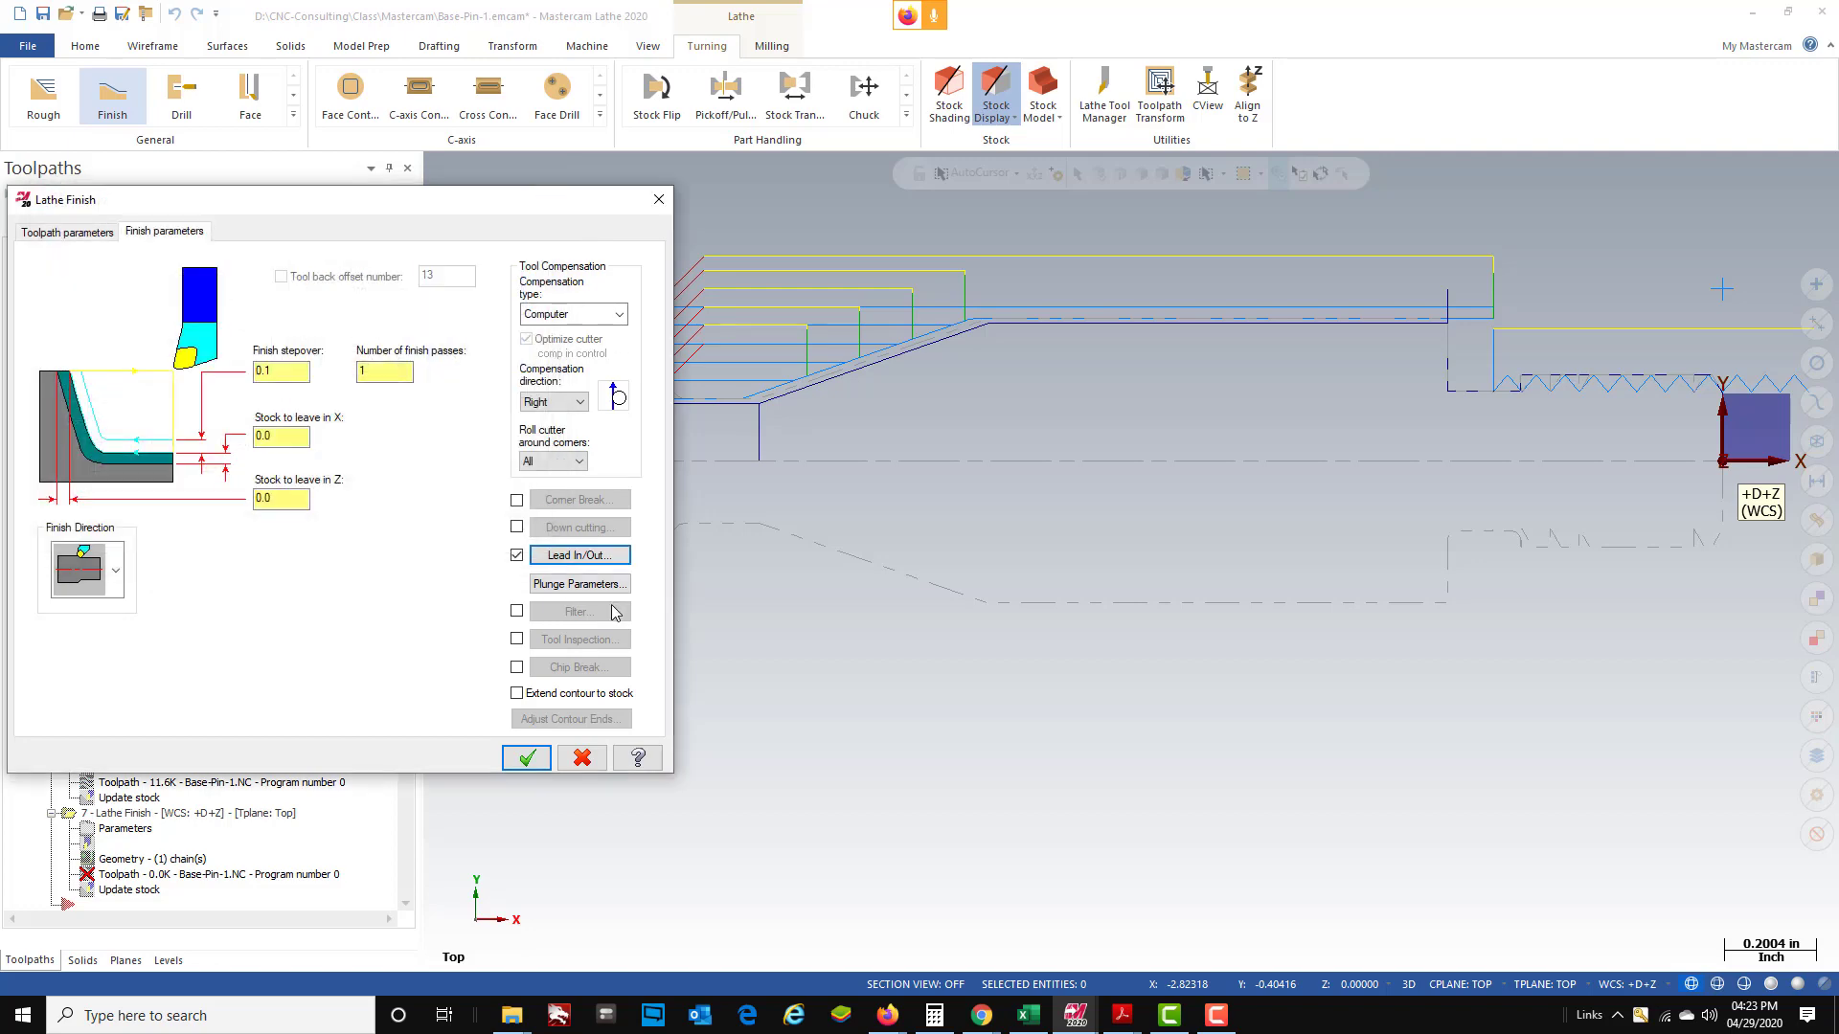
- Allow plunge cutting with the second plunge option for the finish pass and generate the Lathe Finish toolpath
click(577, 585)
click(188, 340)
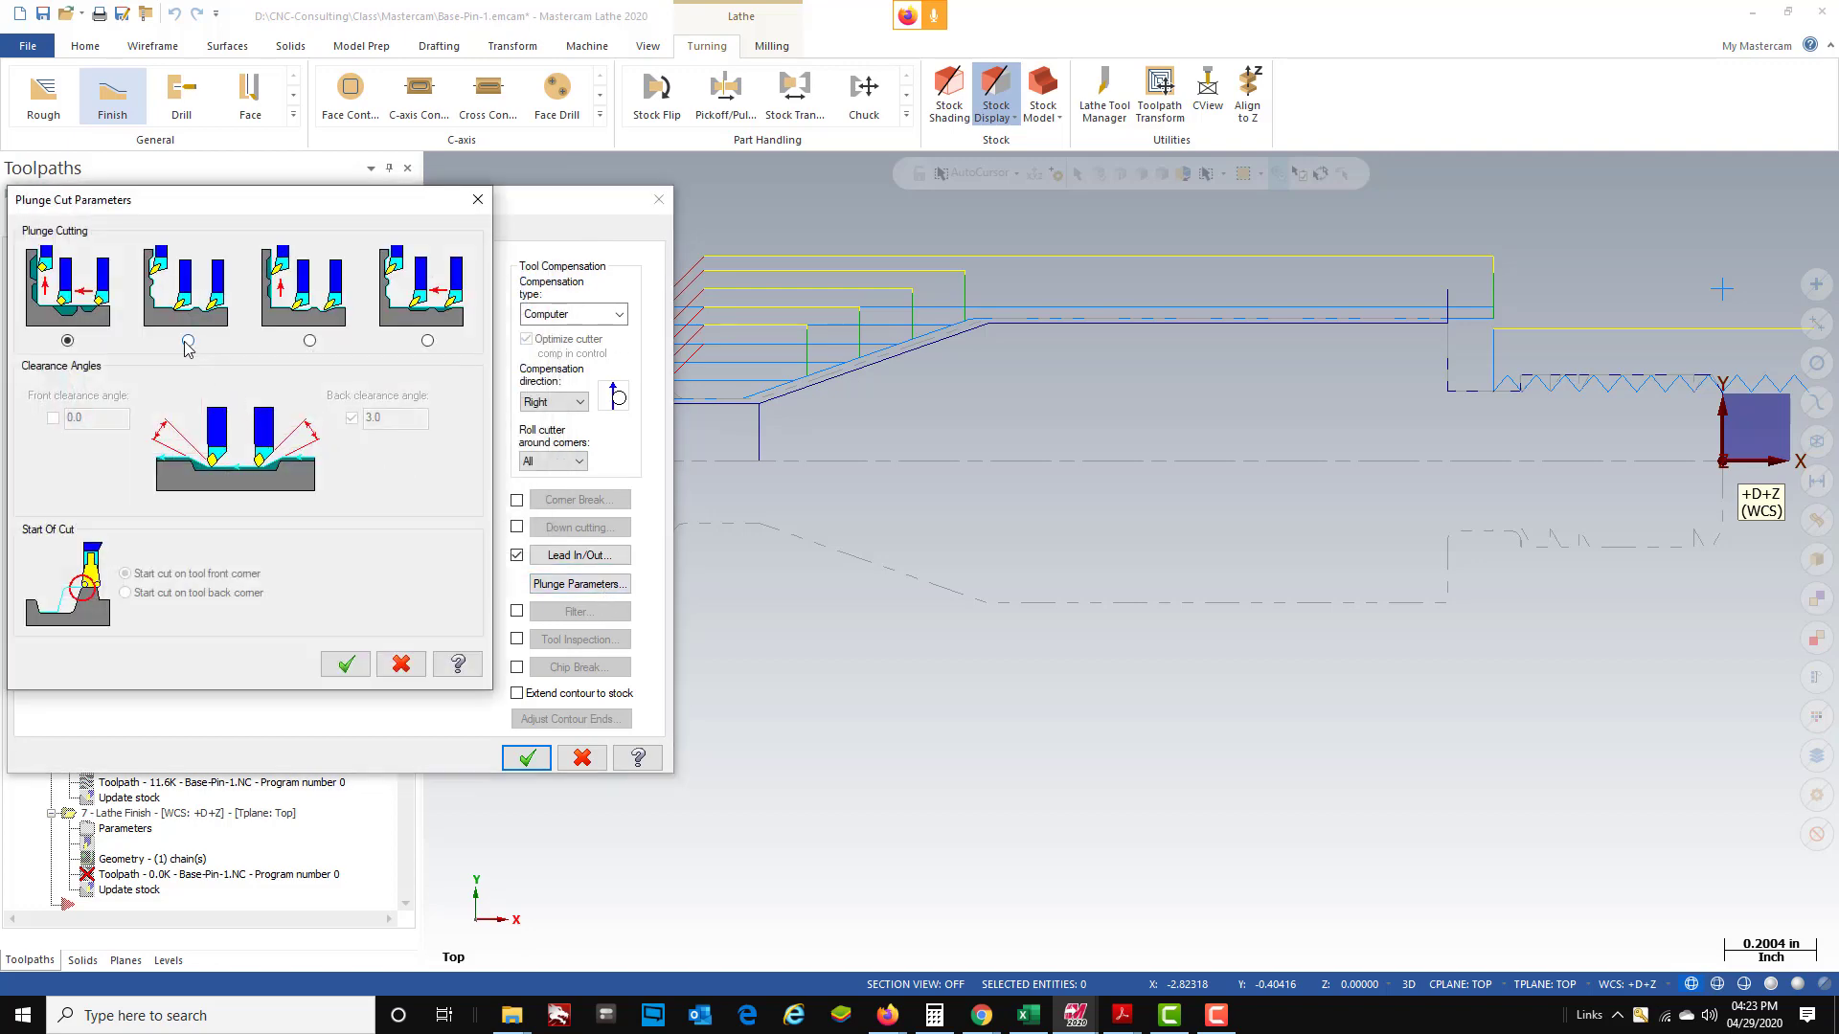
click(345, 666)
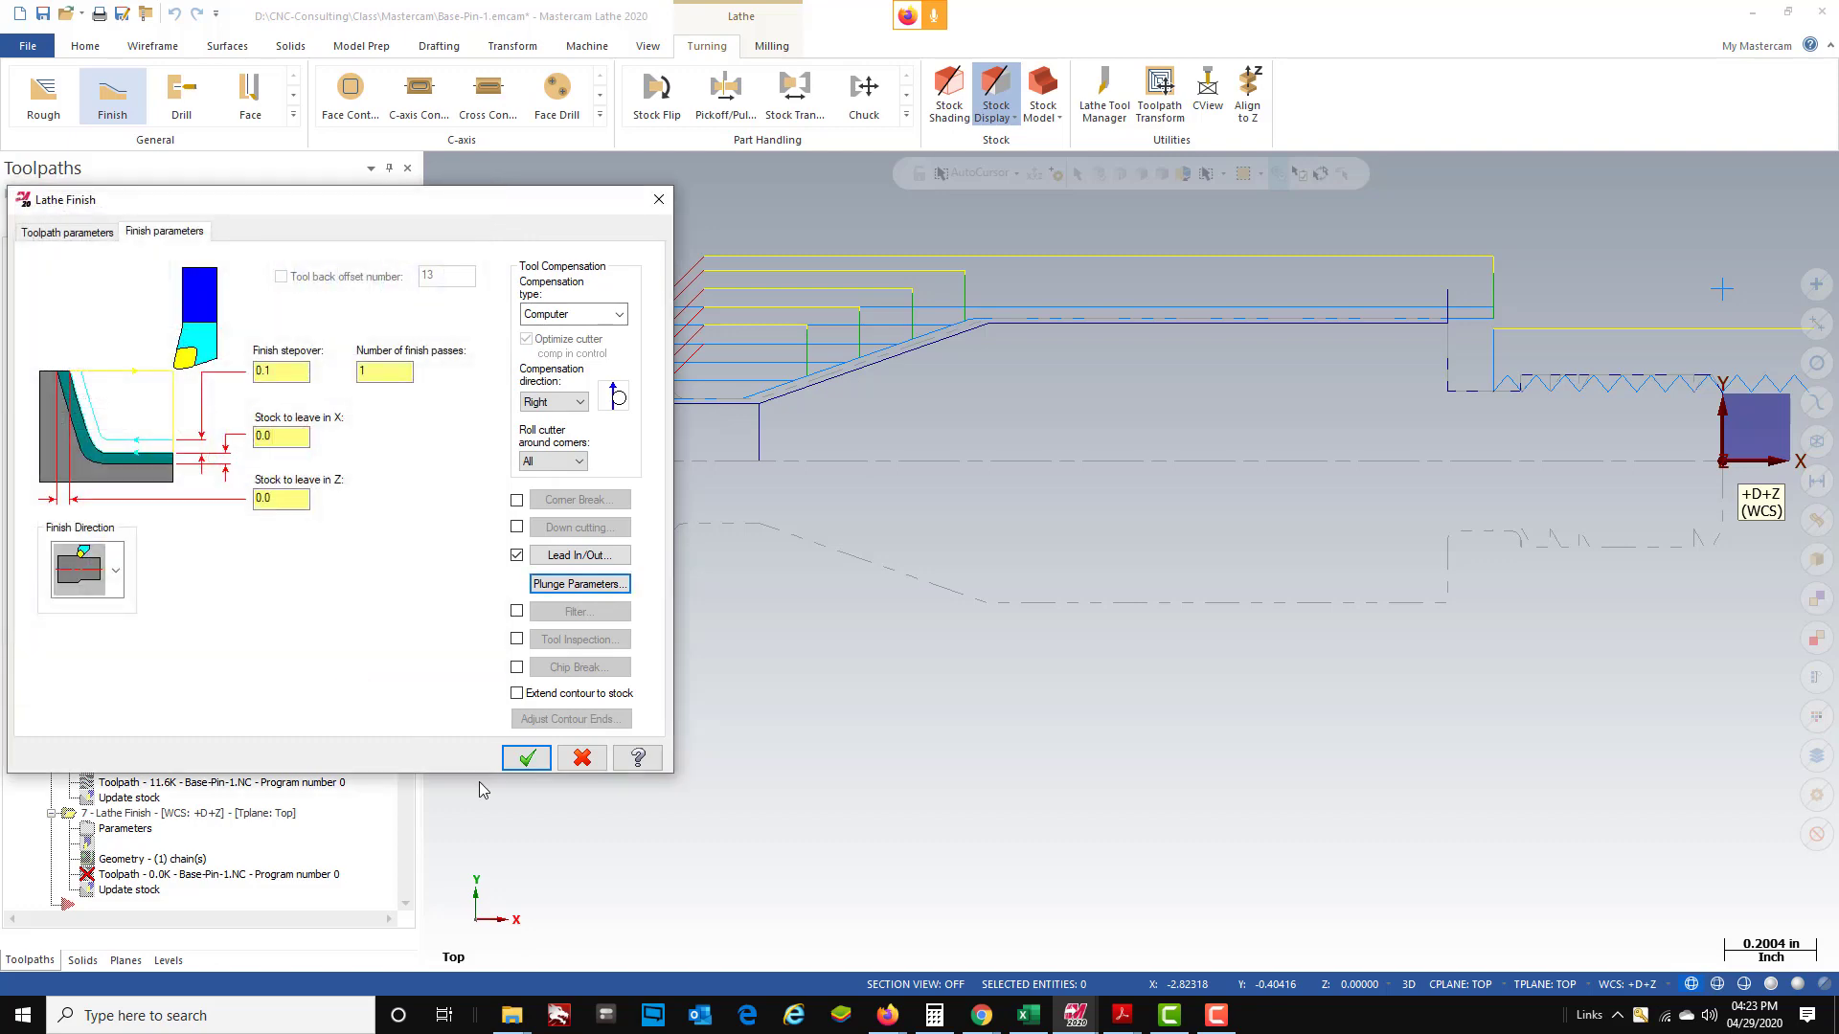
click(528, 759)
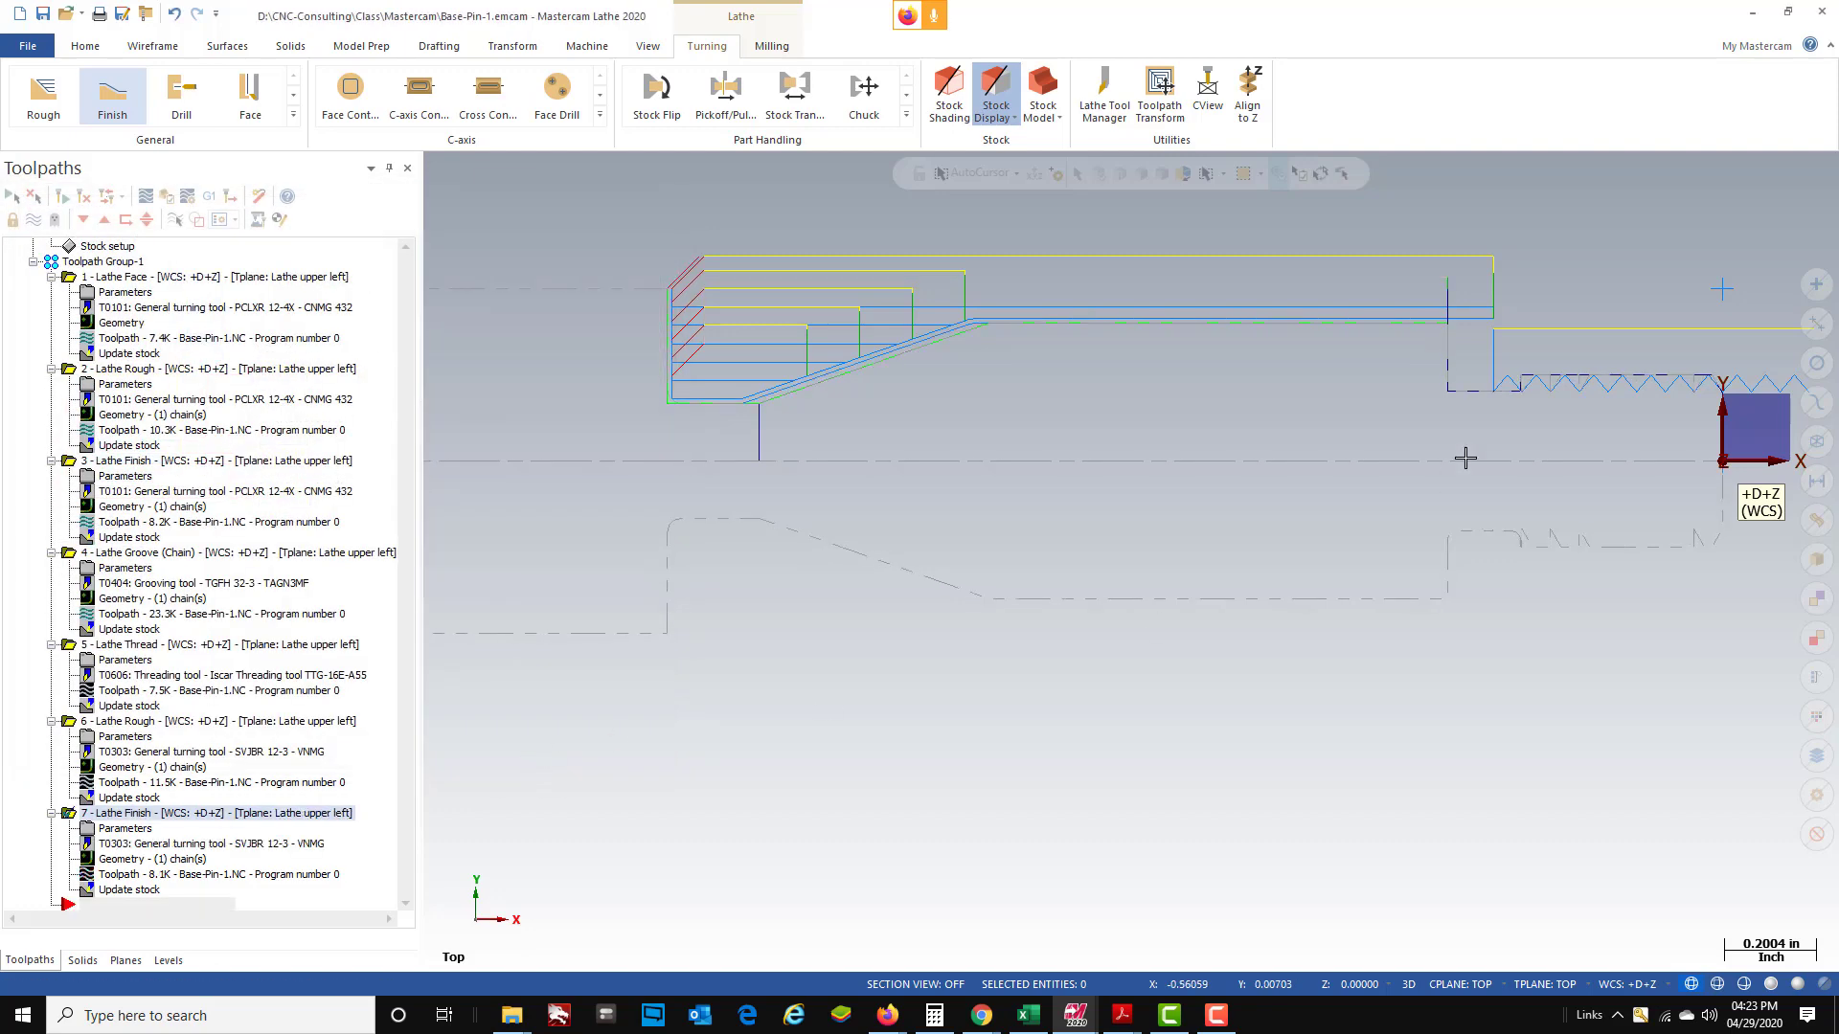
- Start a Lathe Cutoff toolpath and pick the small end of the back taper as the cutoff boundary point
scroll(1362, 461, down, 1)
scroll(1361, 462, up, 3)
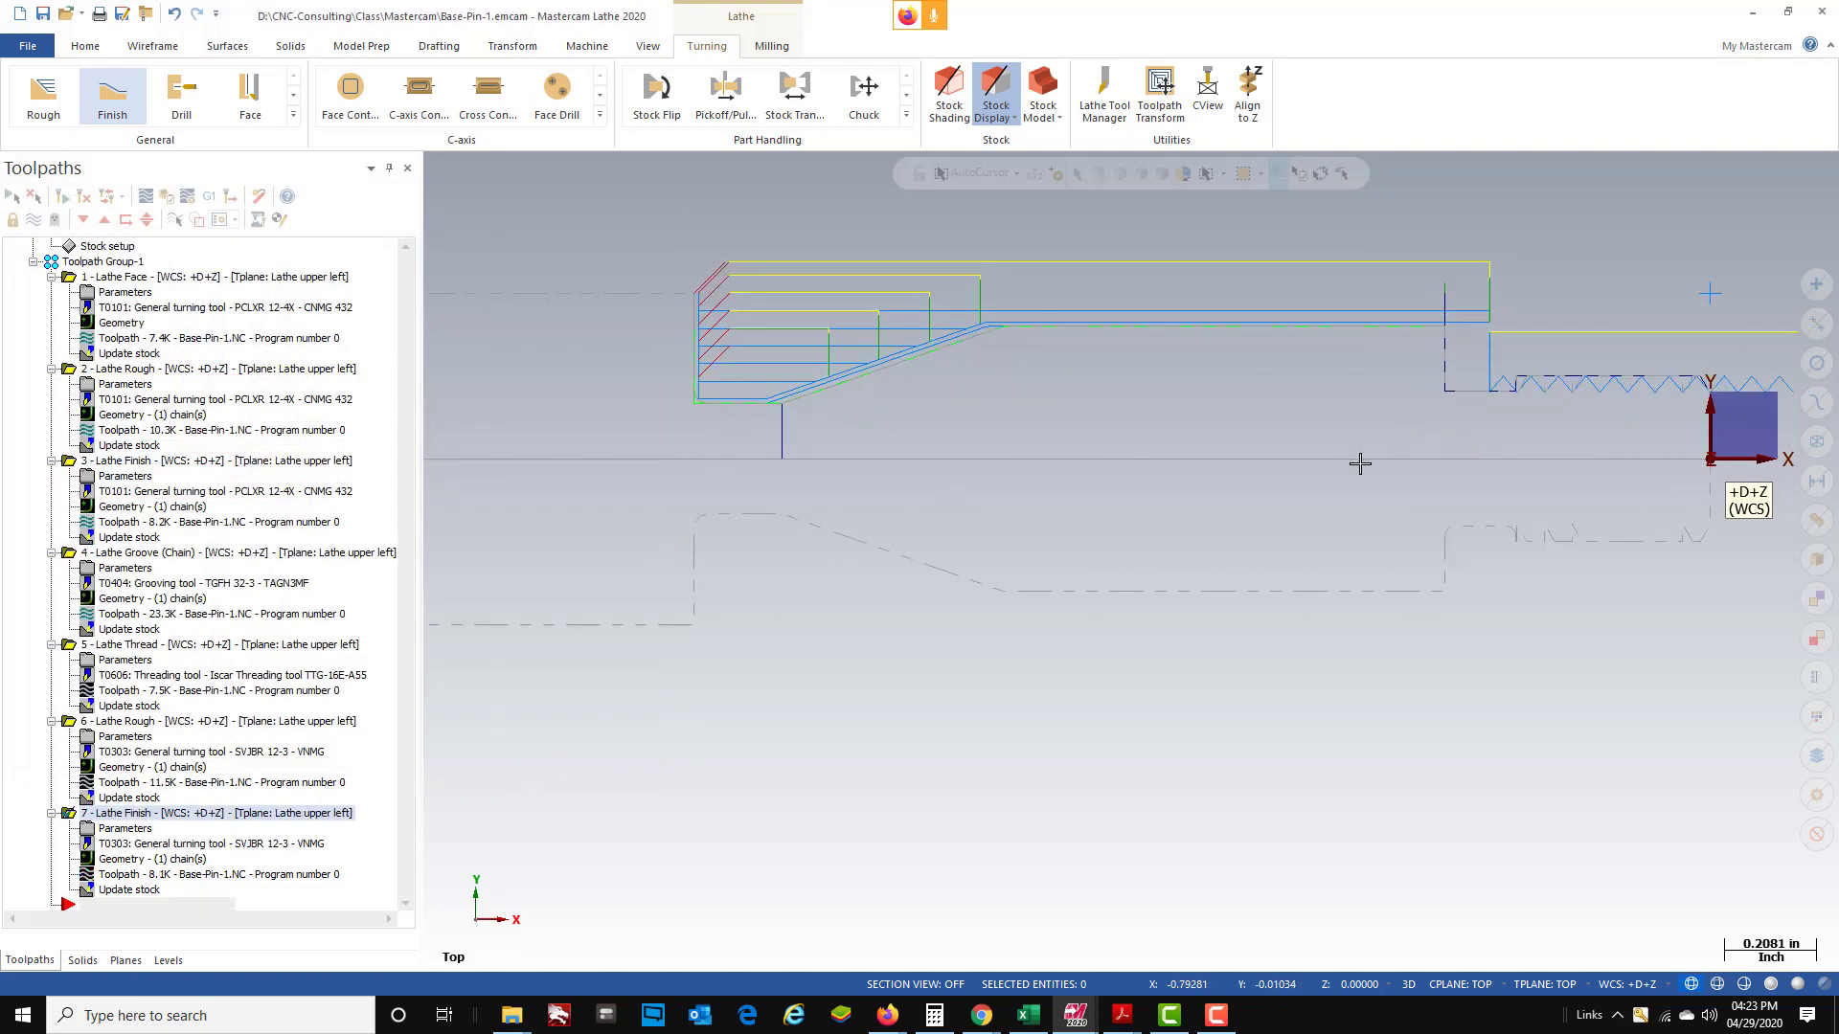
scroll(1095, 518, down, 3)
scroll(1117, 522, up, 1)
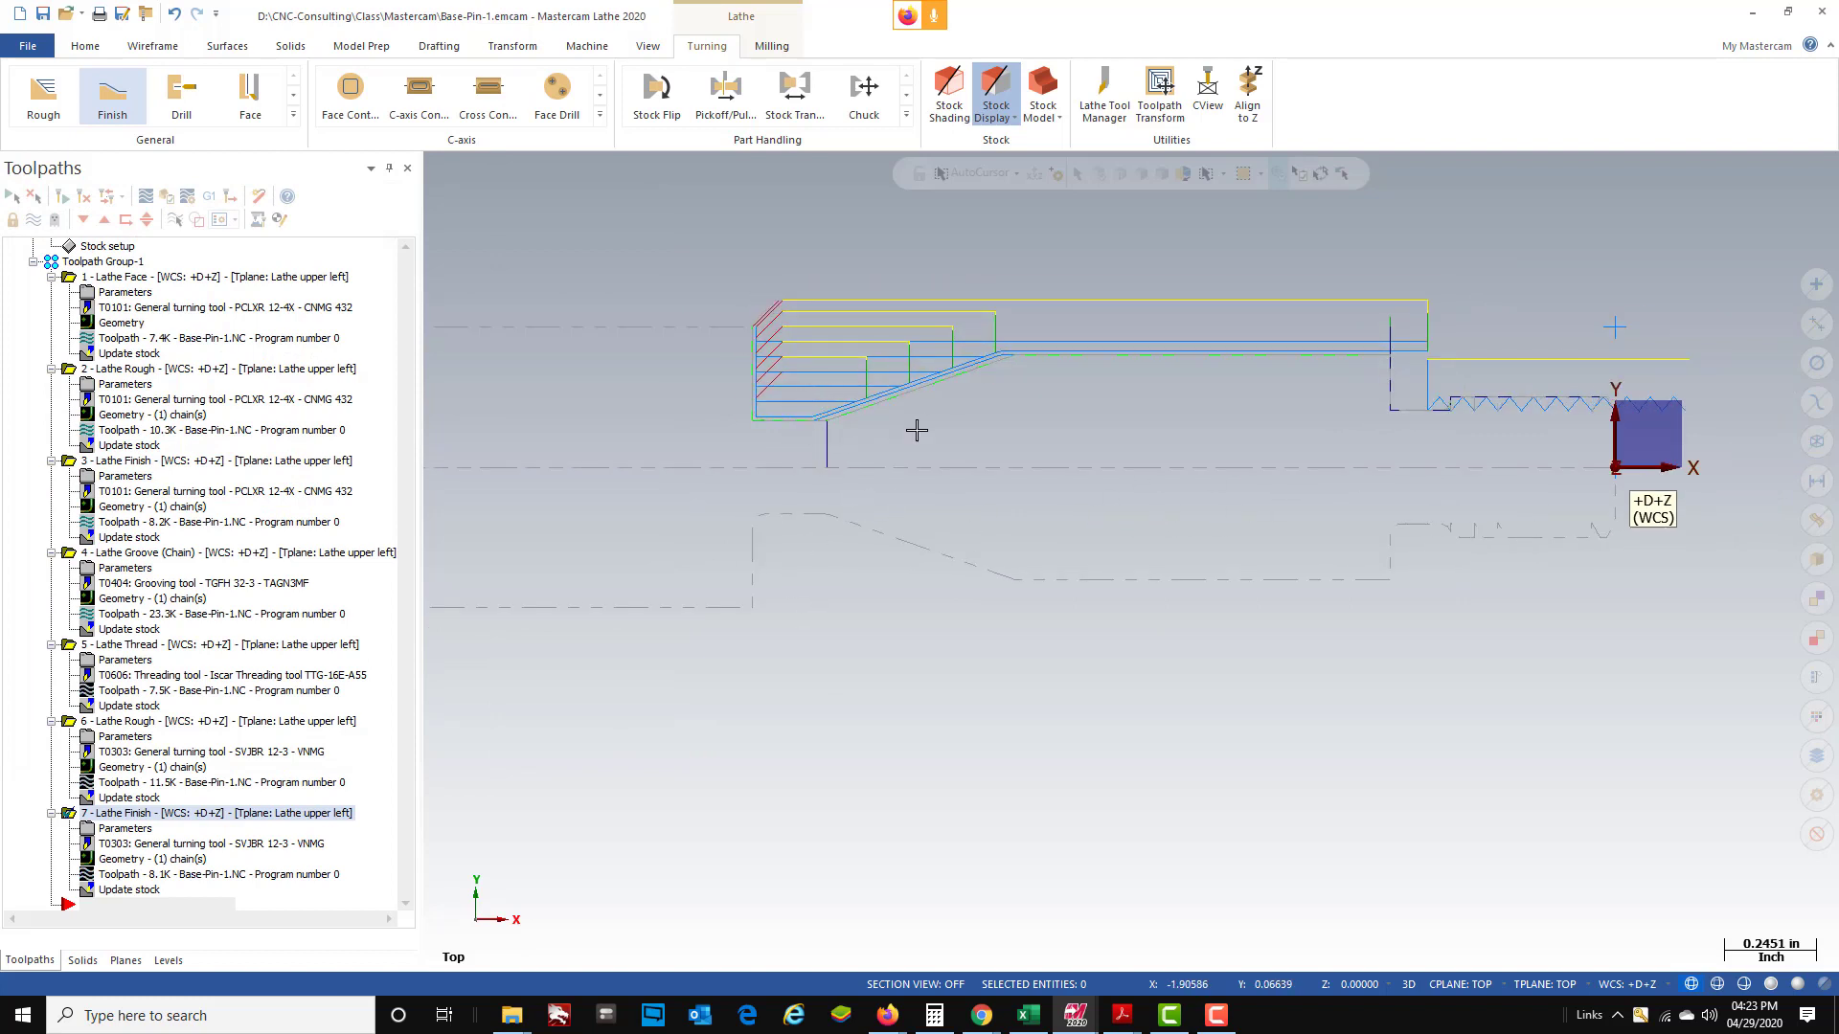
click(293, 116)
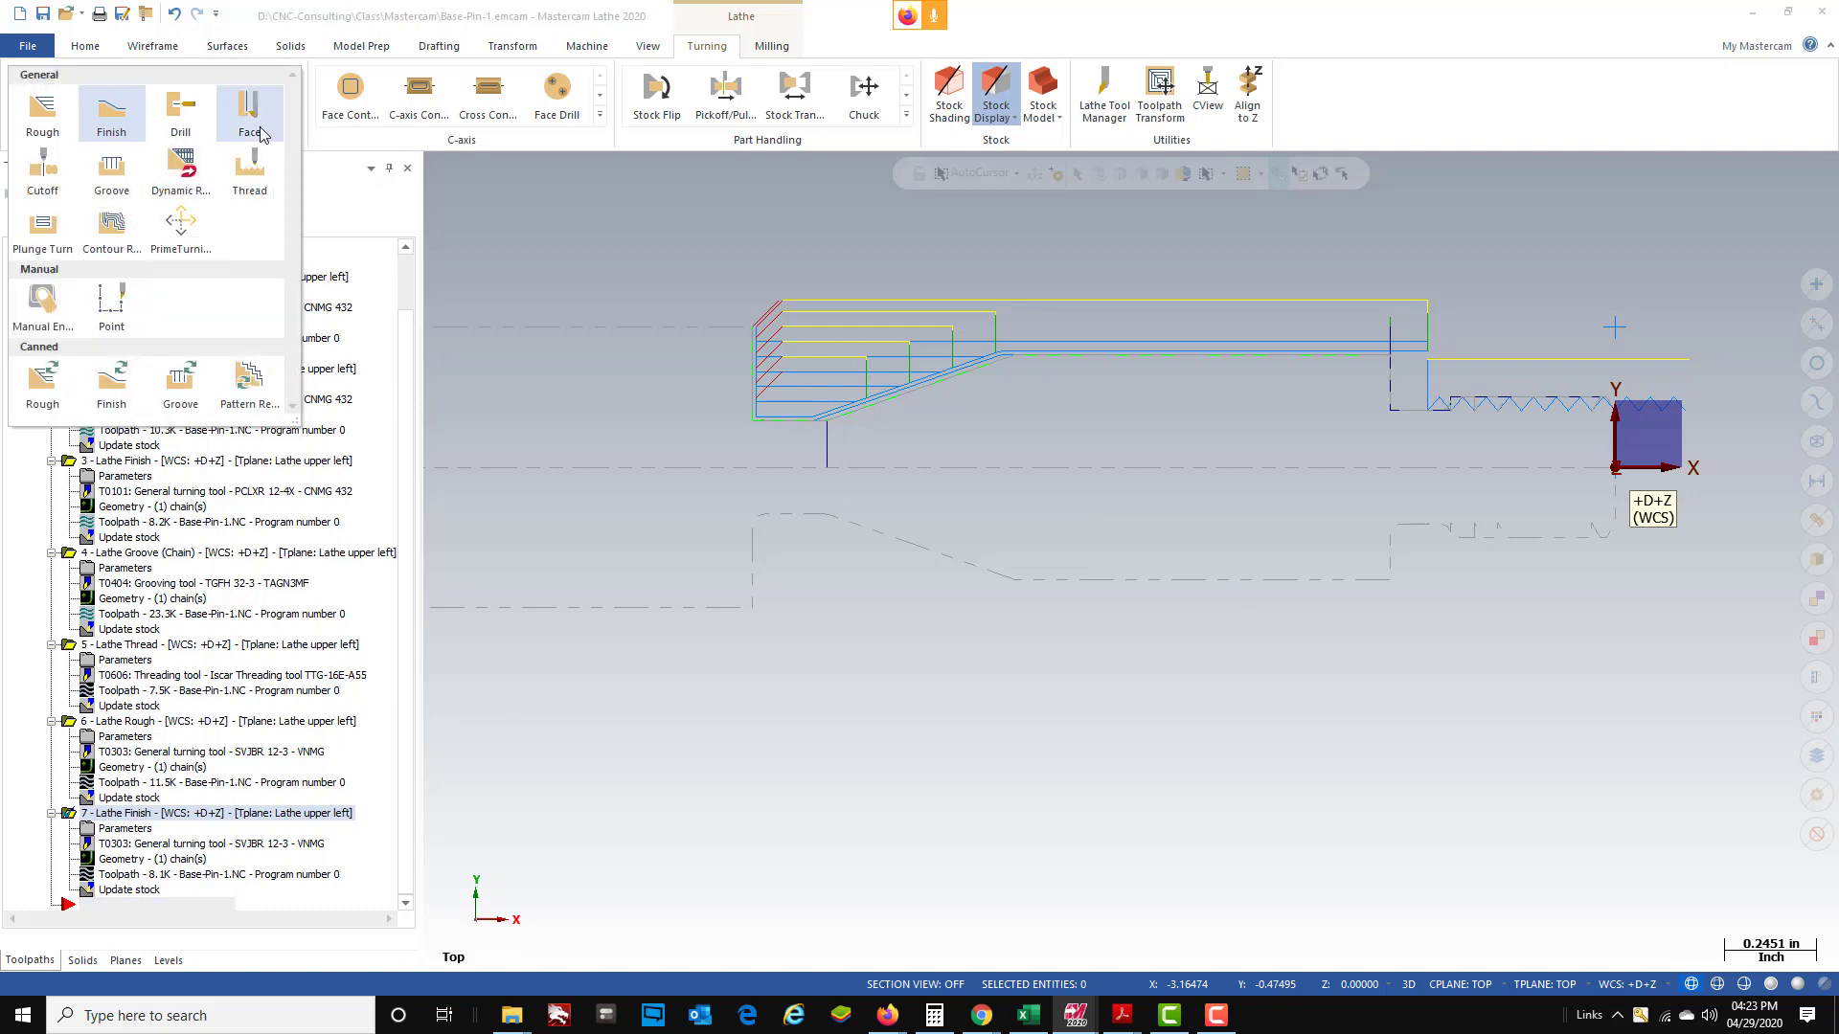
click(44, 173)
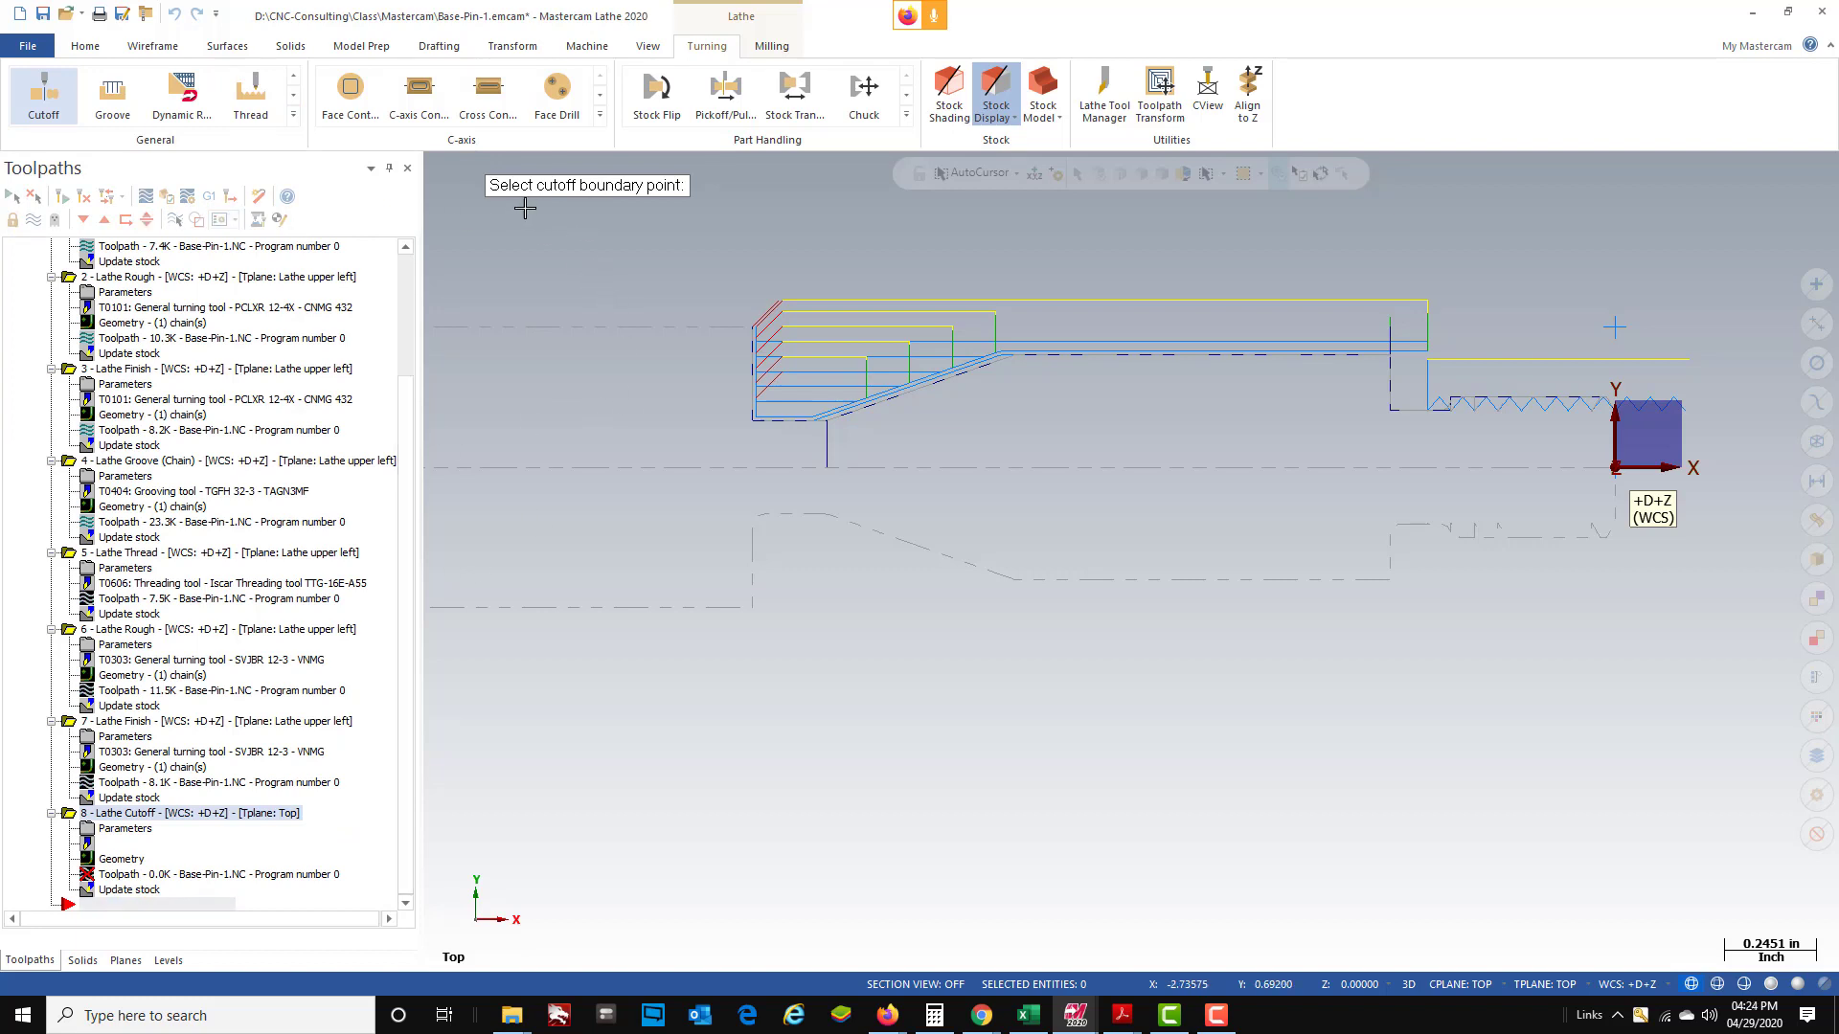
scroll(762, 468, up, 4)
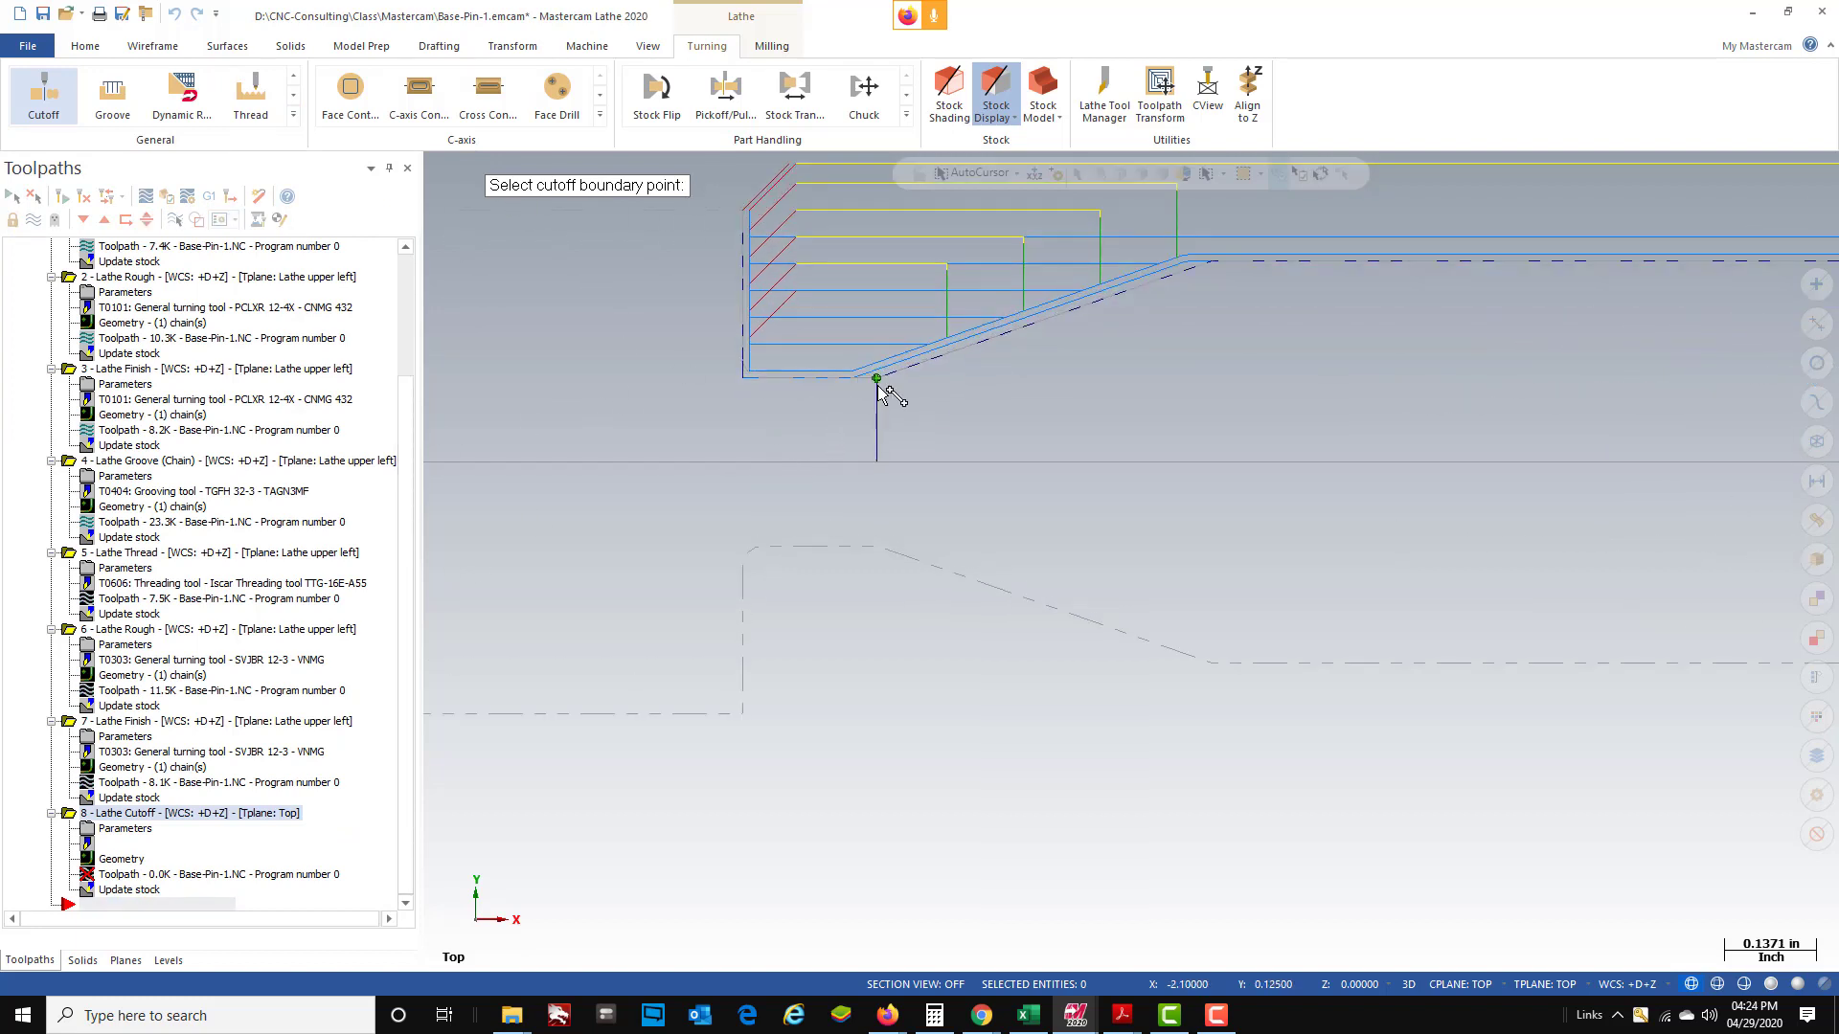
click(877, 381)
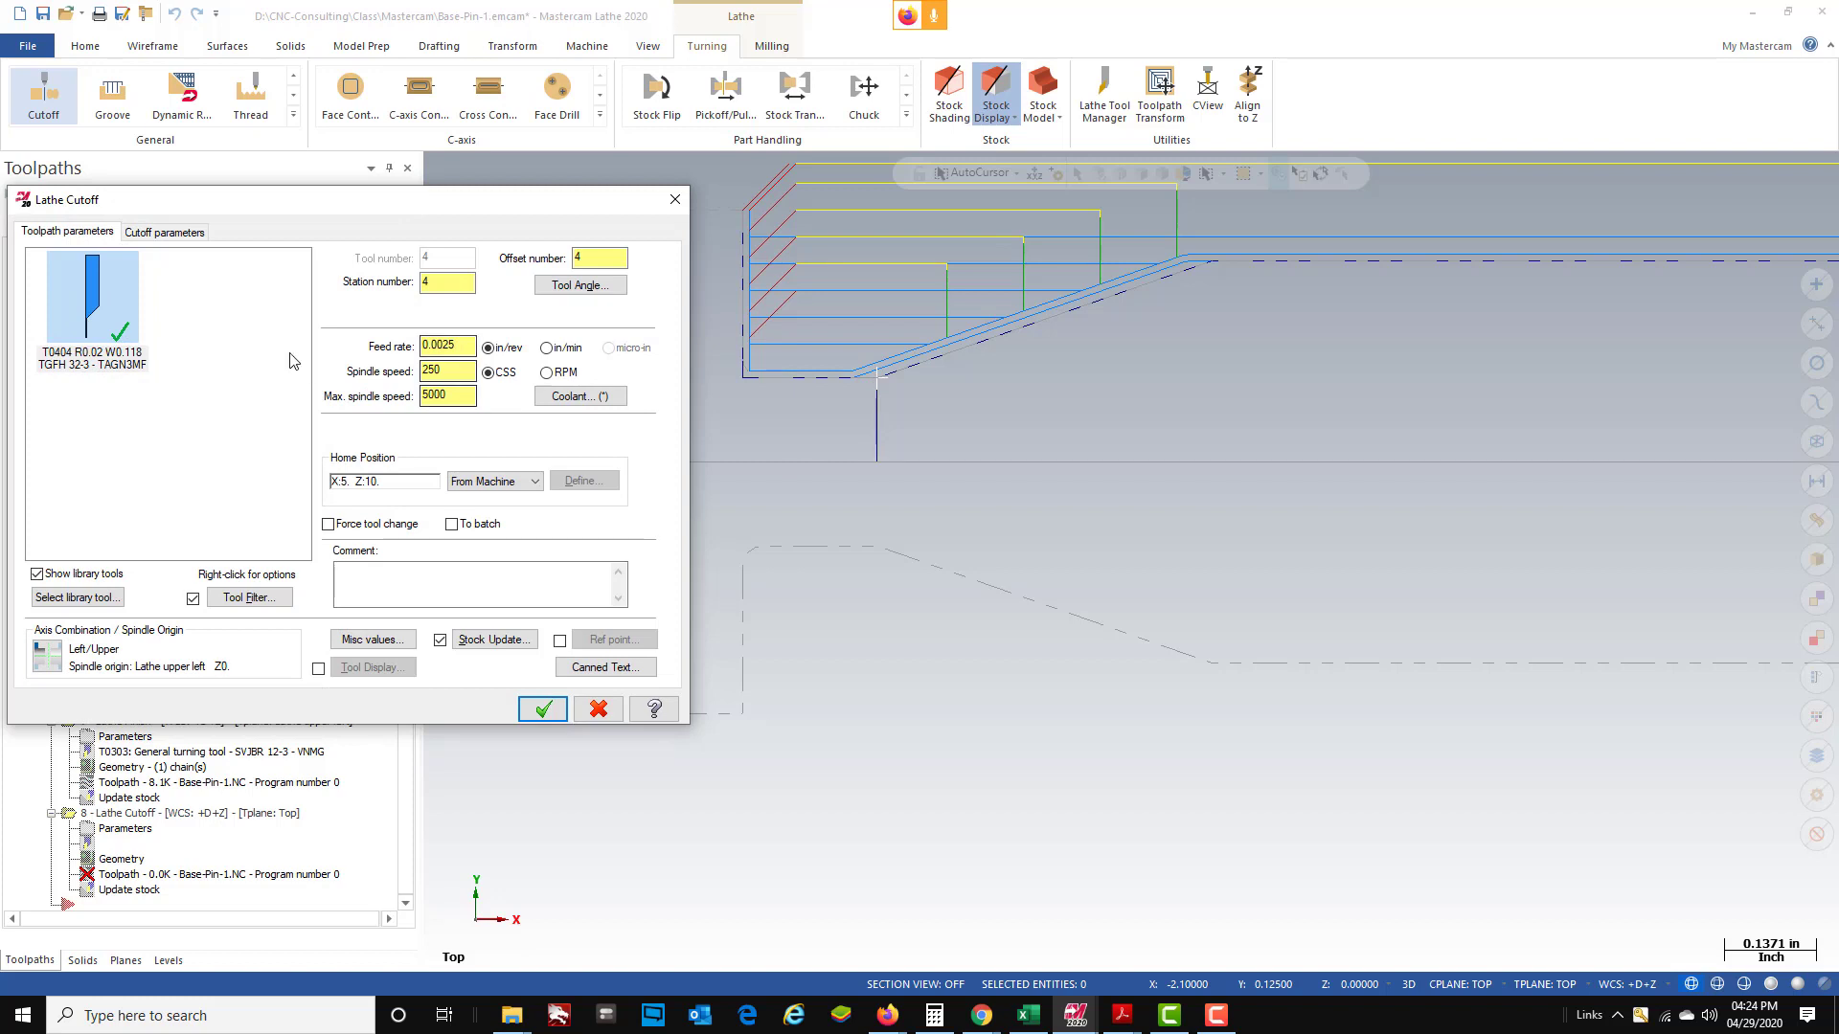
- Go through the cutoff parameters and generate the Lathe Cutoff toolpath with grooving tool T0404 and the existing settings
click(140, 235)
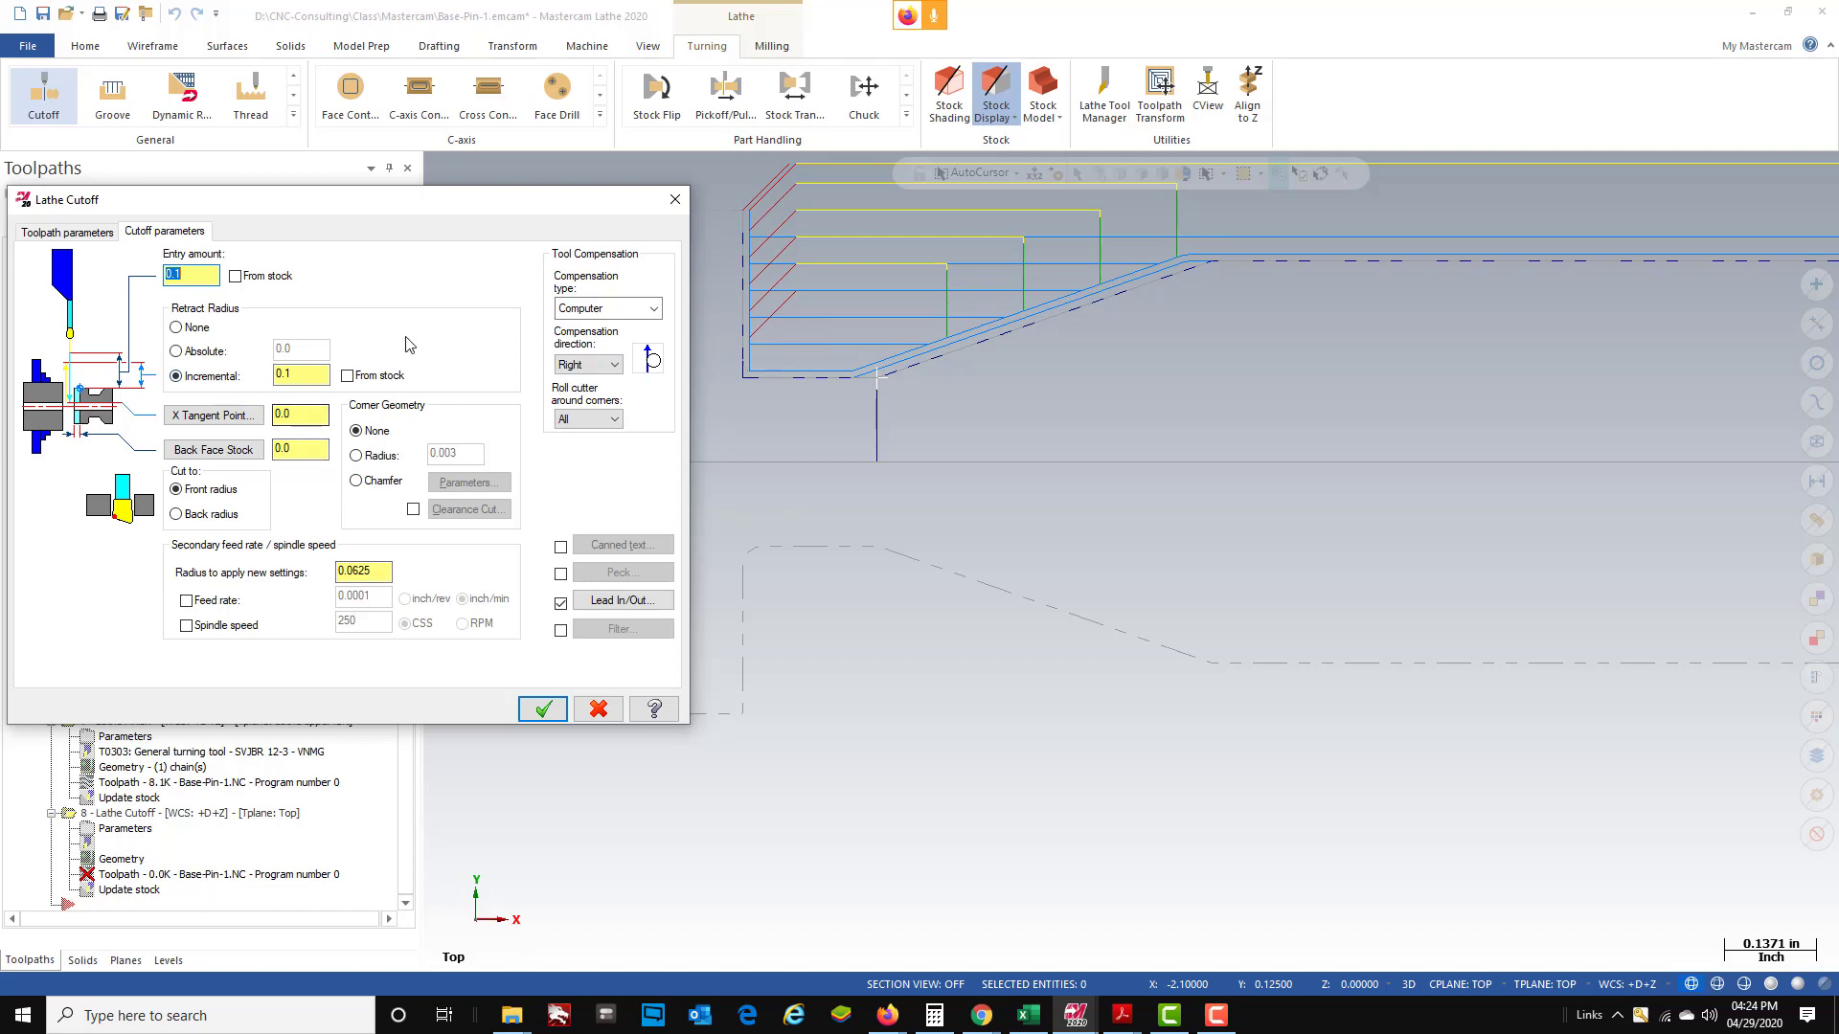
click(545, 710)
scroll(934, 513, down, 3)
scroll(882, 548, down, 1)
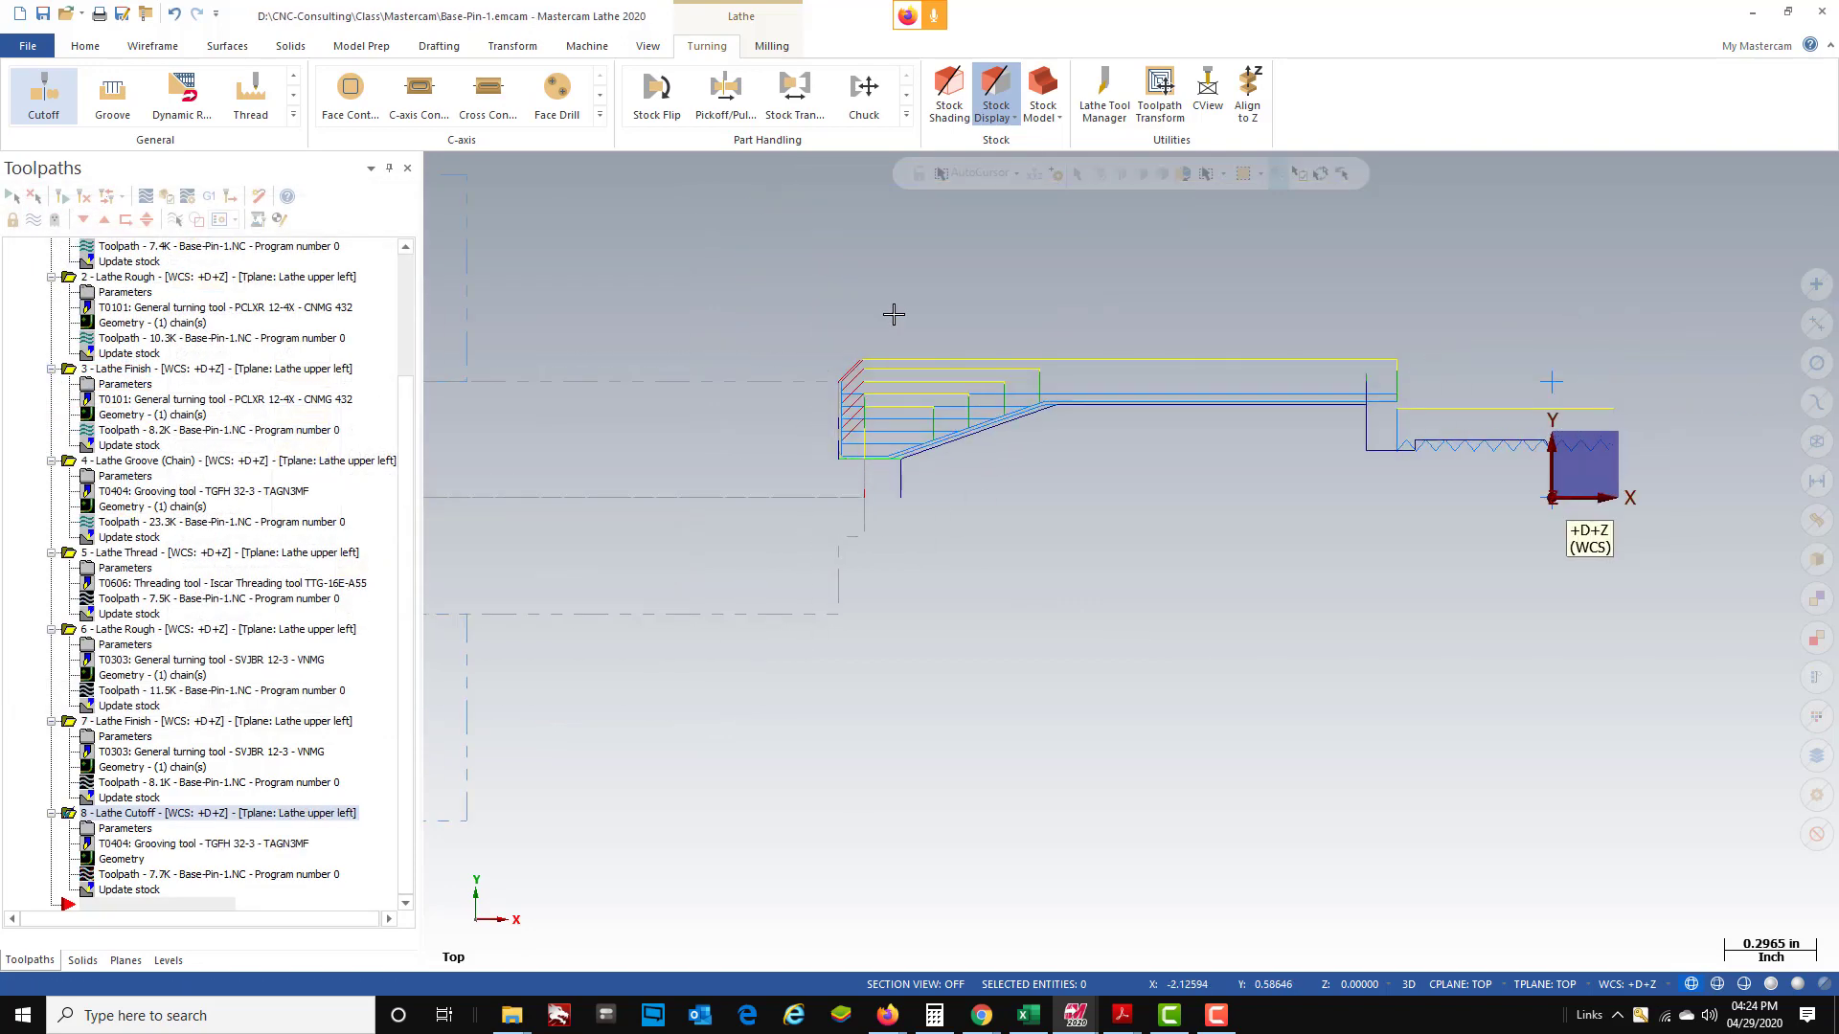
scroll(796, 595, down, 1)
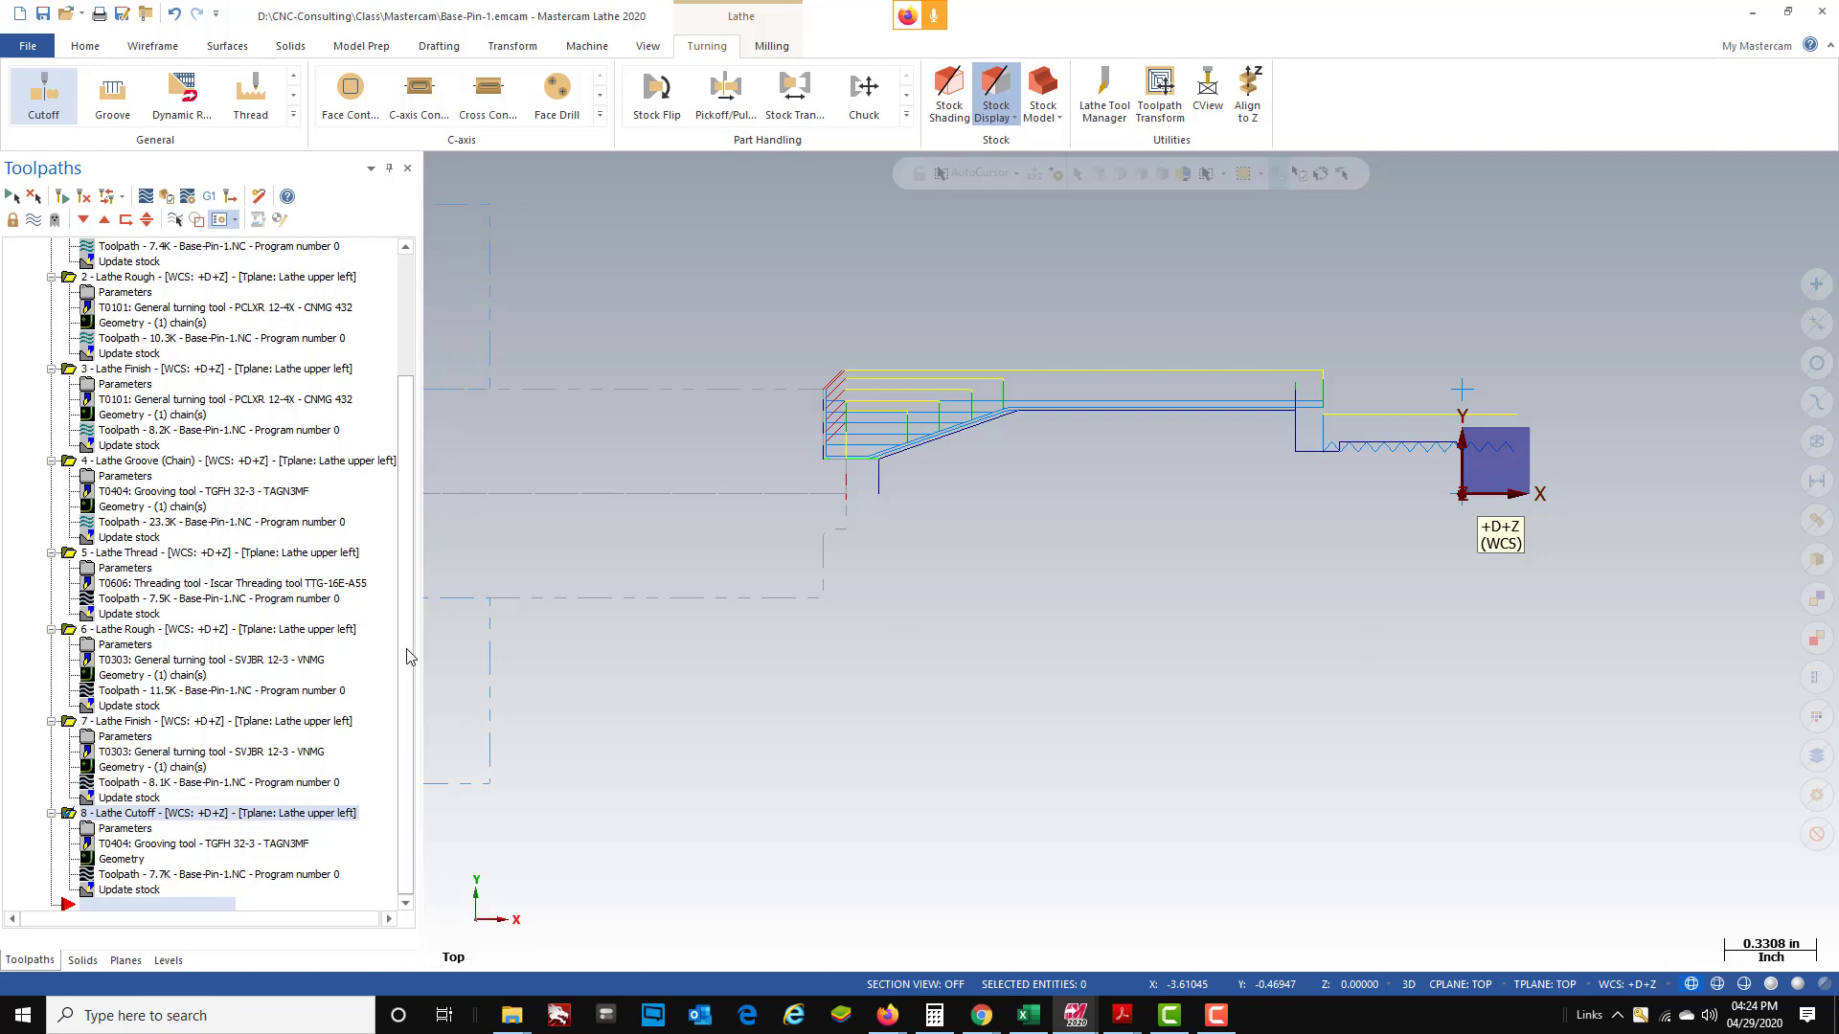
- Select all operations in Toolpath Group-1 and display all of their toolpaths
drag(407, 632, 419, 492)
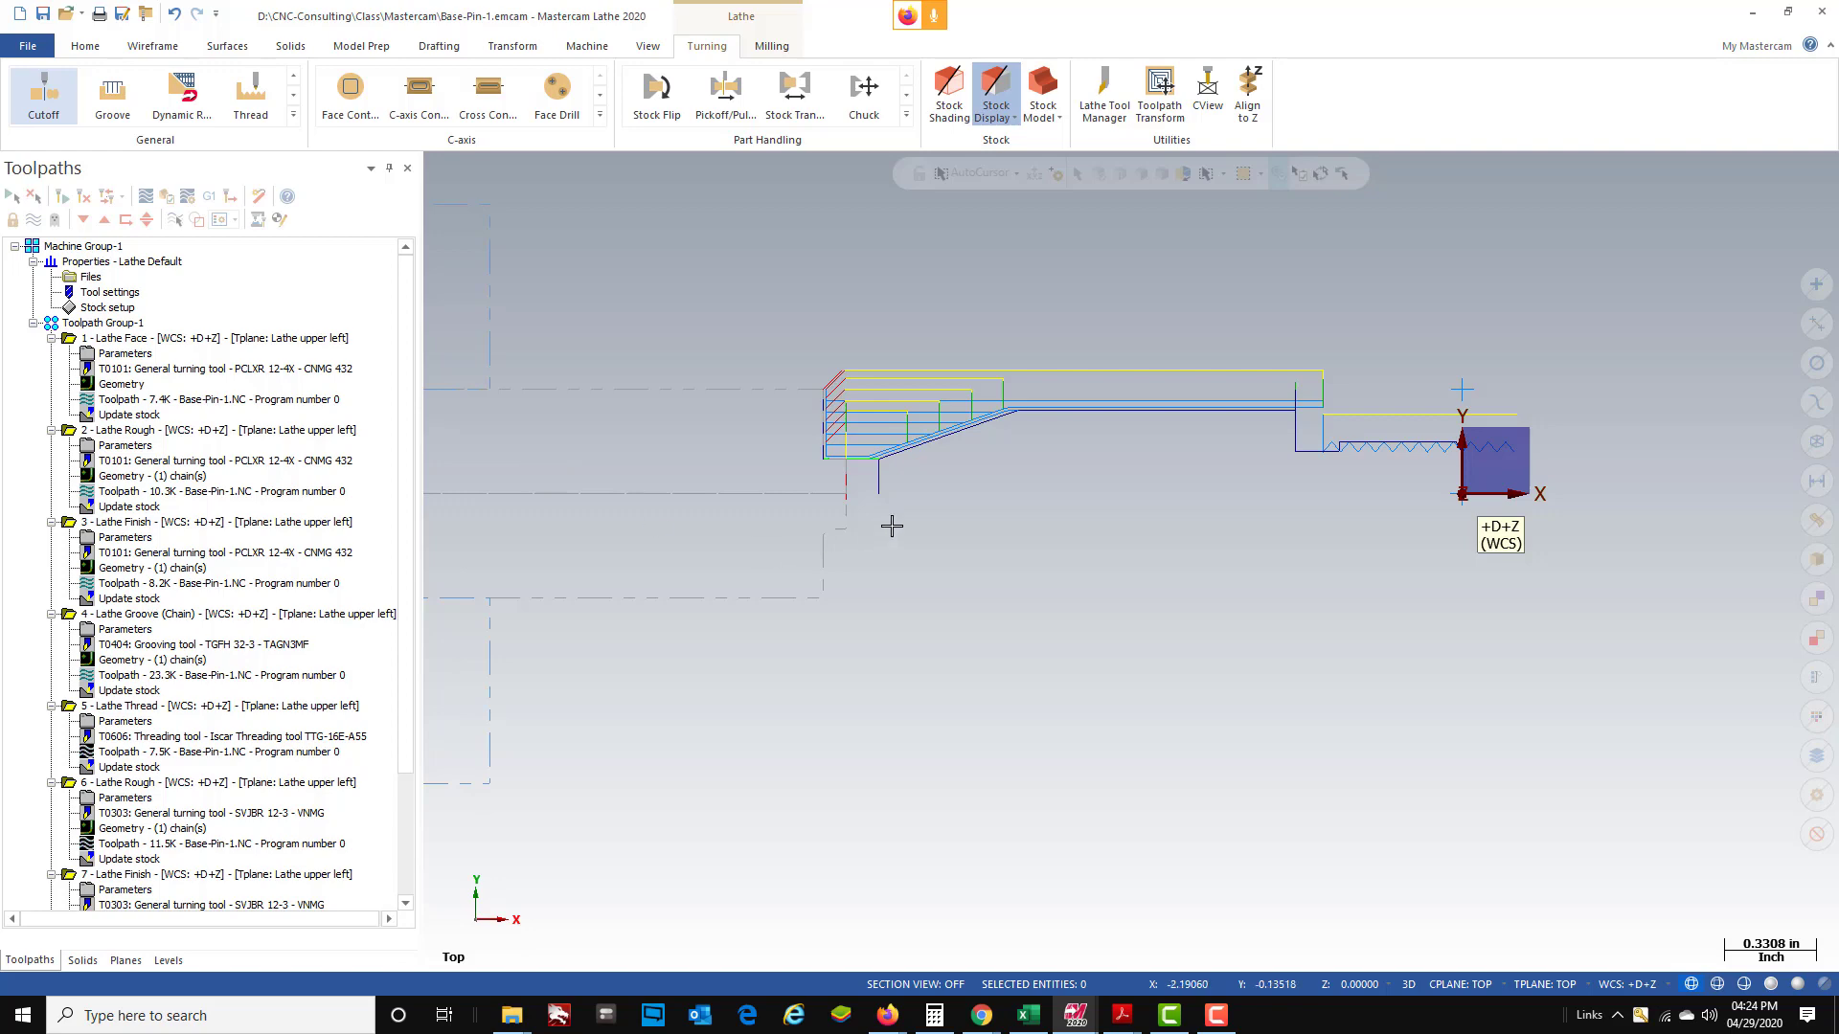
click(51, 325)
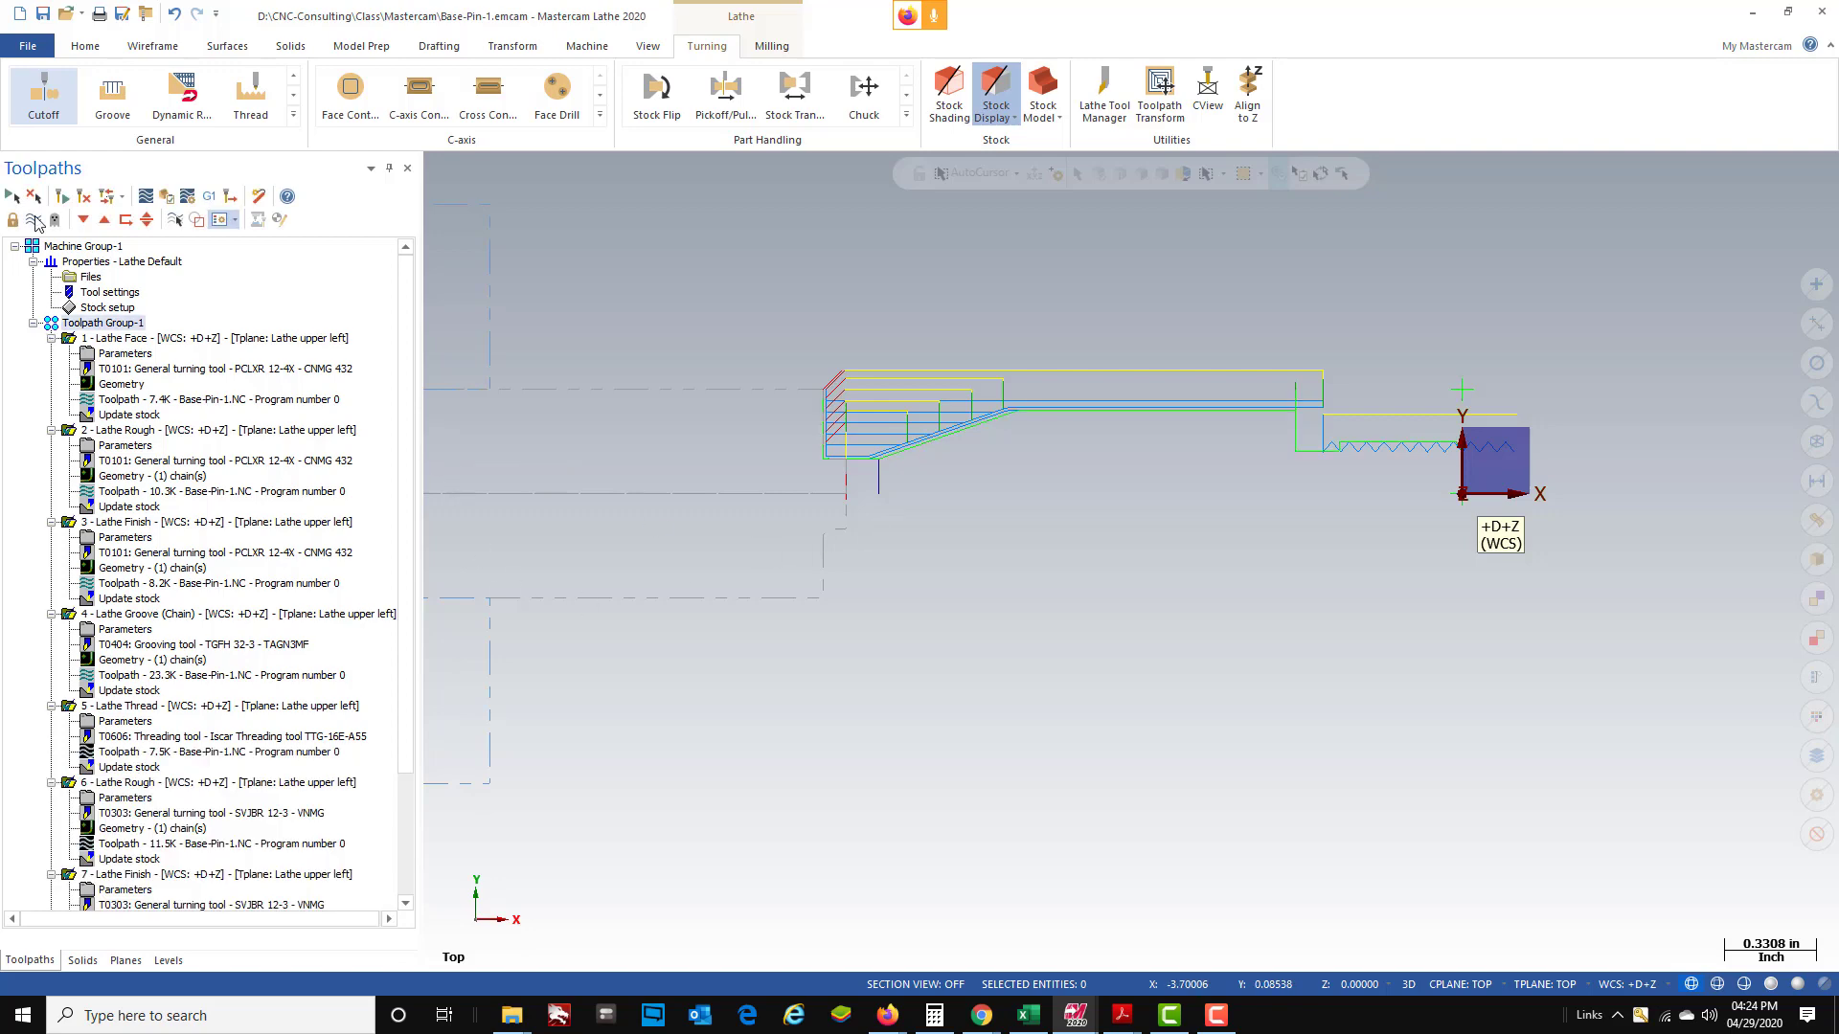
click(34, 219)
click(33, 220)
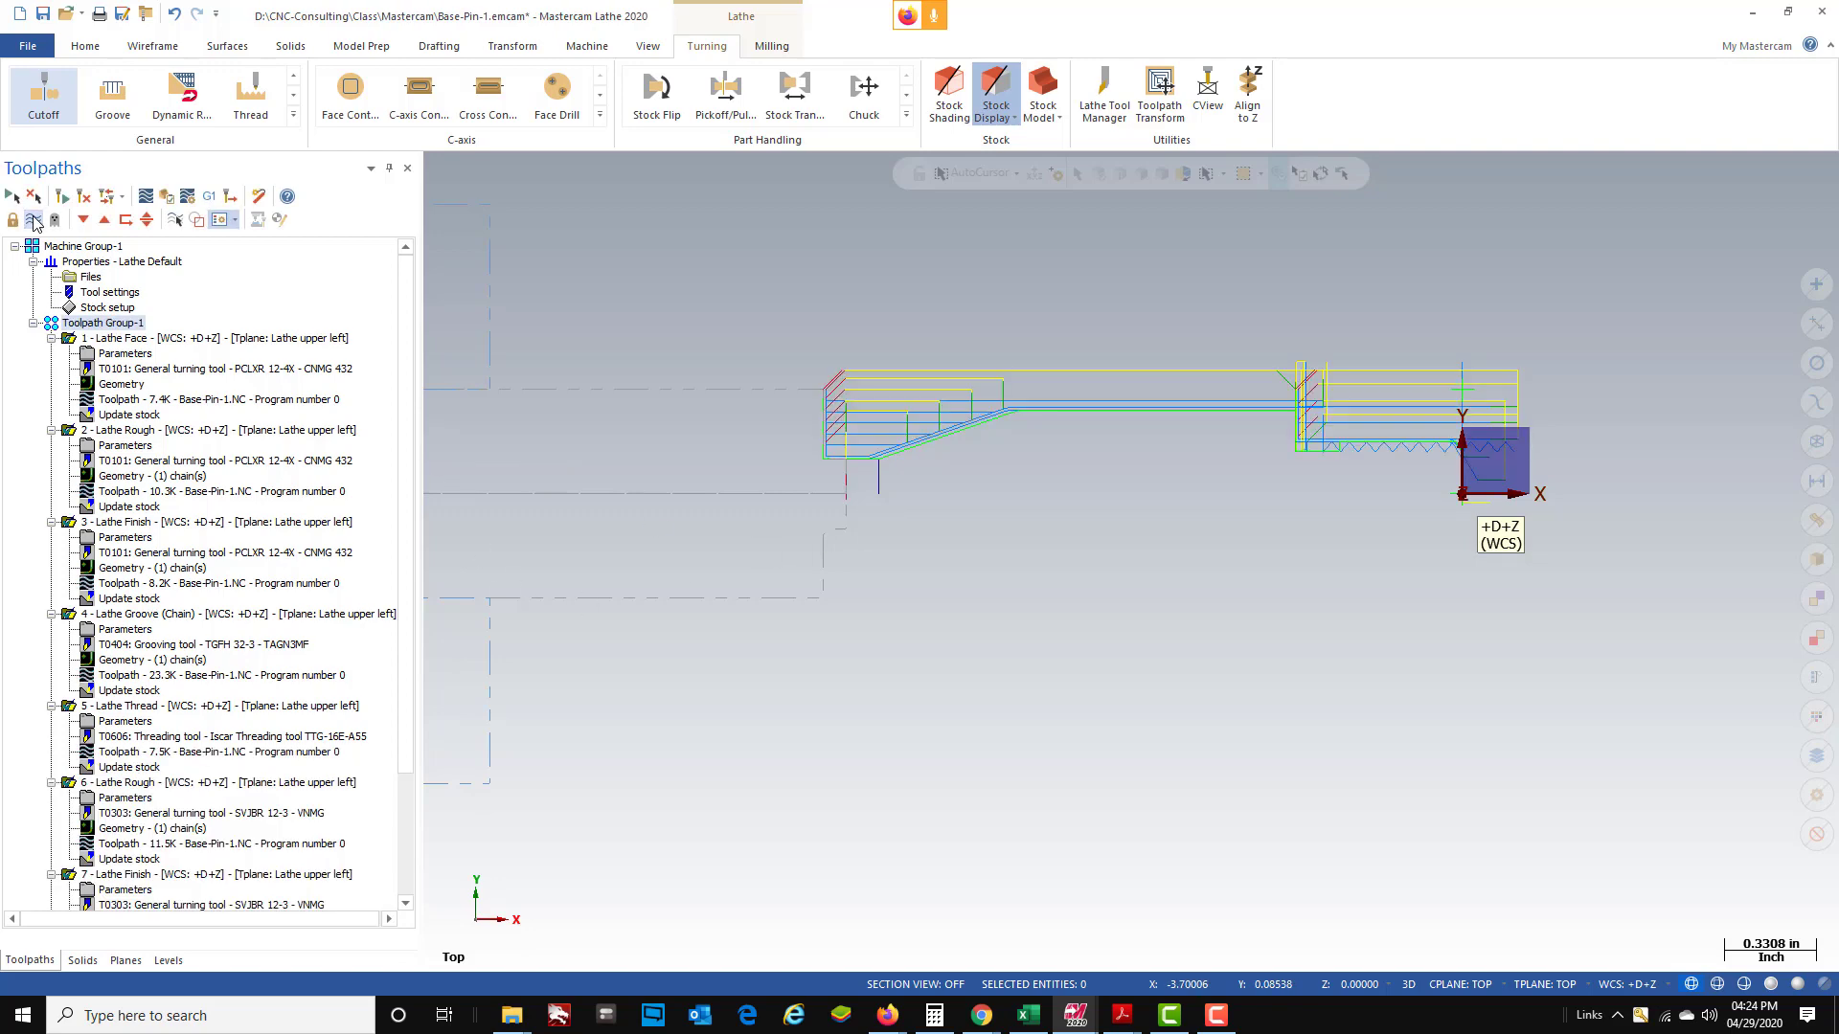
- Verify the selected operations in Mastercam Simulator, with an enlarged window and an angled view of the stock and chuck
click(167, 197)
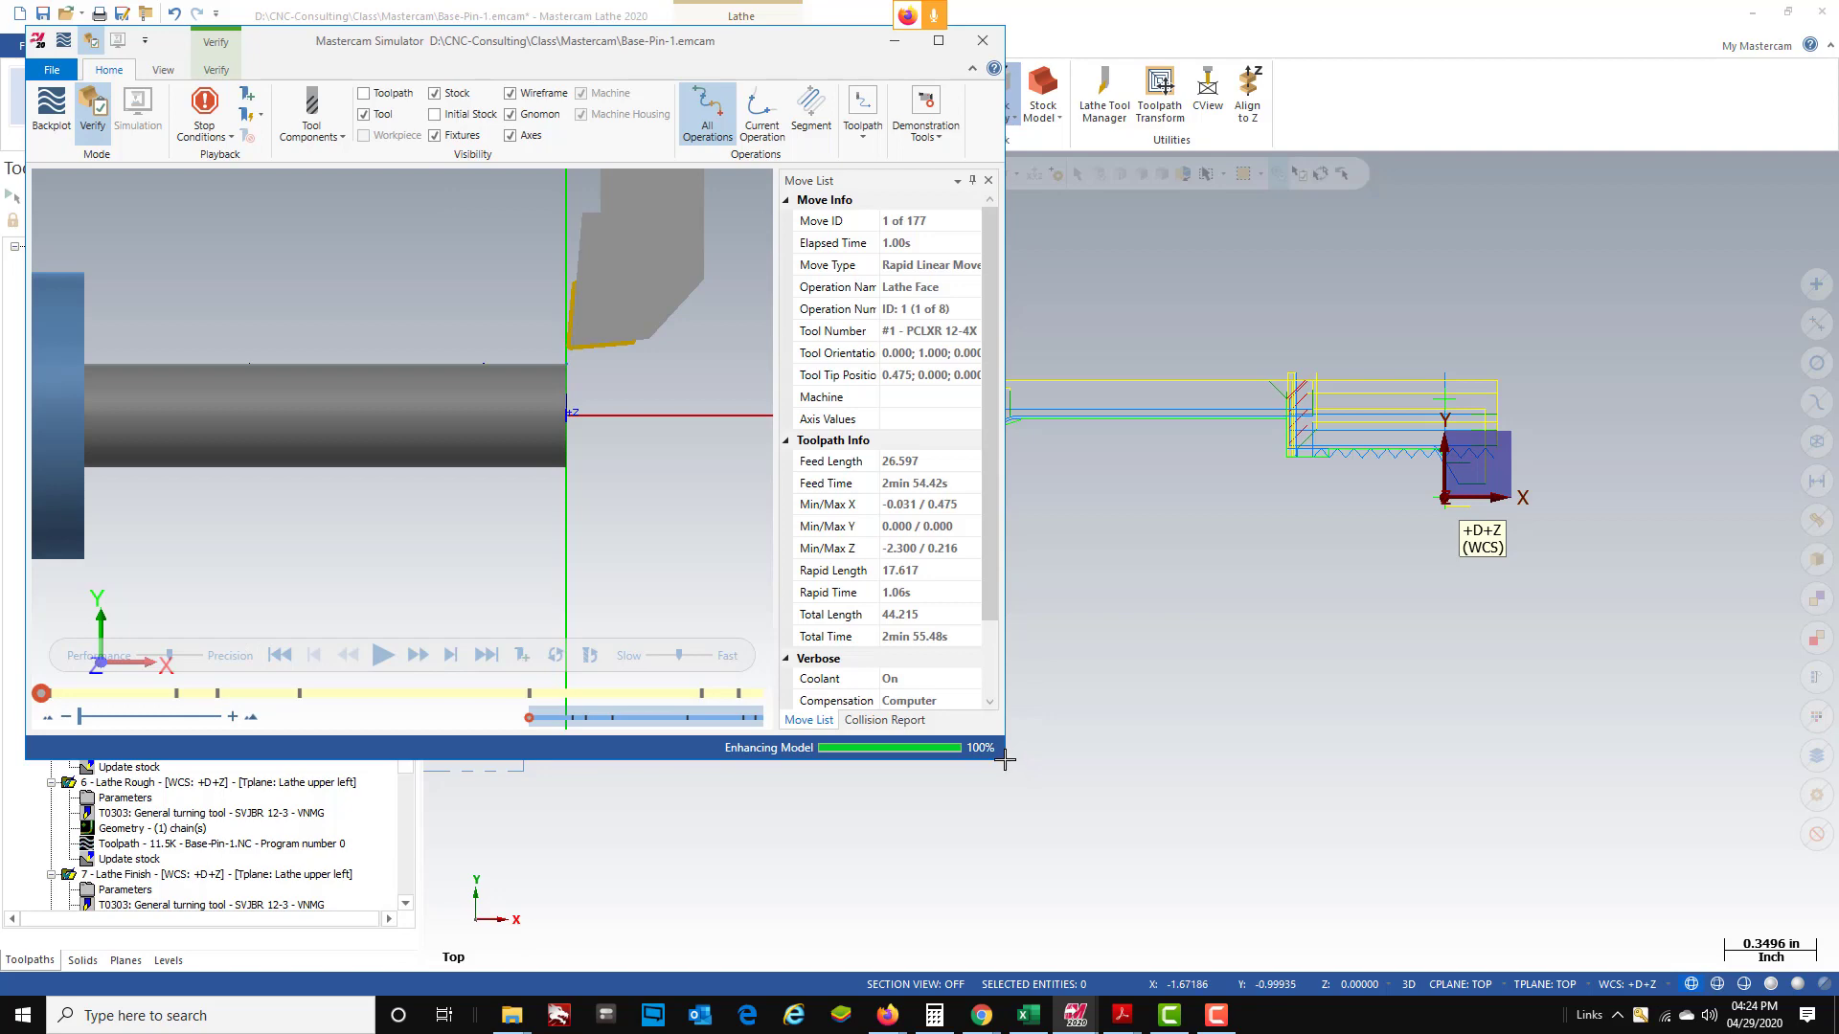
drag(1006, 759, 1734, 955)
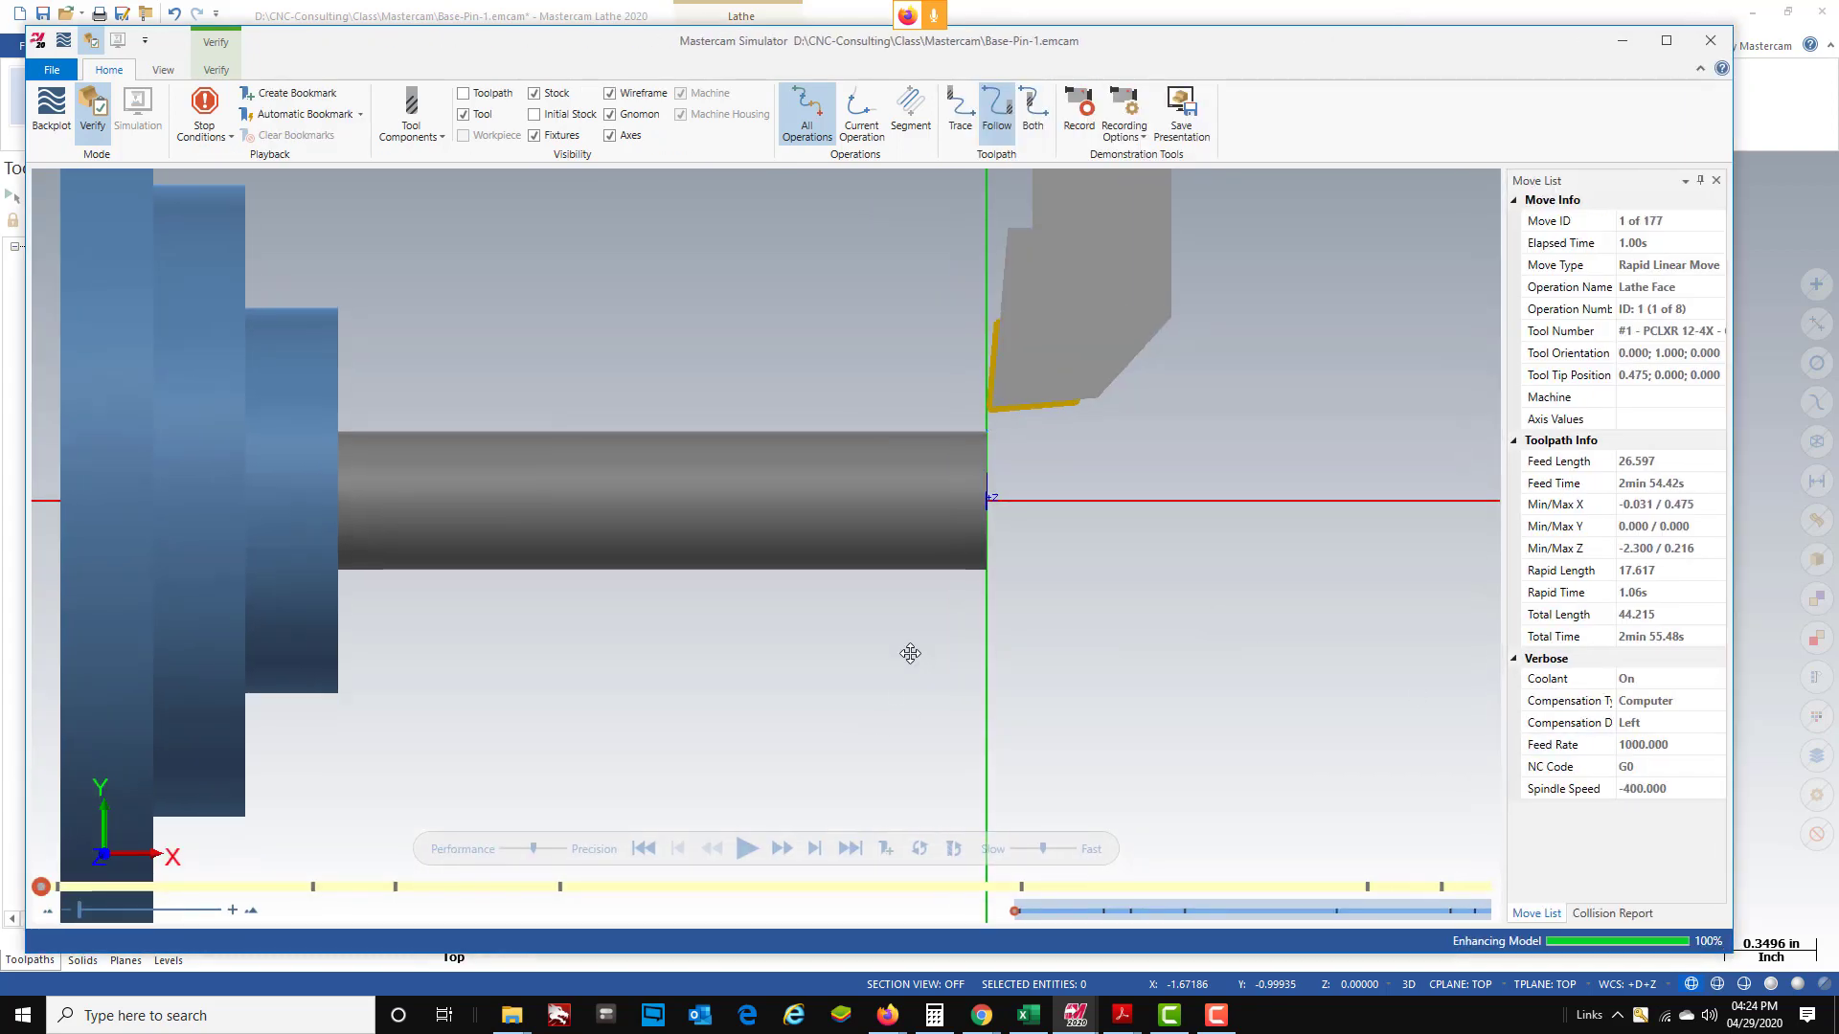
middle_drag(920, 653, 806, 628)
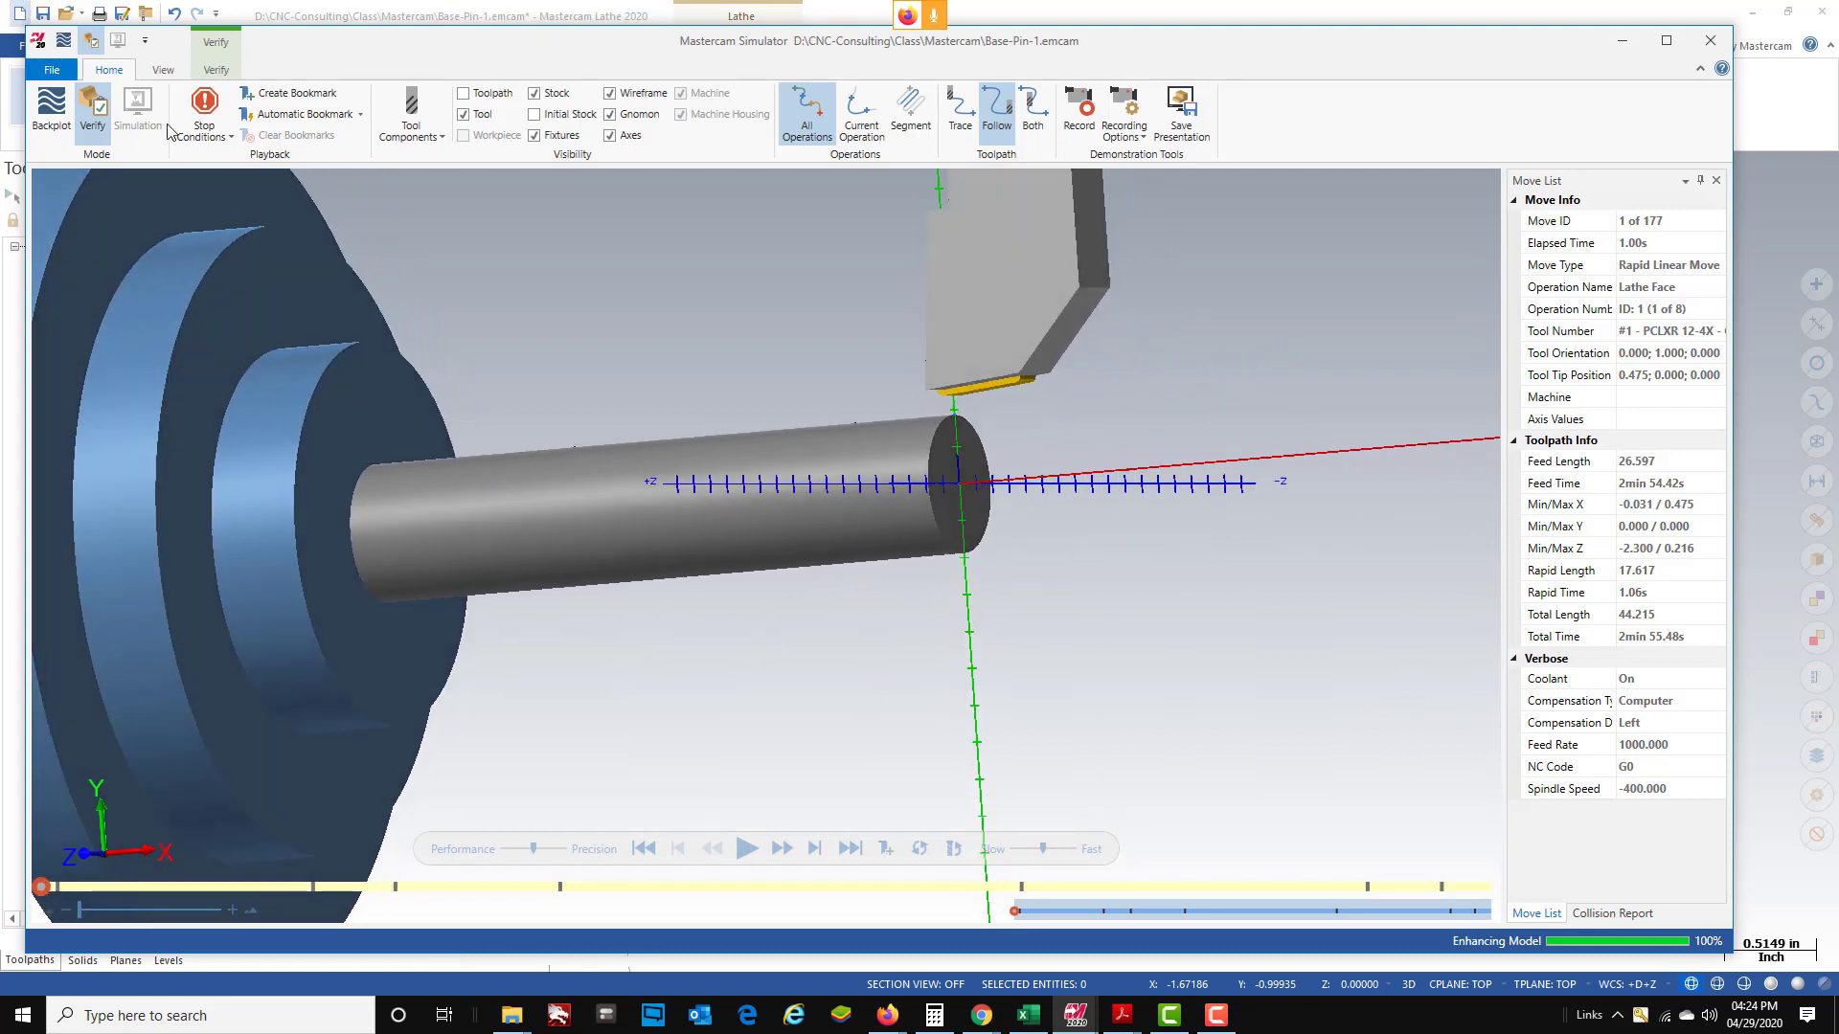
- Set the simulation to stop at each operation change and slow the playback speed slightly
click(203, 129)
click(221, 167)
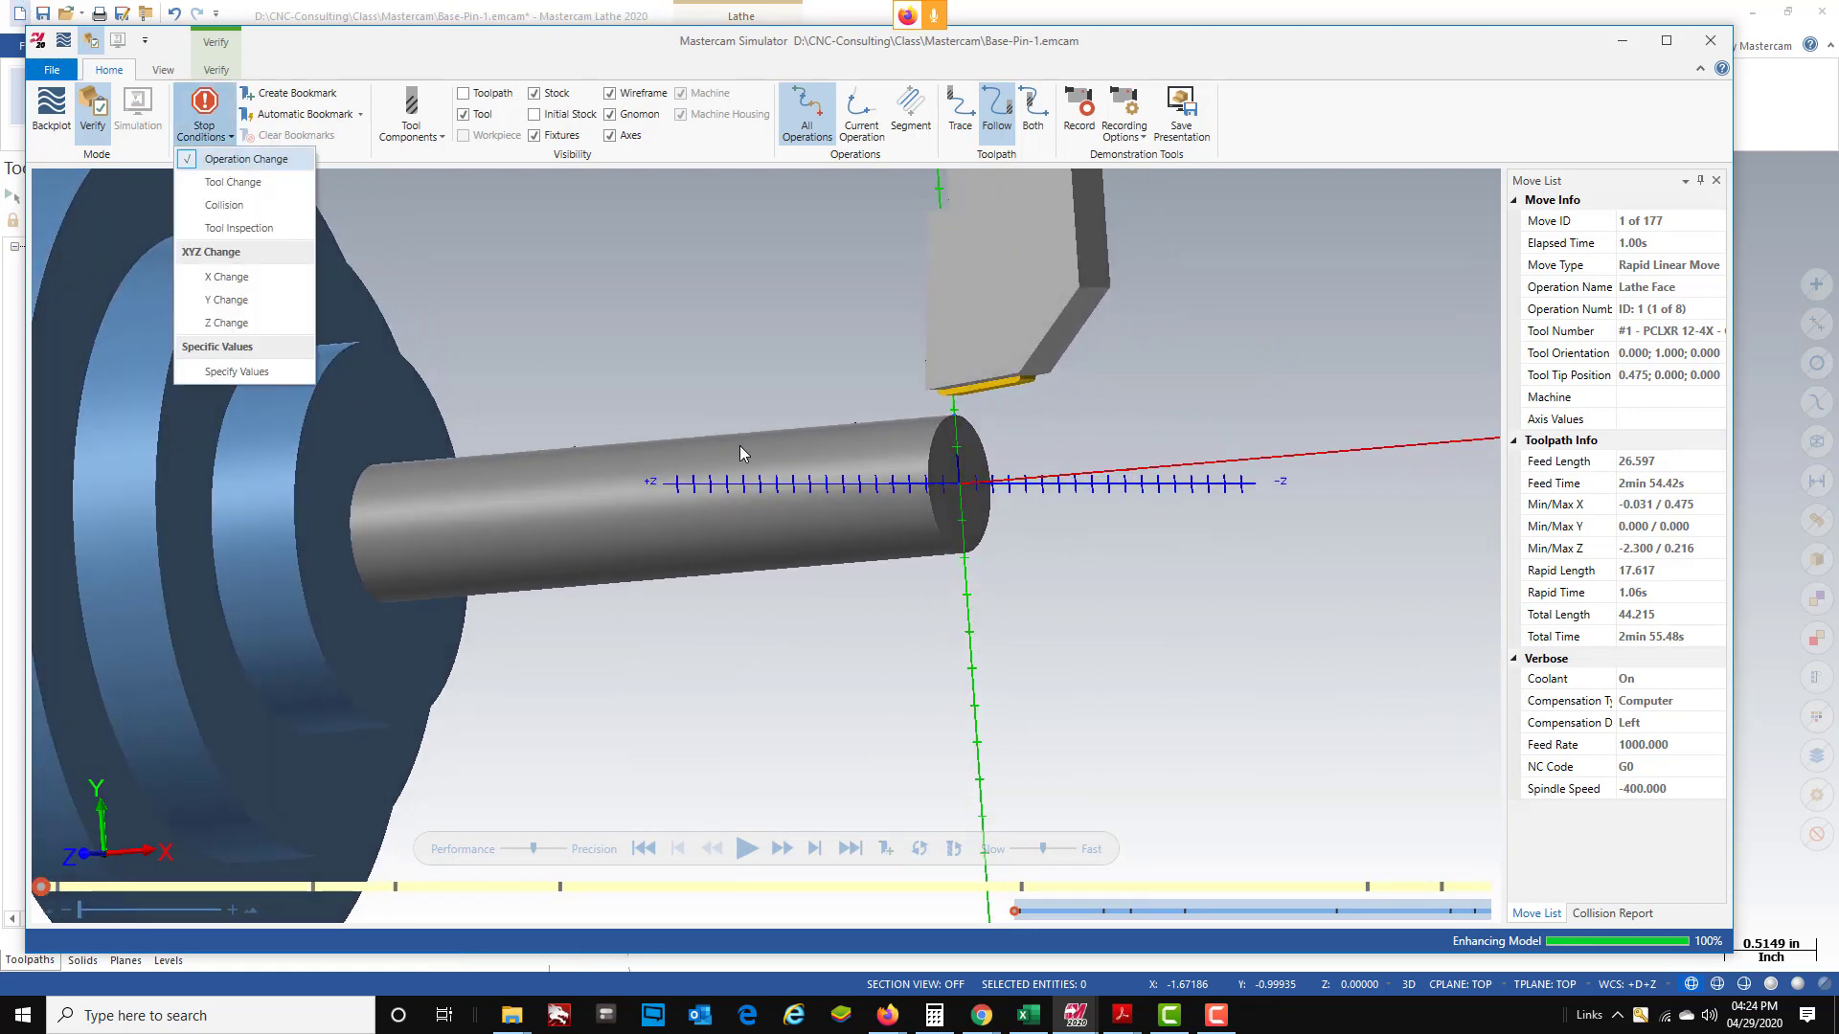
scroll(1080, 510, down, 3)
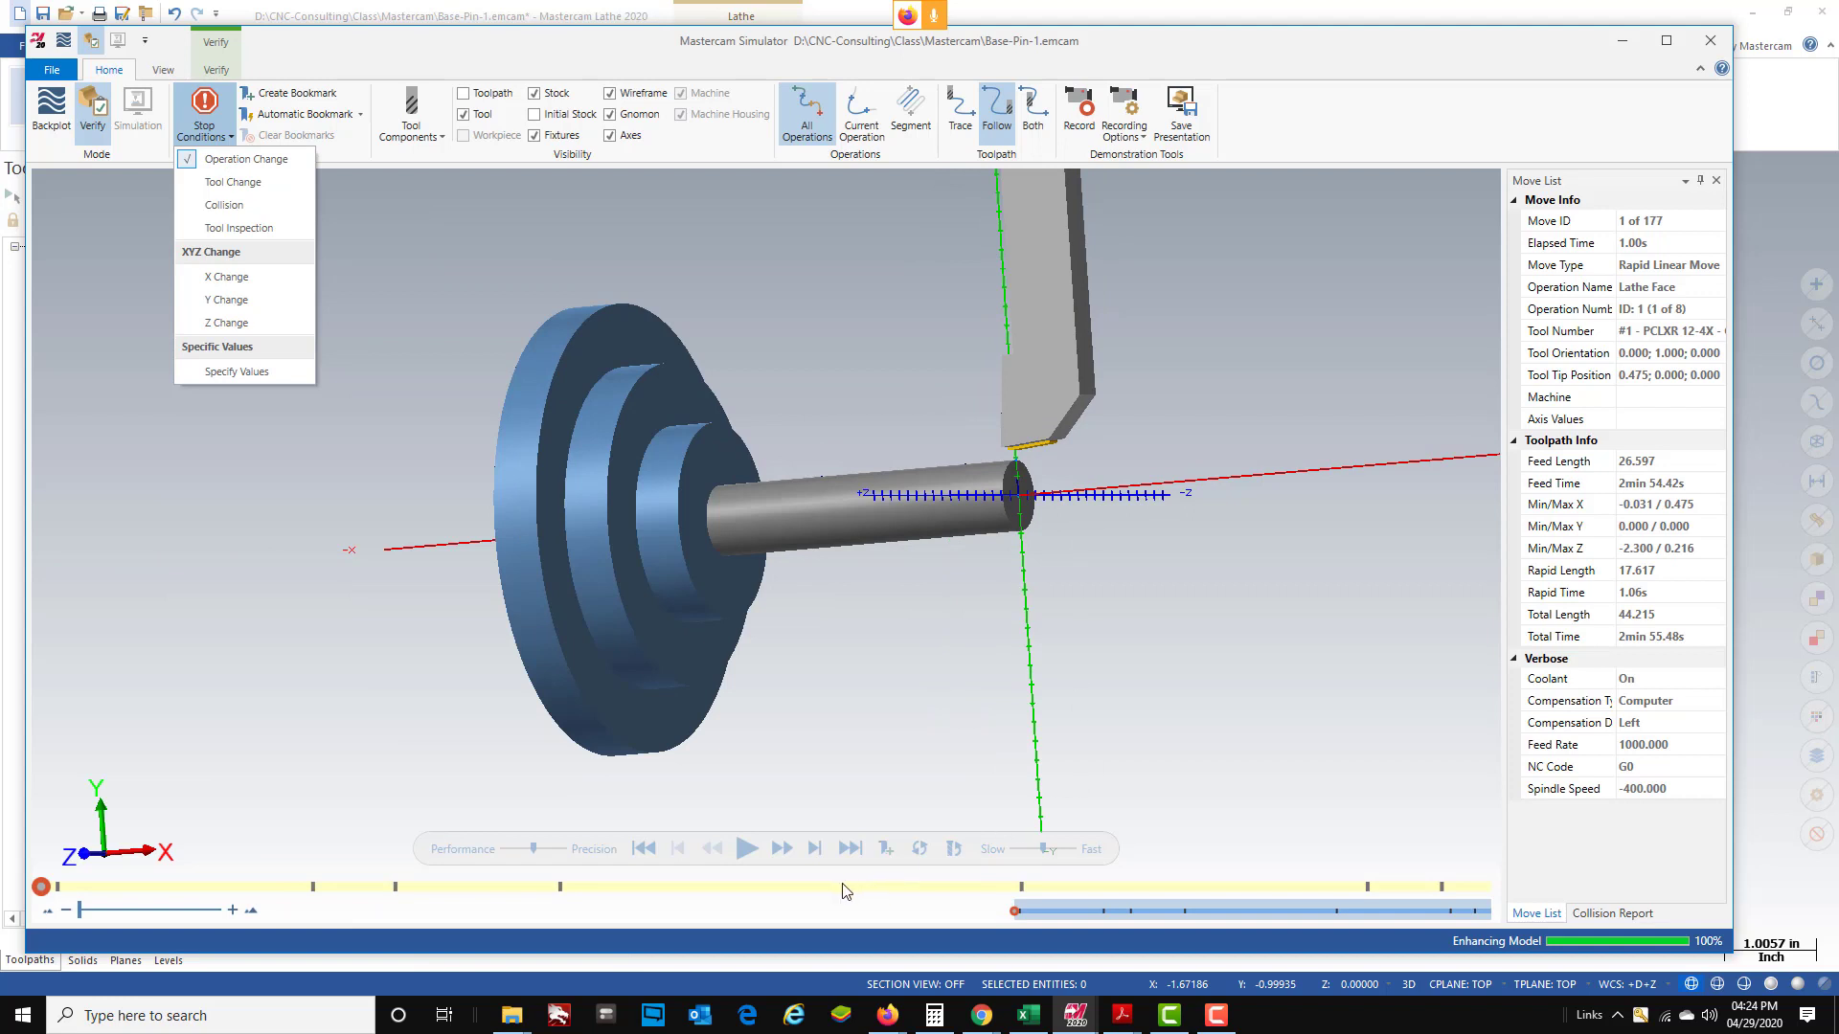
click(1034, 849)
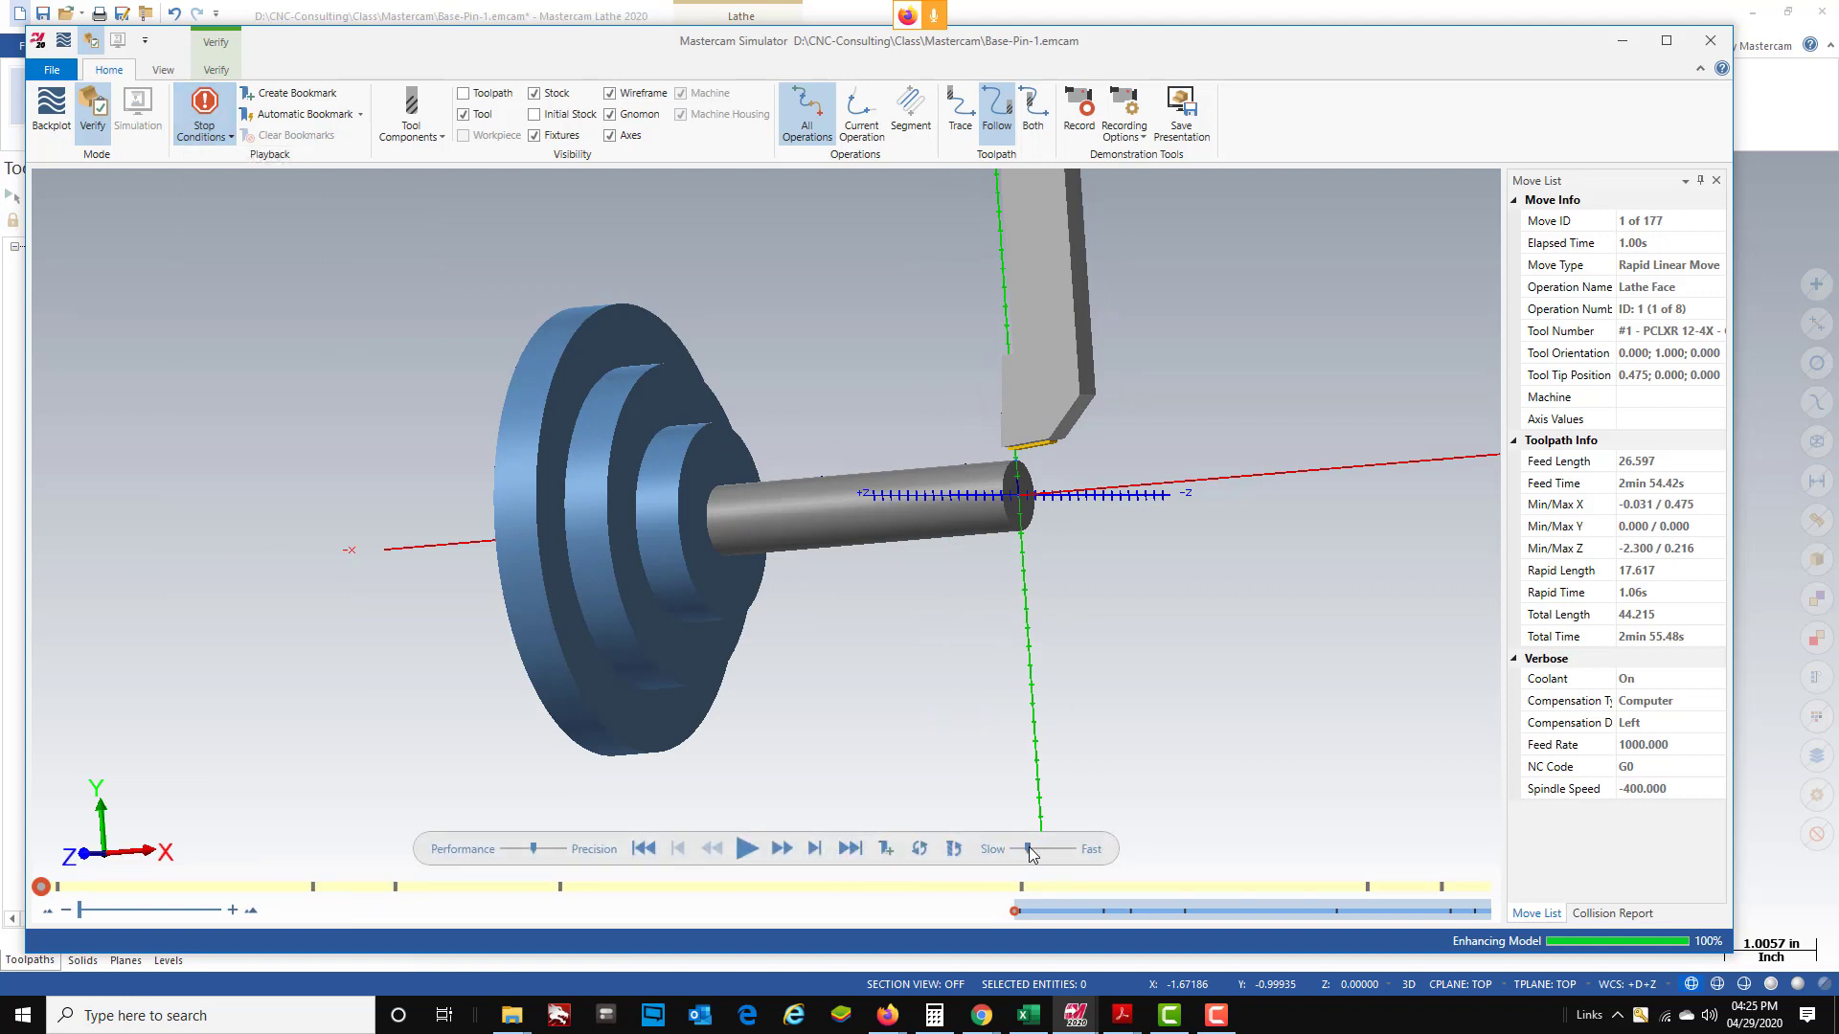
- Play the simulation one operation at a time through face, rough, finish and groove, and examine the grooved front end
click(743, 847)
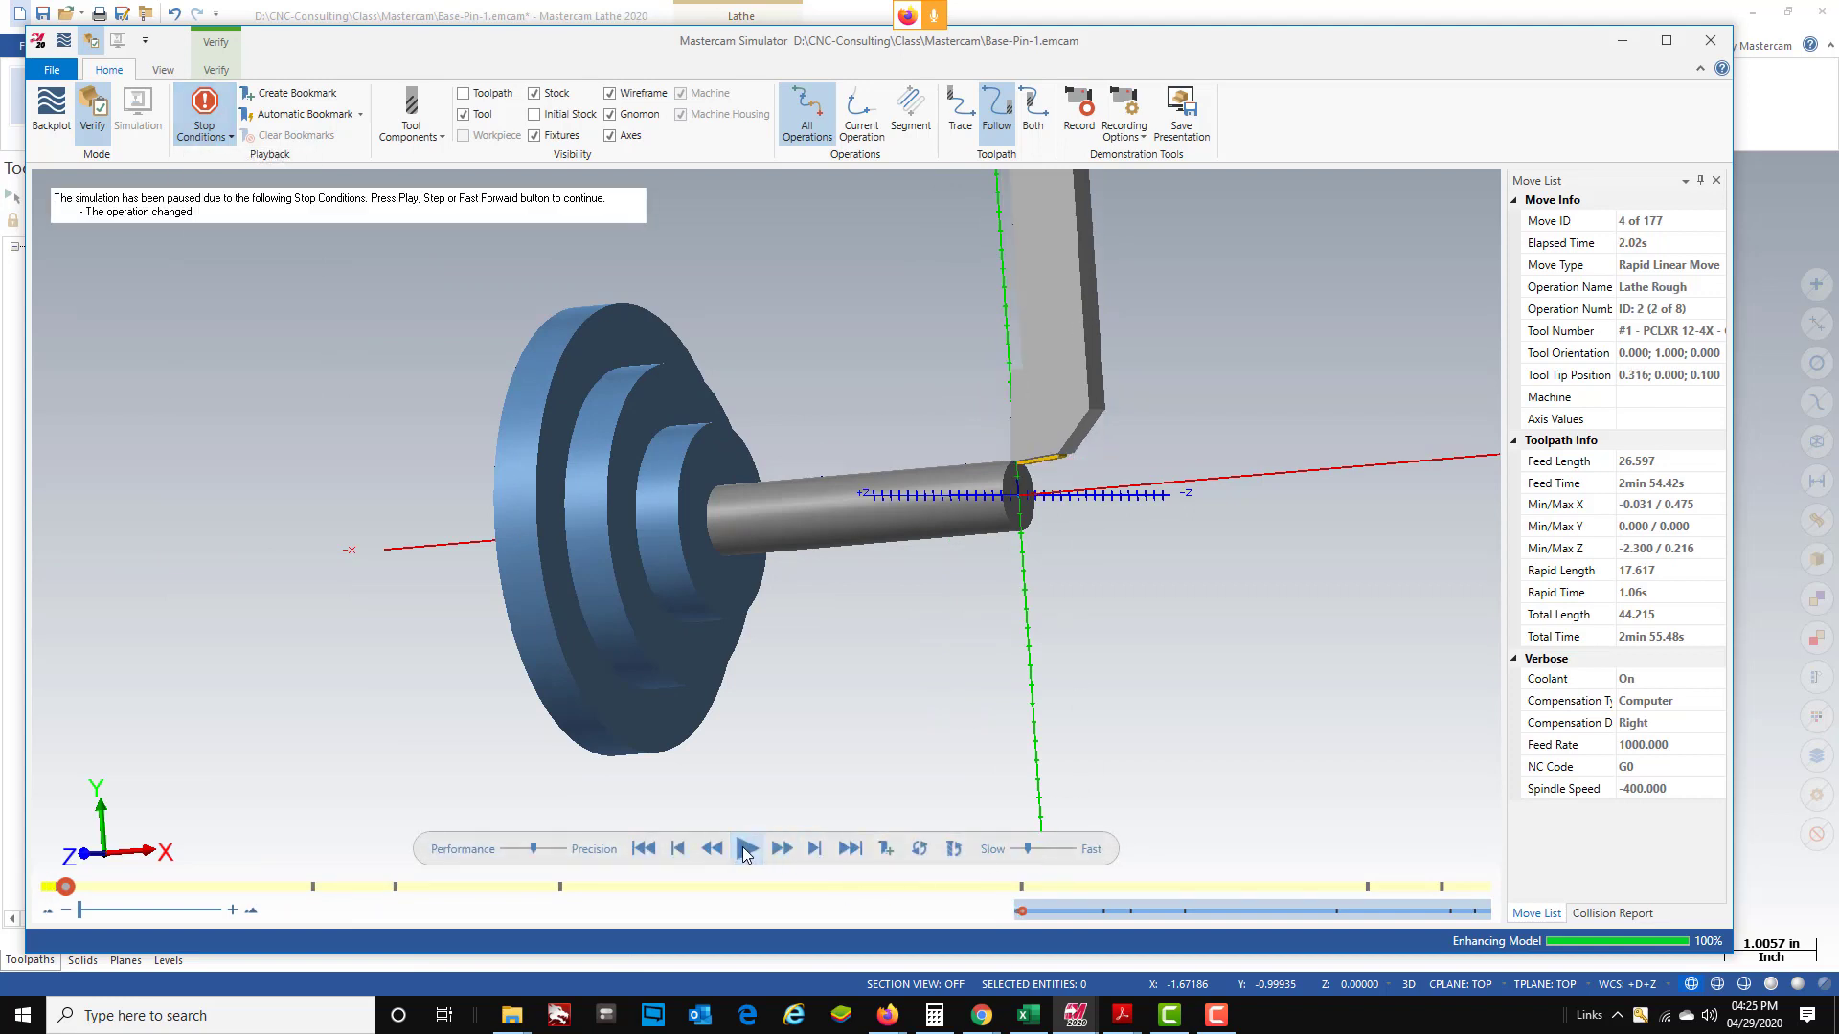
click(743, 847)
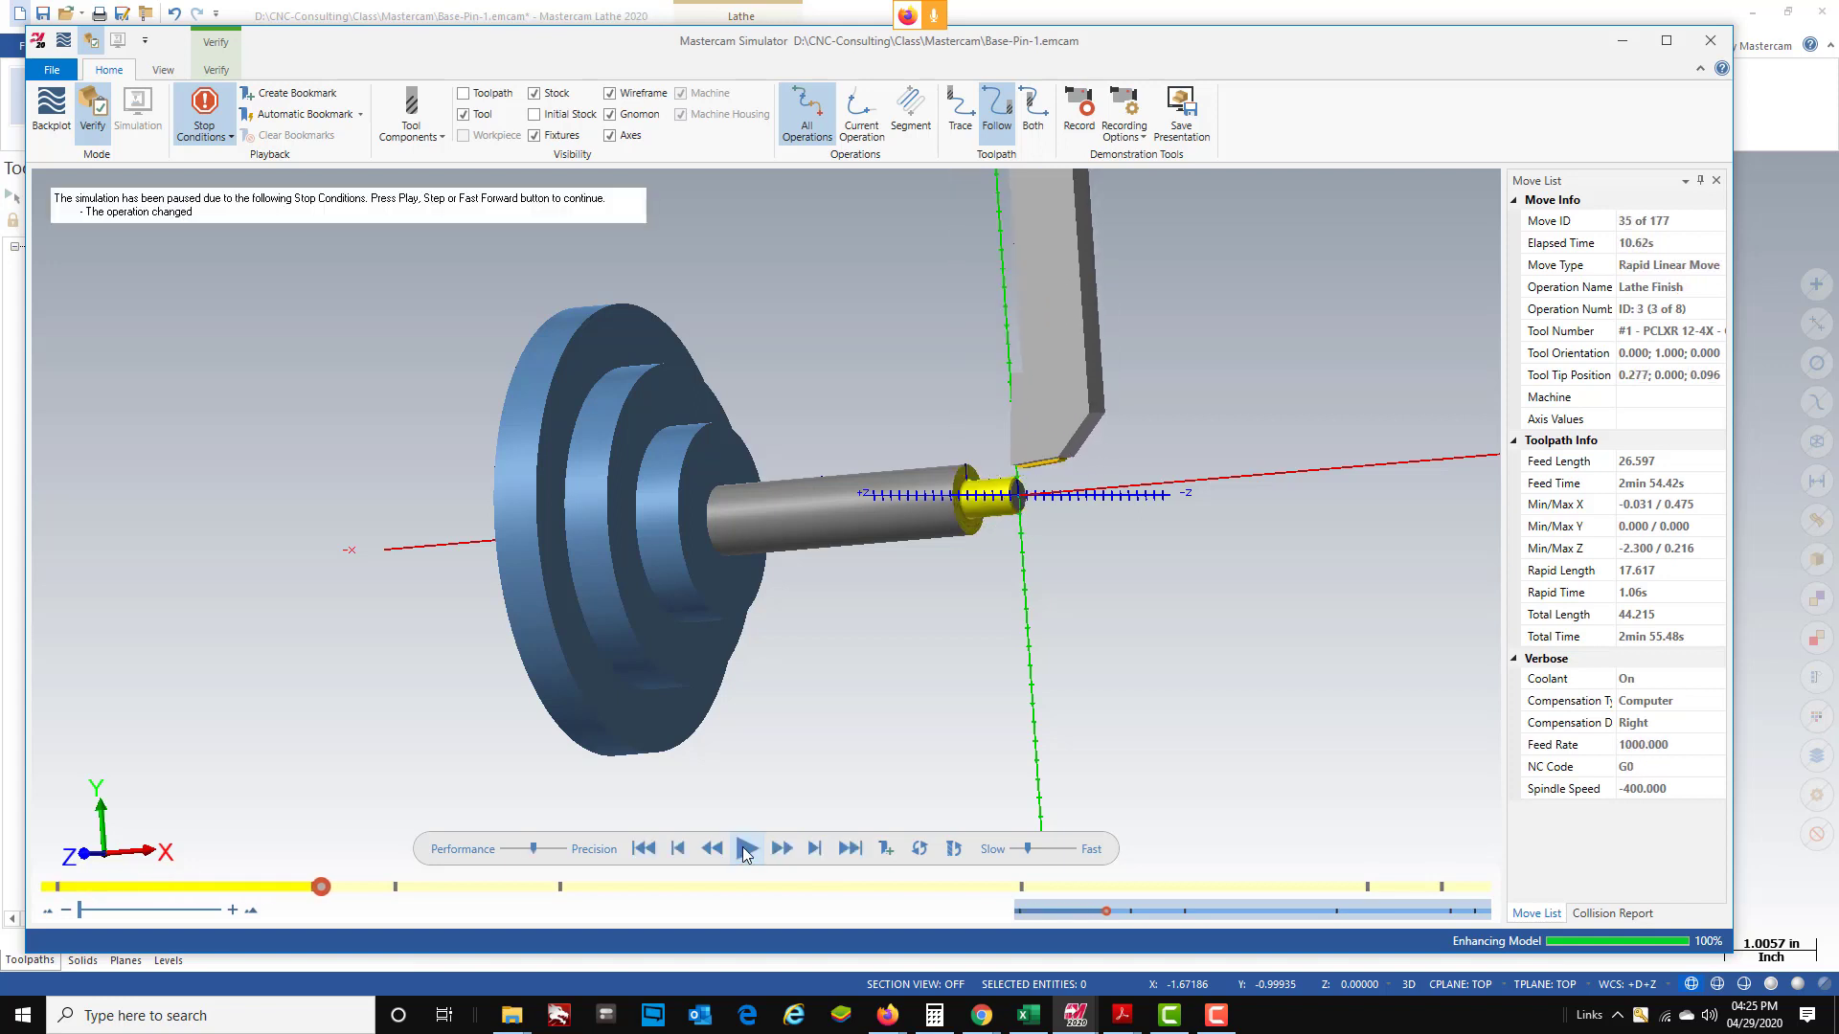
click(743, 847)
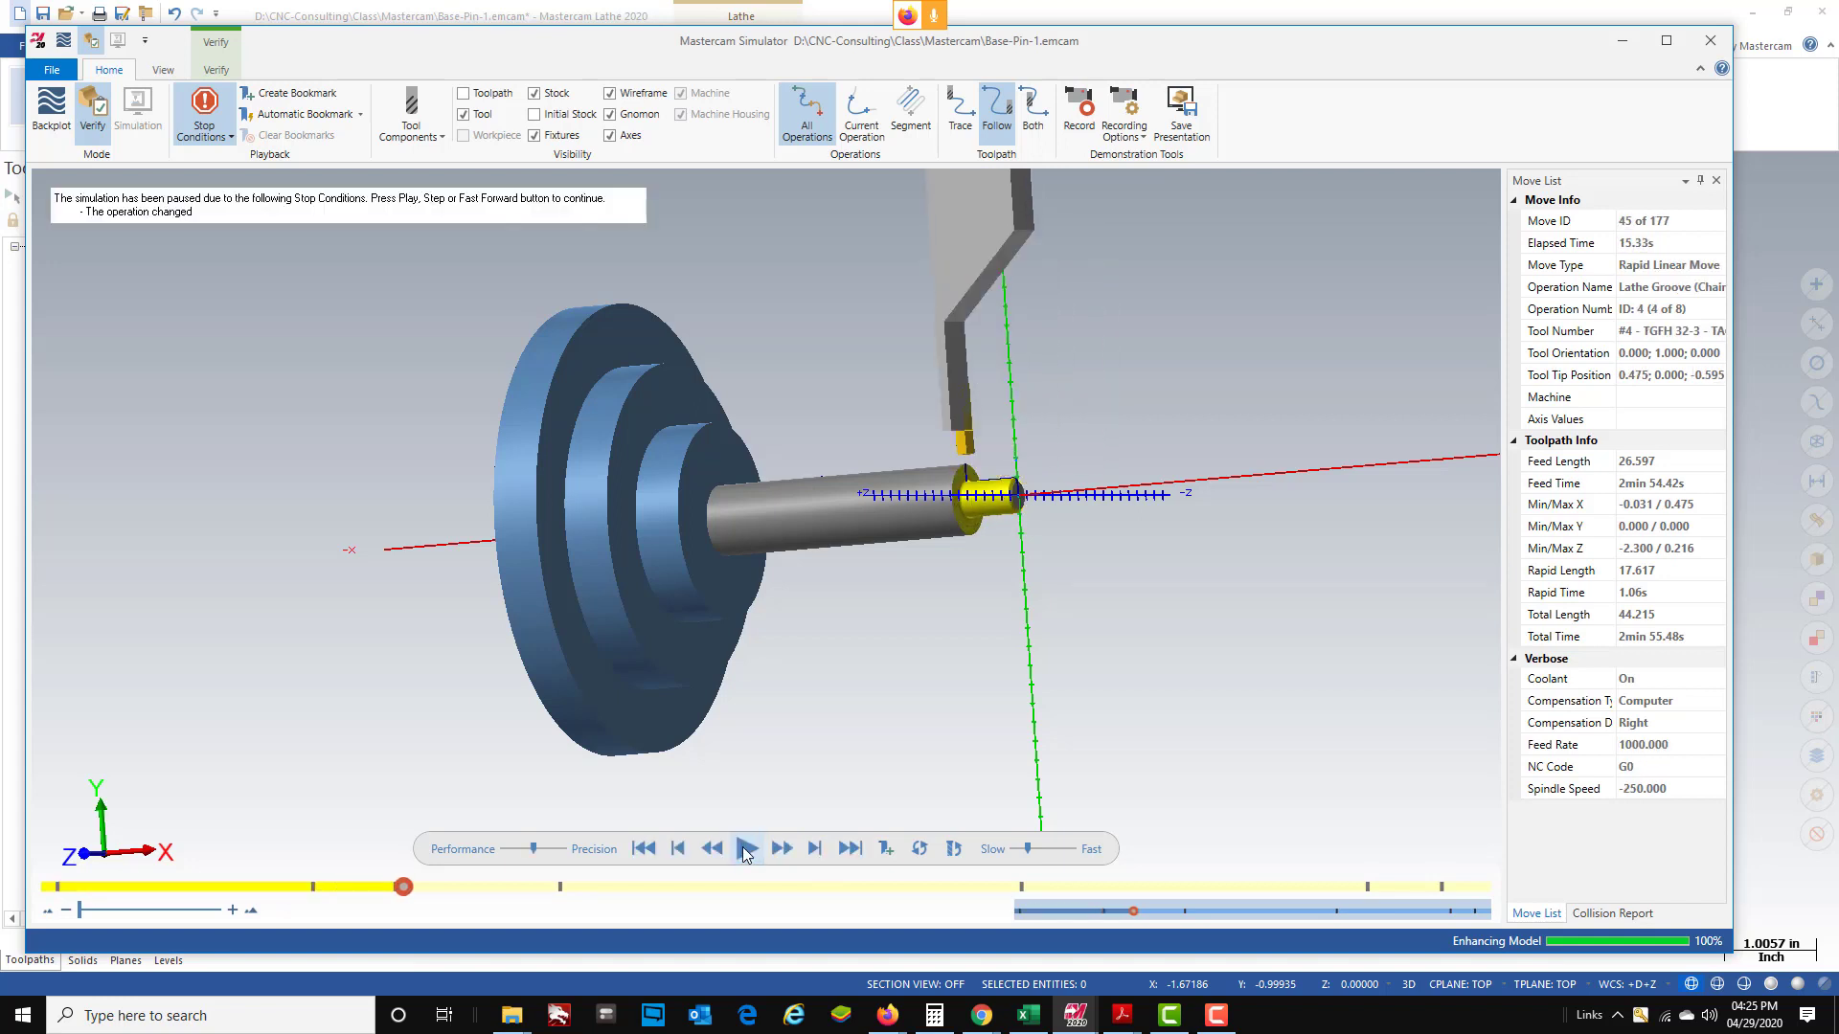
click(744, 846)
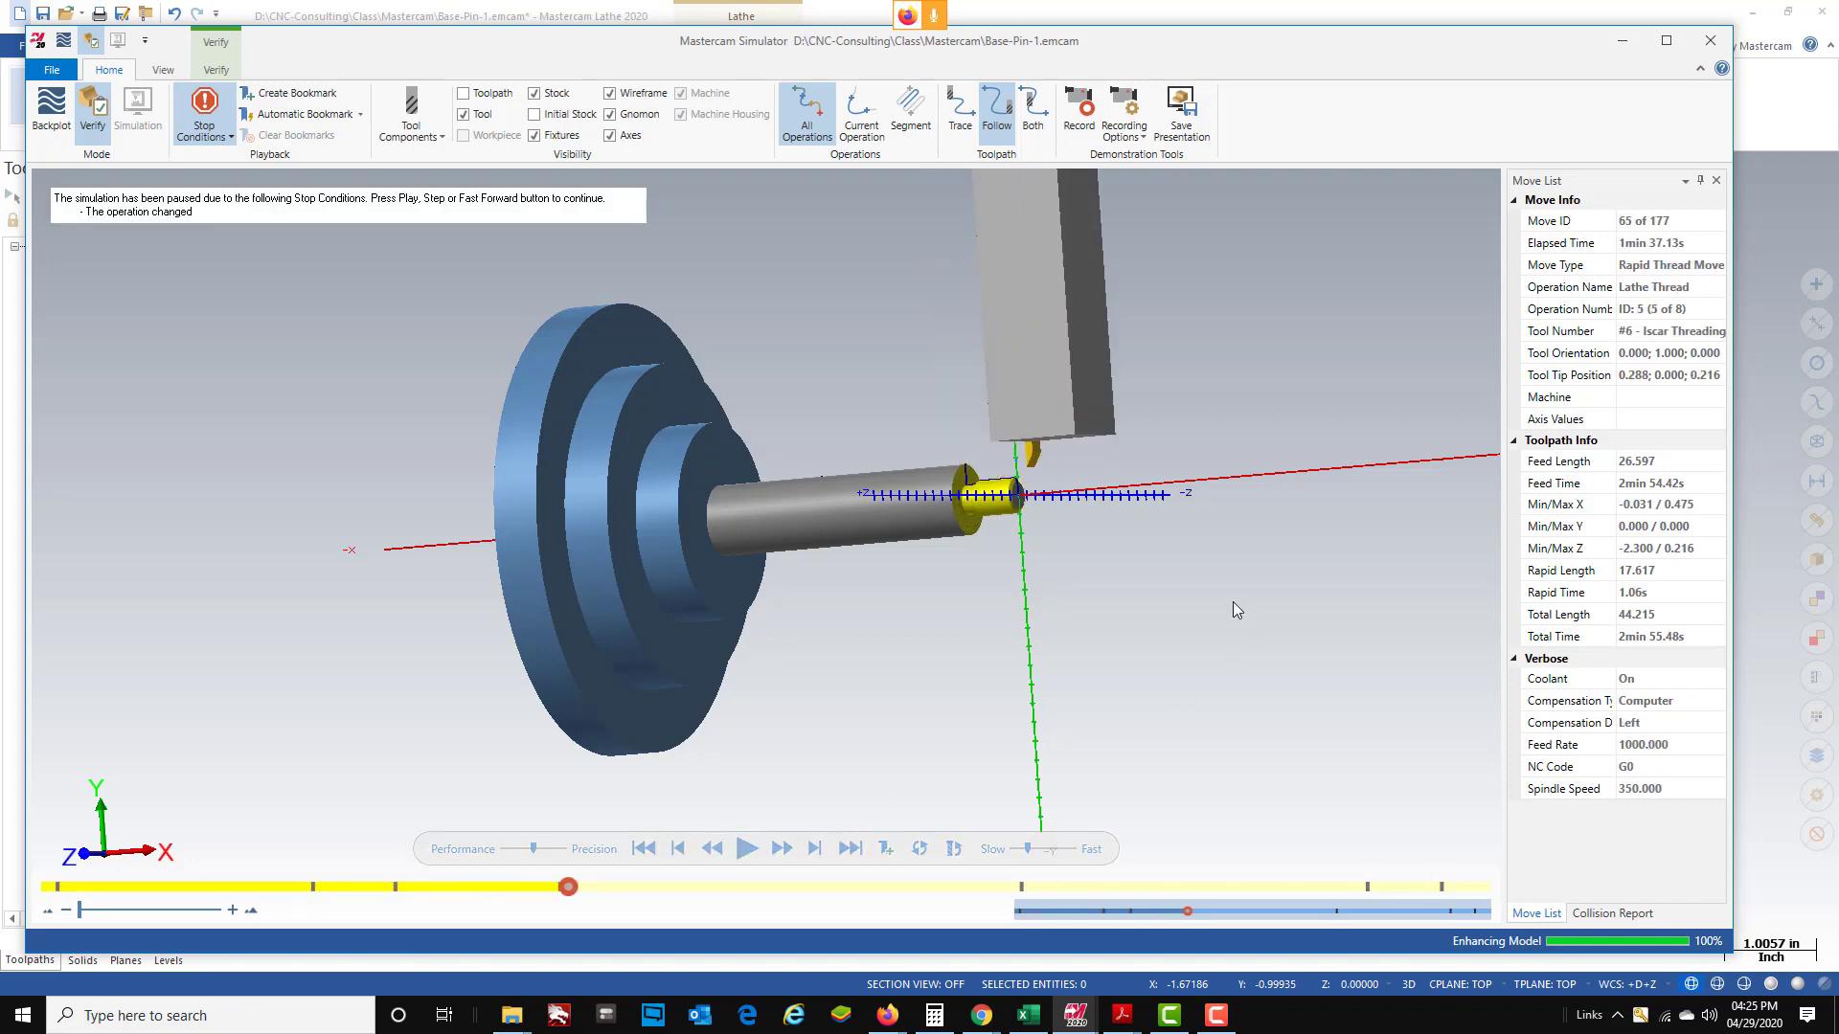
middle_drag(1232, 602, 1153, 566)
scroll(1115, 544, up, 5)
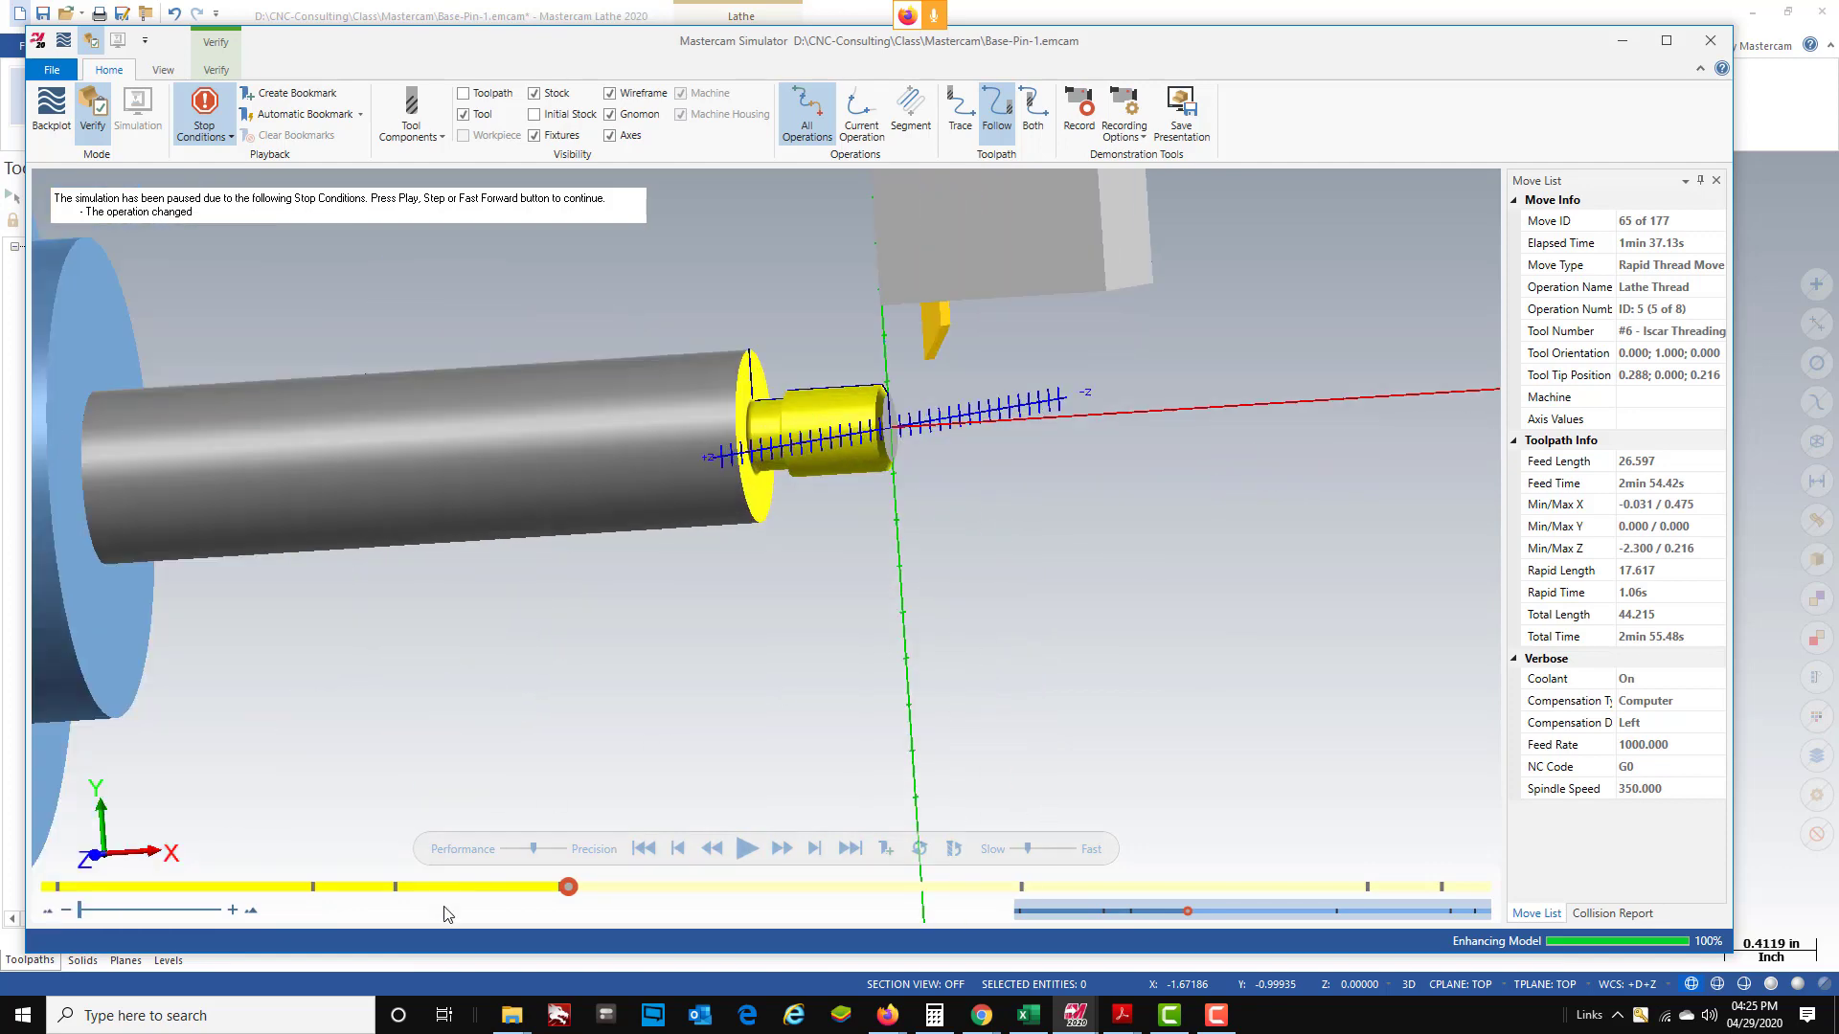
- Continue the simulation through the thread, back rough, back finish and cutoff operations to the end of the program
click(737, 849)
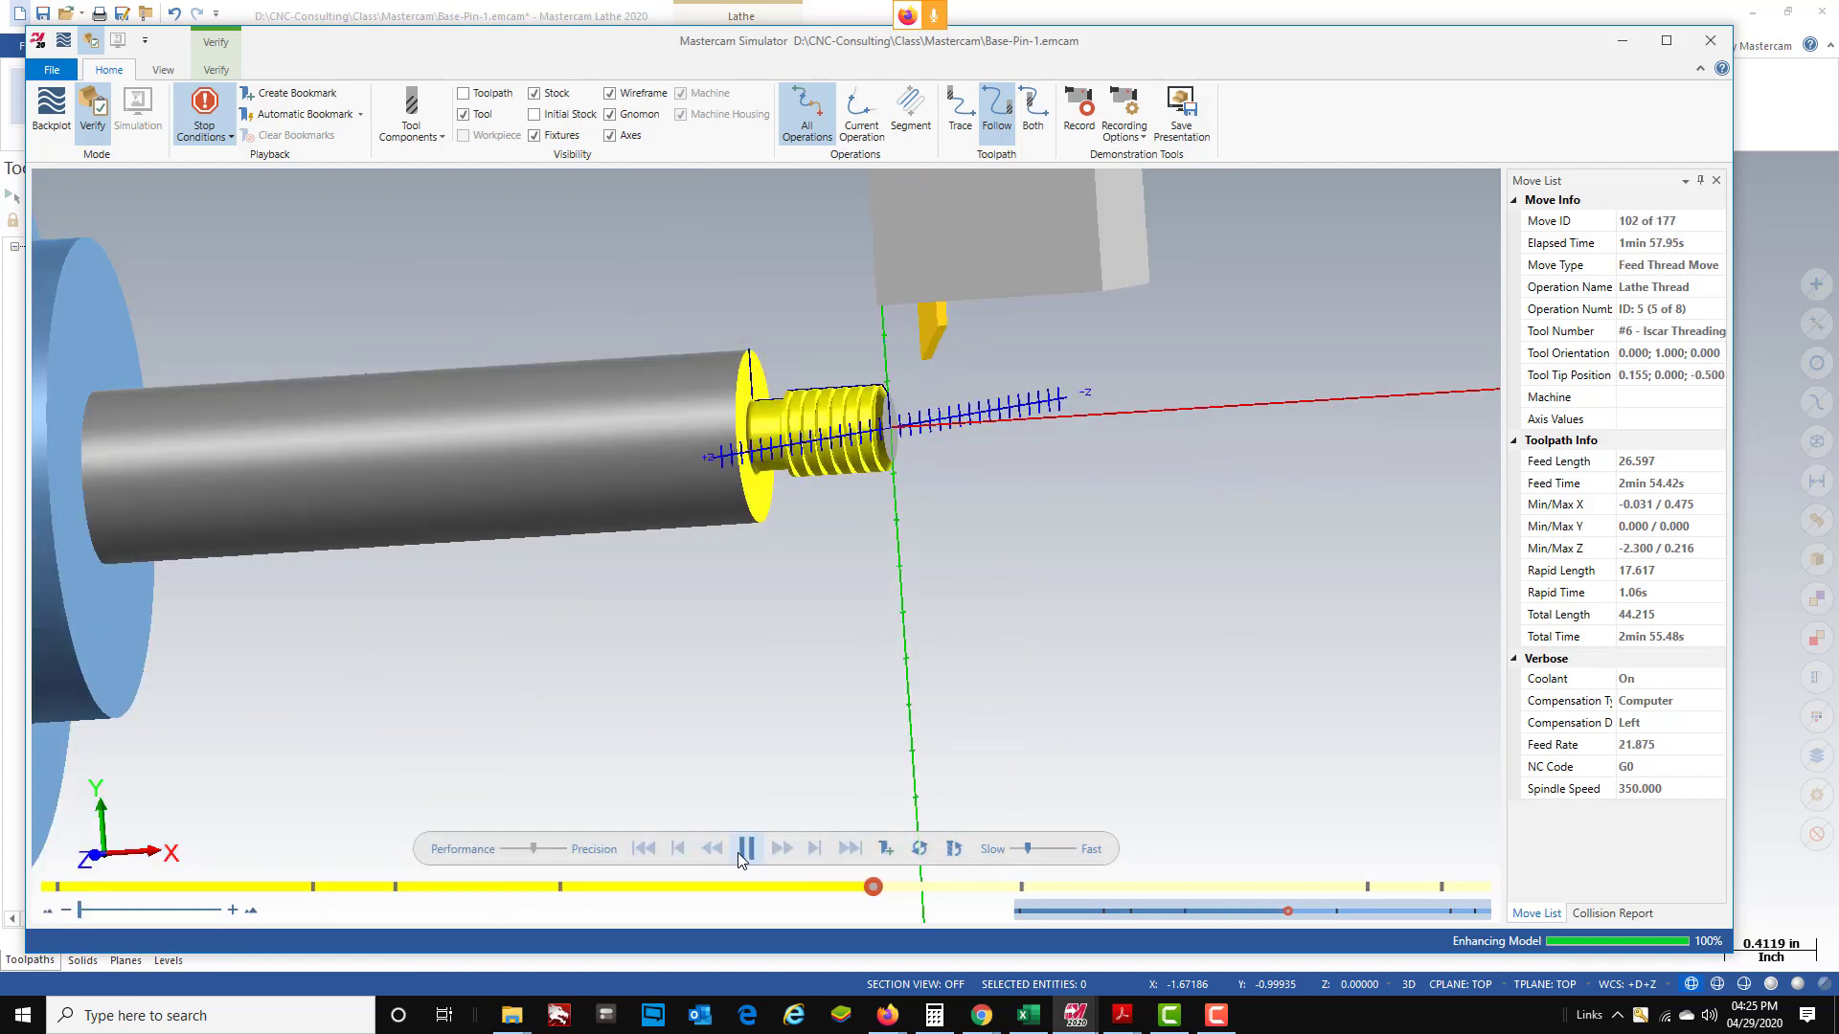
click(737, 853)
scroll(1044, 601, down, 3)
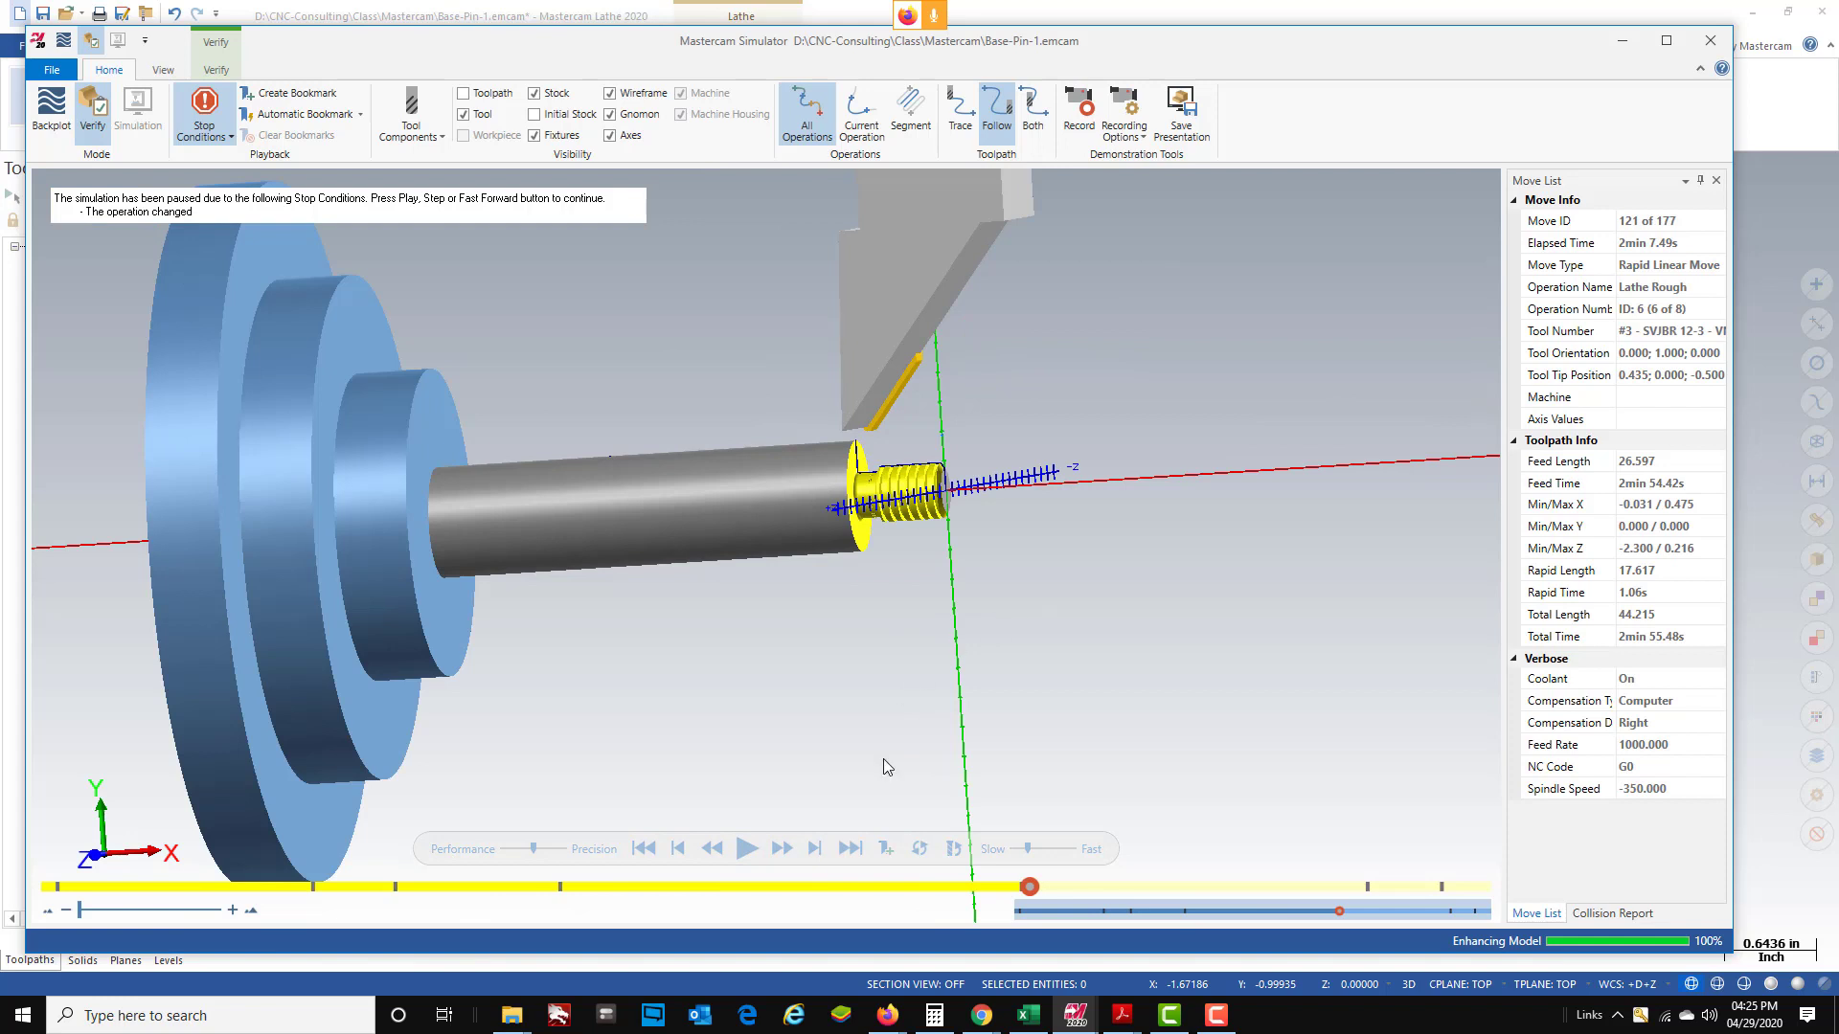
click(746, 849)
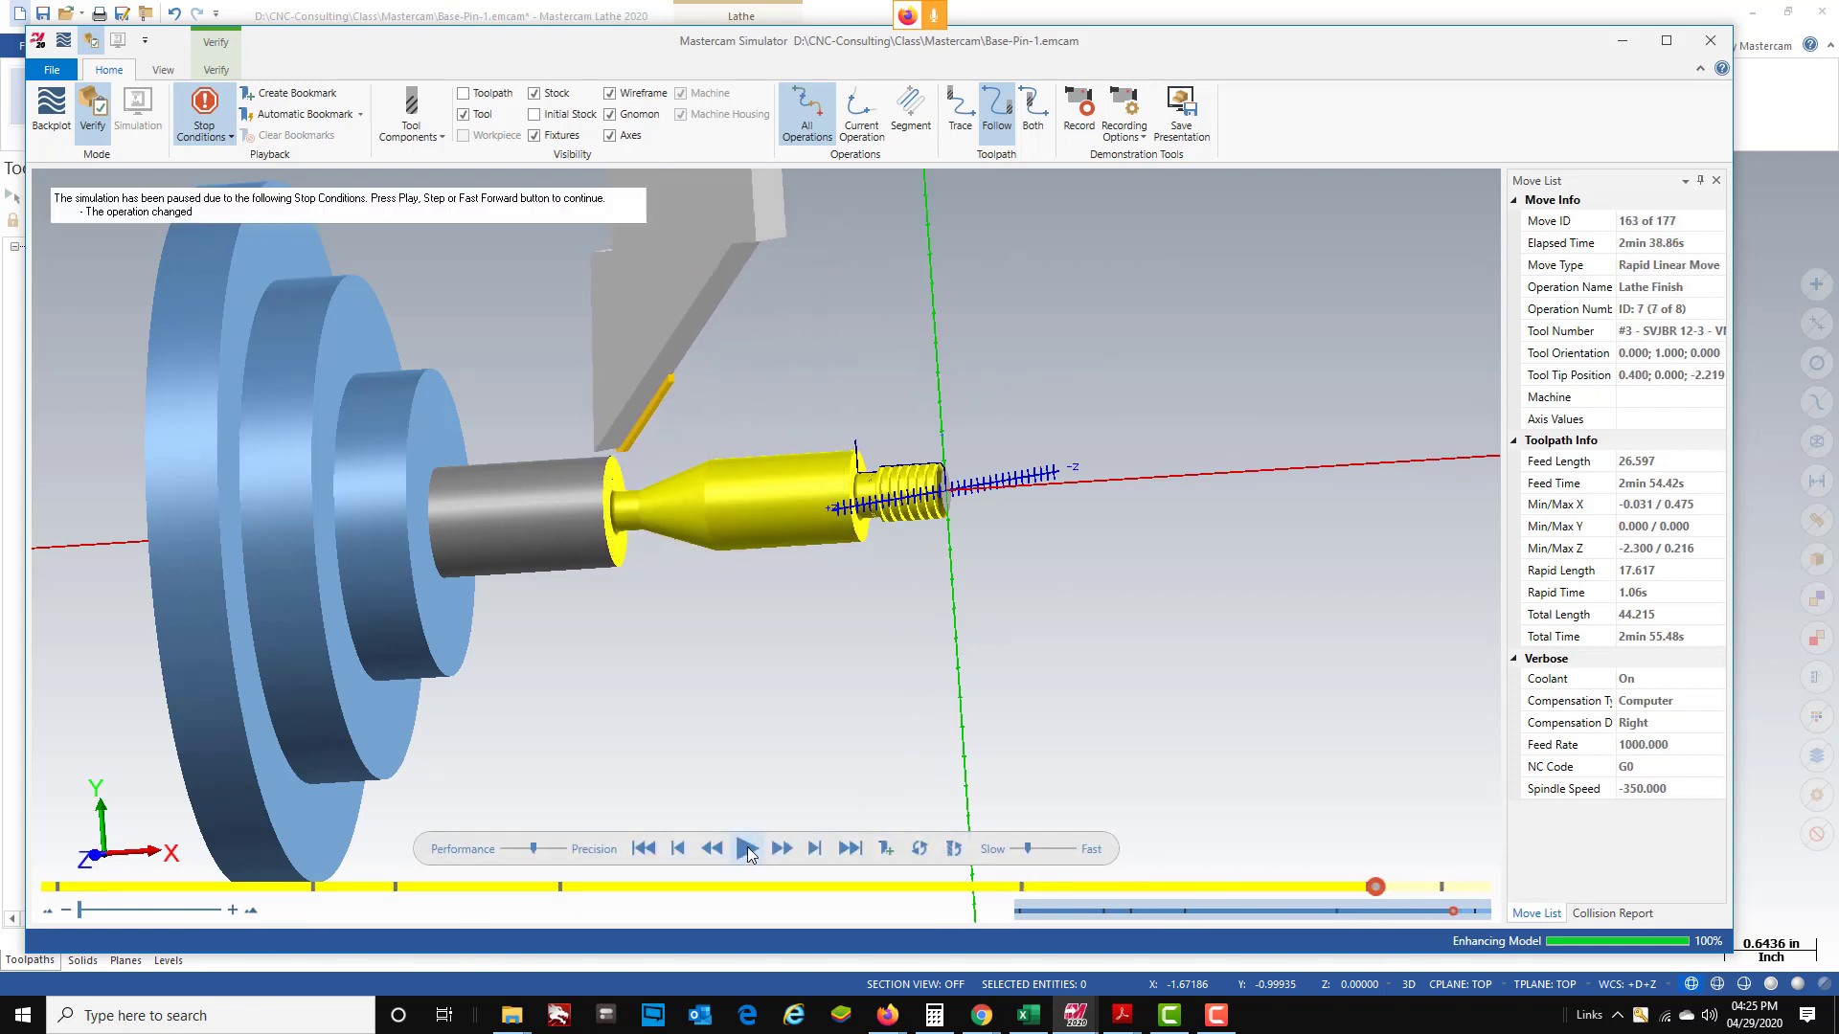
click(748, 846)
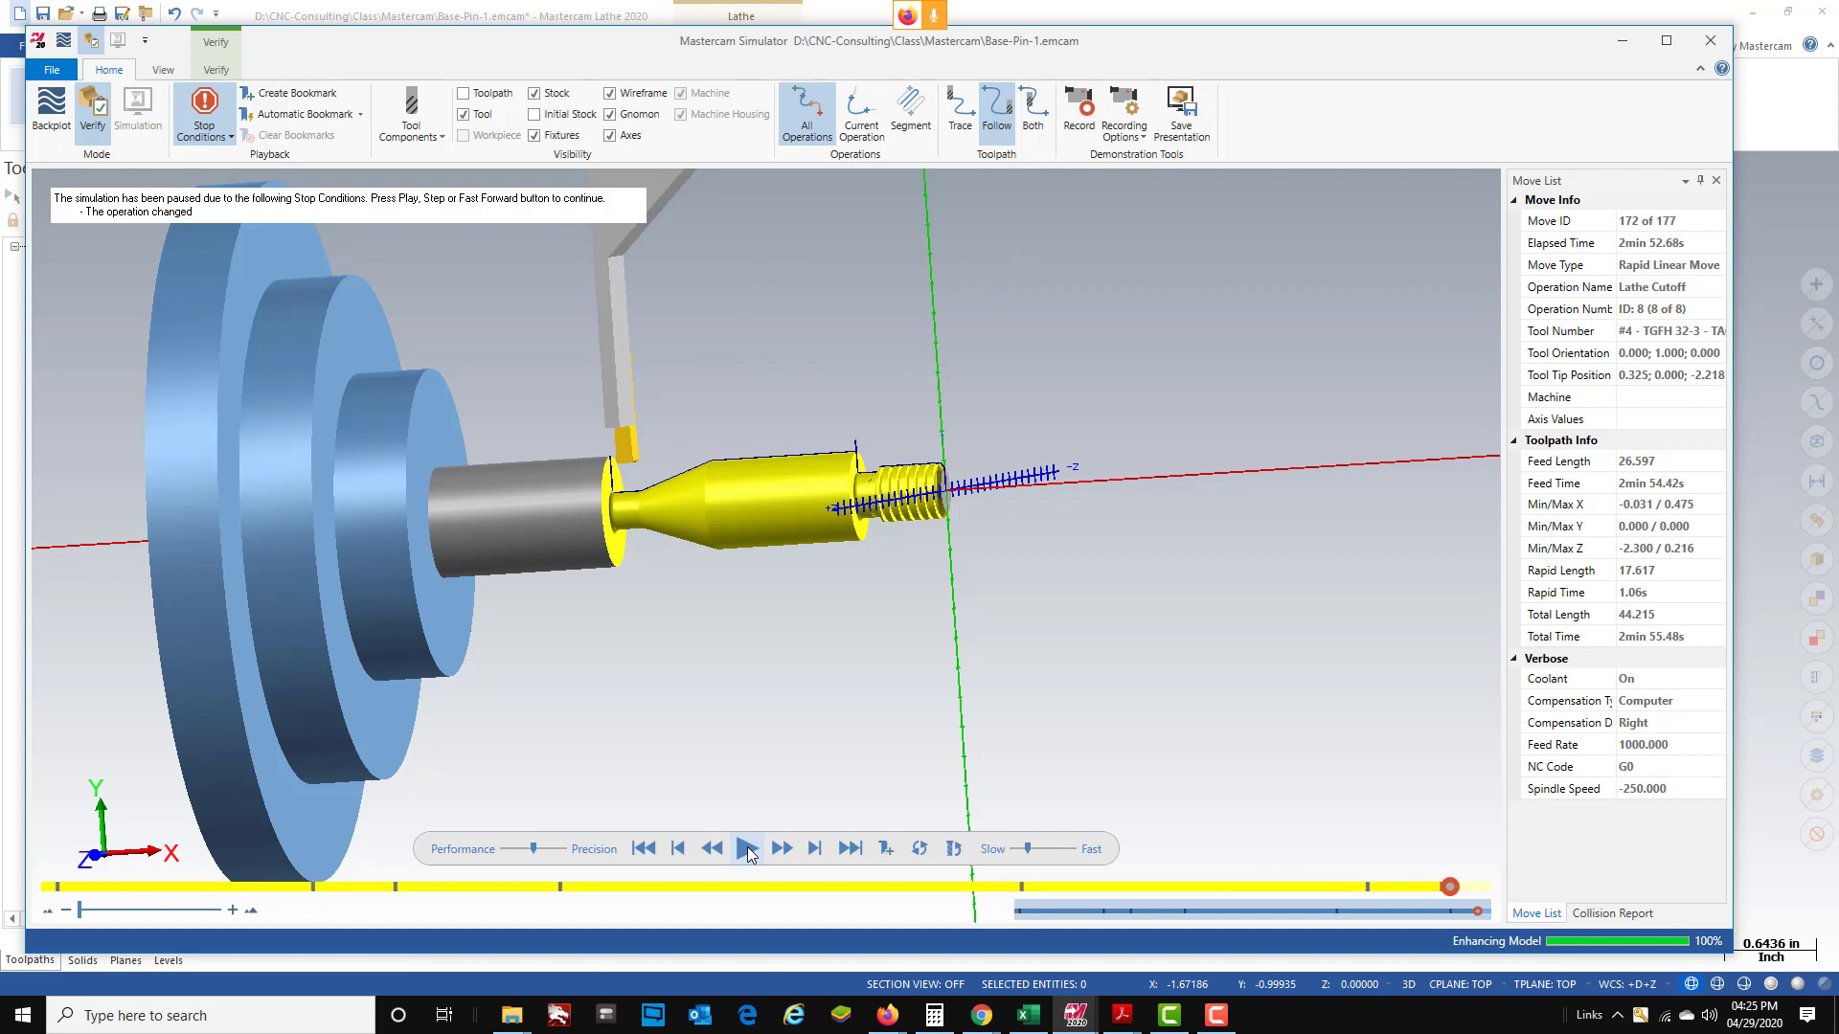
click(748, 847)
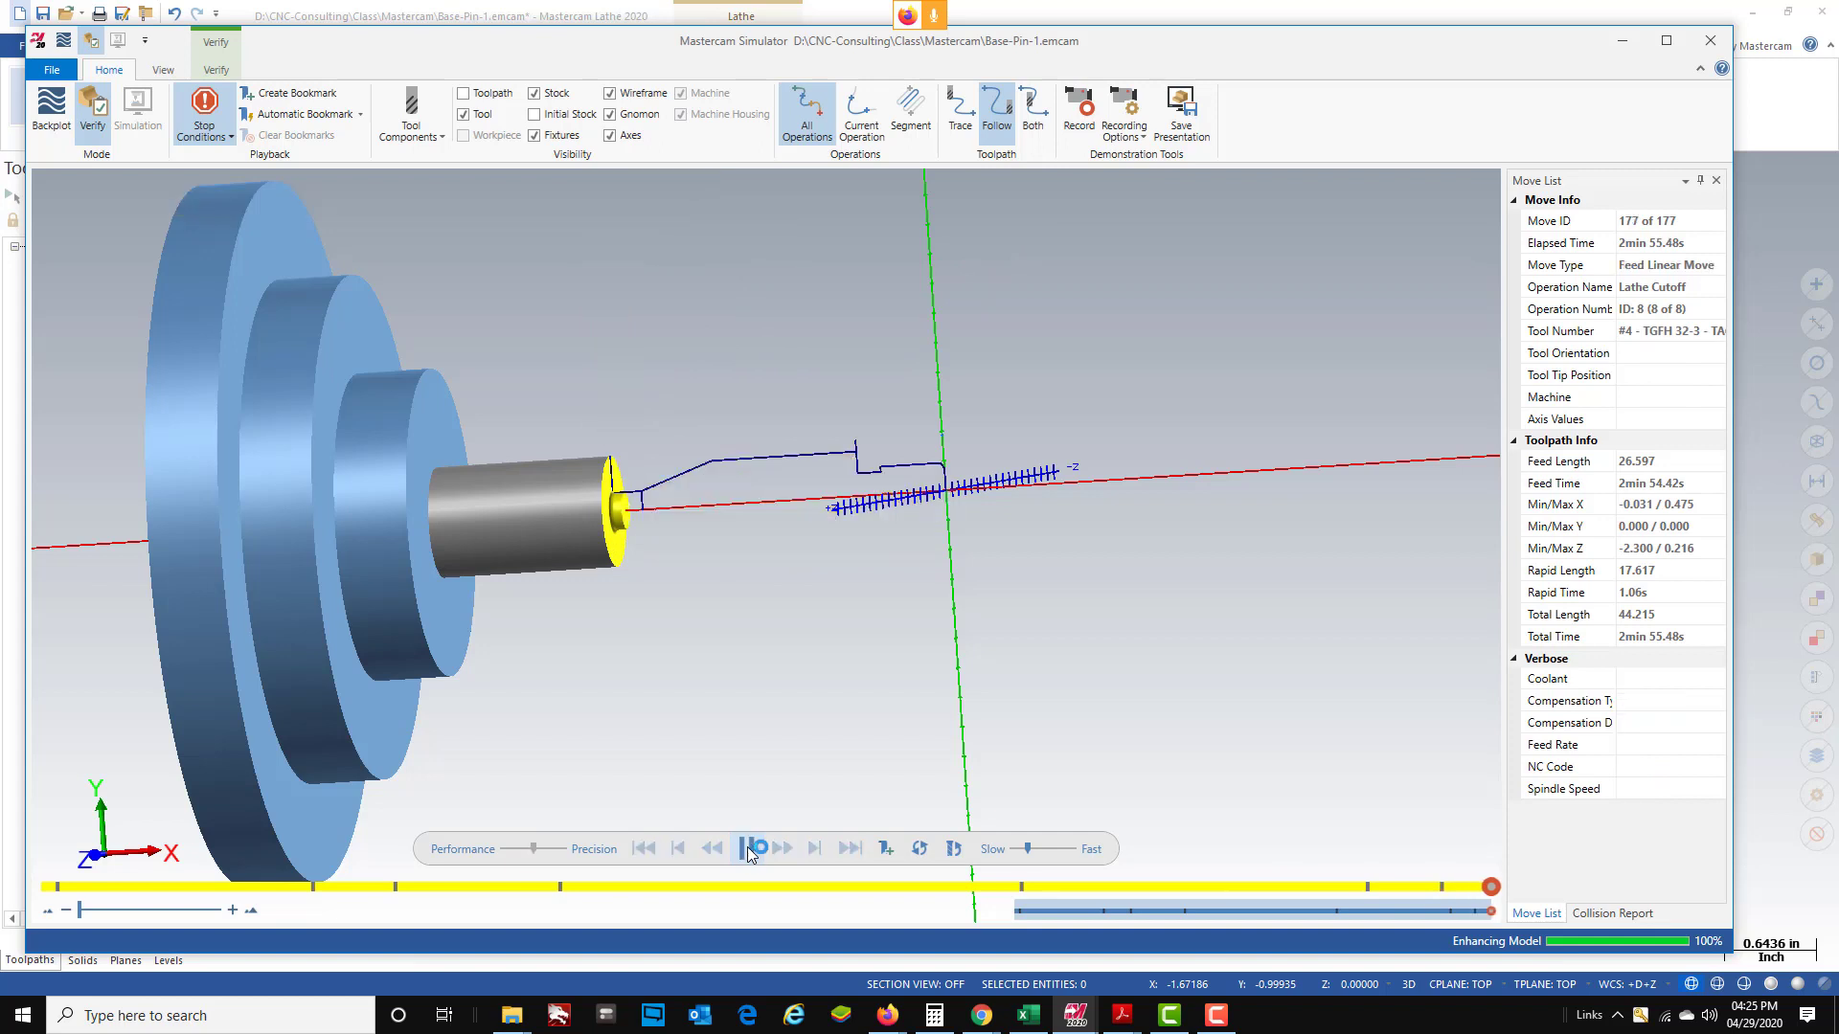